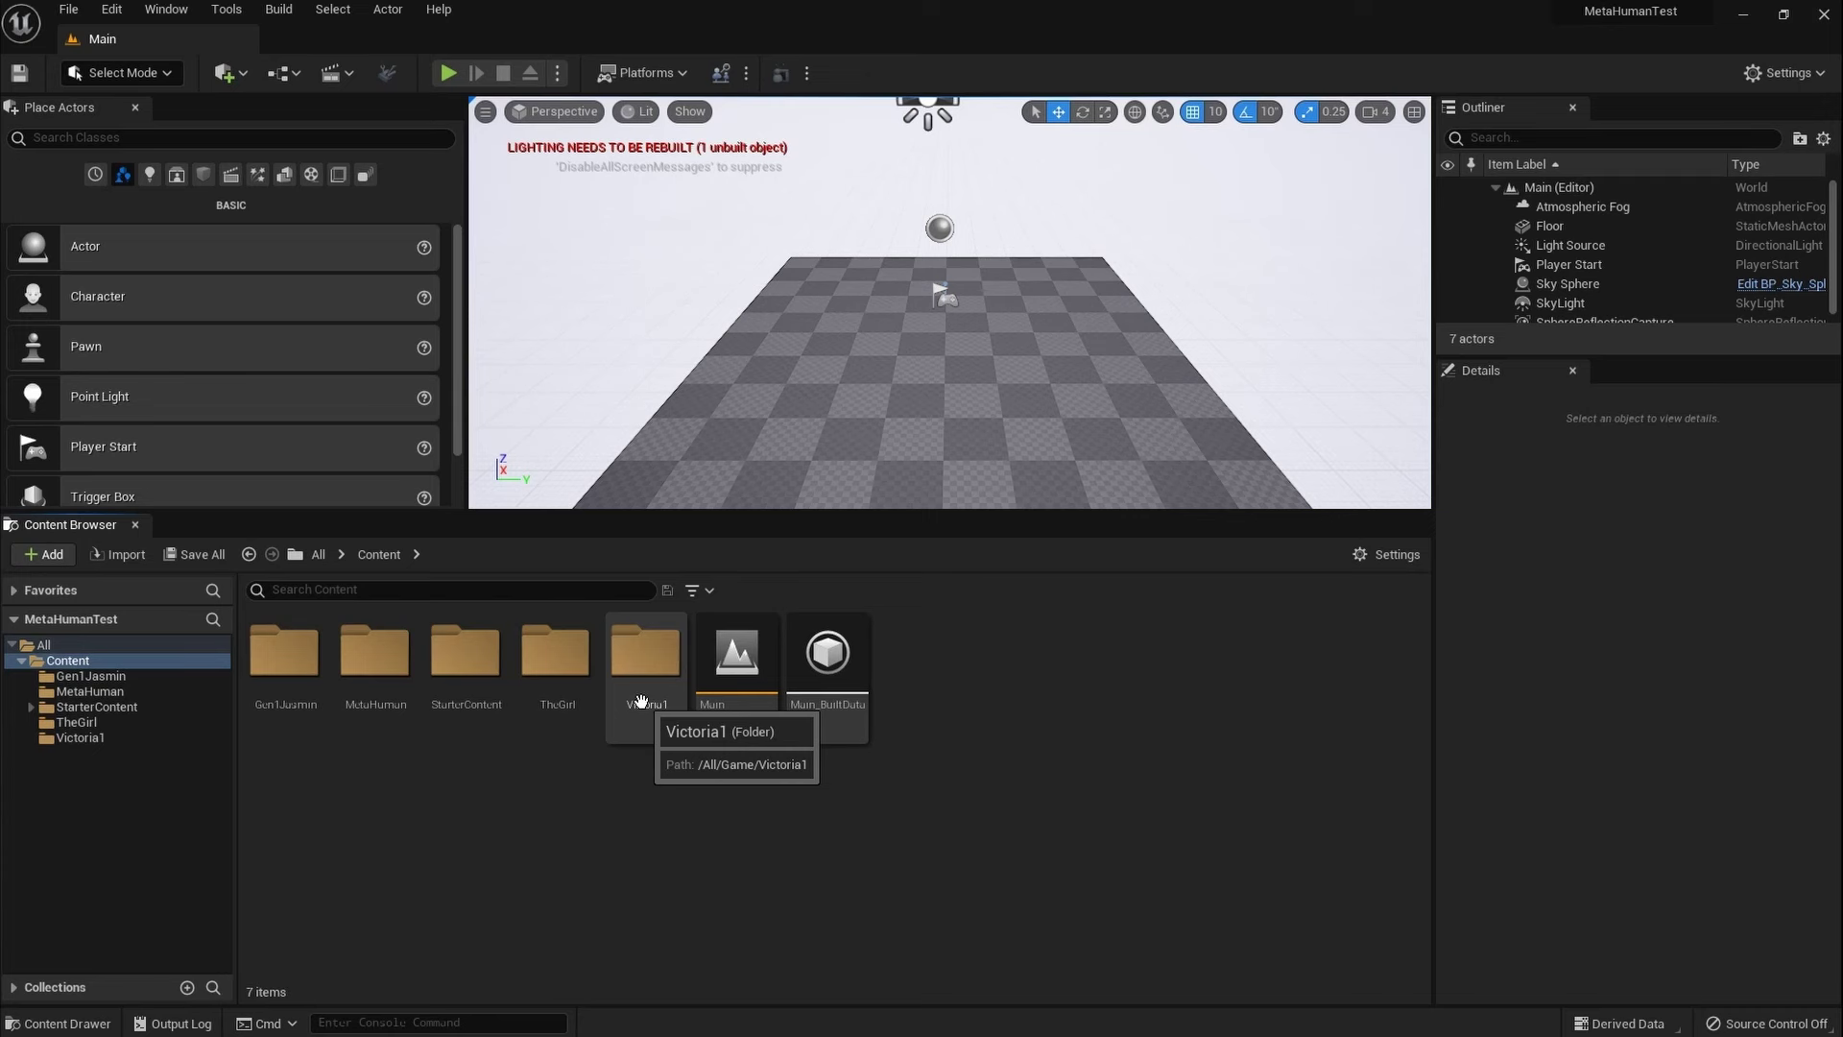
Step: Open the TheGirl skeletal mesh from the TheGirl content folder
double_click(545, 665)
scroll(474, 872, down, 2)
double_click(474, 872)
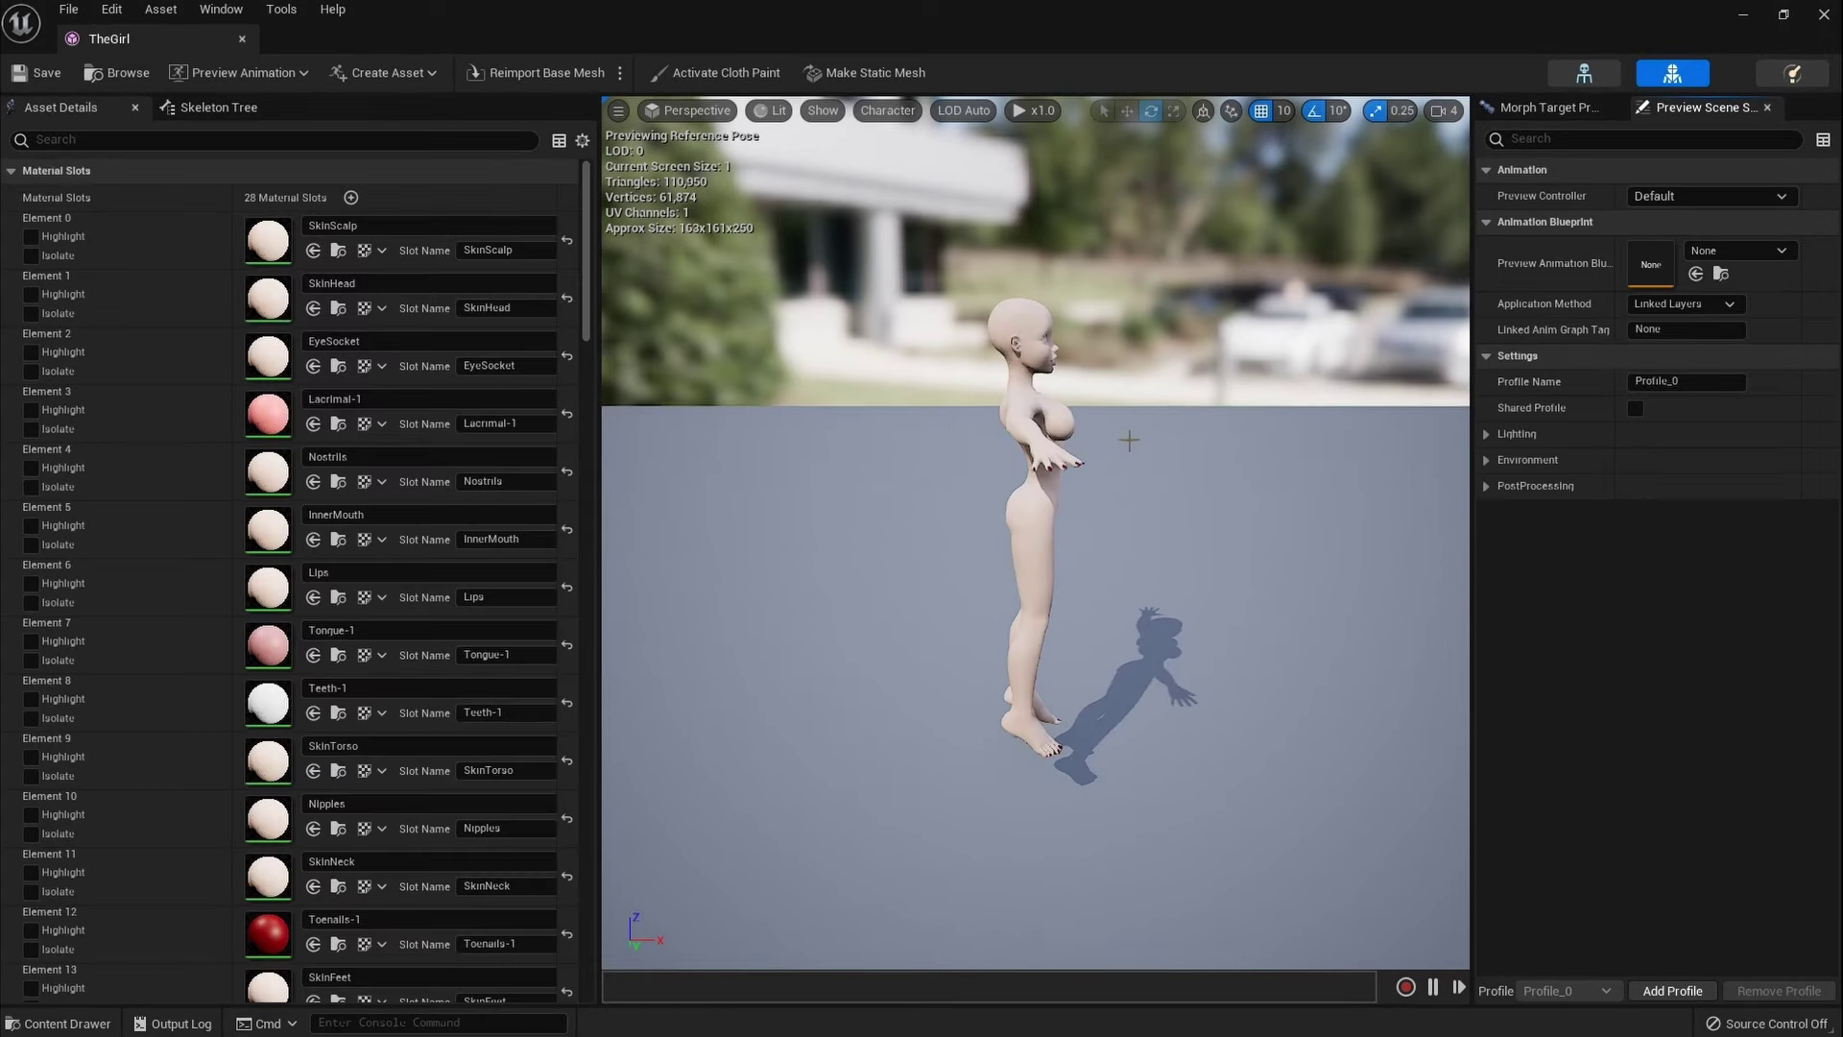
Step: Lower the preview camera speed and examine the TheGirl mesh up close
drag(874, 446, 1162, 413)
click(1447, 110)
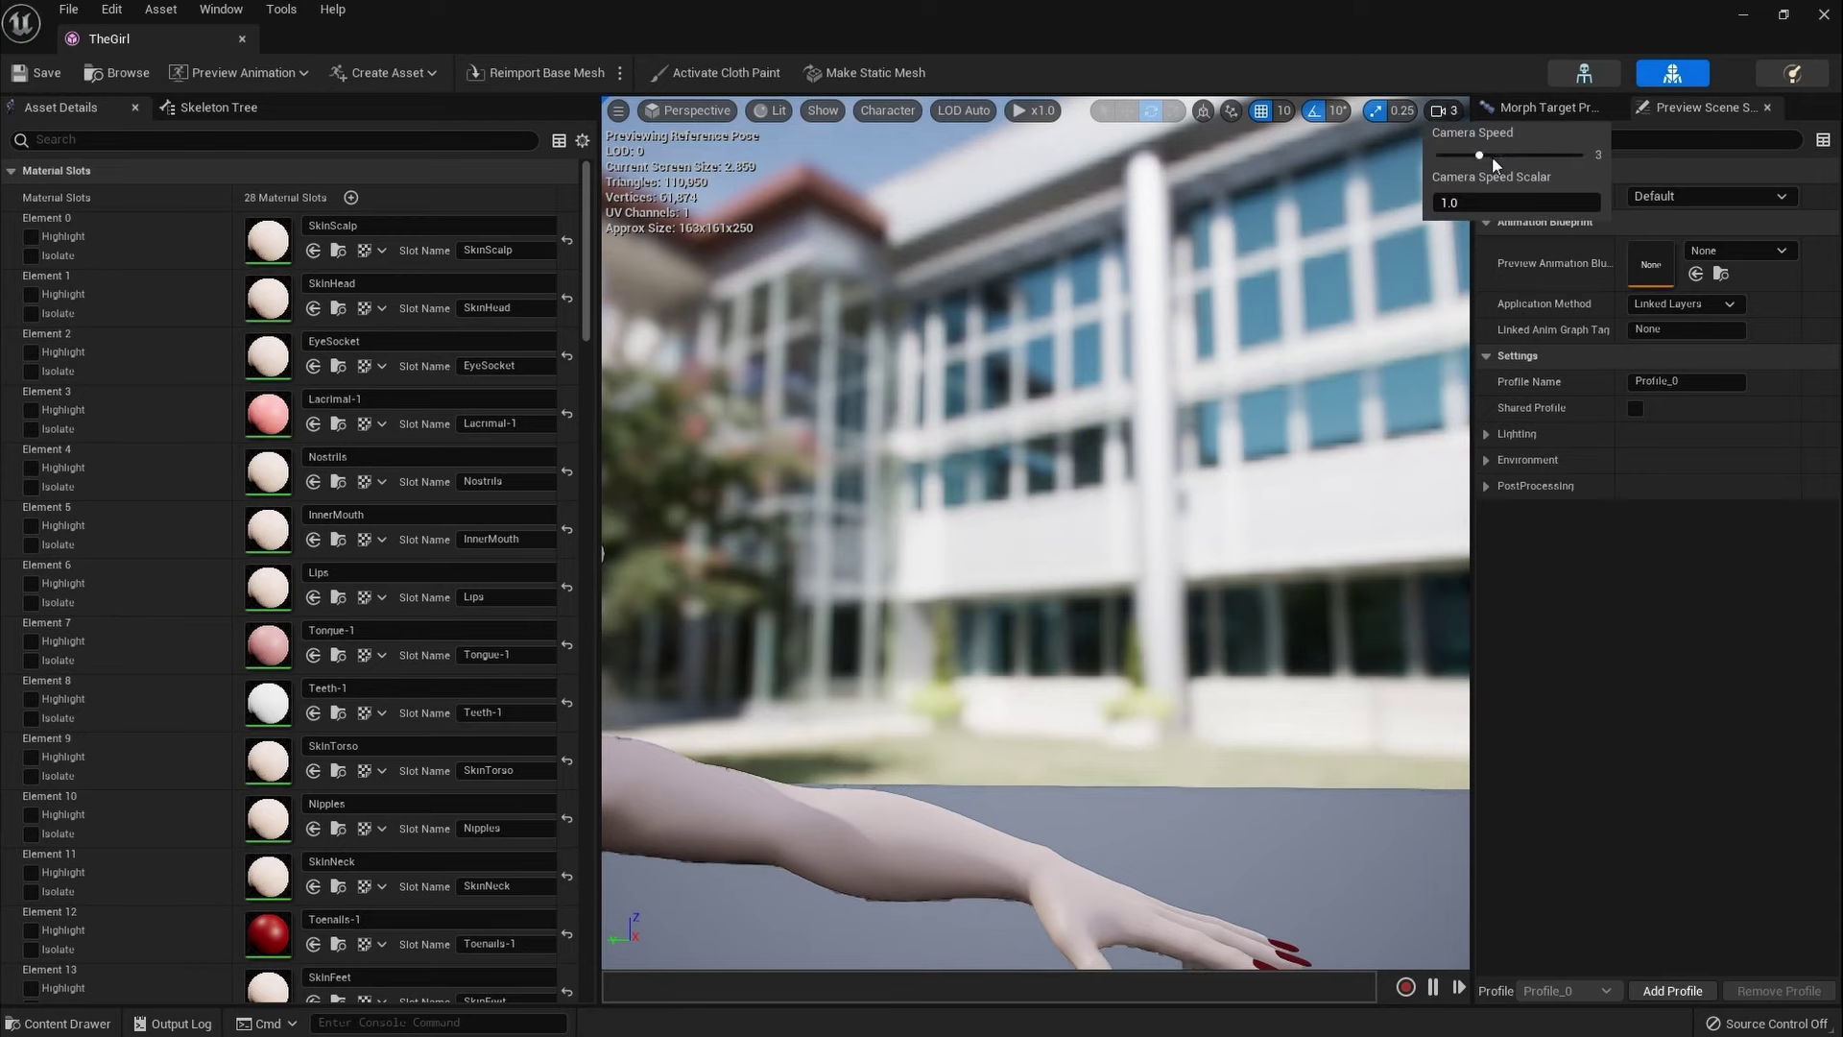
drag(1497, 155, 1459, 155)
drag(1152, 413, 1042, 380)
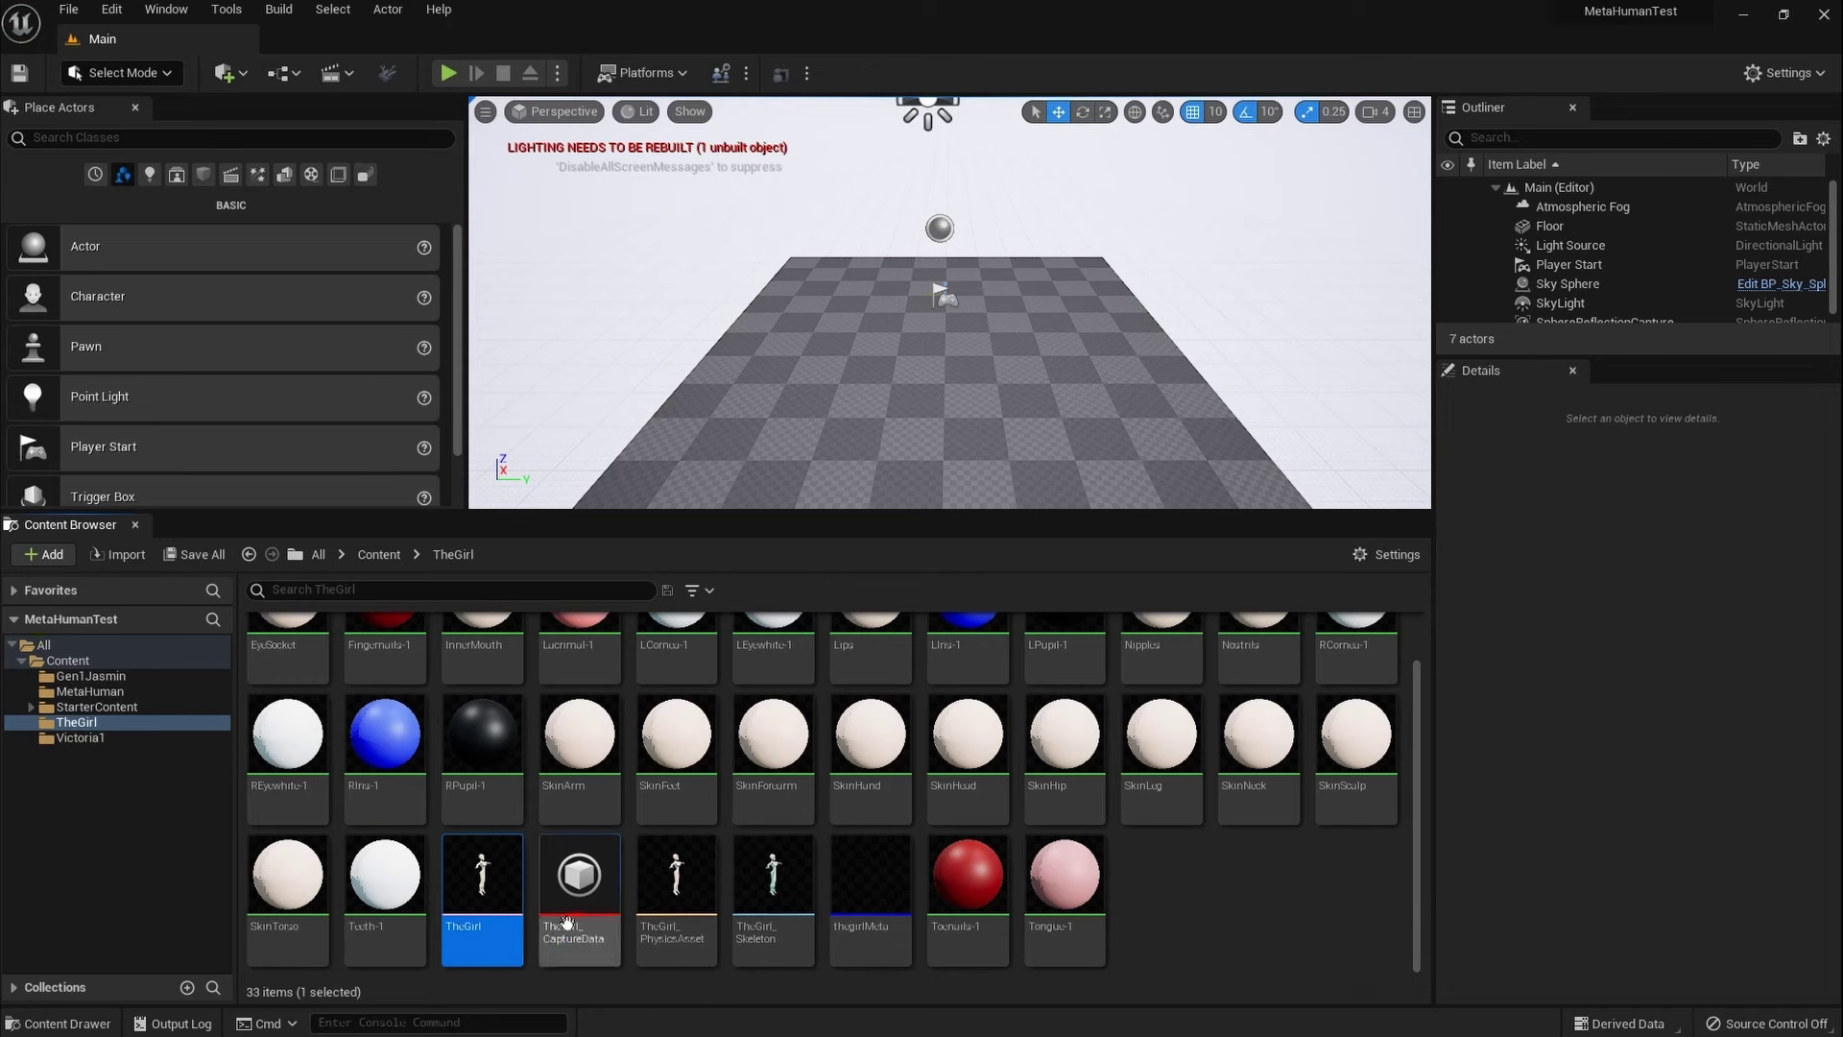
Step: Create a new MetaHuman Identity asset in the TheGirl folder
click(610, 882)
click(470, 863)
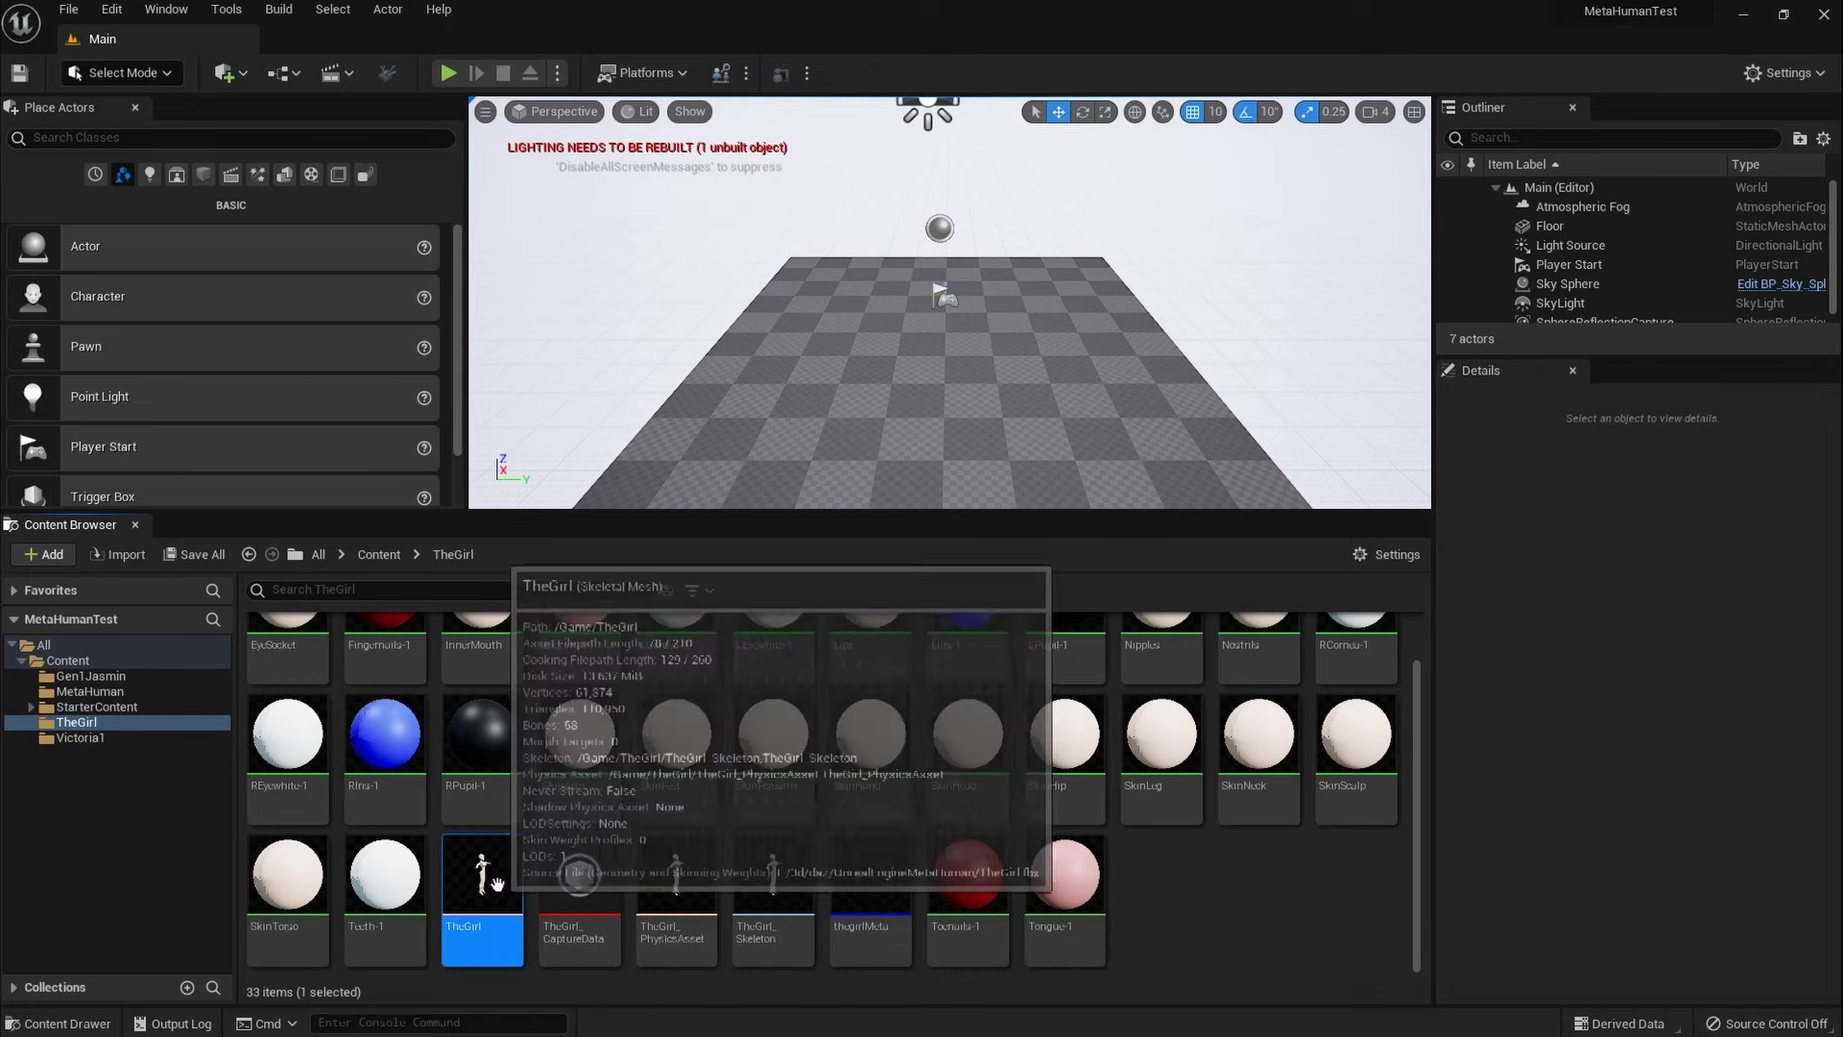
click(1225, 868)
right_click(1223, 867)
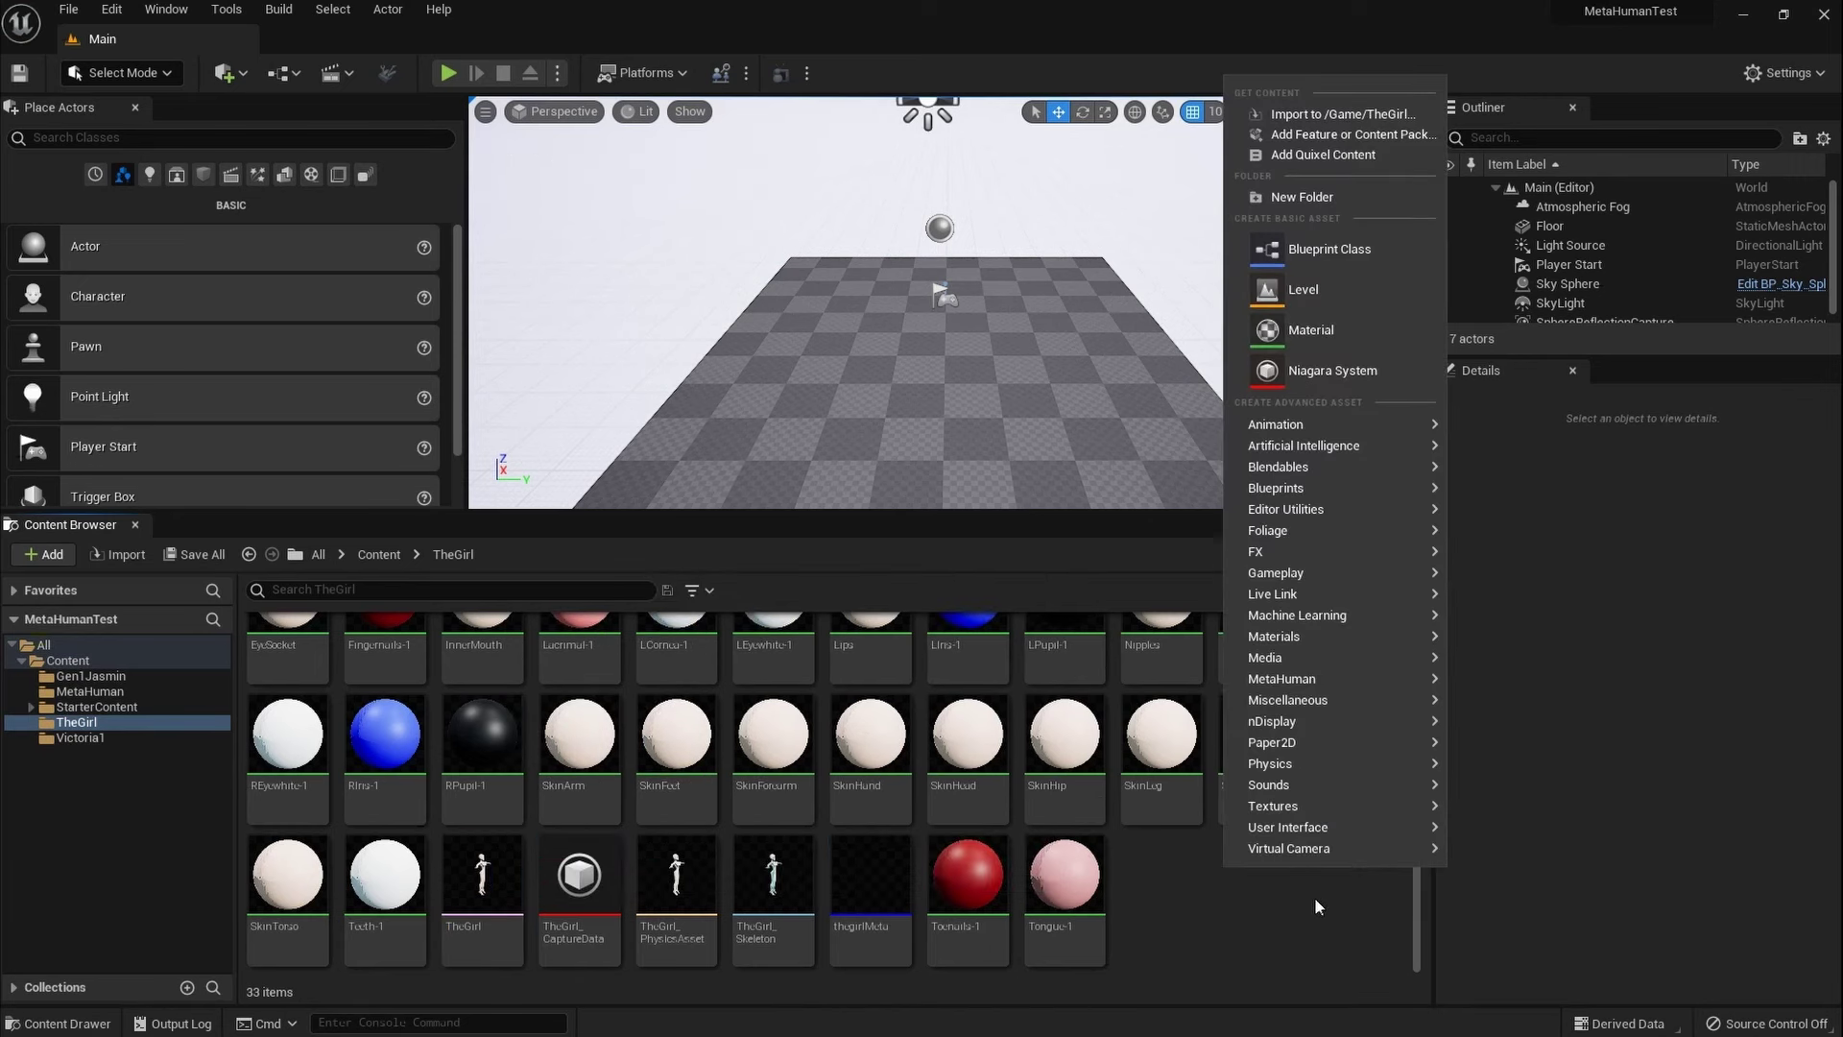
mouse_move(1345, 487)
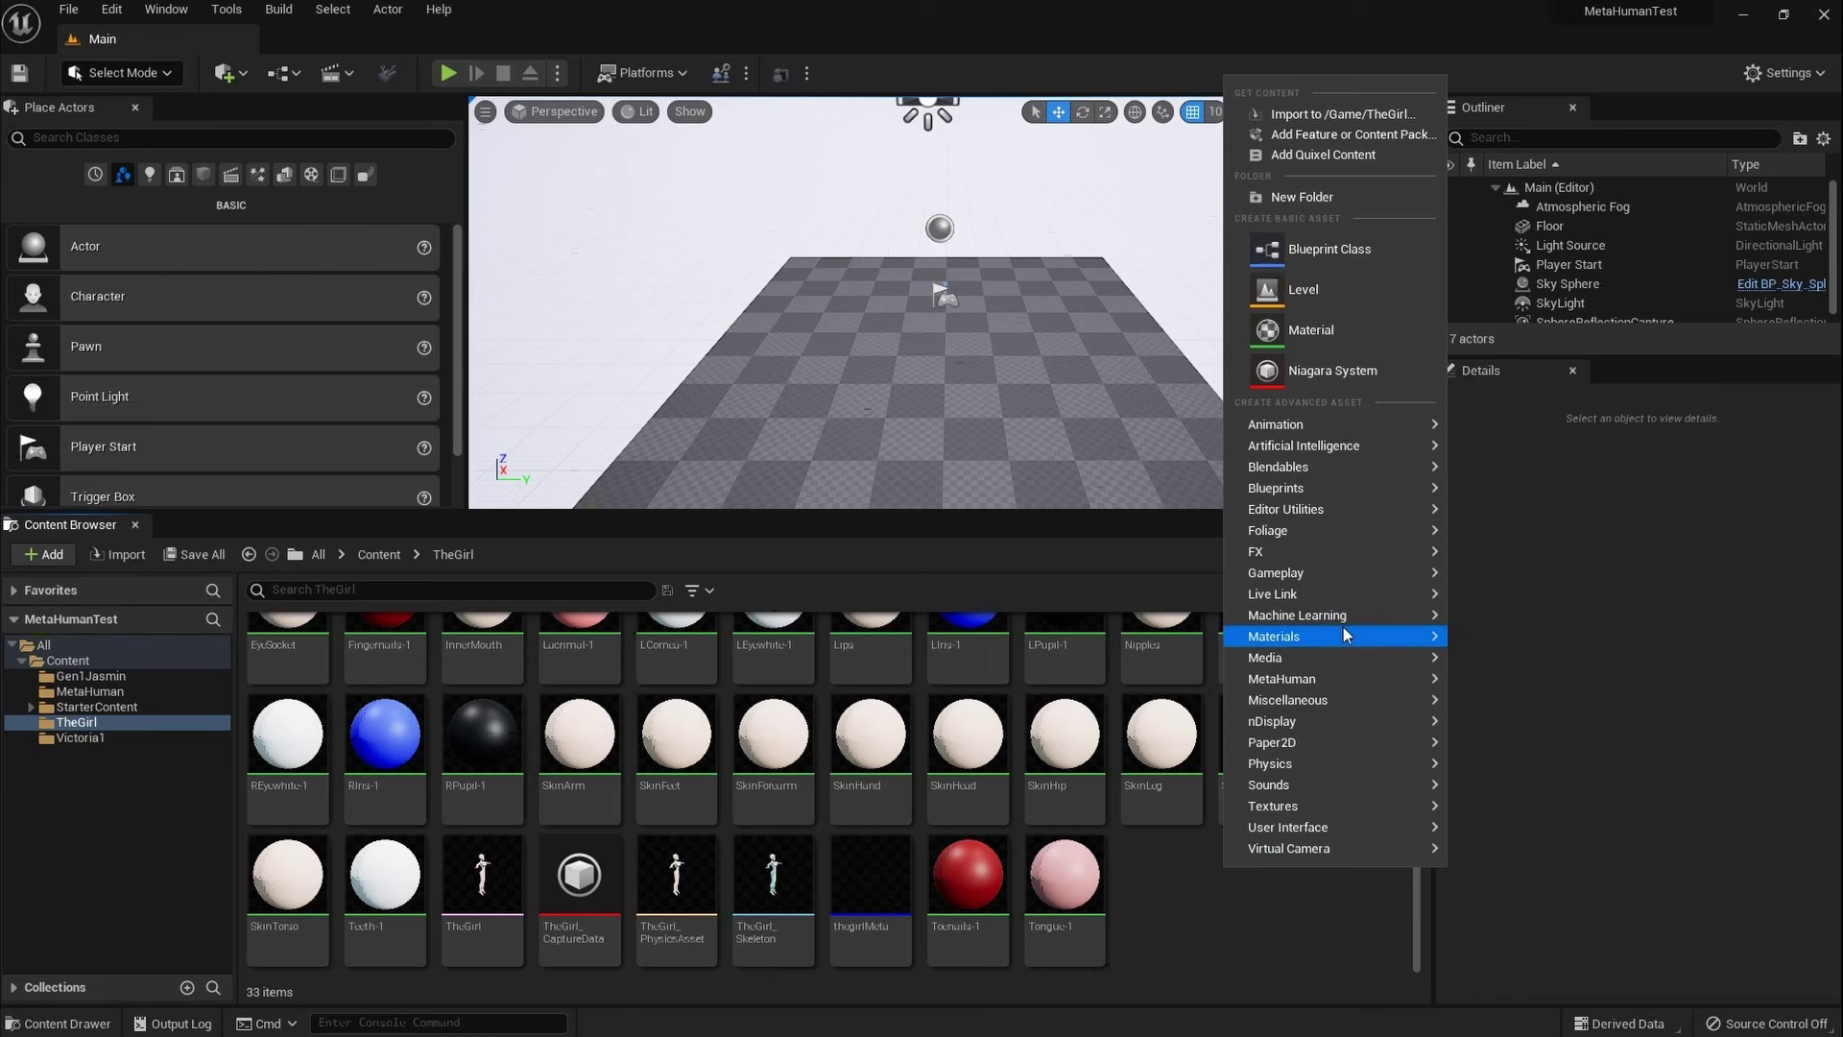
mouse_move(1308, 689)
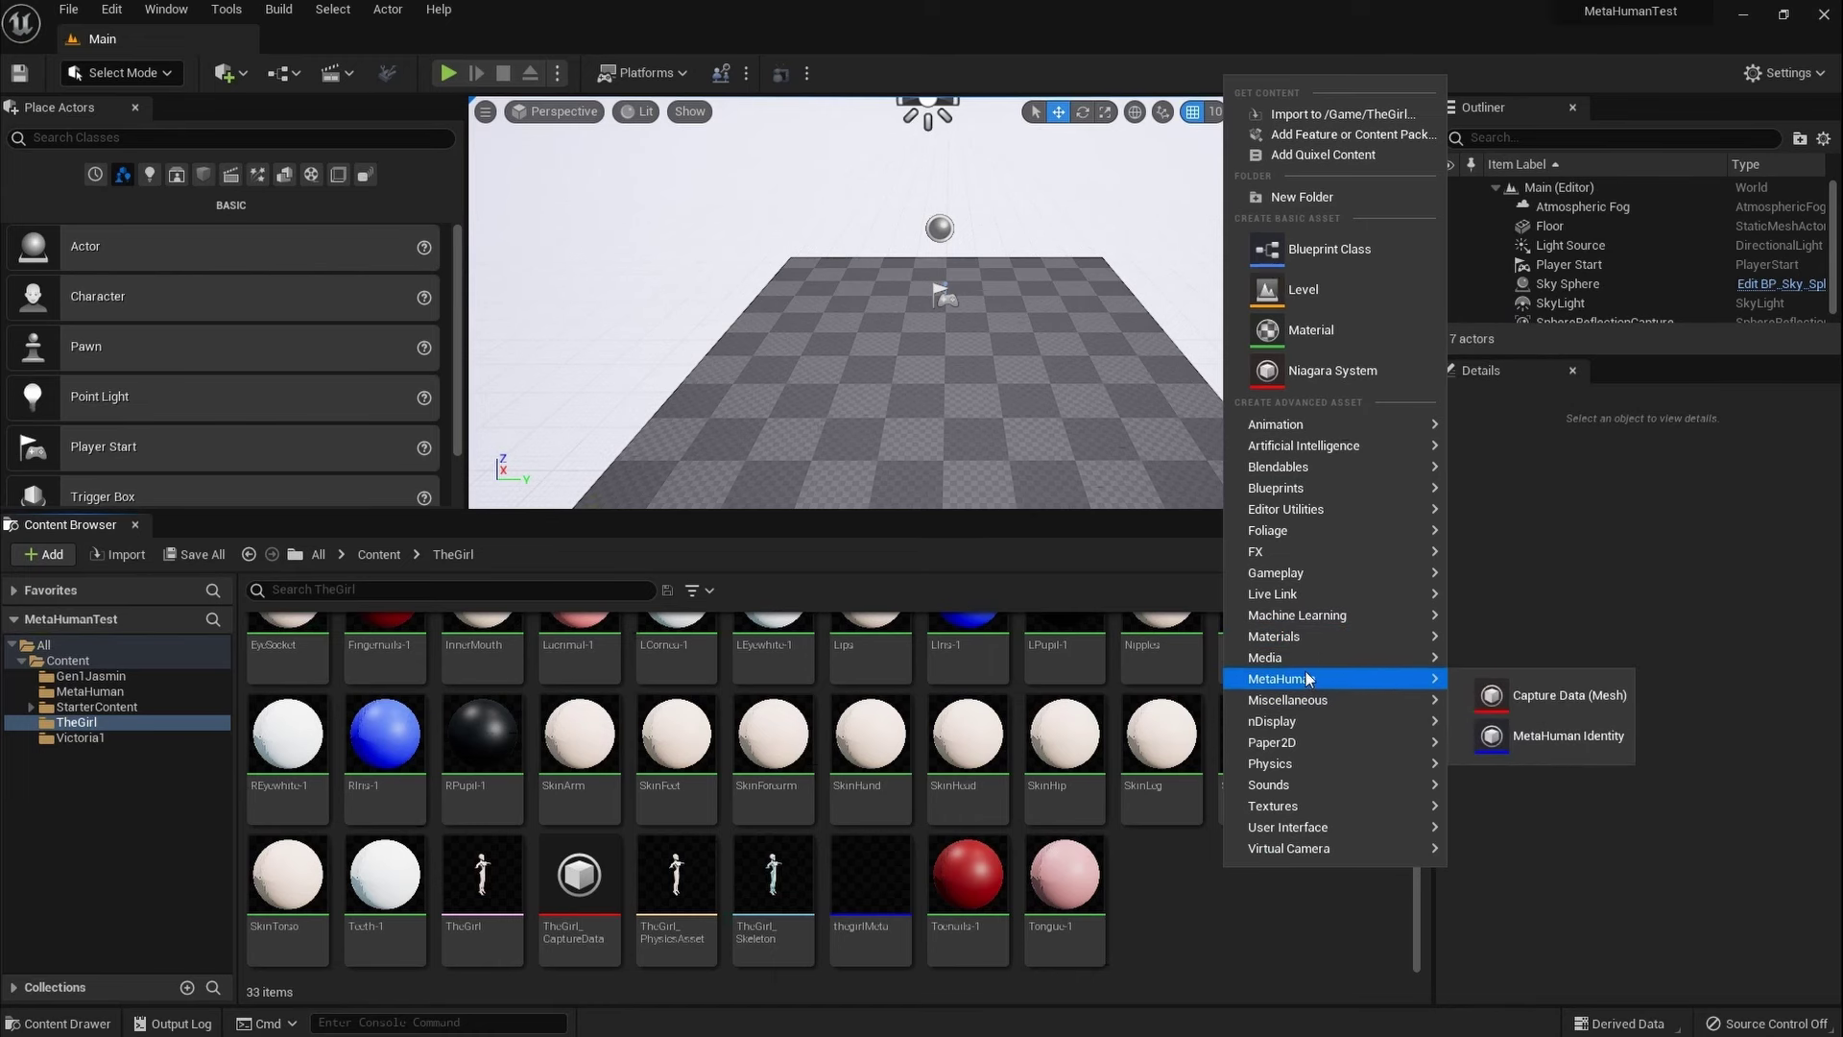
click(1576, 751)
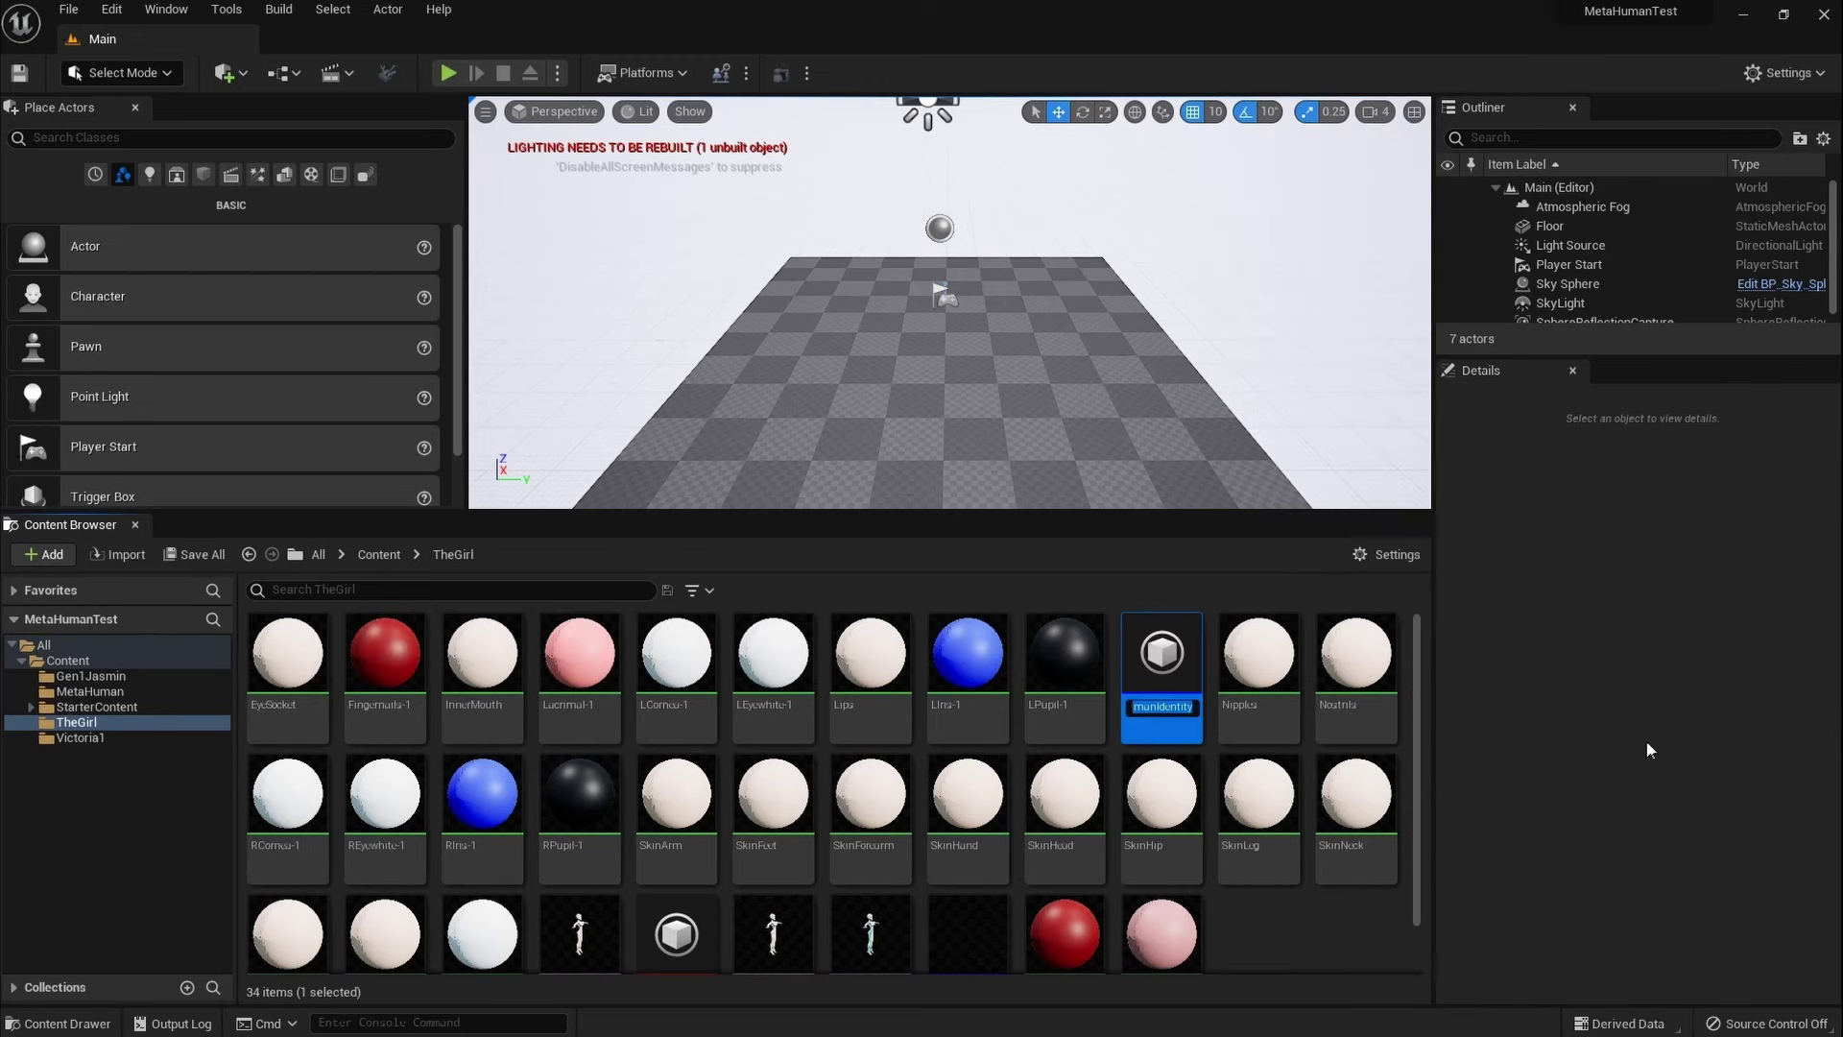
Step: Name the new MetaHuman Identity asset TheGrilTest1
key(BackSpace)
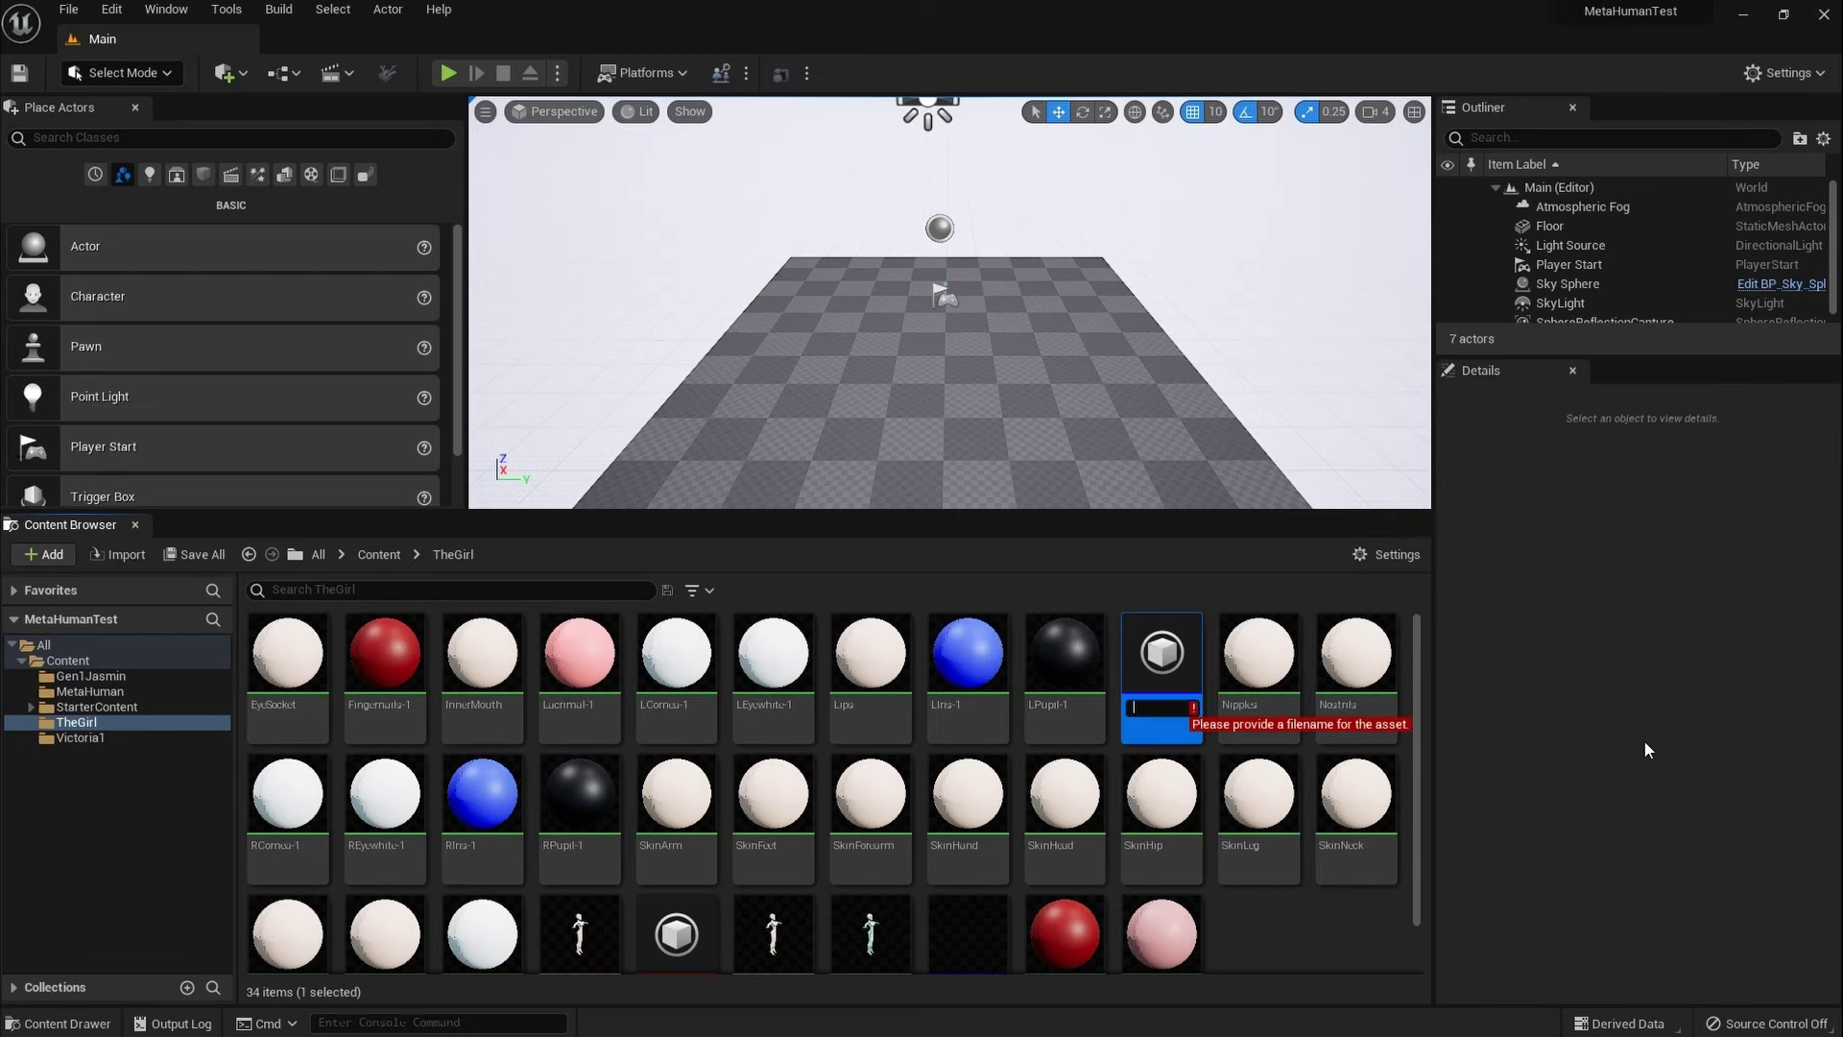
text(TheGirl)
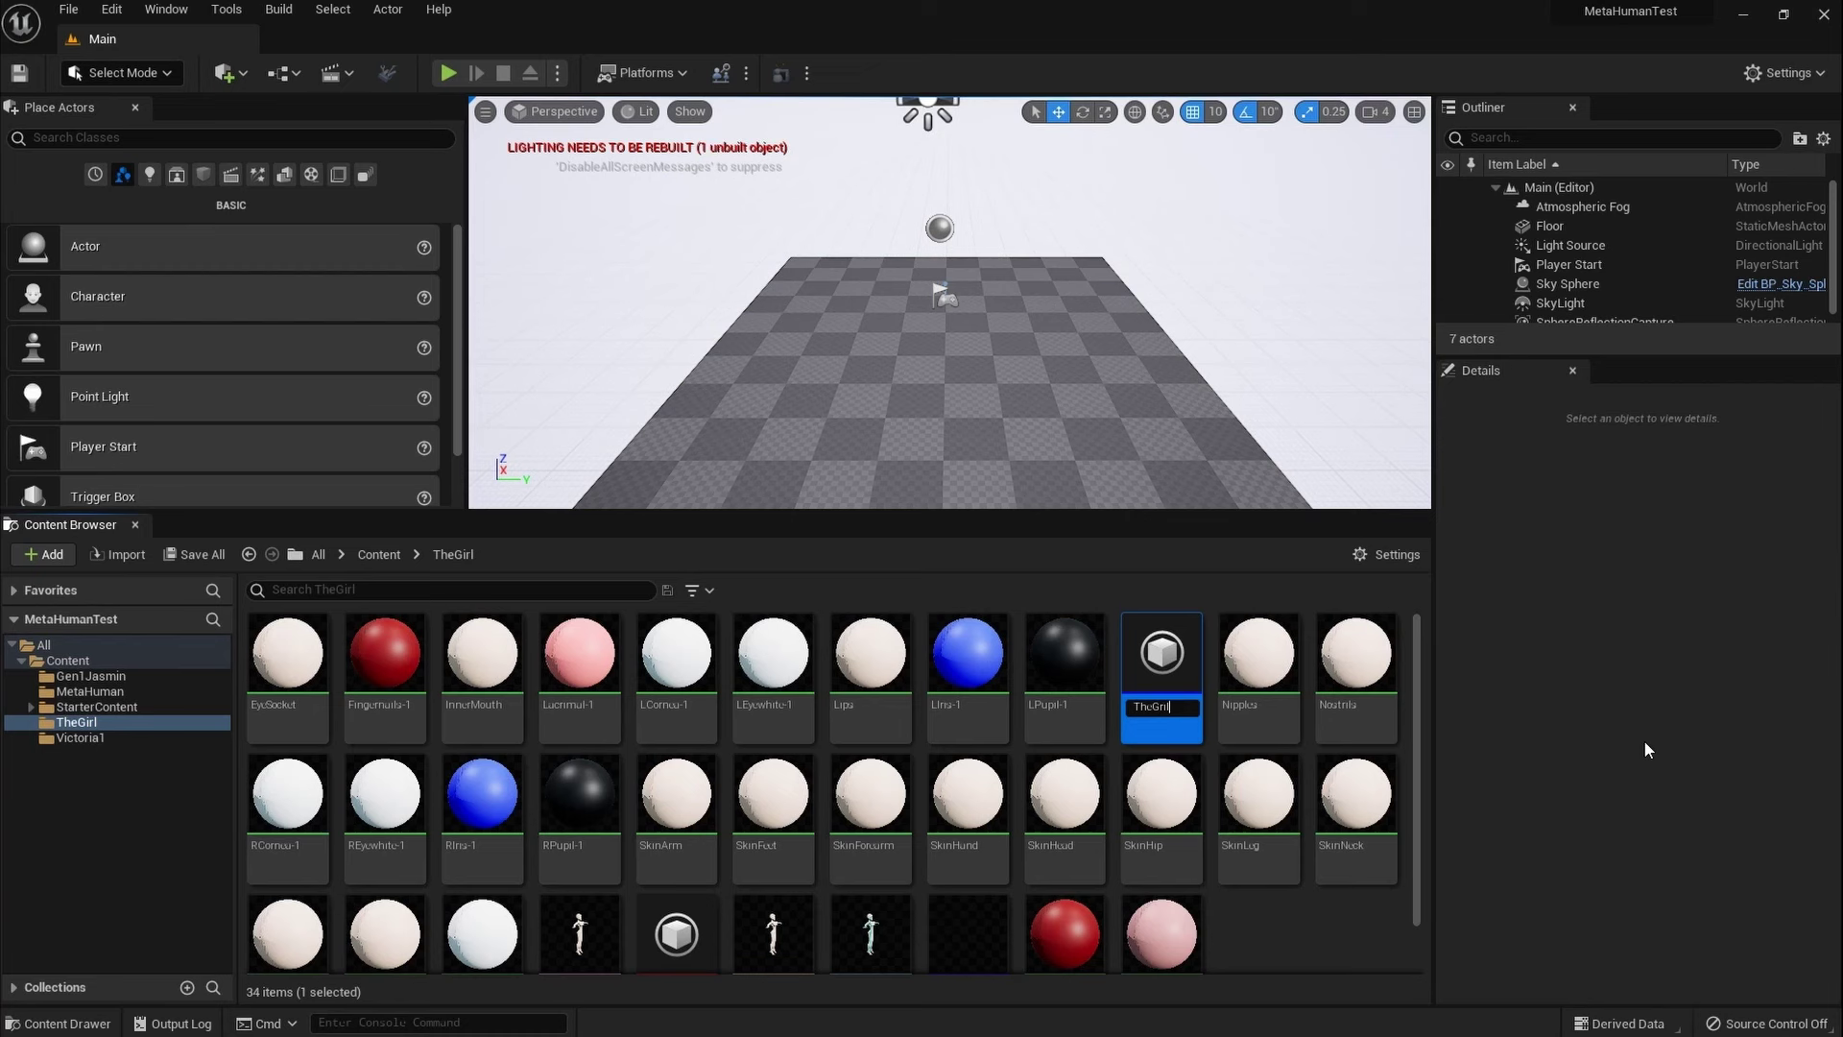
text(Test)
key(Return)
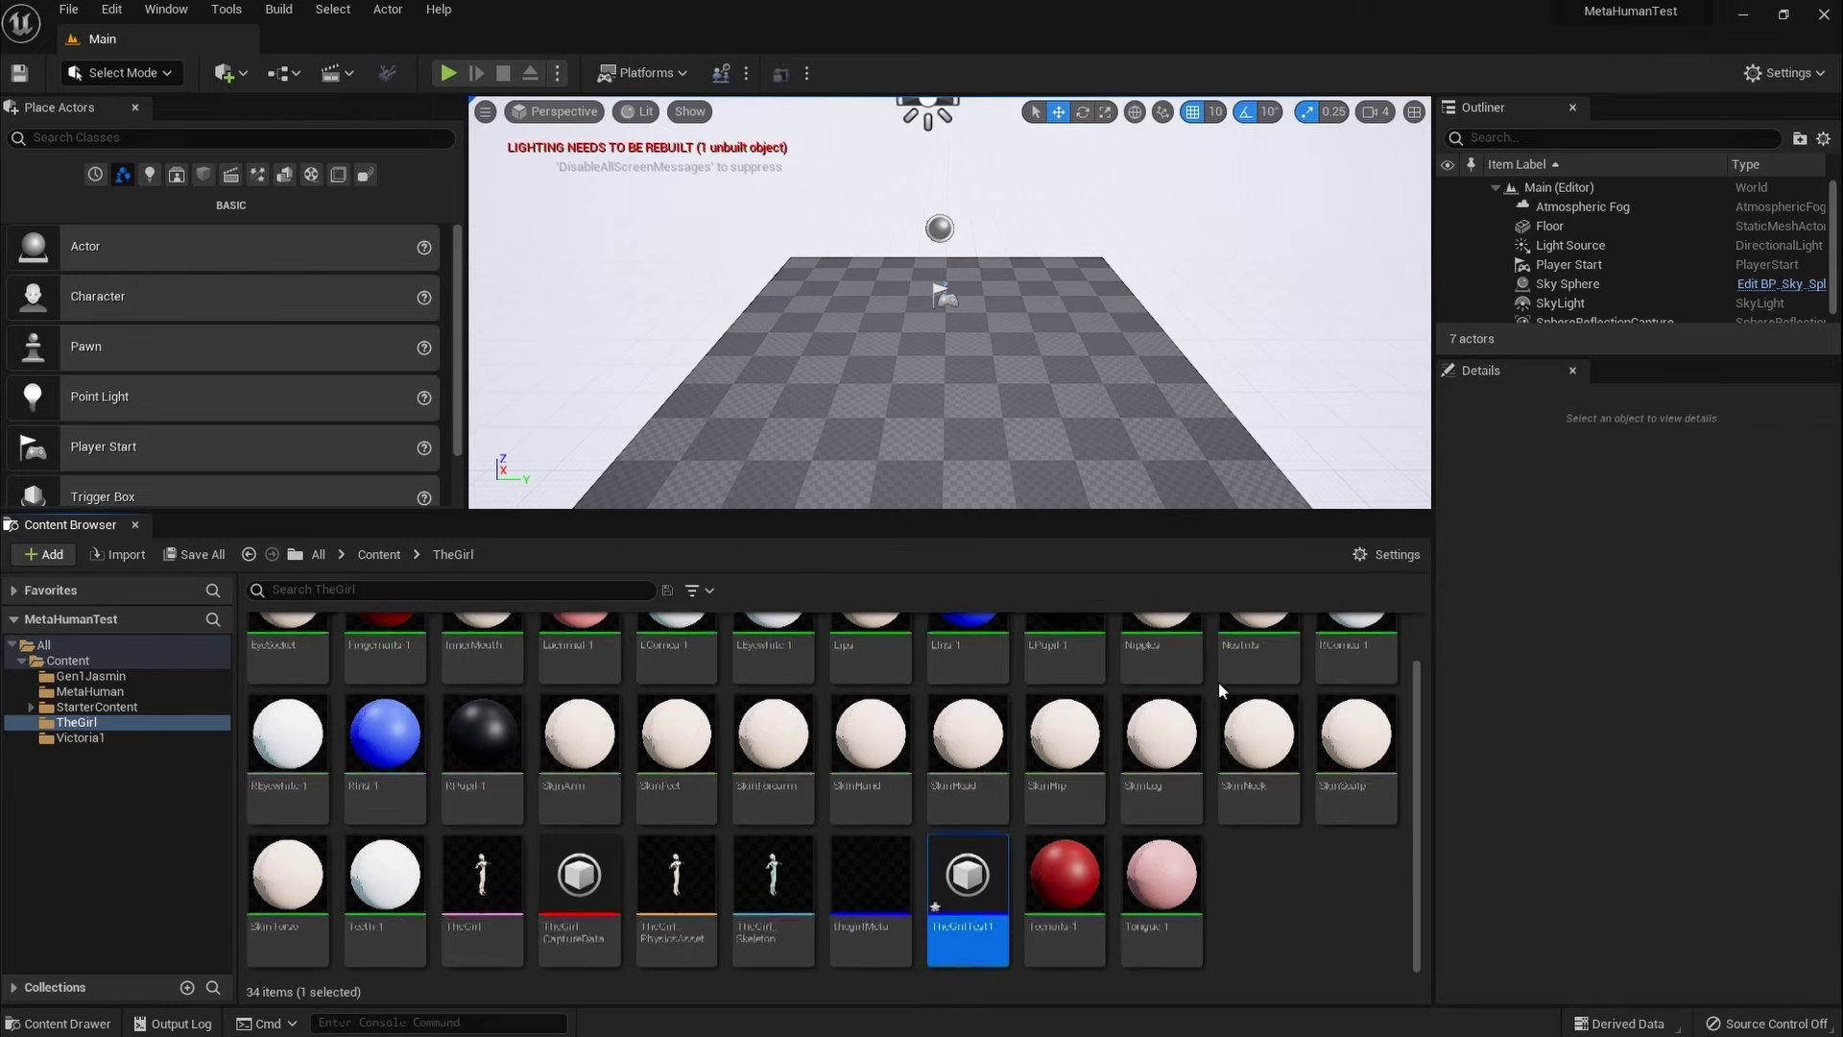
Step: Open the TheGrilTest1 identity and create its components from the TheGirl skeletal mesh
double_click(963, 869)
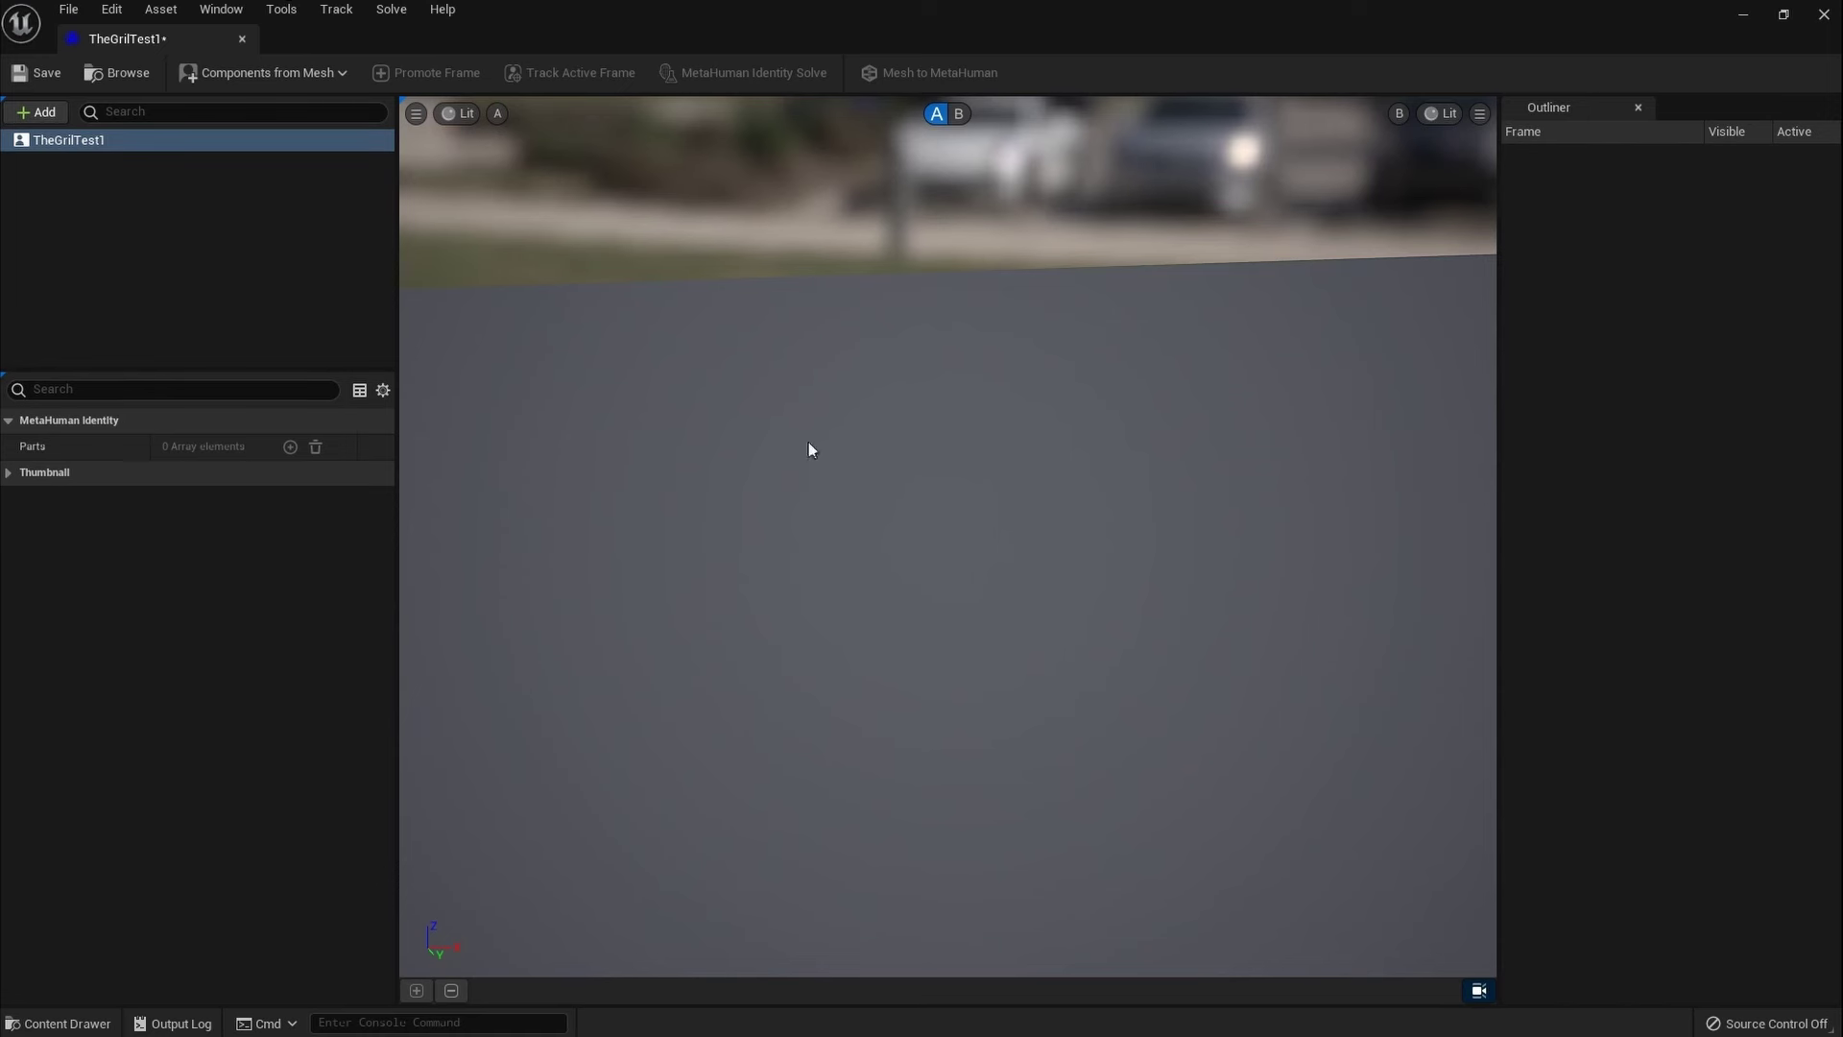
drag(543, 176, 543, 177)
click(306, 196)
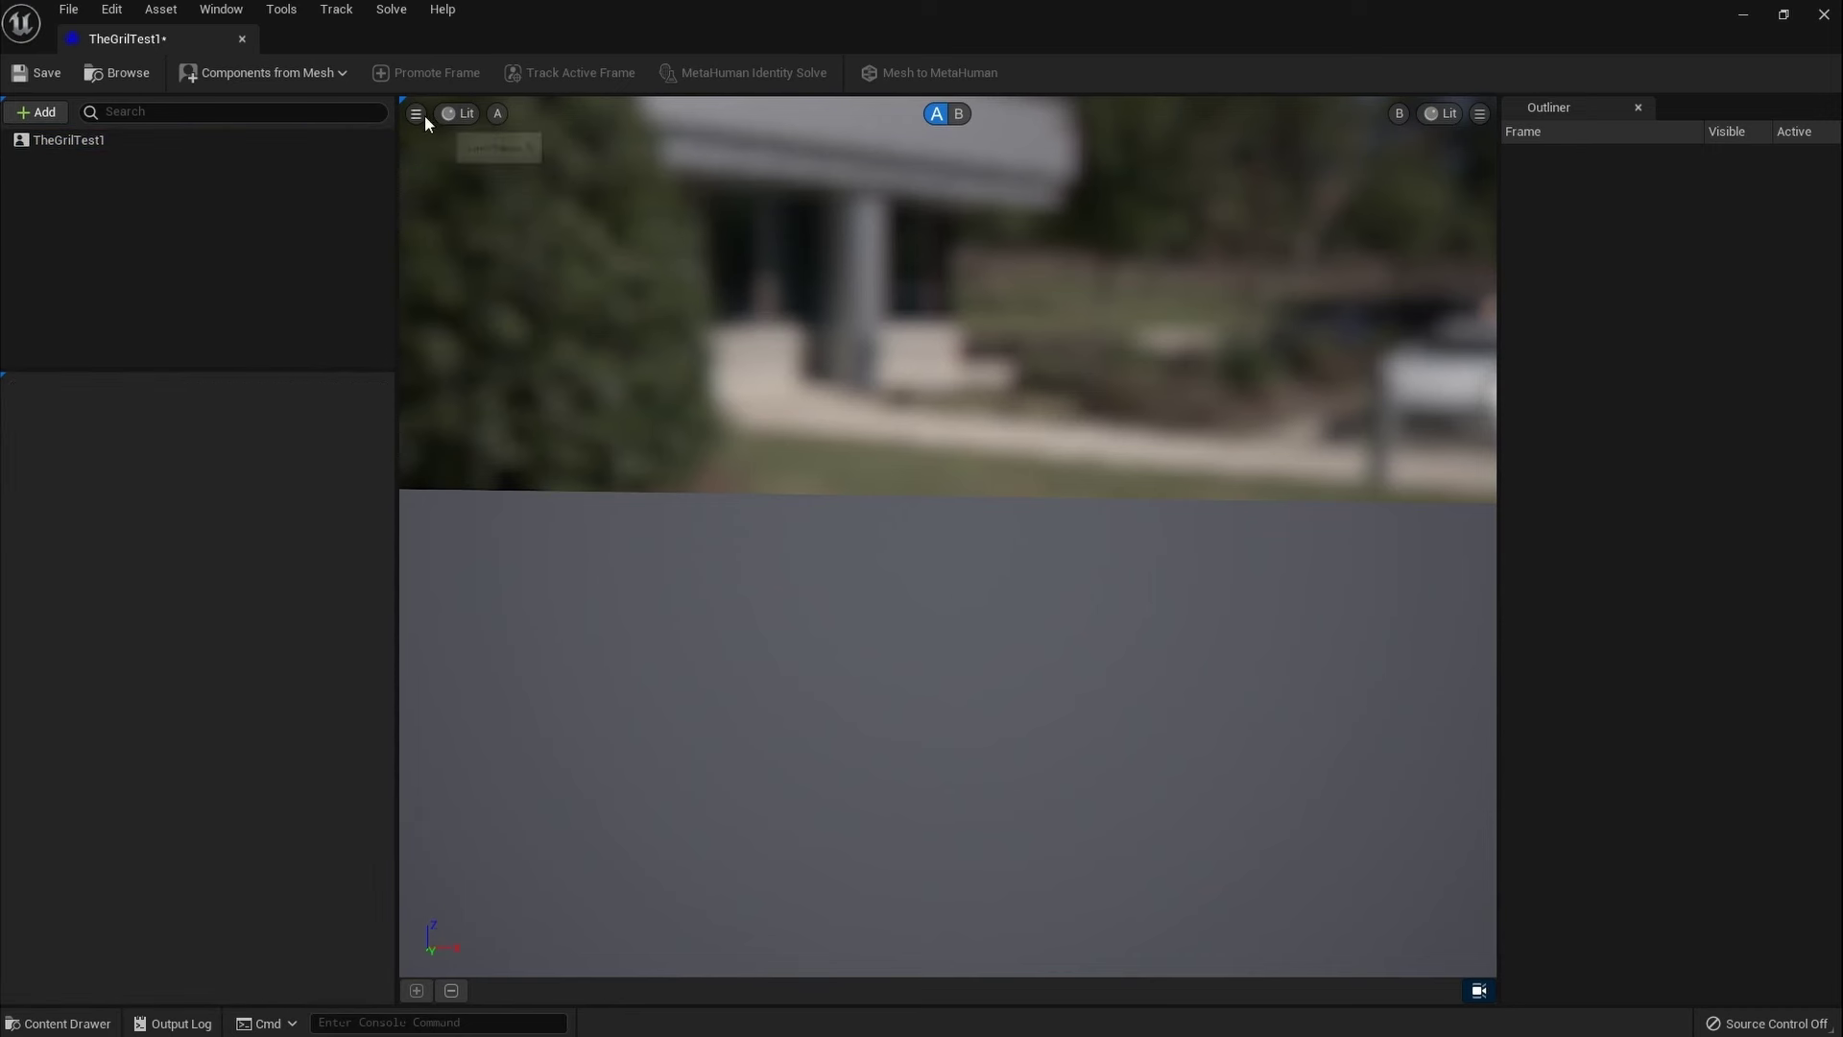
click(333, 79)
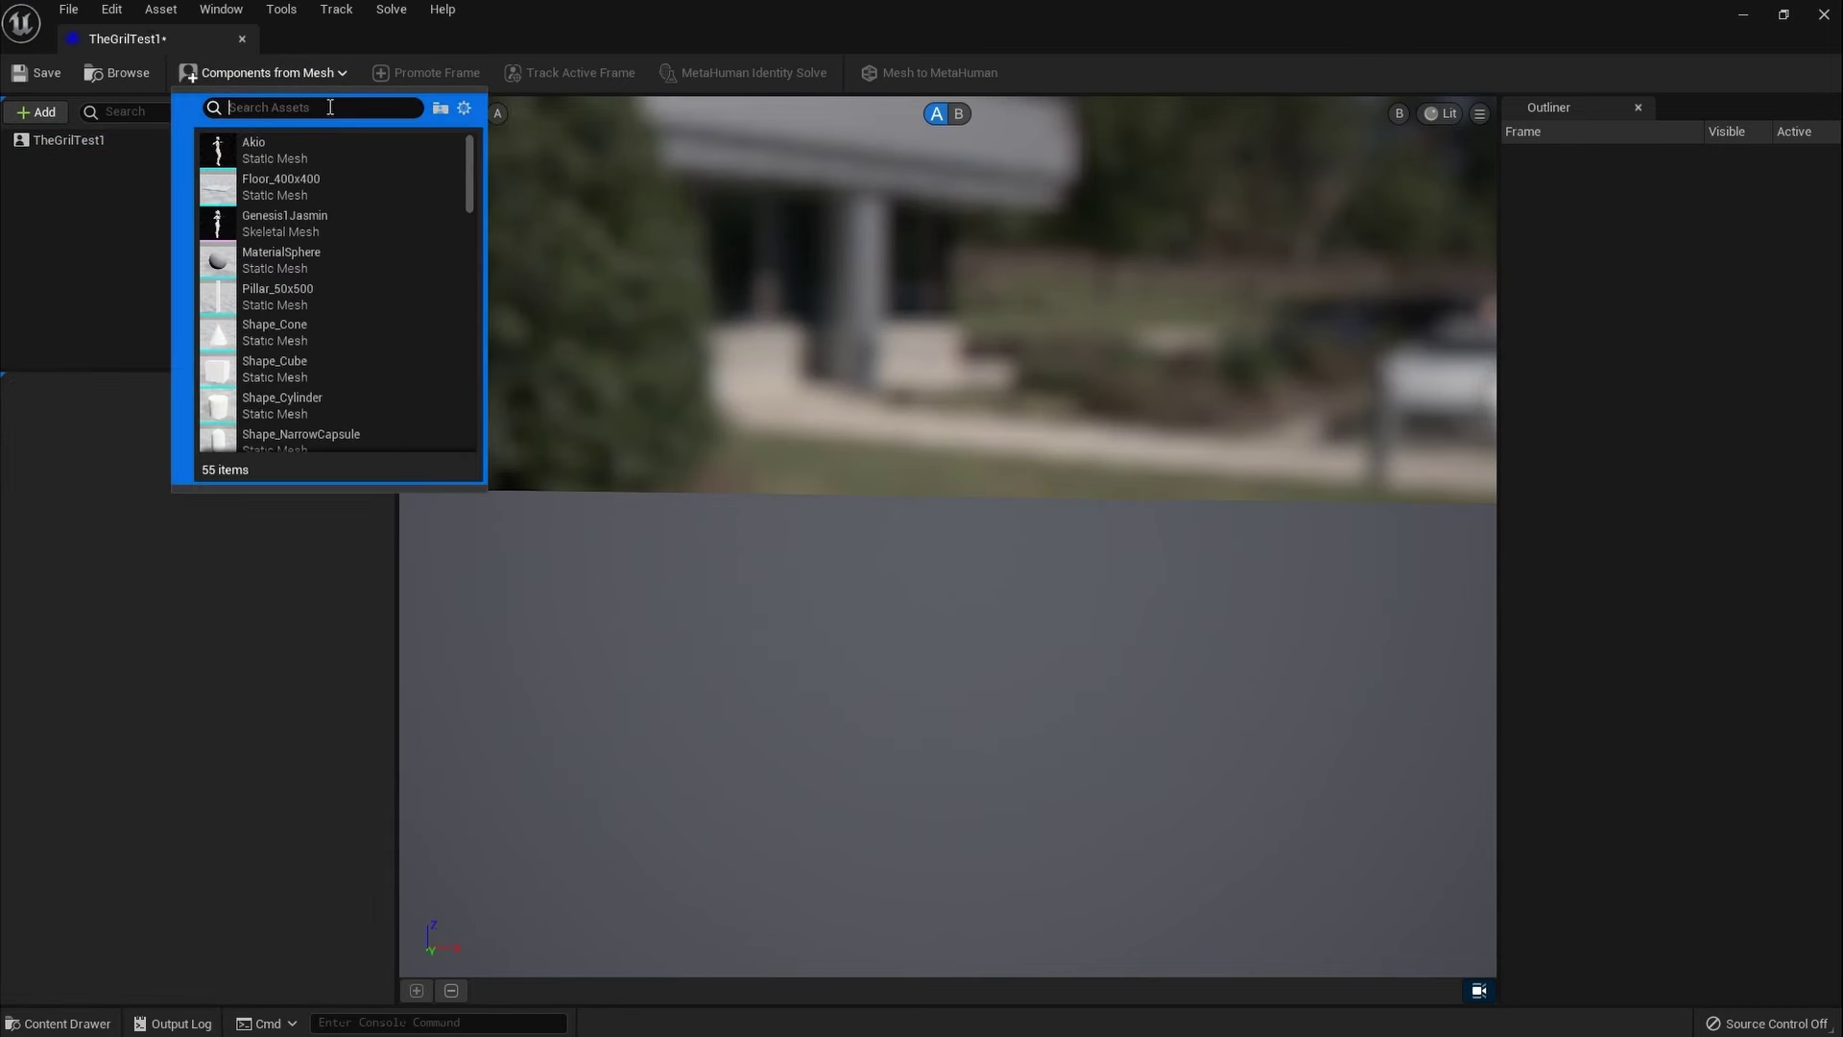
text(thegi)
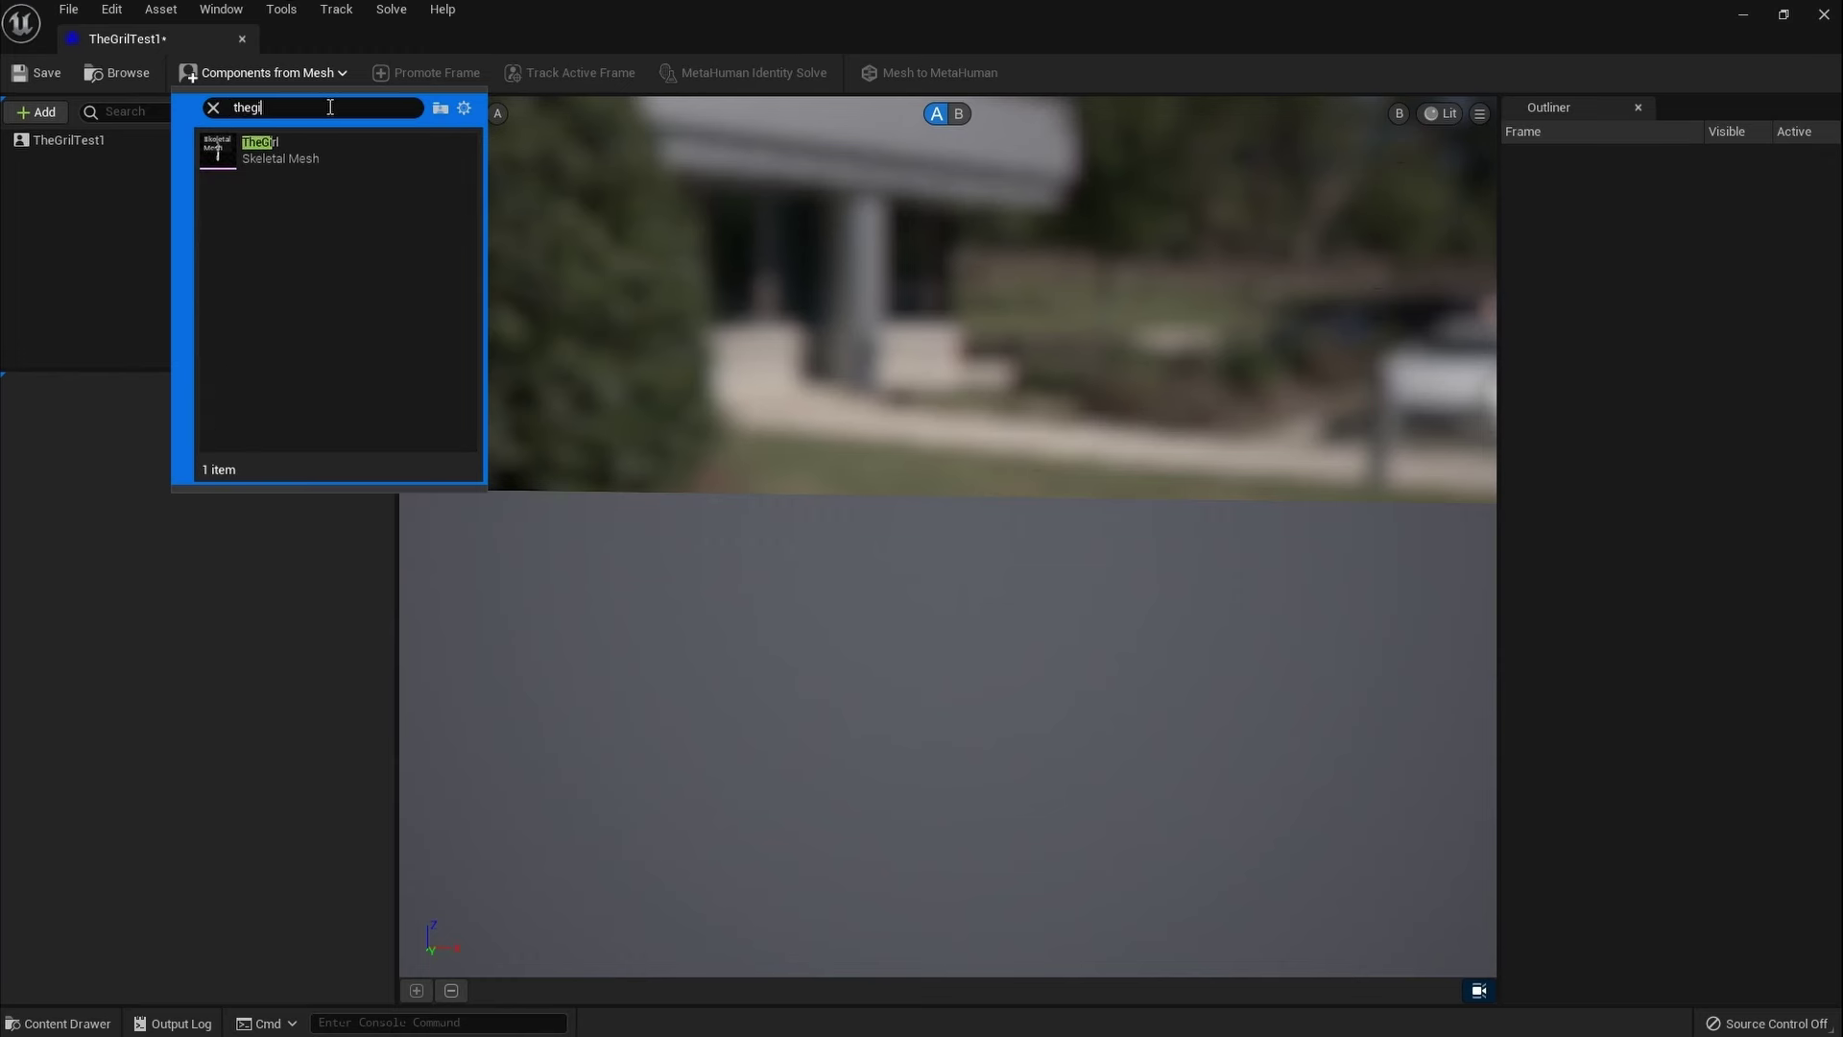
click(288, 148)
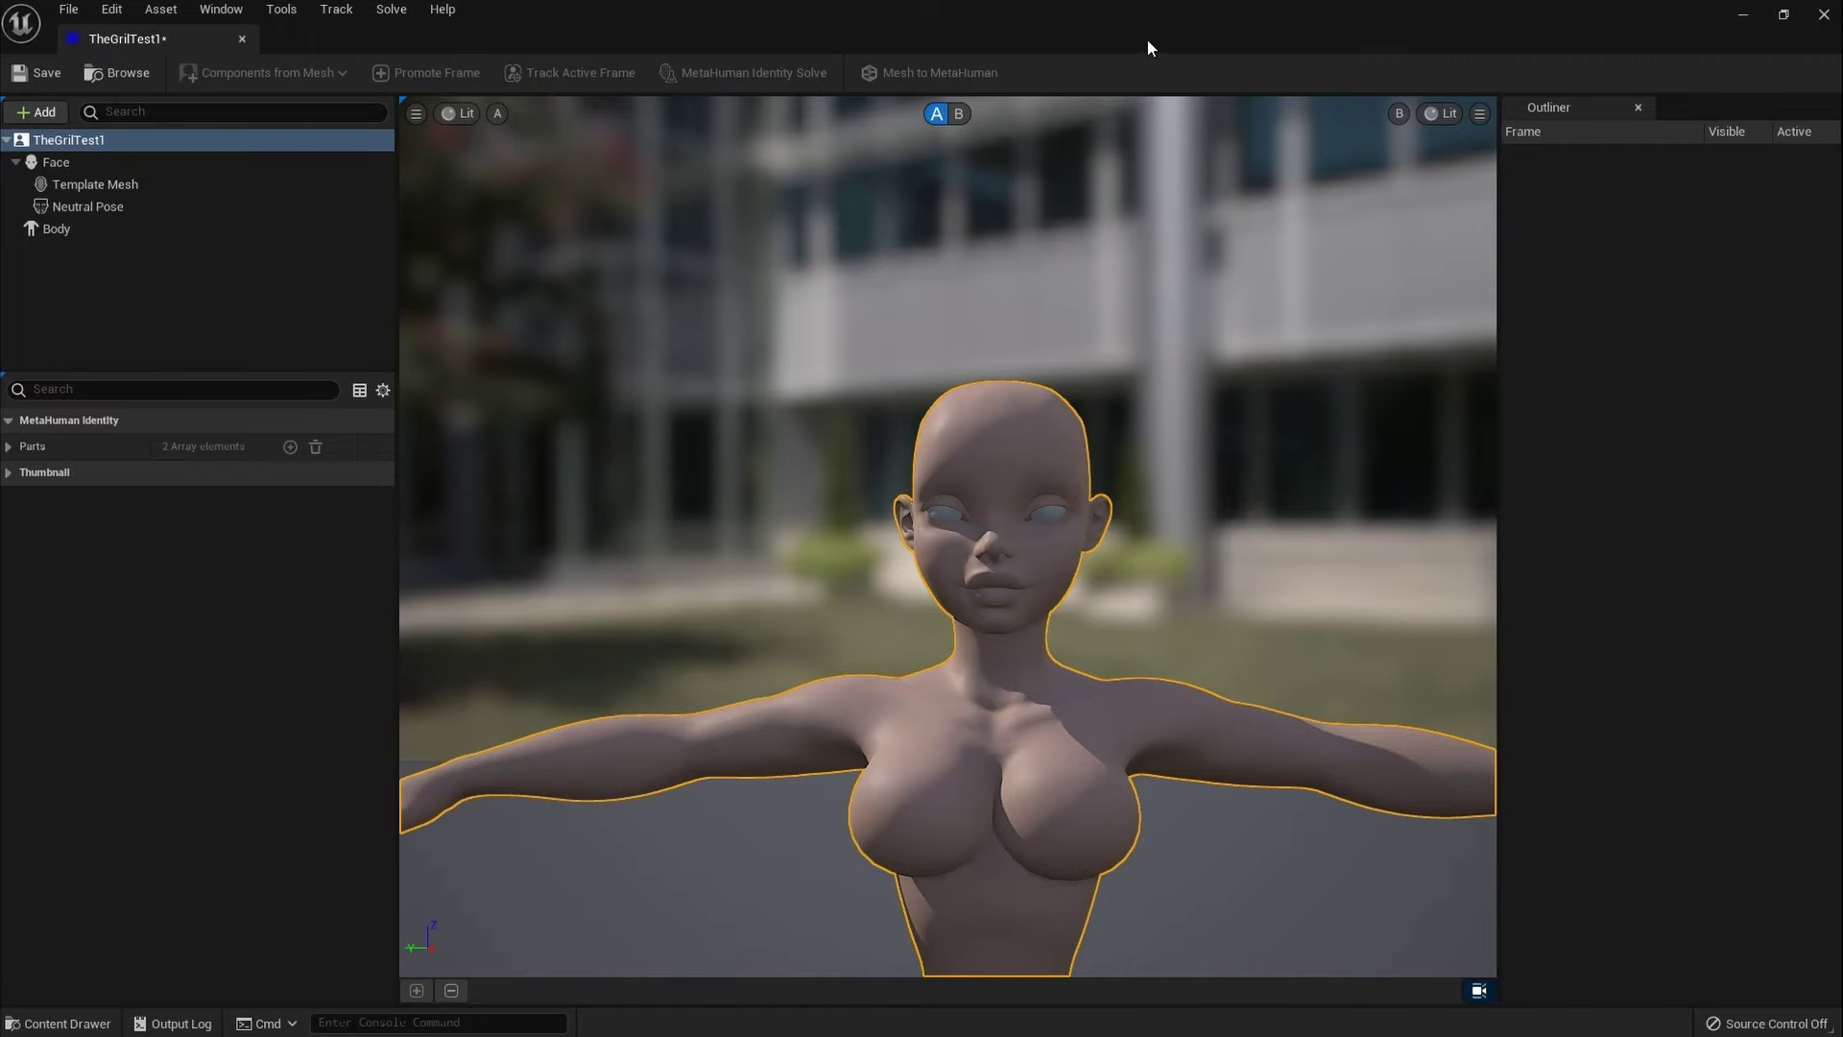
drag(1148, 38, 1104, 452)
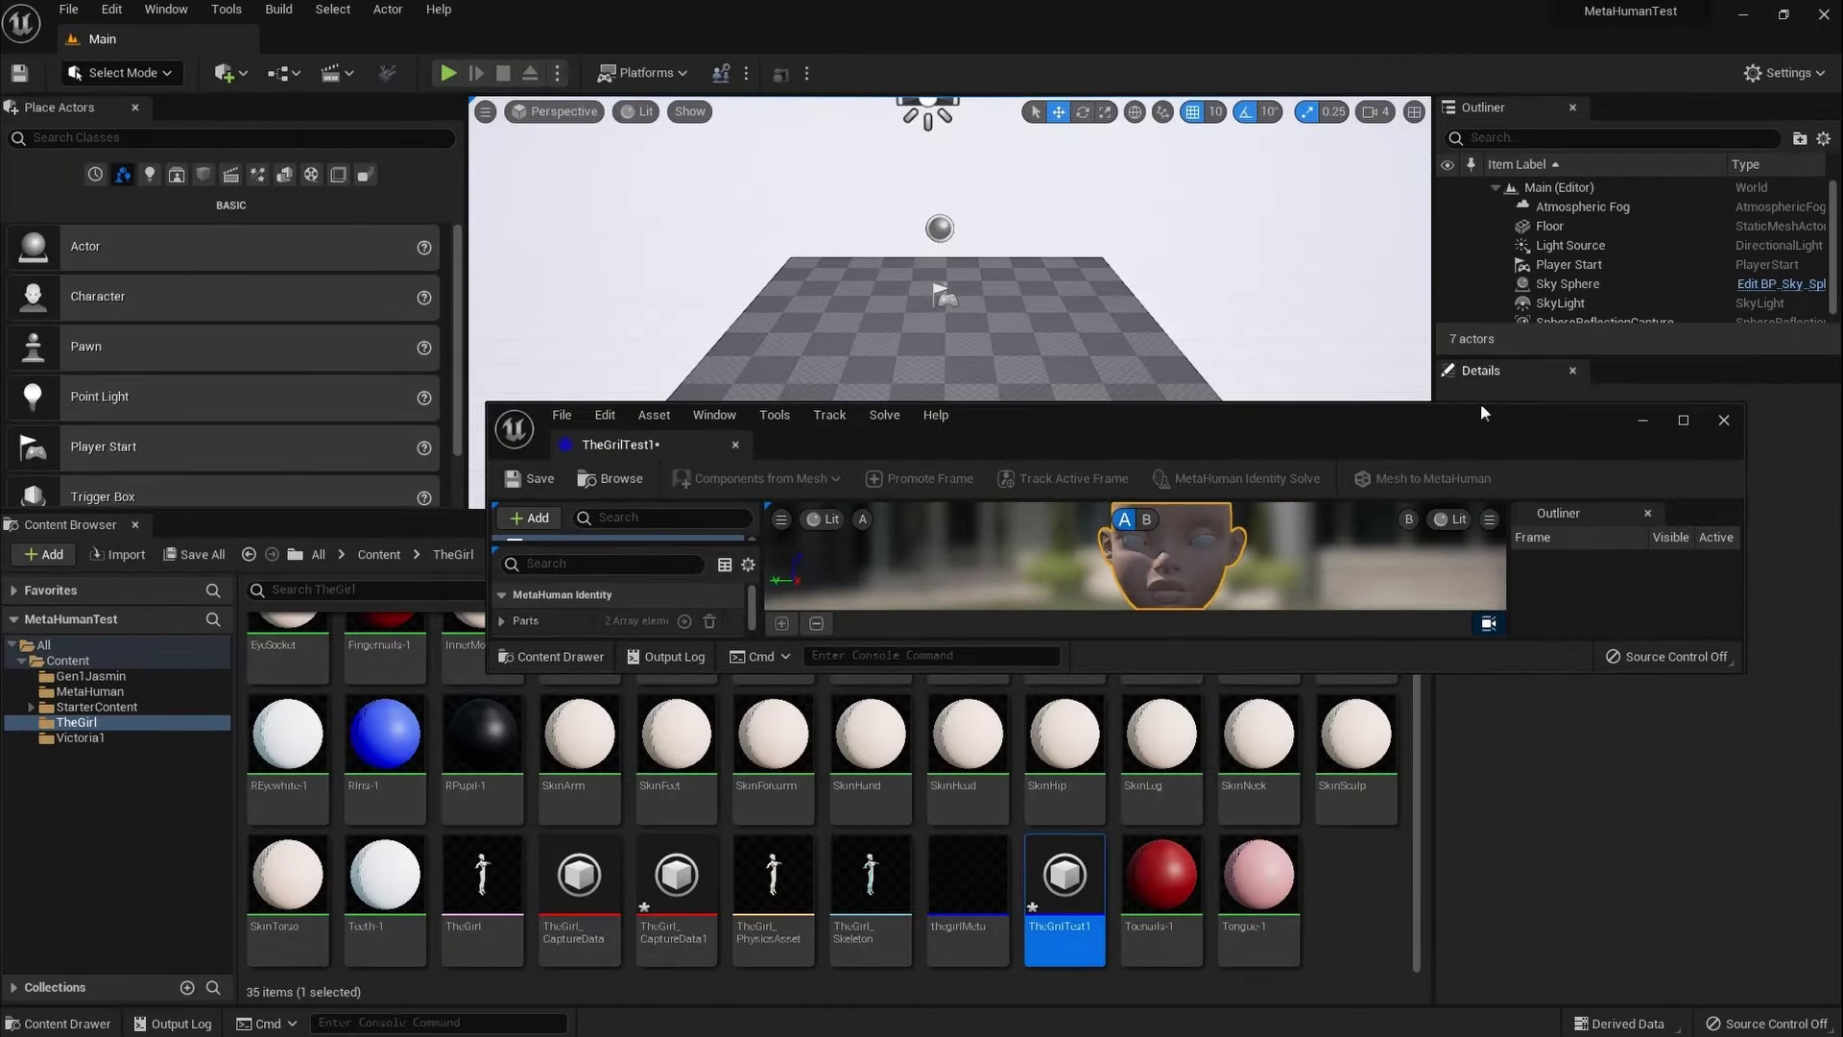
drag(1463, 429, 1194, 5)
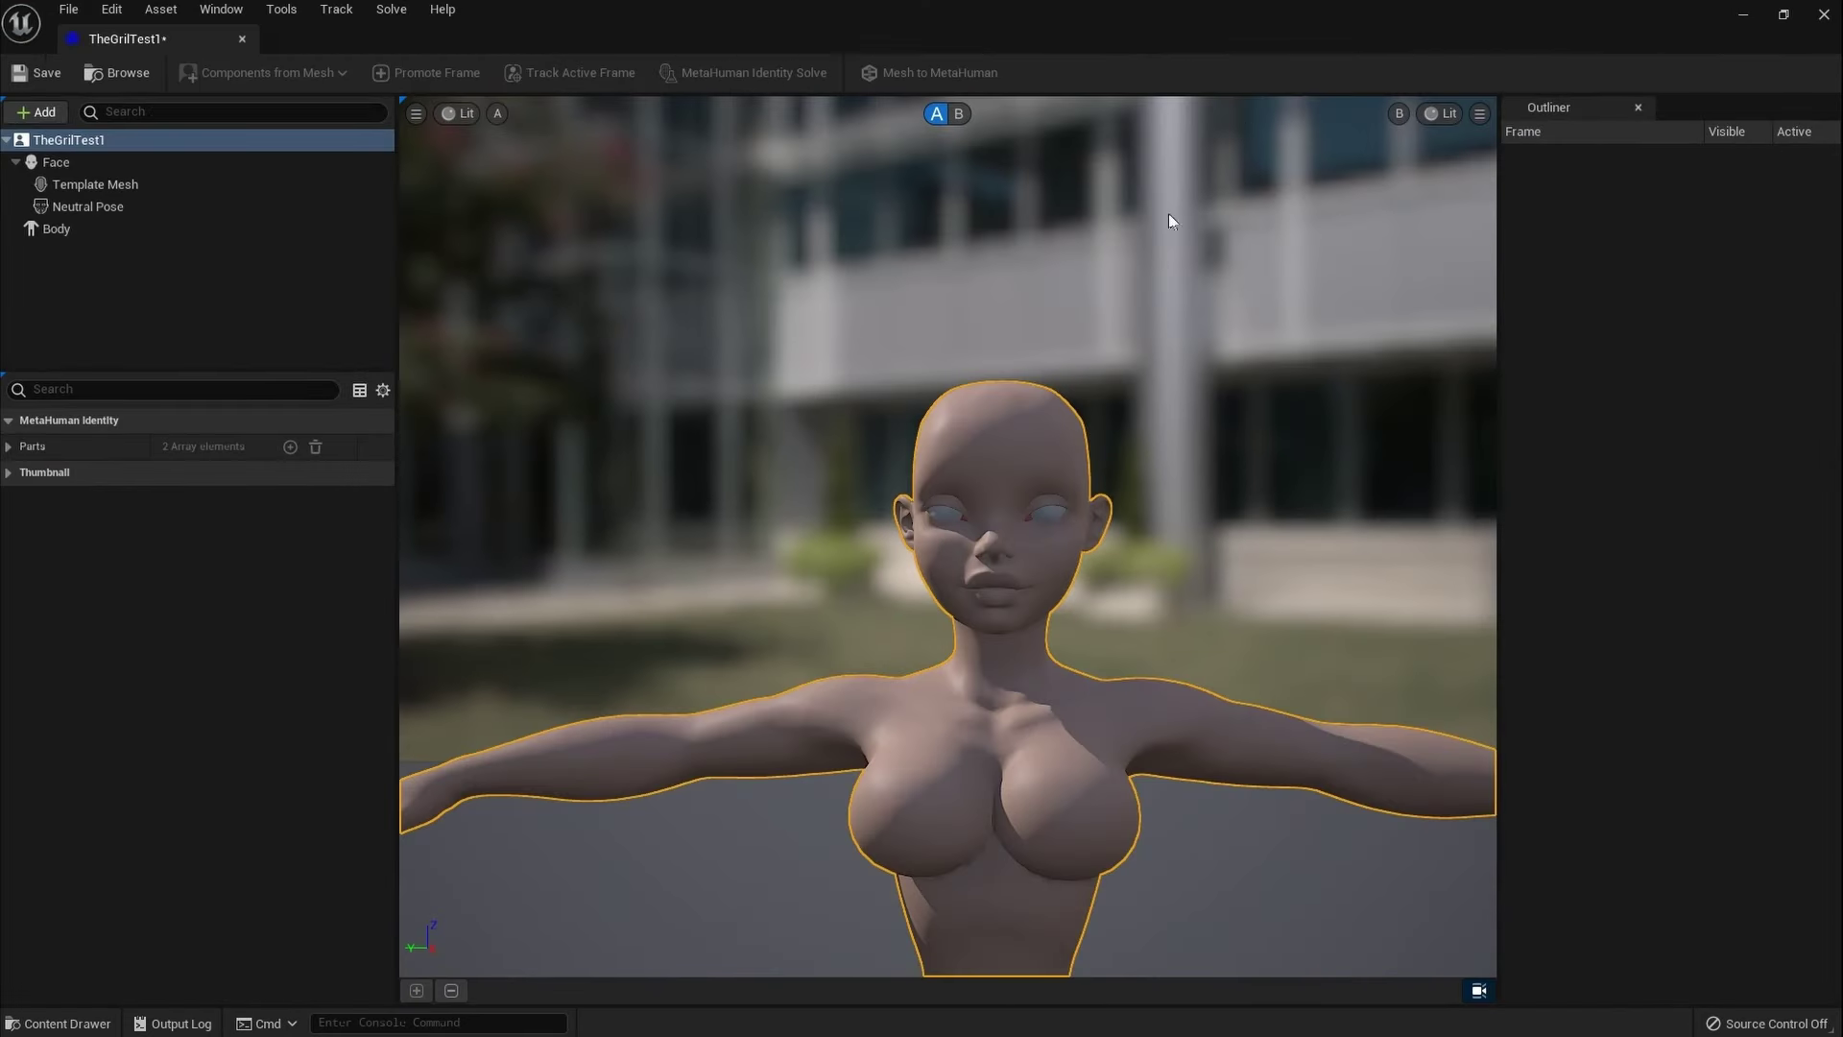
Step: Set the identity viewport's camera field of view to 20
drag(1217, 611, 946, 326)
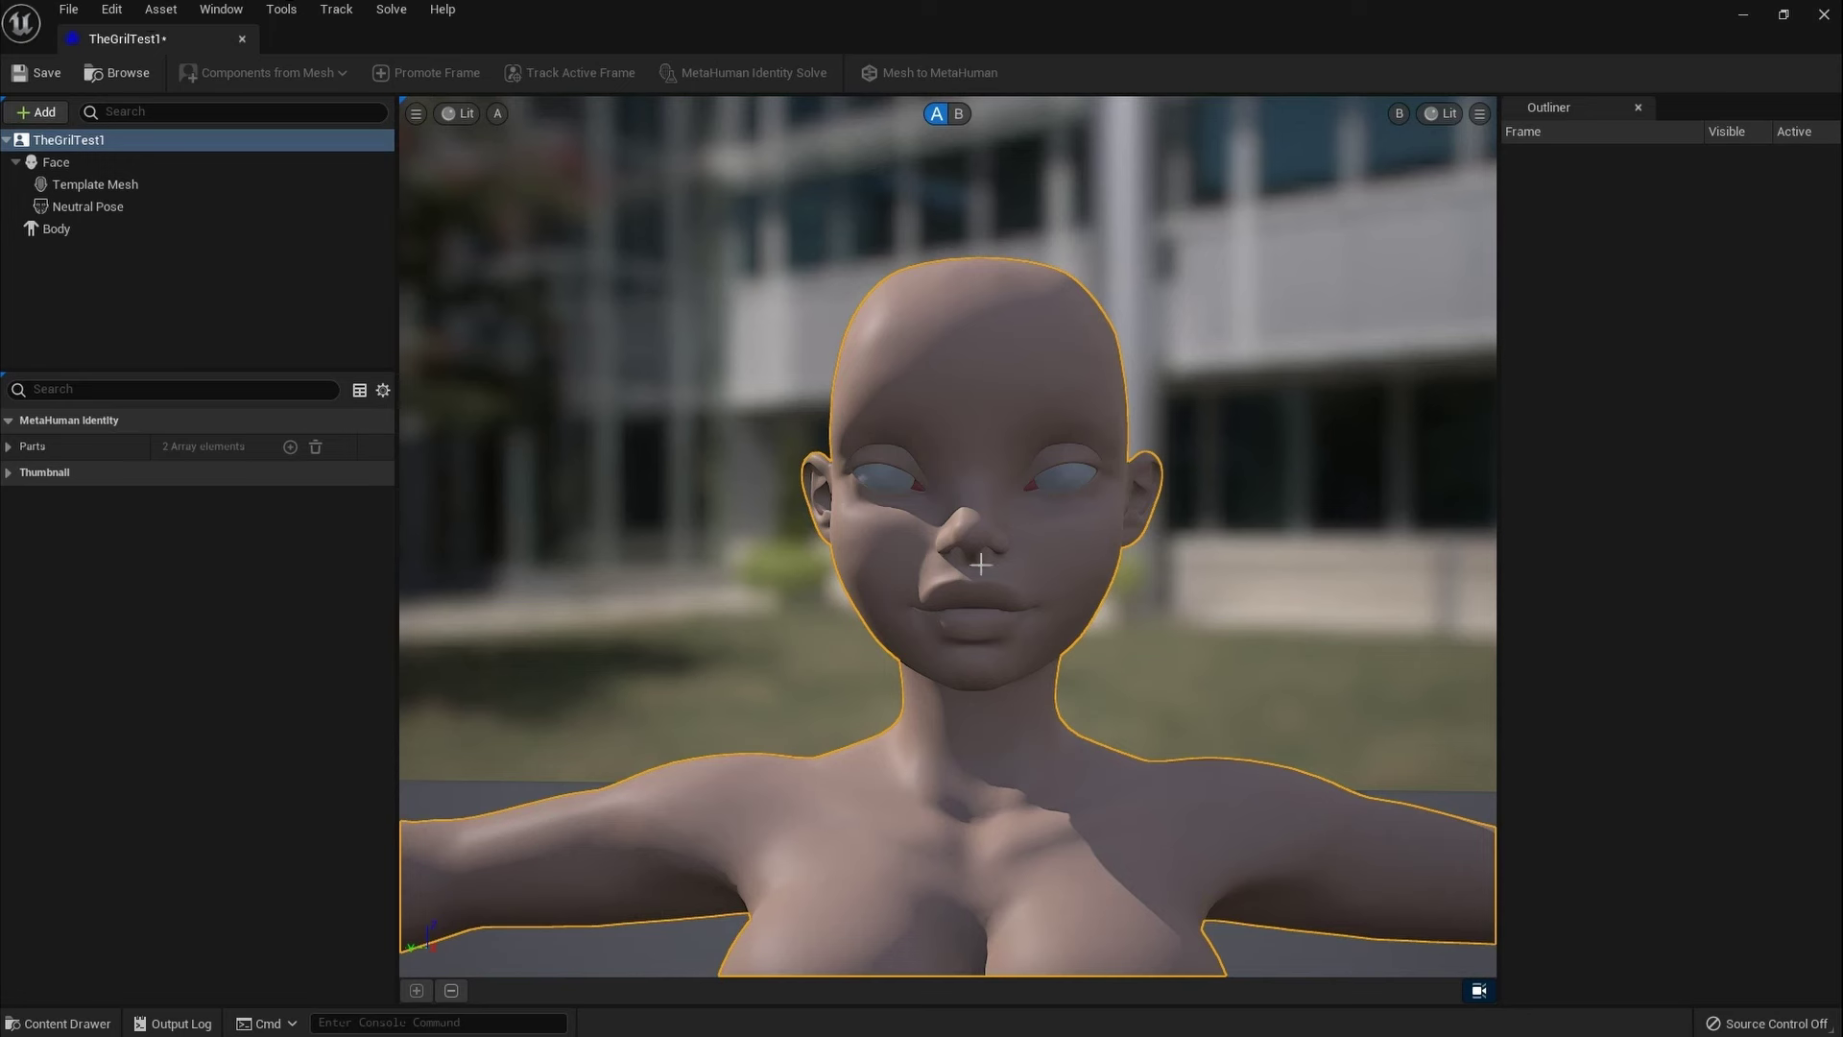
mouse_move(1021, 682)
mouse_down()
mouse_move(1020, 662)
mouse_move(1021, 697)
mouse_up()
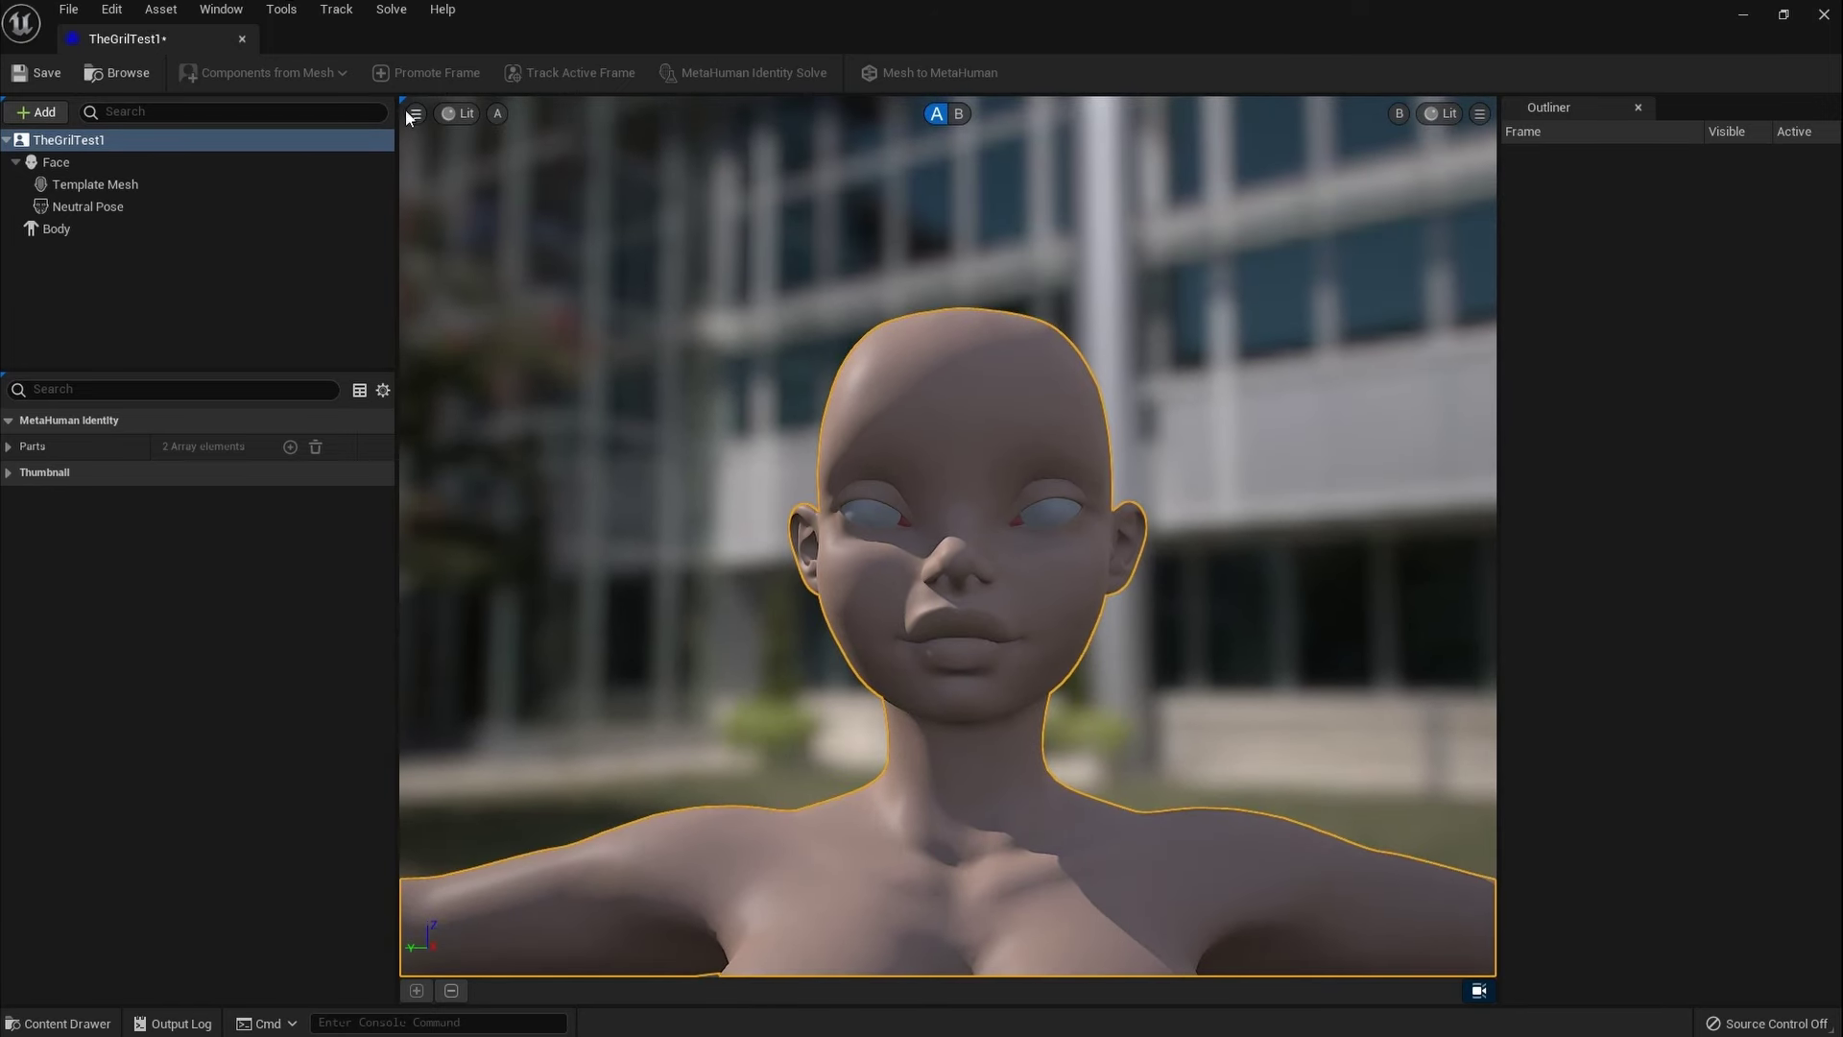
click(417, 114)
click(574, 185)
text(20)
key(Return)
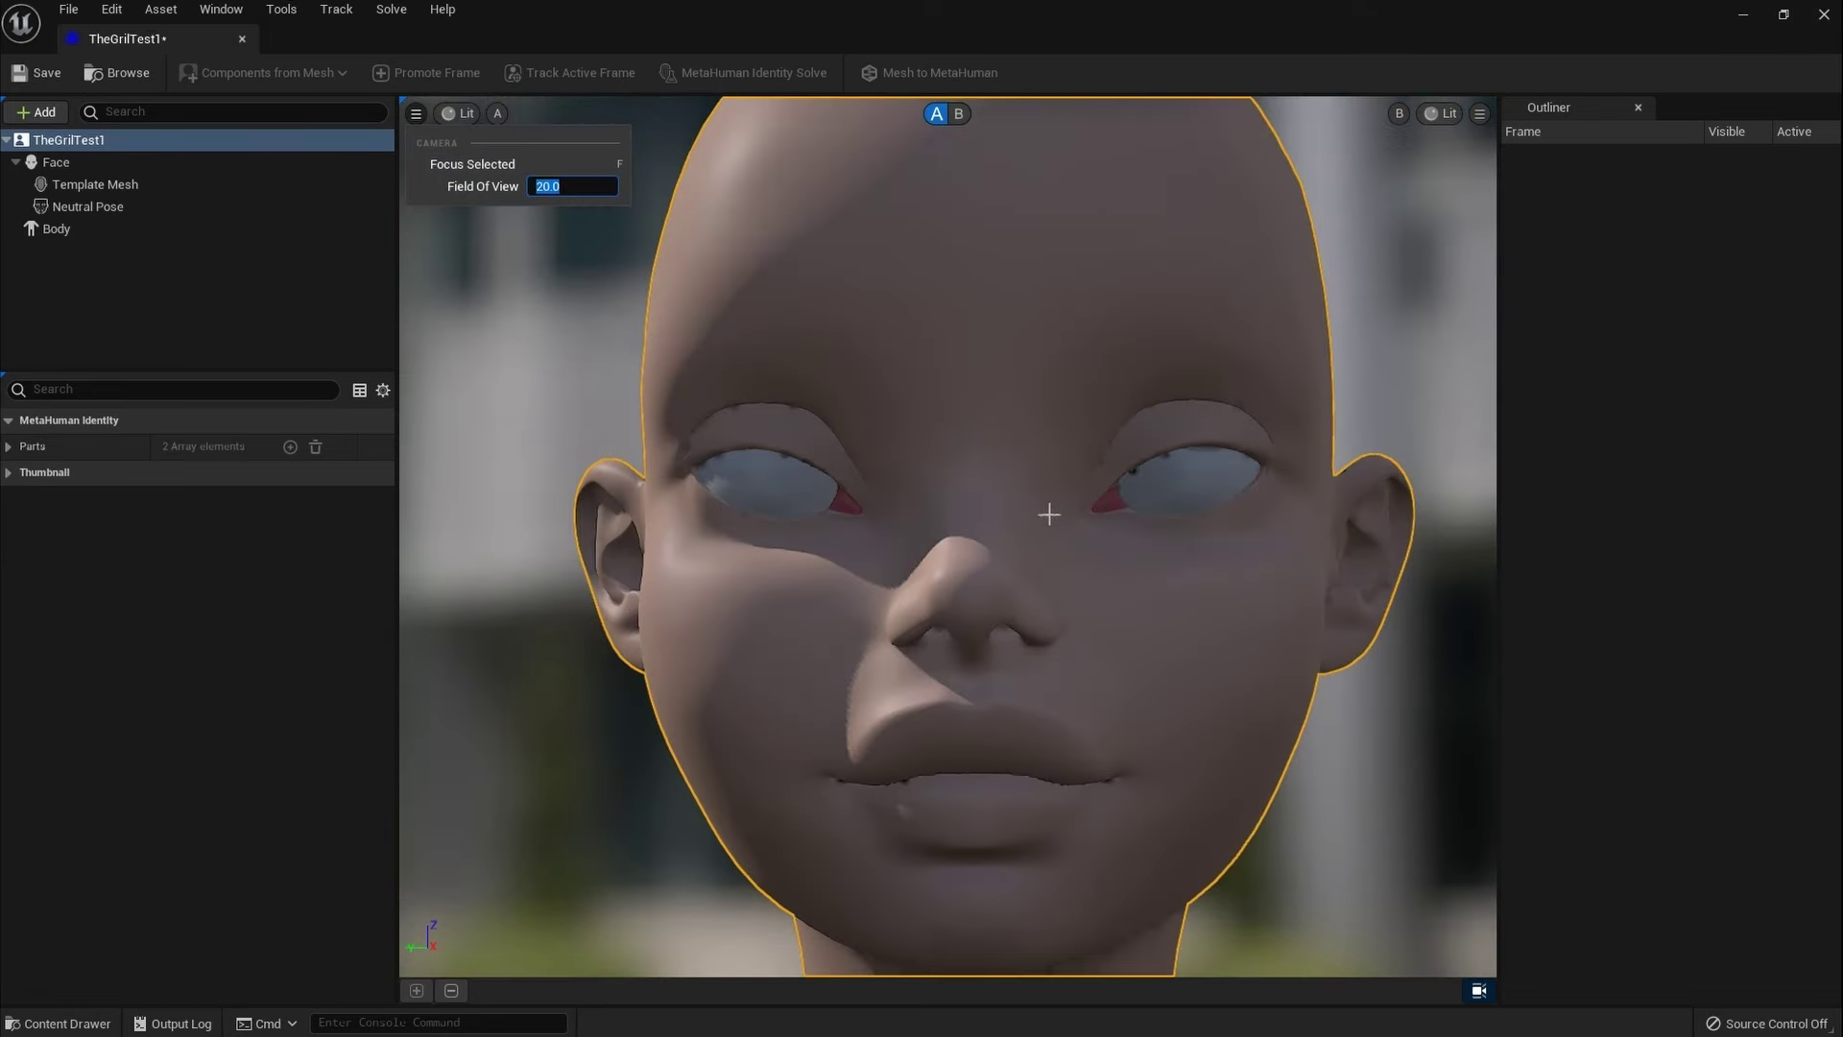
Step: Promote a frontal frame showing the whole head for the Neutral Pose
scroll(1049, 515, down, 8)
middle_drag(960, 518, 960, 571)
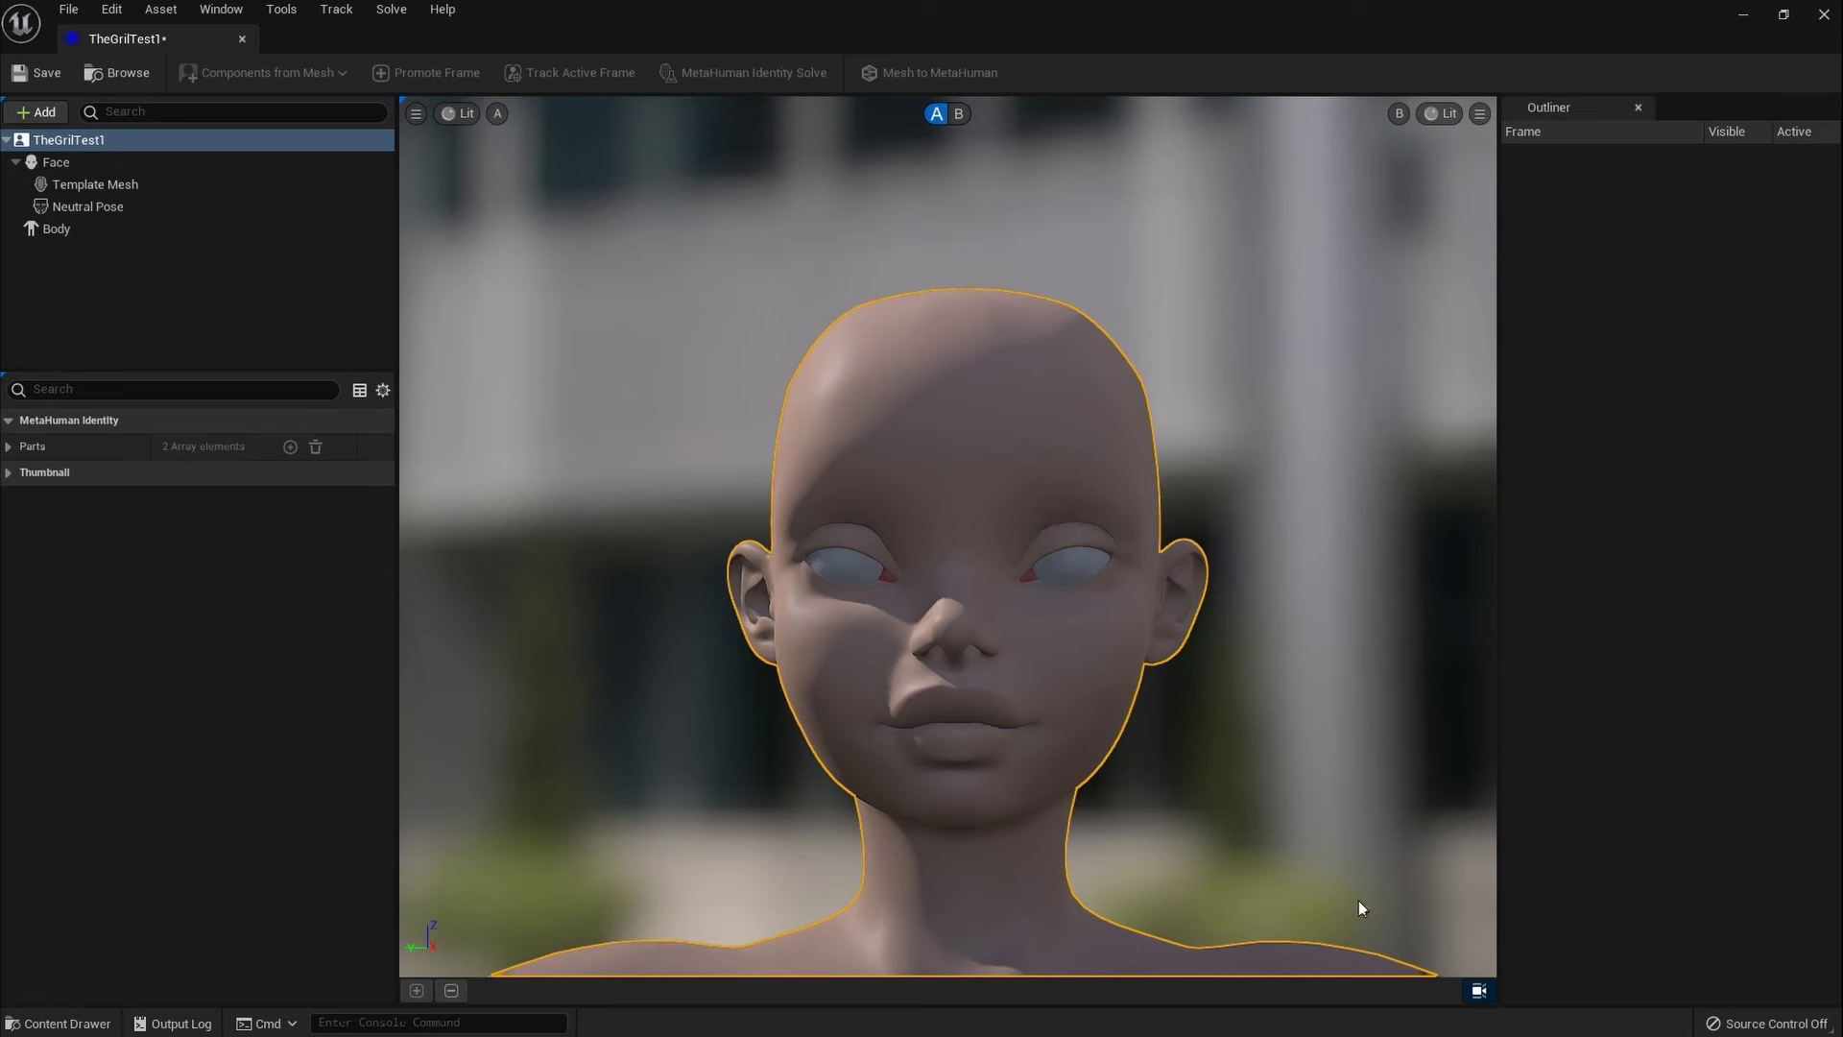
middle_drag(1057, 515, 1014, 455)
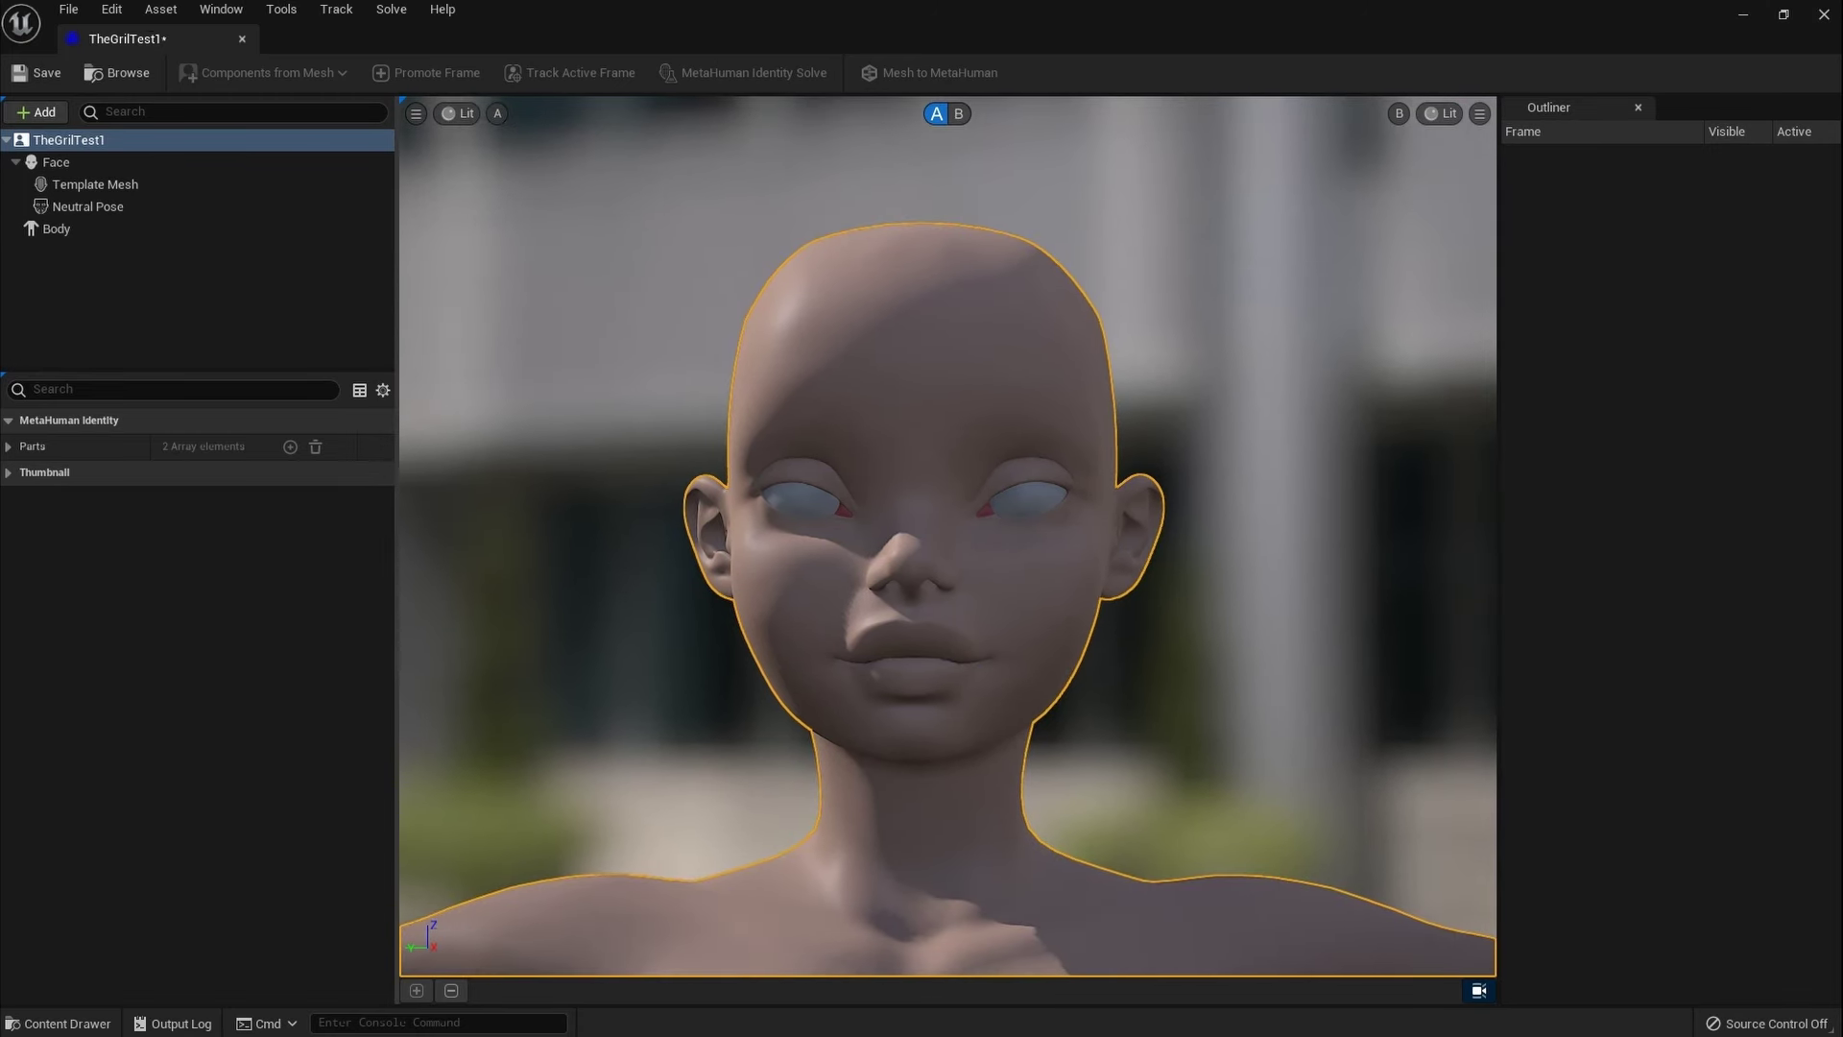
click(164, 206)
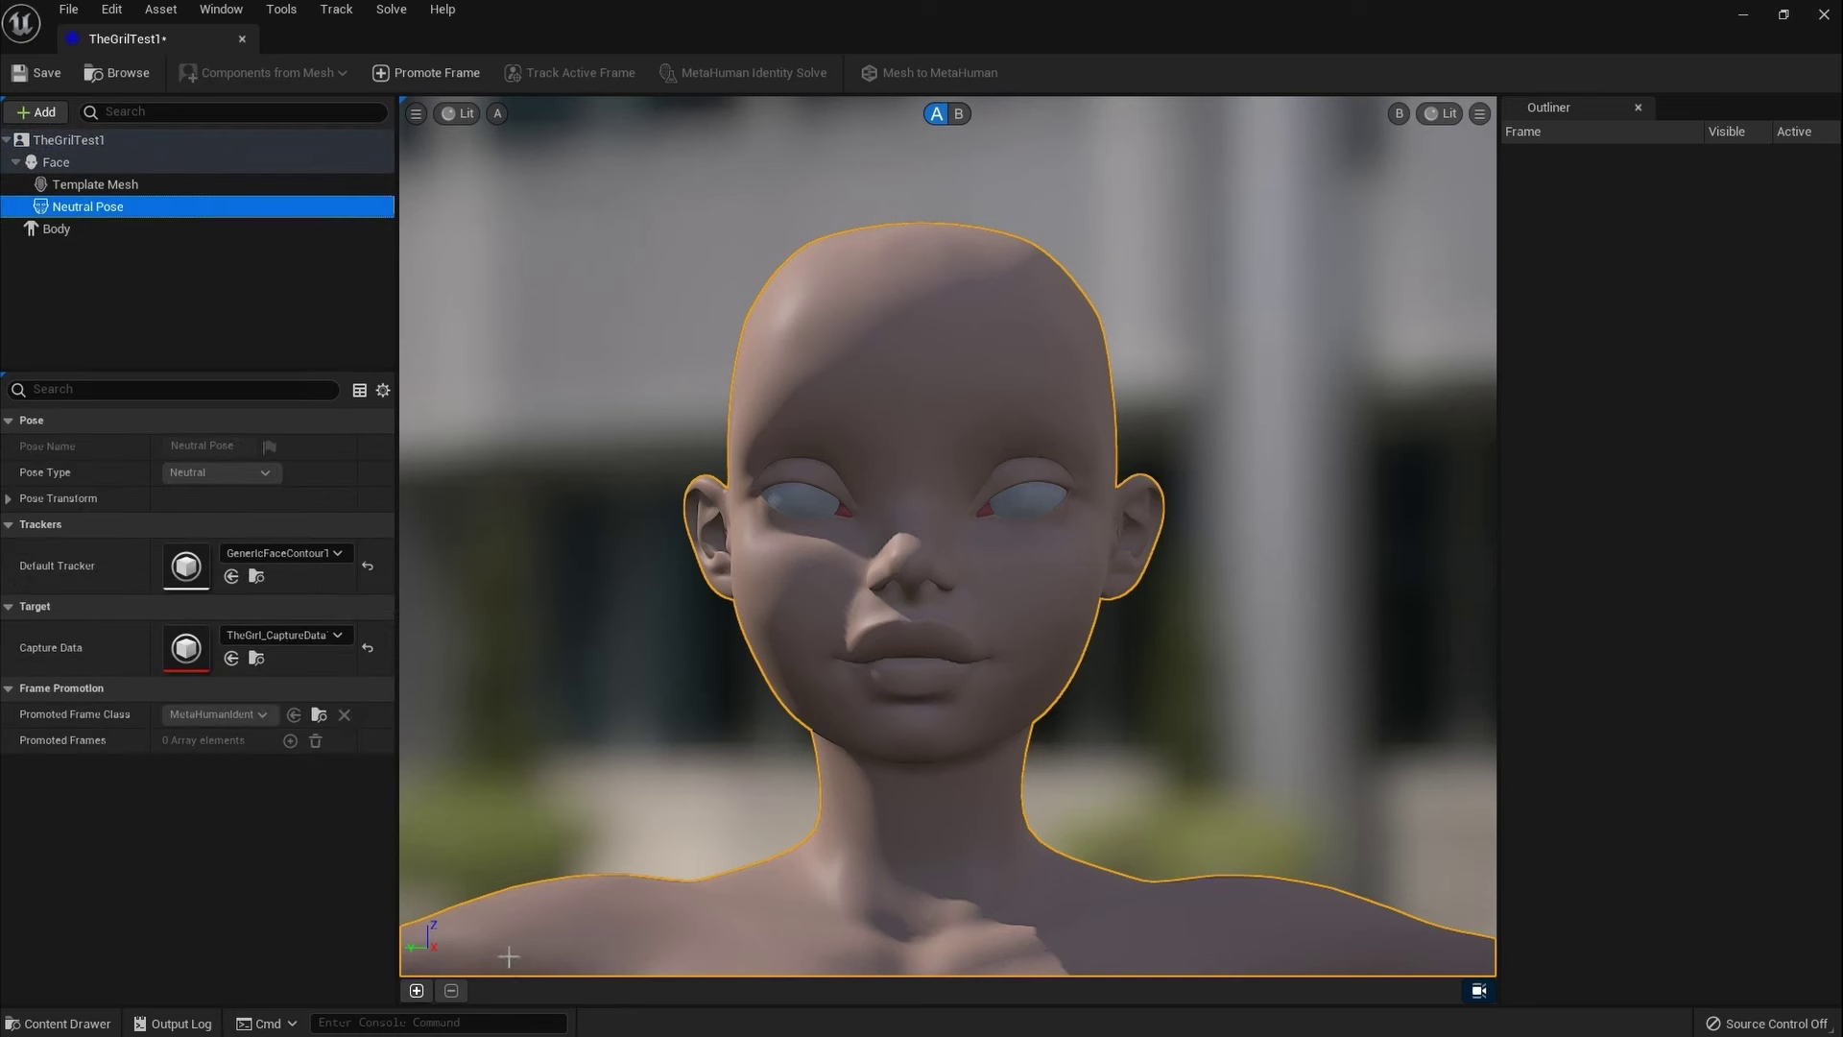
click(446, 74)
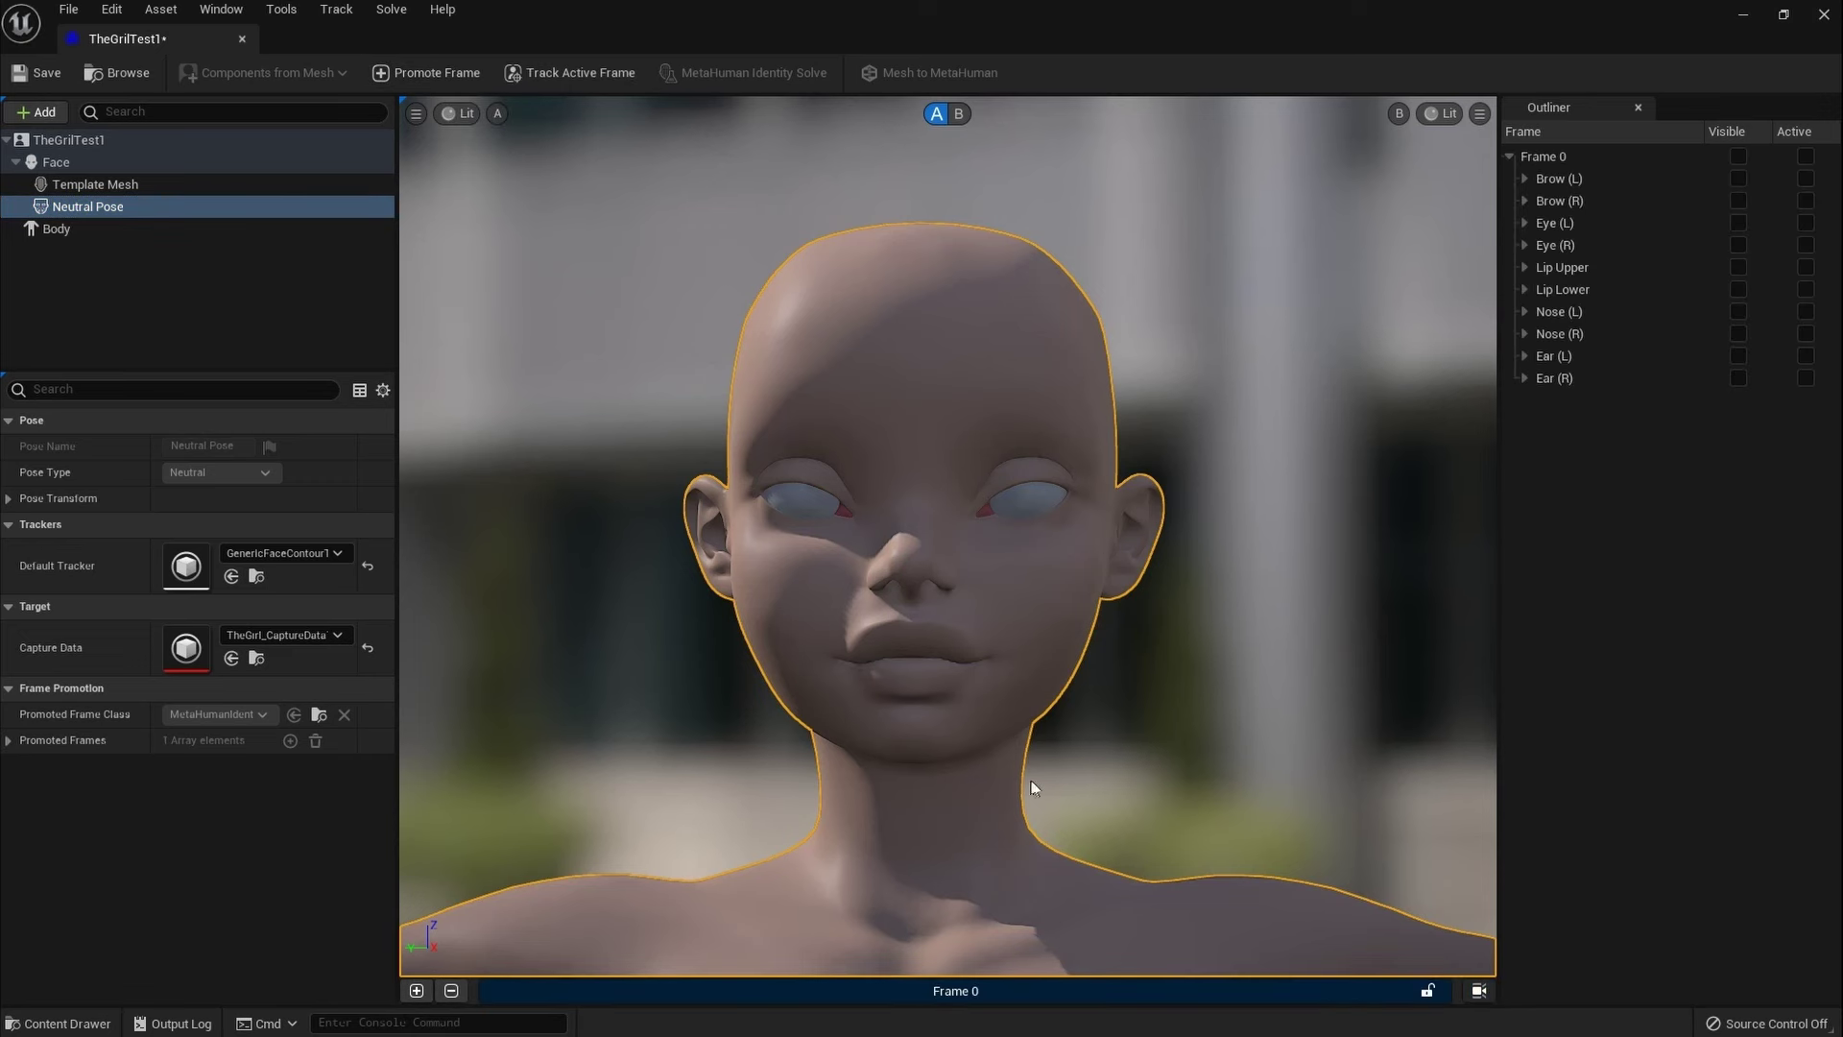
Step: Turn autotracking on for Frame 0 to place the facial markers
click(1026, 687)
right_click(1005, 994)
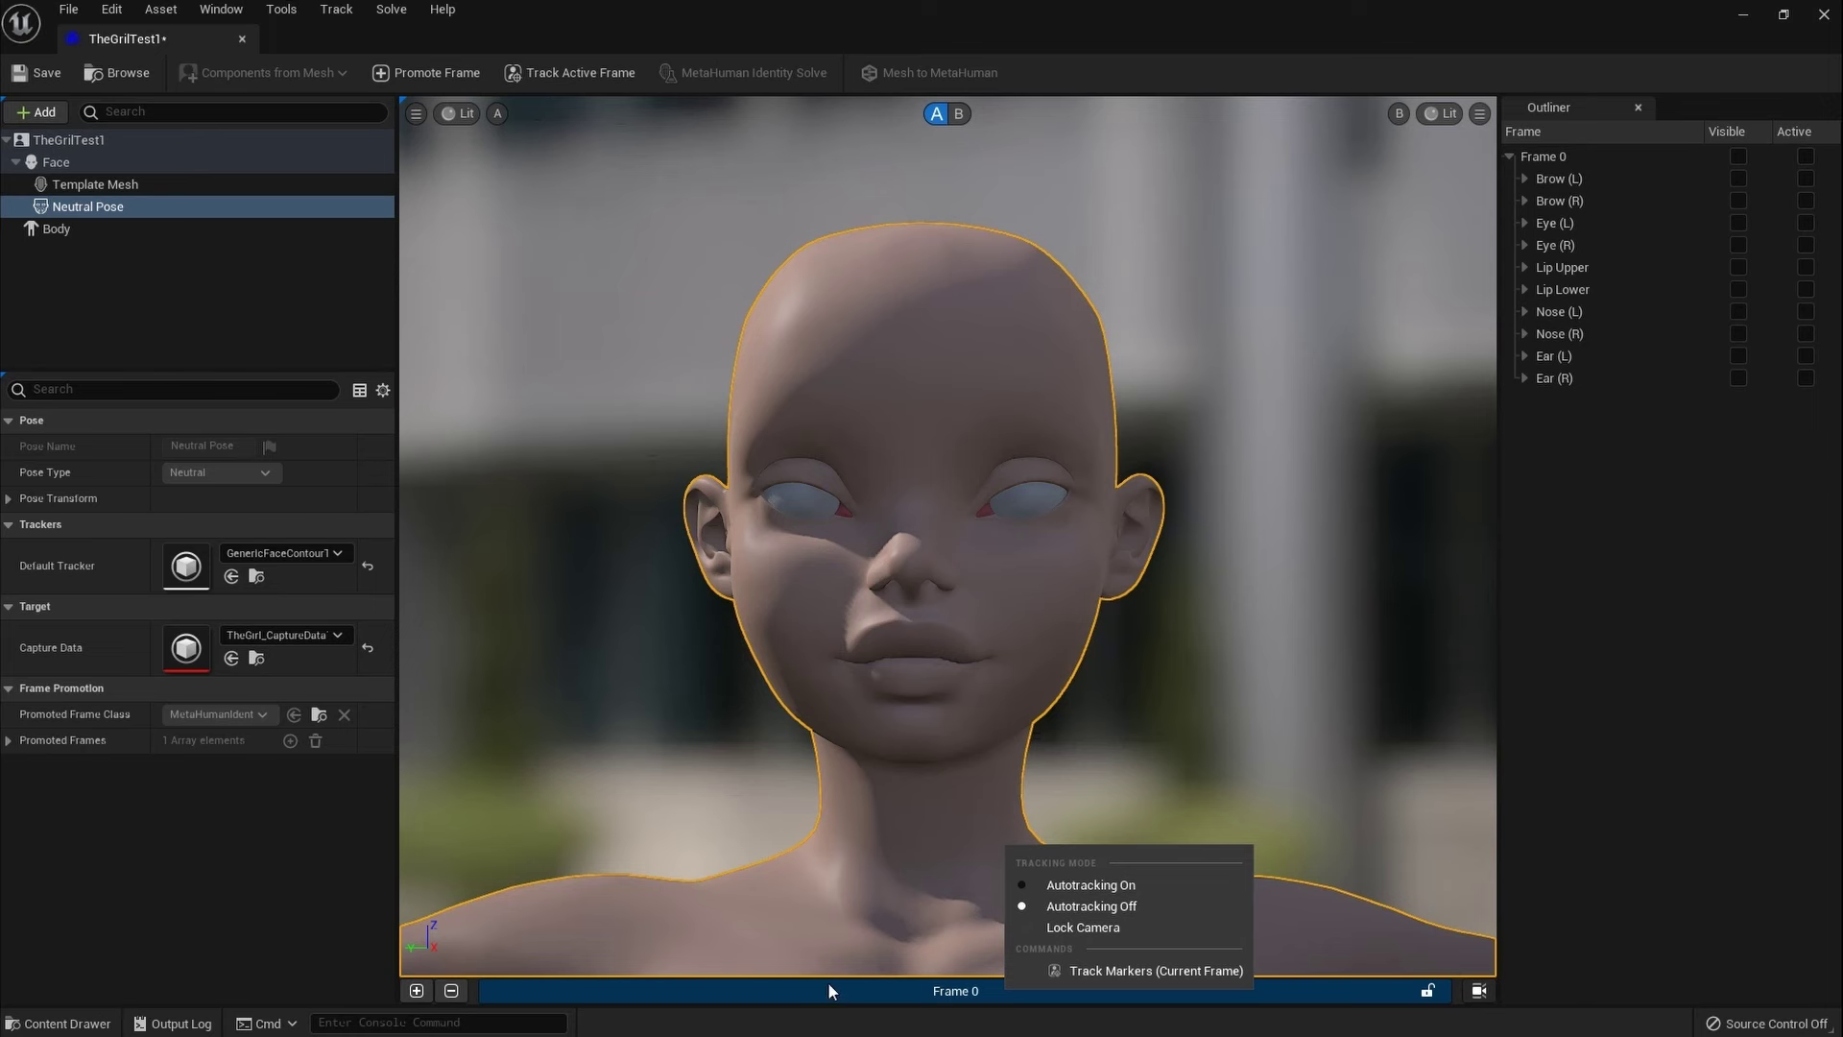
click(1632, 776)
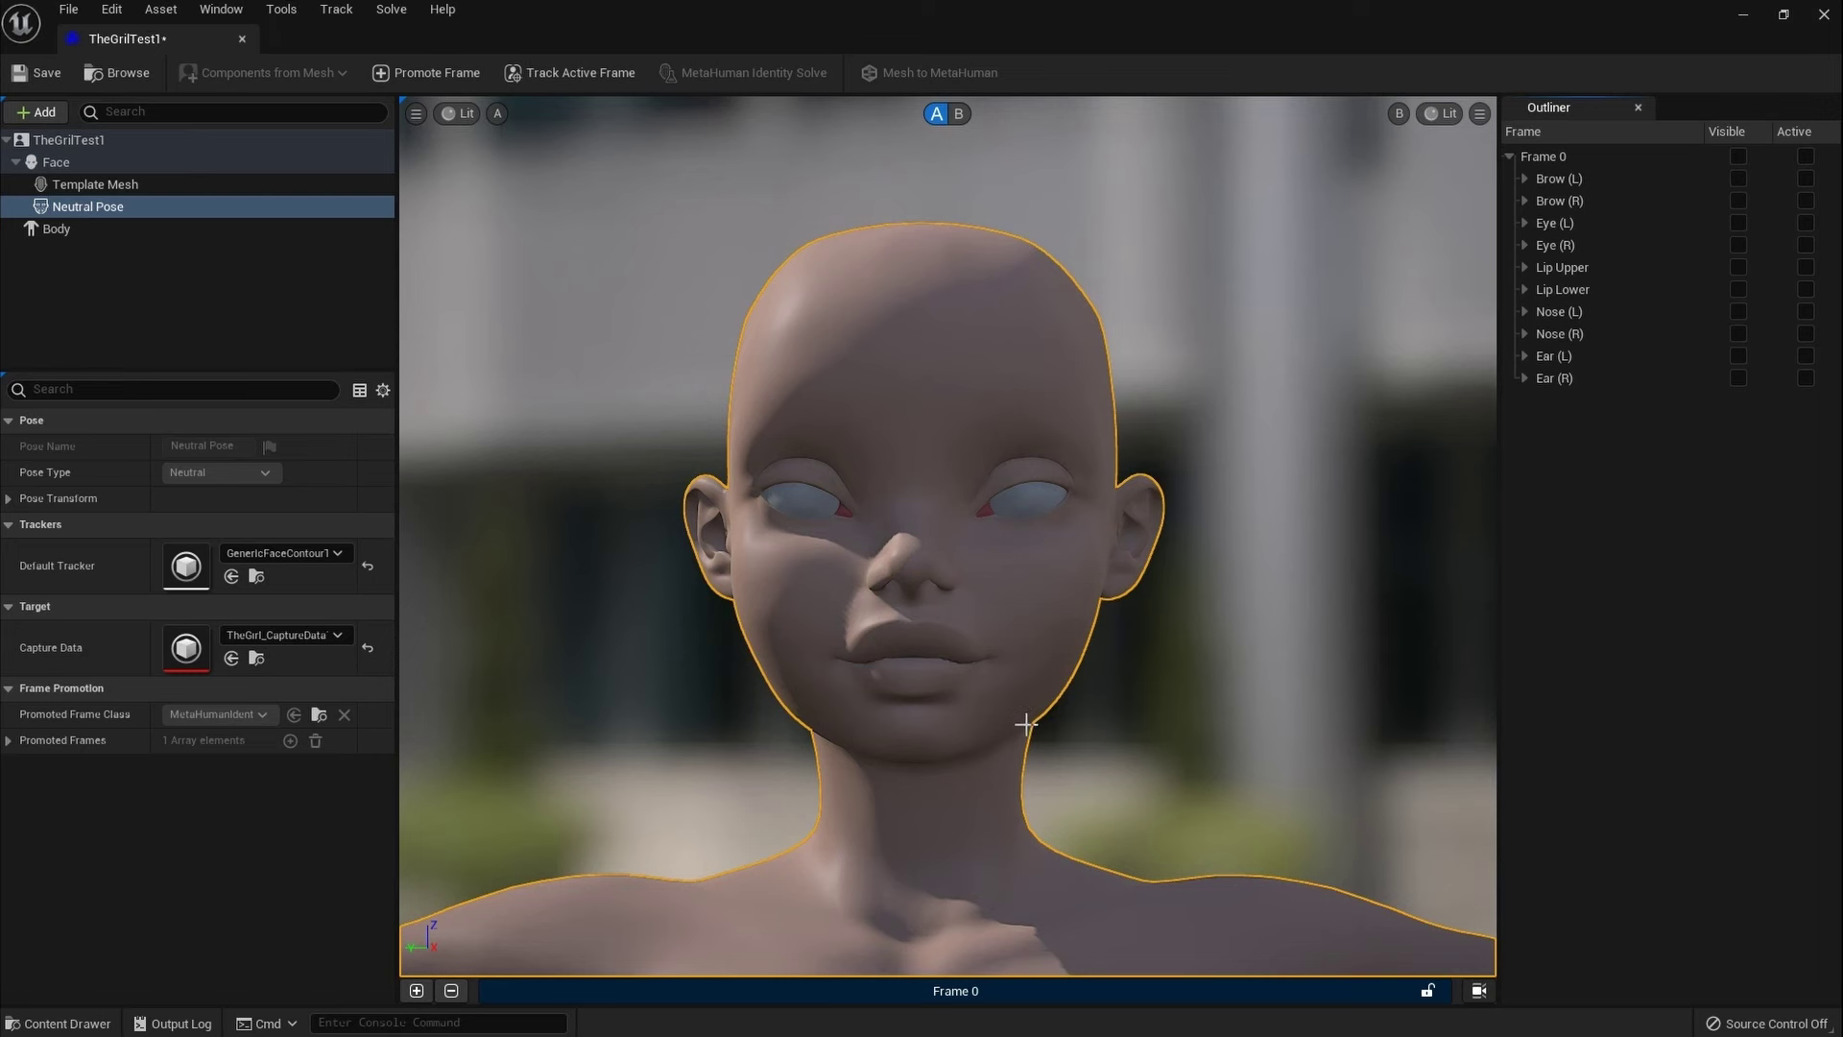
click(972, 995)
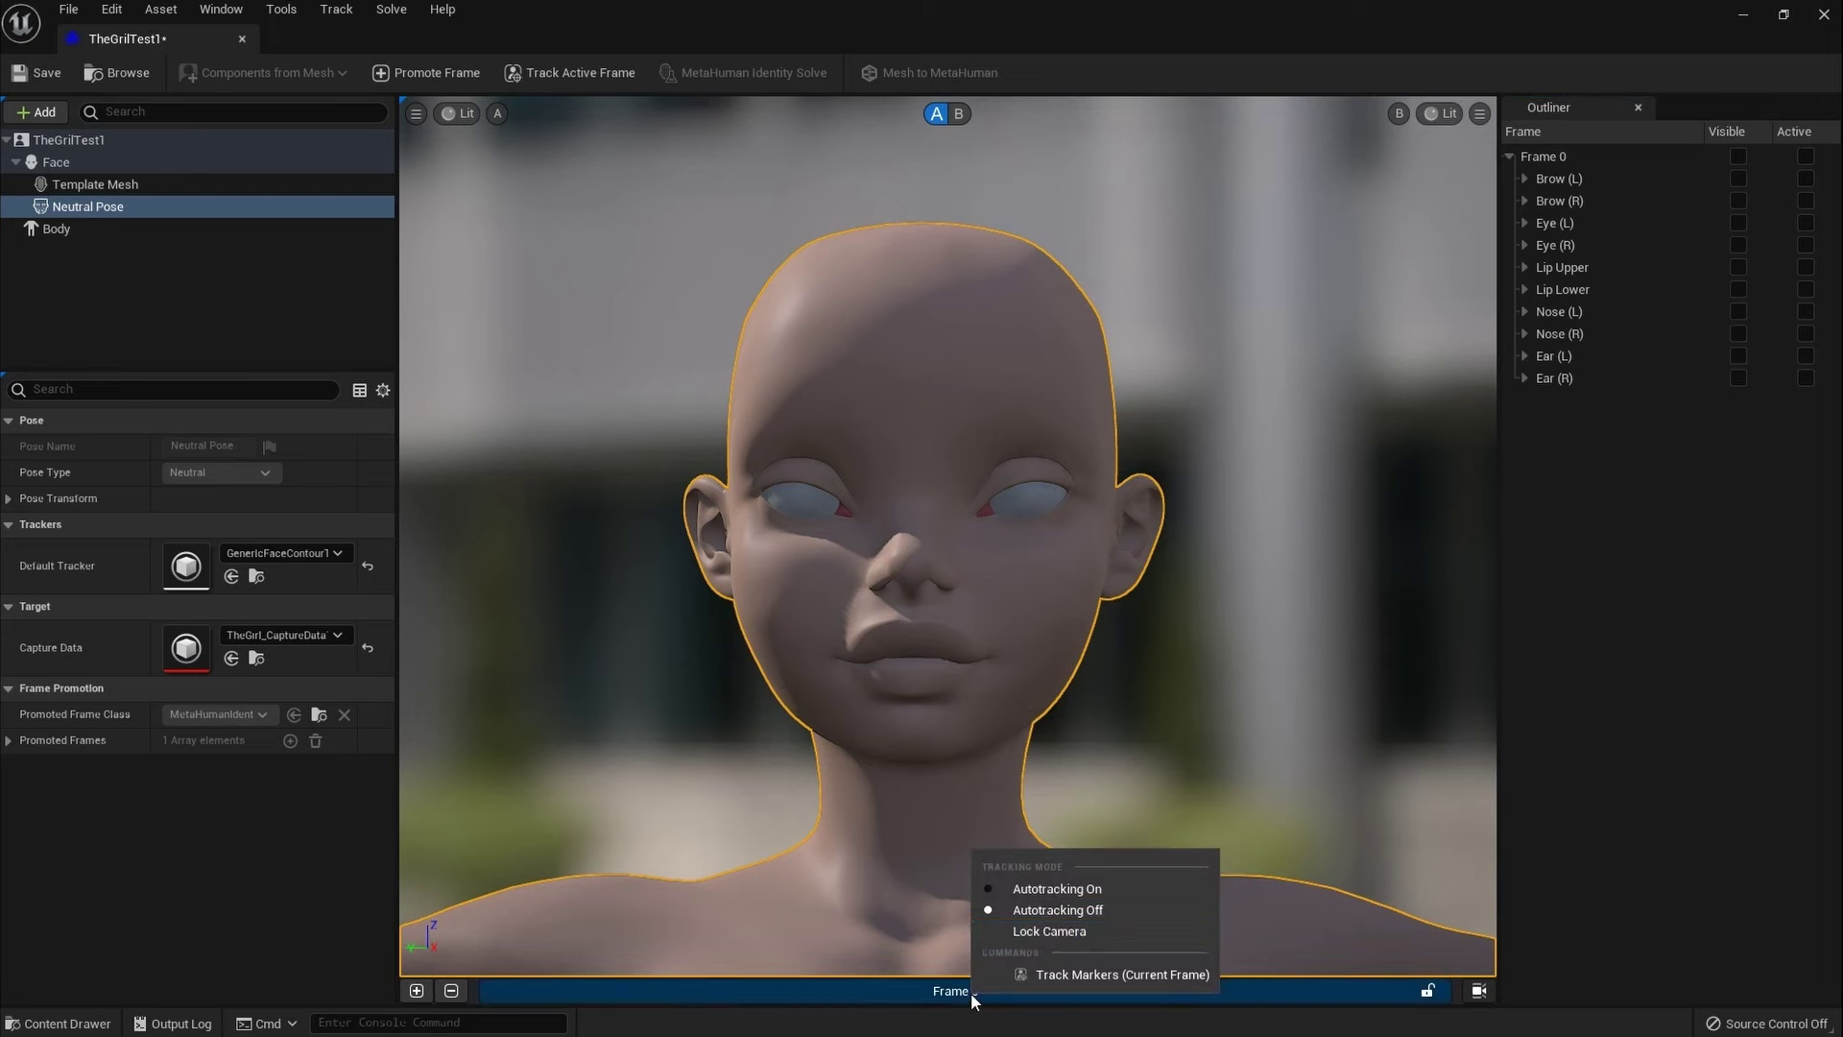
click(1114, 895)
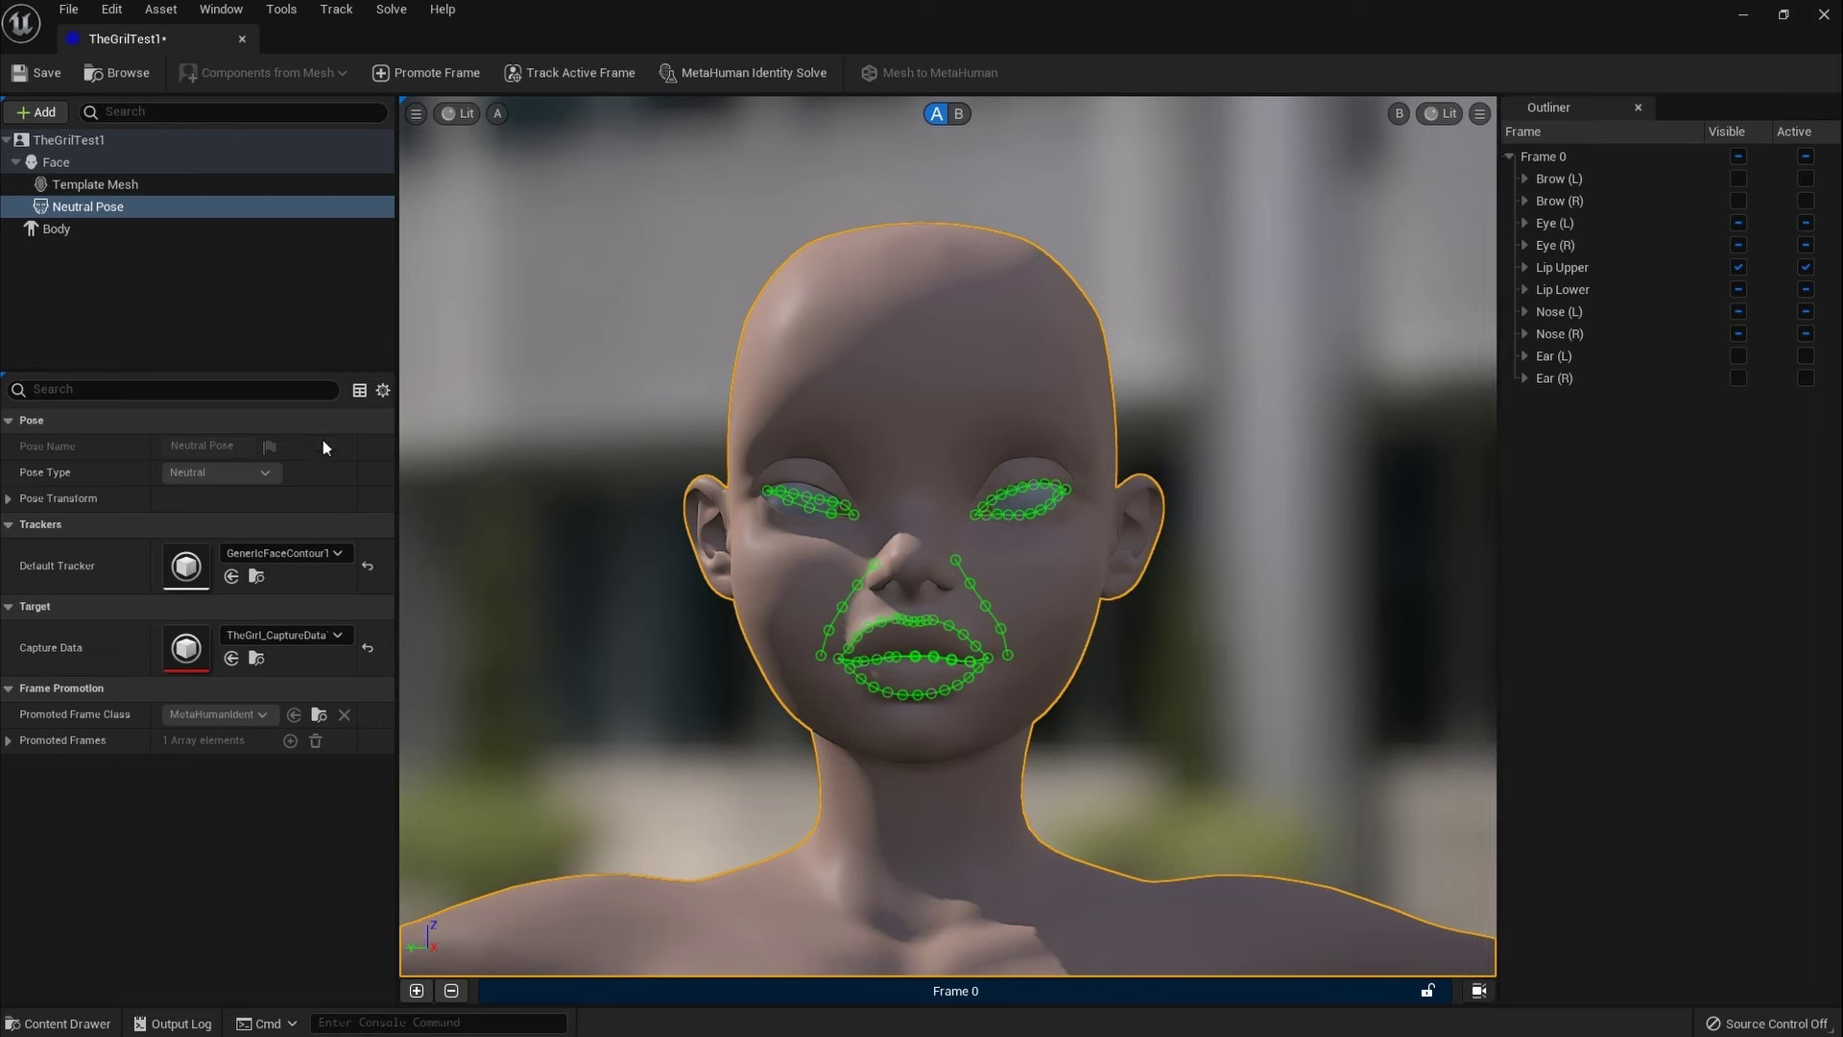
Step: Lock the camera for Frame 0
right_click(1213, 993)
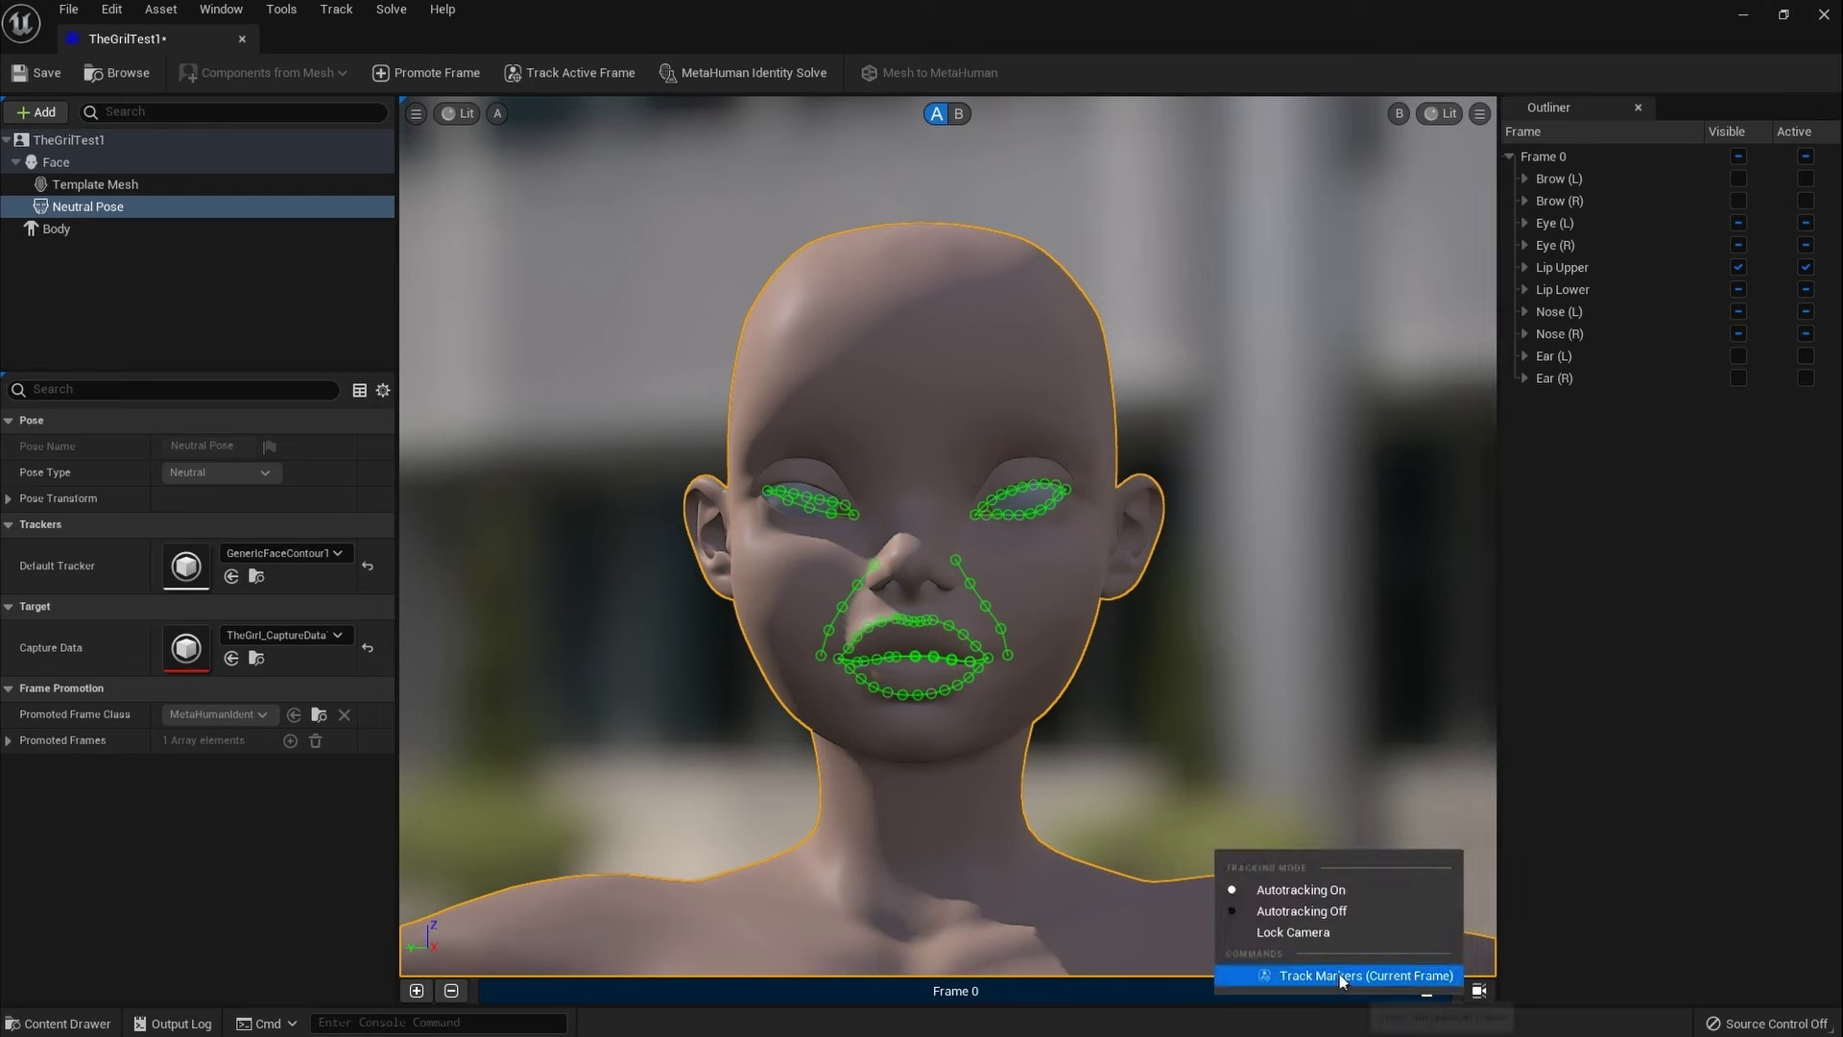
click(1338, 933)
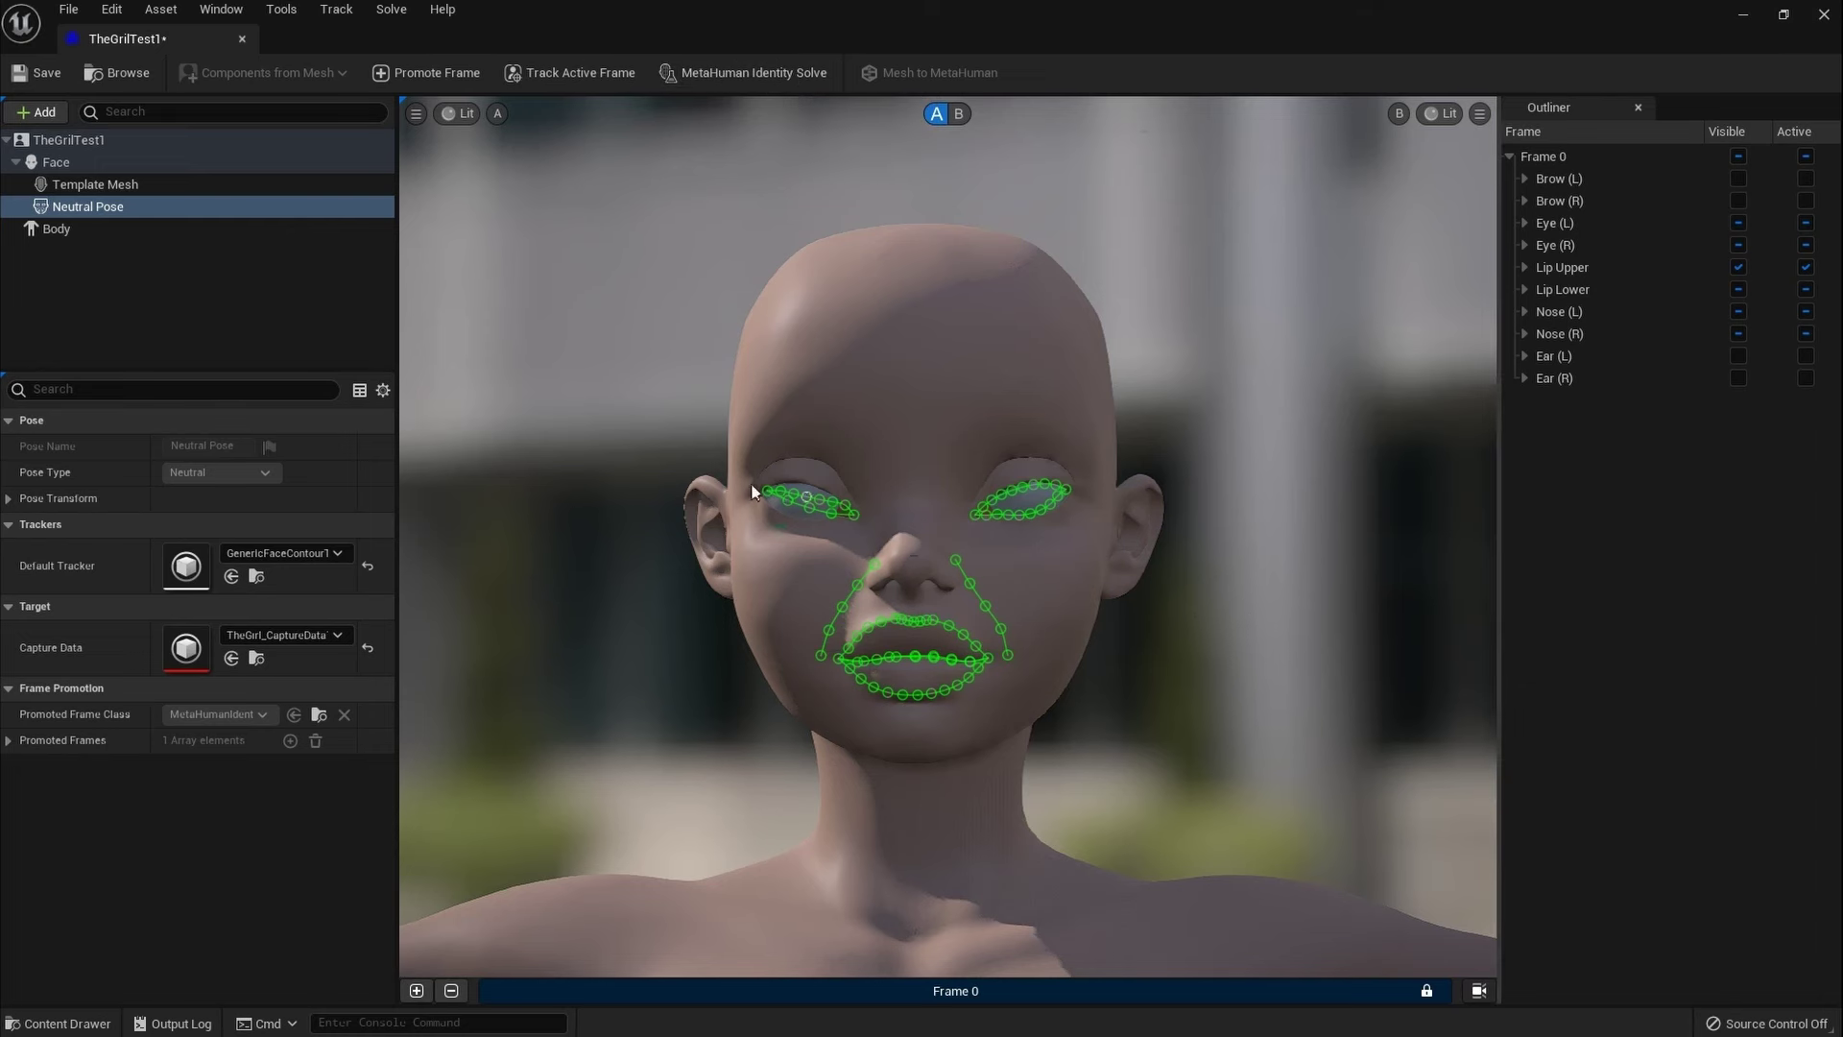
right_click(1058, 991)
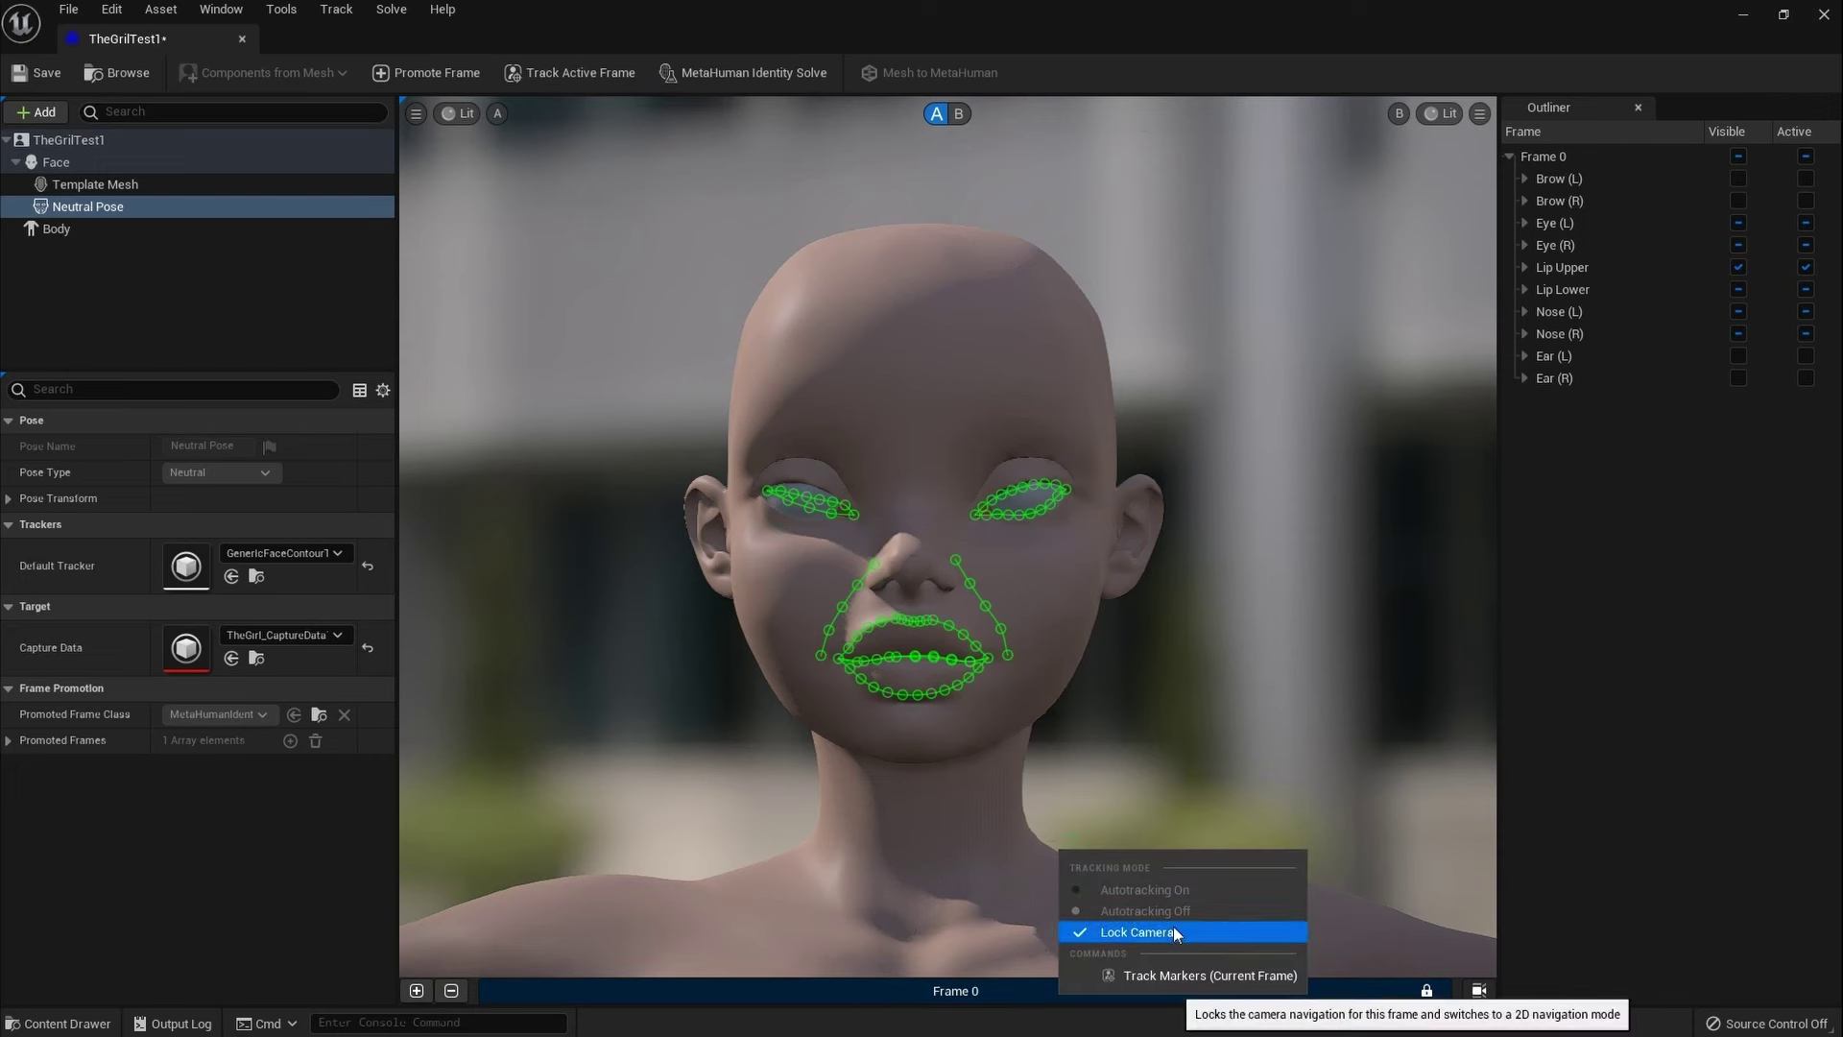
click(1463, 723)
Step: Adjust the Nasolabial (L) curve slightly along the crease beside the nose
scroll(937, 539, up, 4)
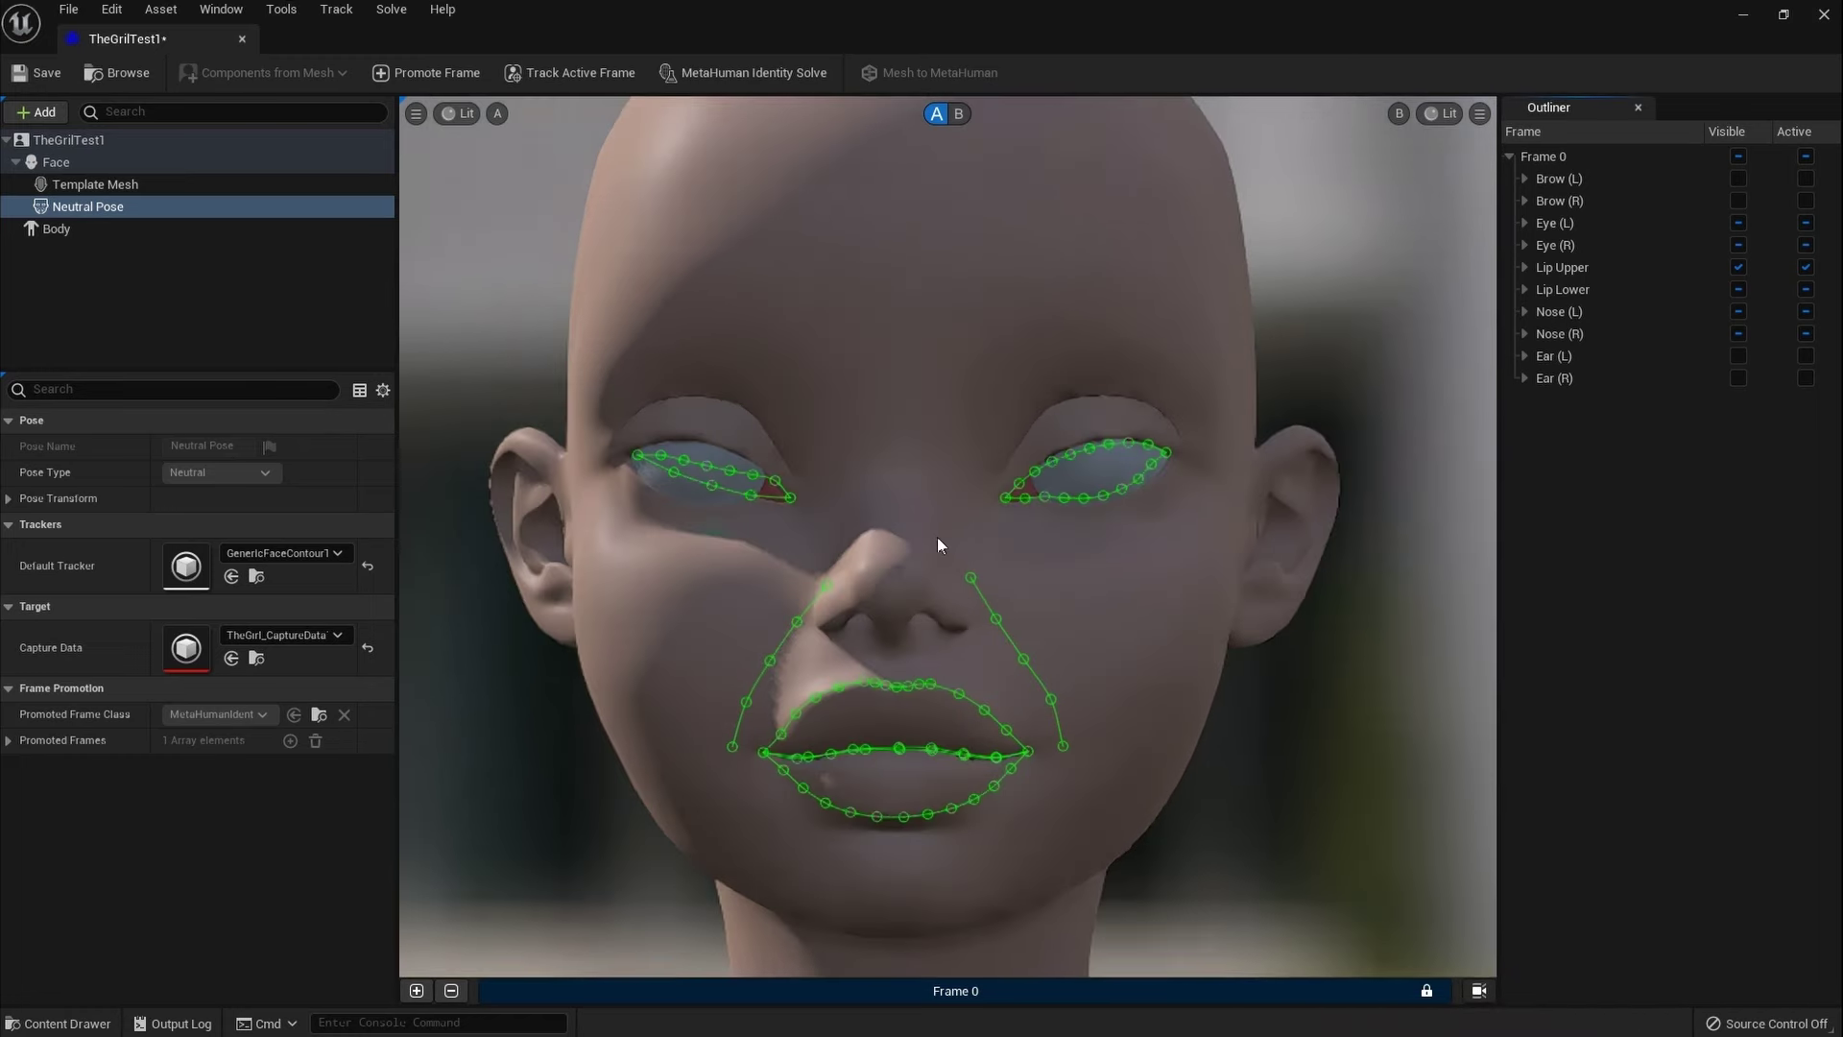
scroll(939, 545, up, 3)
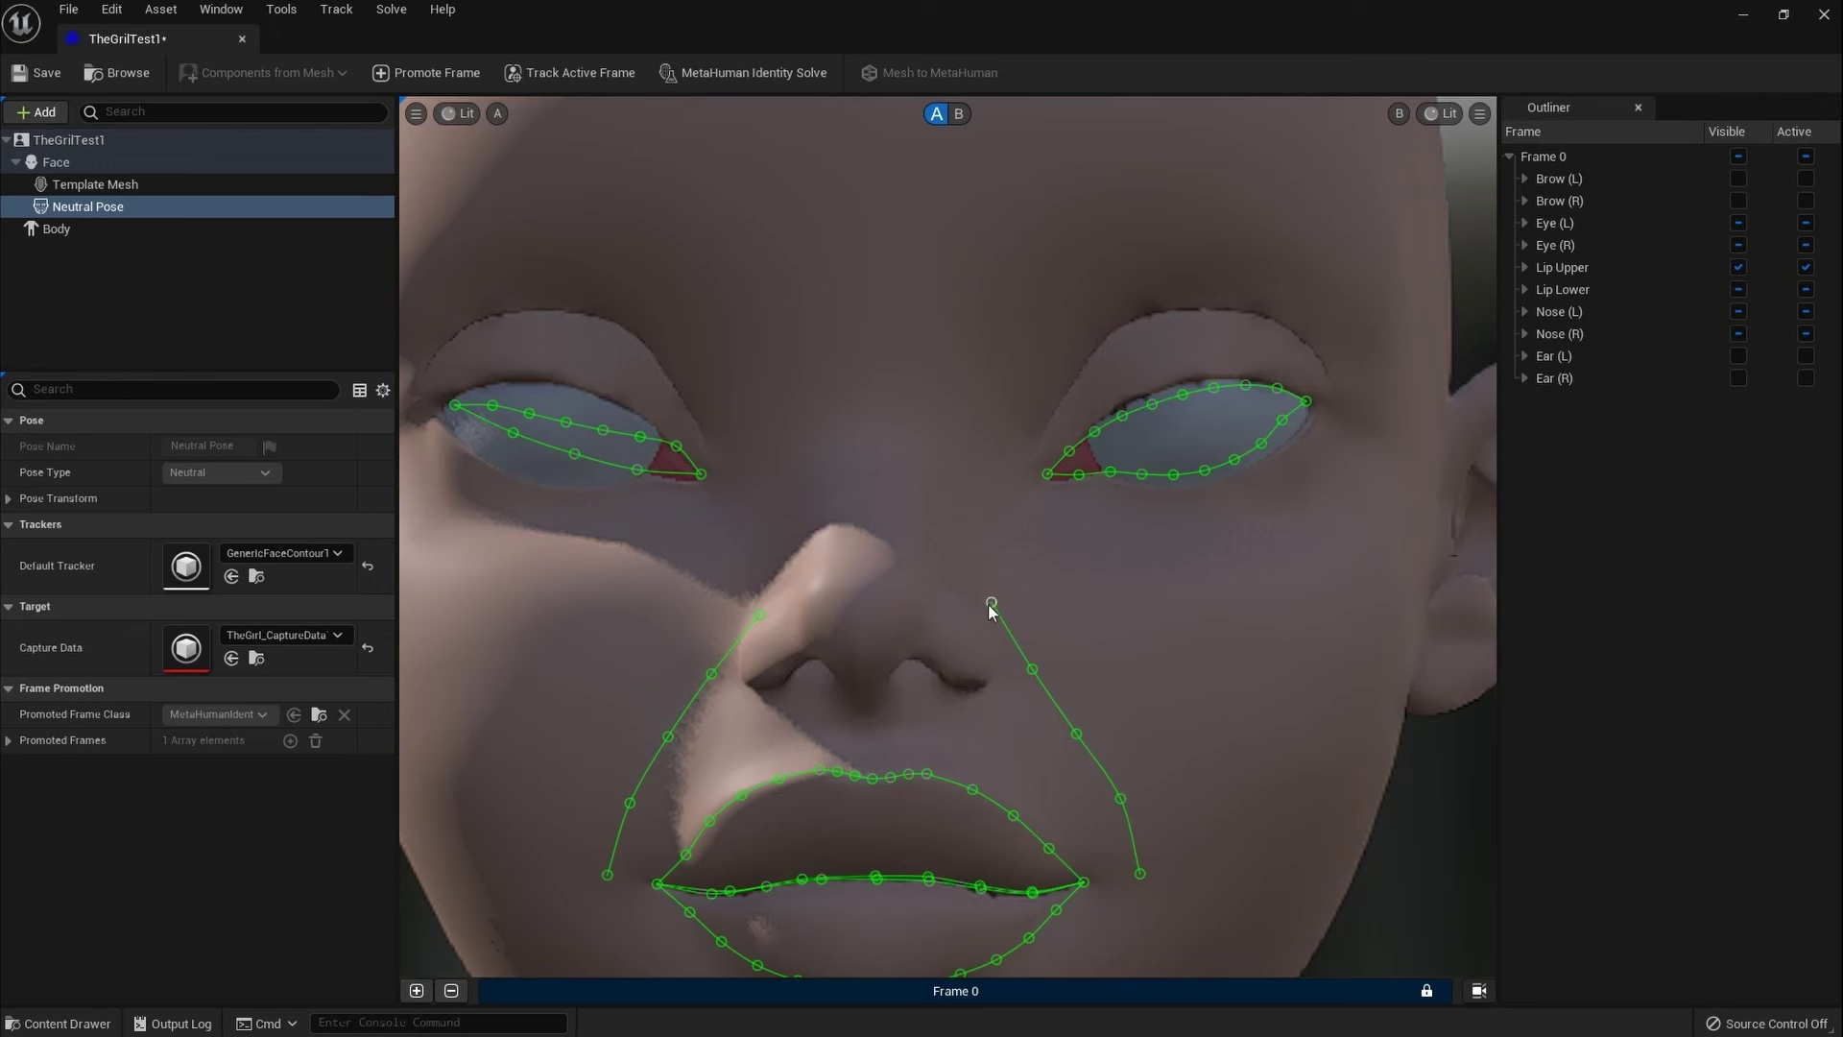
drag(992, 605, 999, 608)
drag(1045, 685, 1046, 684)
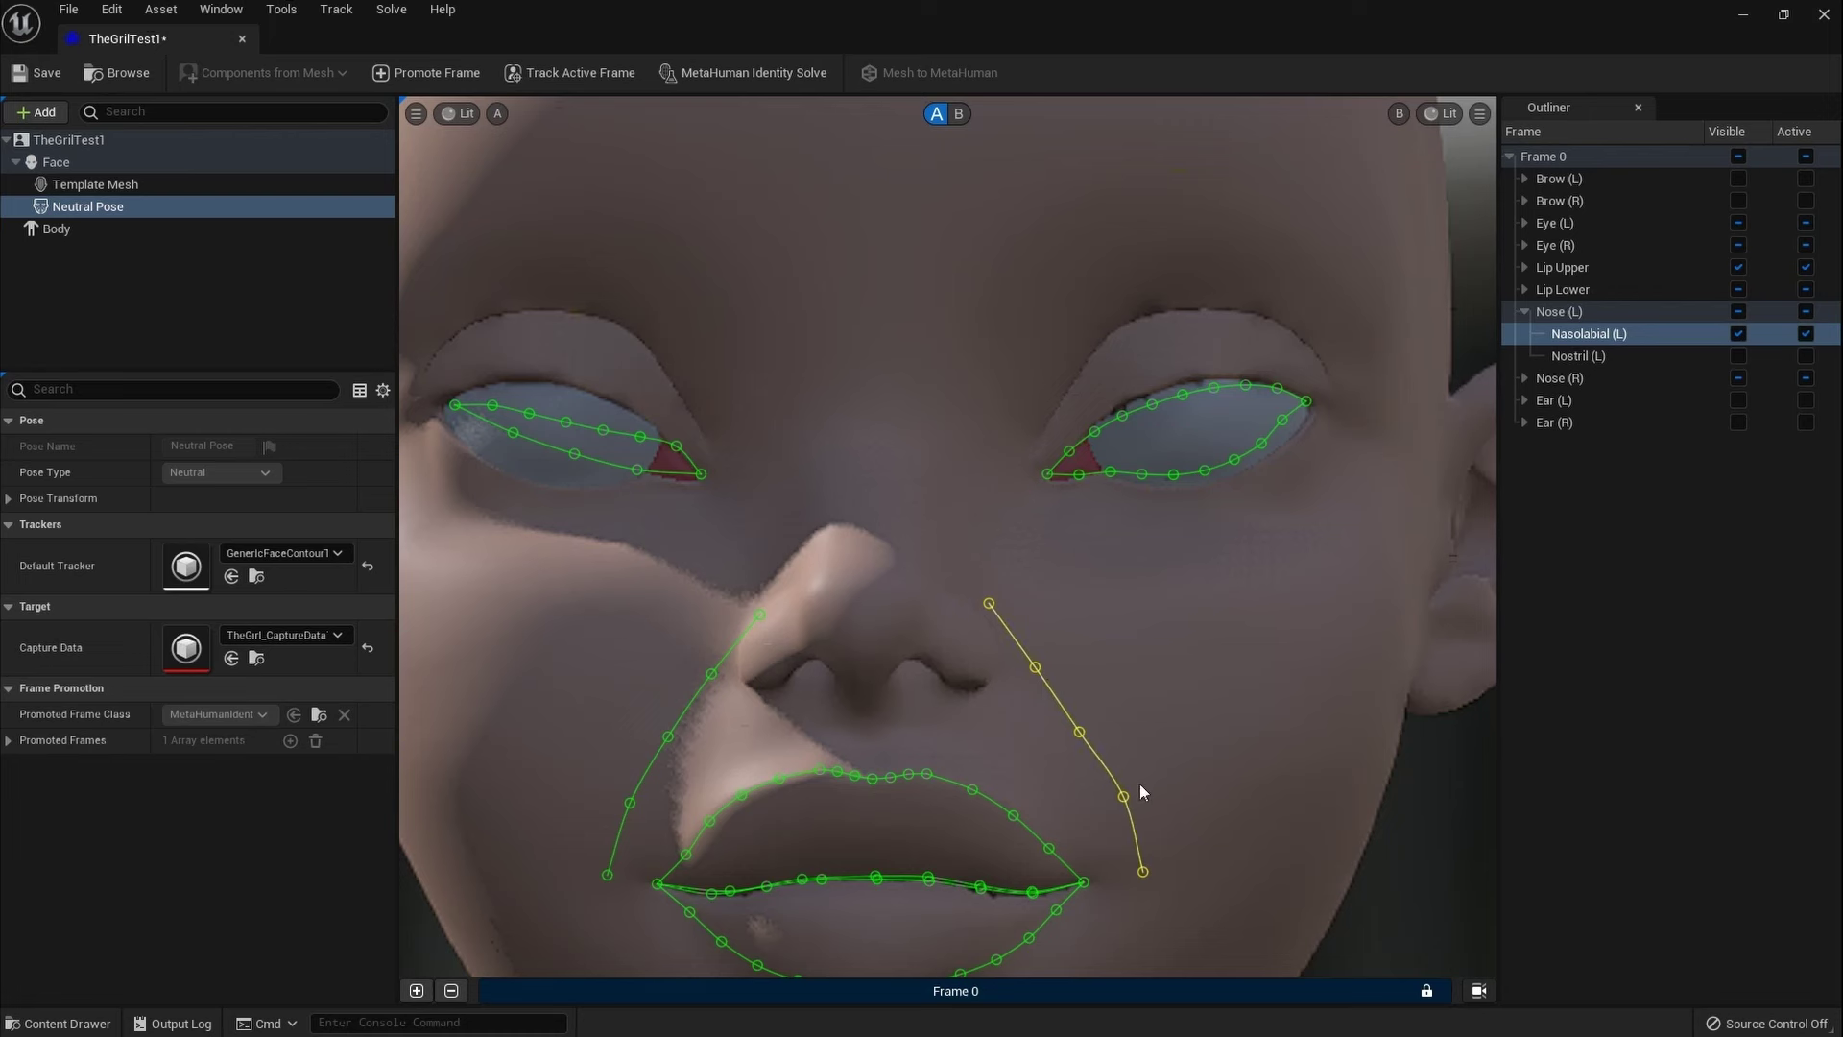
click(1148, 704)
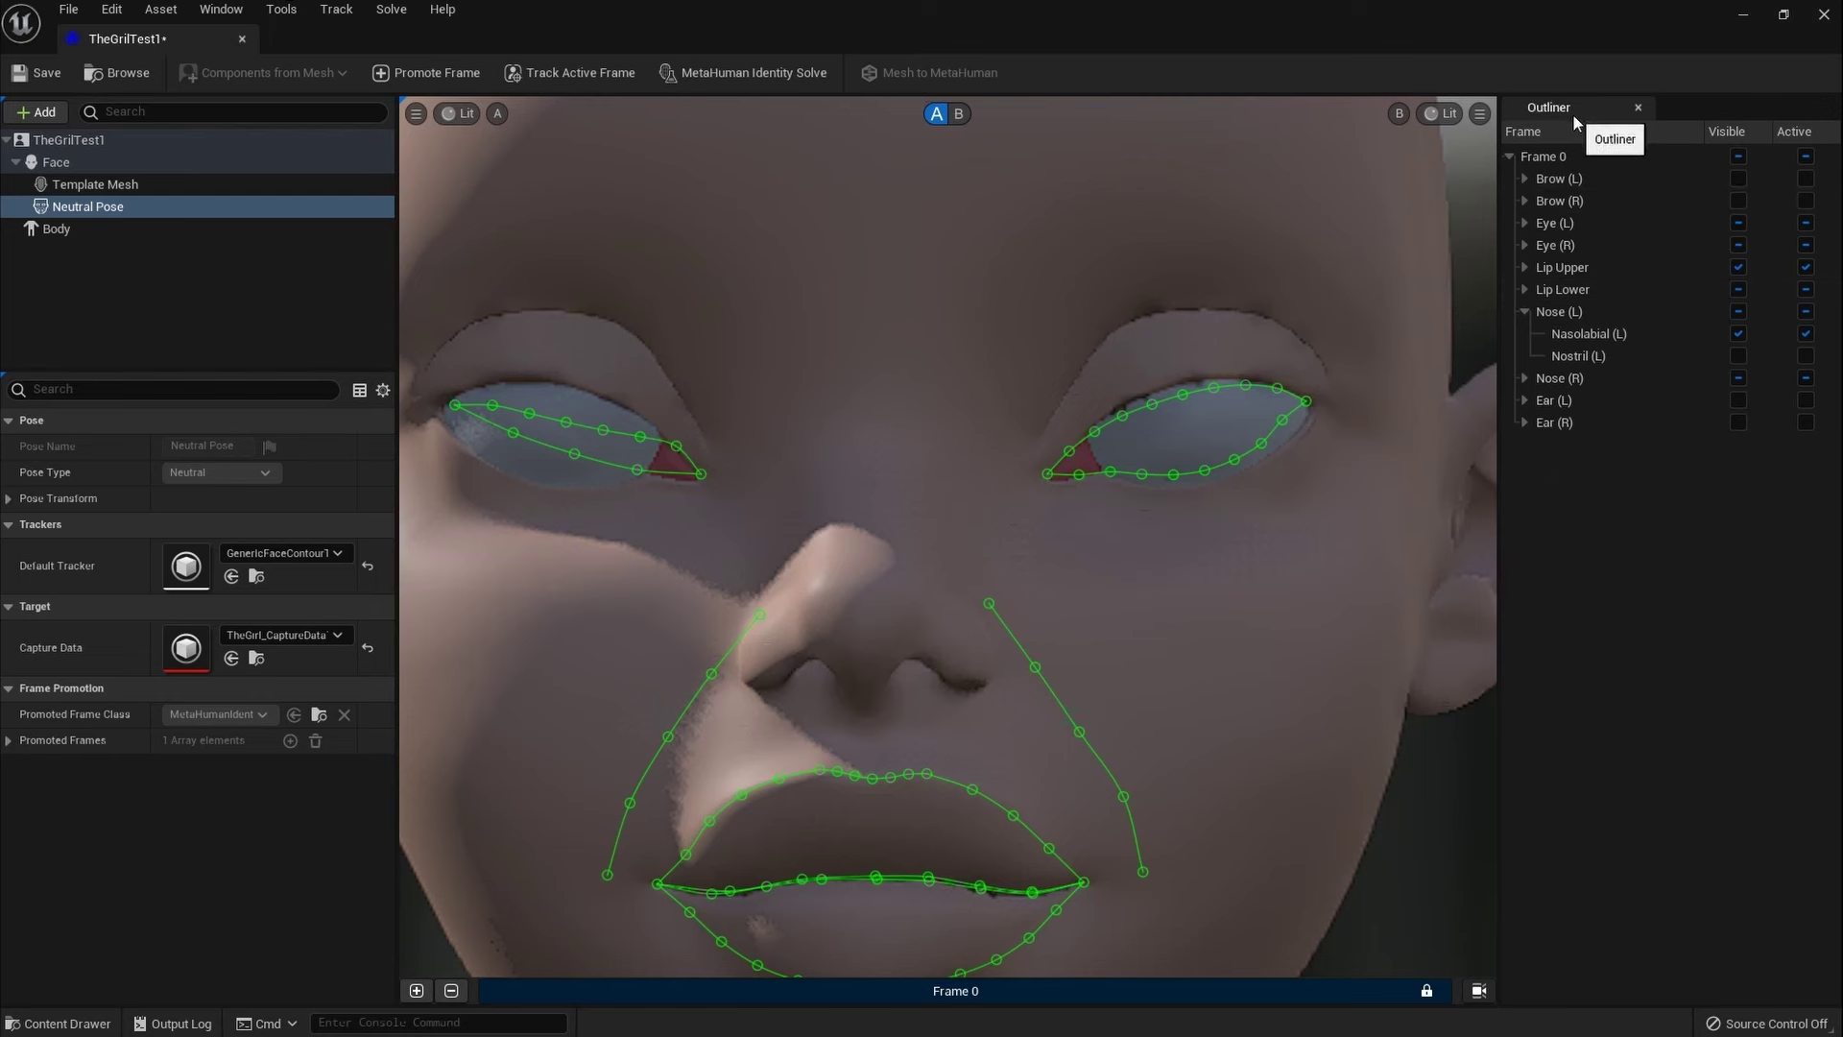
Step: Nudge the second marker from the inner corner on the left upper eyelid curve
click(1525, 179)
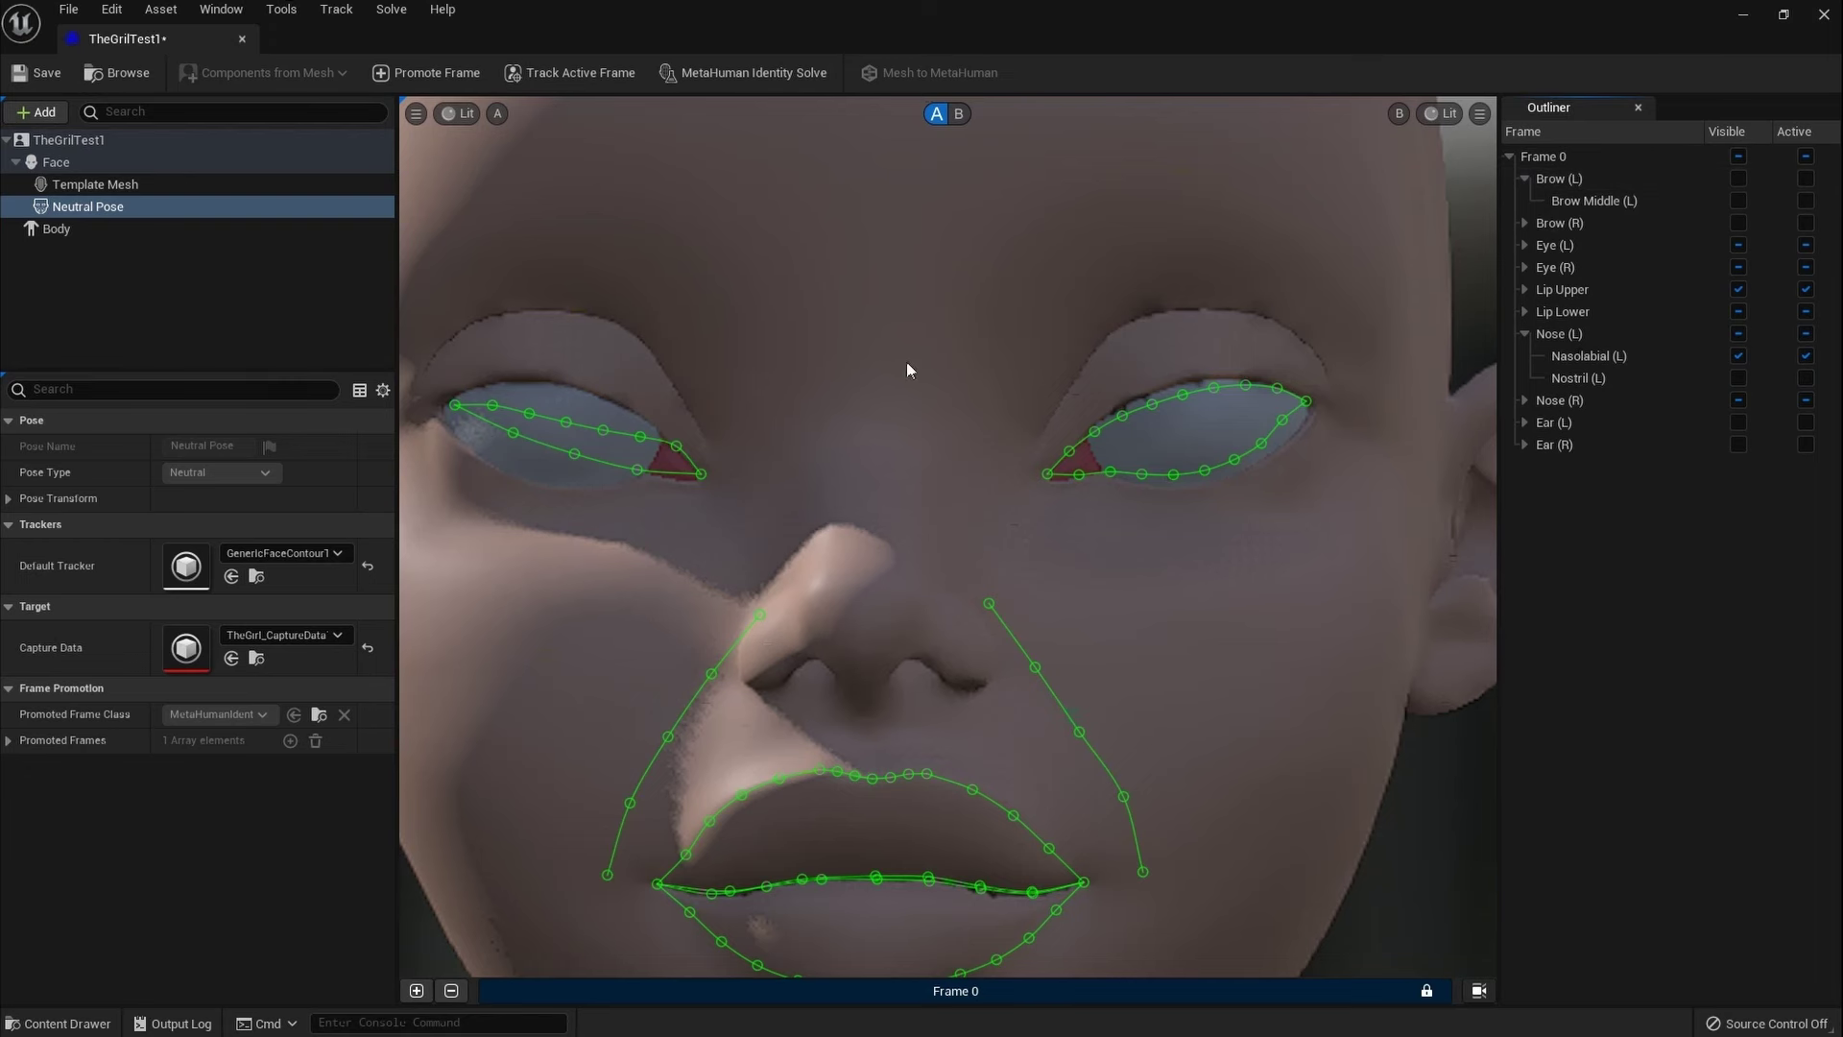
middle_drag(902, 361, 977, 436)
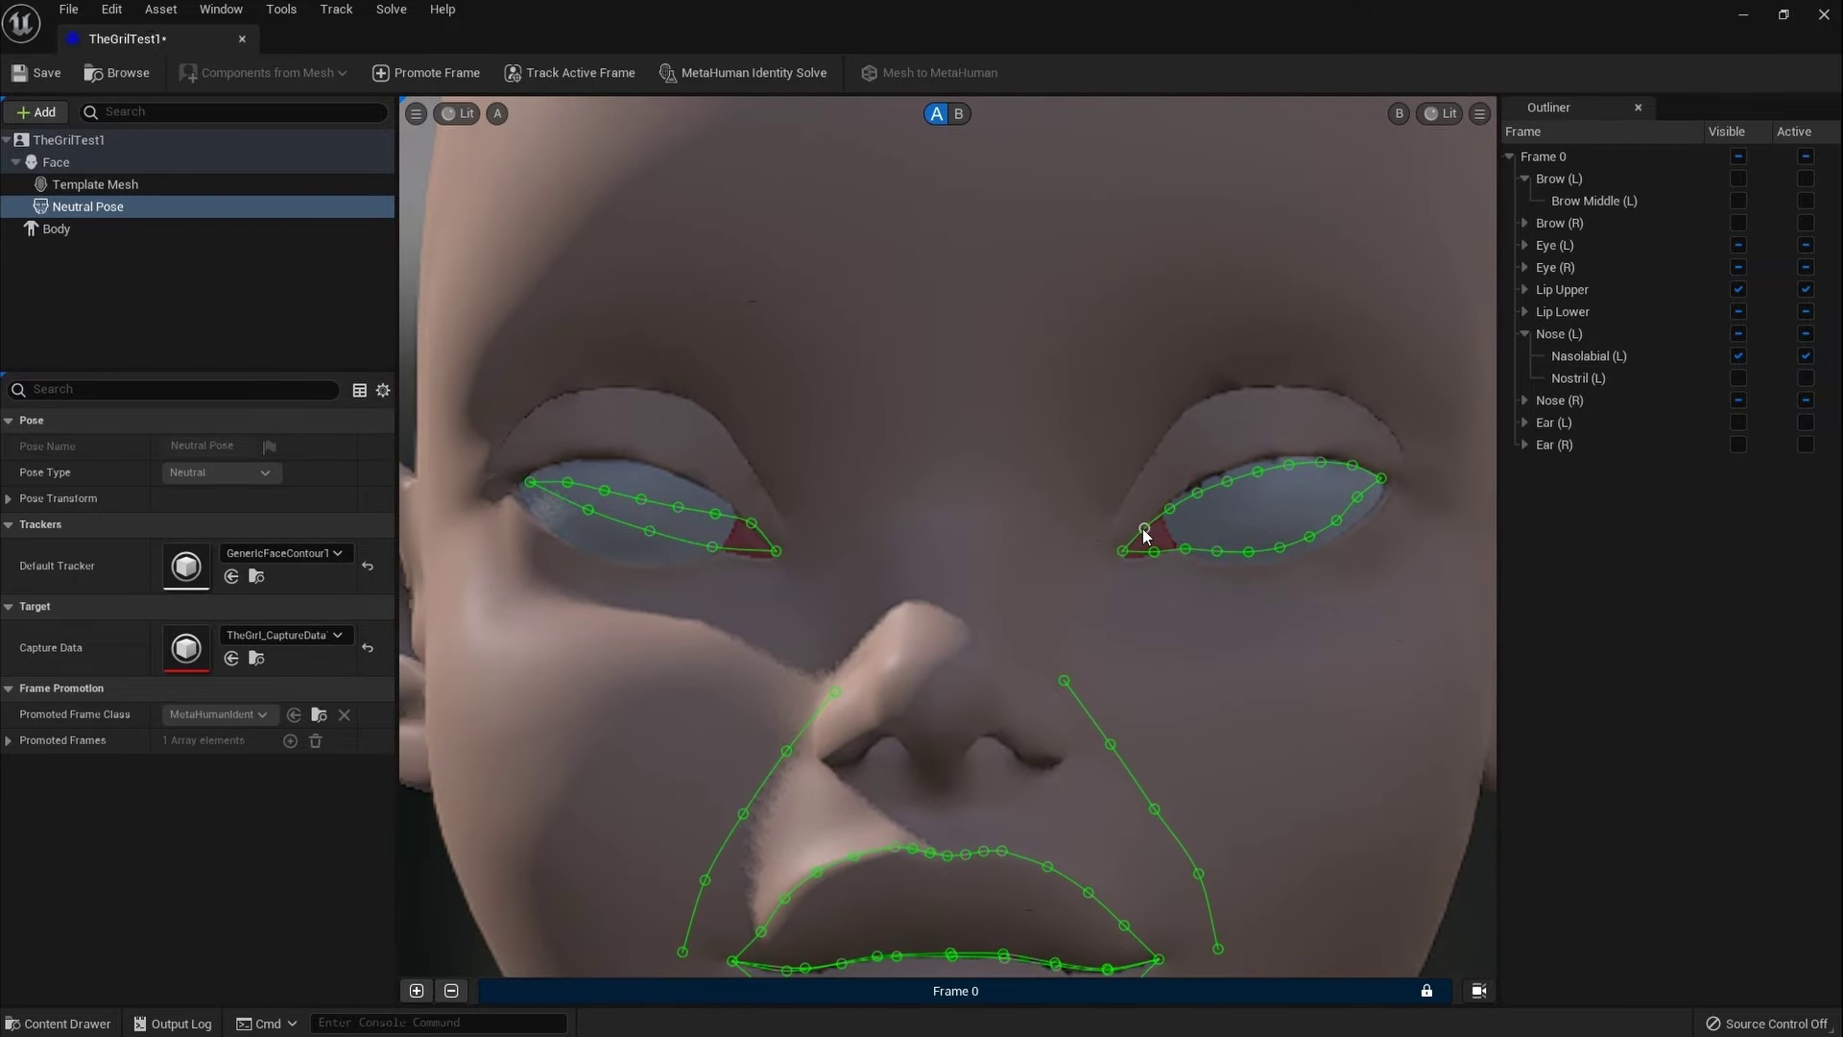
drag(1138, 526, 1145, 528)
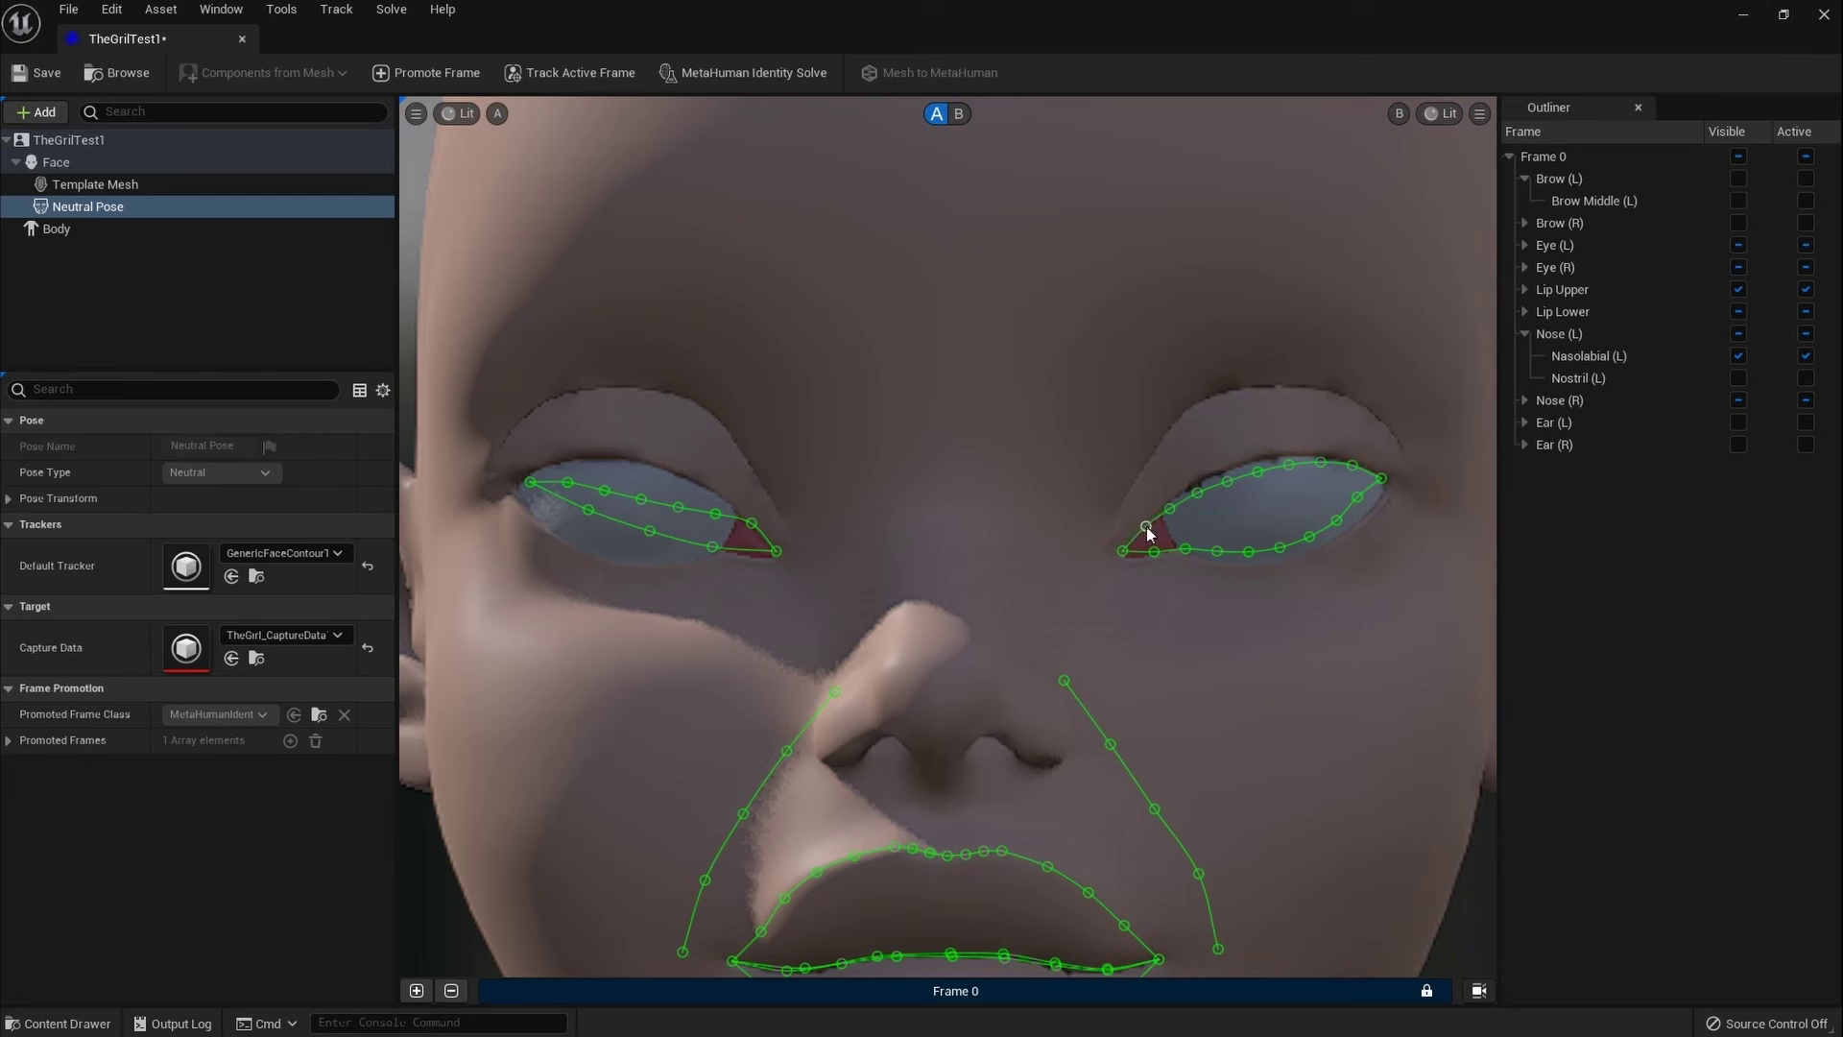
Step: Make the Brow (L) curve visible and move it from the ear to above the left eye
click(1737, 179)
middle_drag(1052, 376, 1077, 425)
scroll(1078, 425, down, 10)
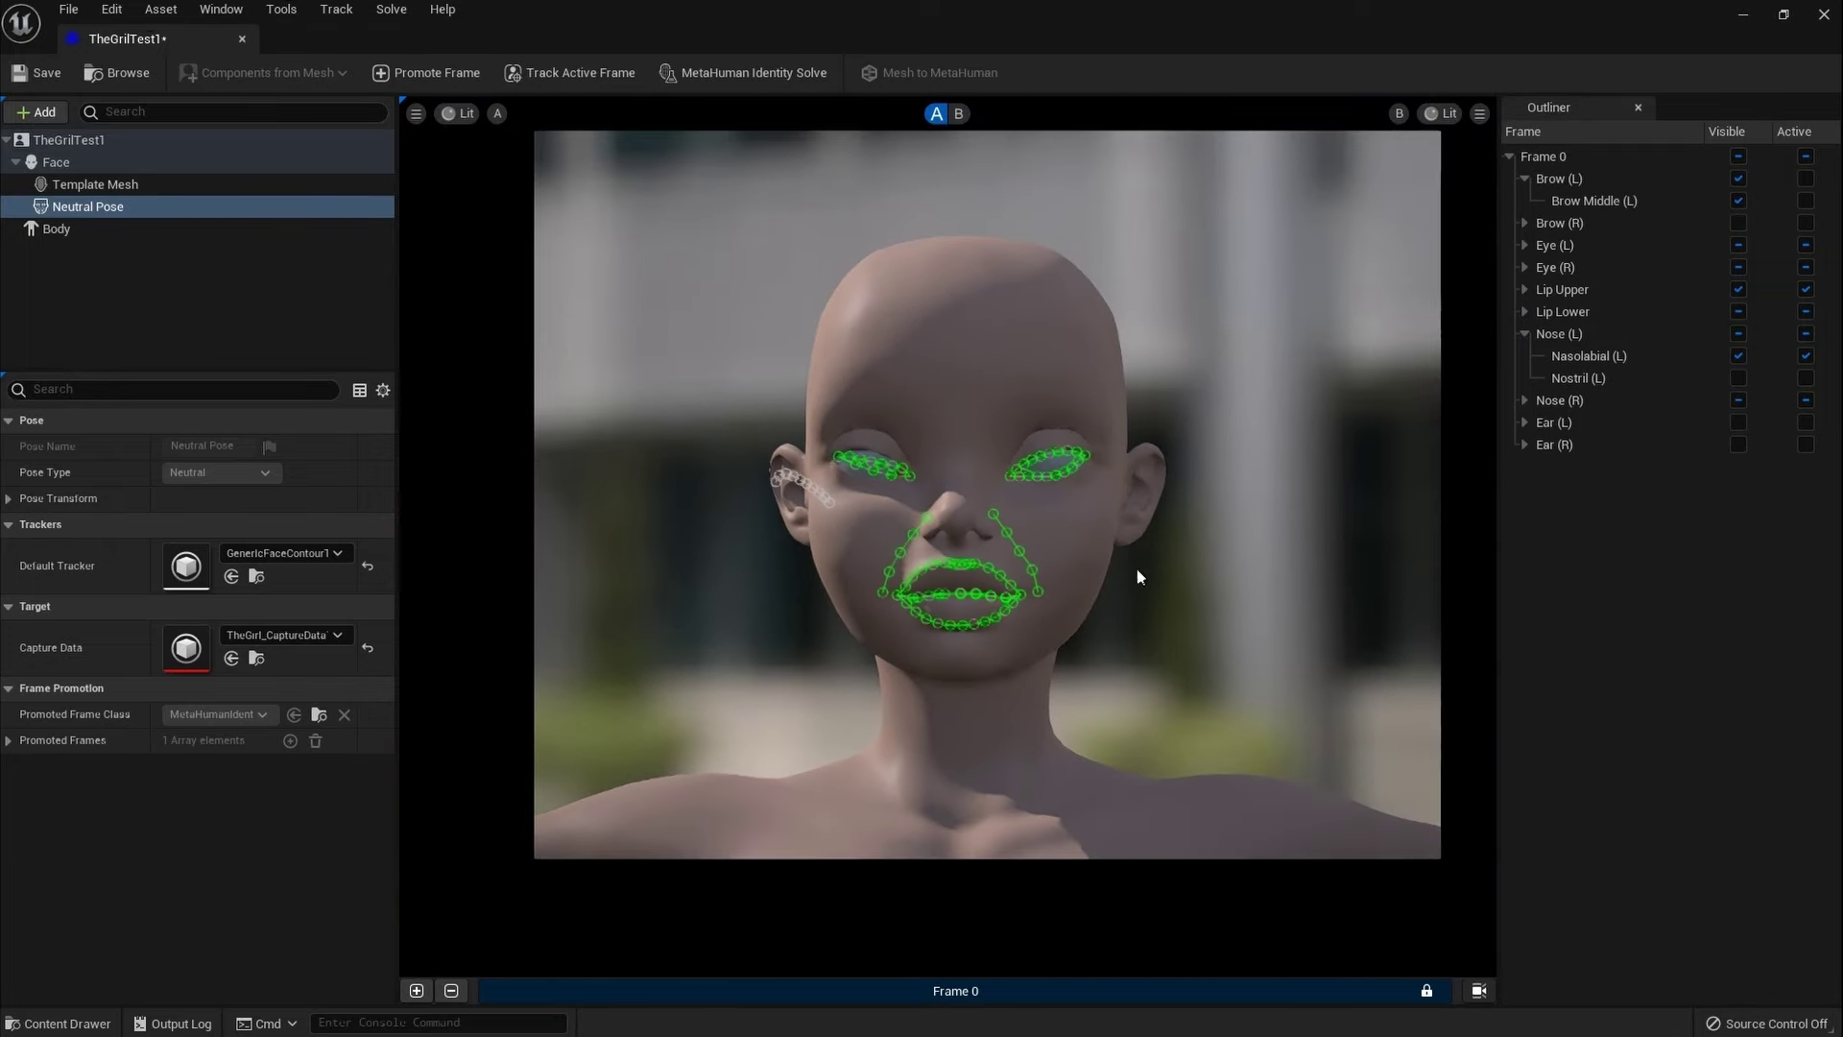
middle_drag(1140, 576, 1200, 603)
scroll(1201, 603, up, 4)
middle_drag(678, 527, 838, 565)
scroll(763, 549, up, 3)
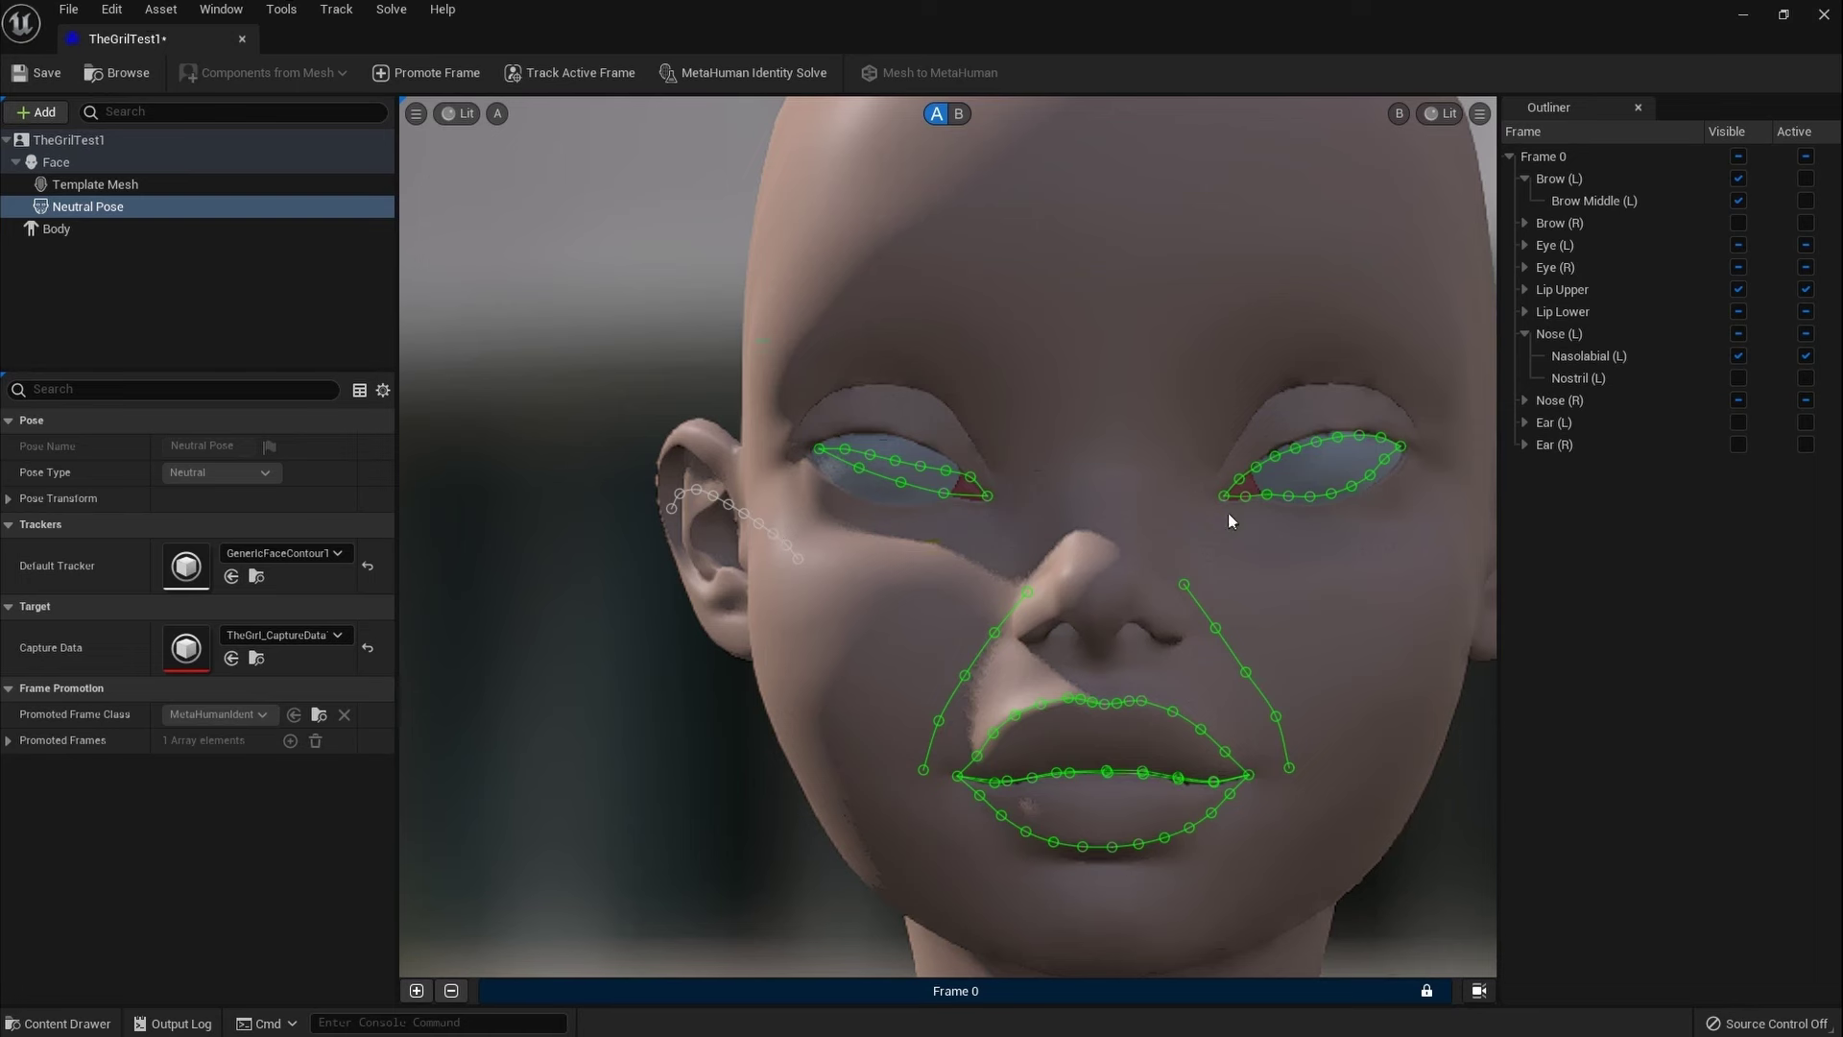
mouse_move(1267, 555)
middle_down()
mouse_move(1264, 586)
mouse_move(1298, 557)
middle_up()
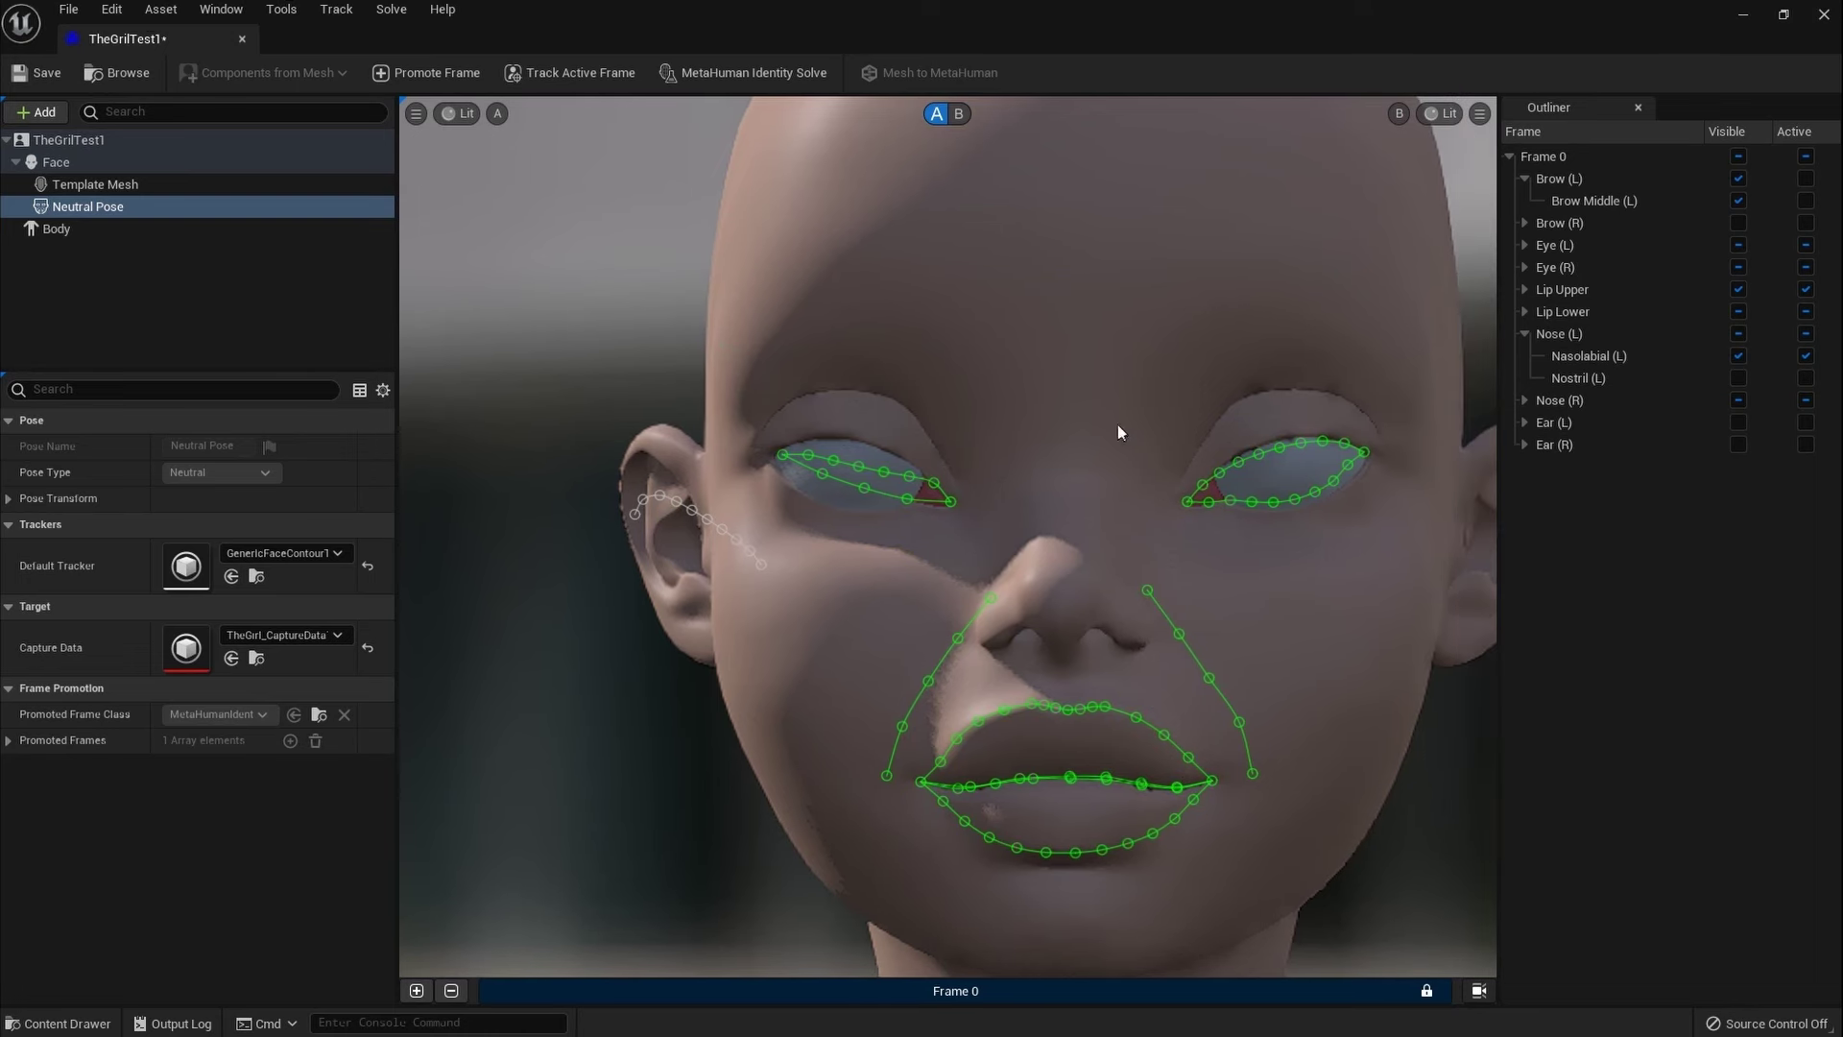
click(898, 477)
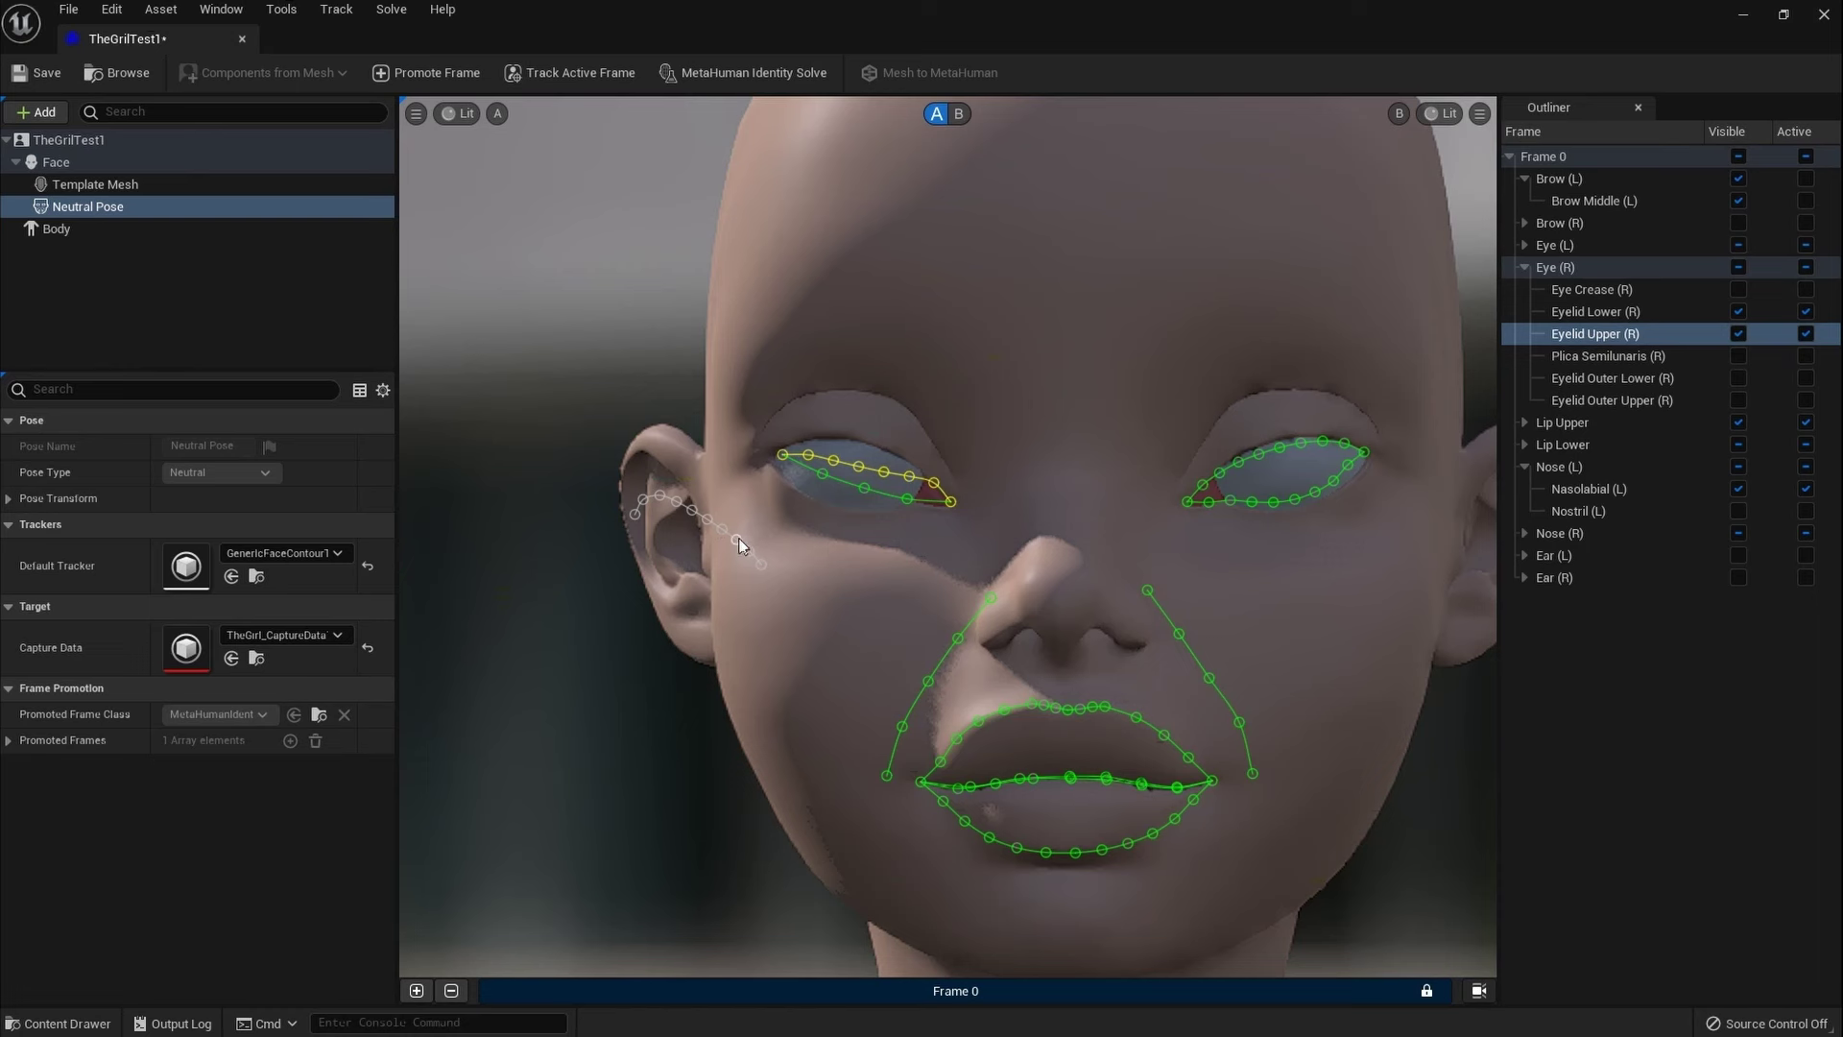
click(1315, 611)
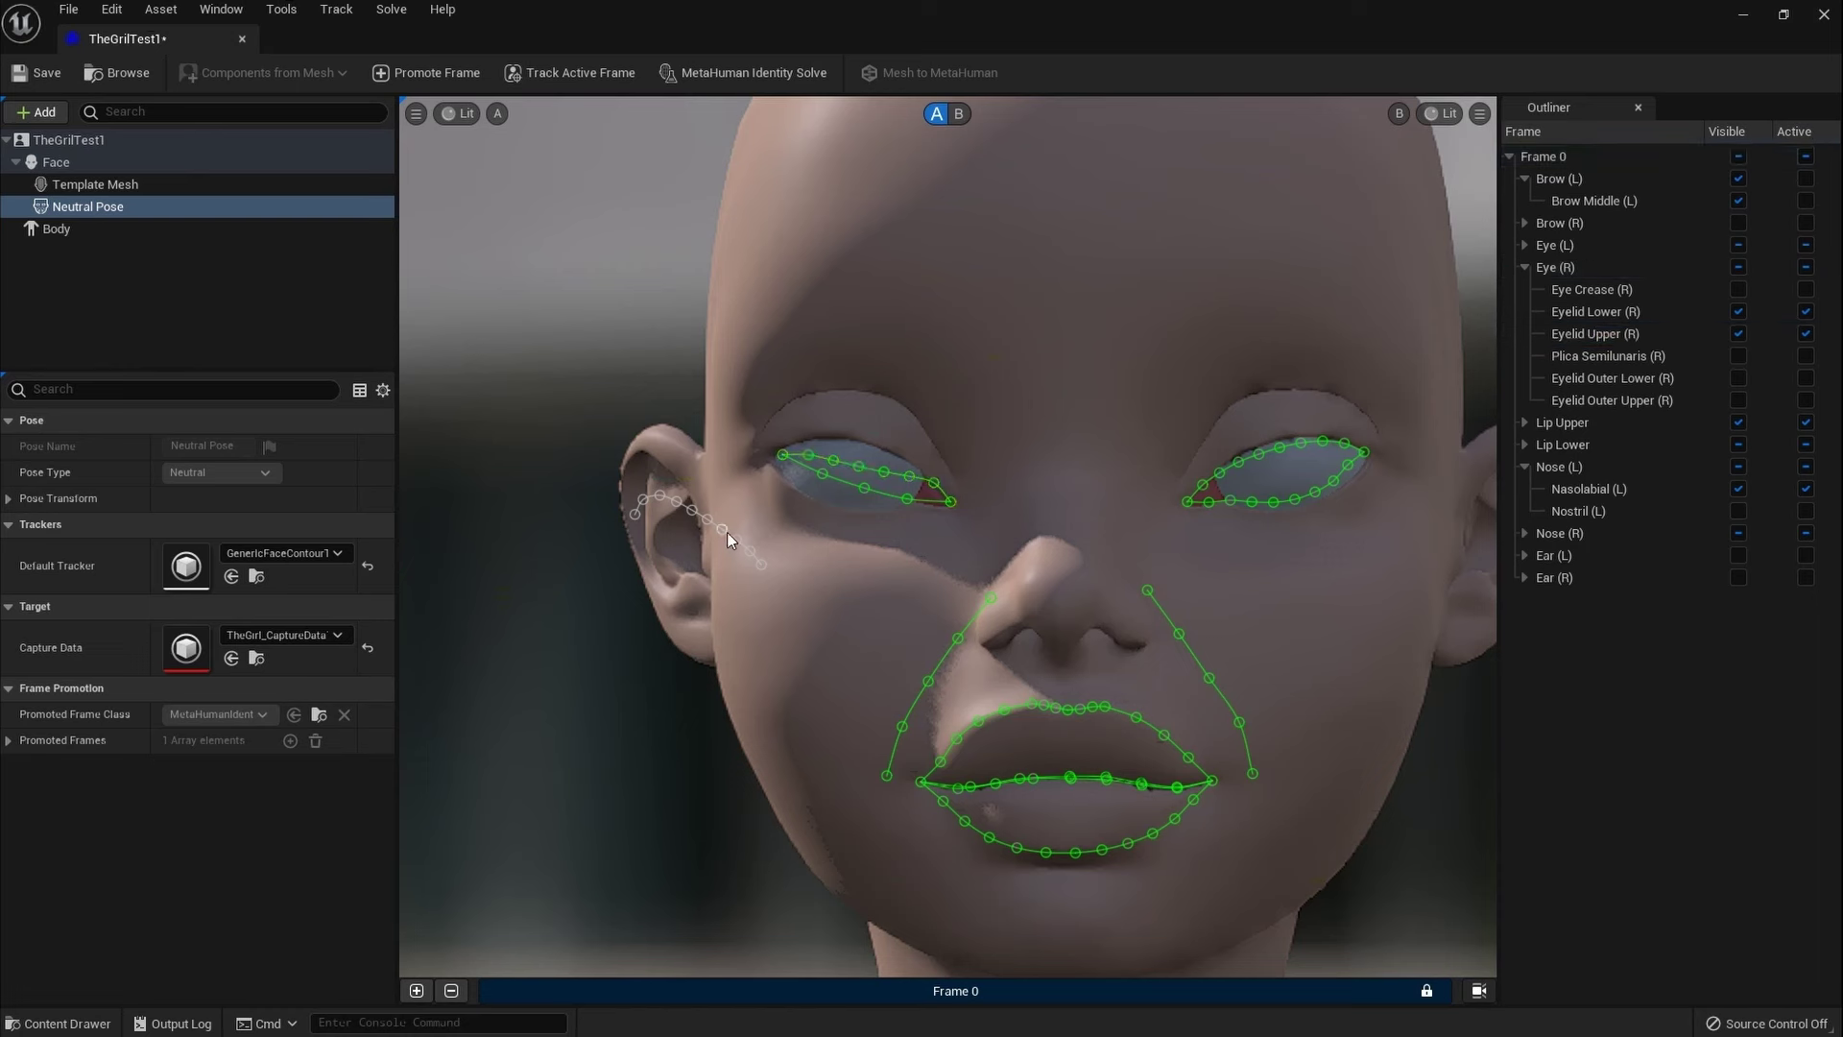
drag(732, 543, 1363, 342)
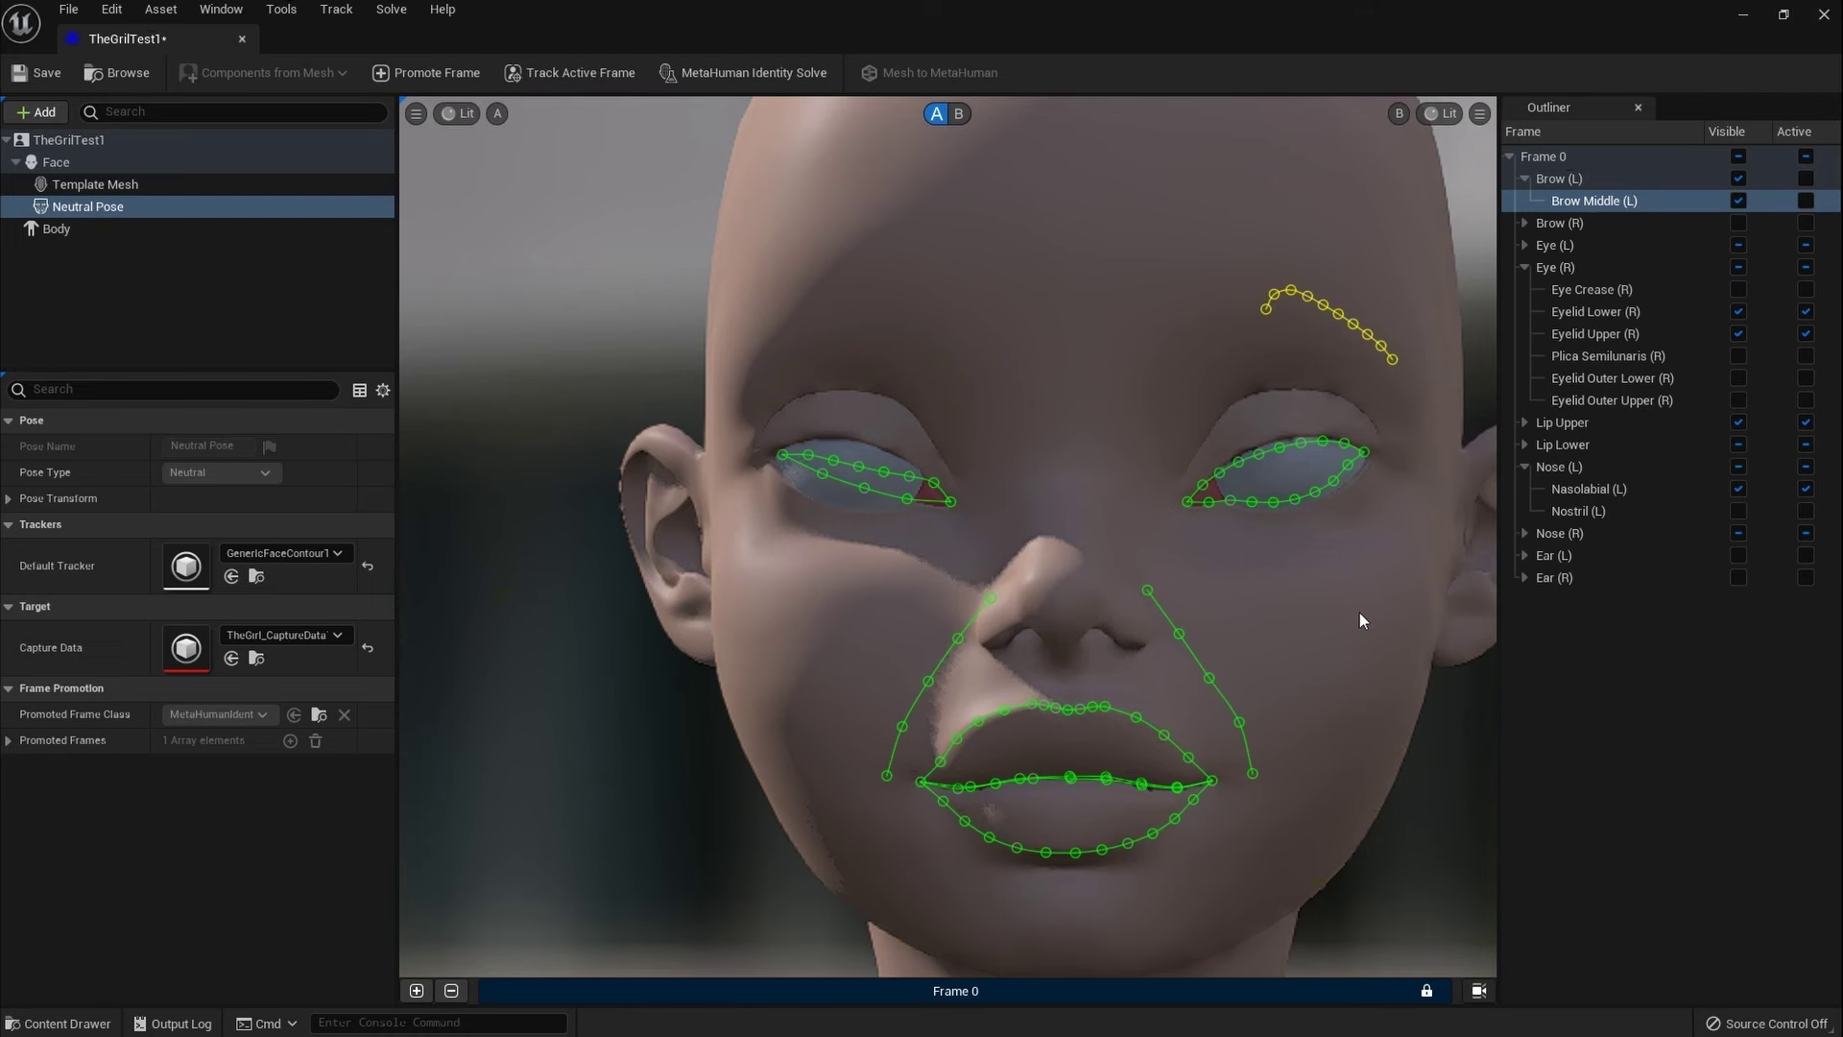
drag(1359, 614, 1319, 615)
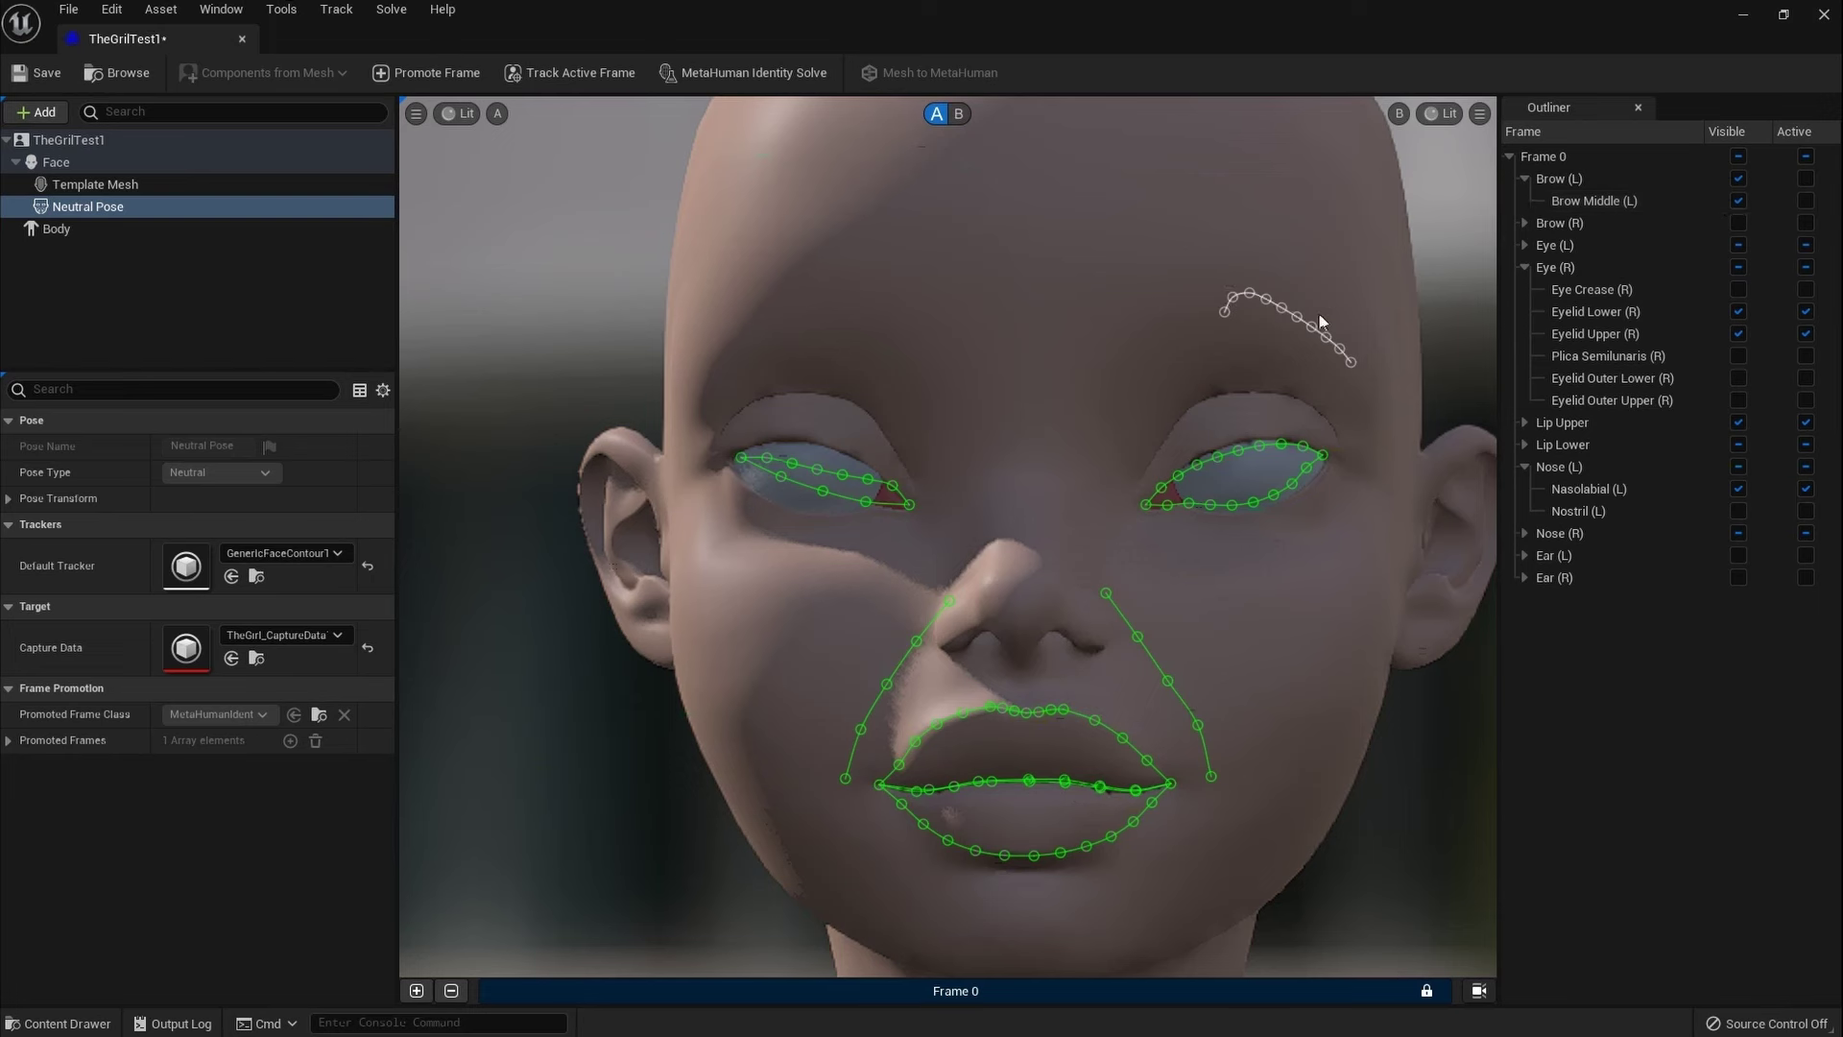
Step: Set the Brow Middle (L) curve as active for Frame 0
click(1805, 200)
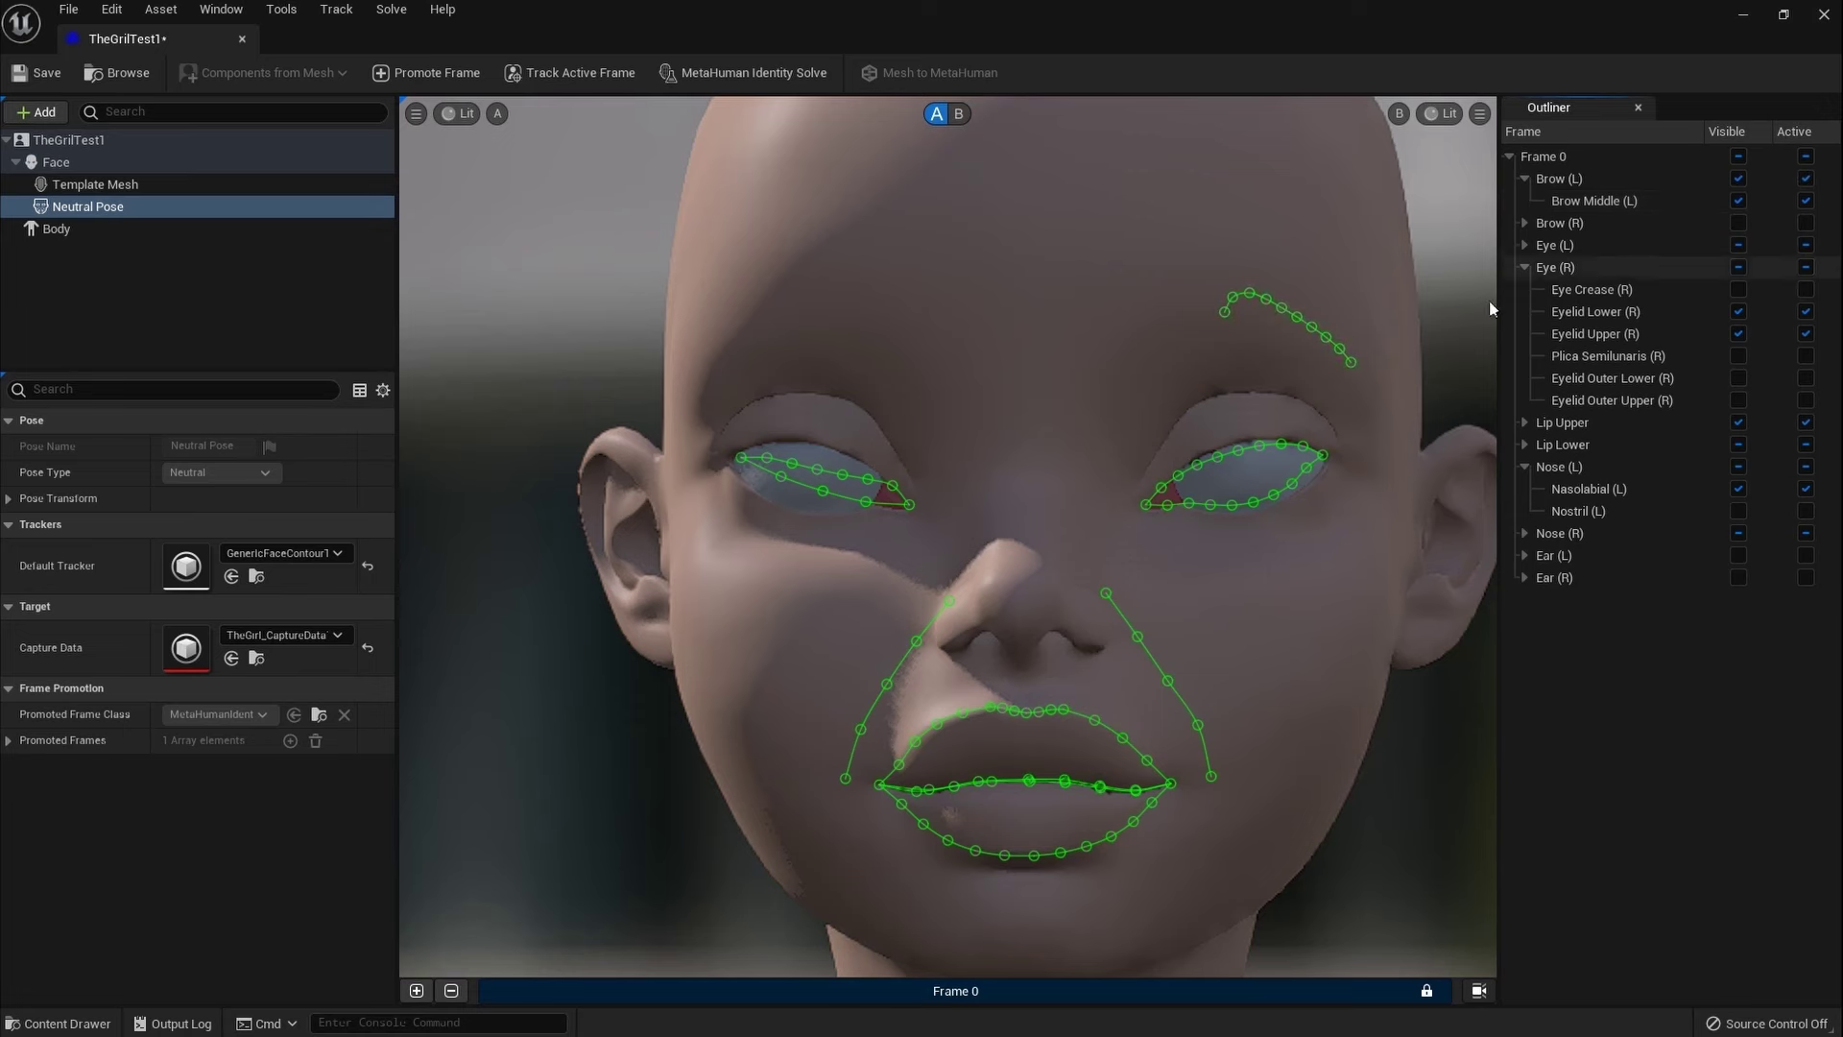
scroll(1249, 363, up, 3)
scroll(1247, 358, down, 5)
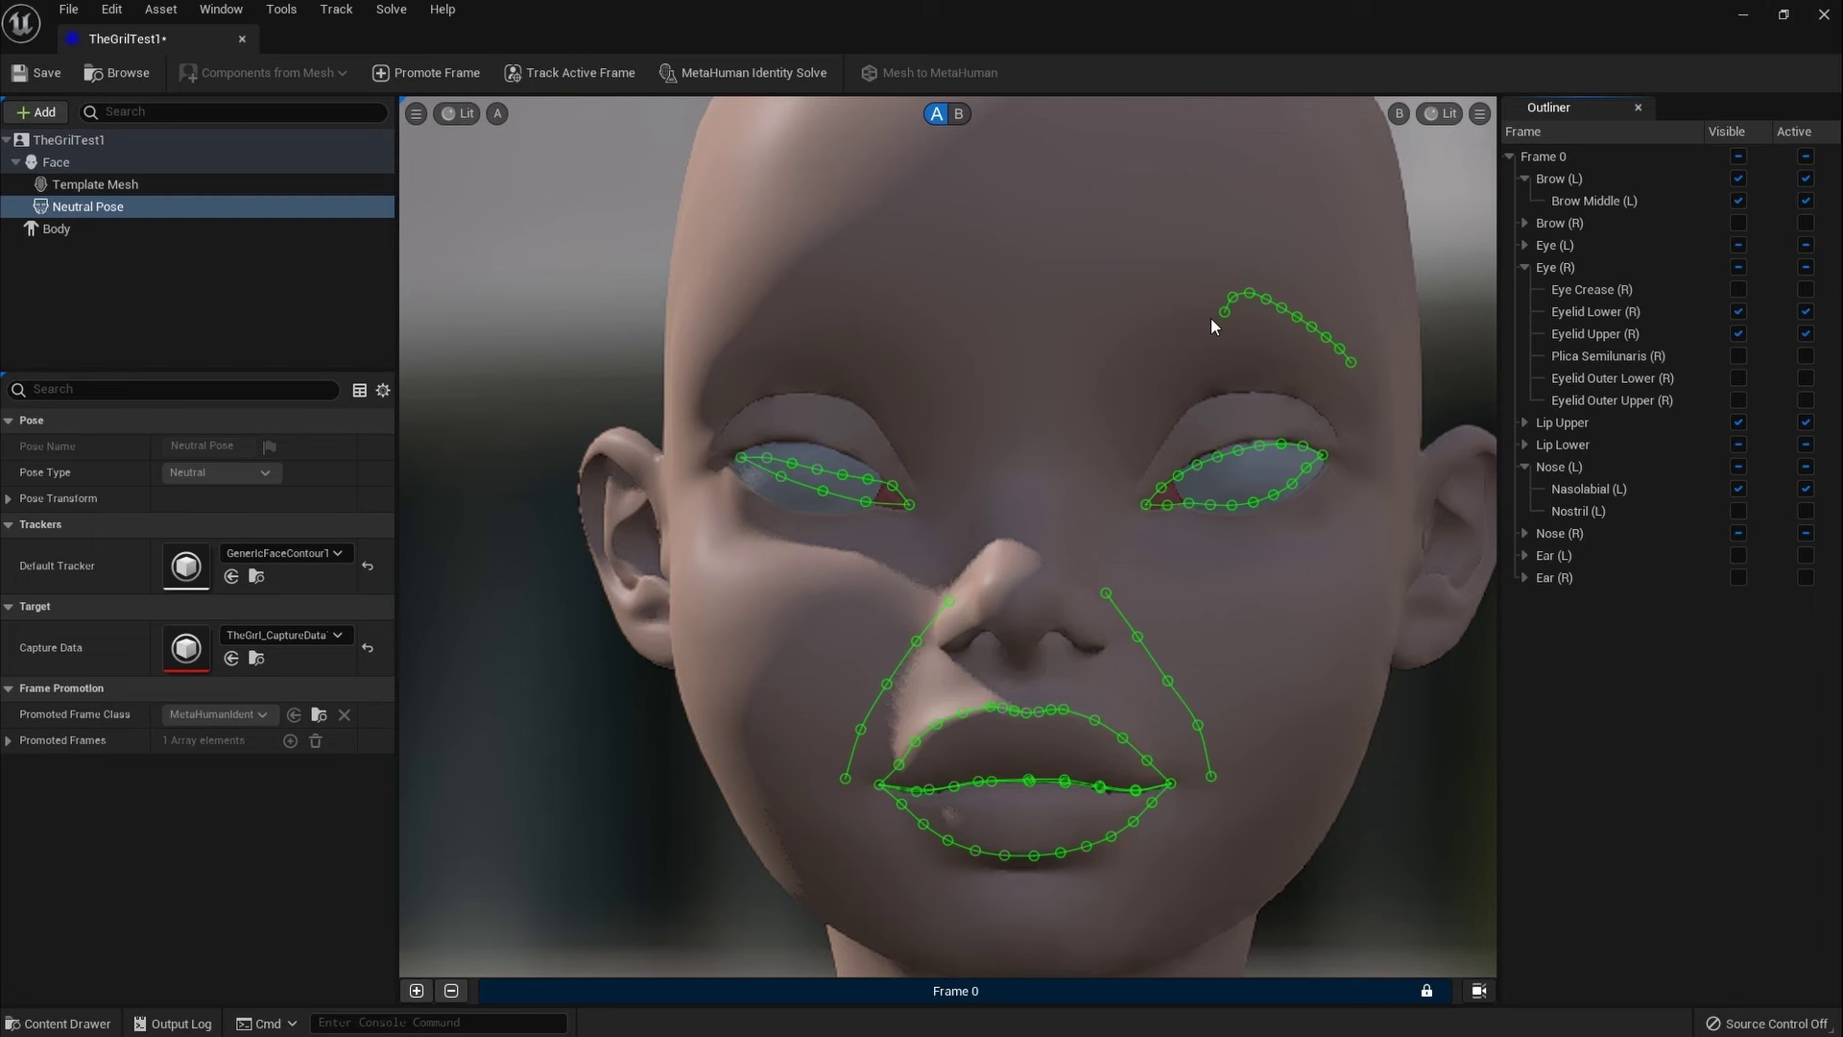
scroll(1298, 395, up, 3)
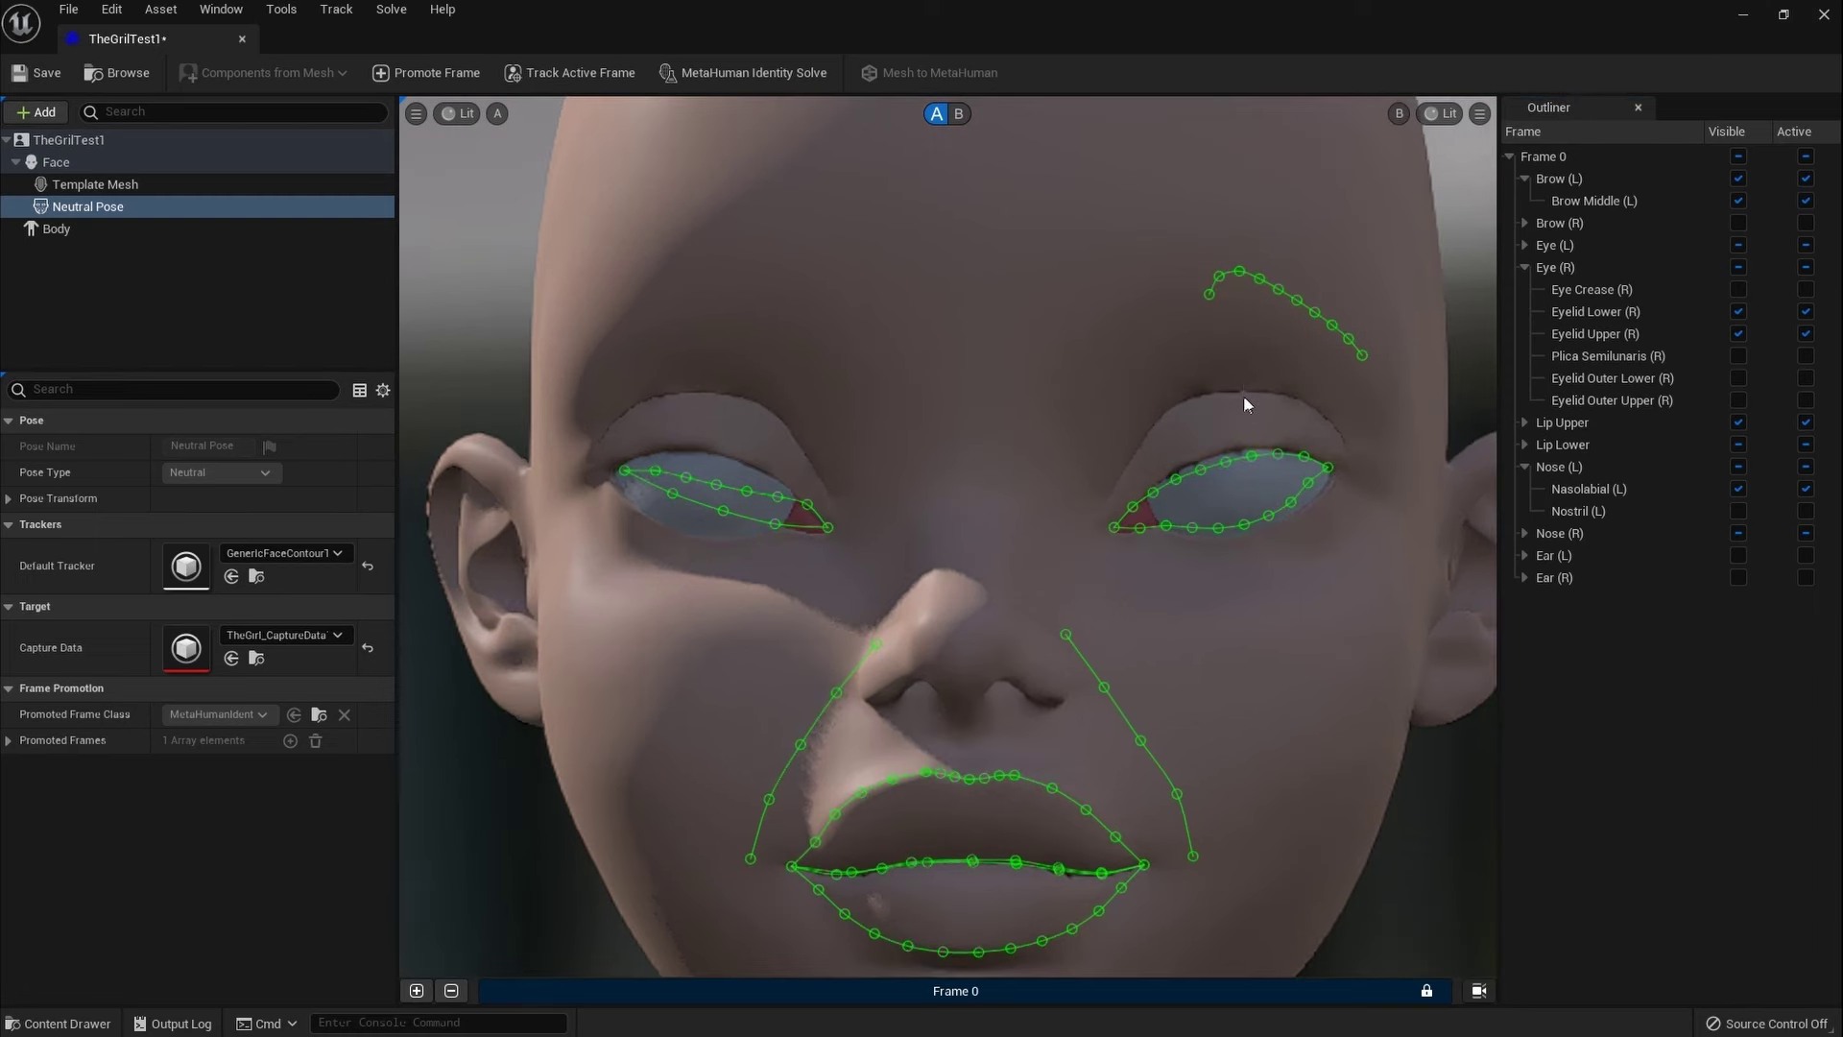
middle_drag(1243, 400, 1311, 369)
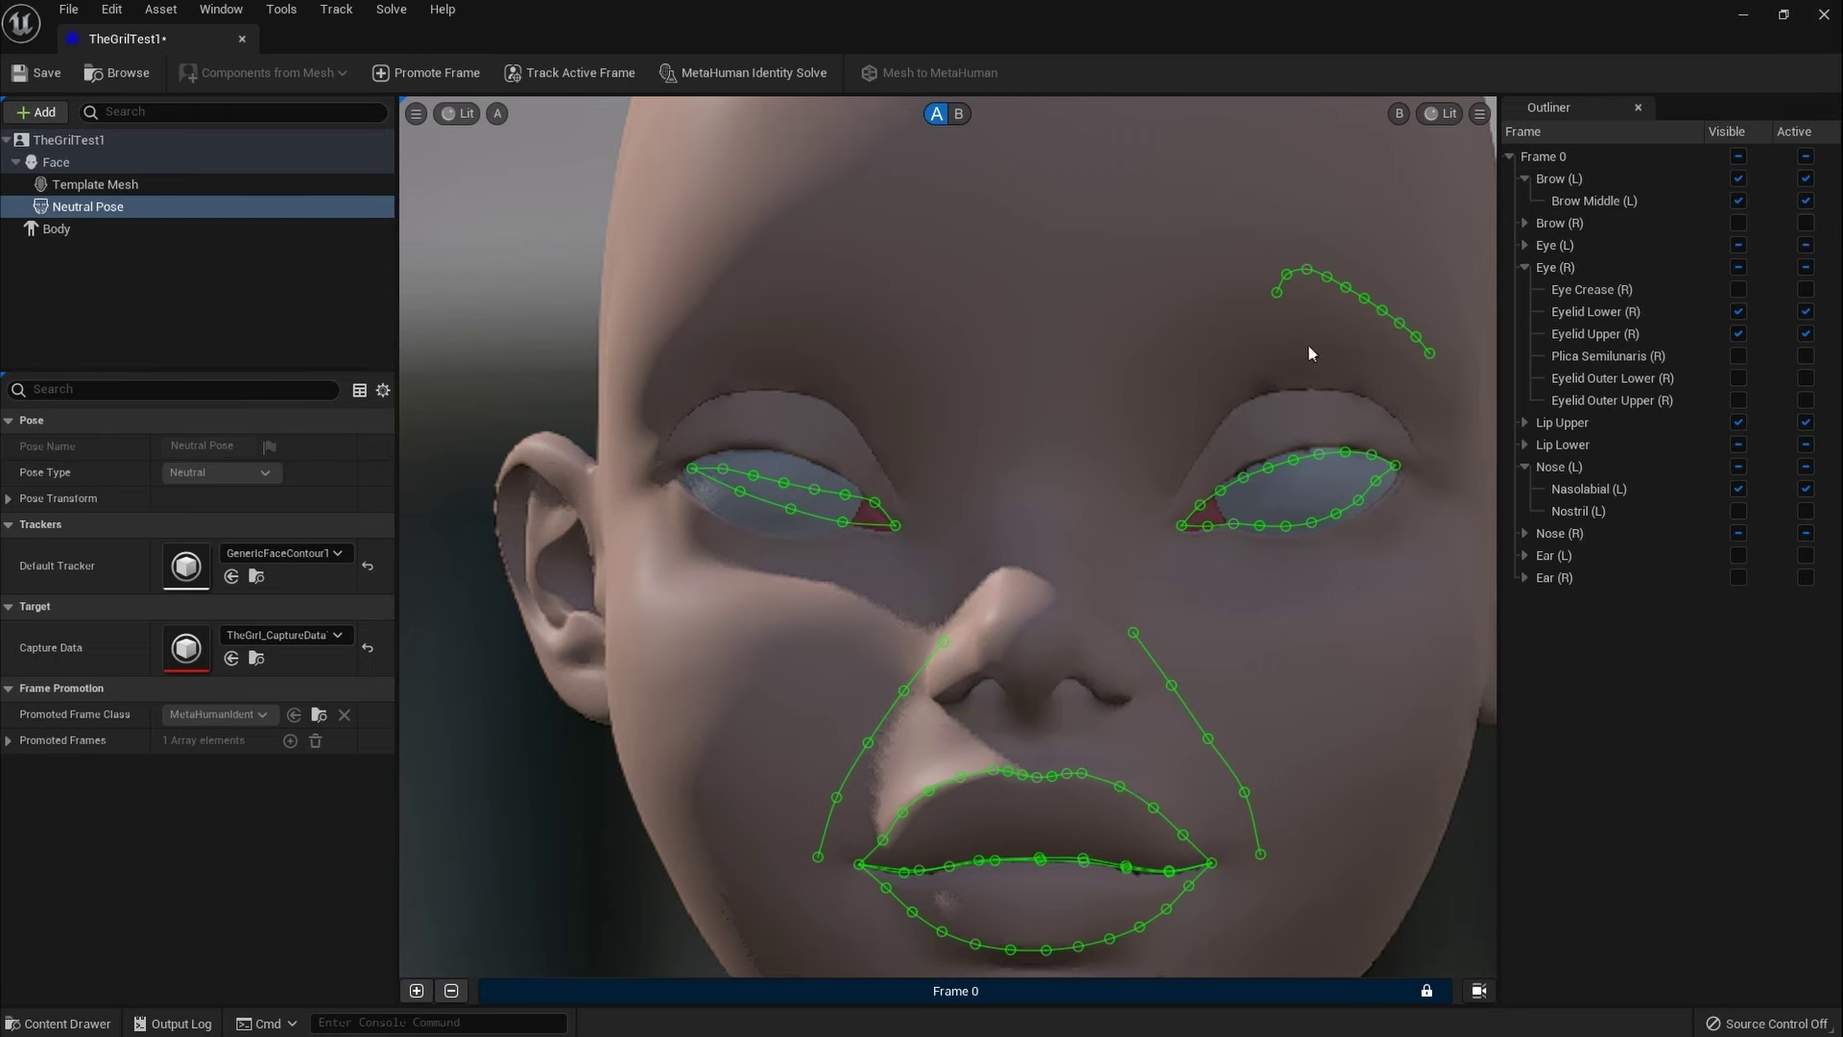
middle_drag(1286, 355, 1084, 458)
scroll(1085, 462, down, 5)
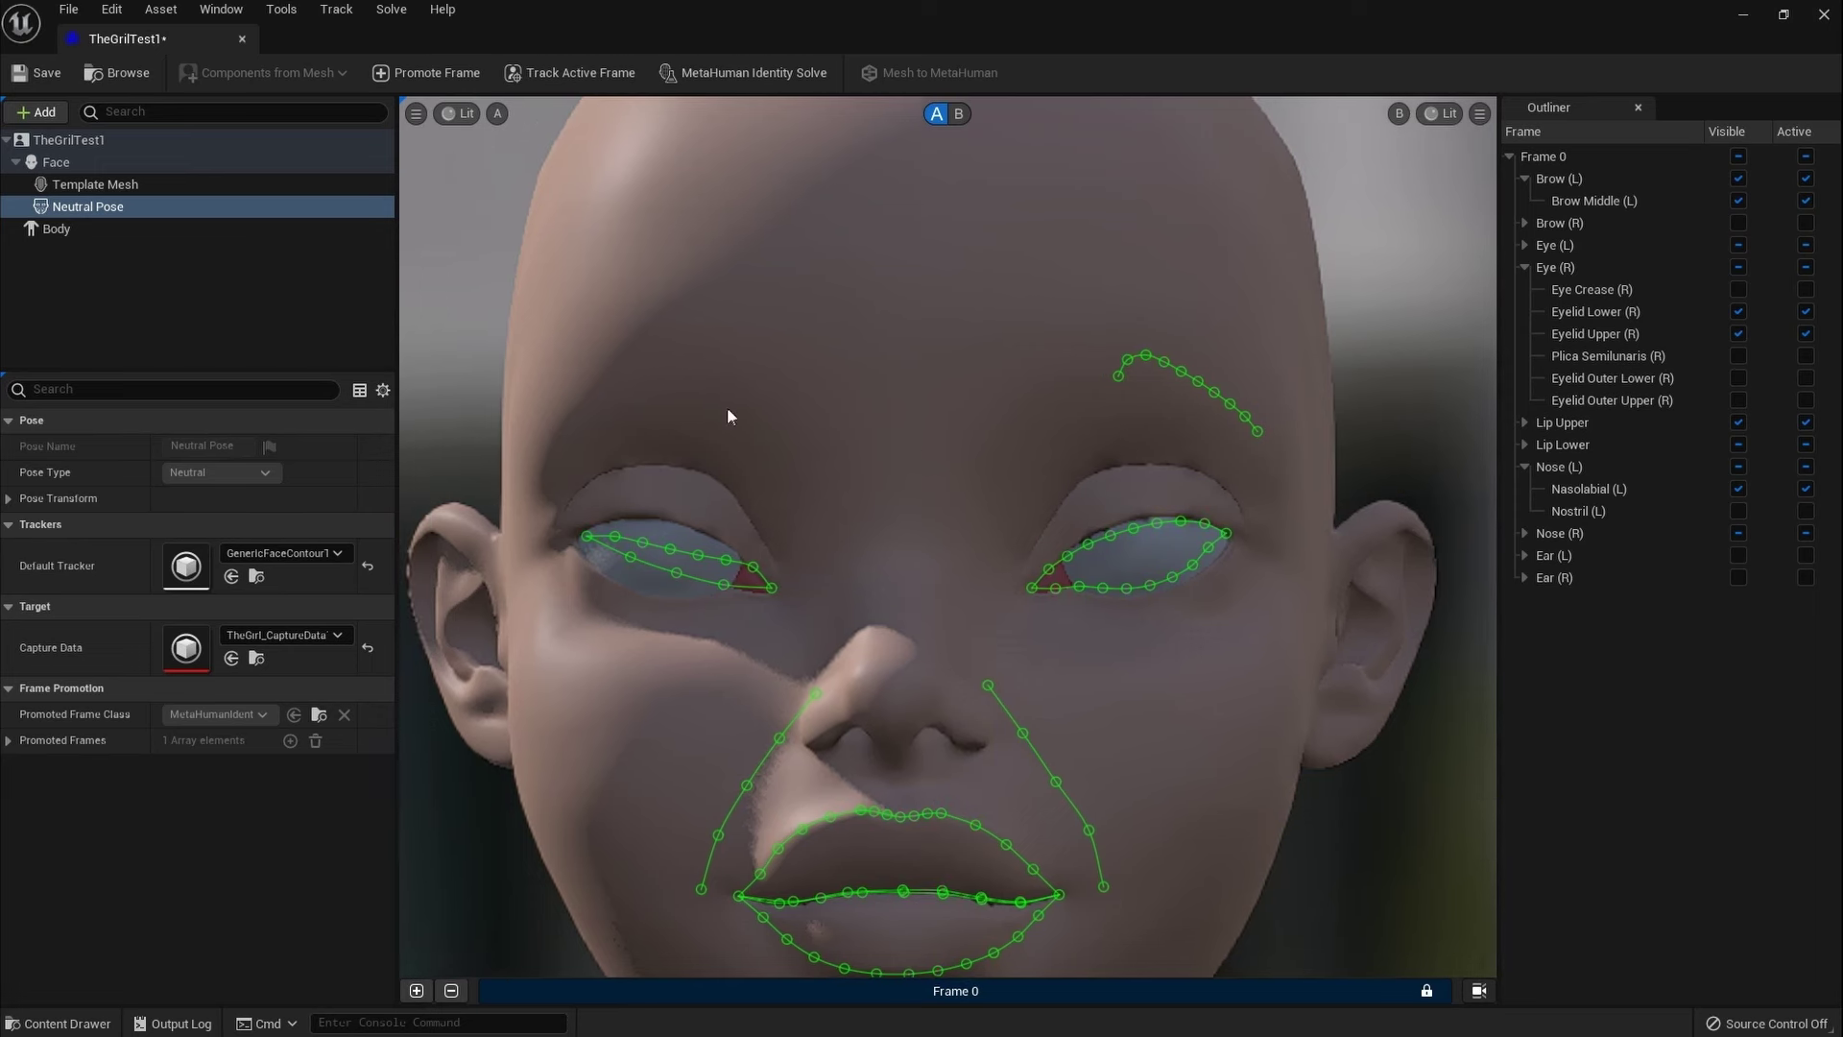
Step: Check the face in the Unlit view mode and return to Lit
click(447, 118)
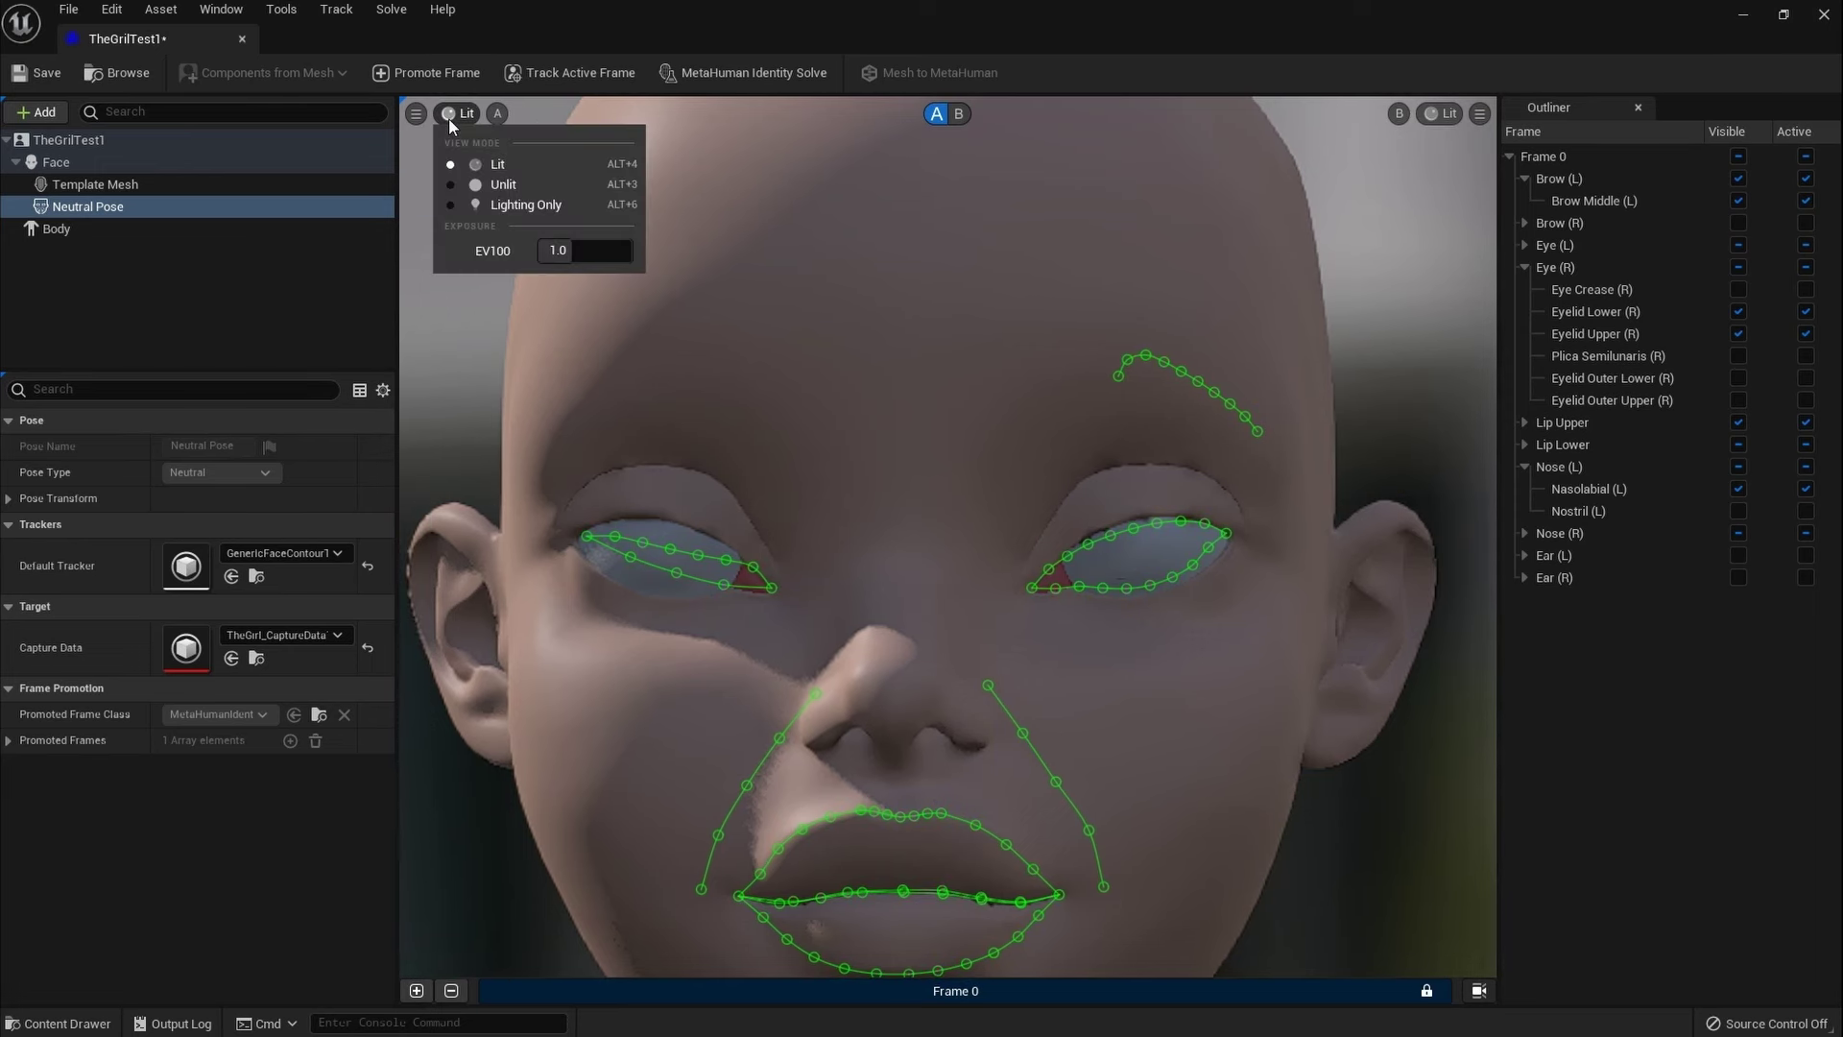
click(500, 184)
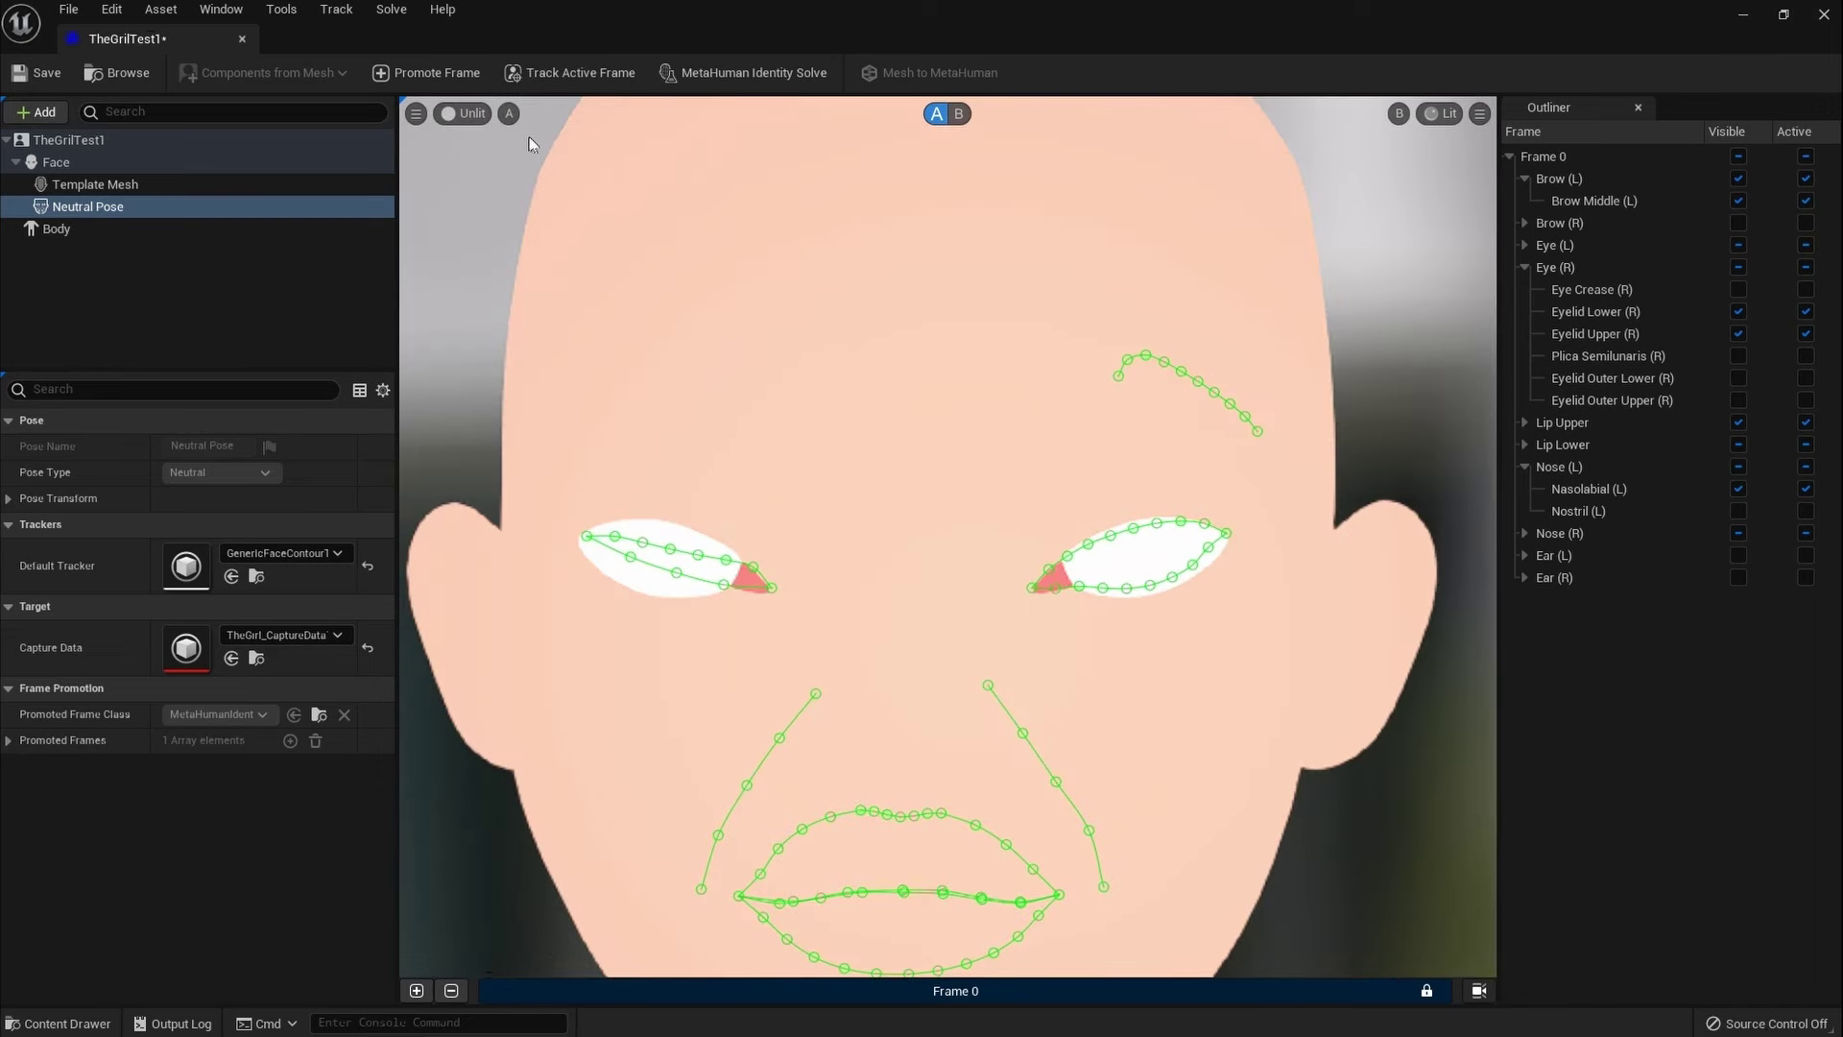
click(465, 114)
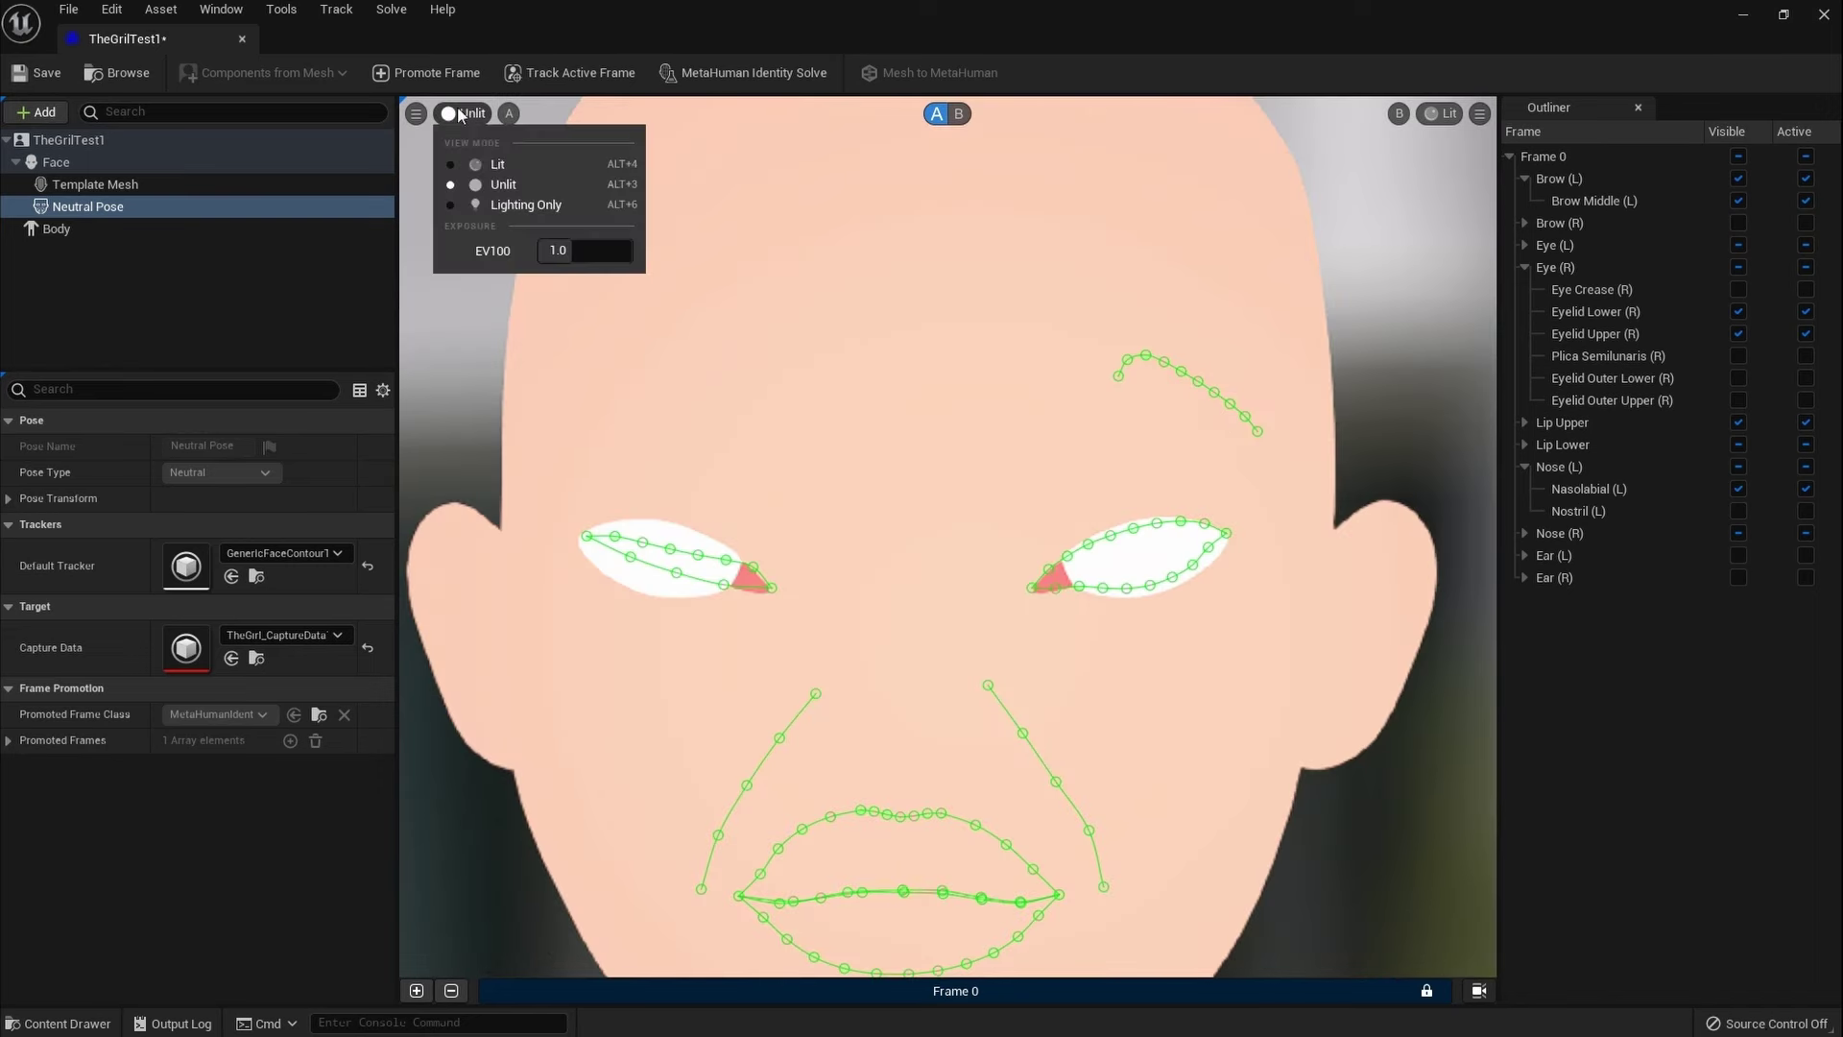
click(492, 165)
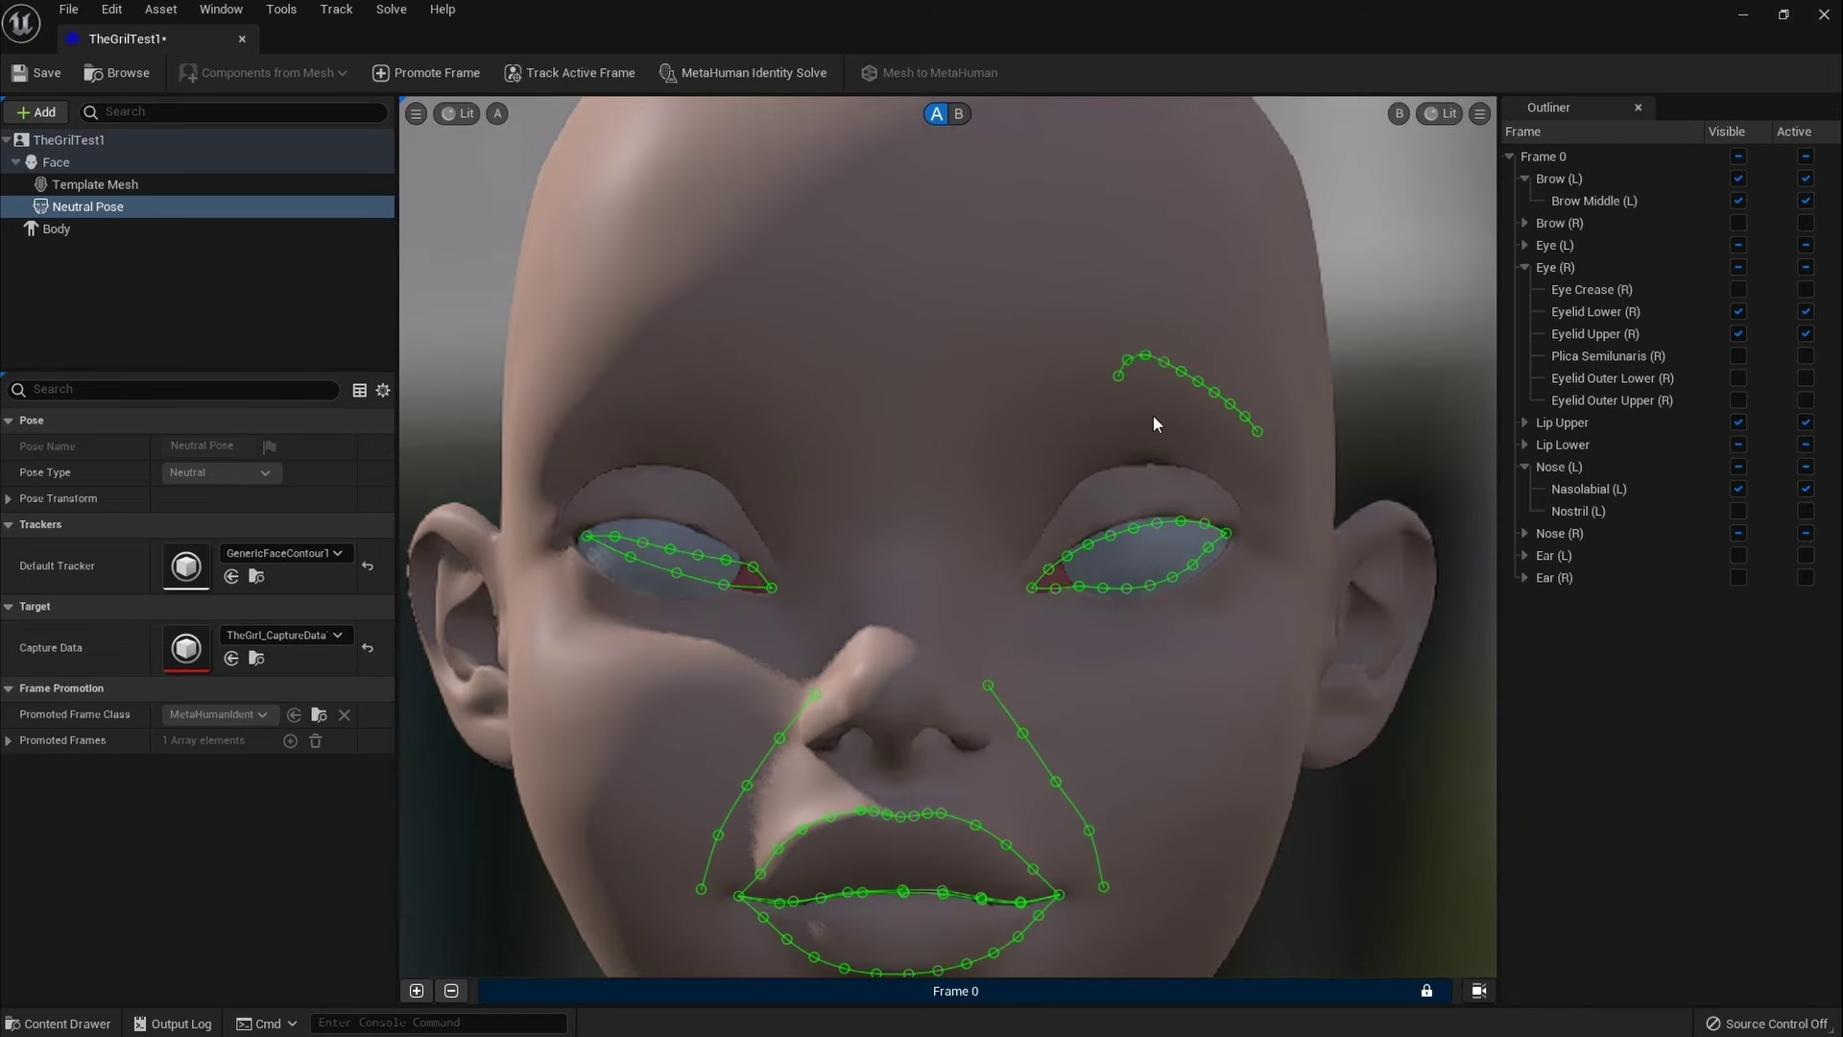
Step: Spread the Brow Middle (L) markers into a smooth arch from near the nose bridge to the outer brow end
scroll(1154, 416, up, 2)
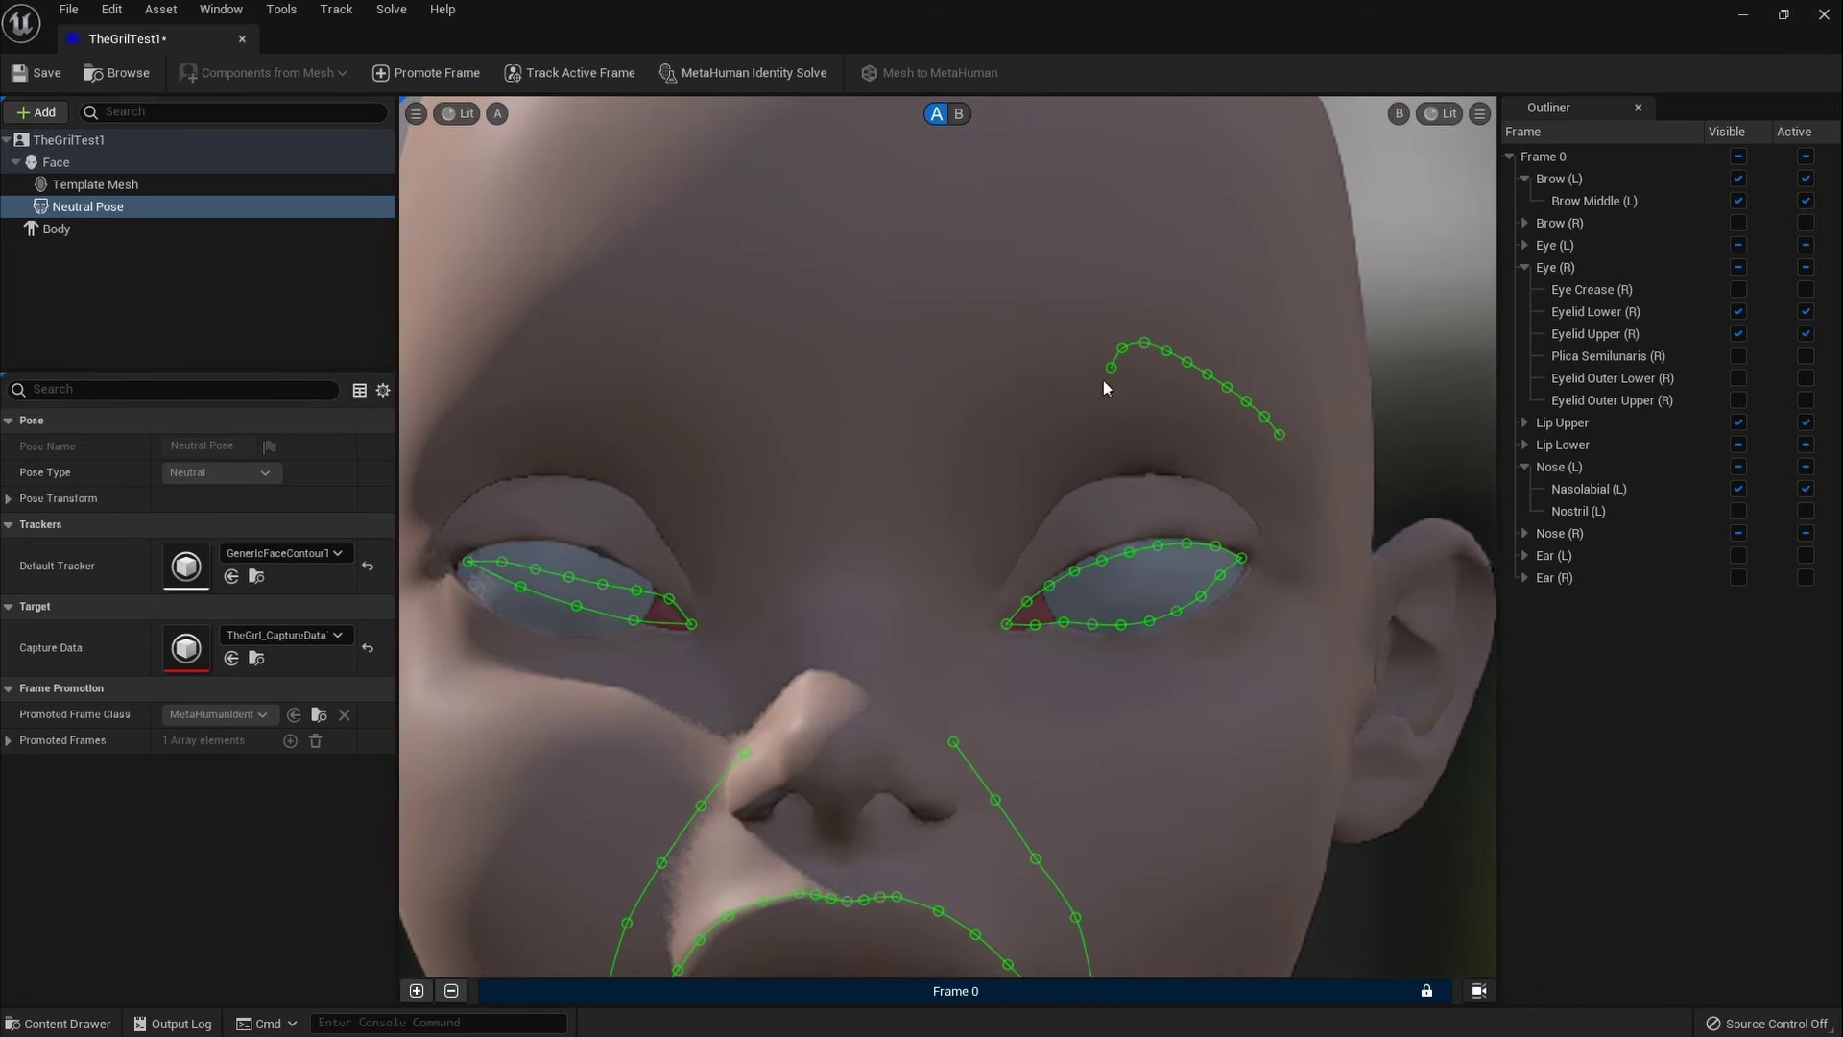
drag(1112, 369, 1012, 372)
drag(1120, 351, 1092, 337)
drag(1278, 409, 1282, 405)
drag(1237, 362, 1228, 369)
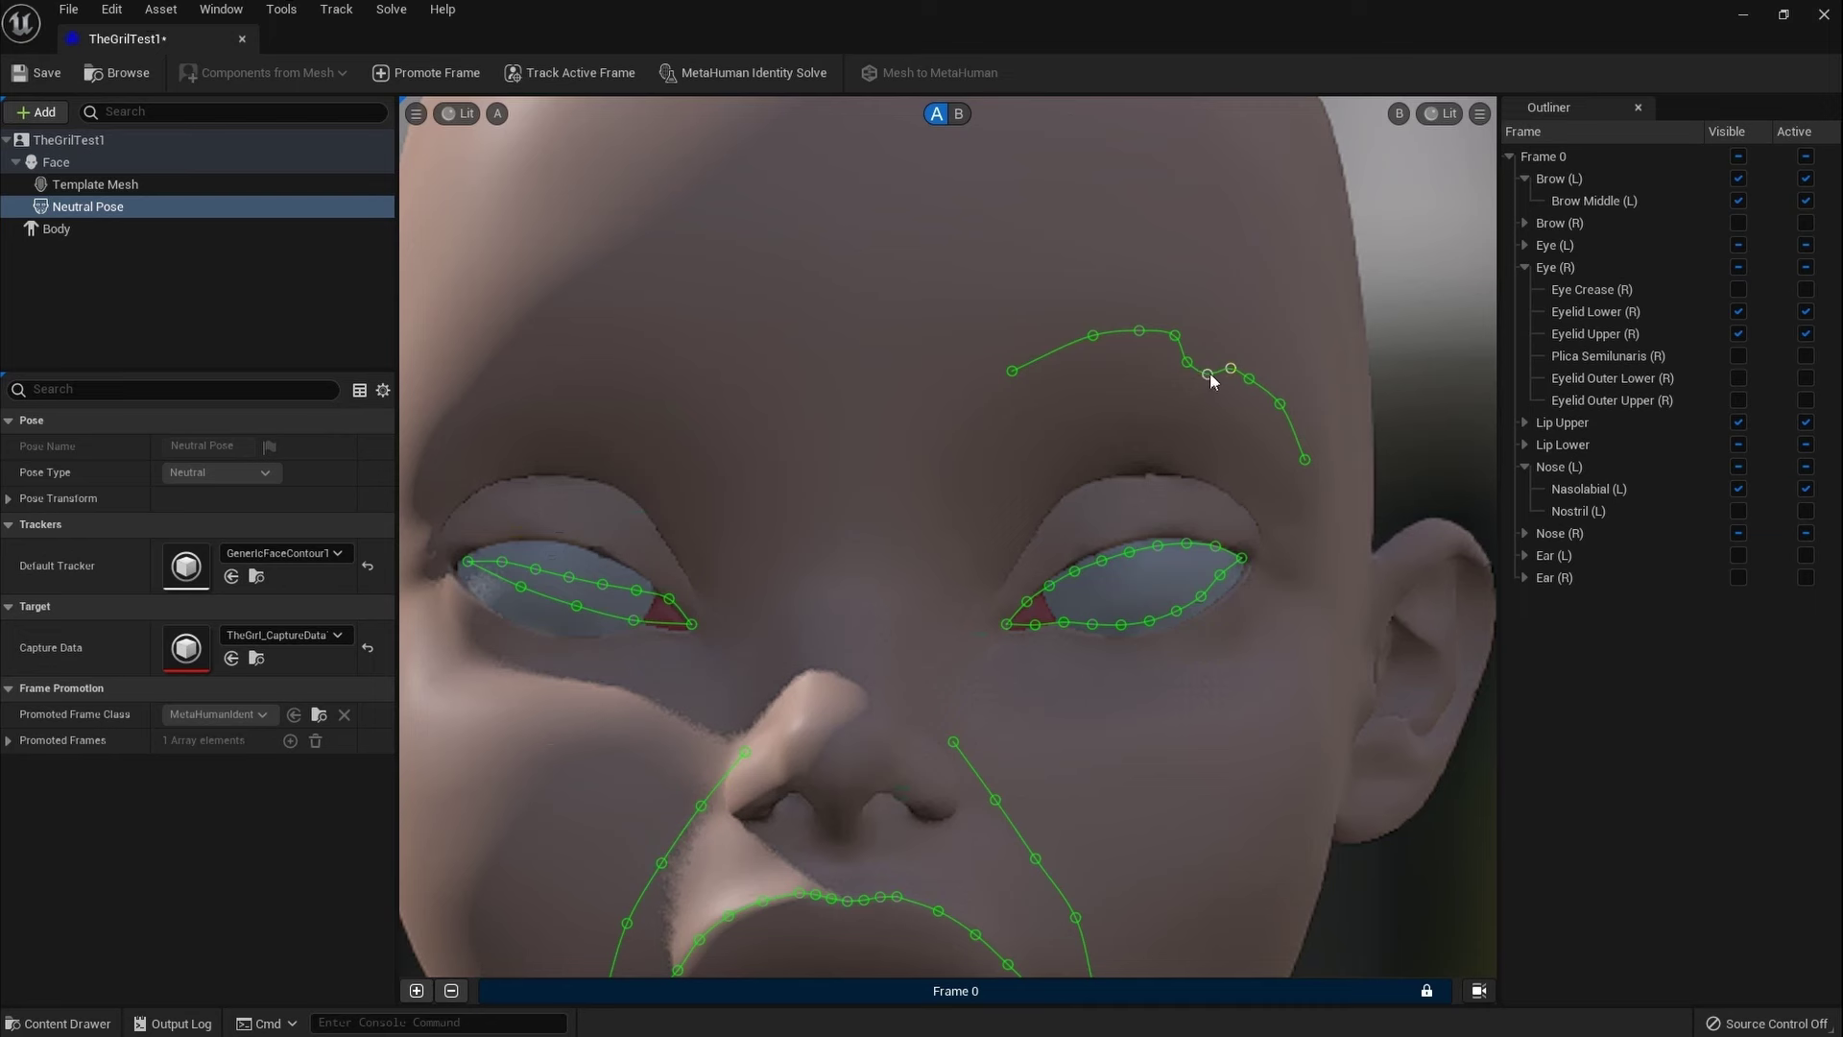
click(1212, 357)
click(1272, 402)
drag(1272, 408, 1296, 440)
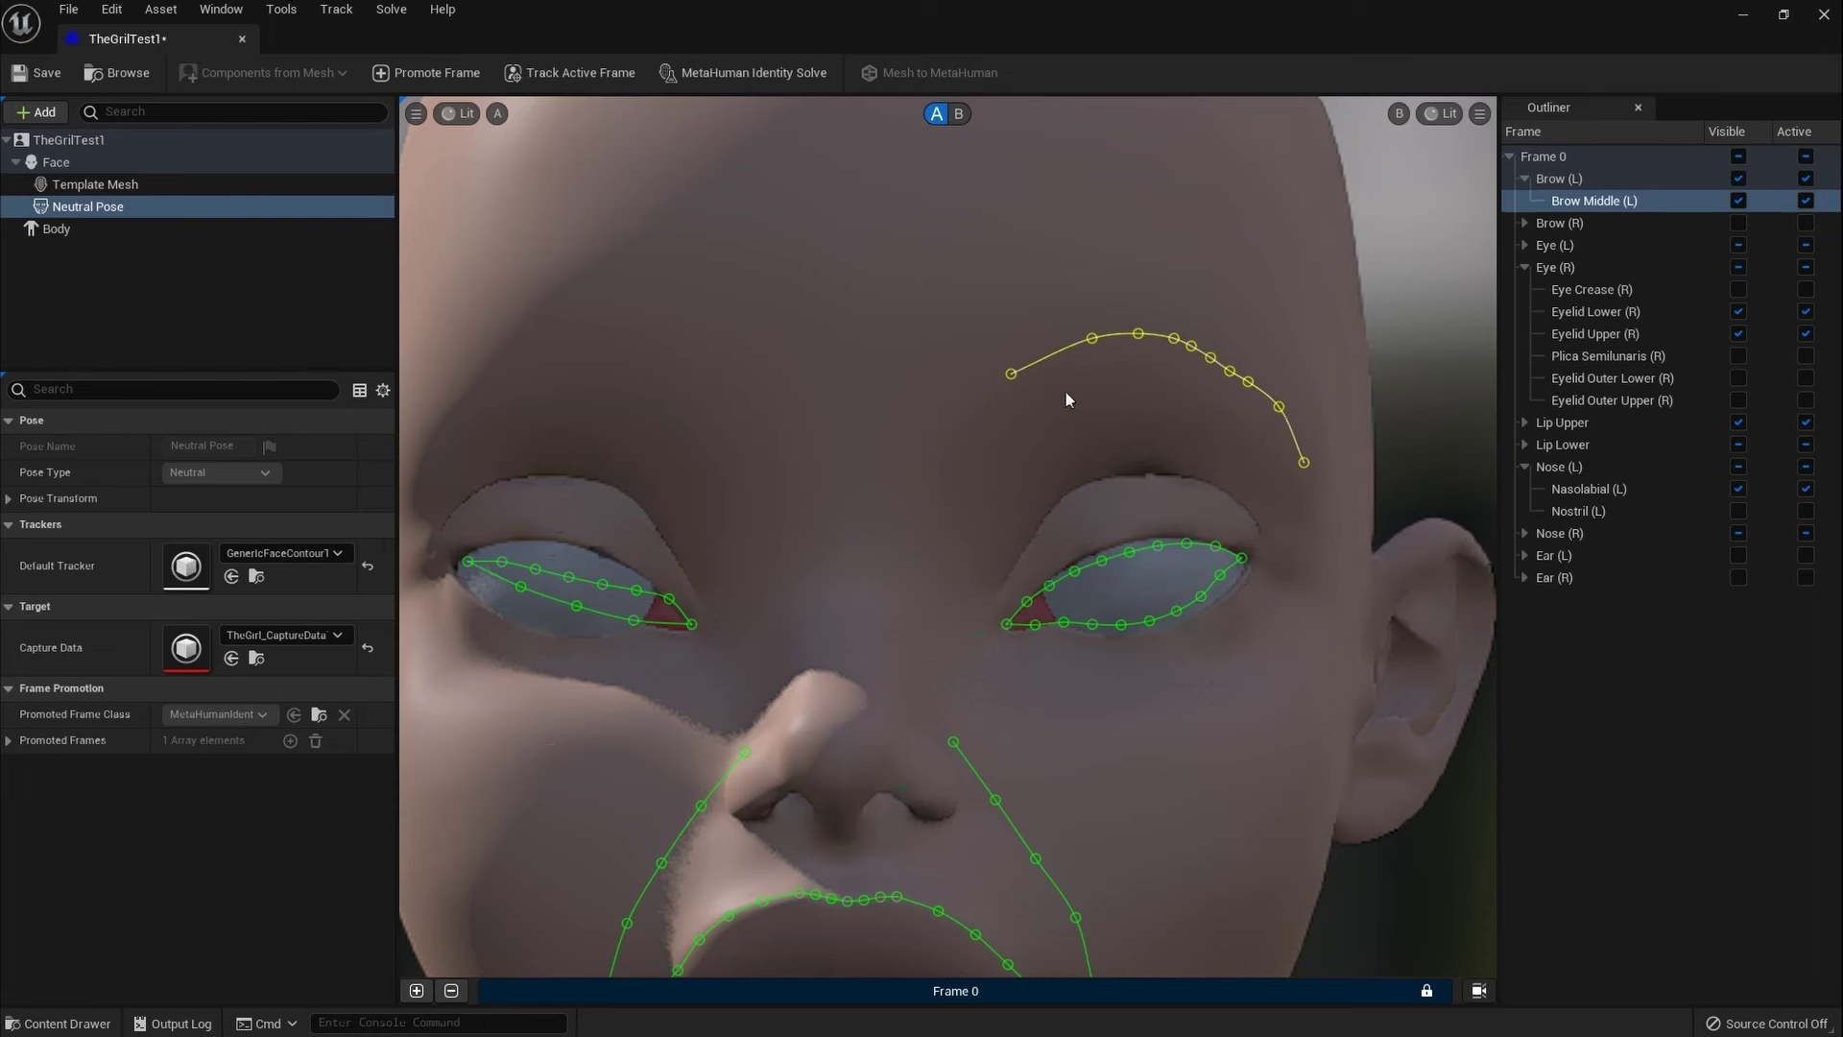
Step: Lower the brow curve's inner end toward the nose bridge and reshape the neighbouring markers into an even arch
click(1016, 388)
drag(1014, 375, 965, 443)
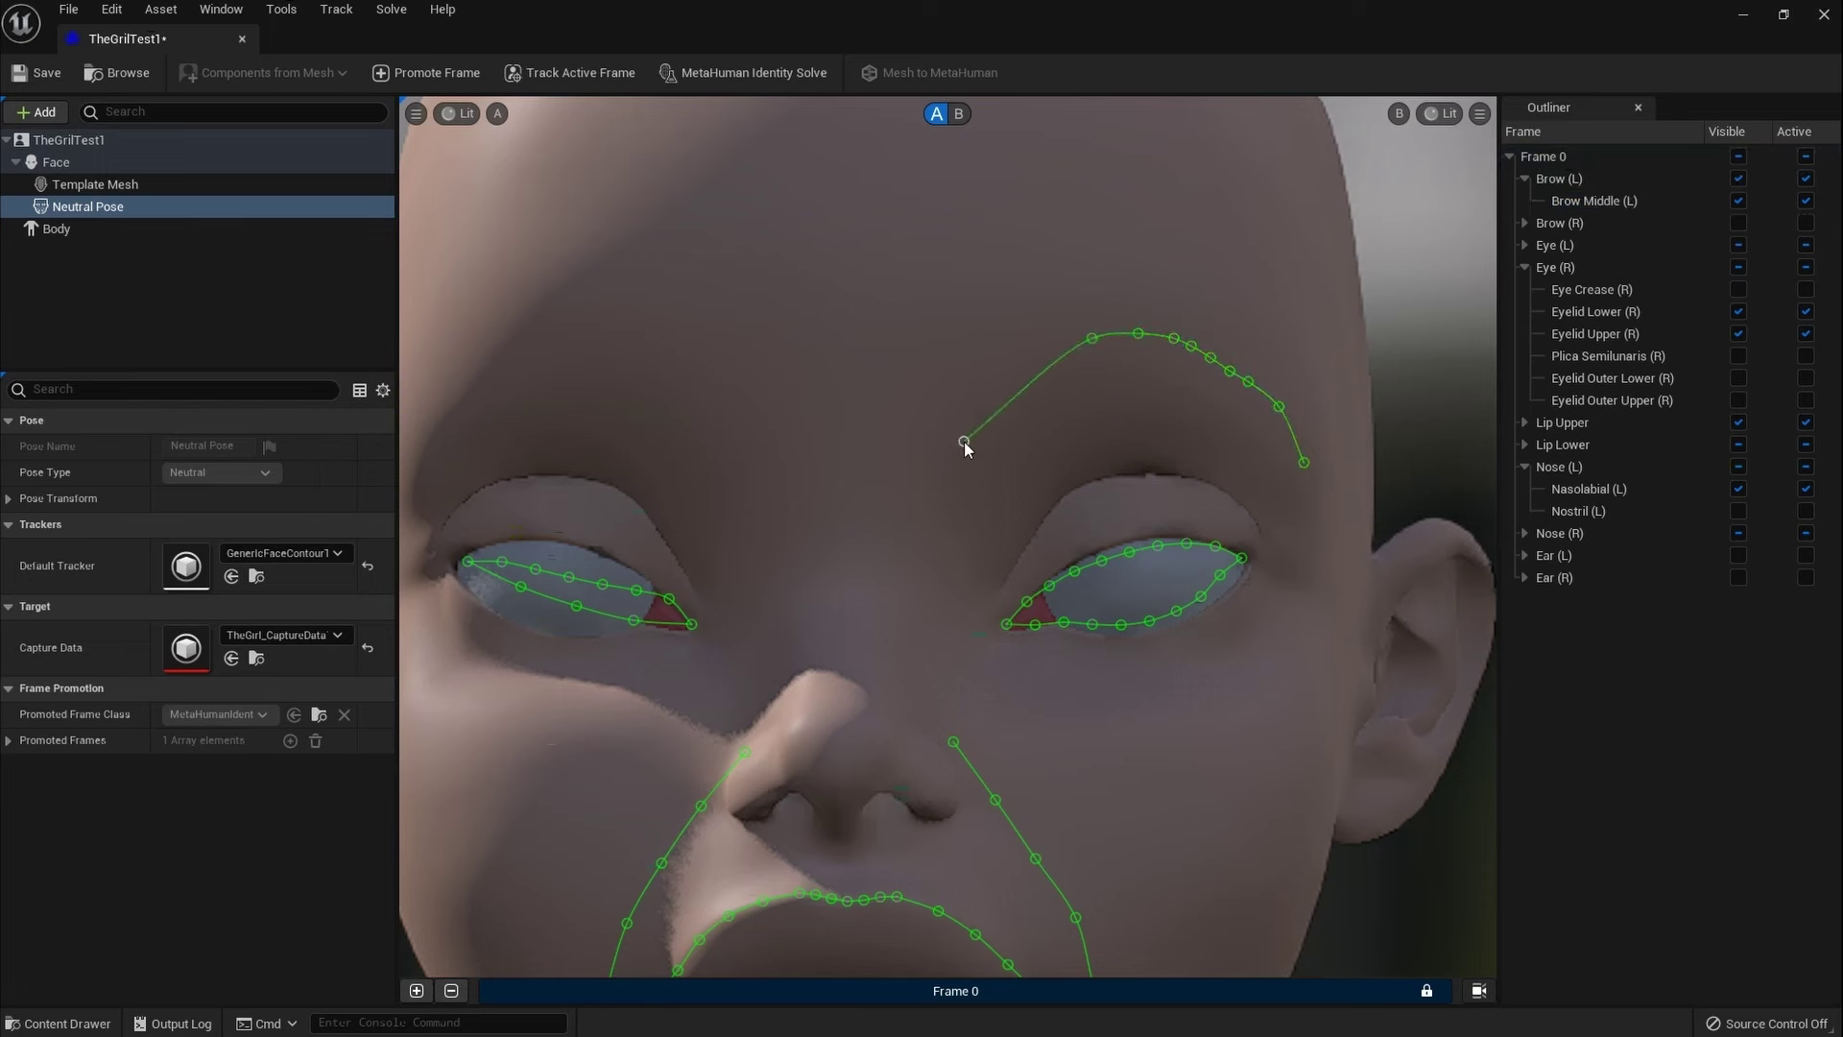
drag(1093, 341, 1066, 364)
drag(1175, 339, 1161, 342)
click(1277, 411)
drag(1275, 413, 1272, 419)
drag(1230, 370, 1229, 367)
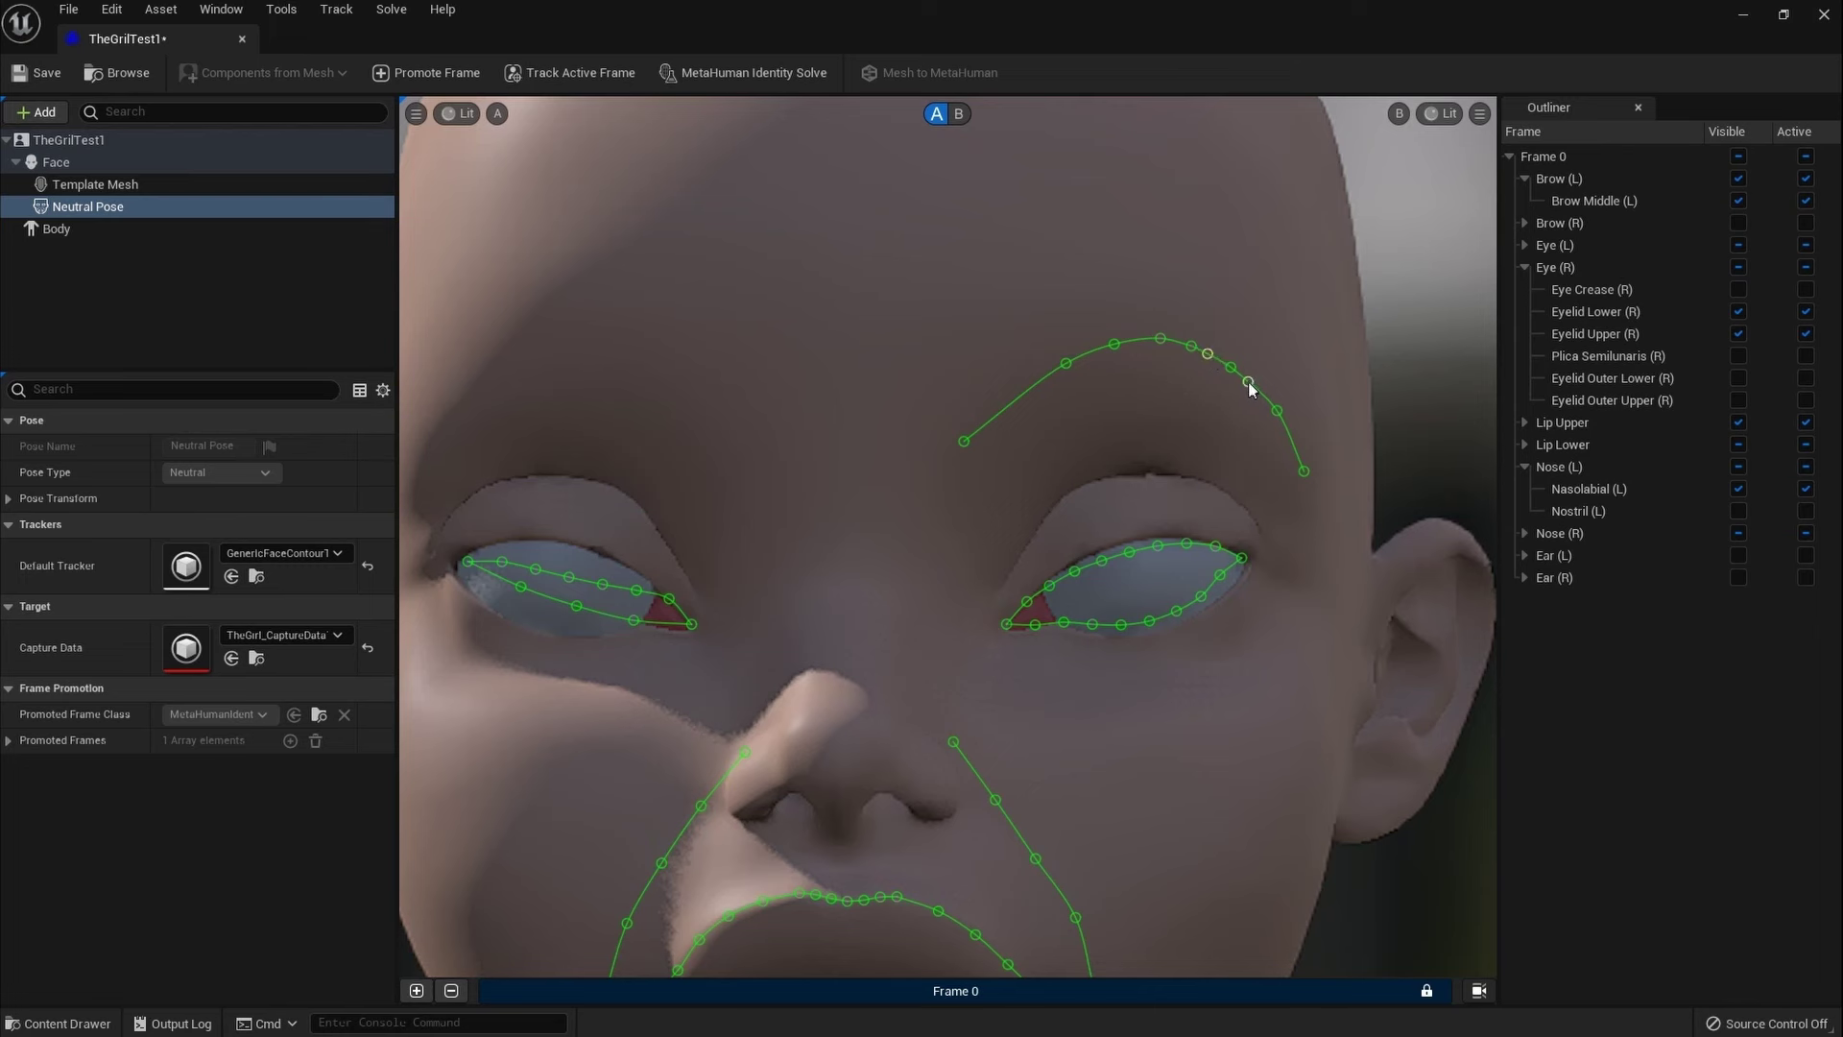
Step: Fine-tune the markers on the outer half of the left brow curve to smooth its bend
drag(1249, 382, 1254, 382)
click(1284, 413)
drag(1283, 418, 1284, 414)
click(1300, 394)
click(1214, 354)
click(1238, 368)
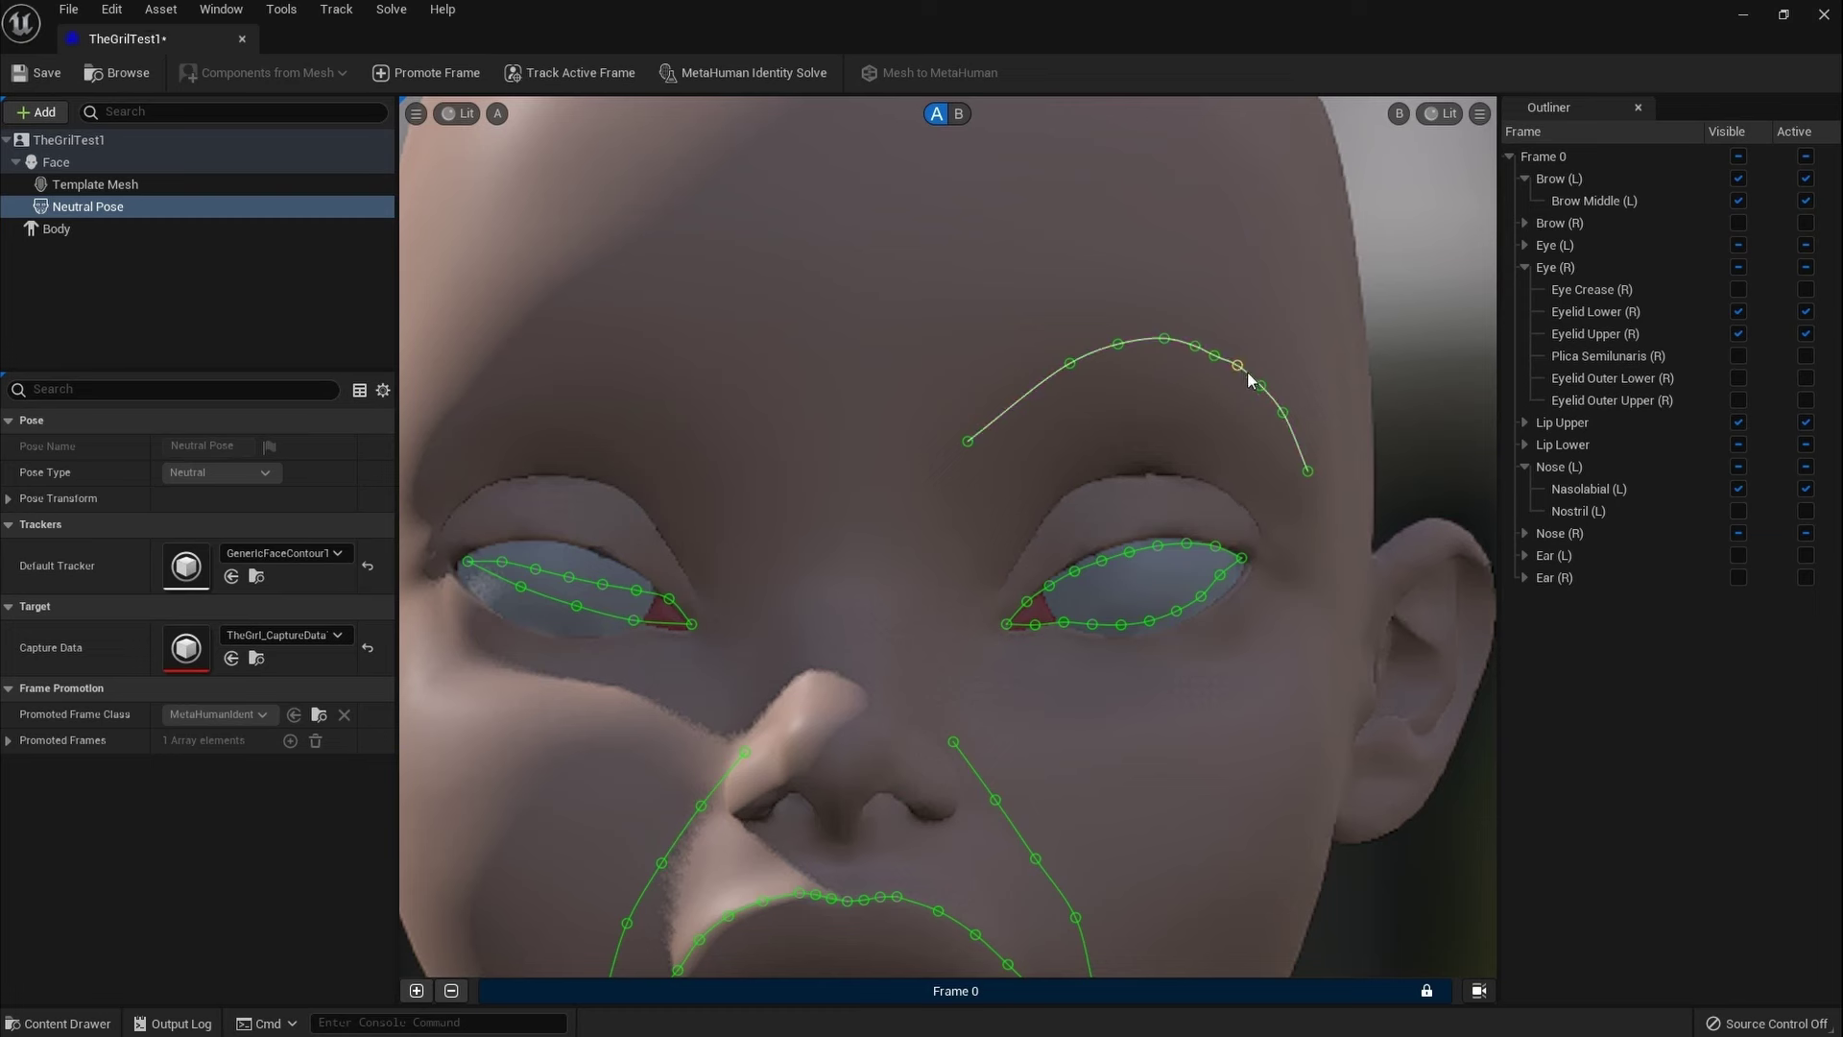
Step: Add two markers to the left brow curve between its inner end and the neighbouring marker
click(1013, 405)
click(1029, 393)
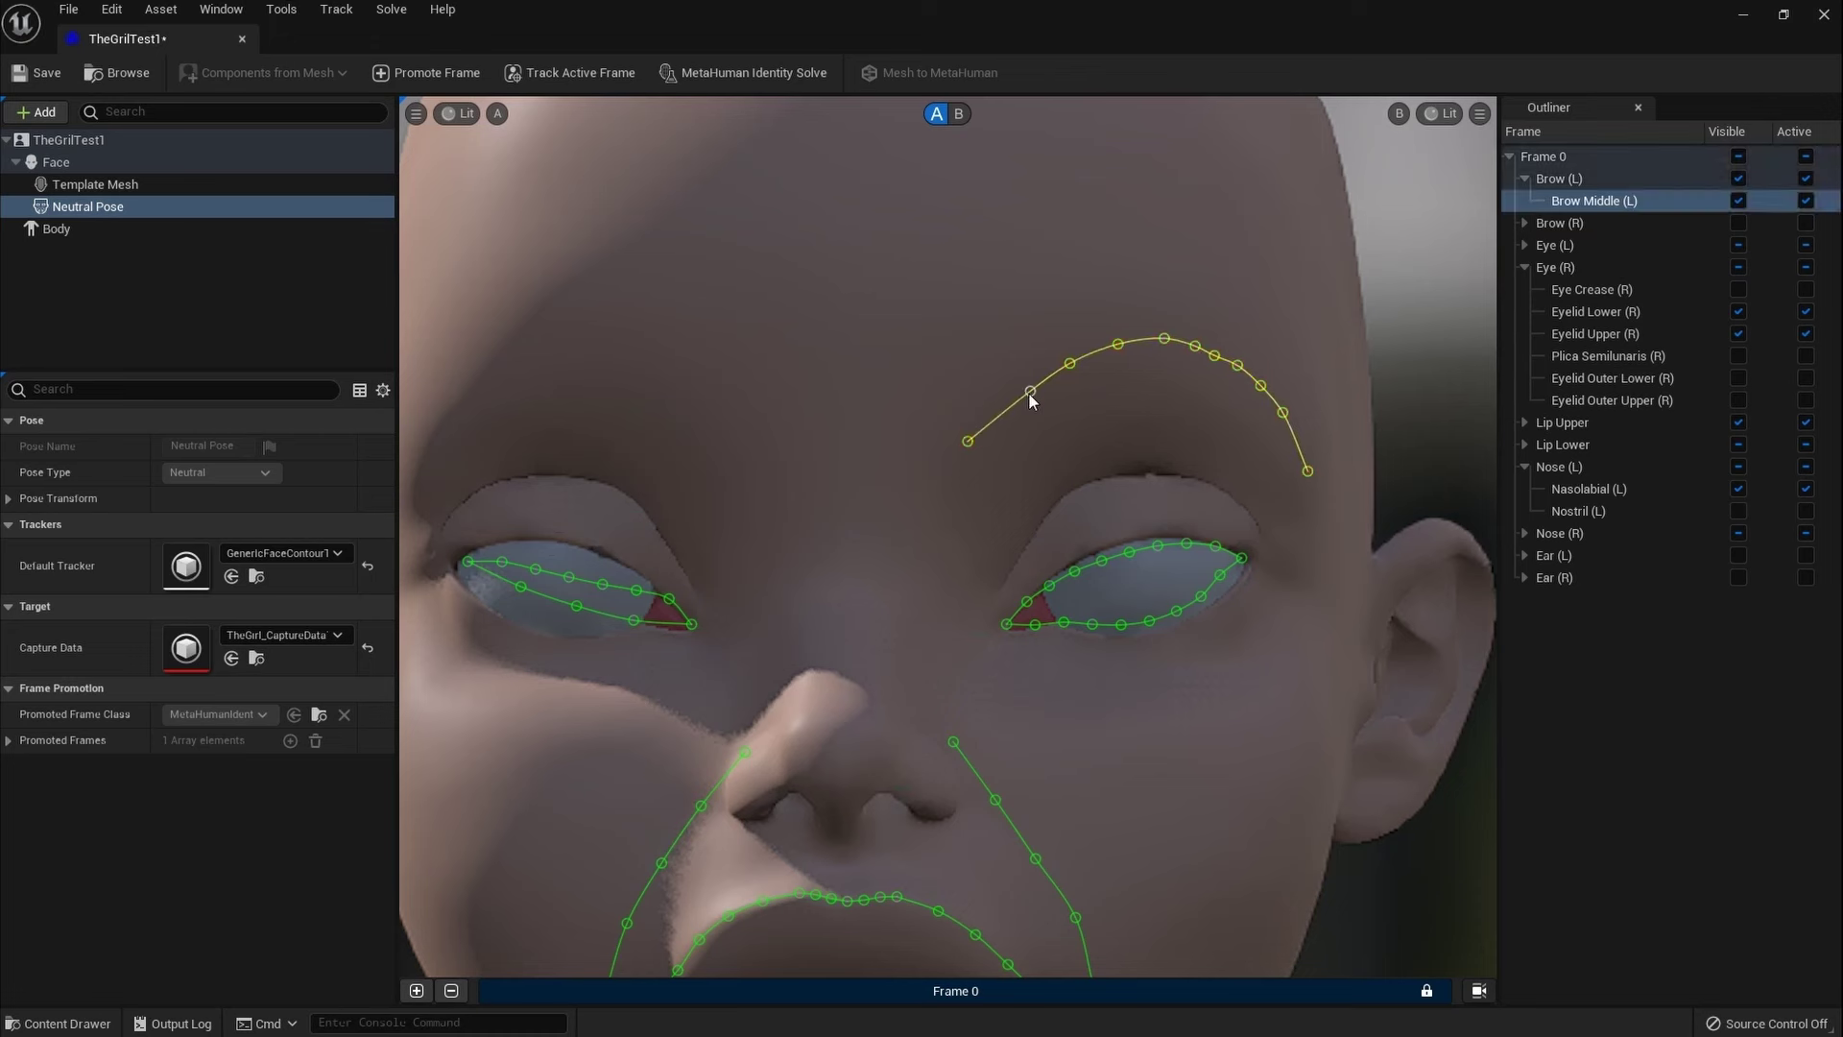
ctrl+click(1003, 412)
drag(1029, 394, 1029, 392)
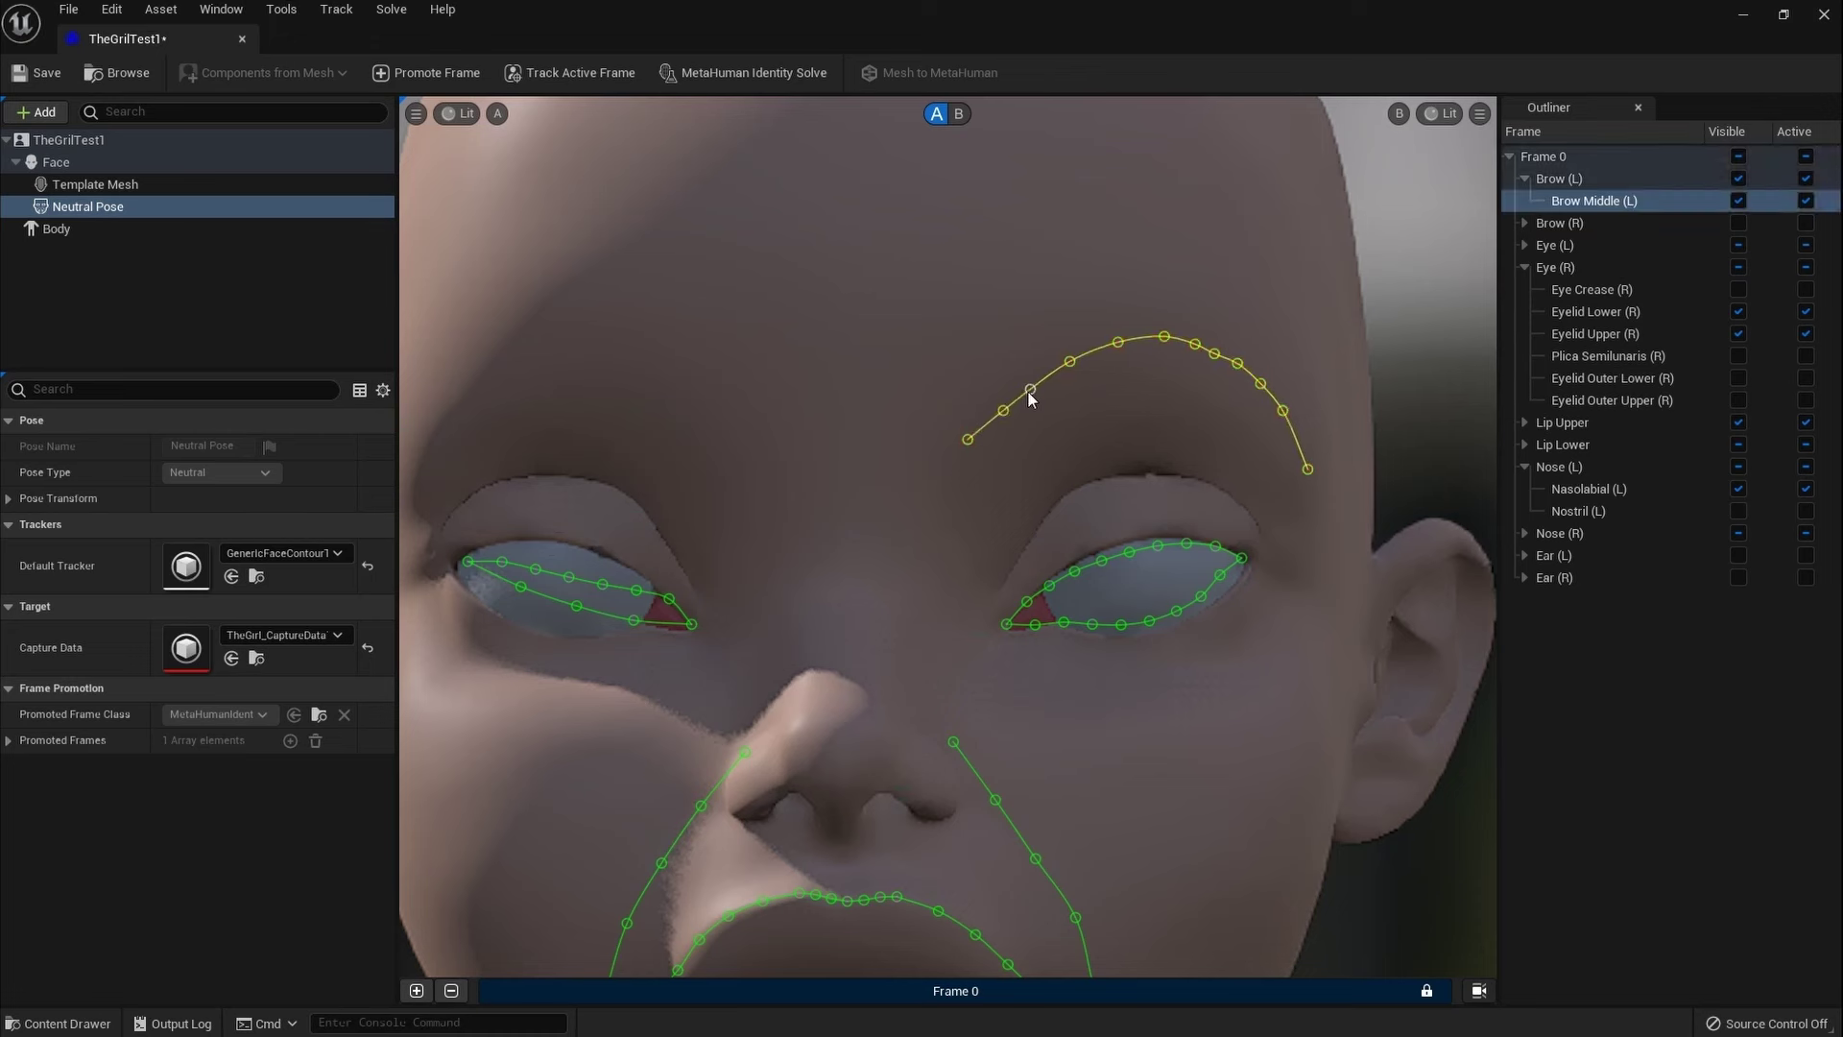
Step: Raise the two added inner markers slightly so the left brow curve bends smoothly
click(1136, 403)
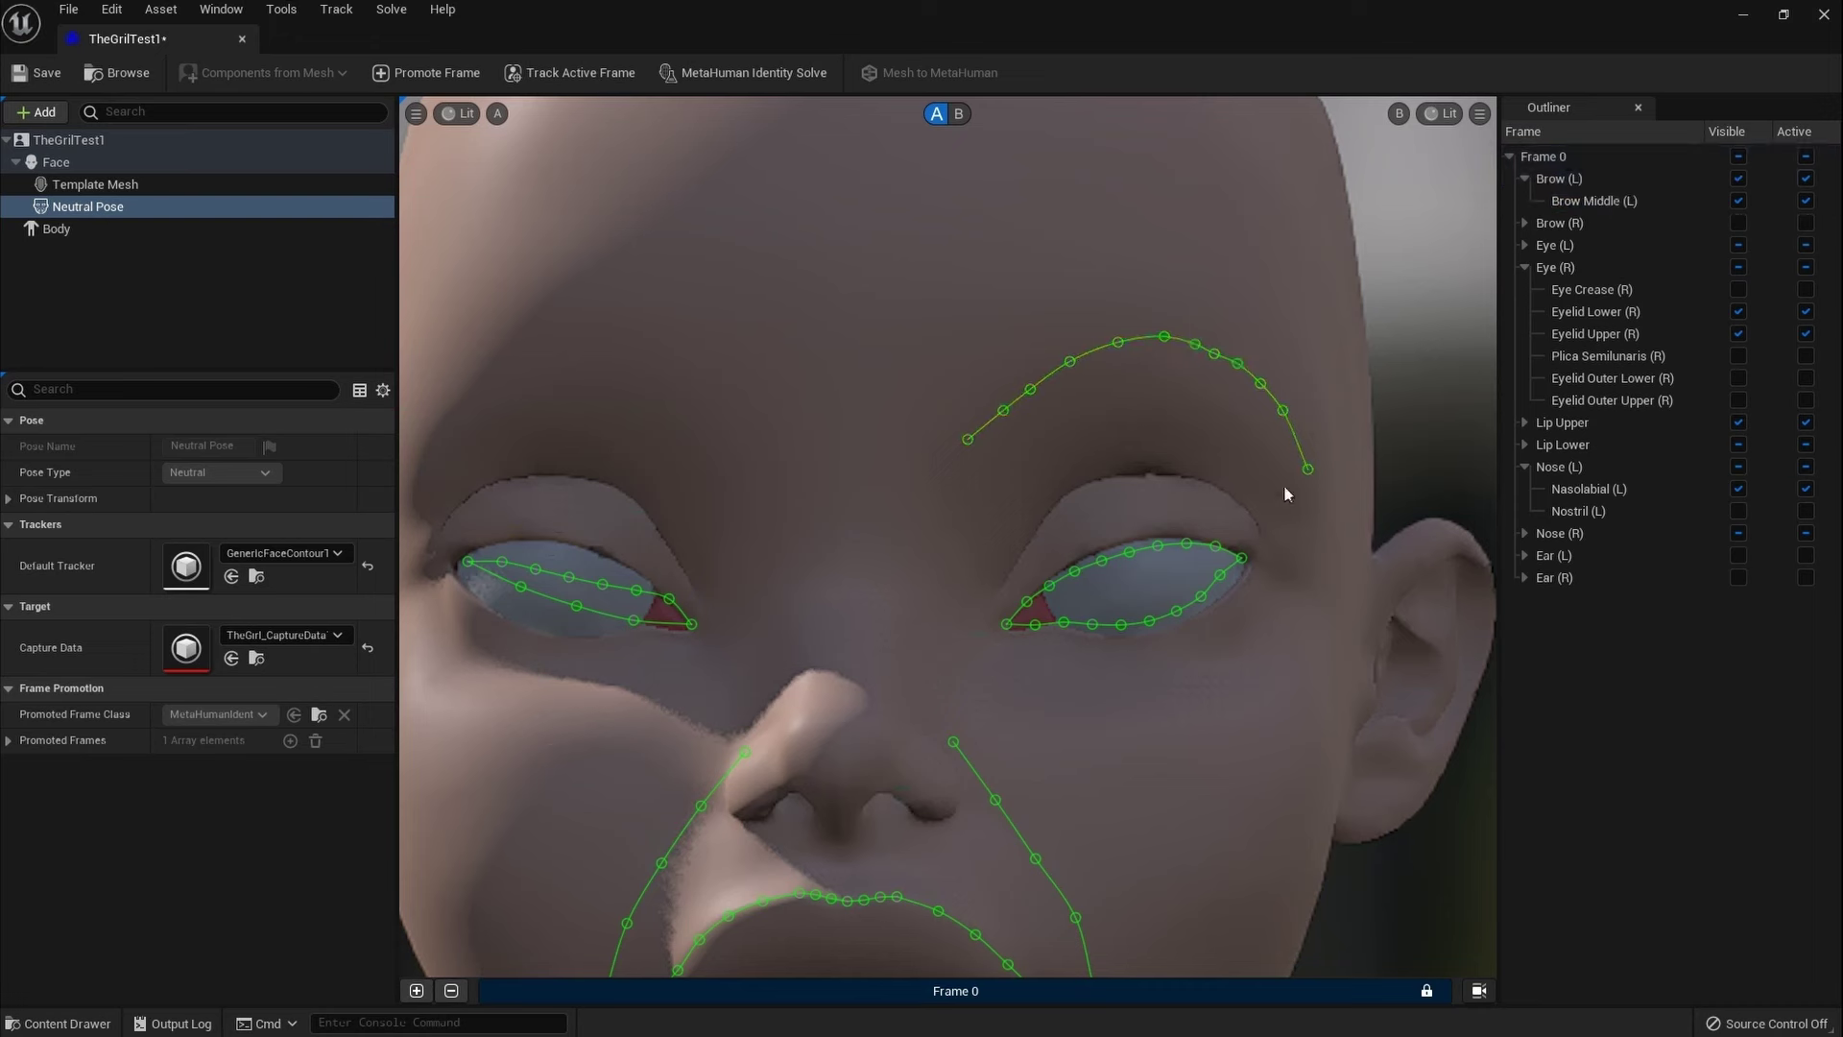
drag(1031, 396, 1003, 402)
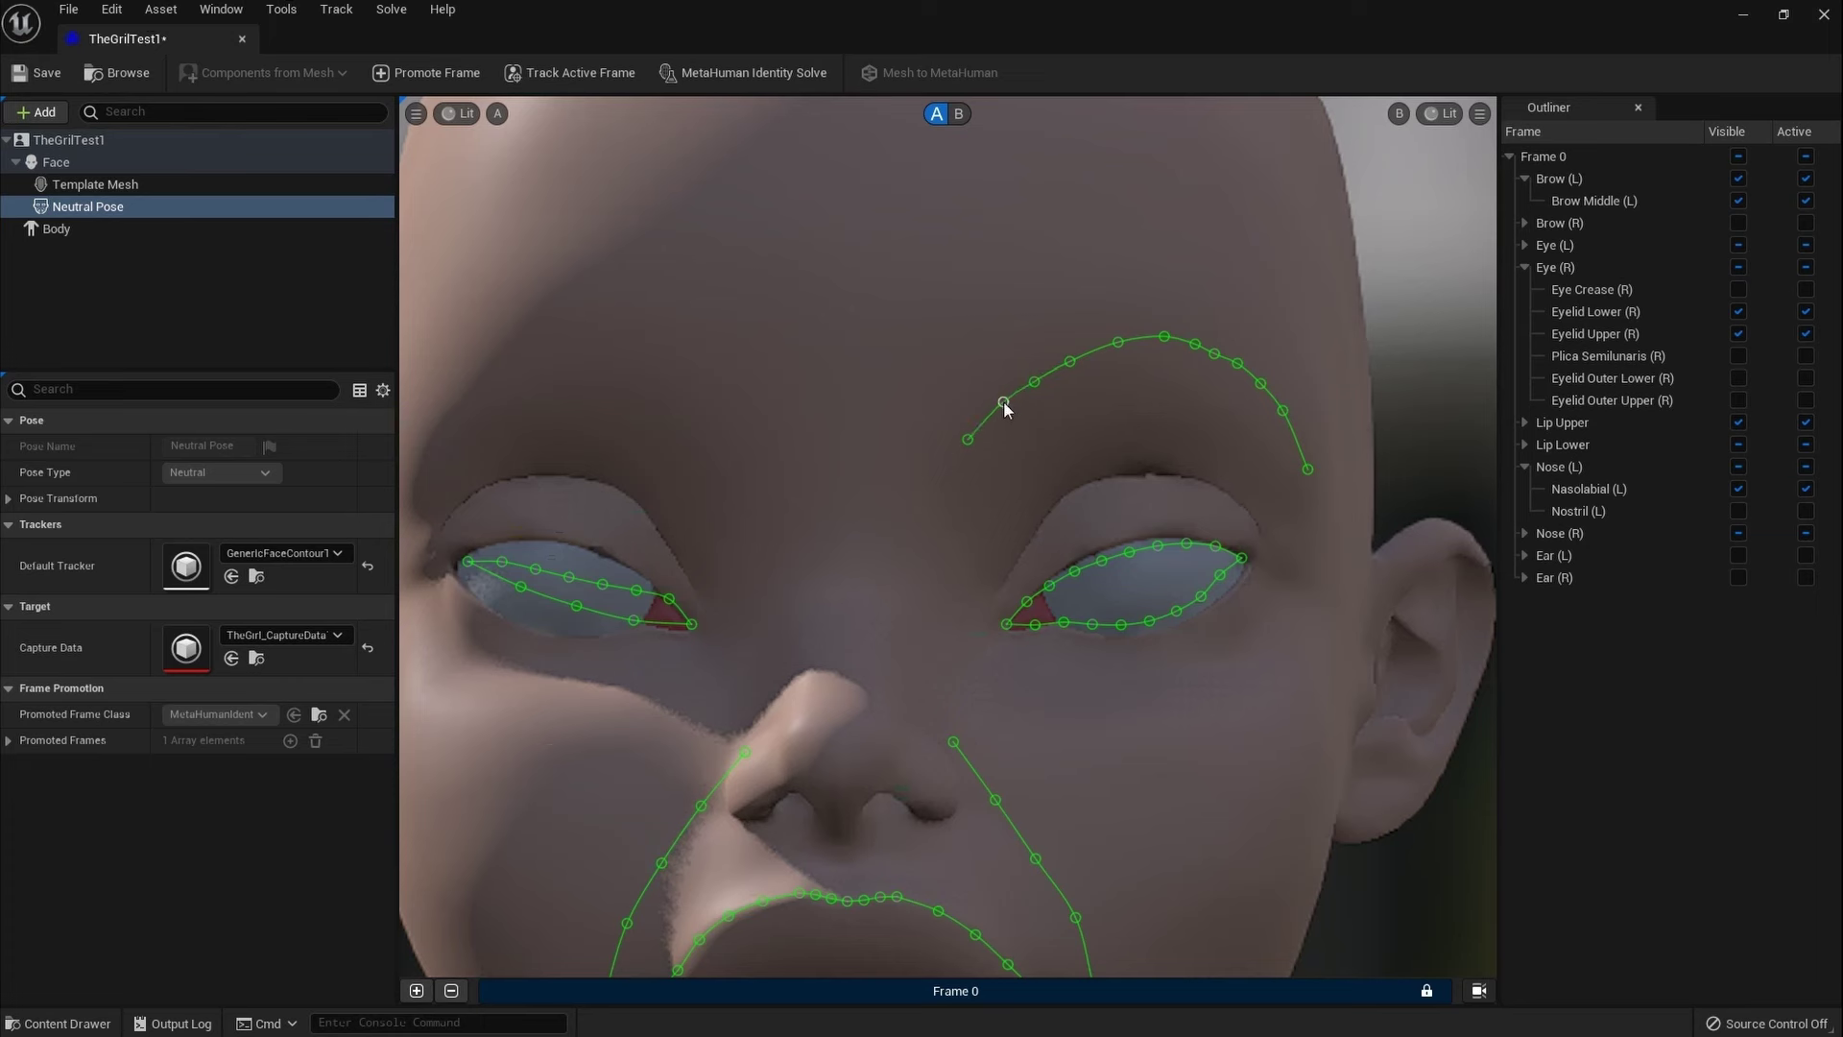
click(1072, 360)
scroll(1323, 603, down, 5)
scroll(1316, 608, up, 5)
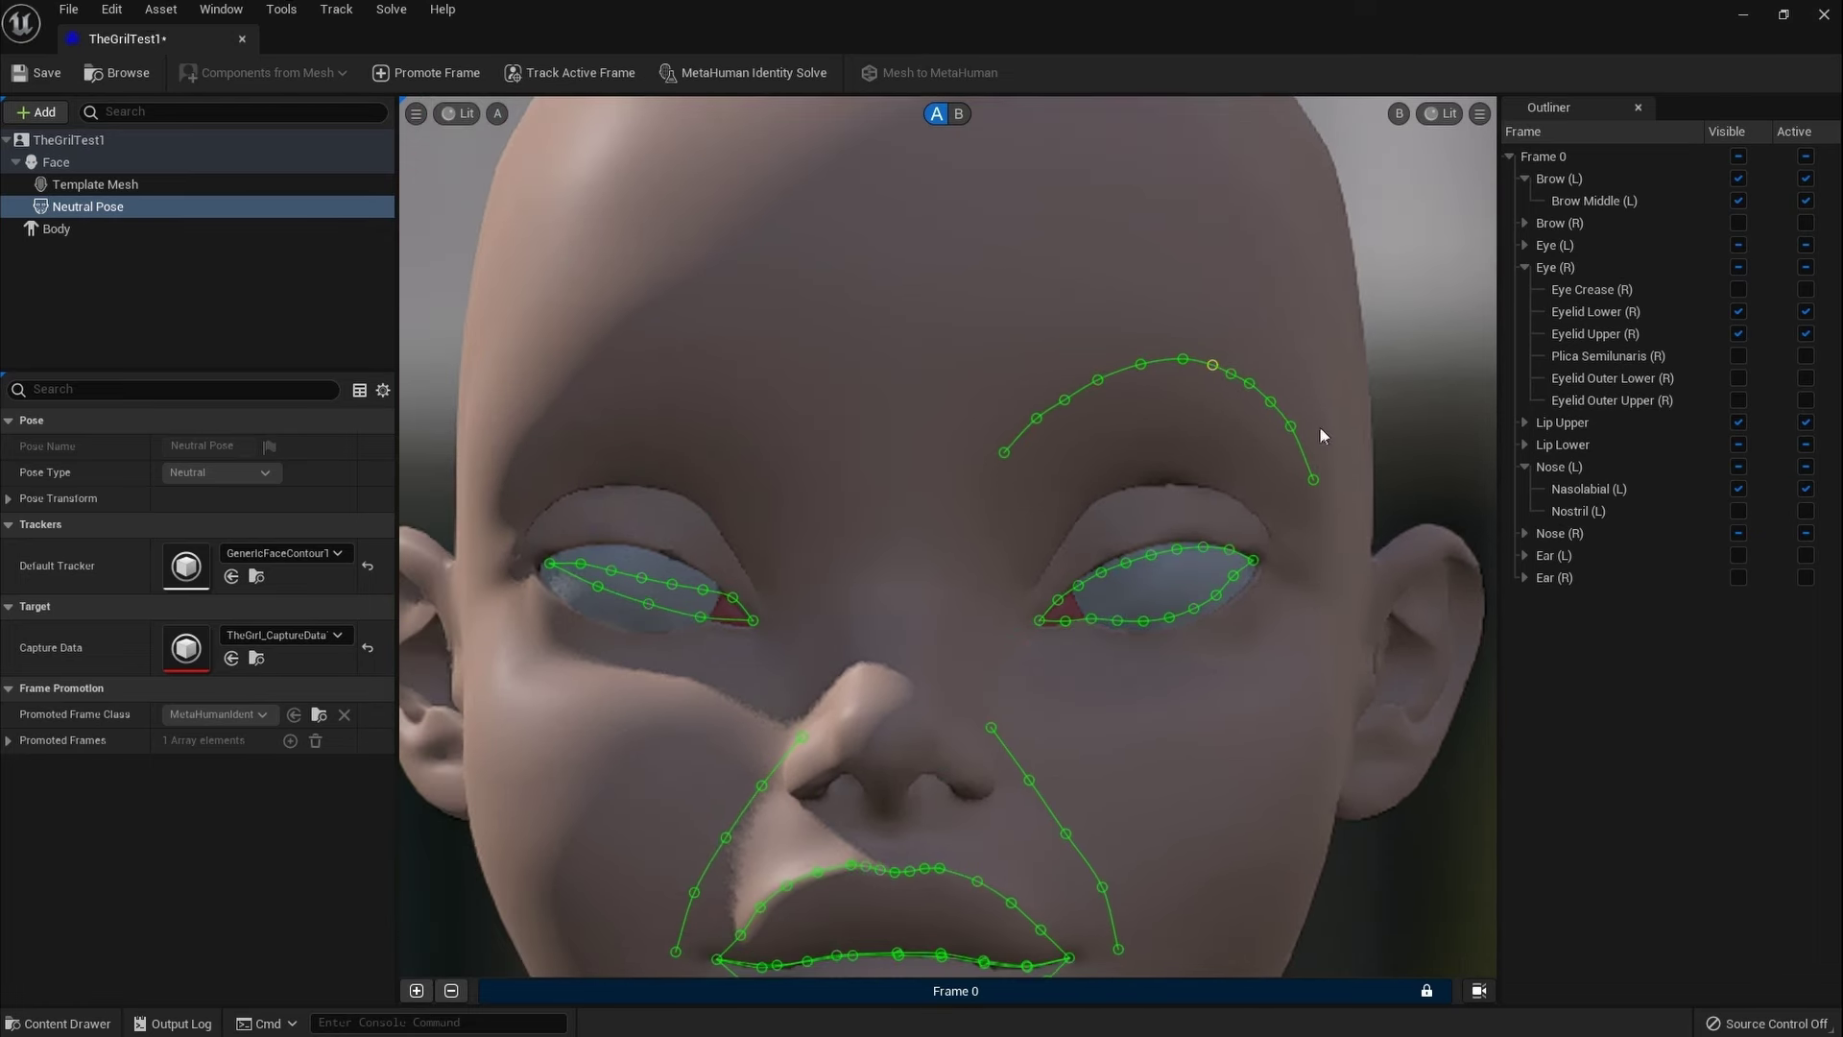
scroll(1304, 432, up, 2)
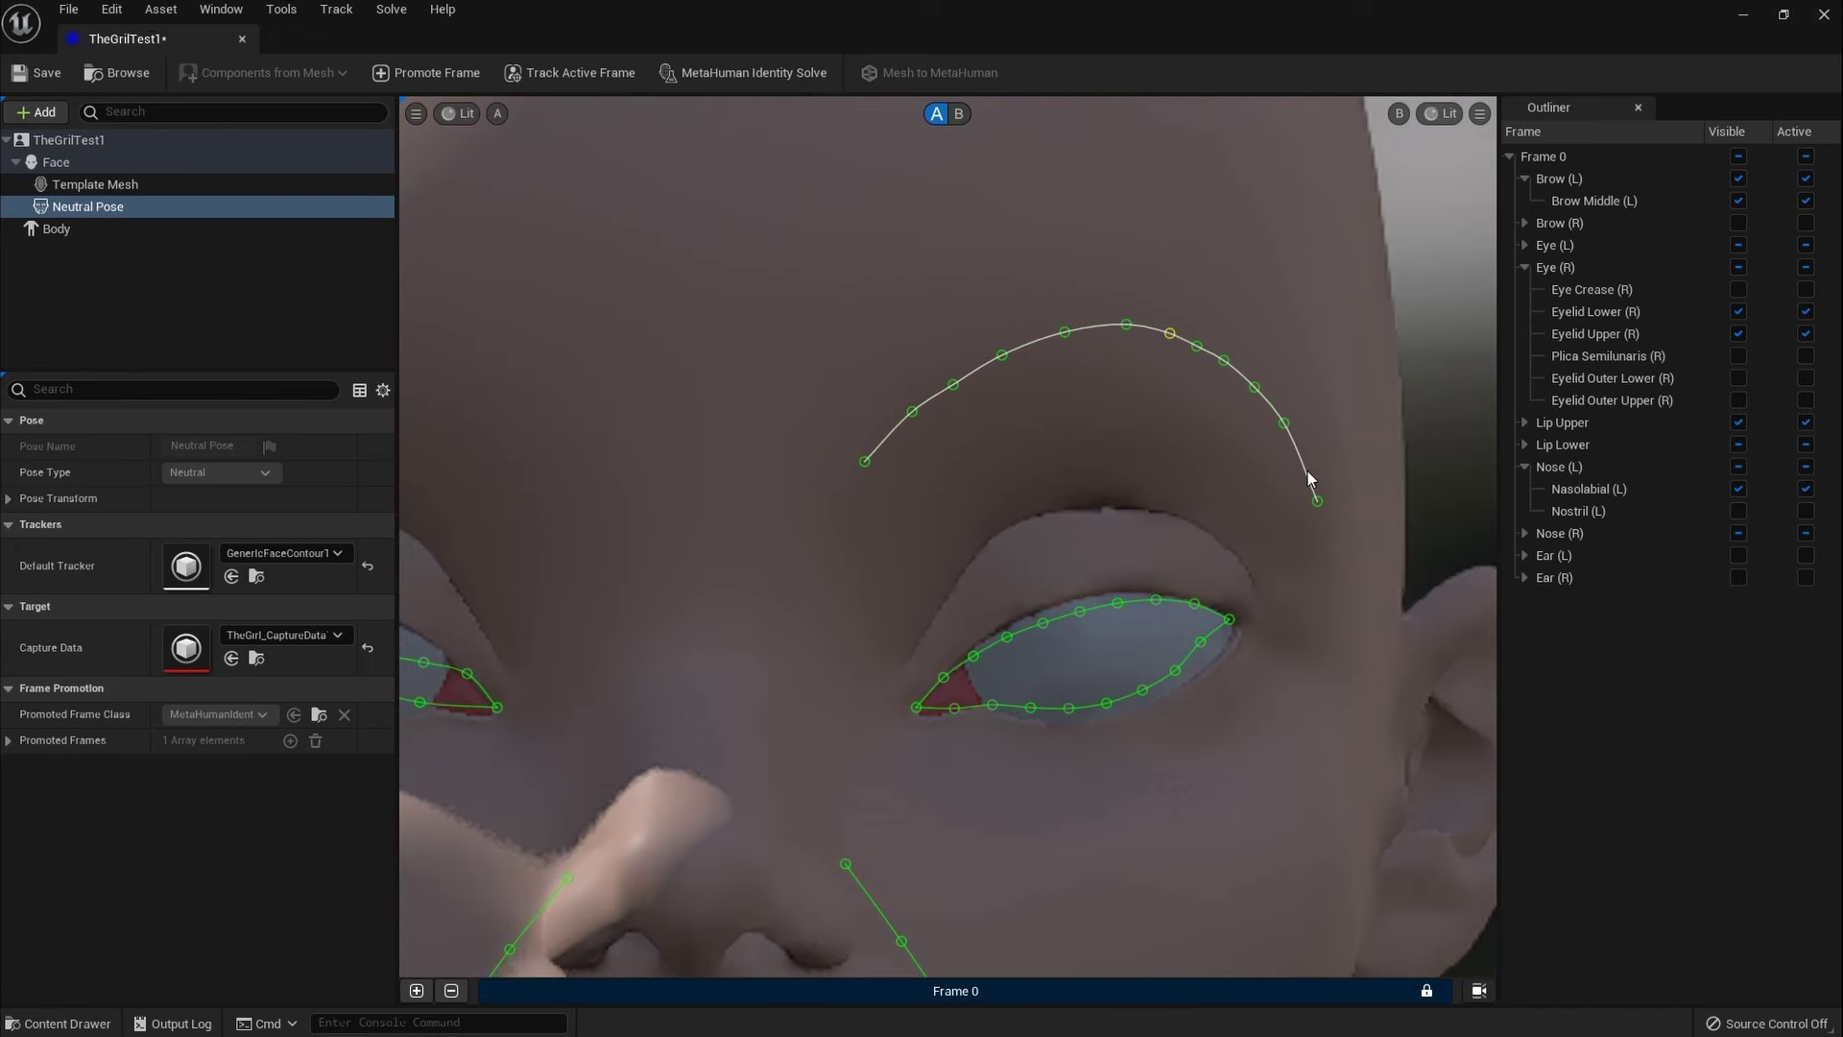
Step: Add a marker to the left brow curve just before its outer end
click(1302, 470)
click(1302, 459)
scroll(1239, 463, down, 5)
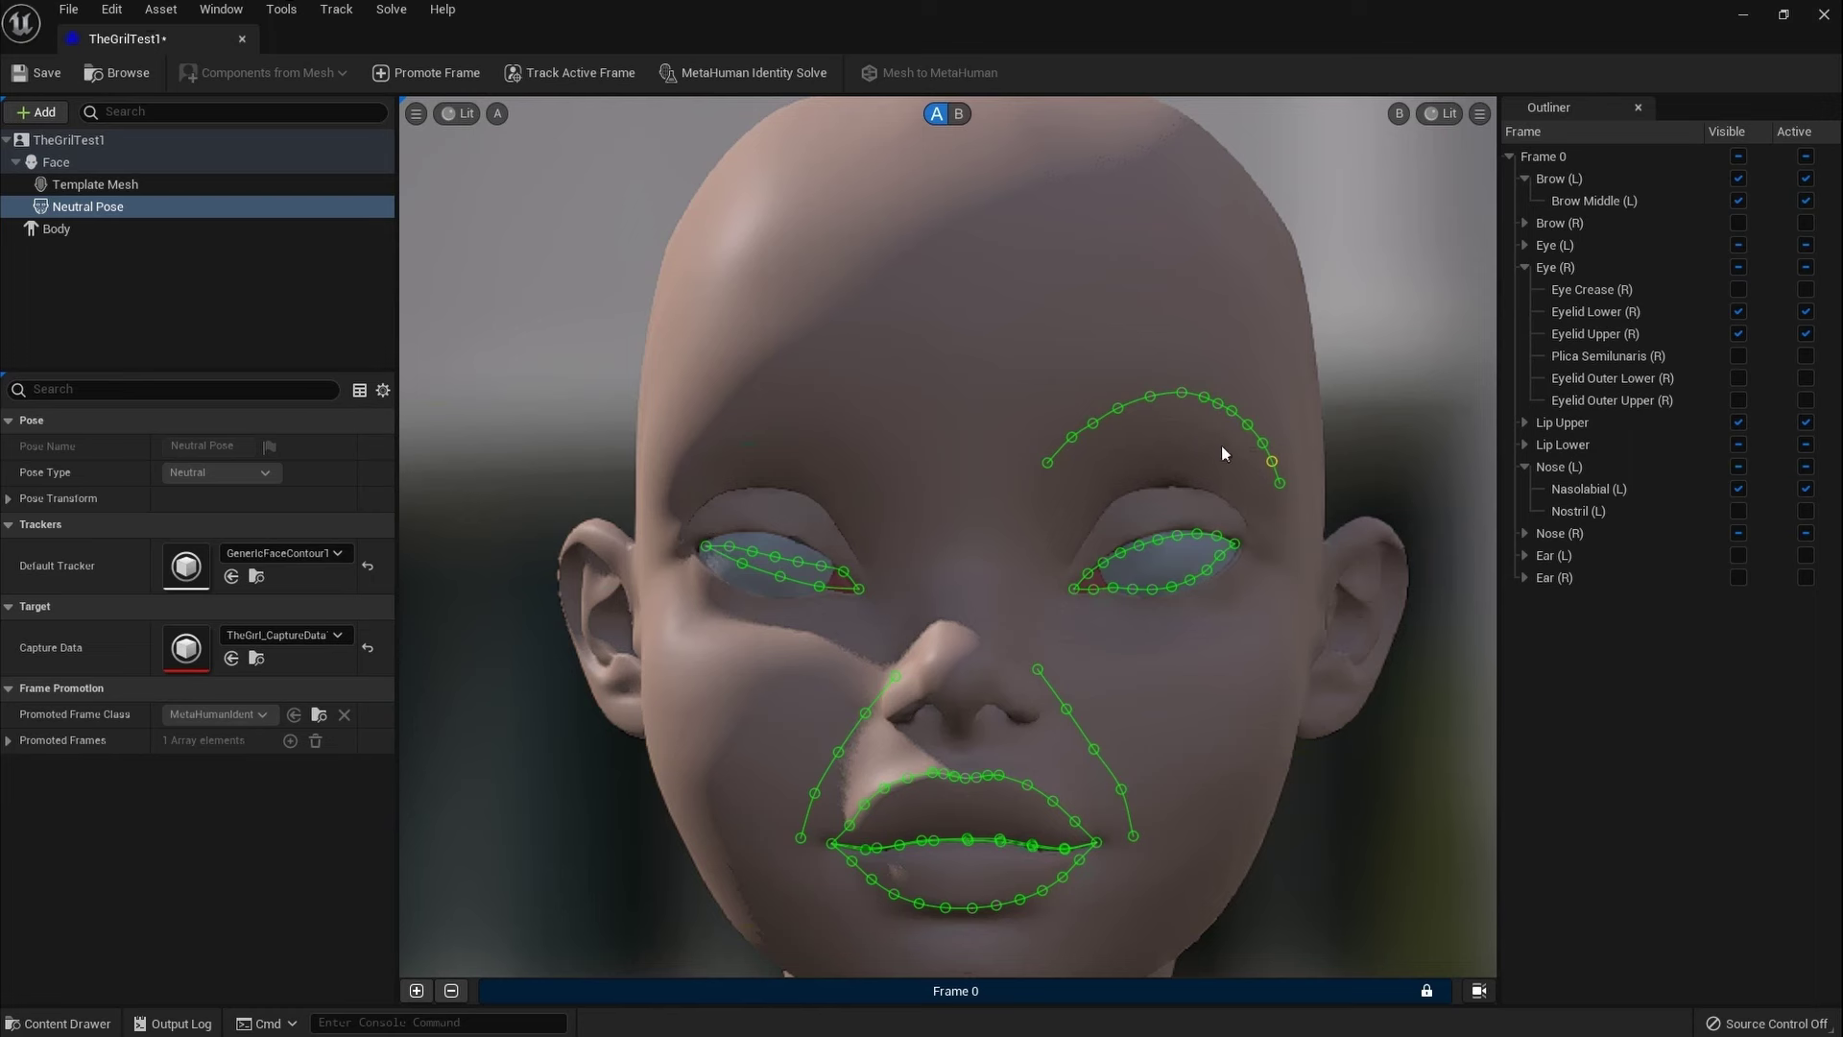
Step: Run the MetaHuman Identity Solve and compare the fitted template mesh in view B with the source mesh in view A
click(736, 86)
click(957, 116)
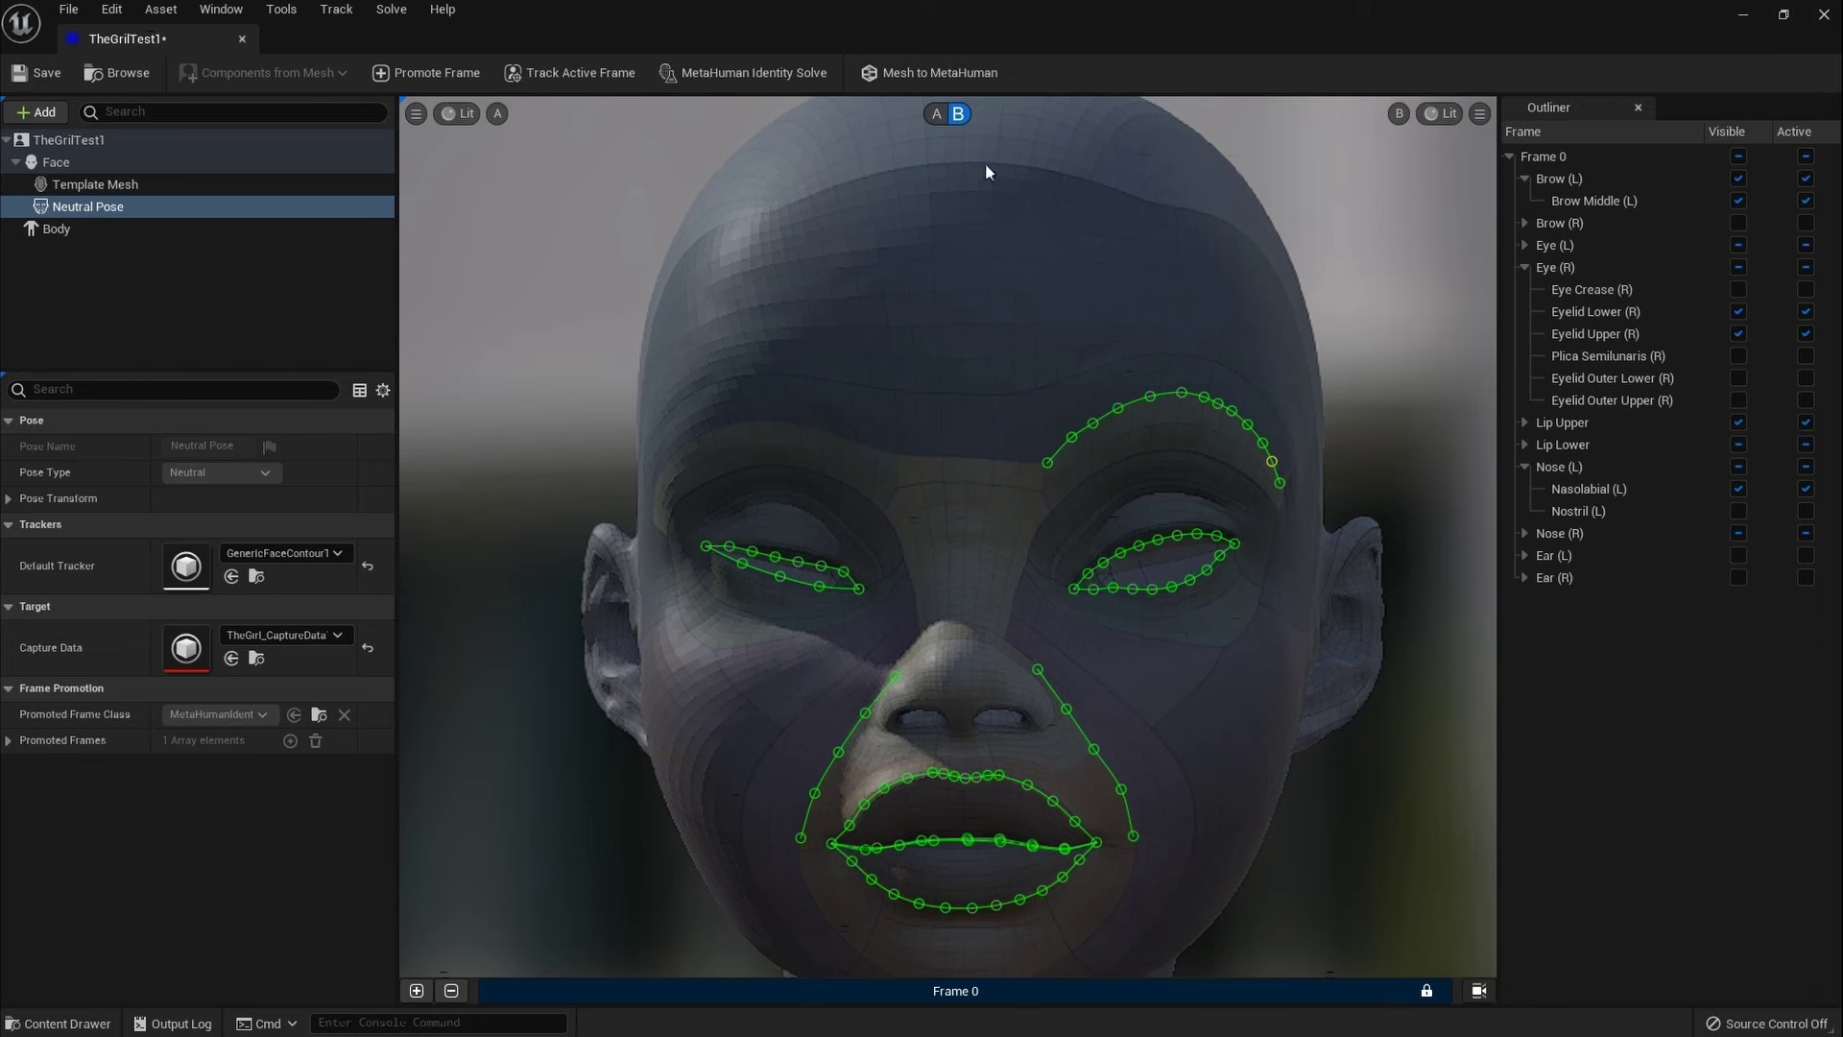
click(936, 115)
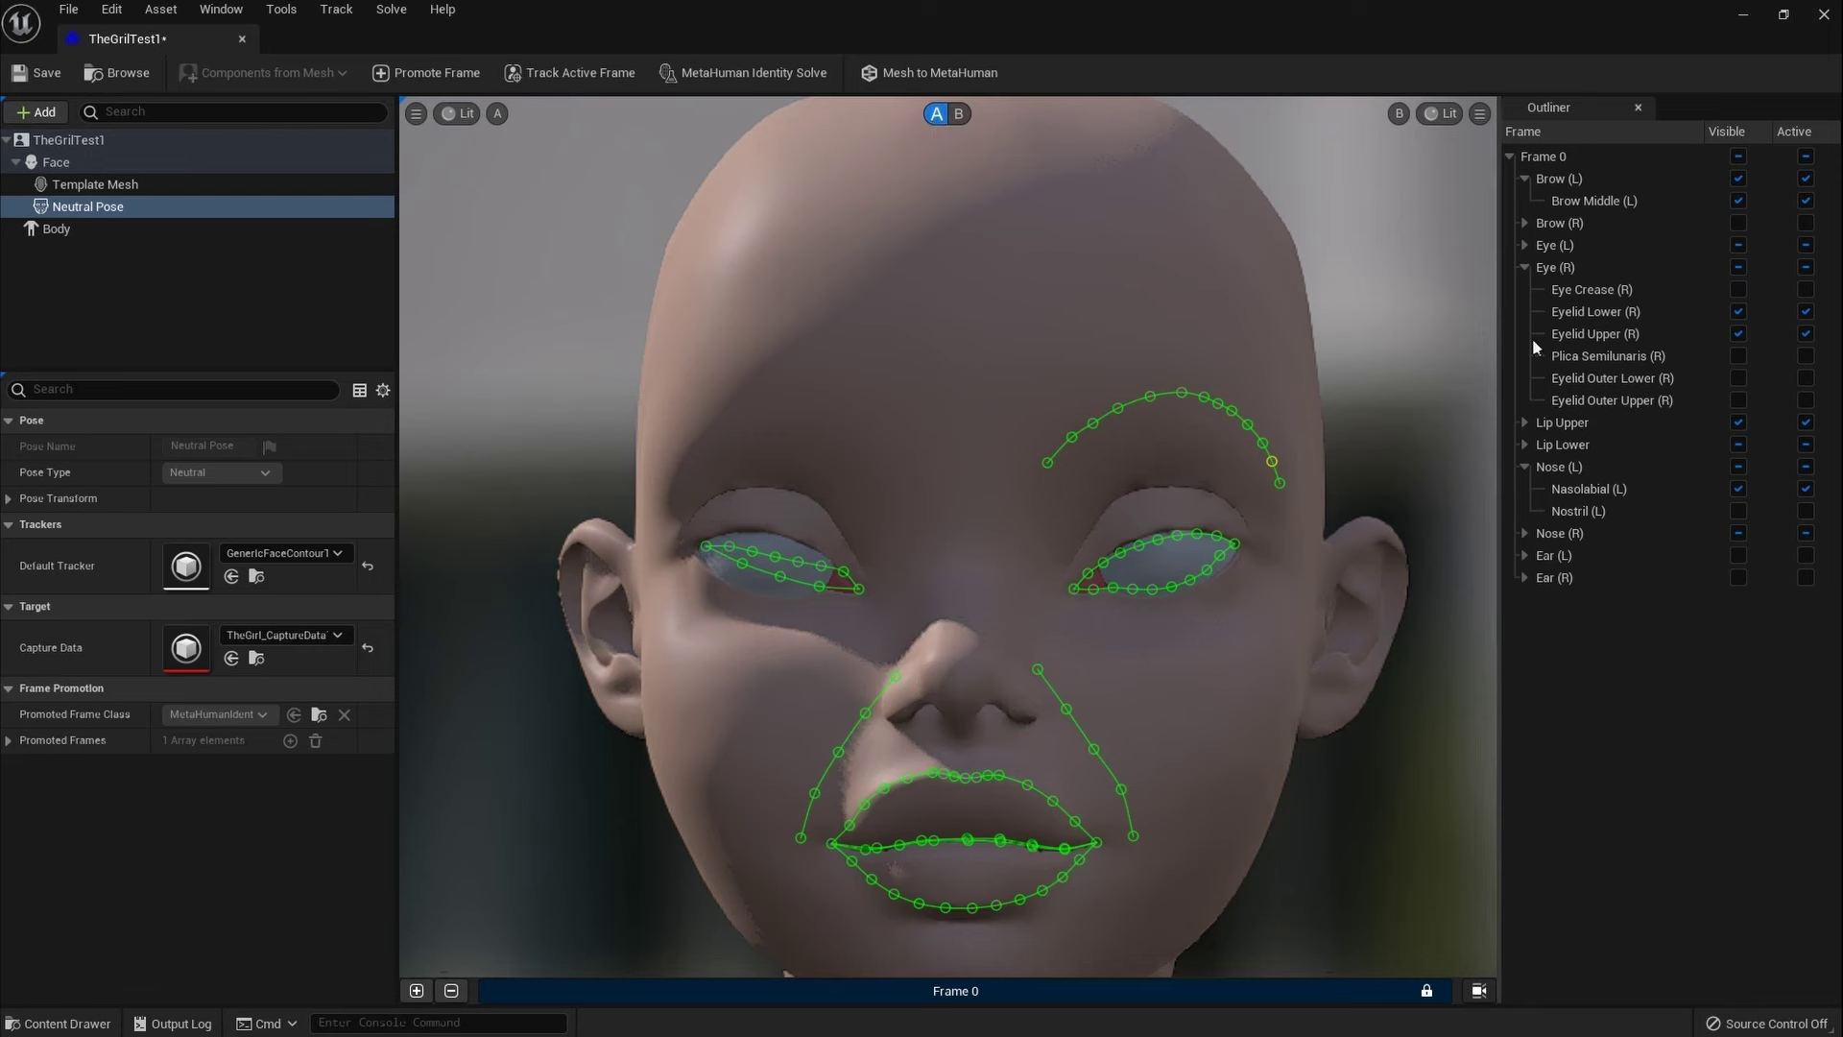
Step: Make the Brow Middle (R) curve visible and active, and raise the whole curve slightly
click(1523, 223)
click(1740, 245)
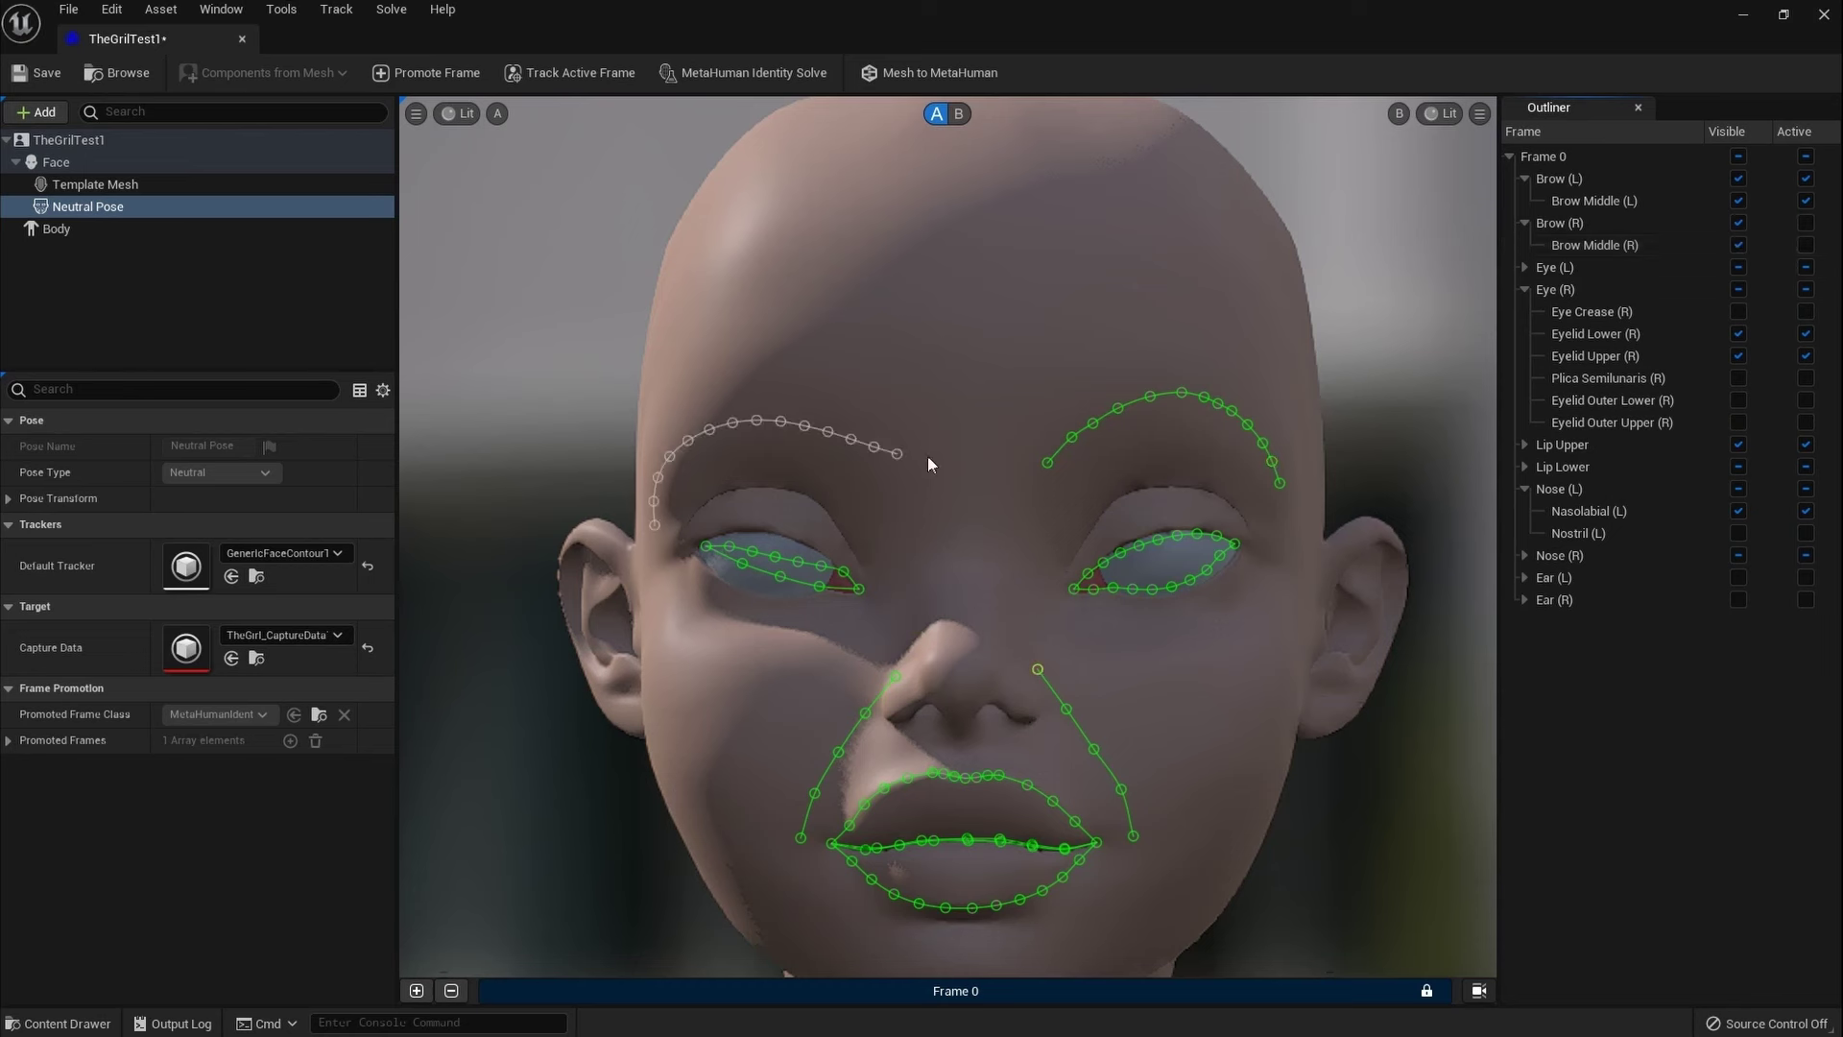
click(1806, 245)
click(743, 418)
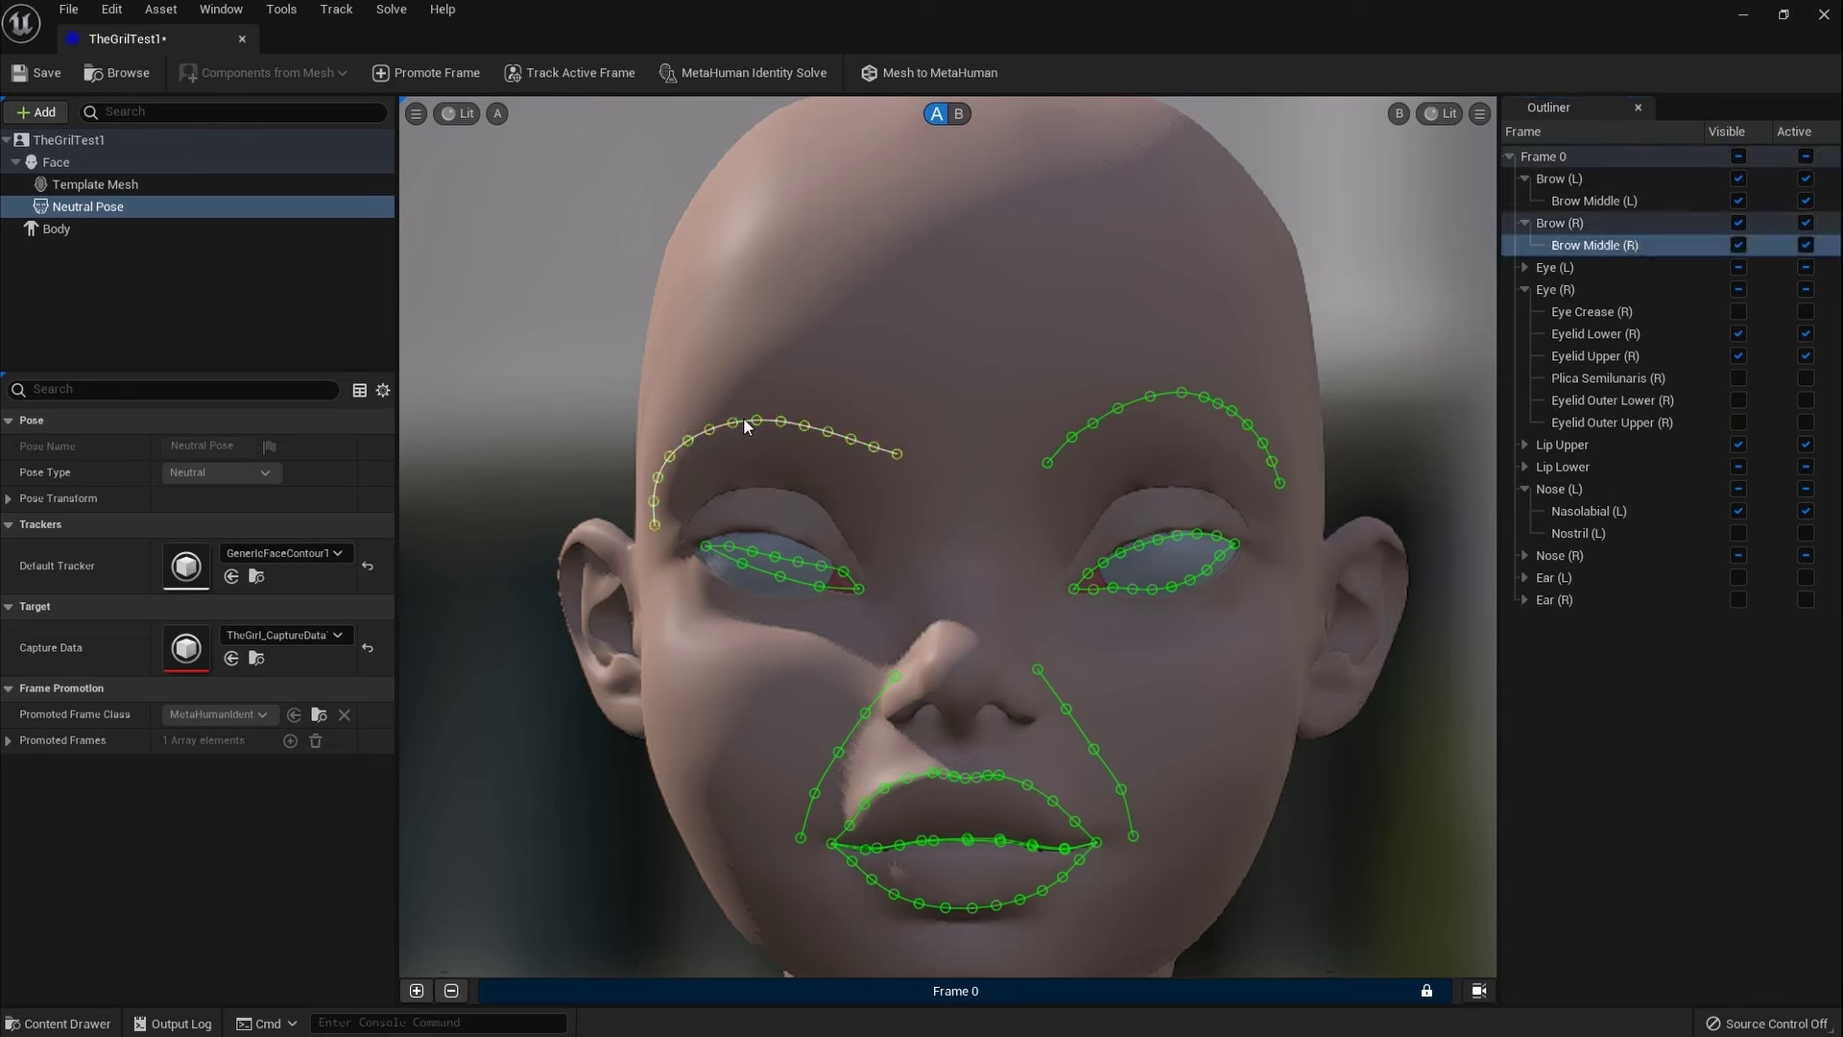
drag(743, 418, 745, 400)
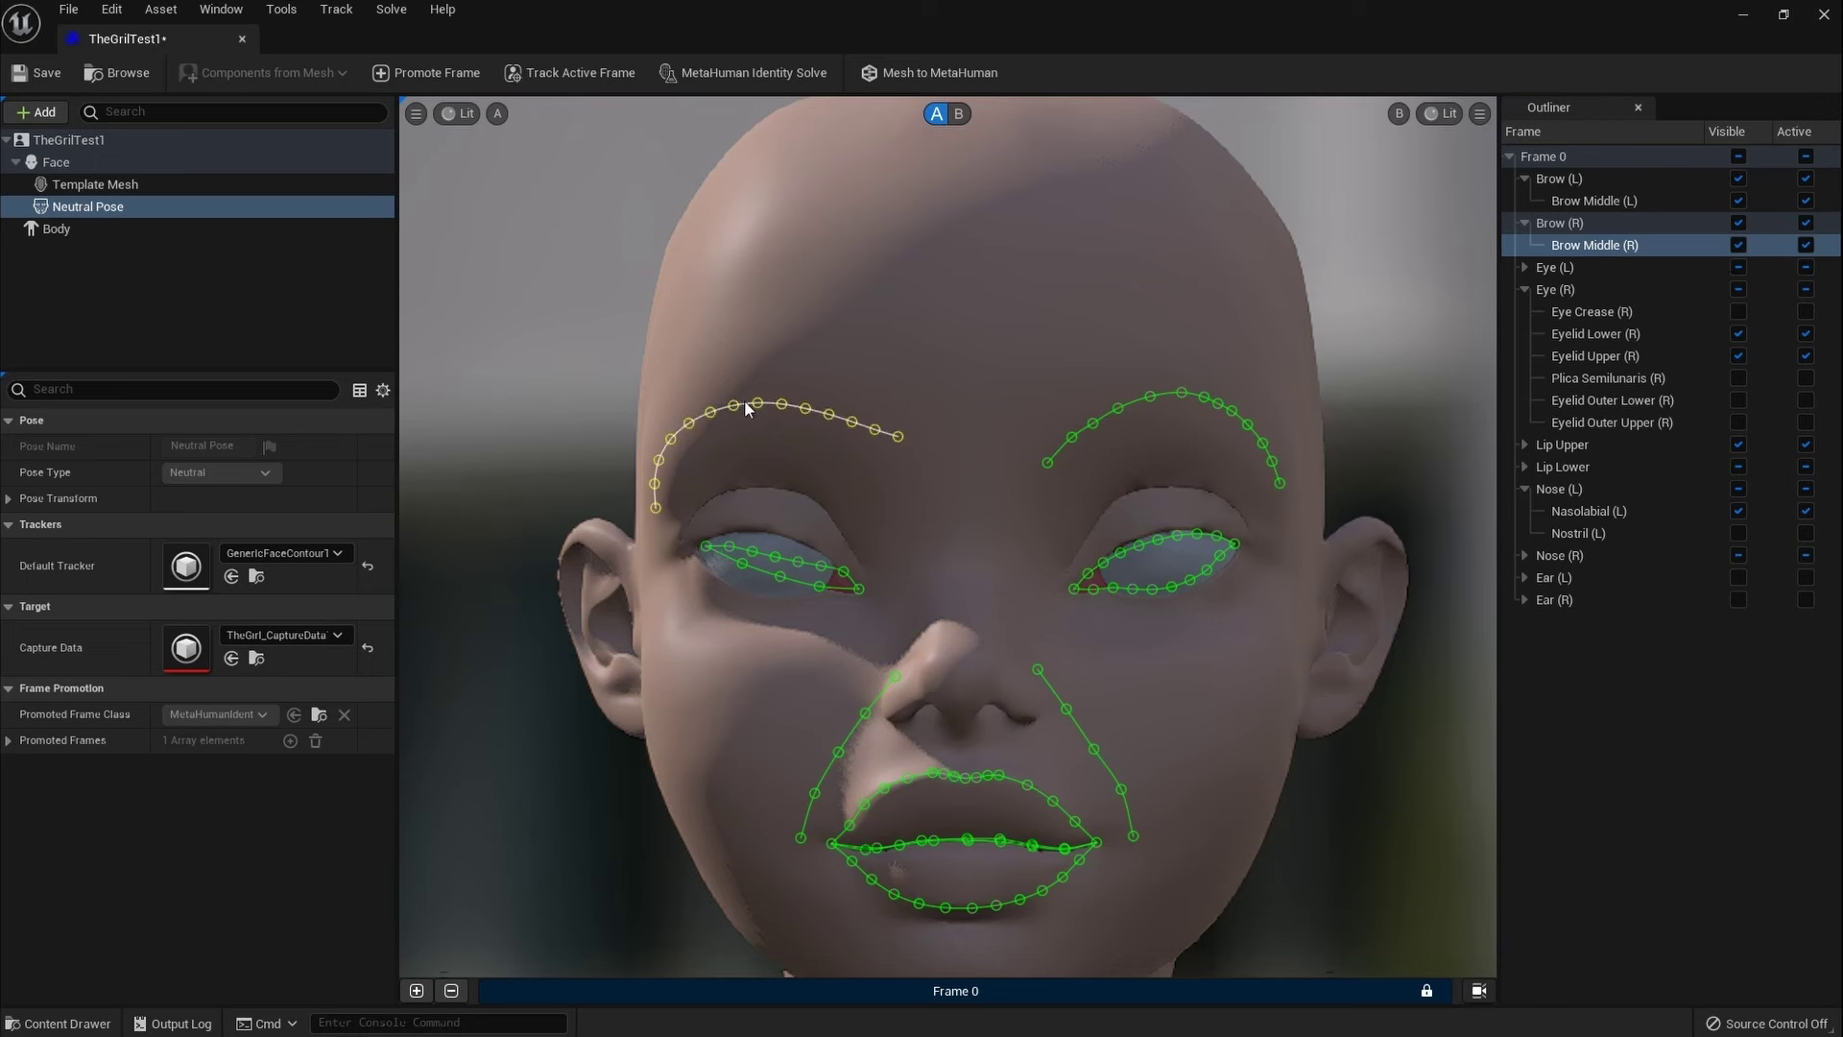
Step: Lower the inner end of the right brow curve and thin out its markers to about half
click(917, 448)
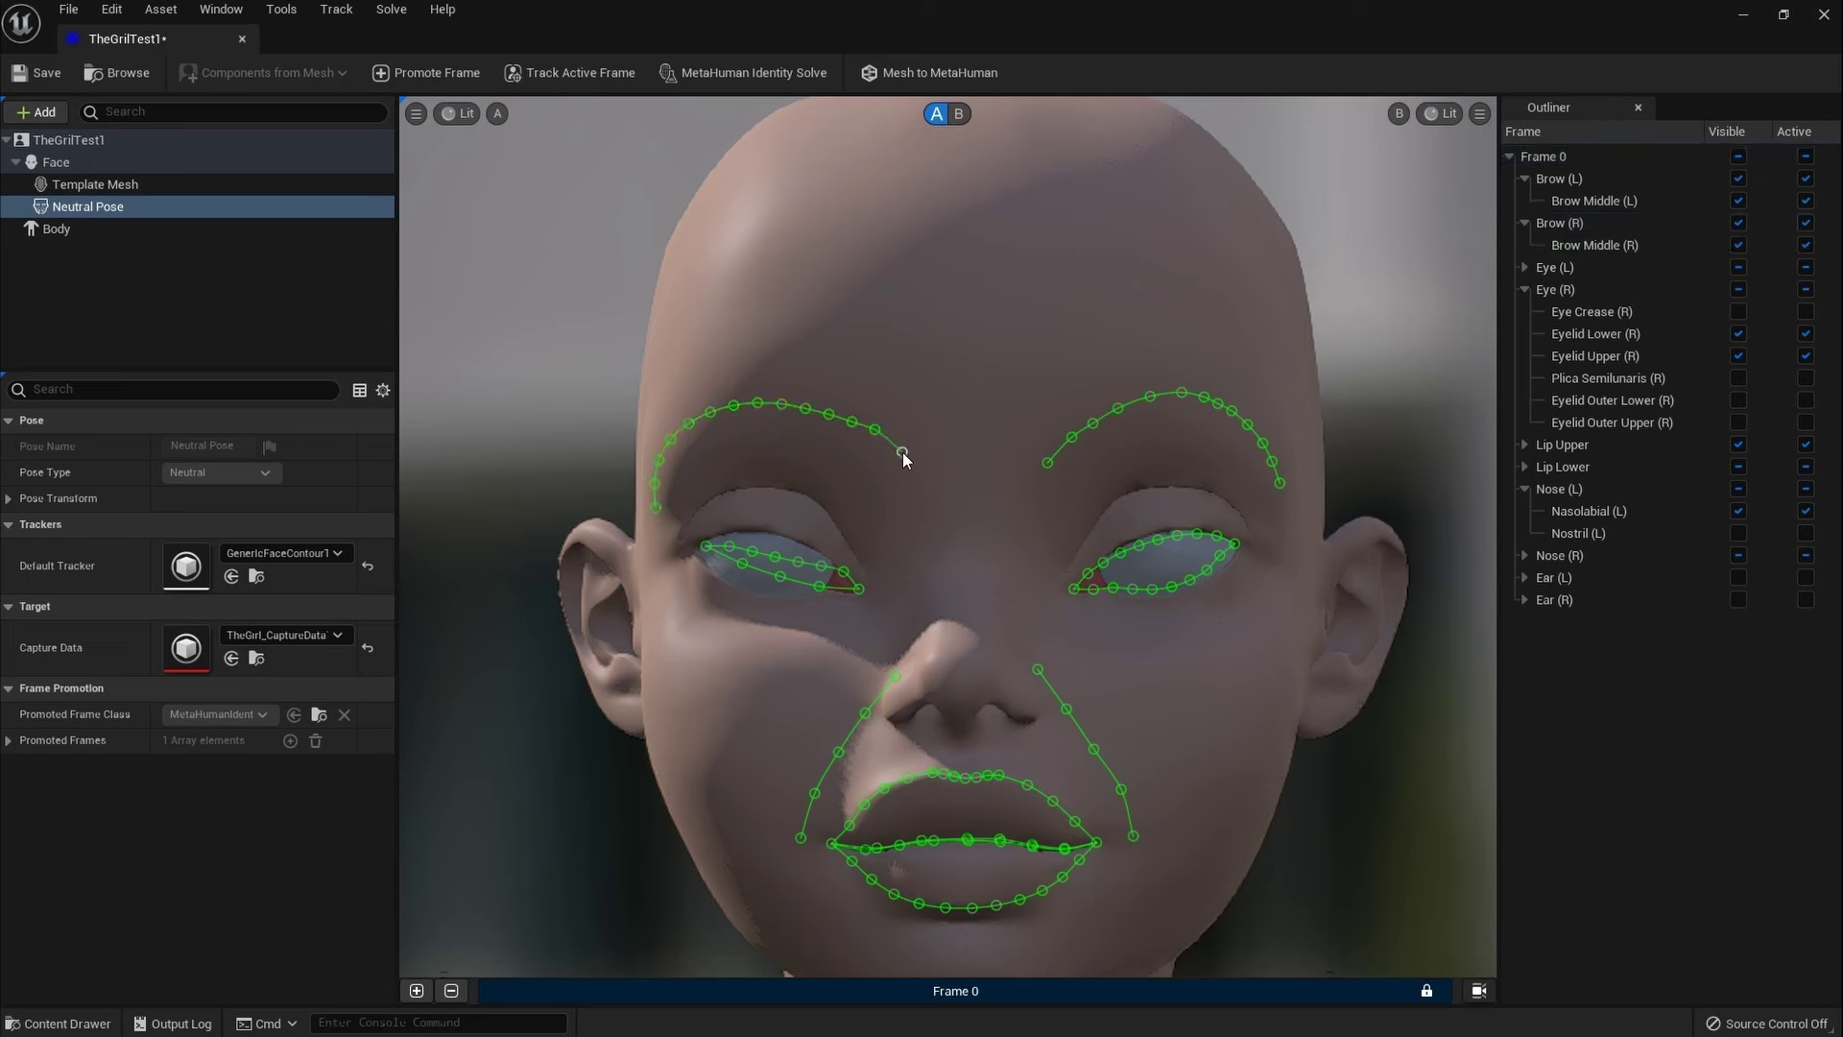
click(903, 454)
drag(655, 484, 658, 461)
click(807, 409)
click(875, 429)
drag(669, 442, 689, 423)
click(807, 409)
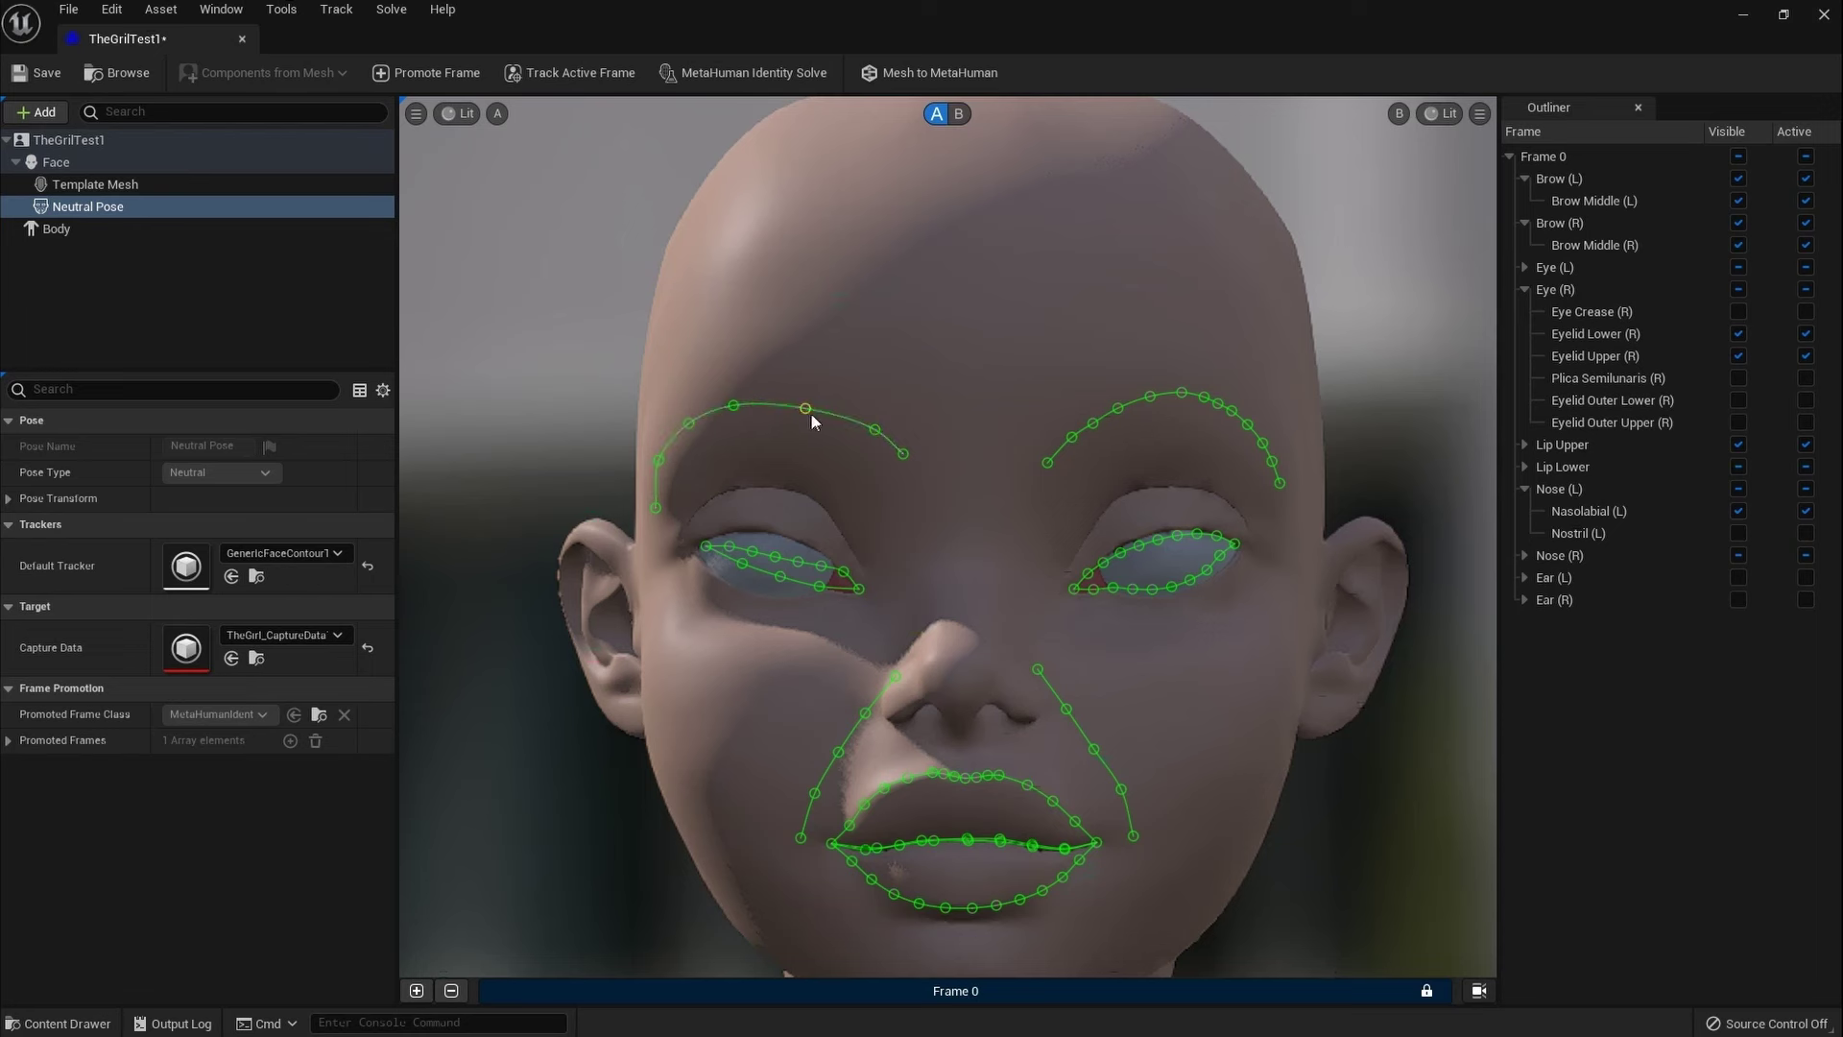
Step: Reshape the remaining right brow markers into a higher, rounder arch and raise the whole curve
click(689, 421)
click(689, 405)
drag(805, 408, 811, 405)
drag(903, 455, 896, 464)
drag(815, 404, 815, 405)
drag(743, 397, 754, 395)
drag(903, 471, 908, 472)
drag(793, 398, 795, 386)
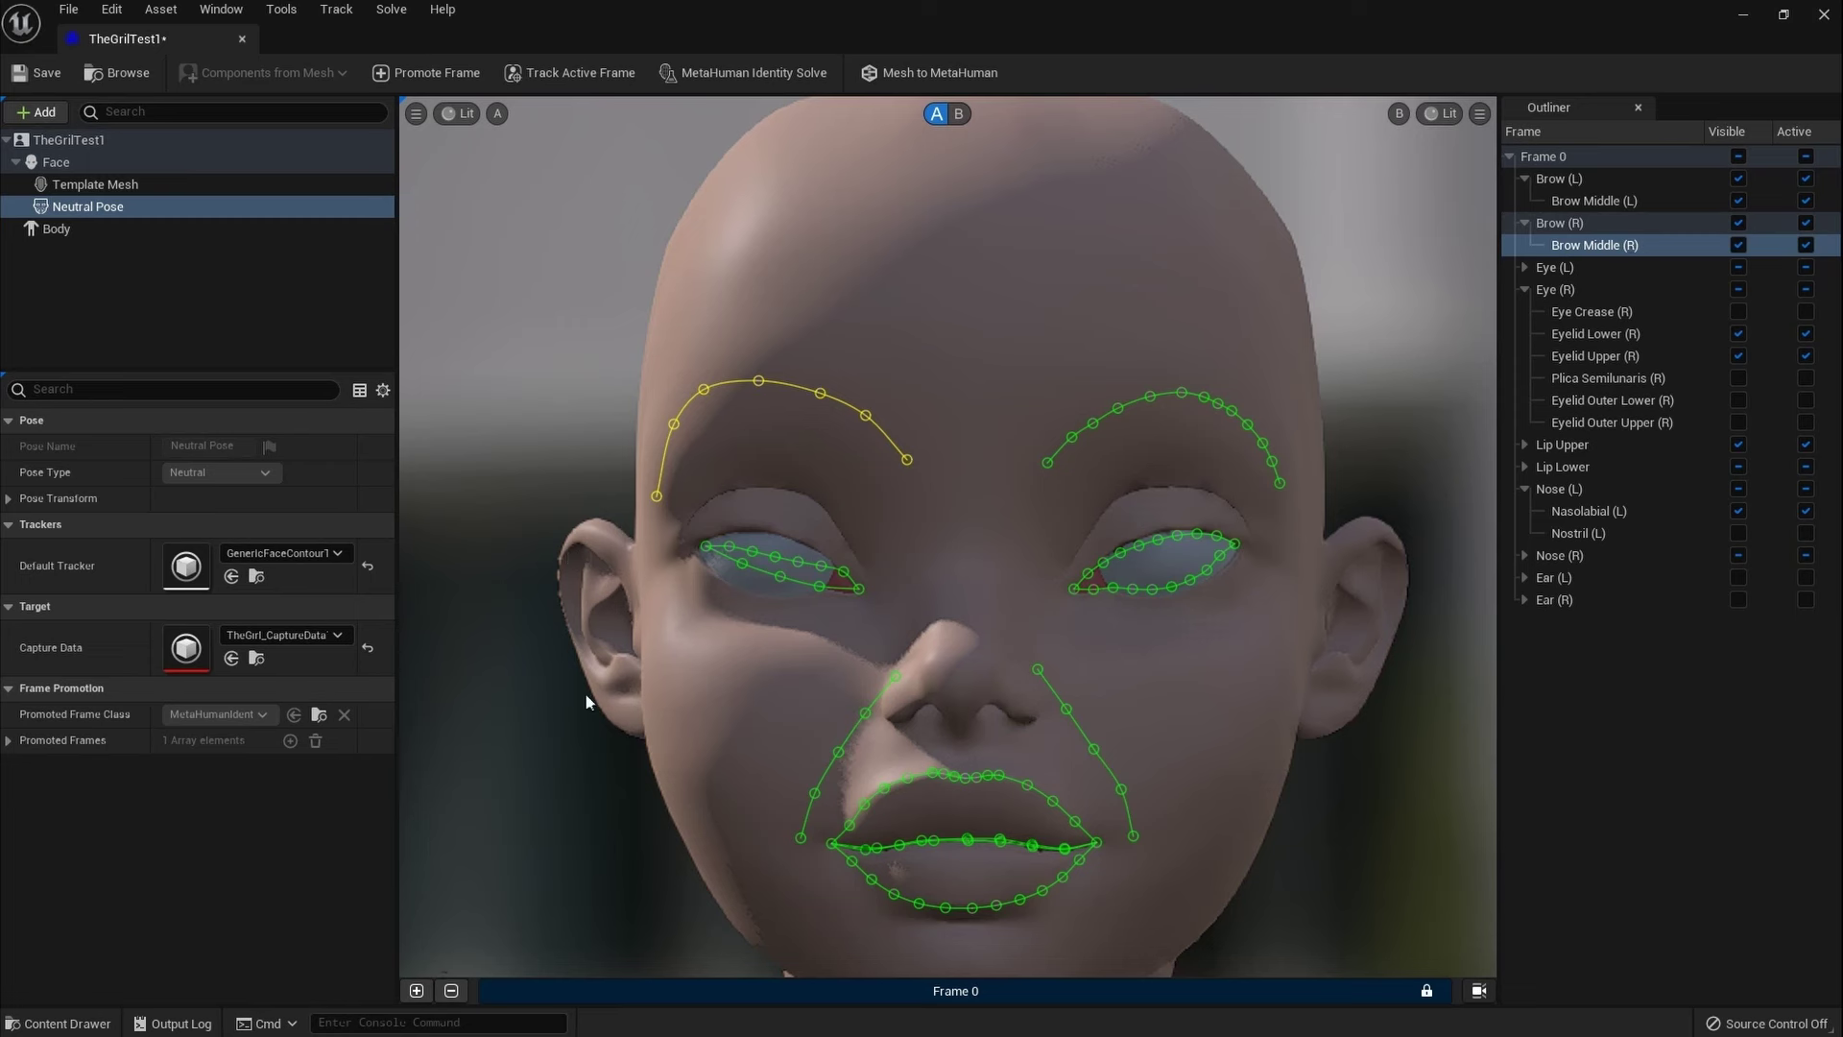
Step: Shift the whole right brow curve in small moves to line it up with the left brow curve
drag(906, 459, 911, 460)
click(917, 470)
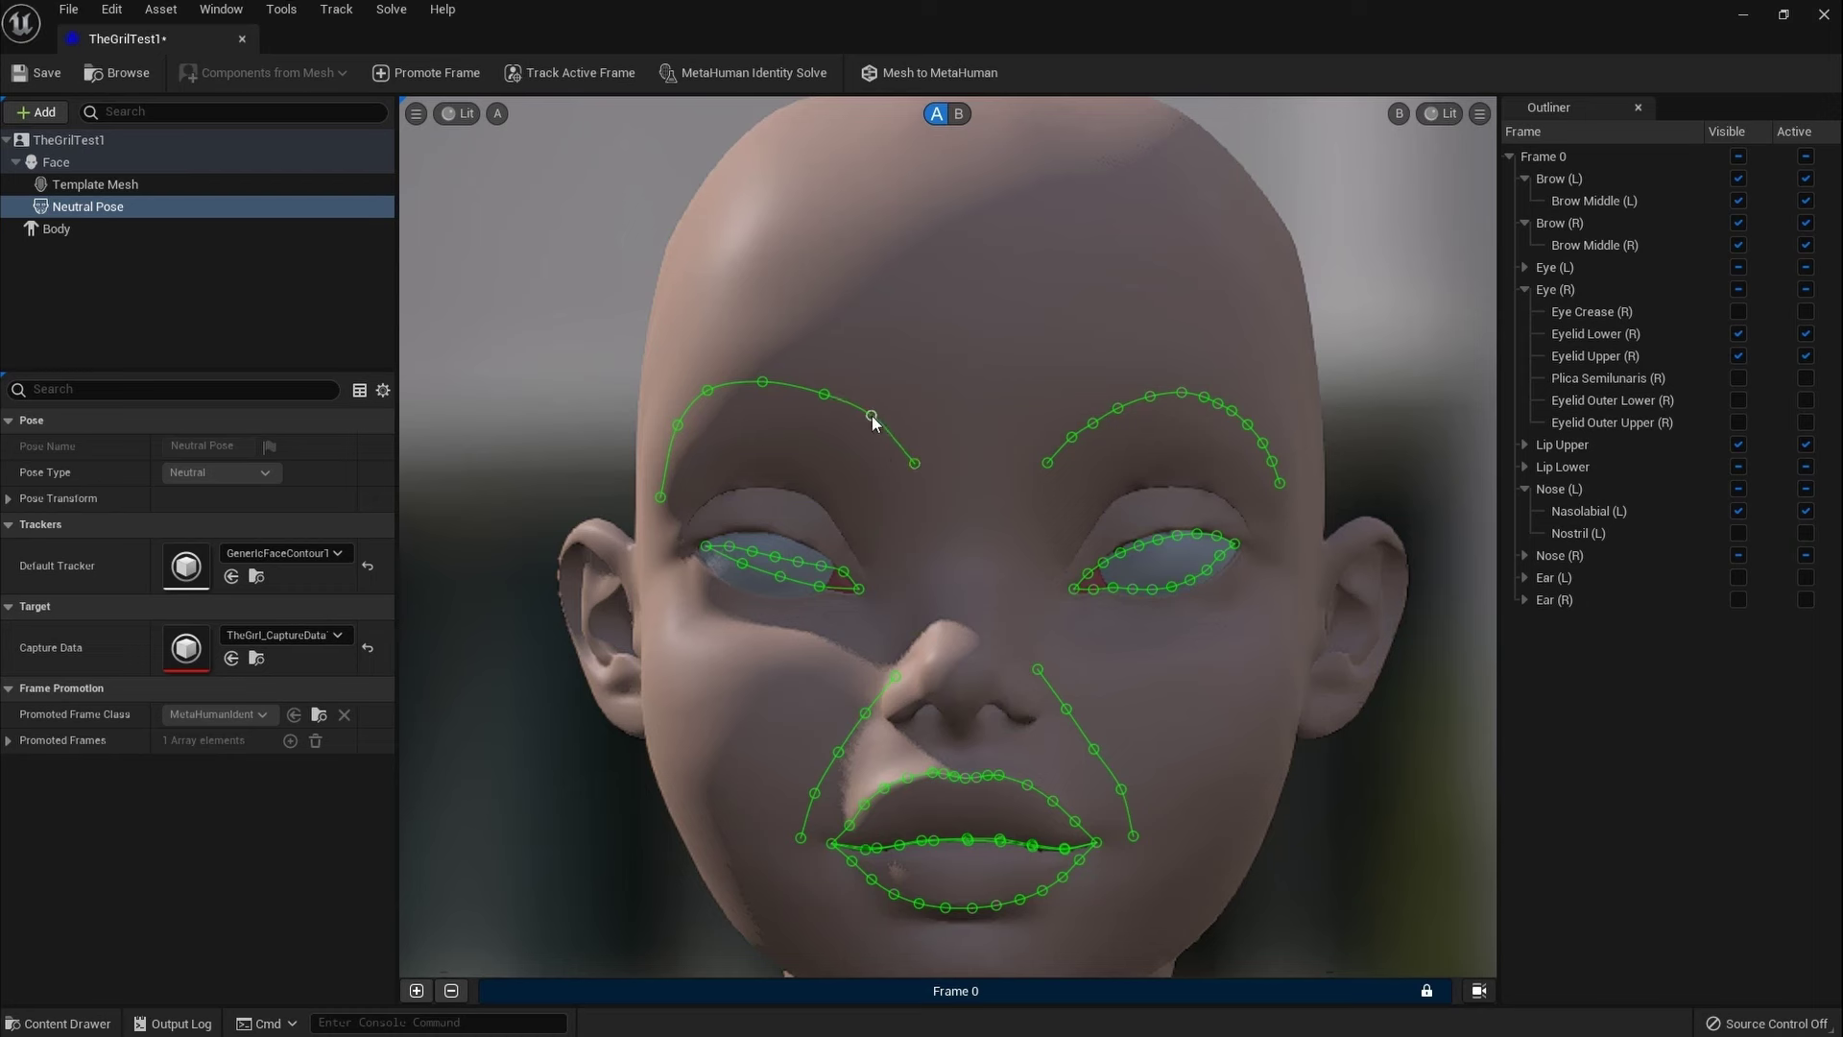
click(826, 391)
drag(791, 380, 780, 390)
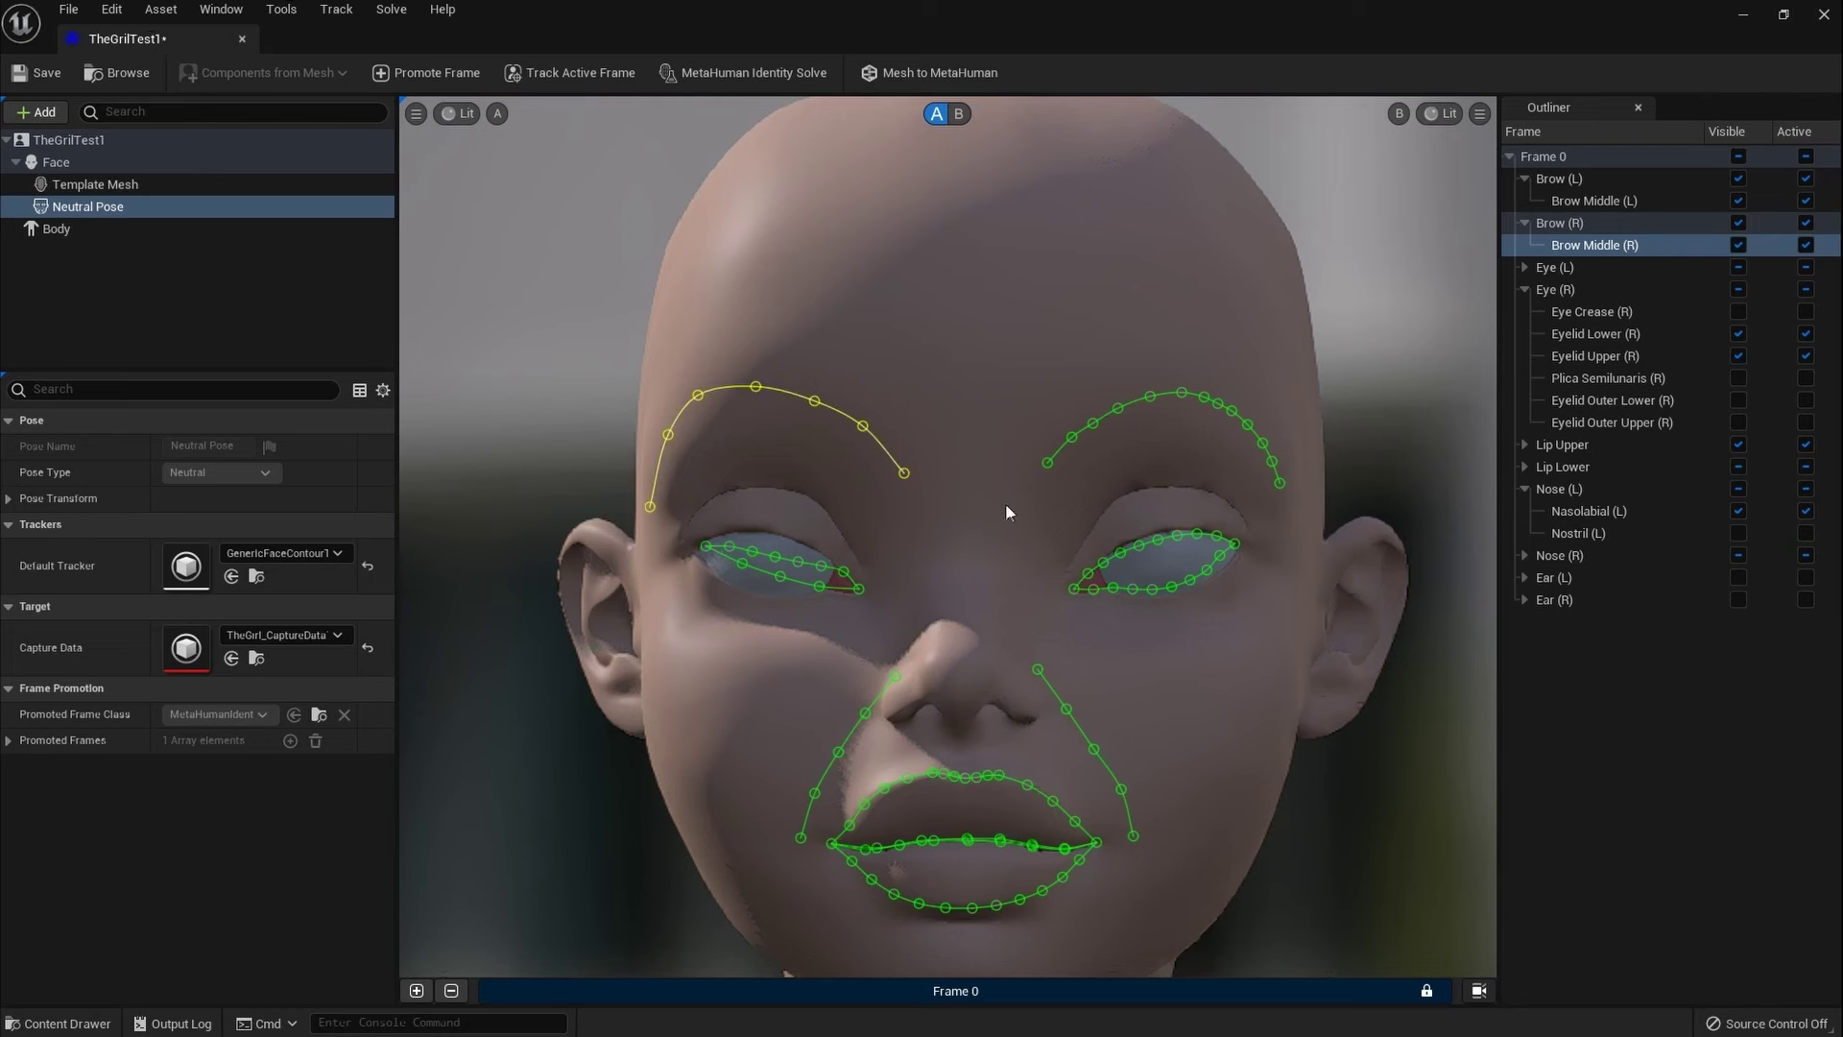
click(1056, 510)
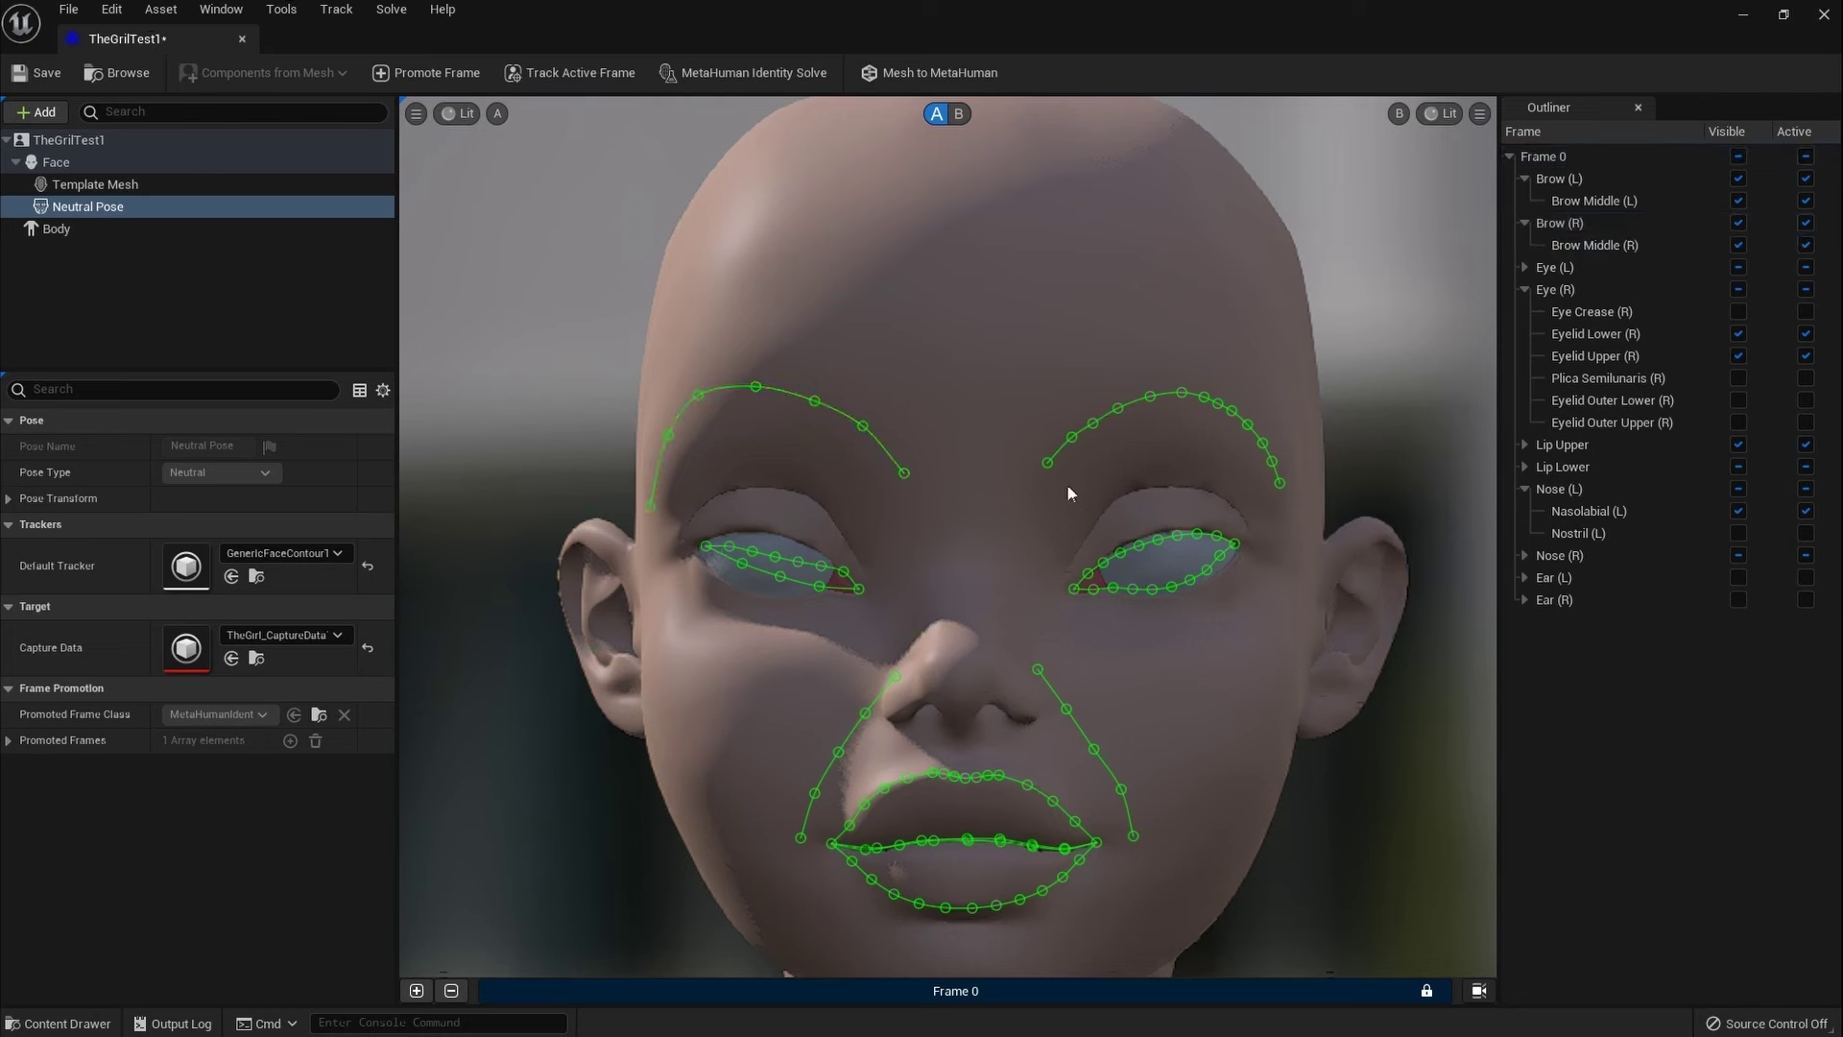
drag(784, 389, 791, 388)
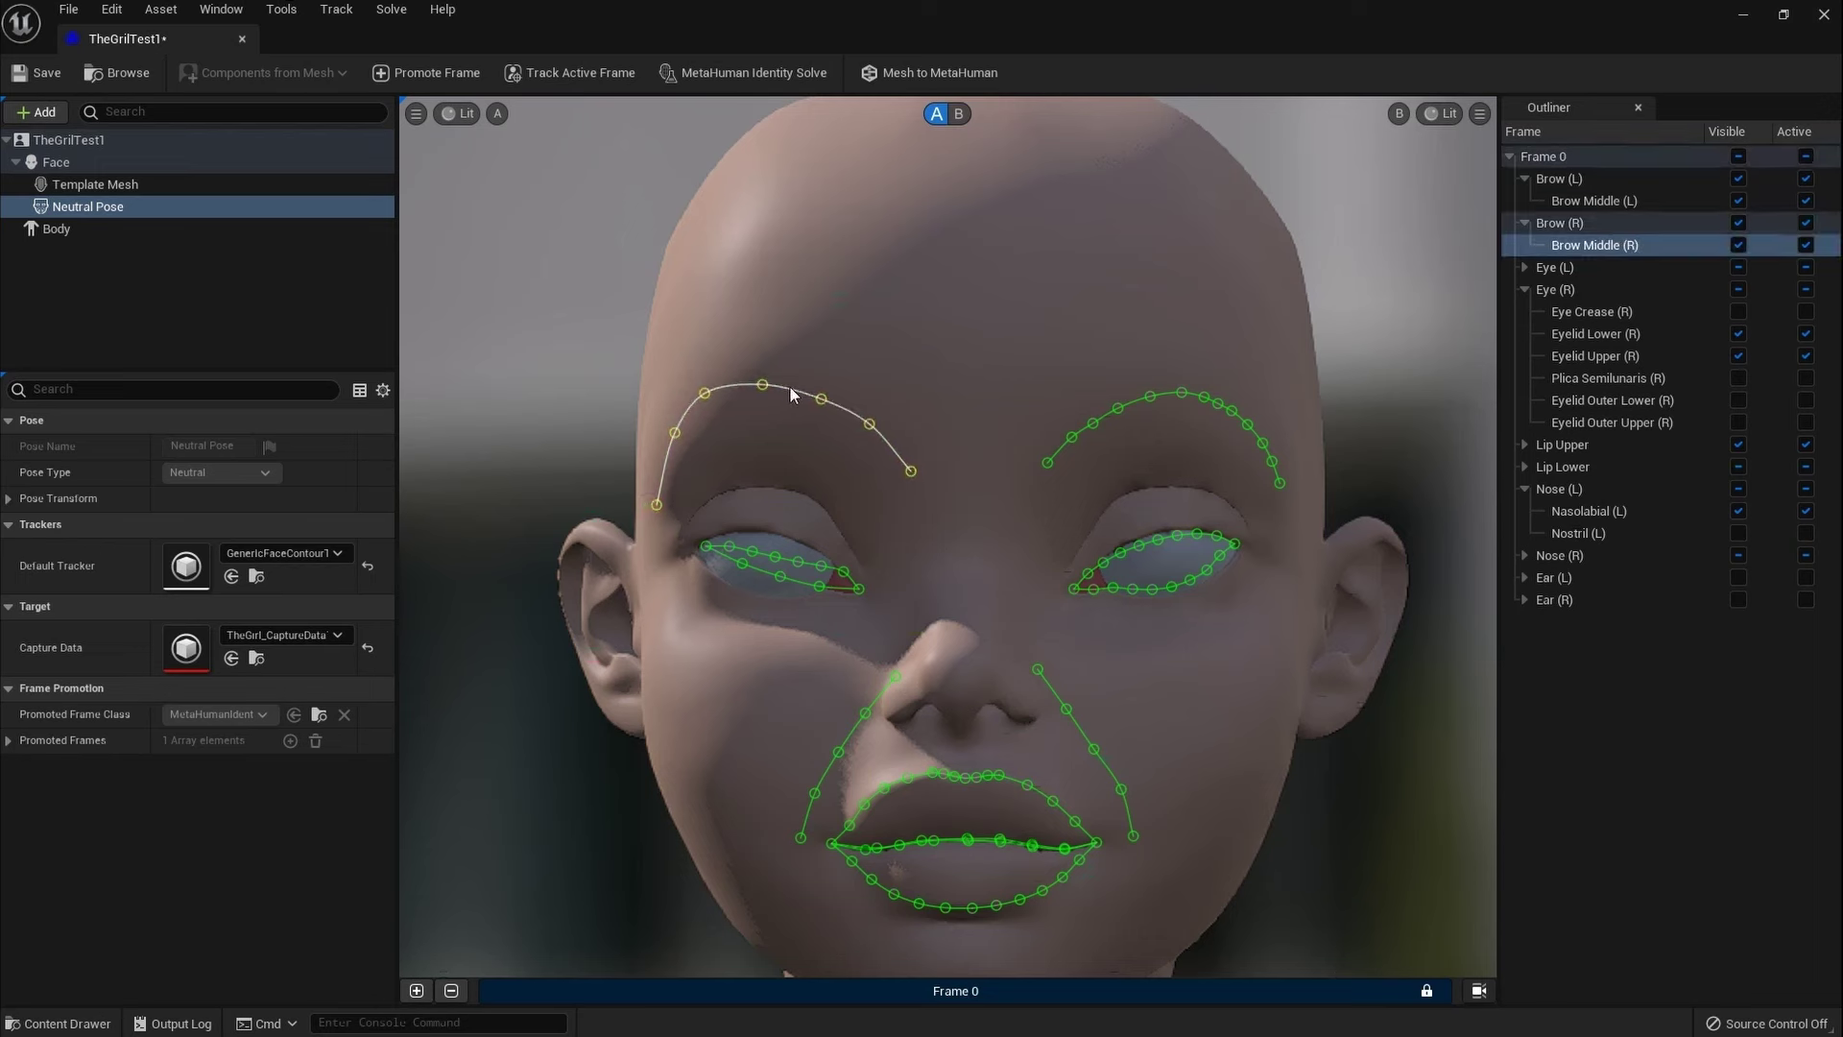
Step: Fine-tune individual right brow markers along the arch and lower the inner end slightly toward the nose bridge
click(724, 405)
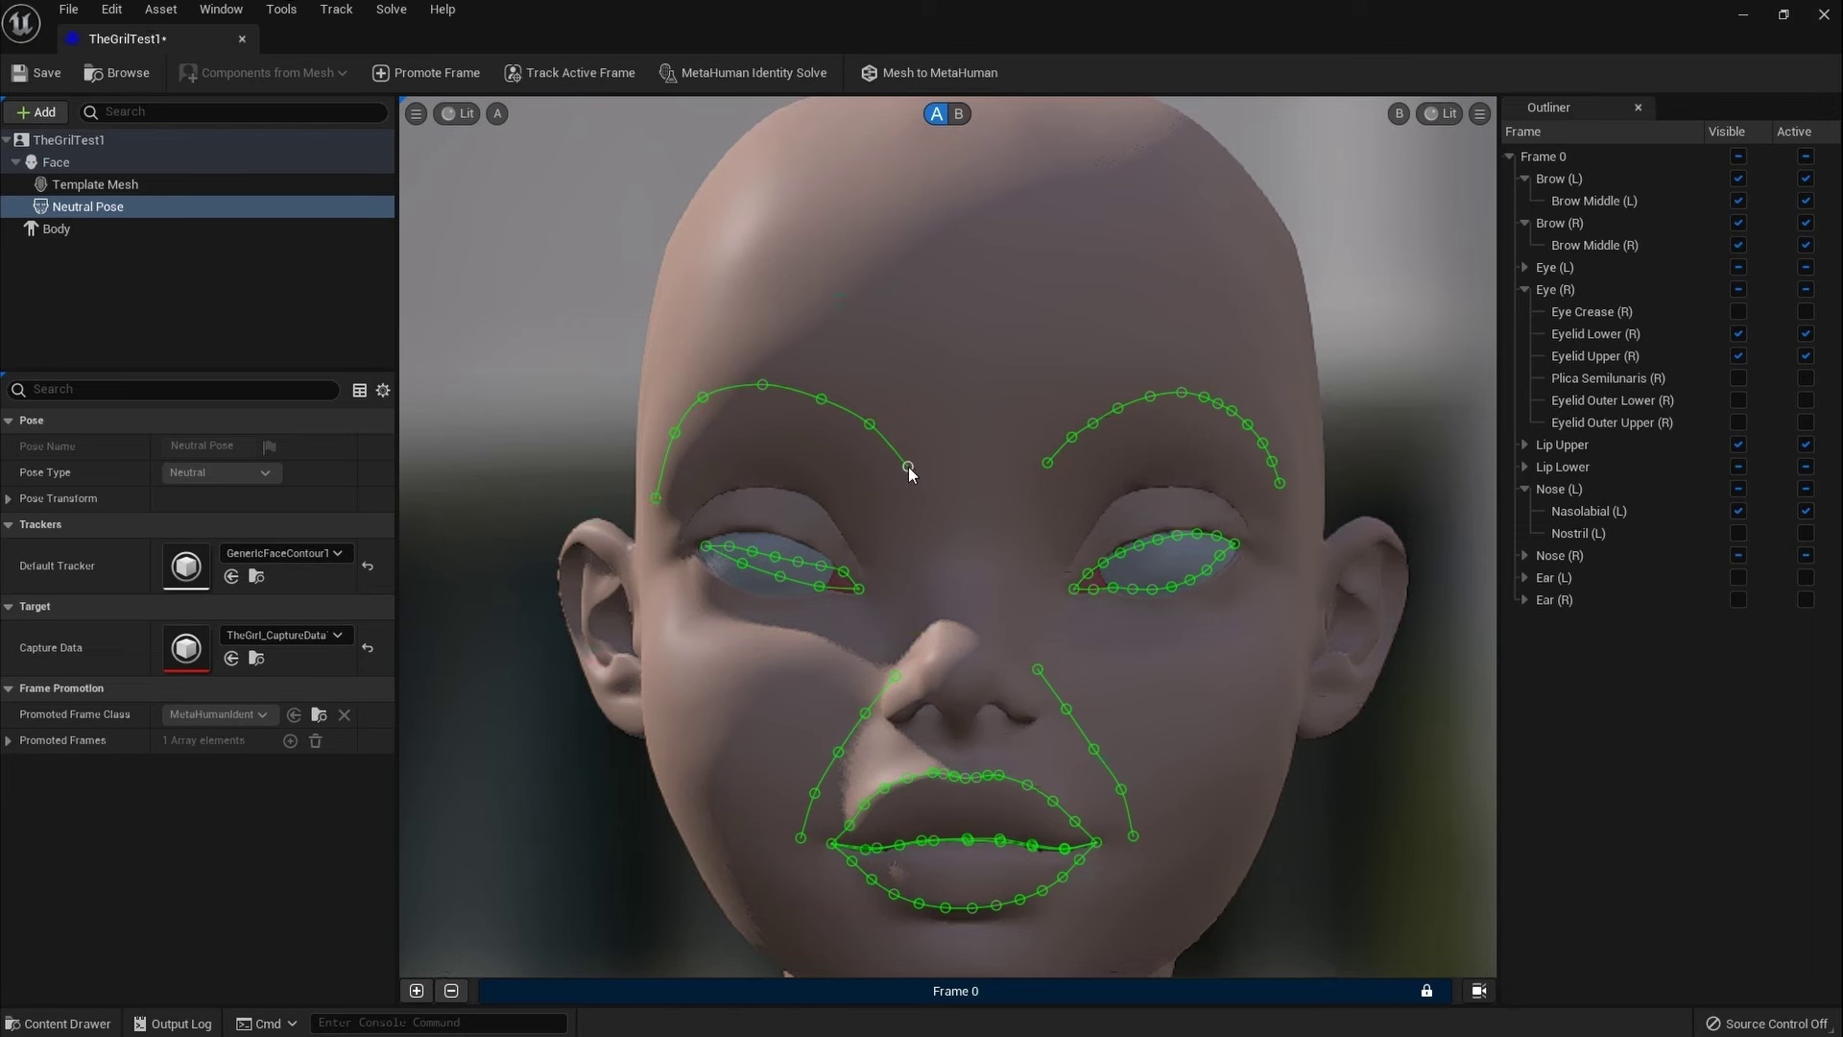
click(867, 420)
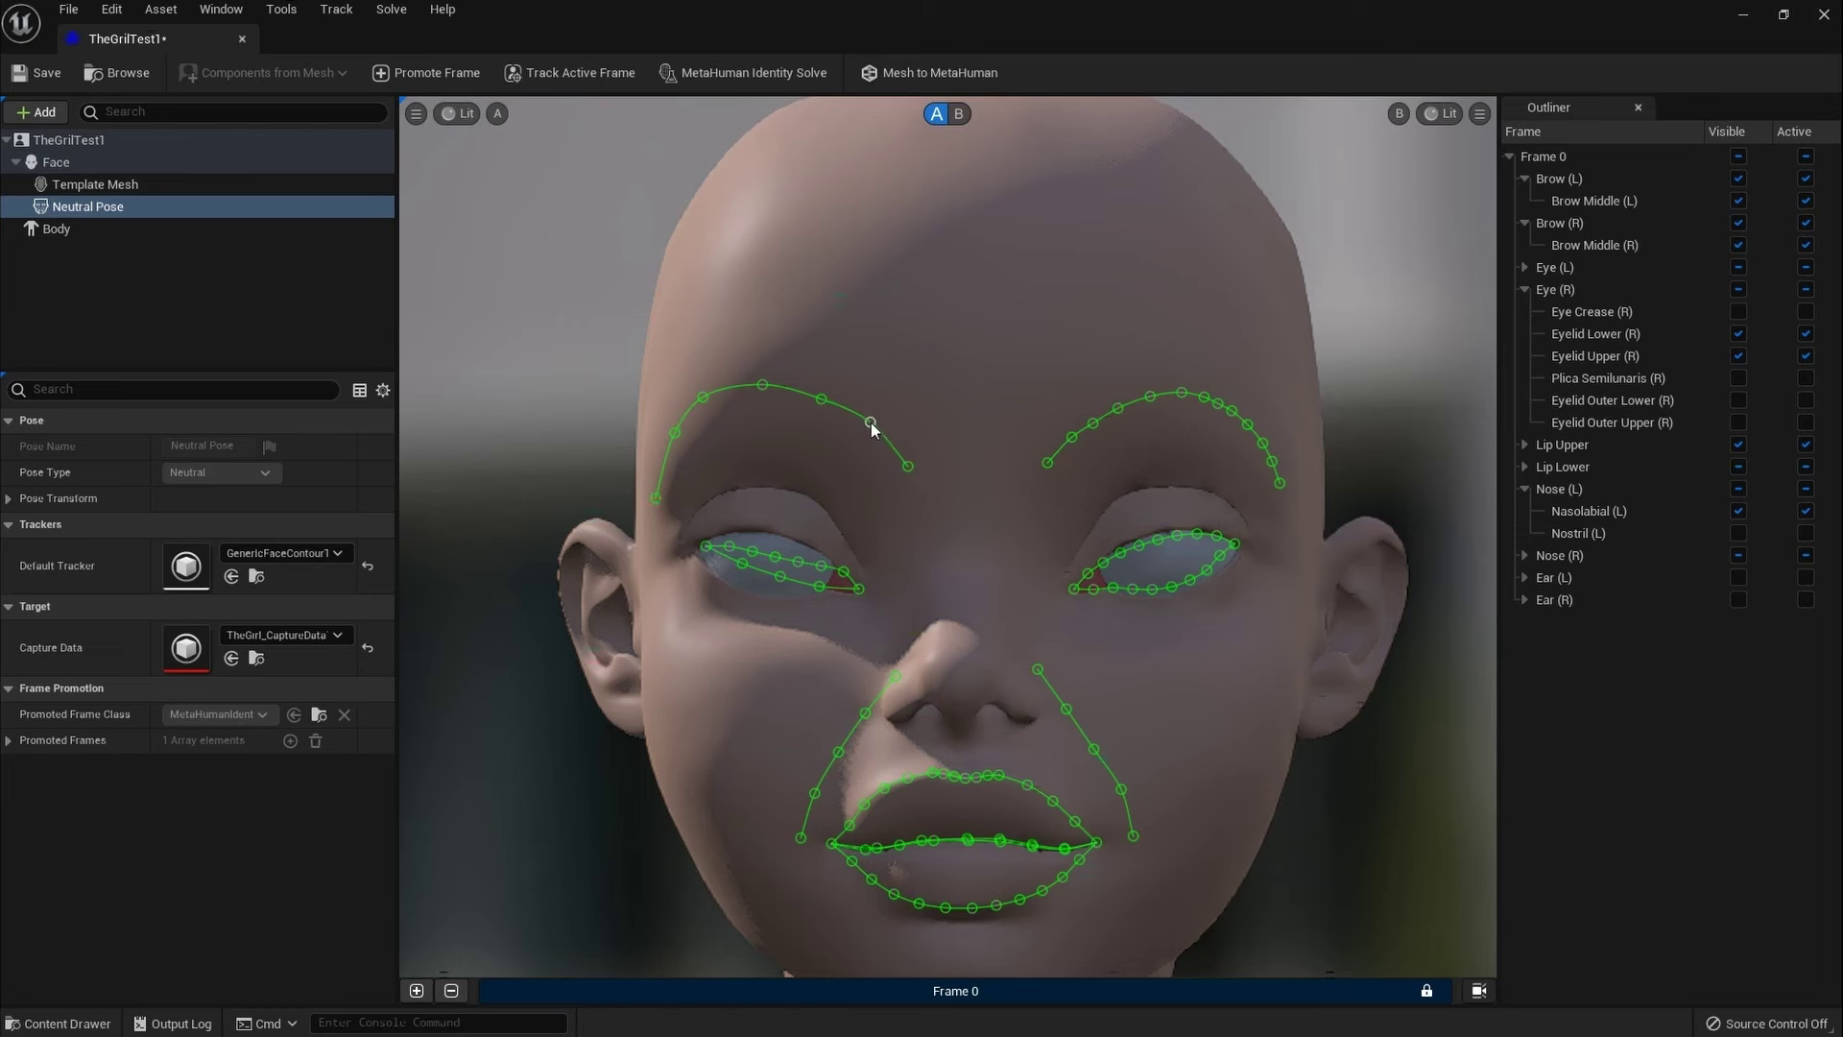
click(758, 382)
drag(908, 468, 902, 474)
Step: Solve the MetaHuman Identity again with the right brow included and check the result in view B
click(758, 74)
click(959, 114)
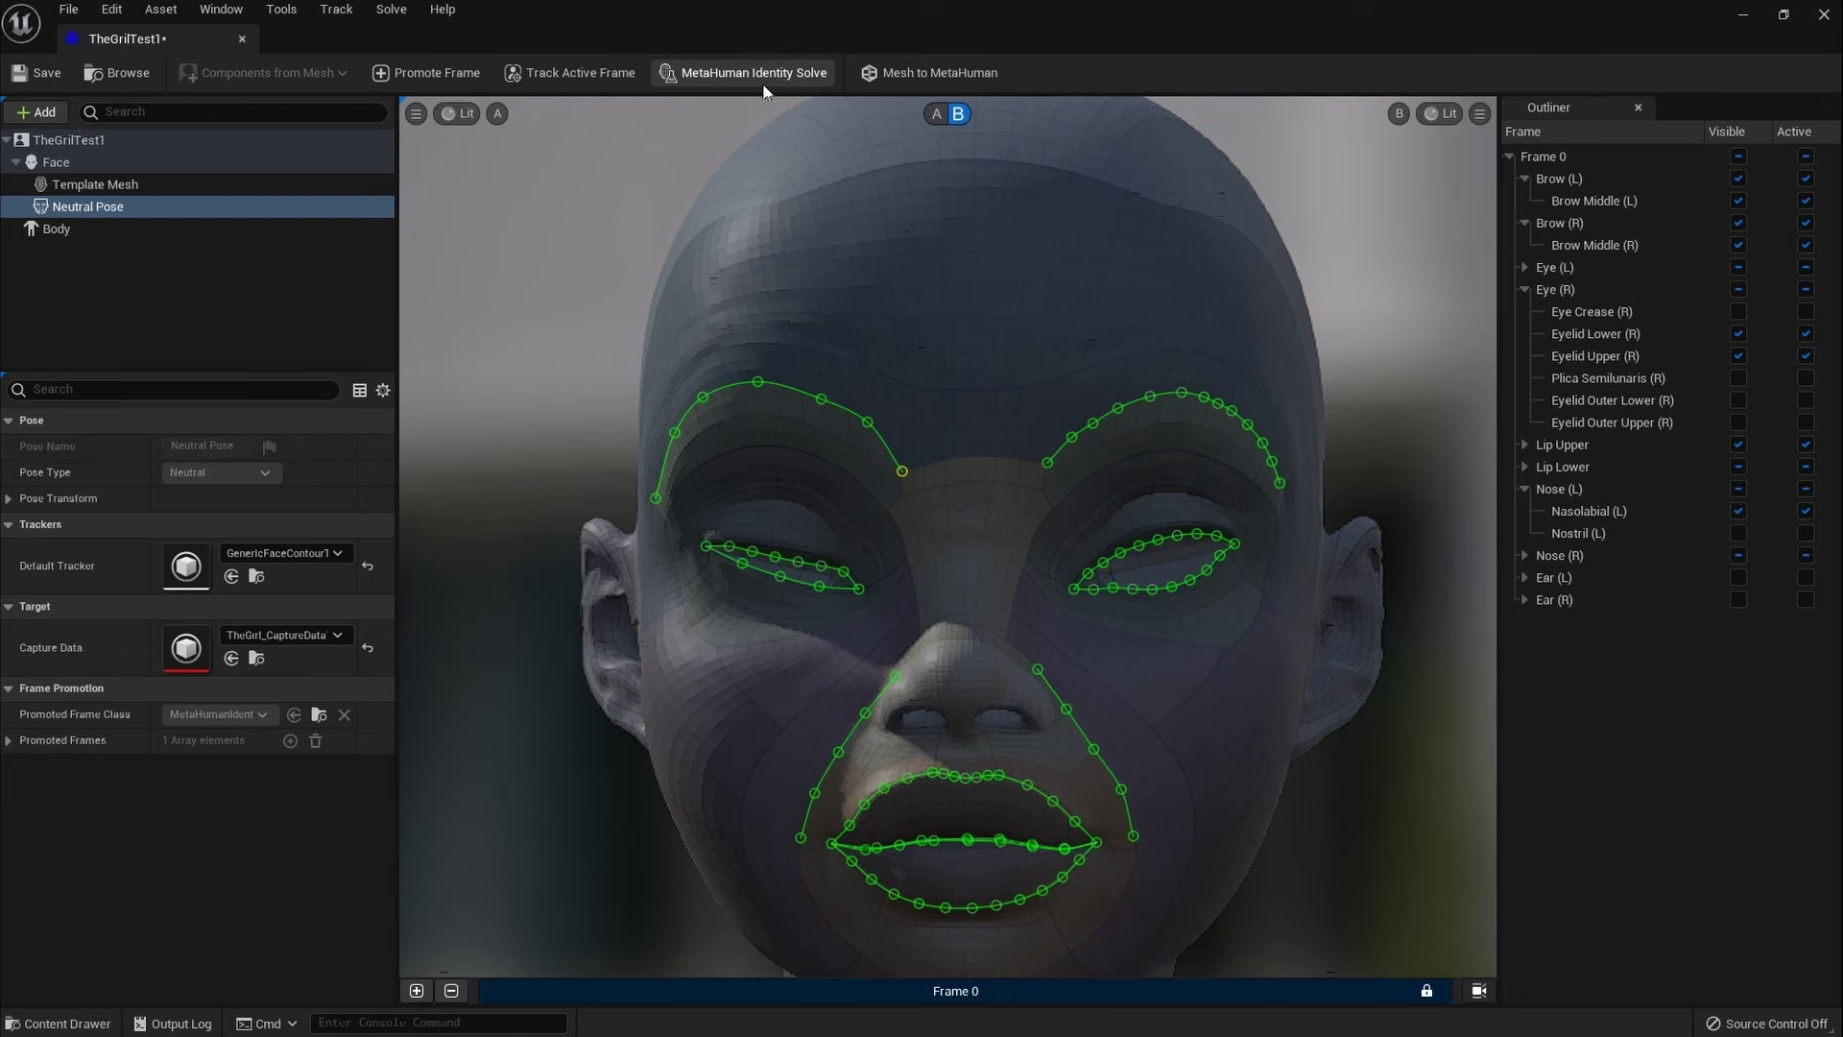
click(935, 115)
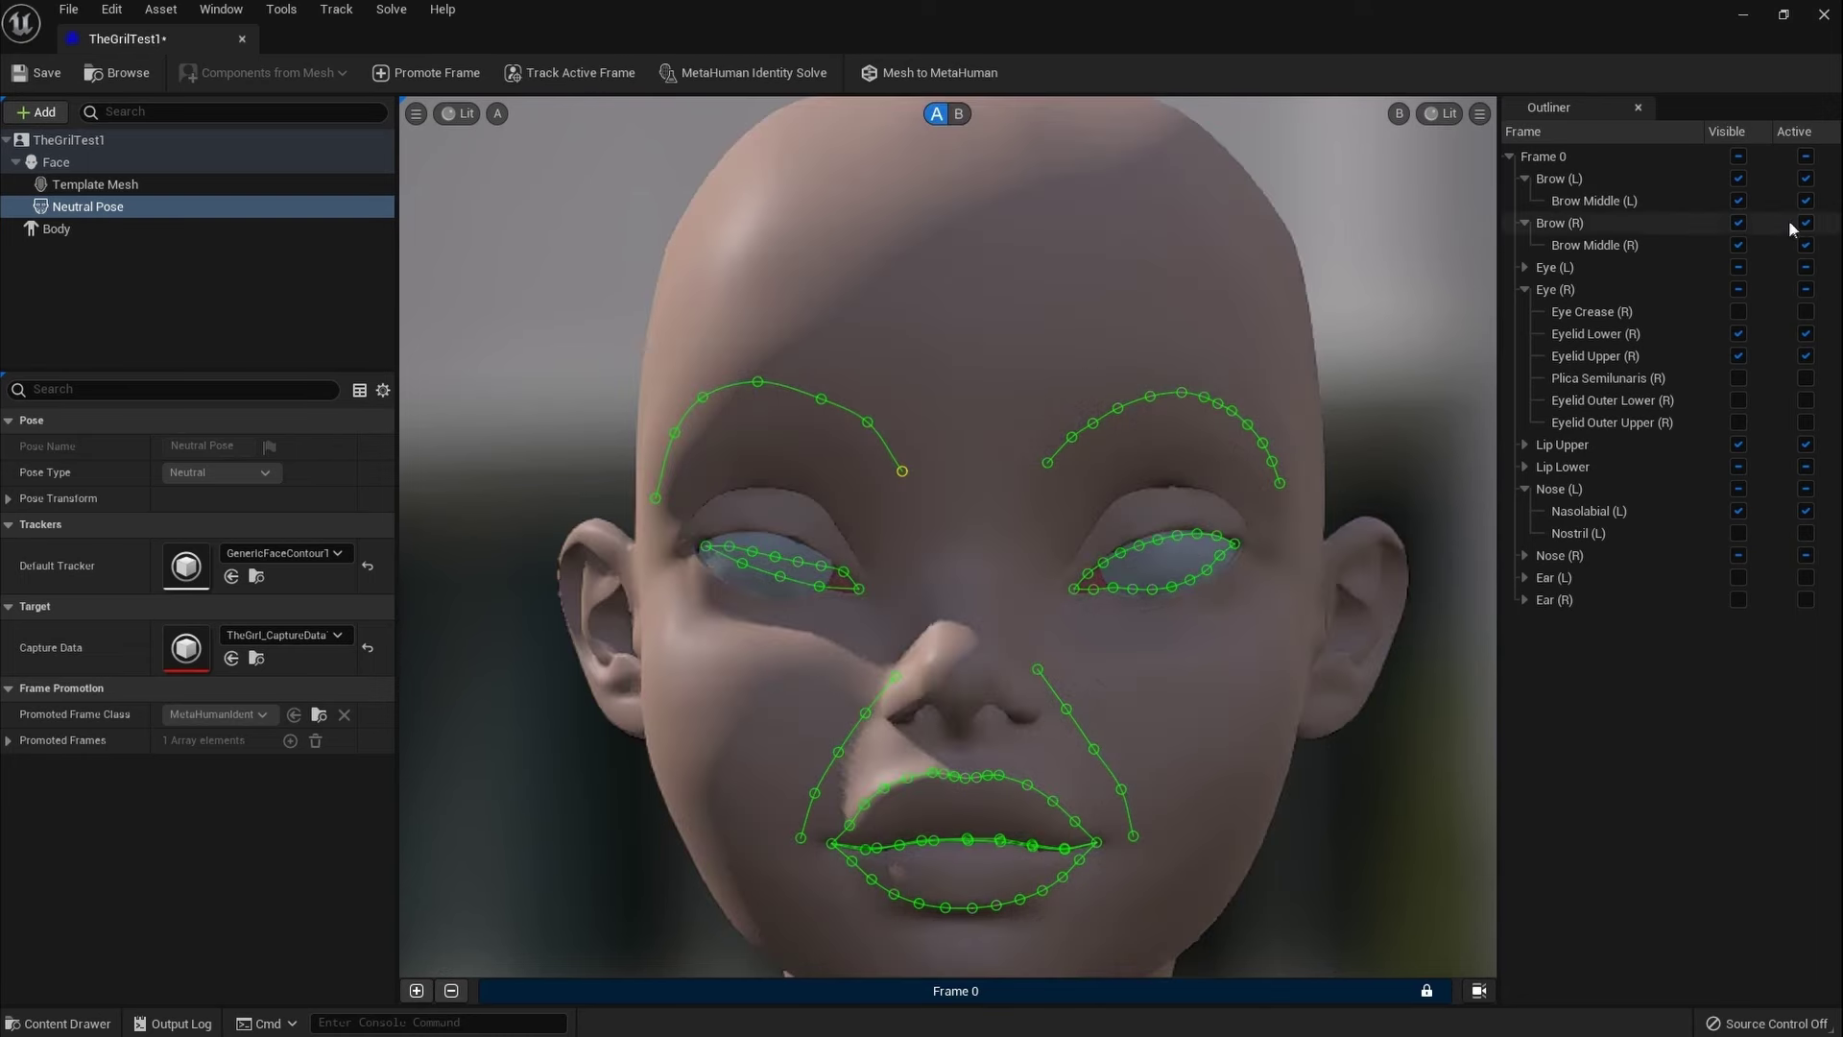
Step: Make the Eye Crease (L) curve visible and raise it onto the fold above the left eye
click(1524, 267)
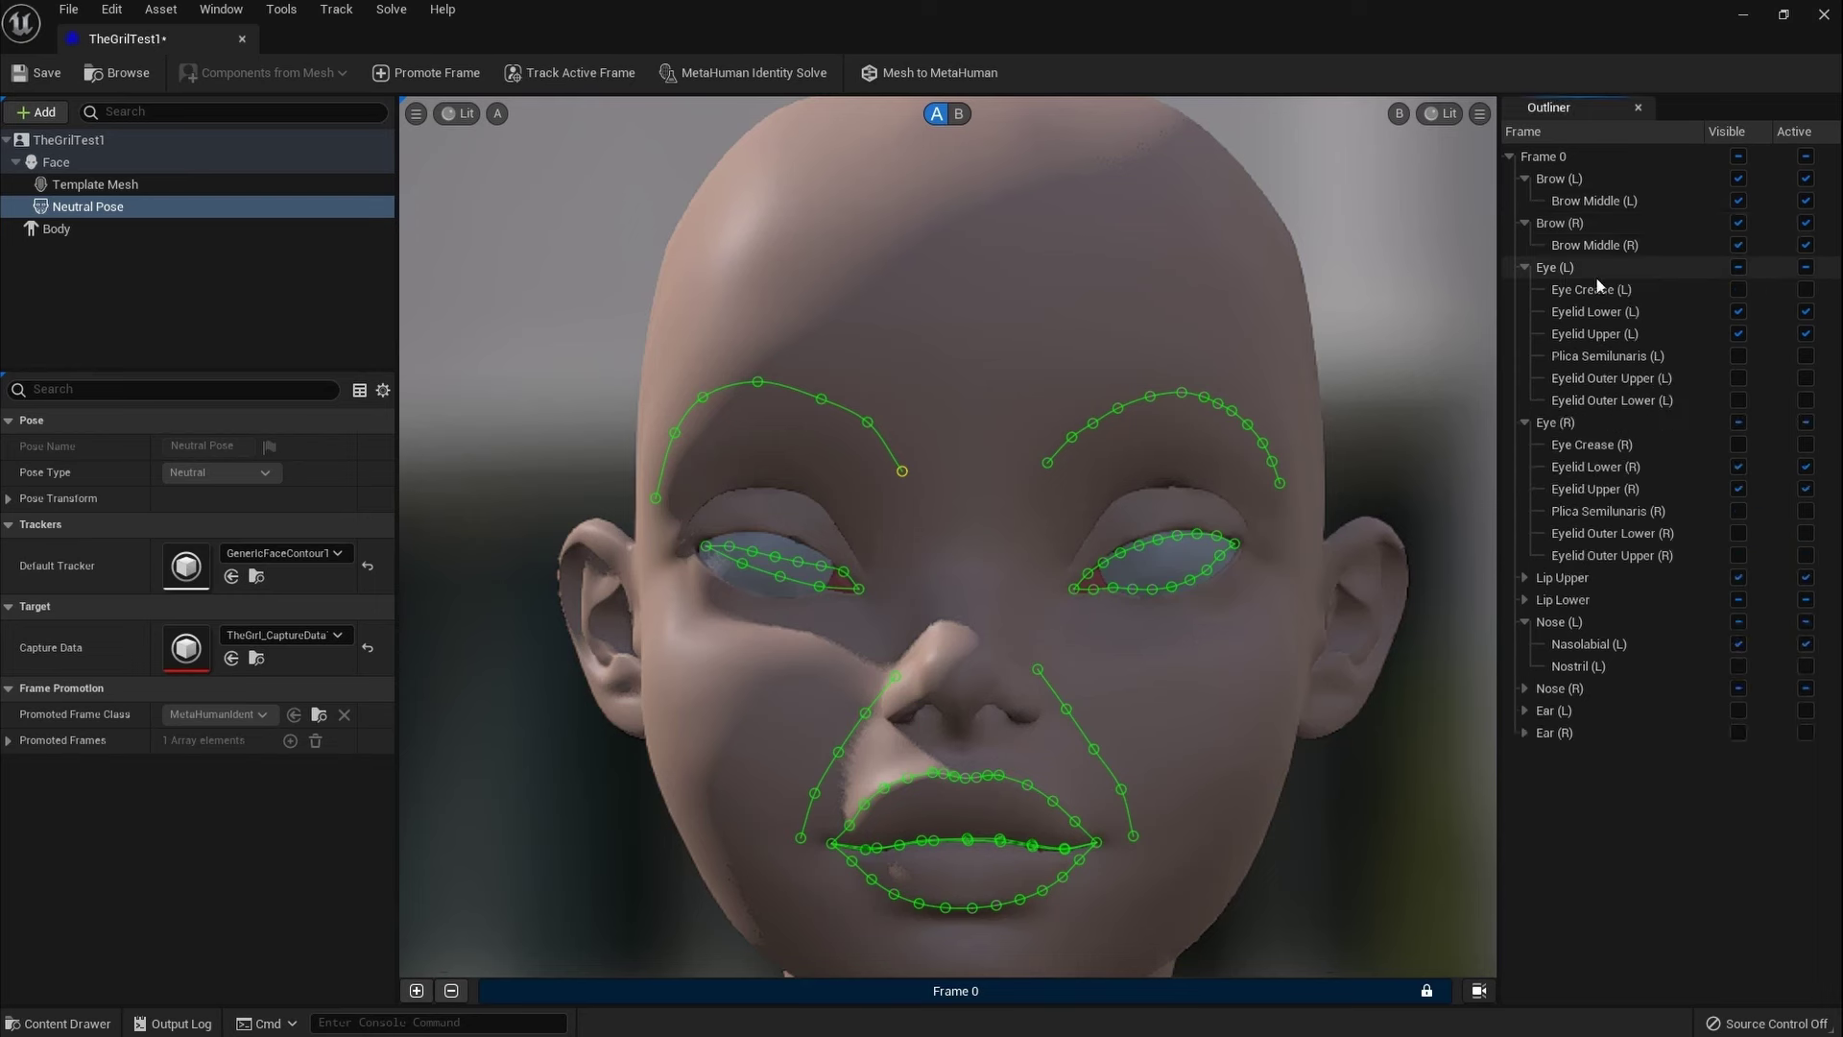
click(1739, 311)
click(1739, 311)
click(1738, 289)
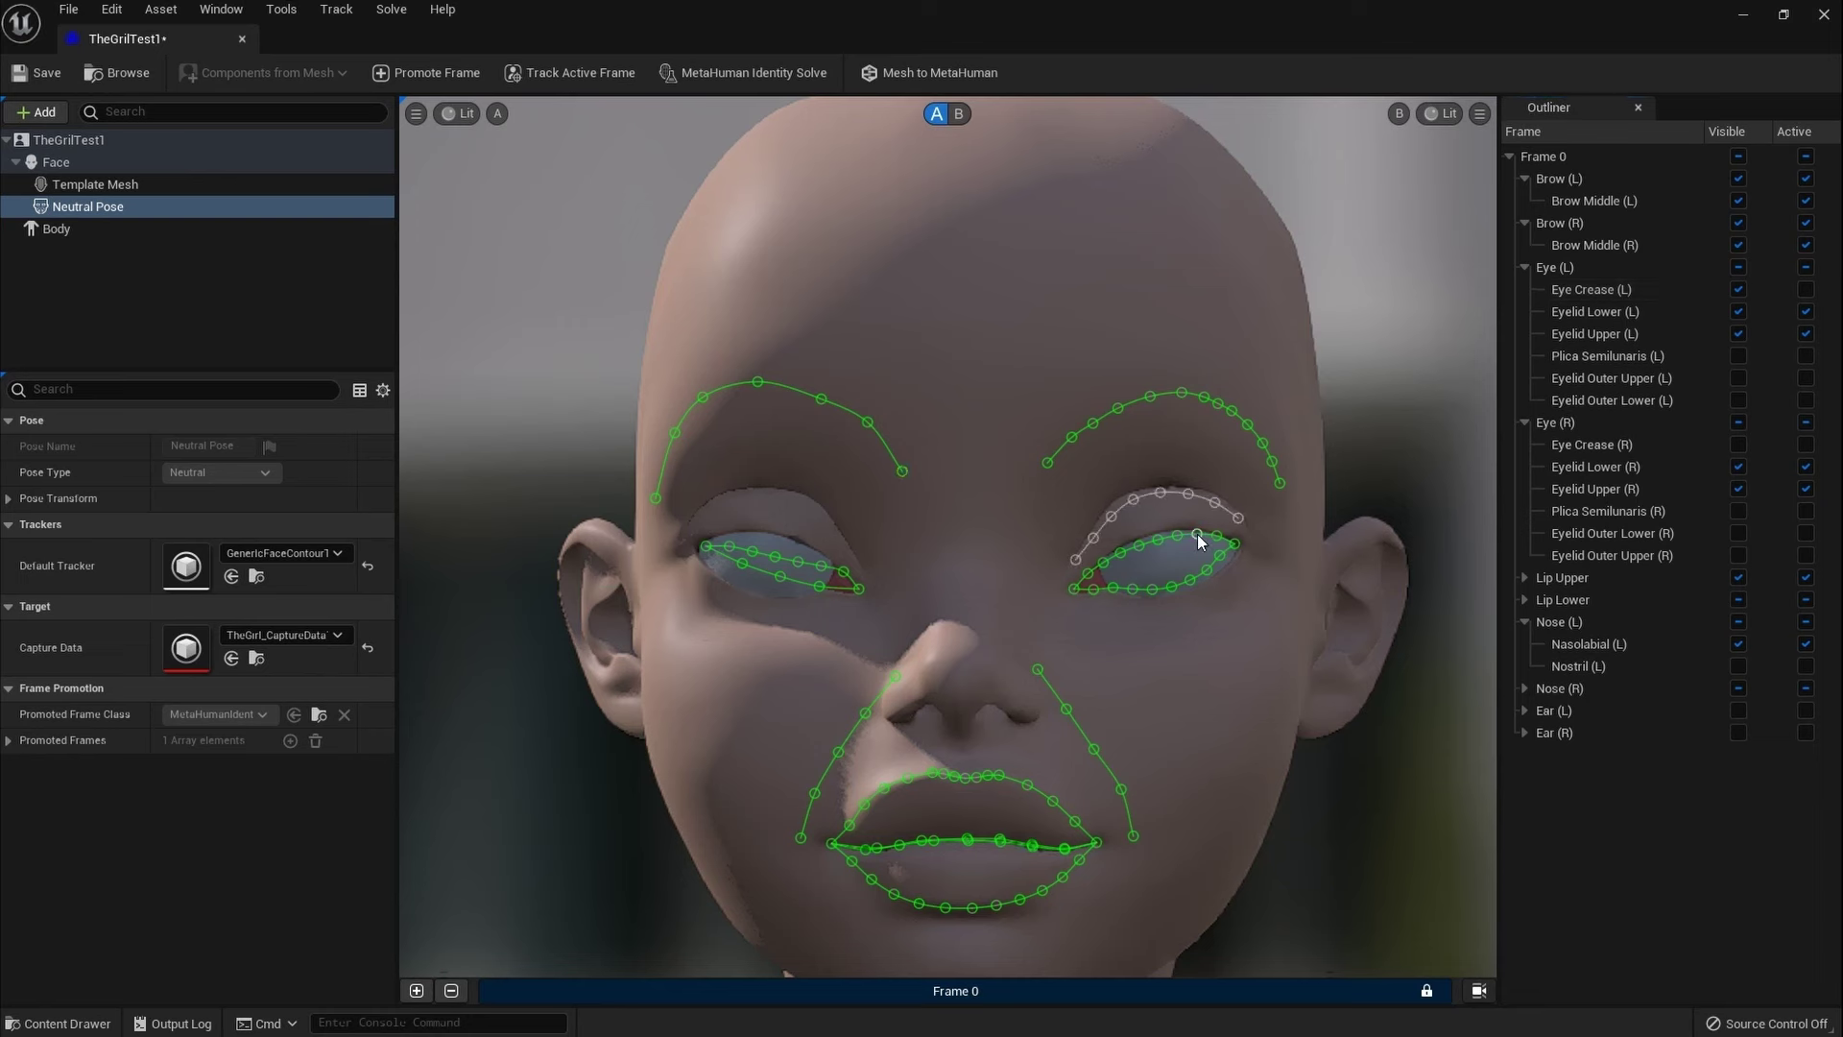
scroll(1198, 536, up, 4)
click(1192, 505)
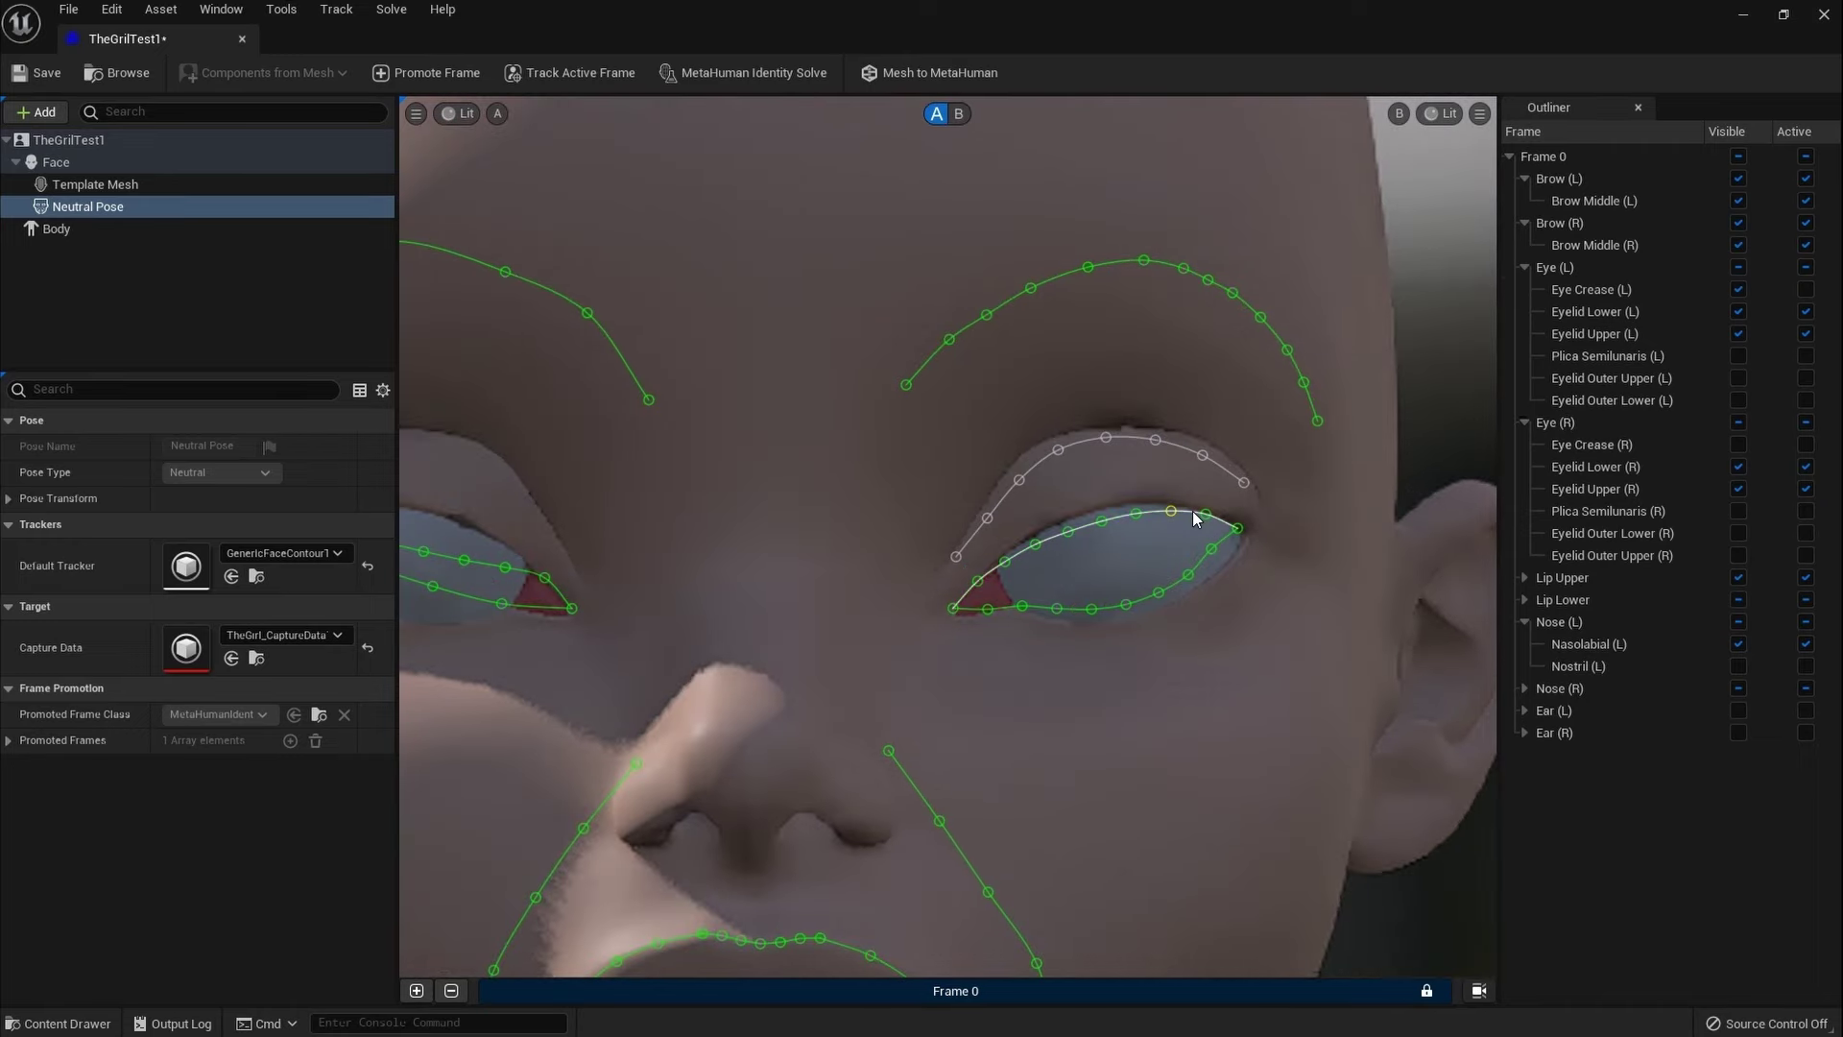
click(1287, 622)
drag(1177, 446, 1177, 434)
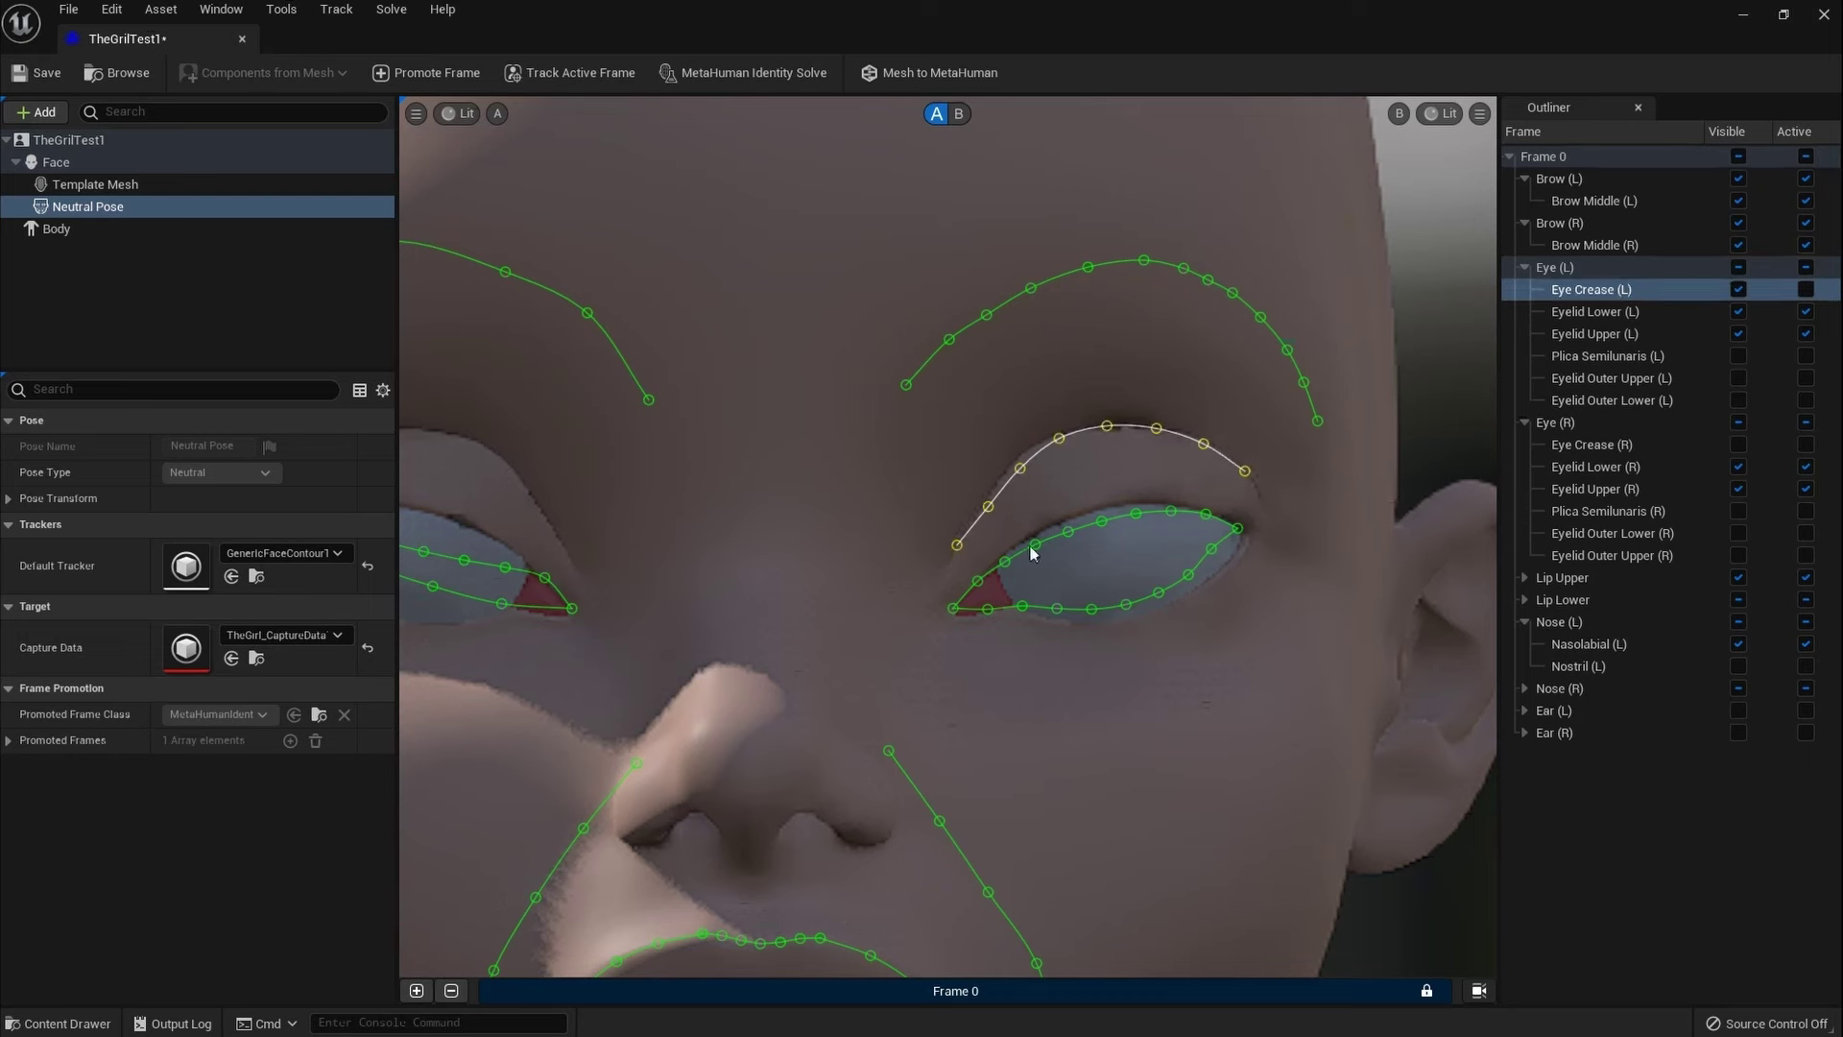
Step: Align the end and inner markers of the left eye crease curve with the lid fold and activate the curve
drag(1018, 469, 1017, 467)
click(1264, 486)
drag(1242, 472, 1168, 429)
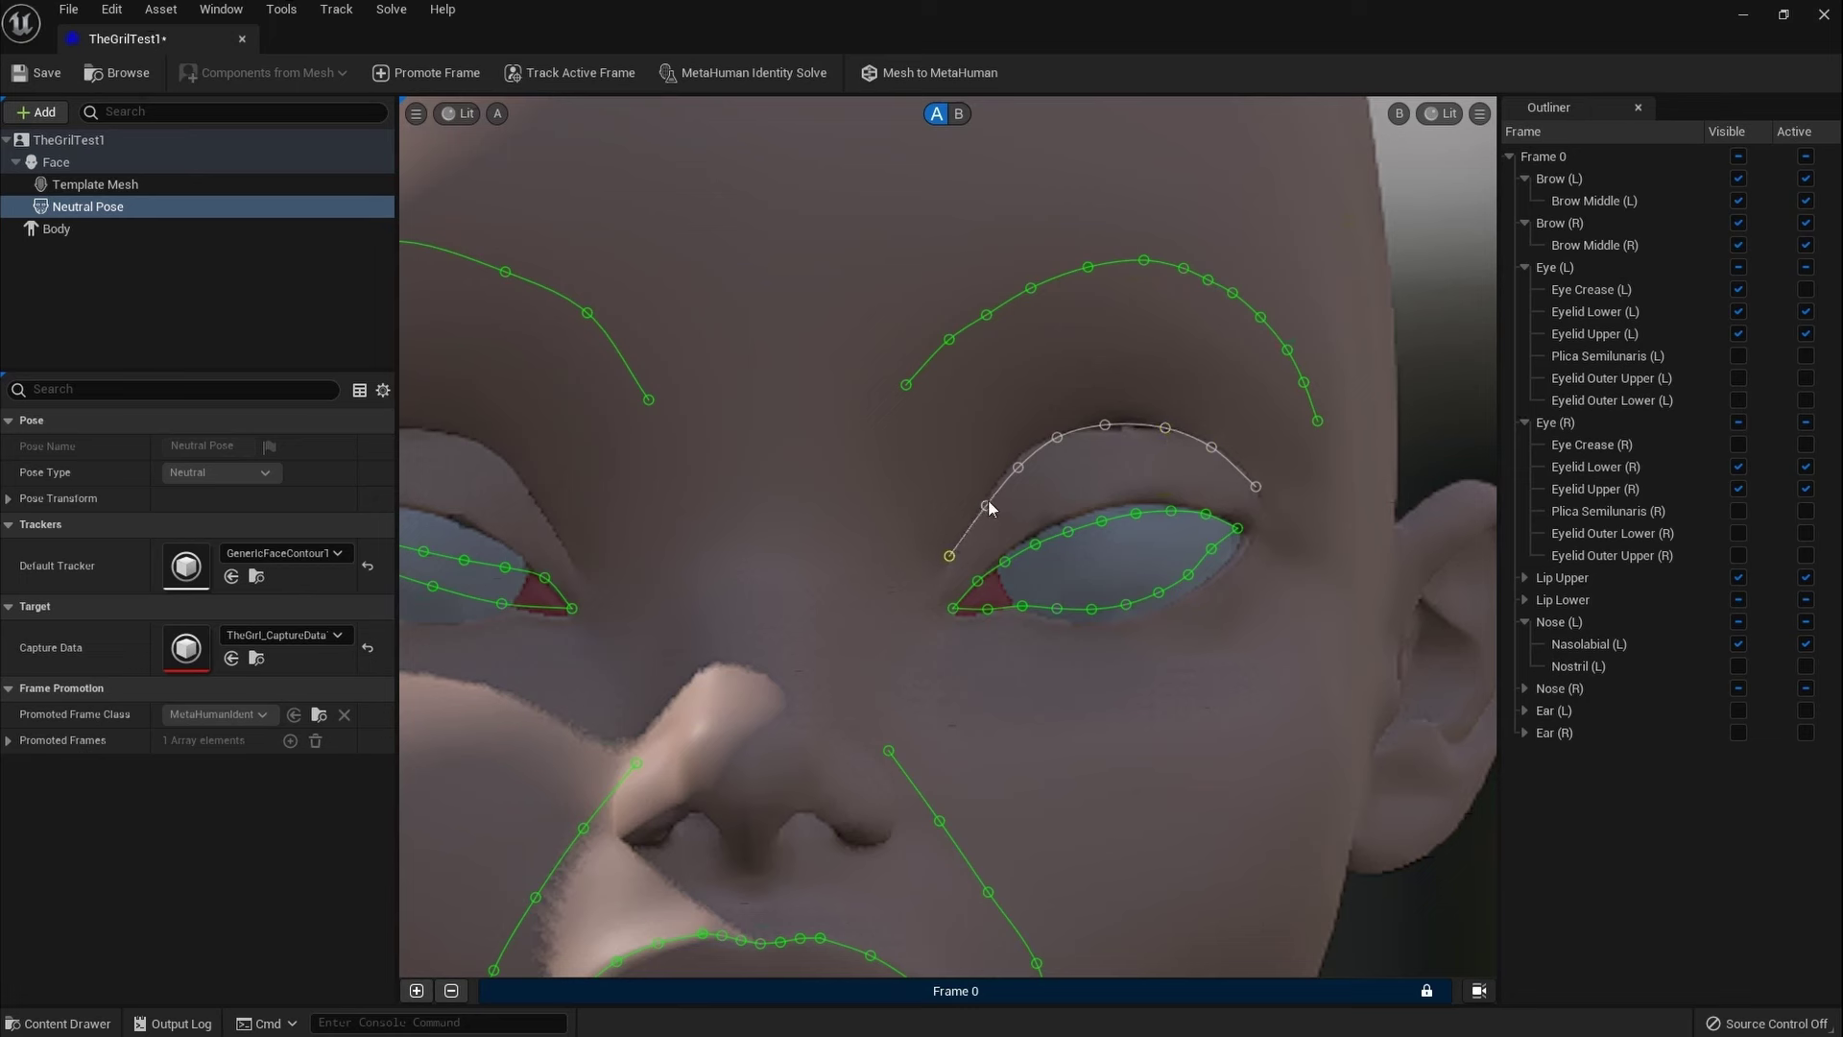
drag(987, 504, 989, 500)
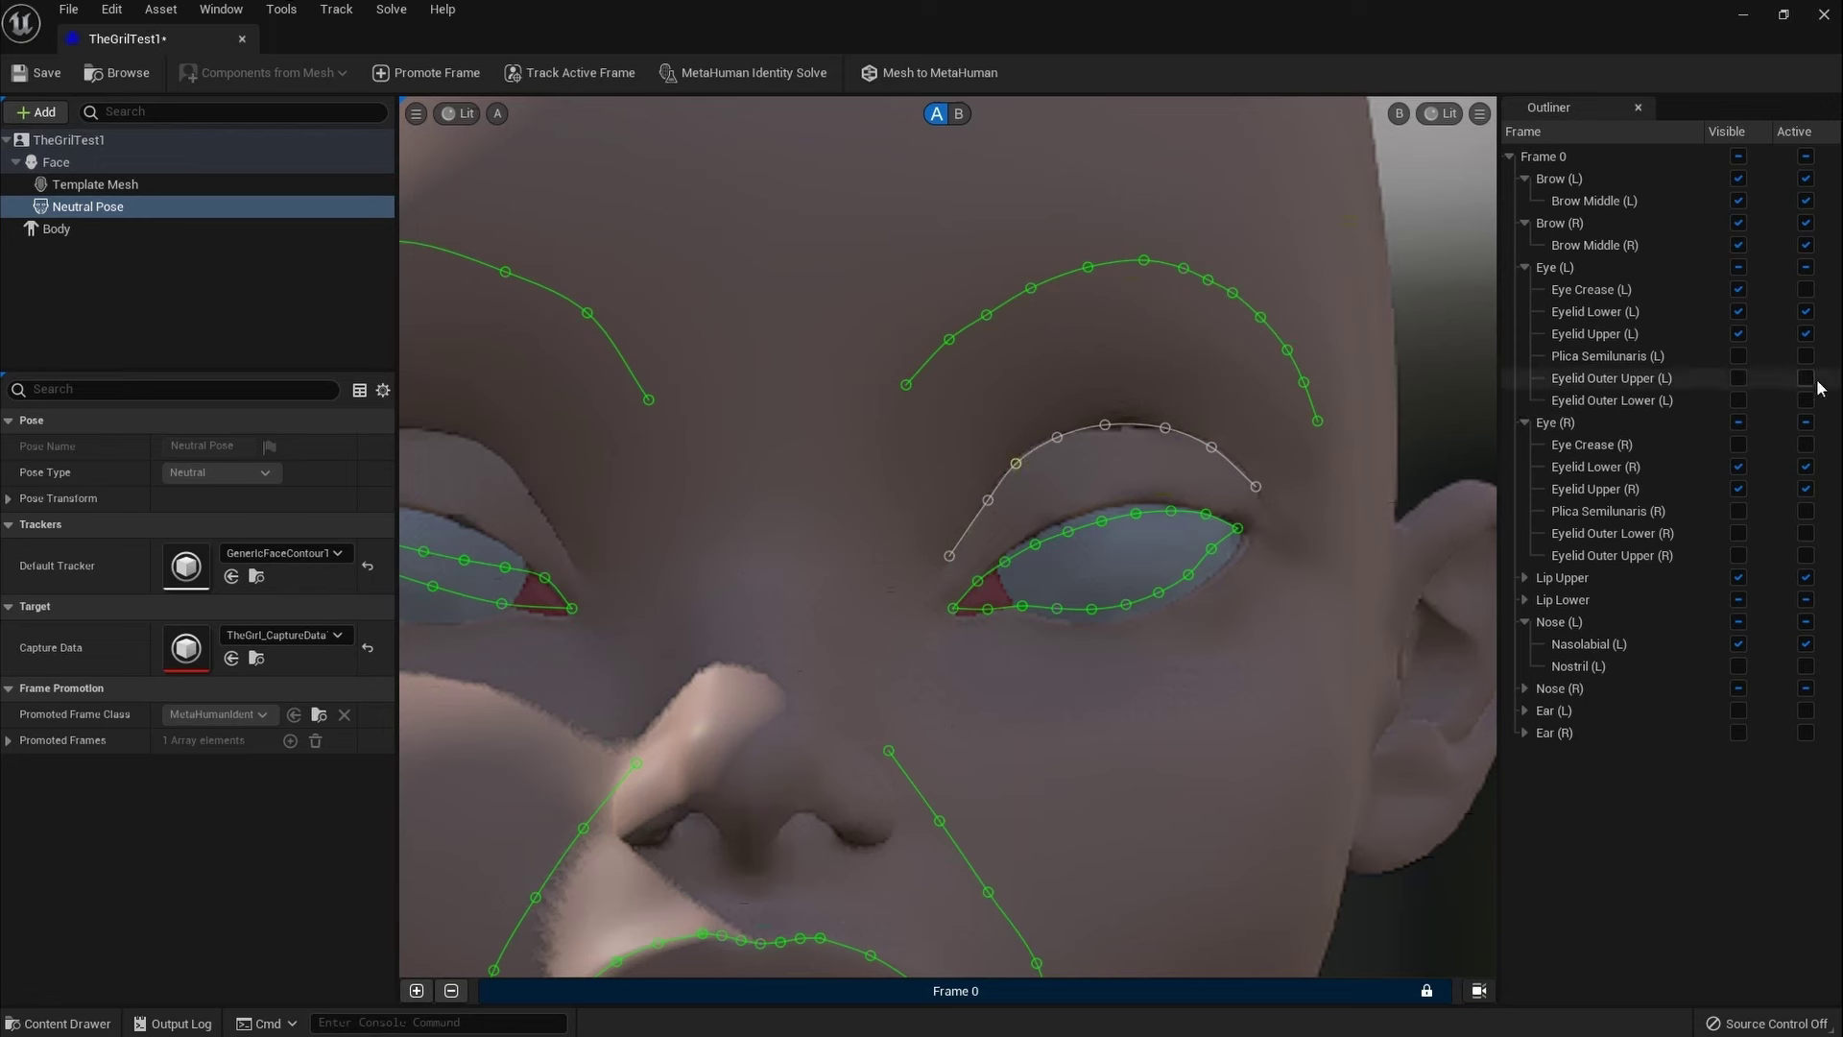
click(1807, 291)
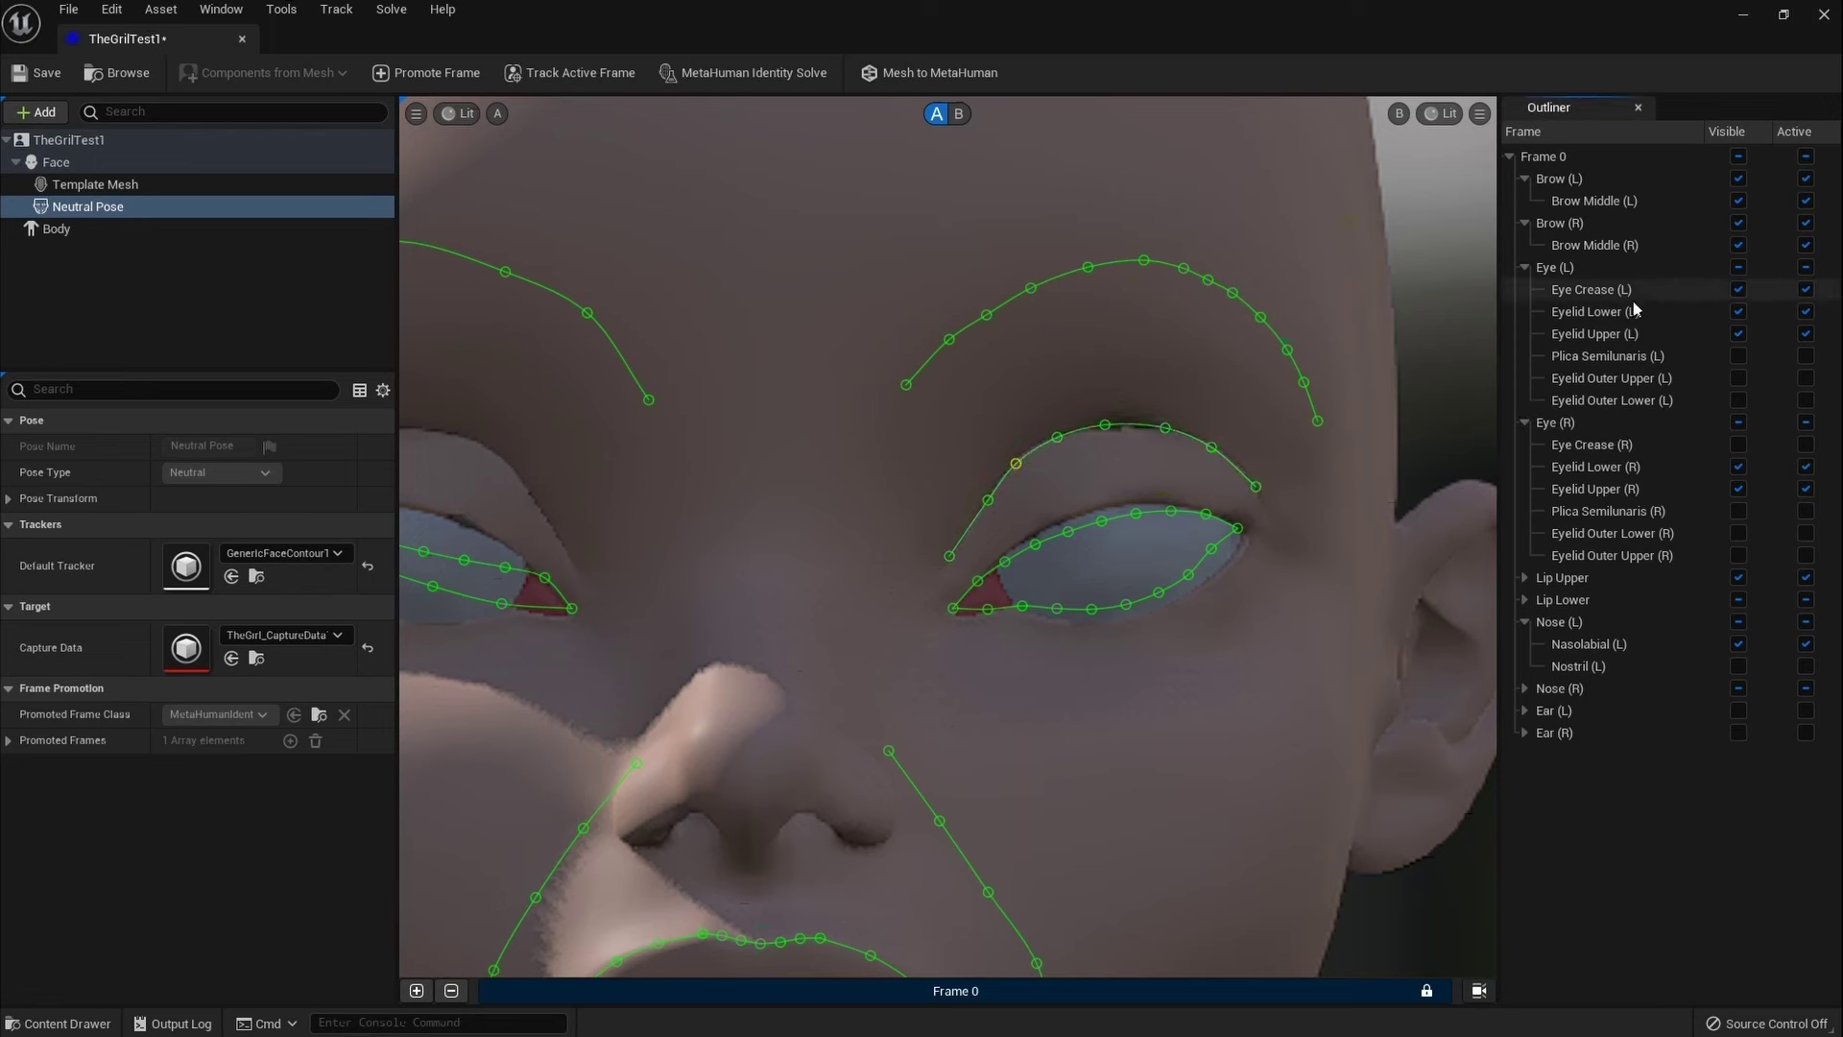
Step: Lower the Eyelid Lower (L) curve onto the lower lid edge and adjust its outer and corner markers
click(1617, 313)
scroll(1175, 480, up, 3)
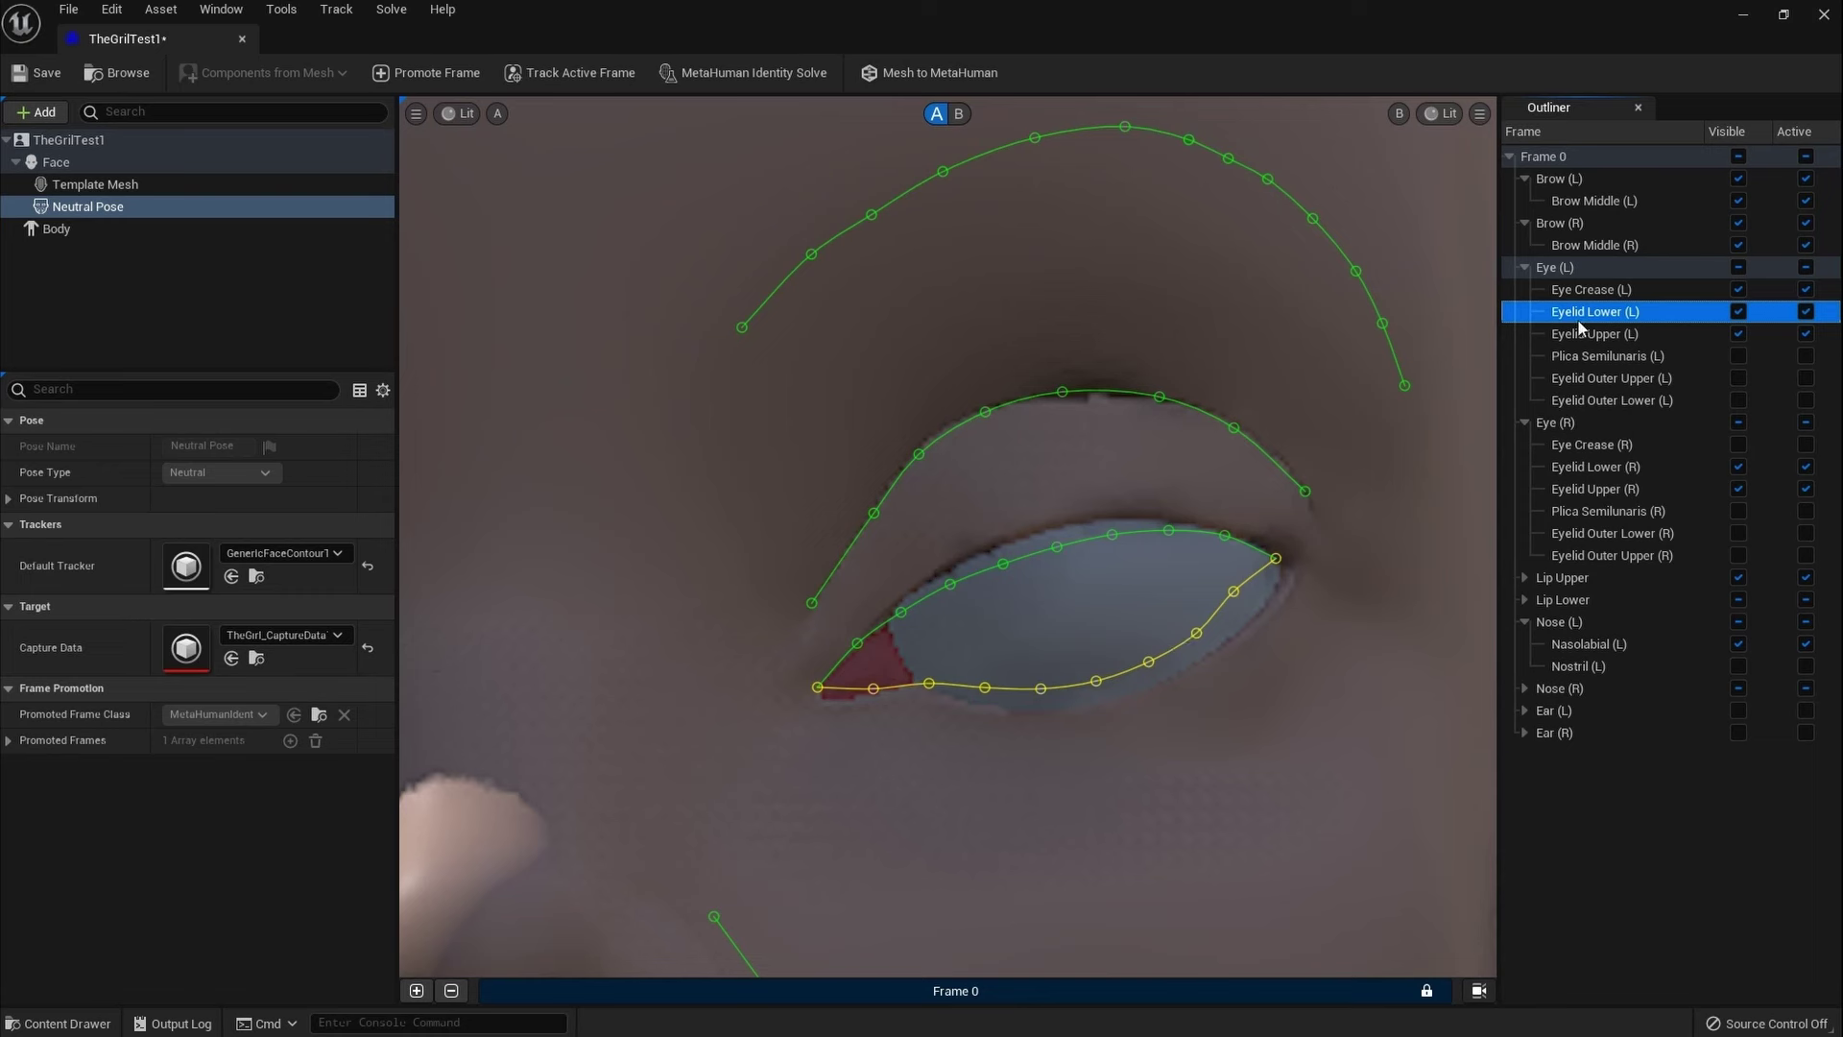
drag(1231, 595, 1239, 607)
click(1239, 607)
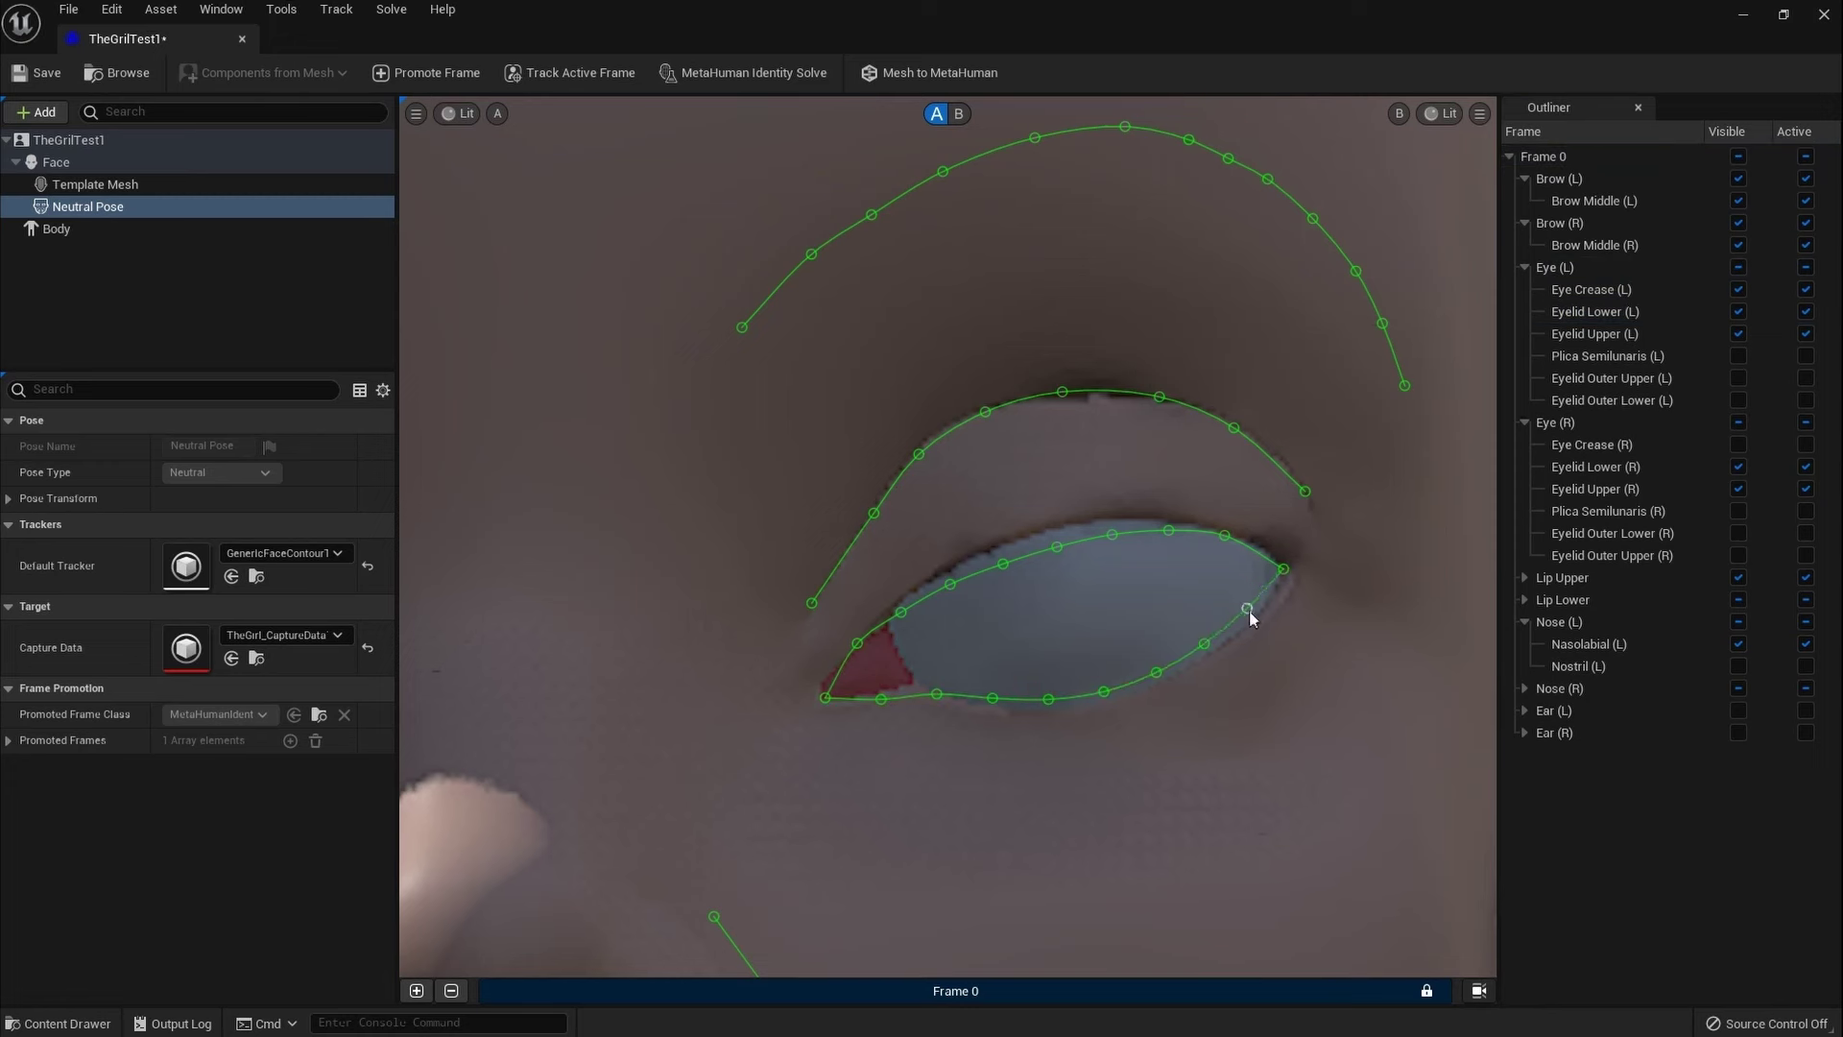
click(1202, 656)
click(1156, 682)
drag(826, 700, 820, 697)
drag(1285, 568, 1290, 566)
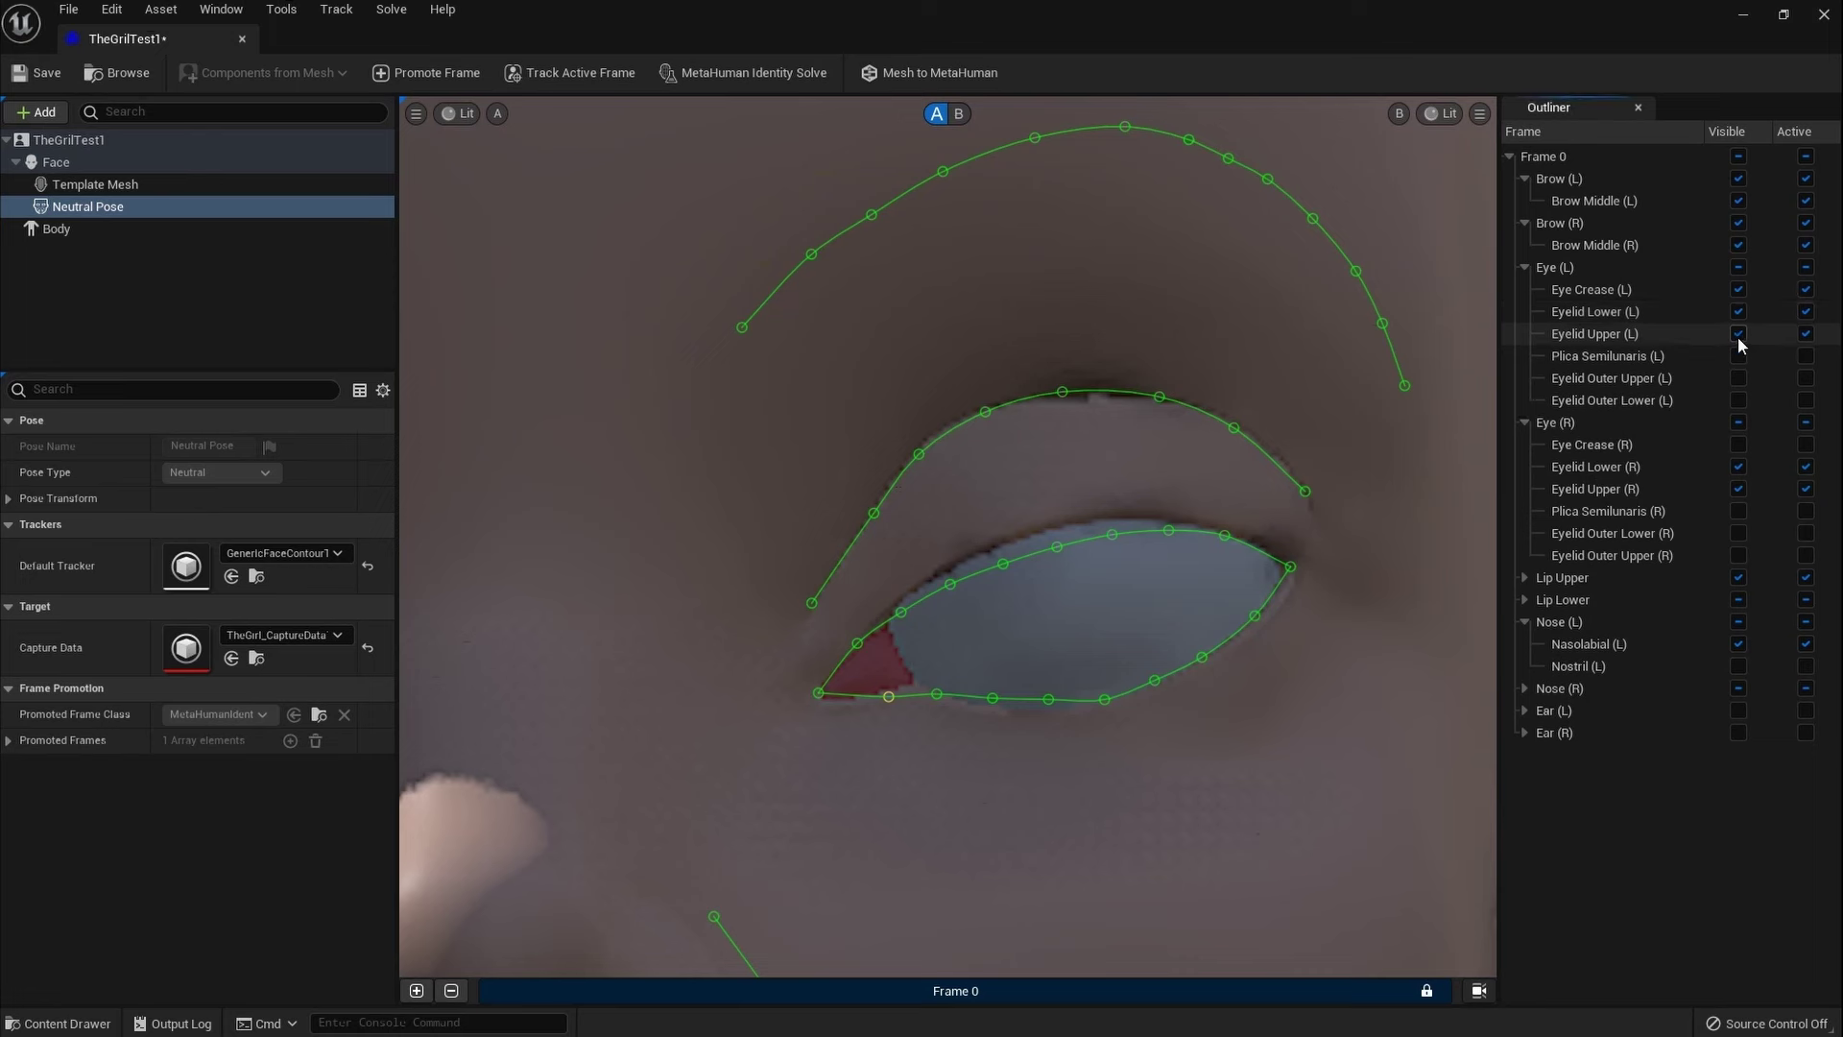
Step: Reposition the left eye's outer corner marker and raise the Eyelid Upper (L) markers onto the upper lid edge
click(1739, 335)
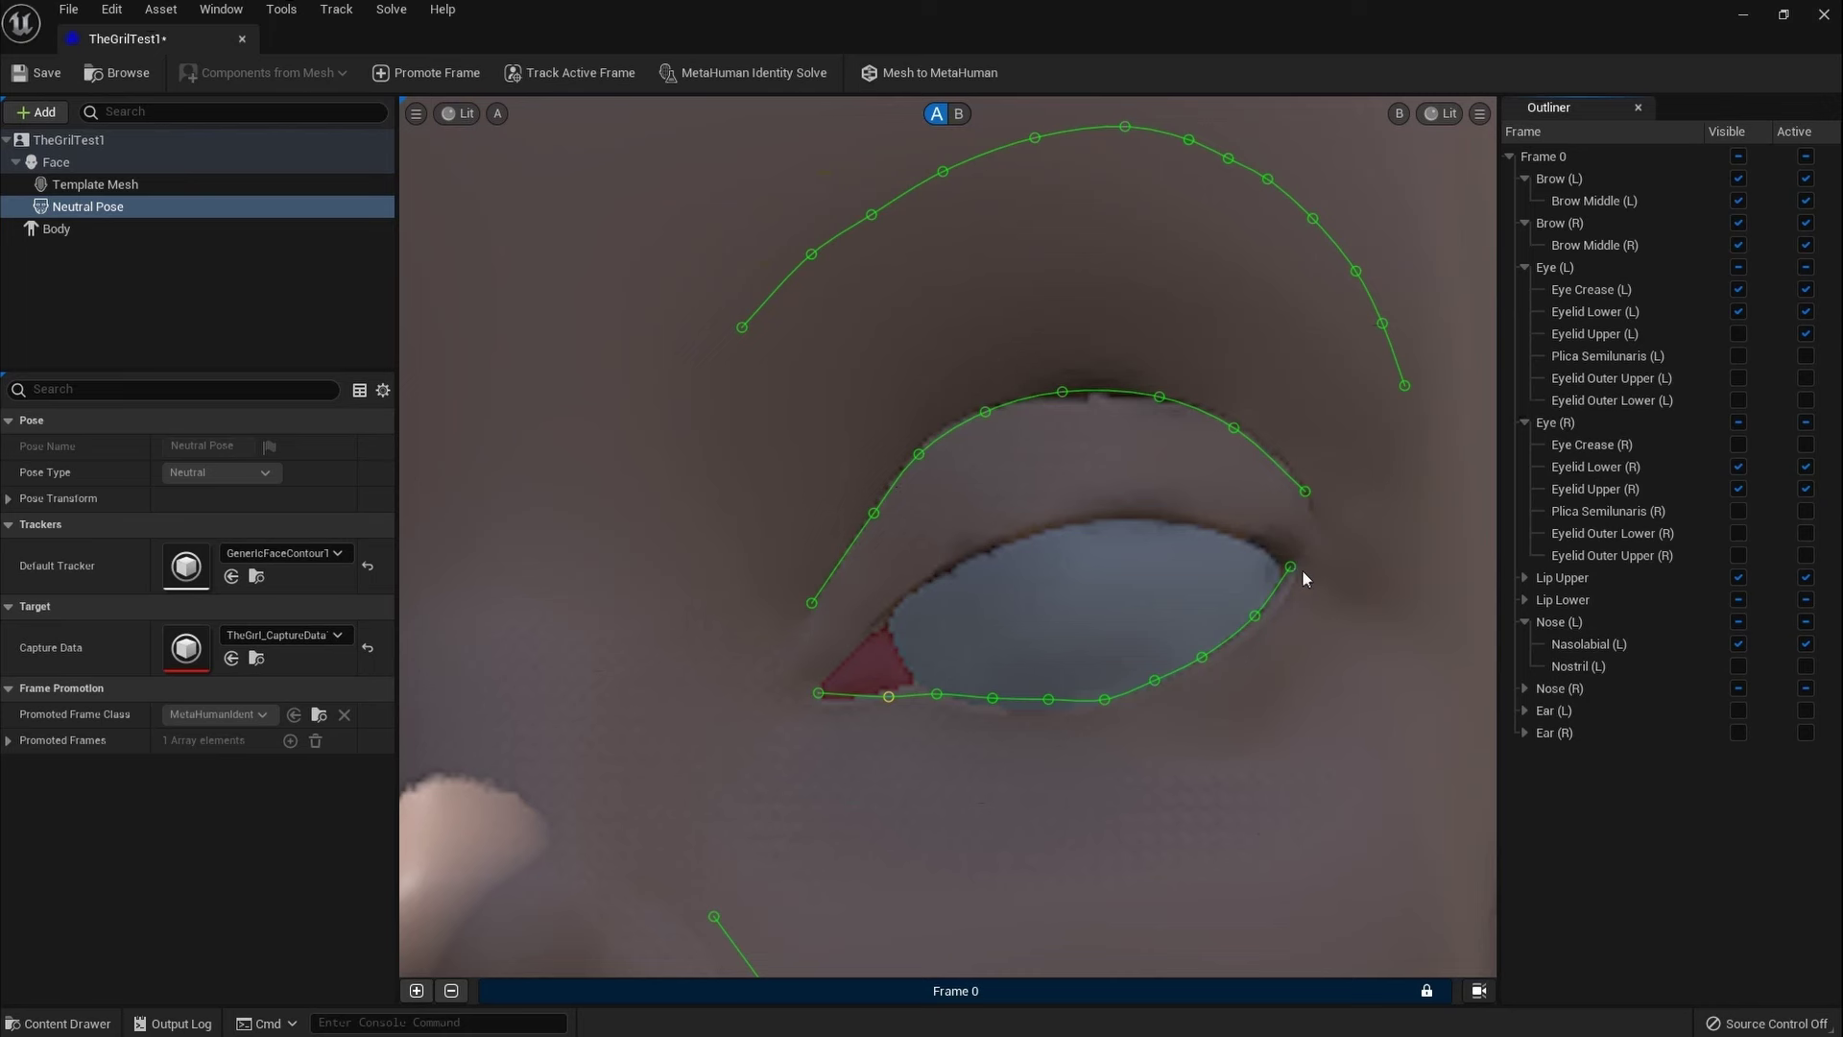
click(1738, 333)
drag(1289, 568, 1250, 605)
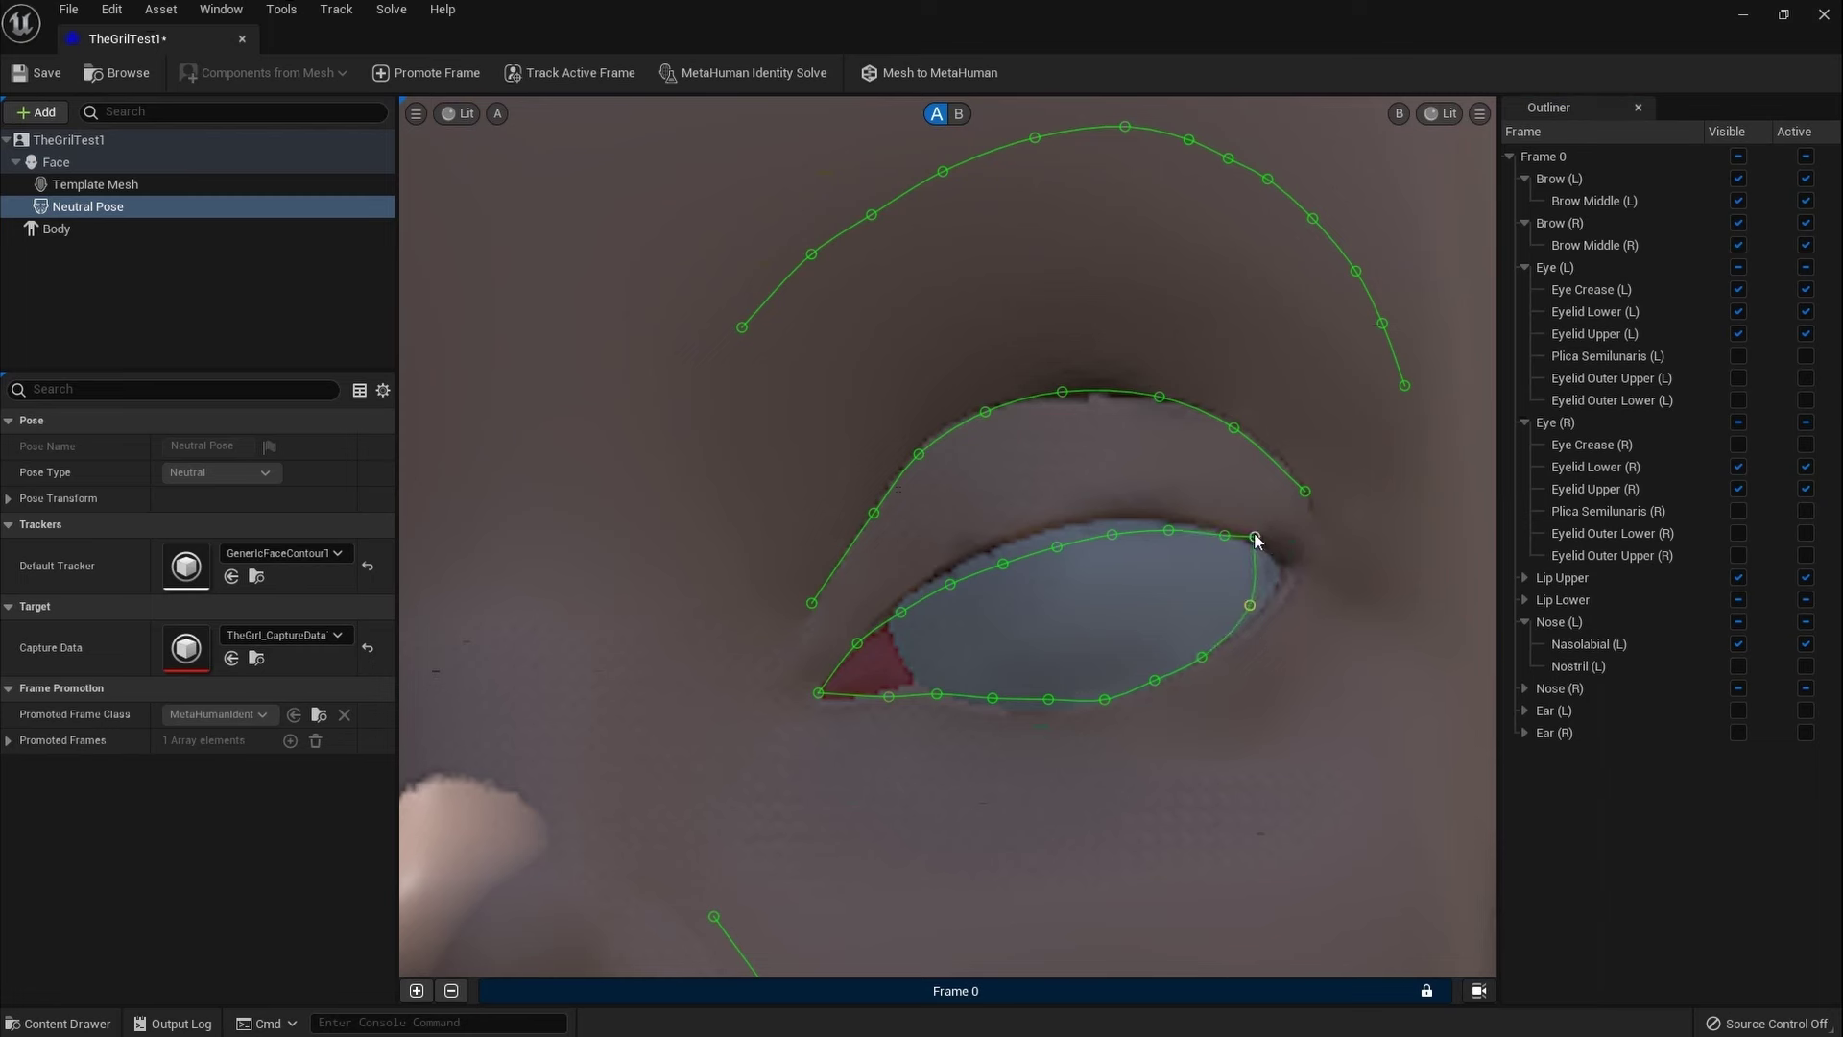
drag(1255, 538, 1278, 559)
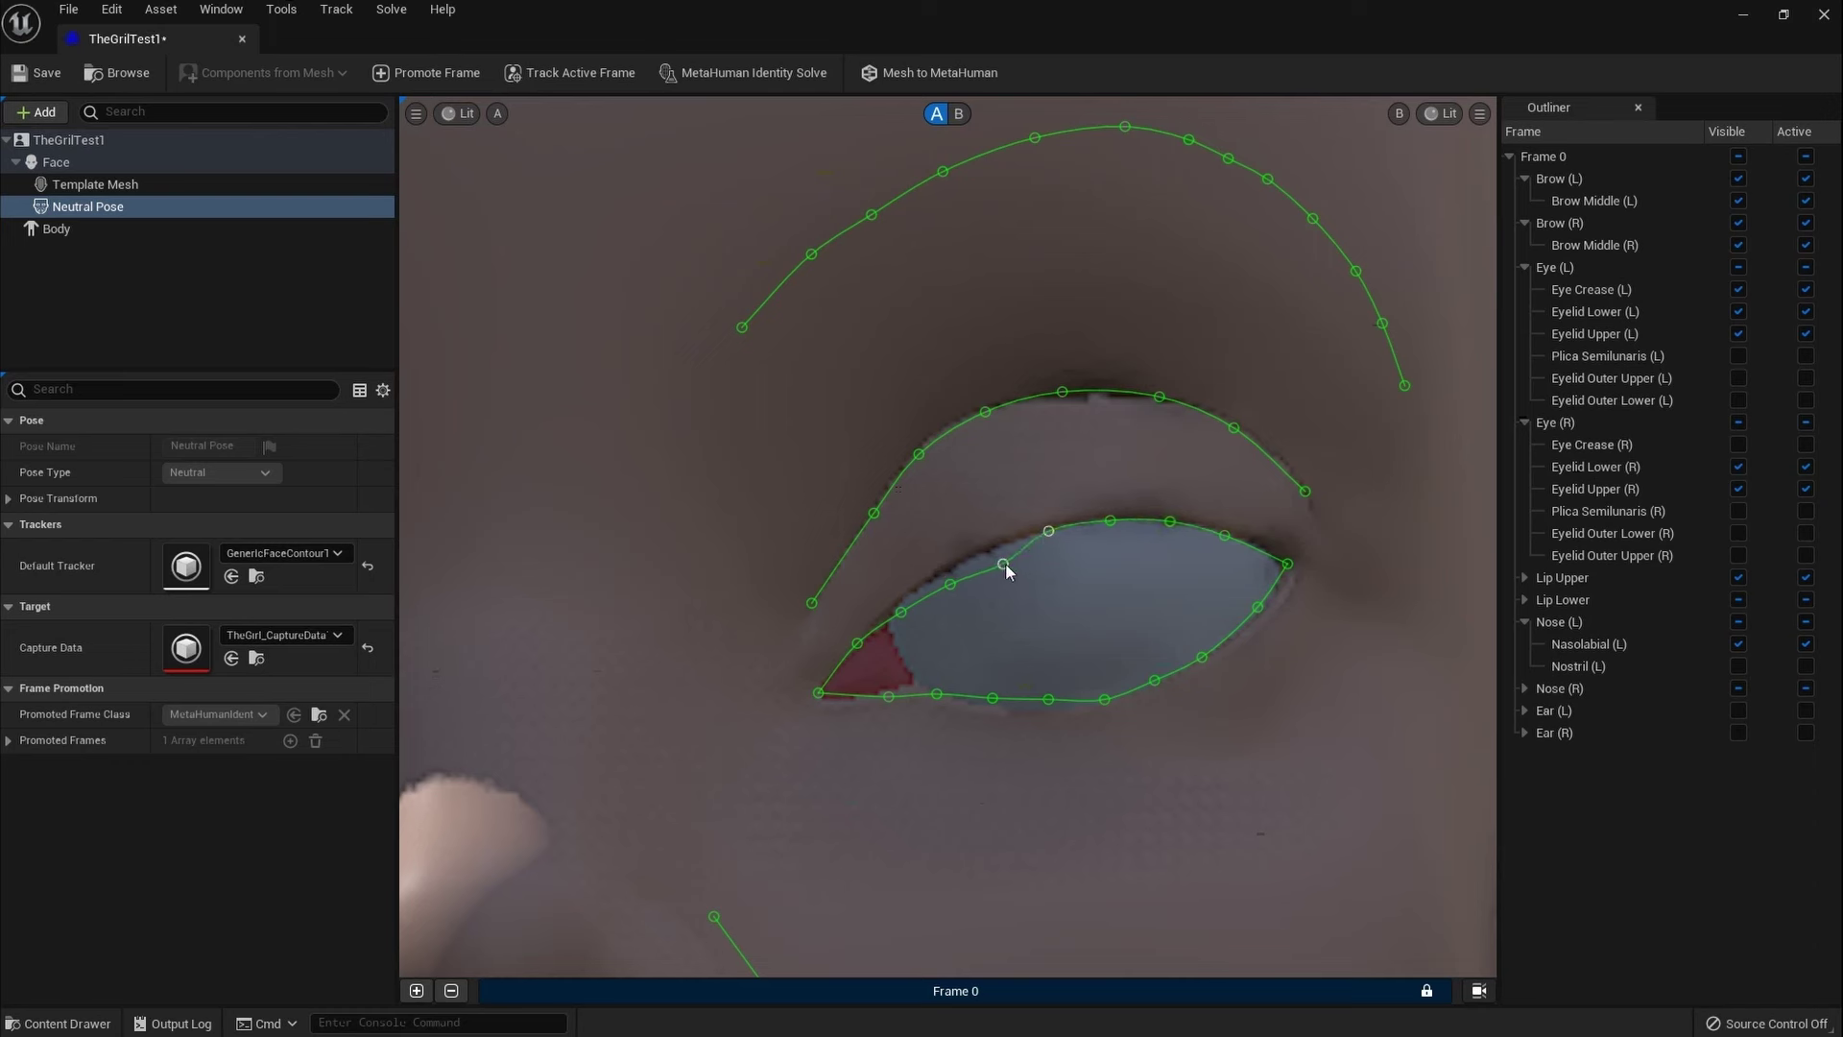
click(943, 574)
Step: Lower the middle and inner markers of the Eyelid Lower (L) curve to follow the lower lid edge
click(889, 696)
drag(992, 699, 990, 701)
click(1043, 701)
drag(1040, 709, 1047, 712)
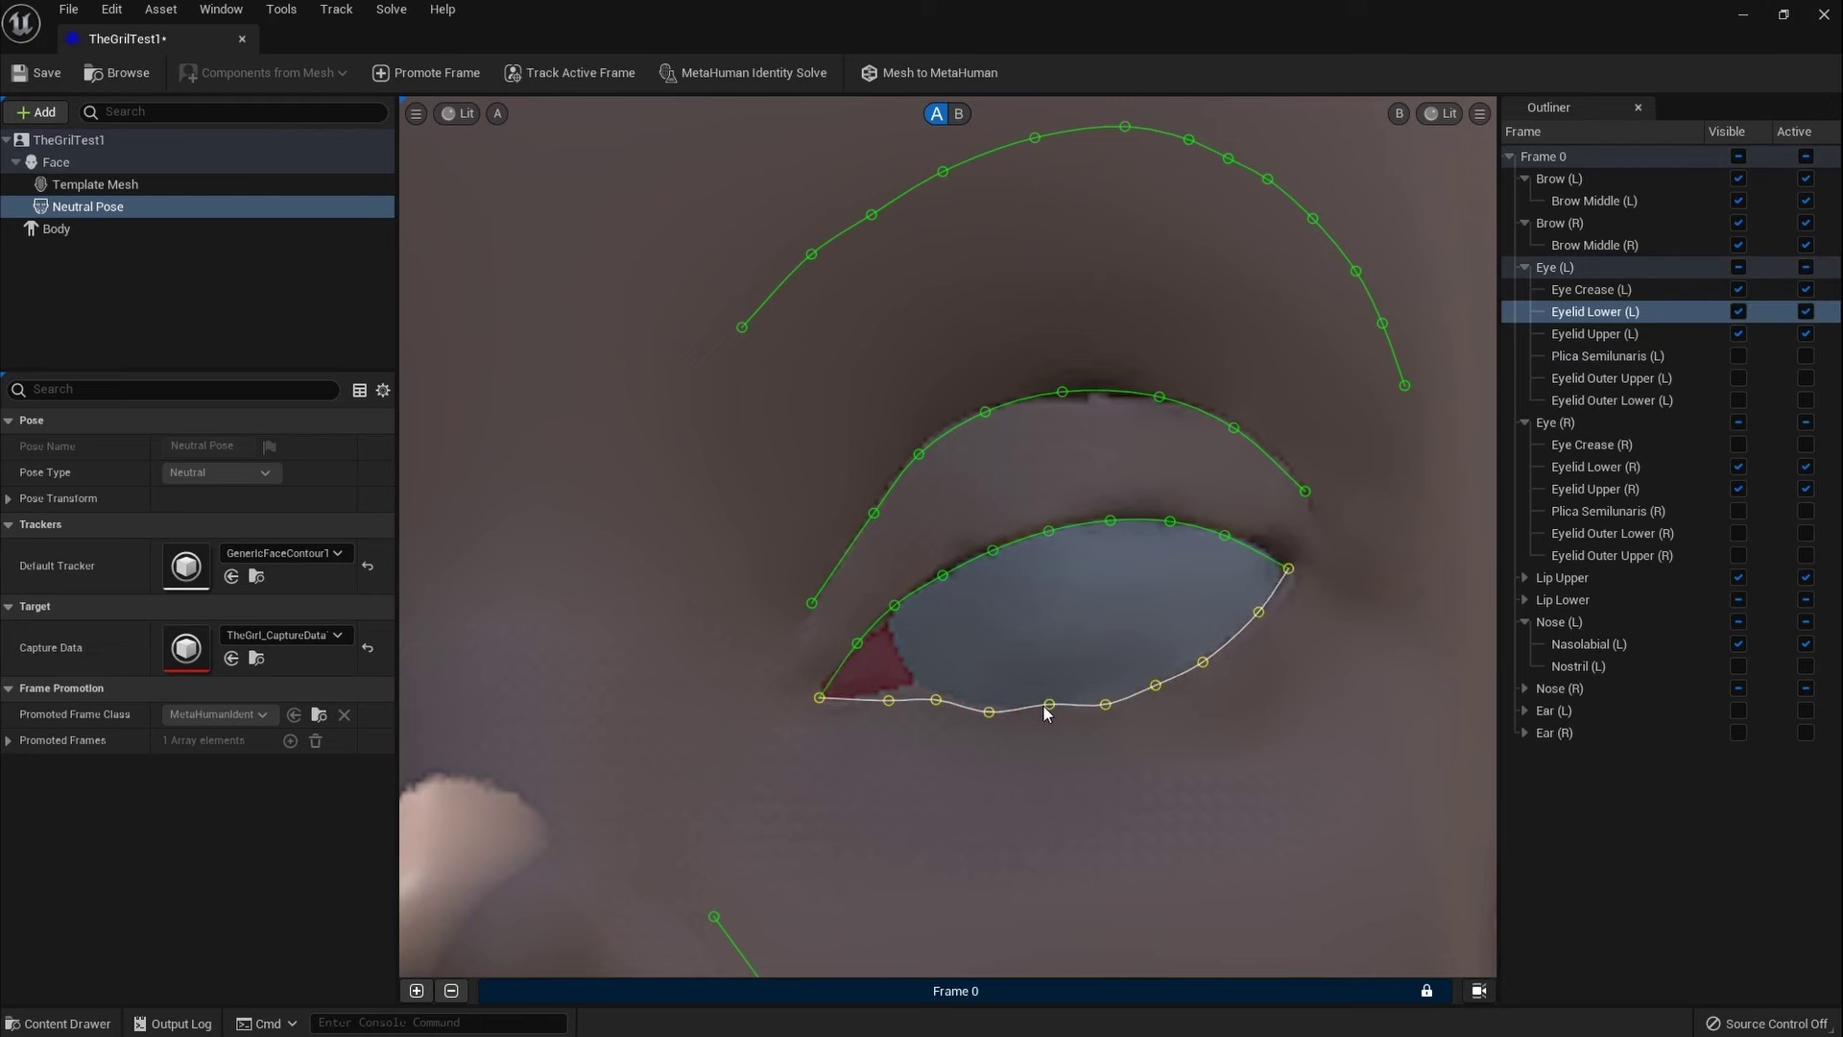
click(1060, 754)
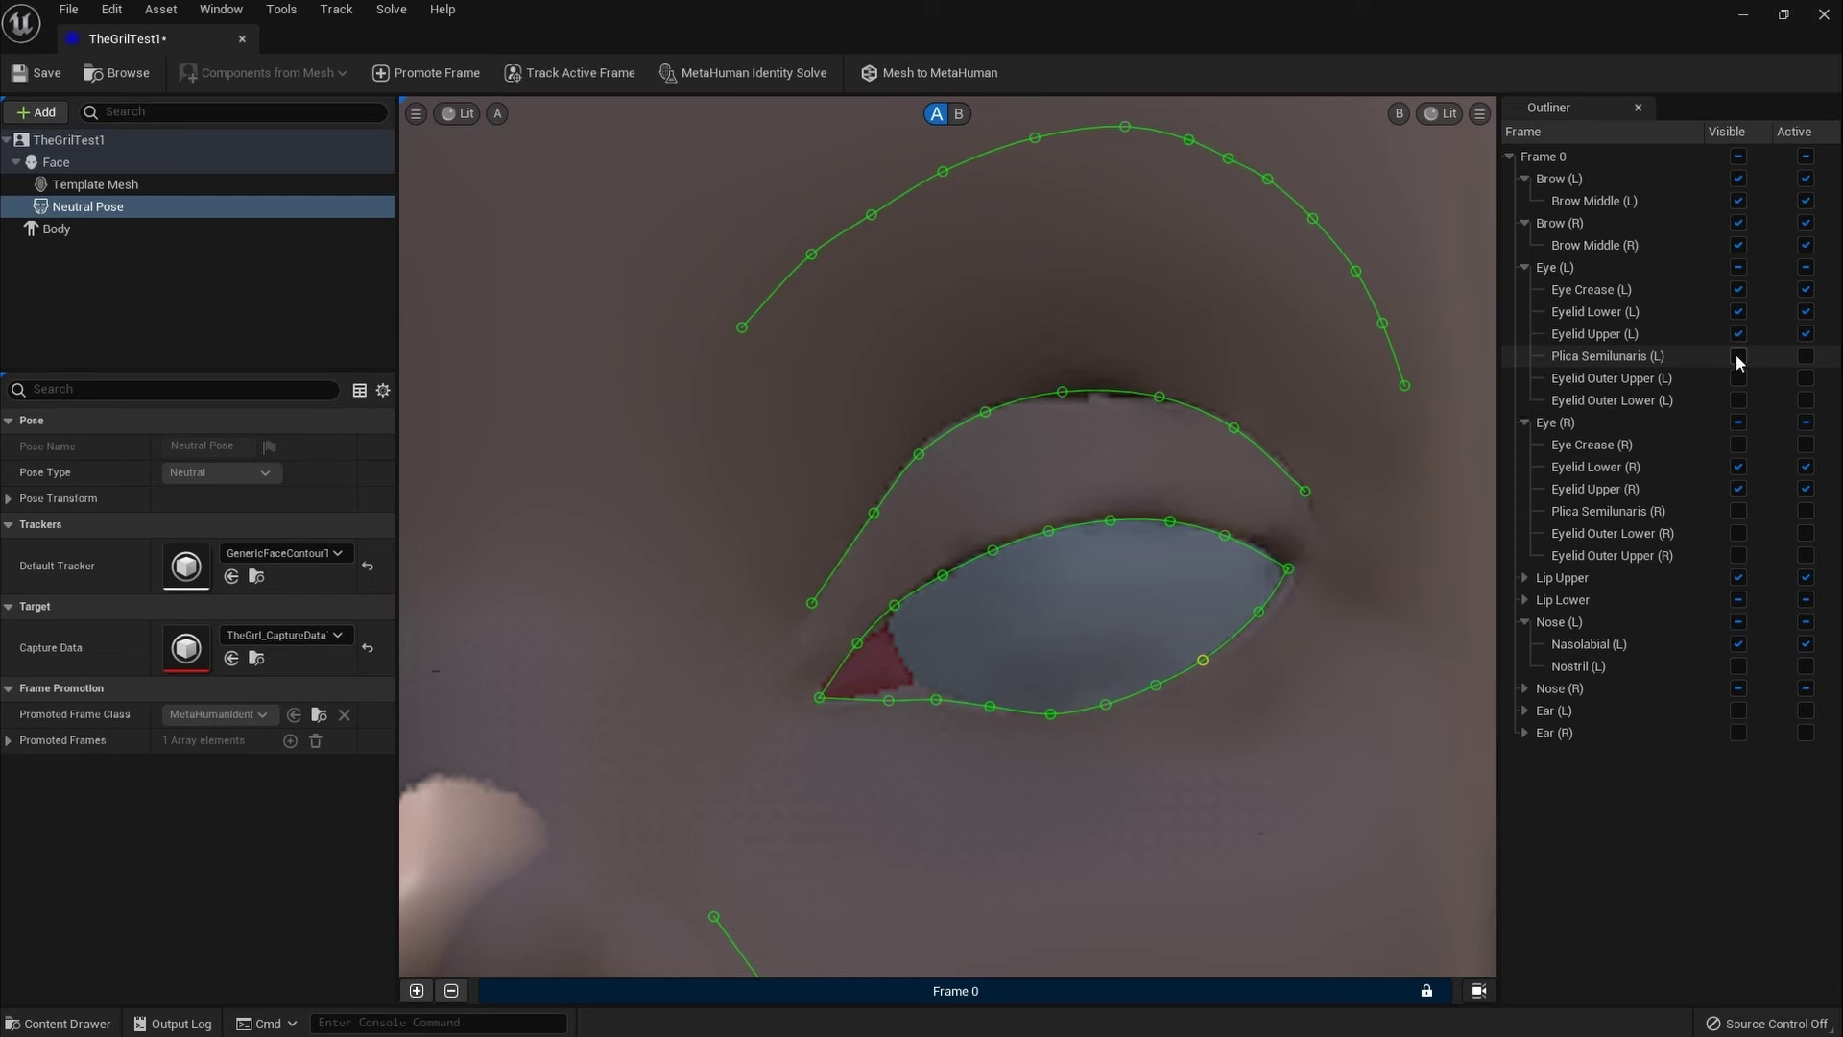
Step: Nudge the upper eyelid marker near the left eye's outer corner and check both eyelid curves against the eye opening
click(1638, 331)
scroll(1267, 572, up, 1)
scroll(1191, 511, up, 1)
drag(1208, 483, 1212, 481)
scroll(847, 519, down, 1)
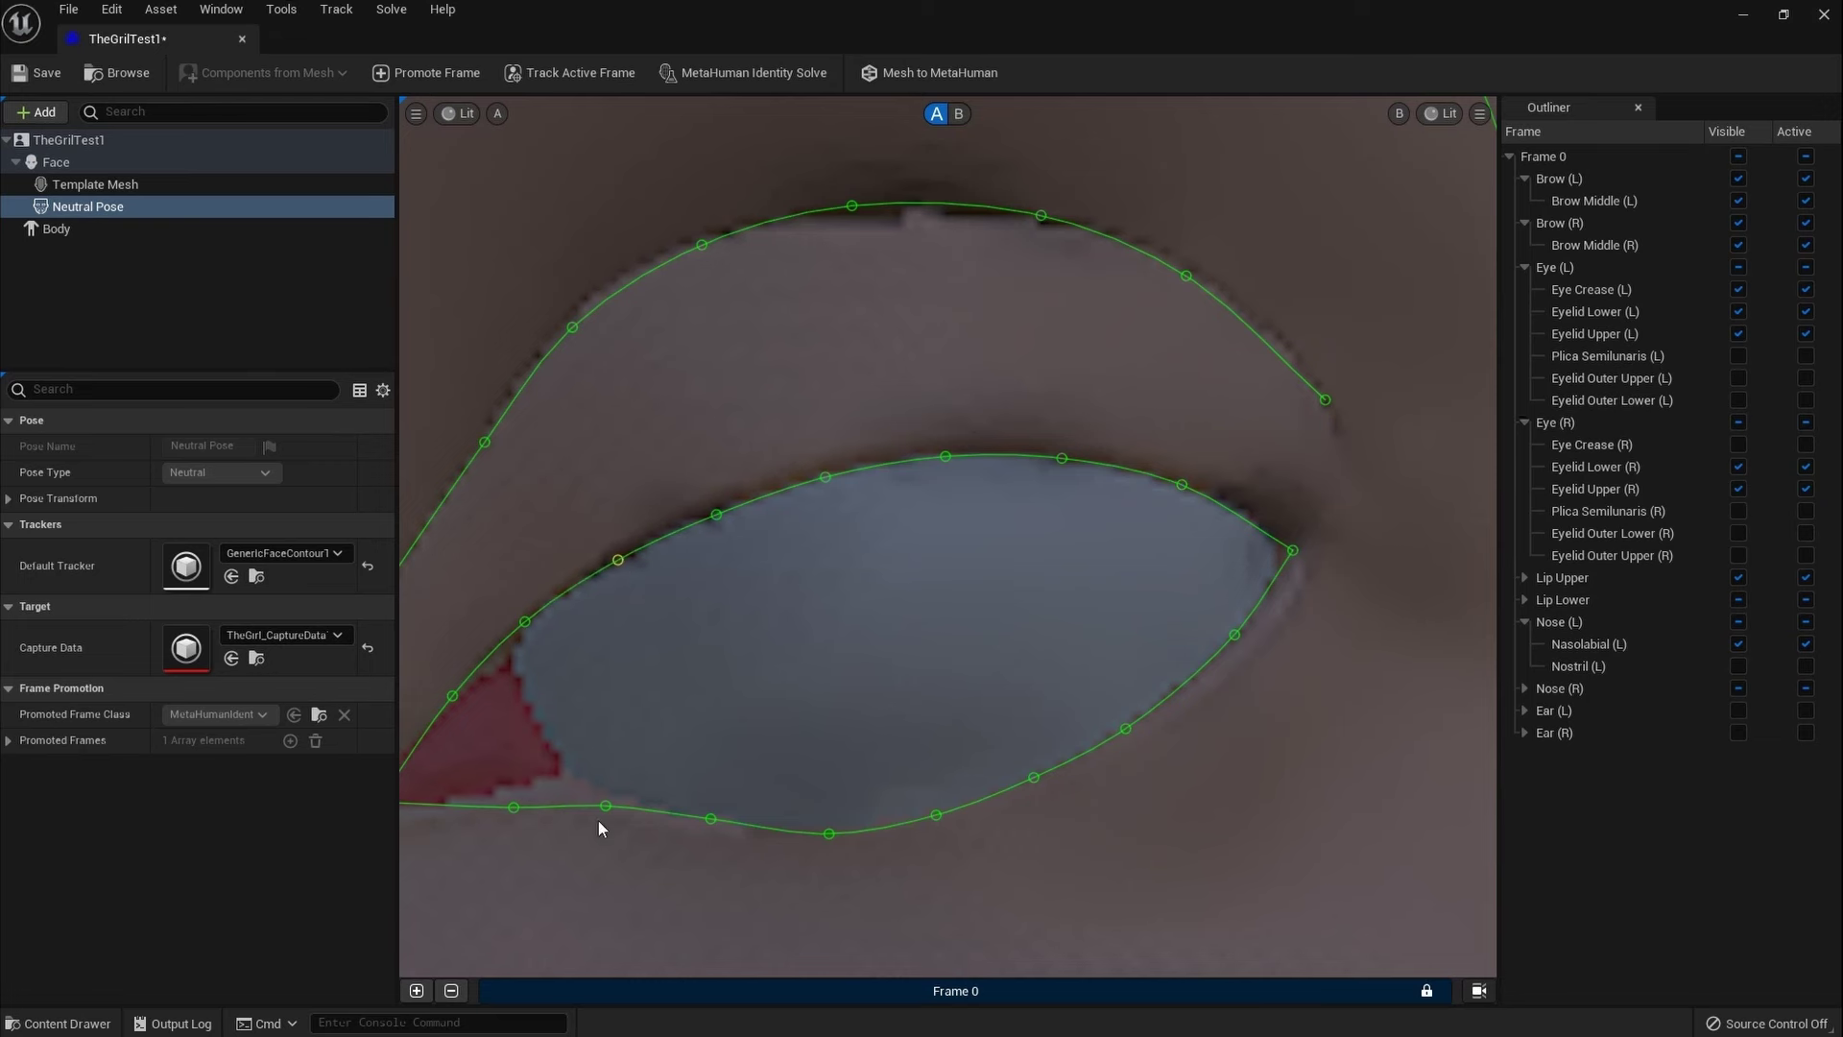
scroll(960, 643, down, 2)
scroll(966, 646, up, 1)
scroll(966, 645, down, 1)
scroll(966, 645, down, 1)
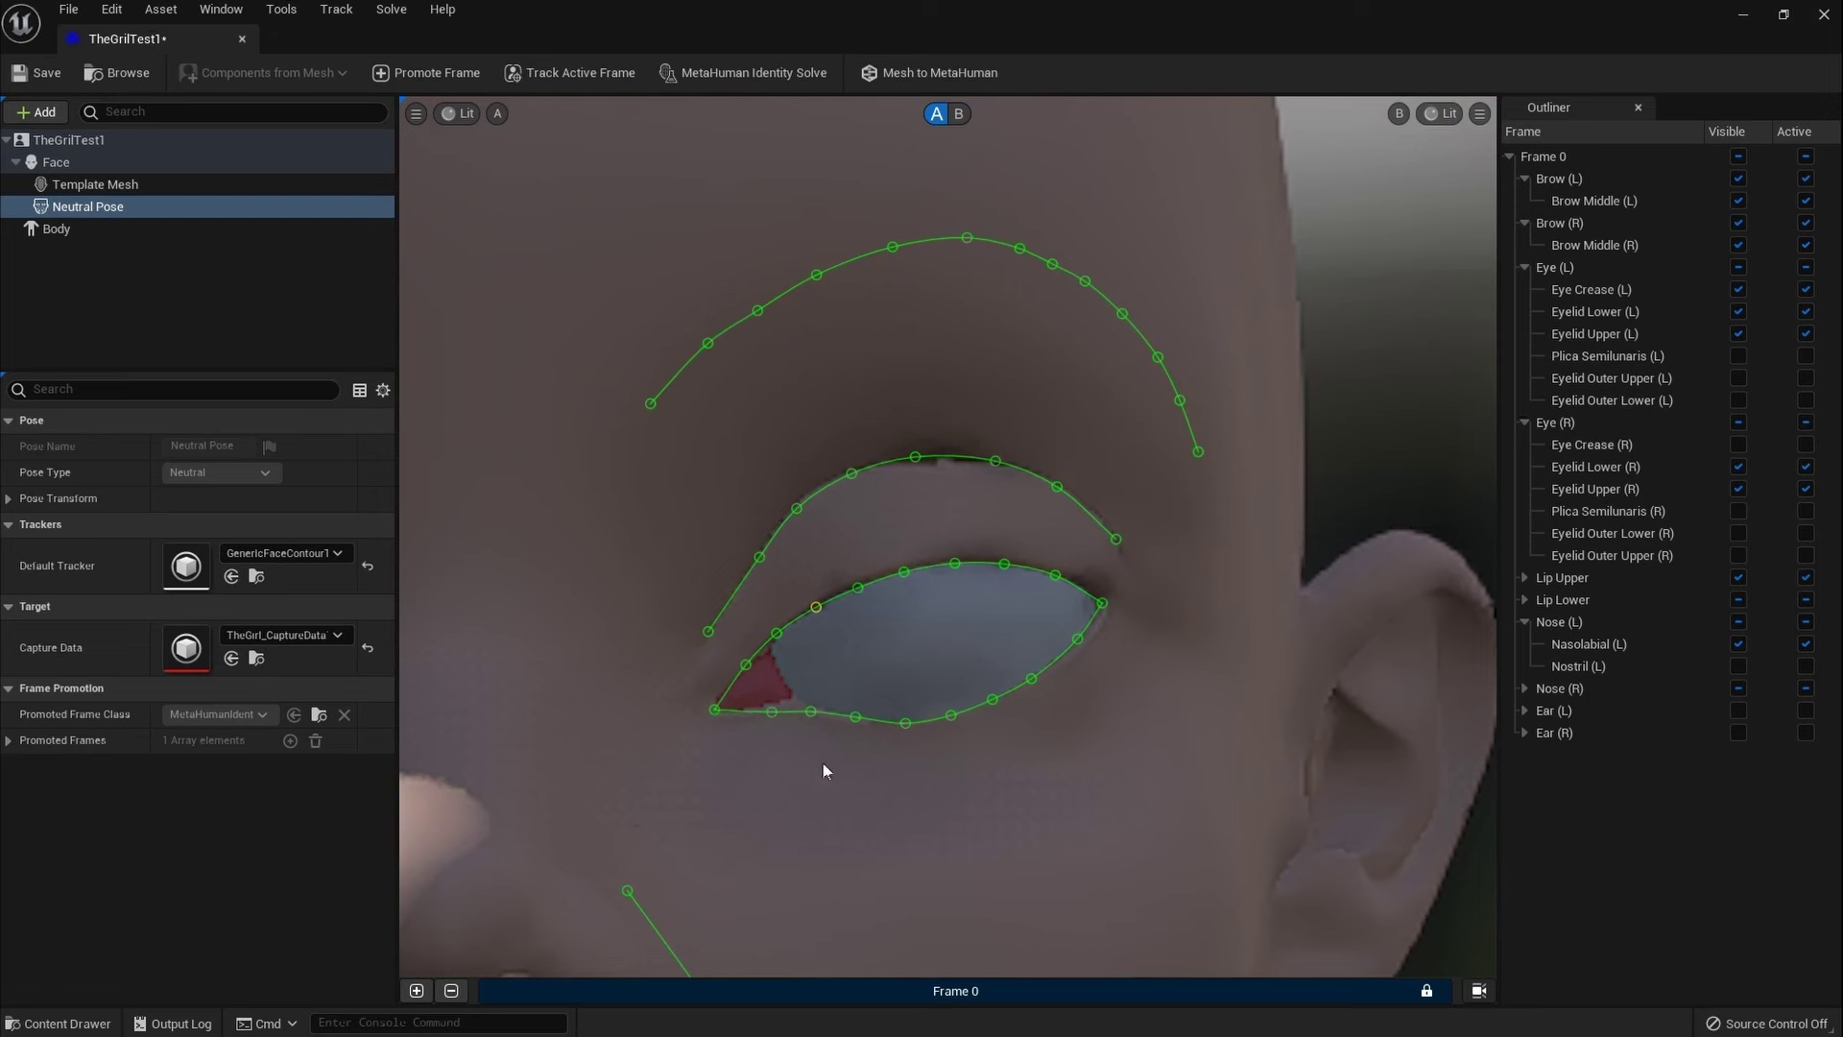
scroll(841, 680, up, 1)
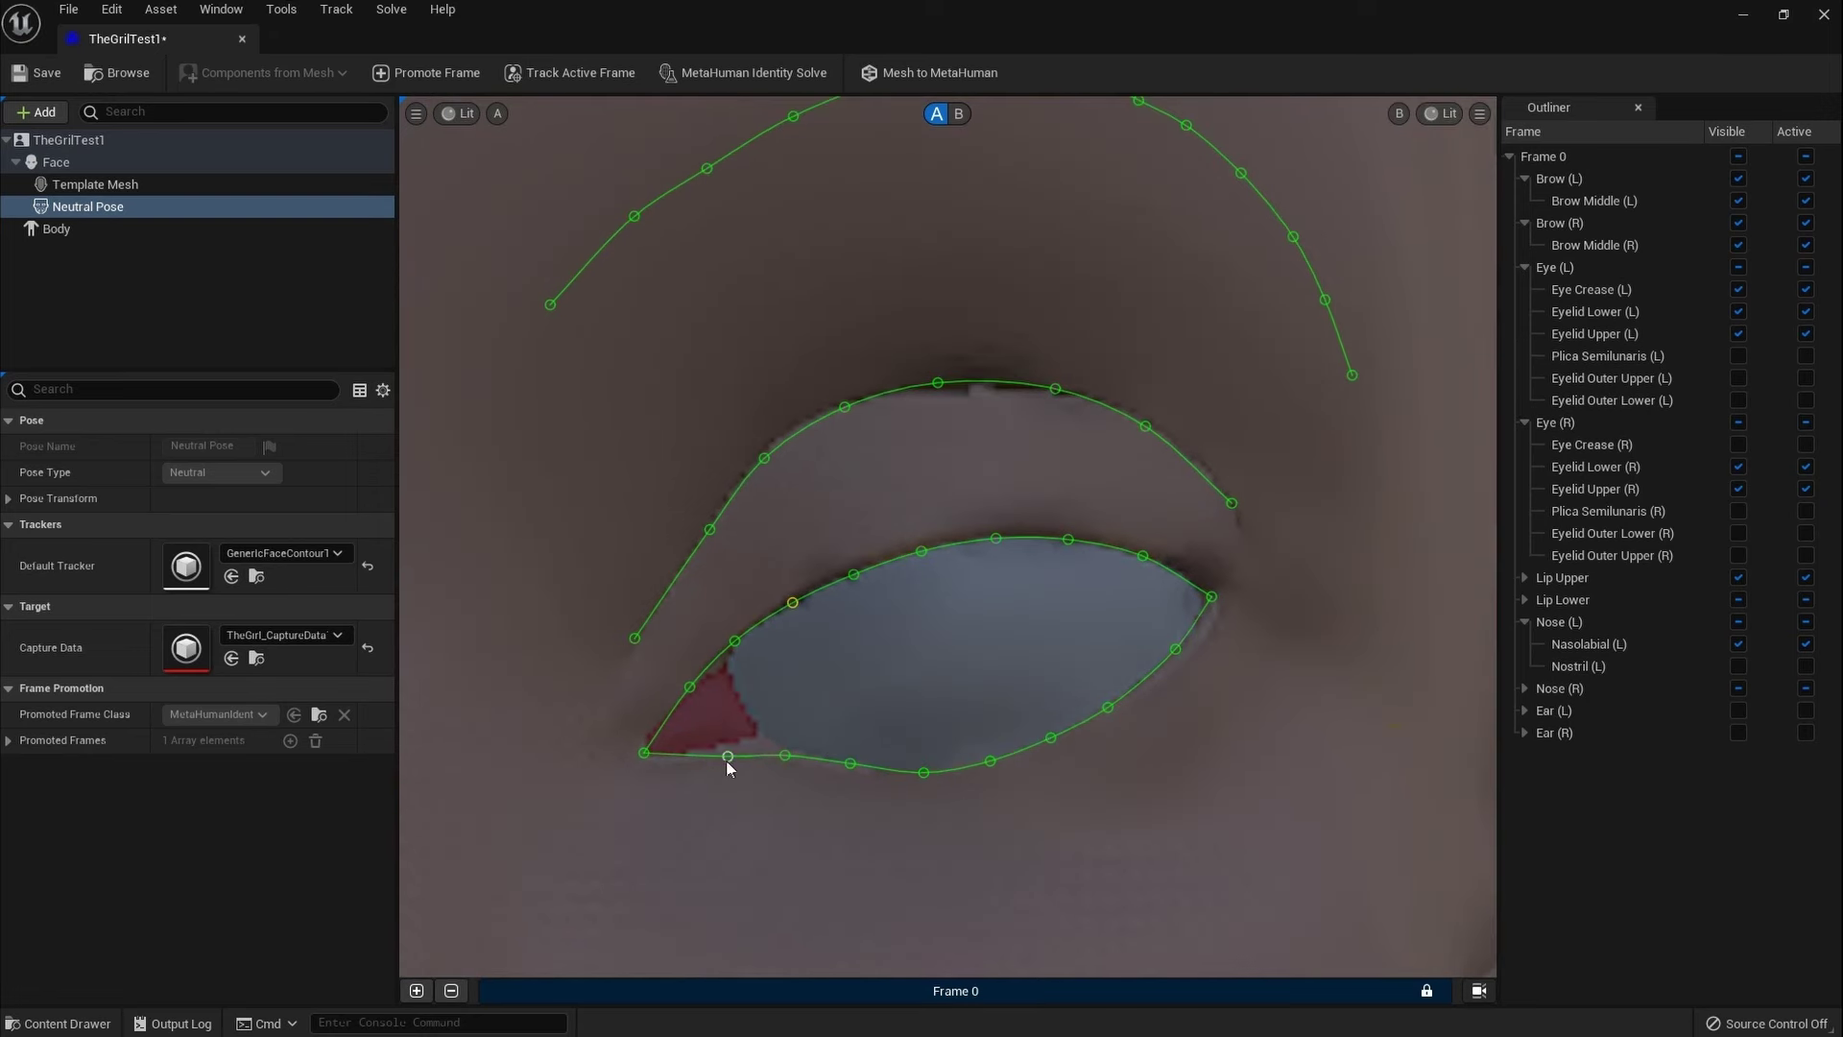
Step: Raise the lower lid markers near the left eye's inner corner and fit the Plica Semilunaris (L) curve to the pink corner's edge
drag(728, 757, 735, 748)
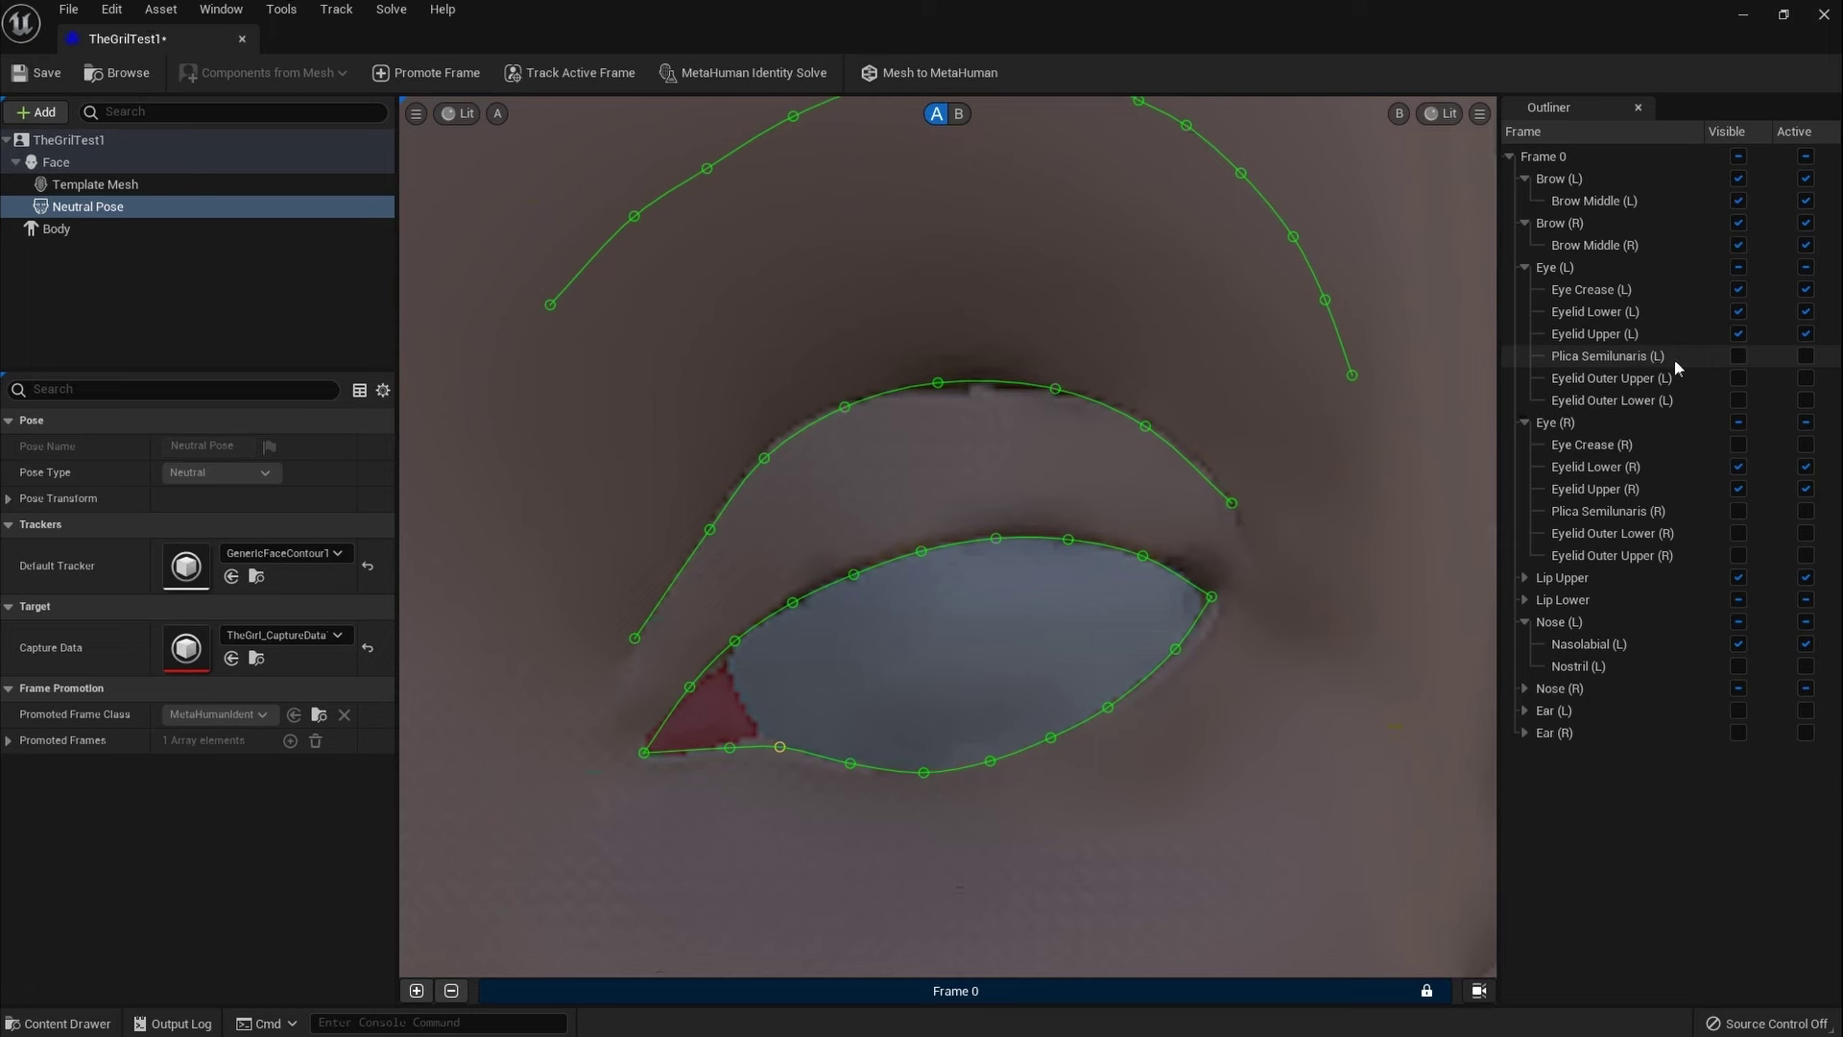
click(1739, 357)
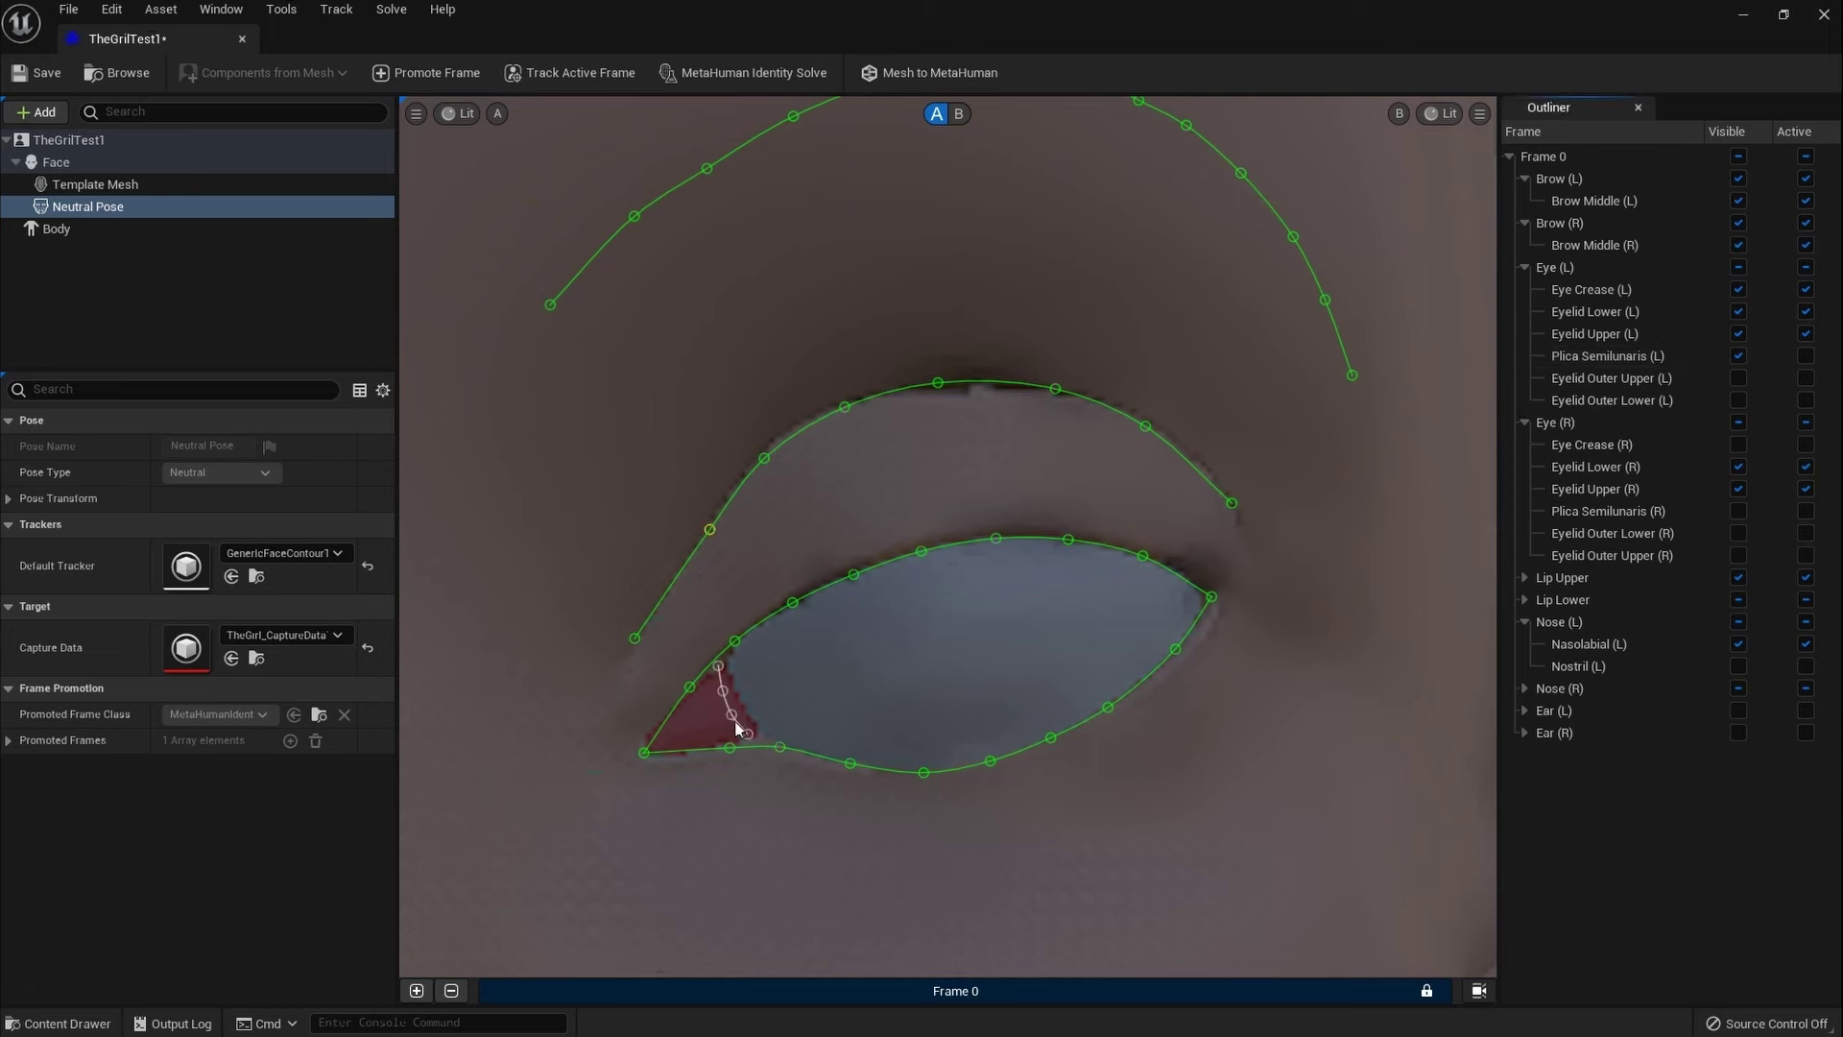
drag(741, 732, 760, 736)
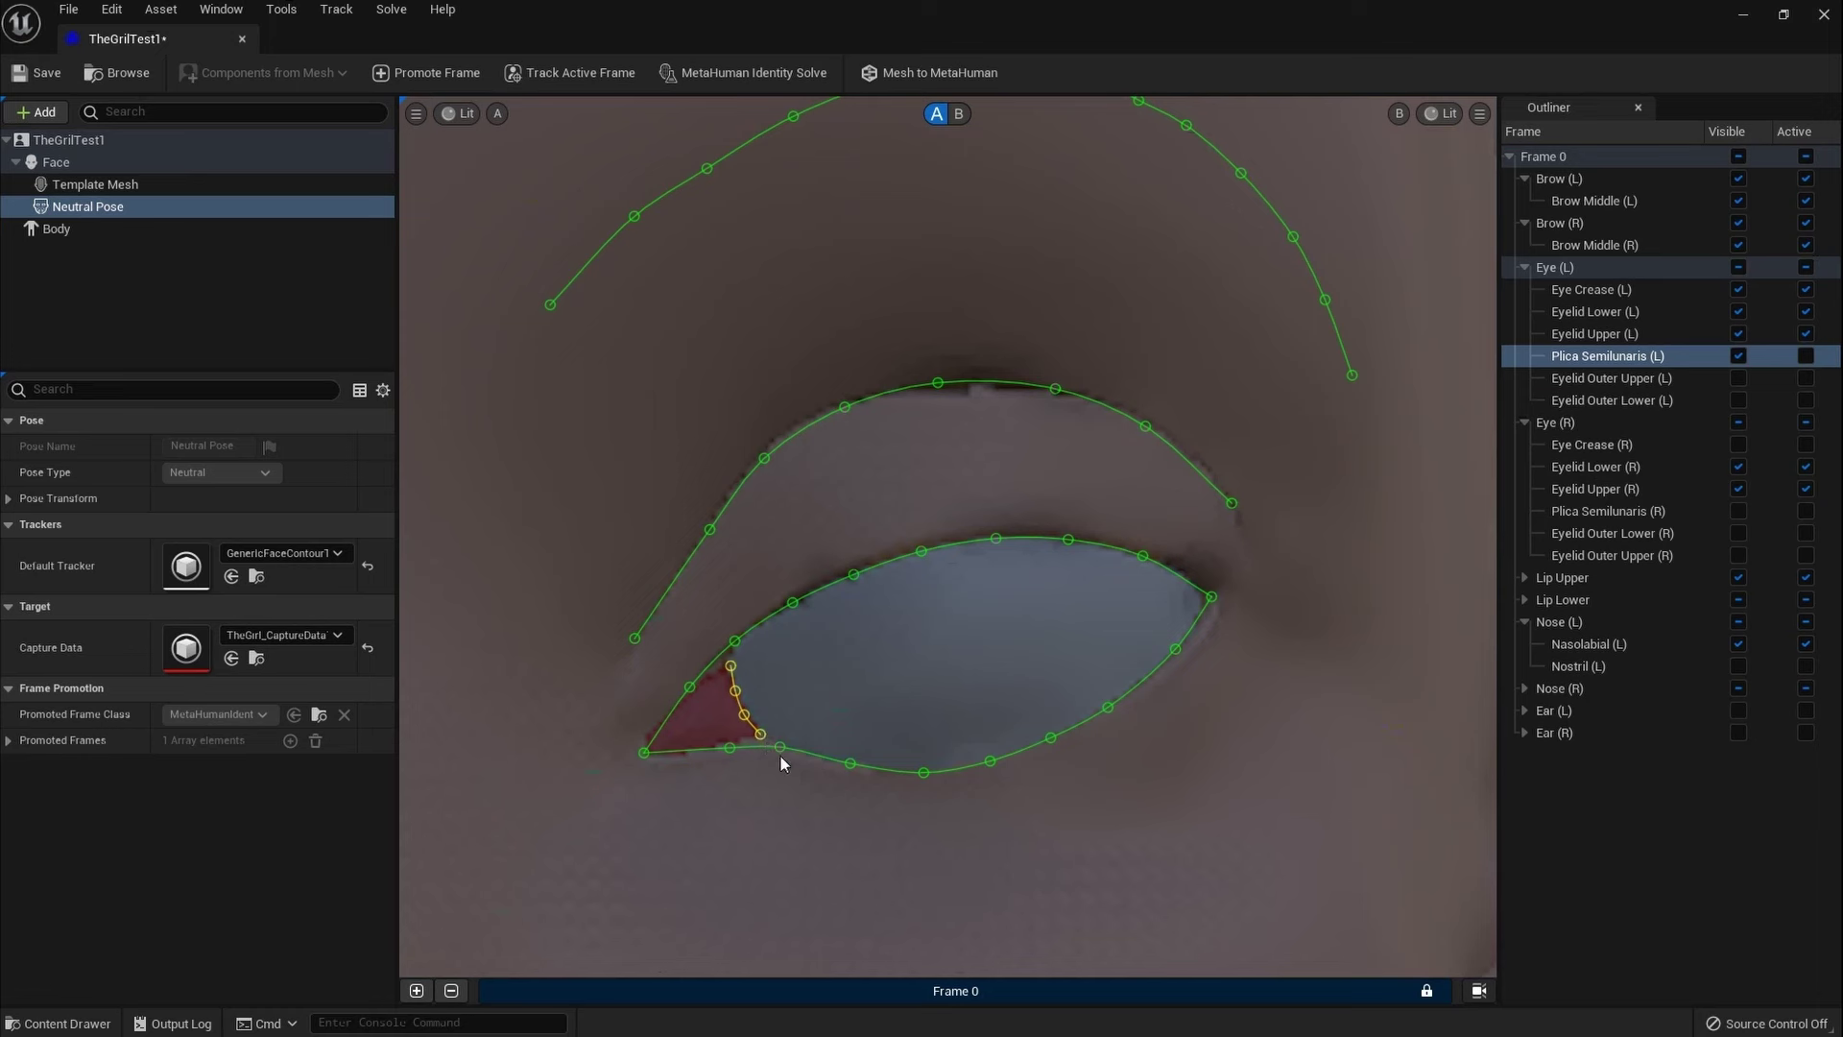
click(800, 727)
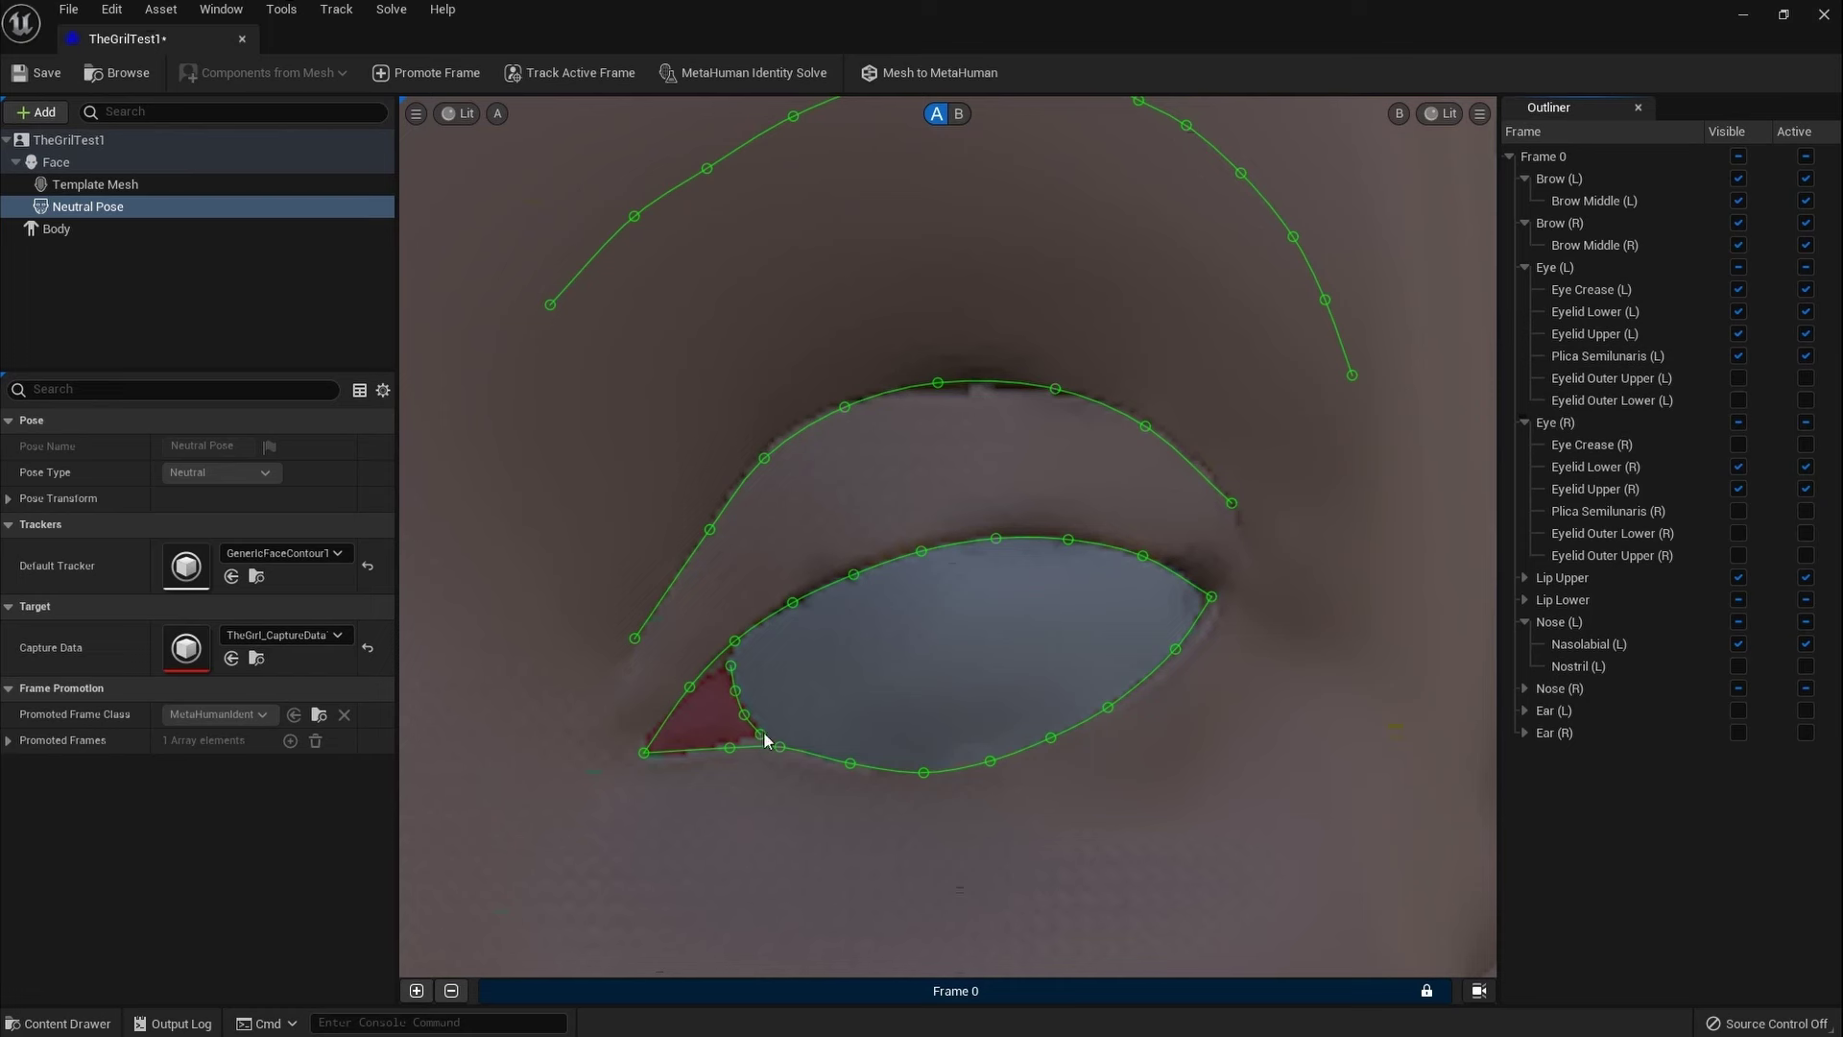
drag(761, 734, 770, 740)
drag(731, 664, 736, 659)
Step: Show the Eyelid Outer Upper (L) curve, shift it towards the outer corner and fit its outer markers along the upper lid's outer edge
click(1740, 378)
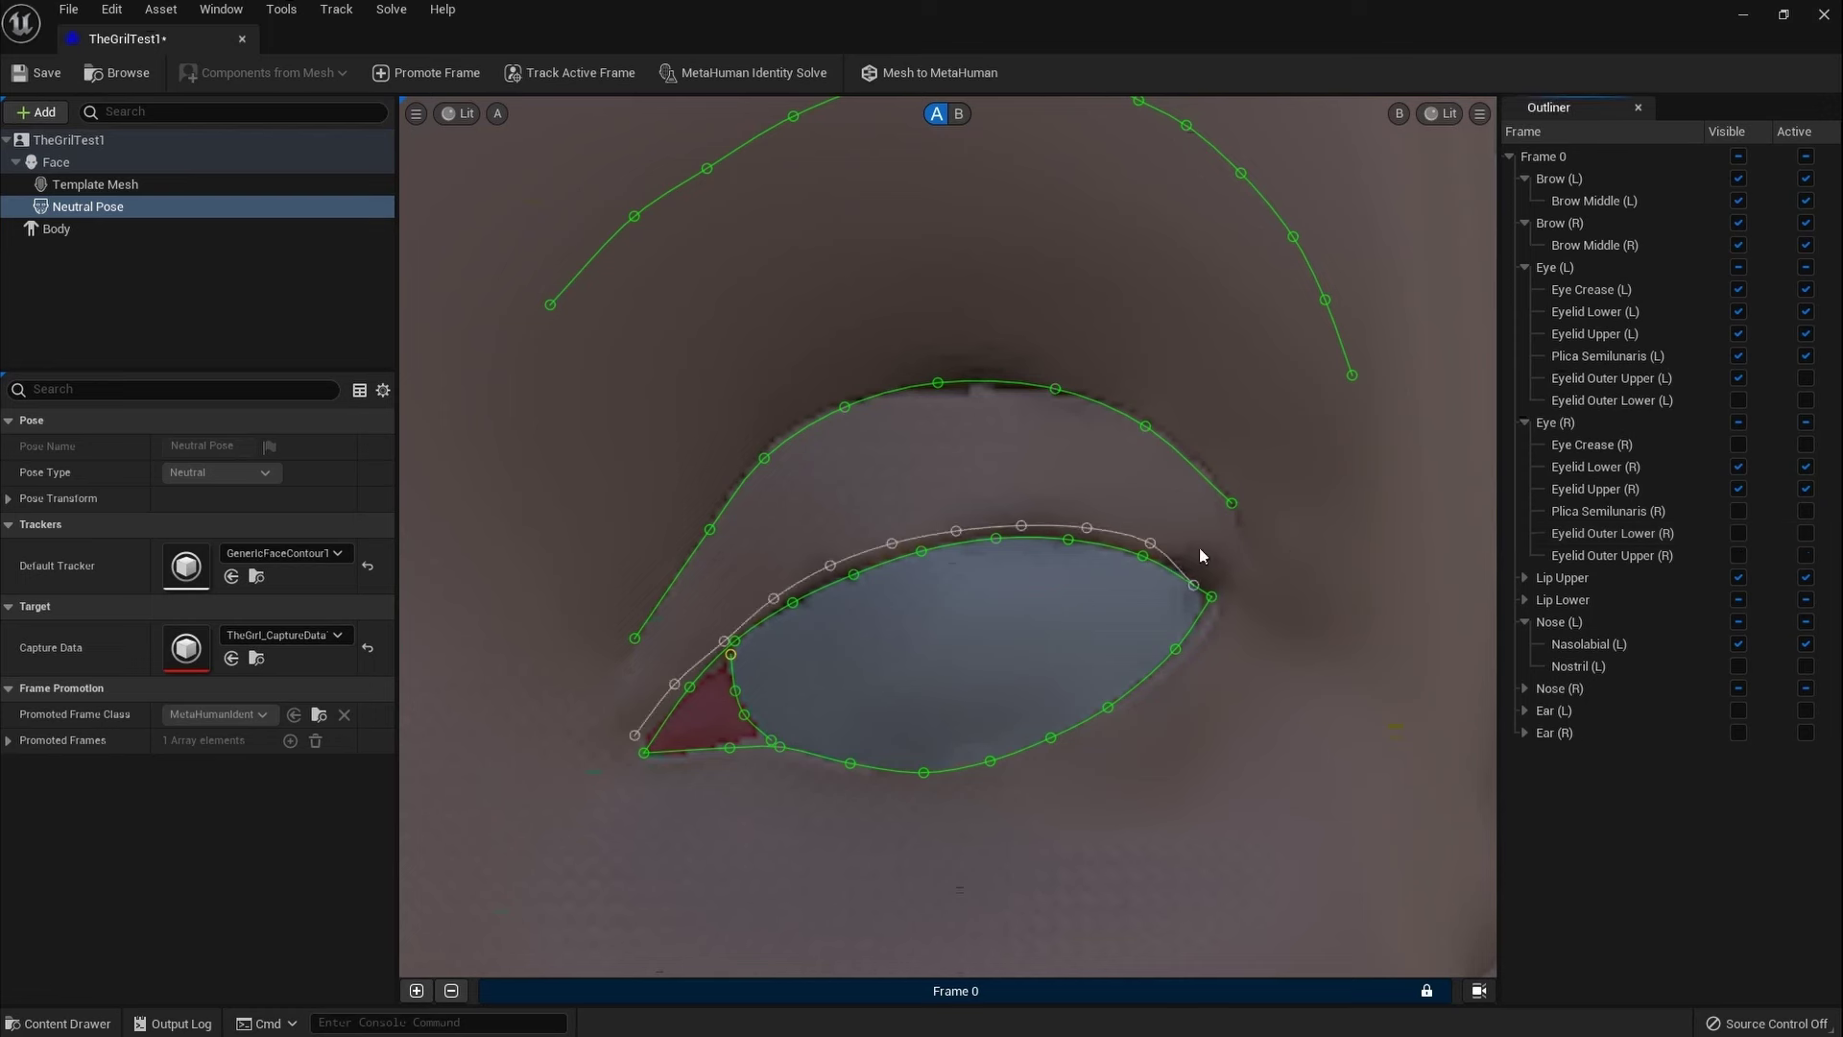
click(1196, 583)
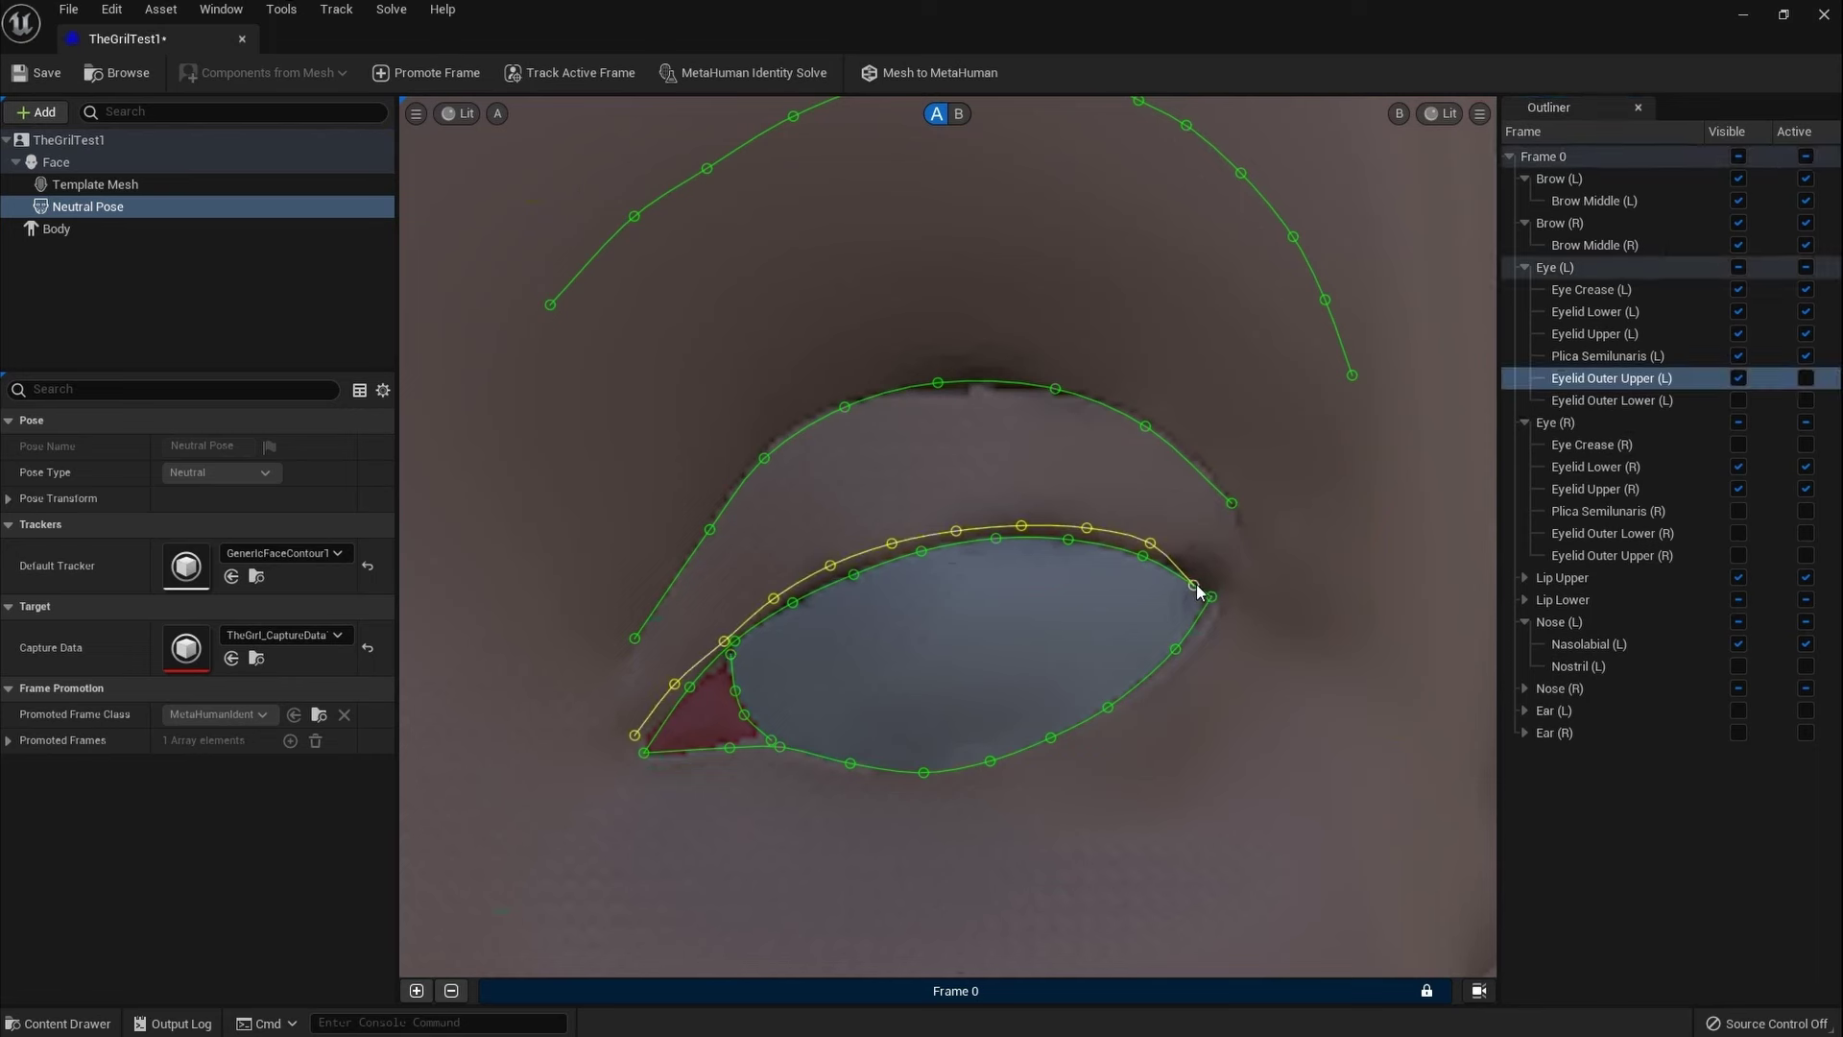
drag(1196, 584, 1222, 589)
click(1214, 586)
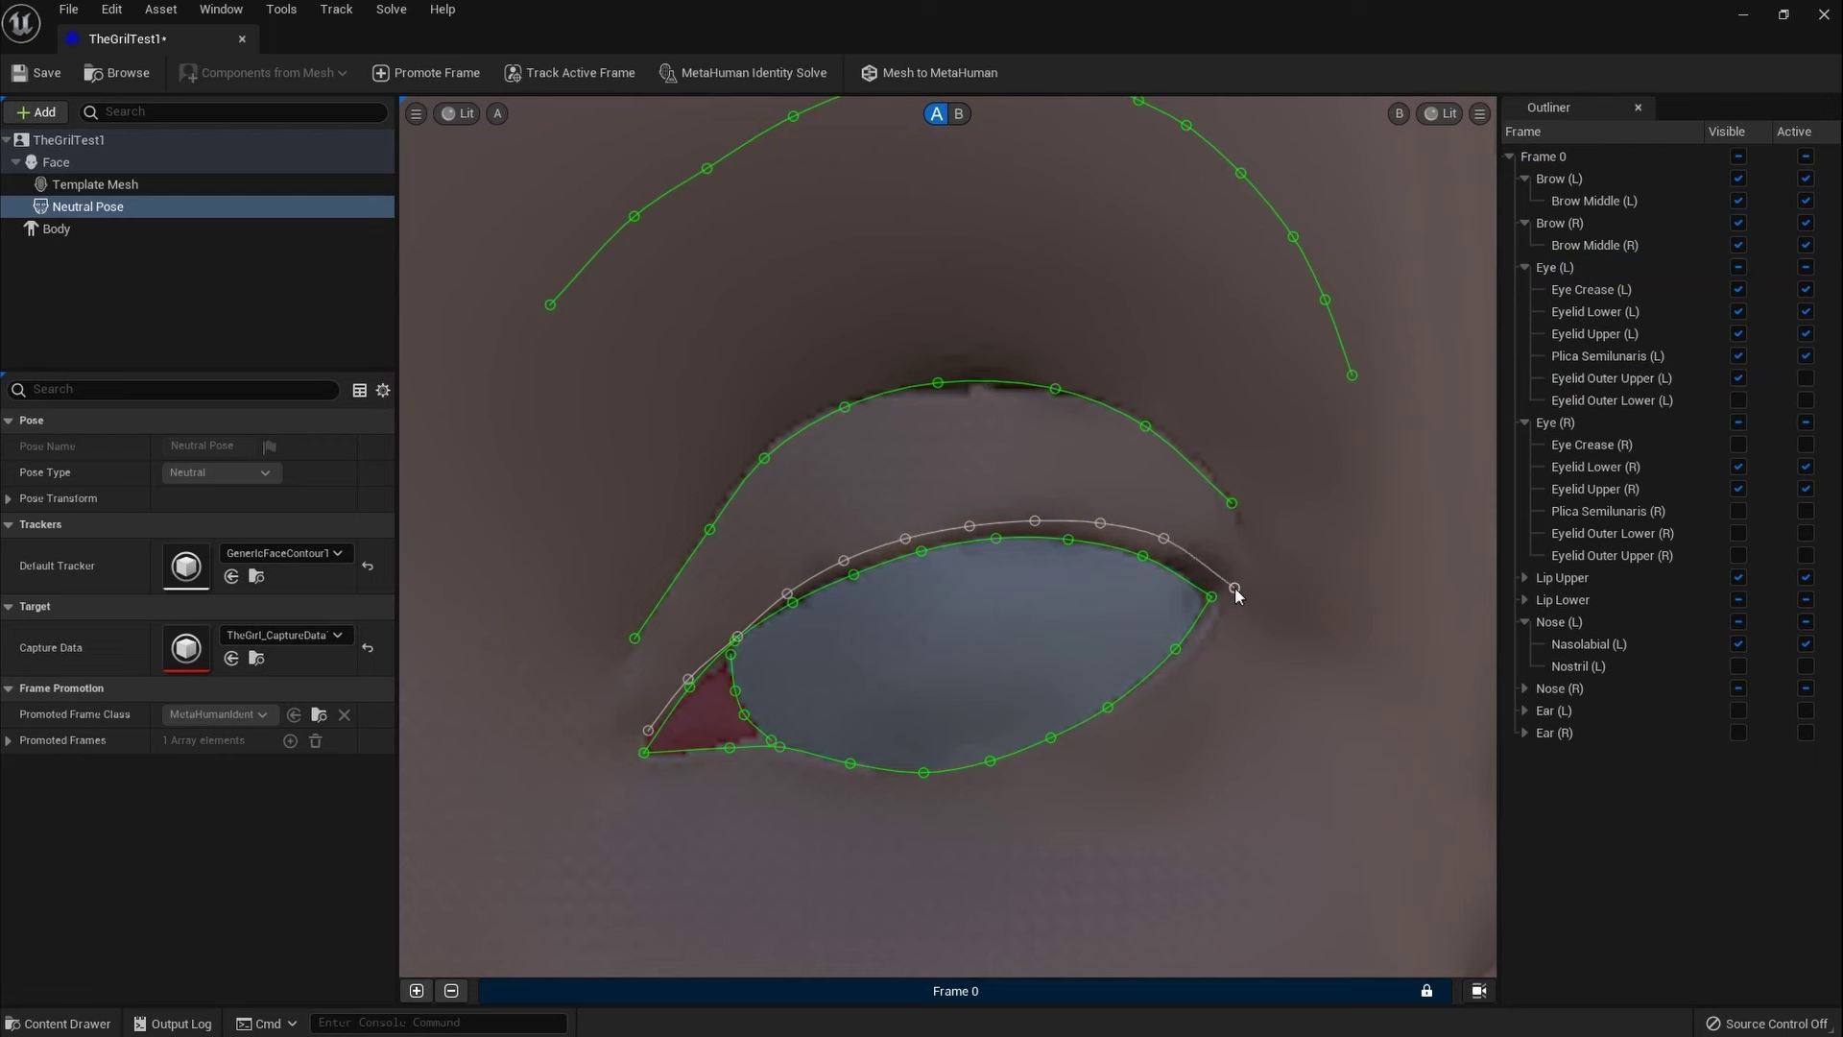
drag(1166, 544, 1092, 531)
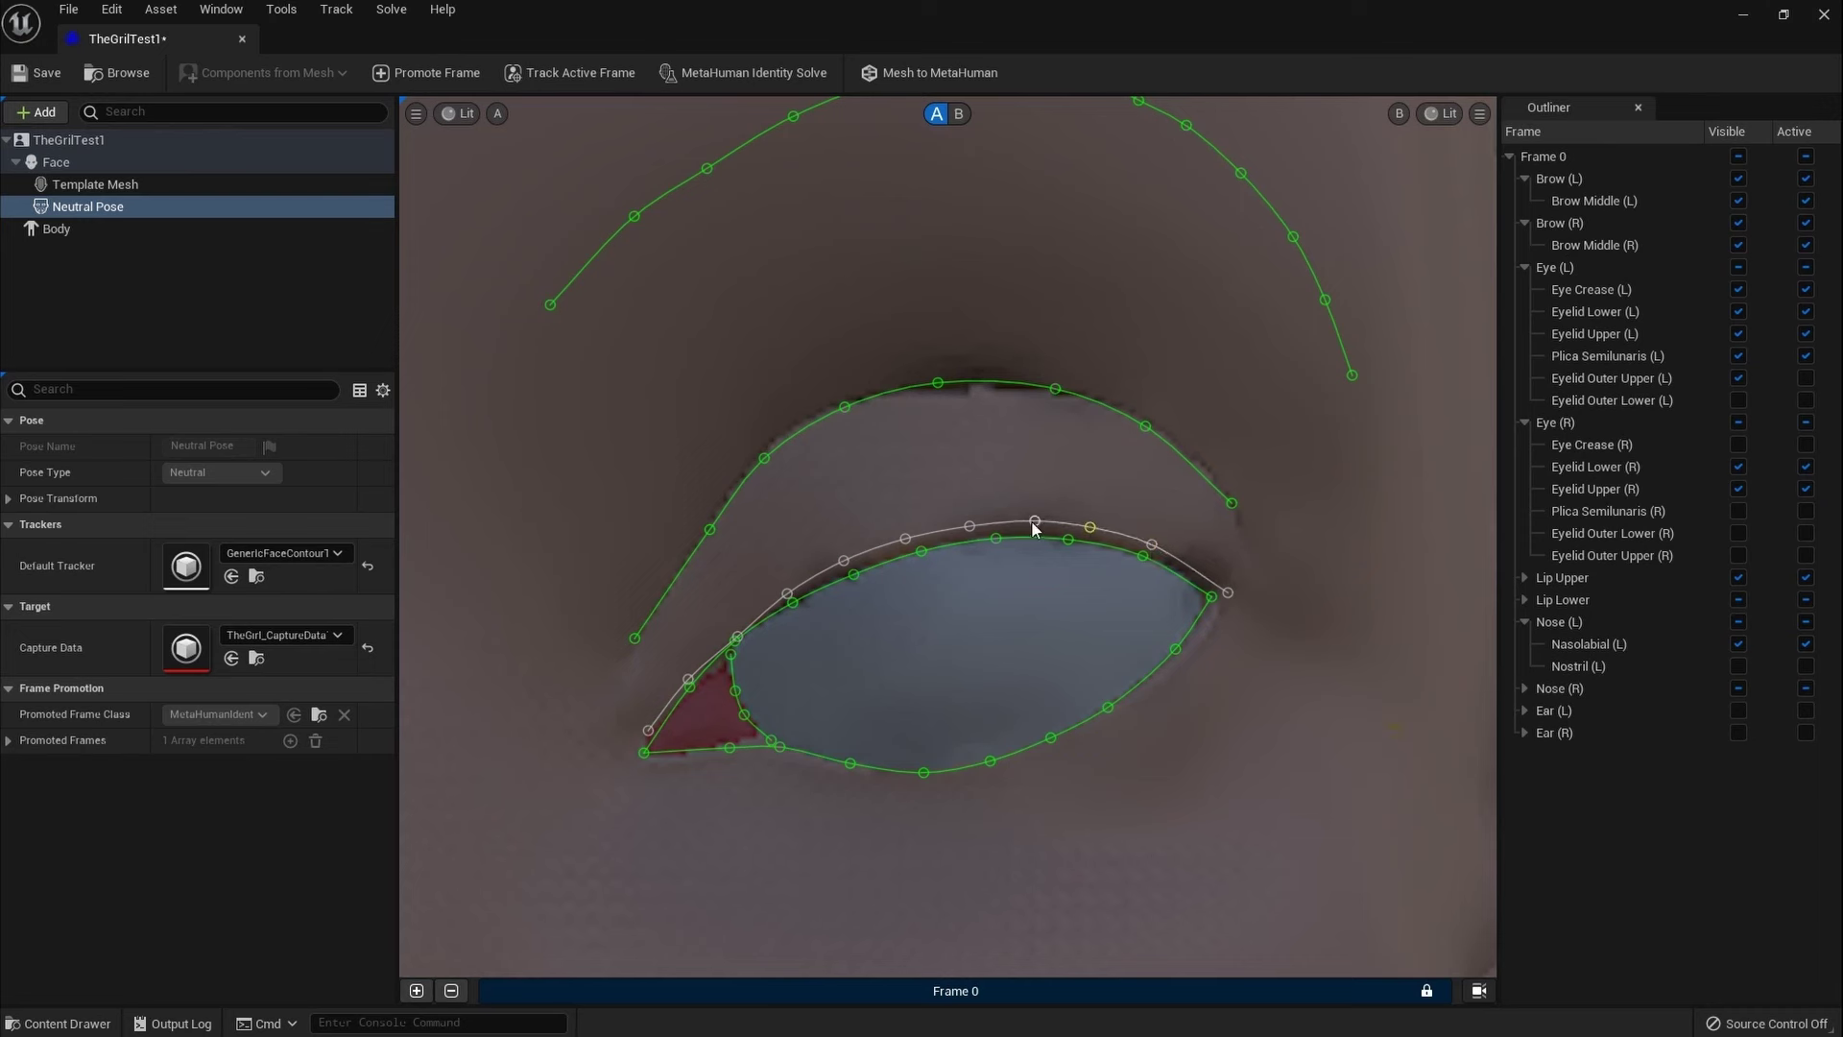
Step: Fit the inner markers of Eyelid Outer Upper (L) around the inner corner, activate the curve and nudge its outer end marker
click(737, 637)
drag(736, 632, 734, 629)
drag(648, 729, 630, 745)
click(1807, 379)
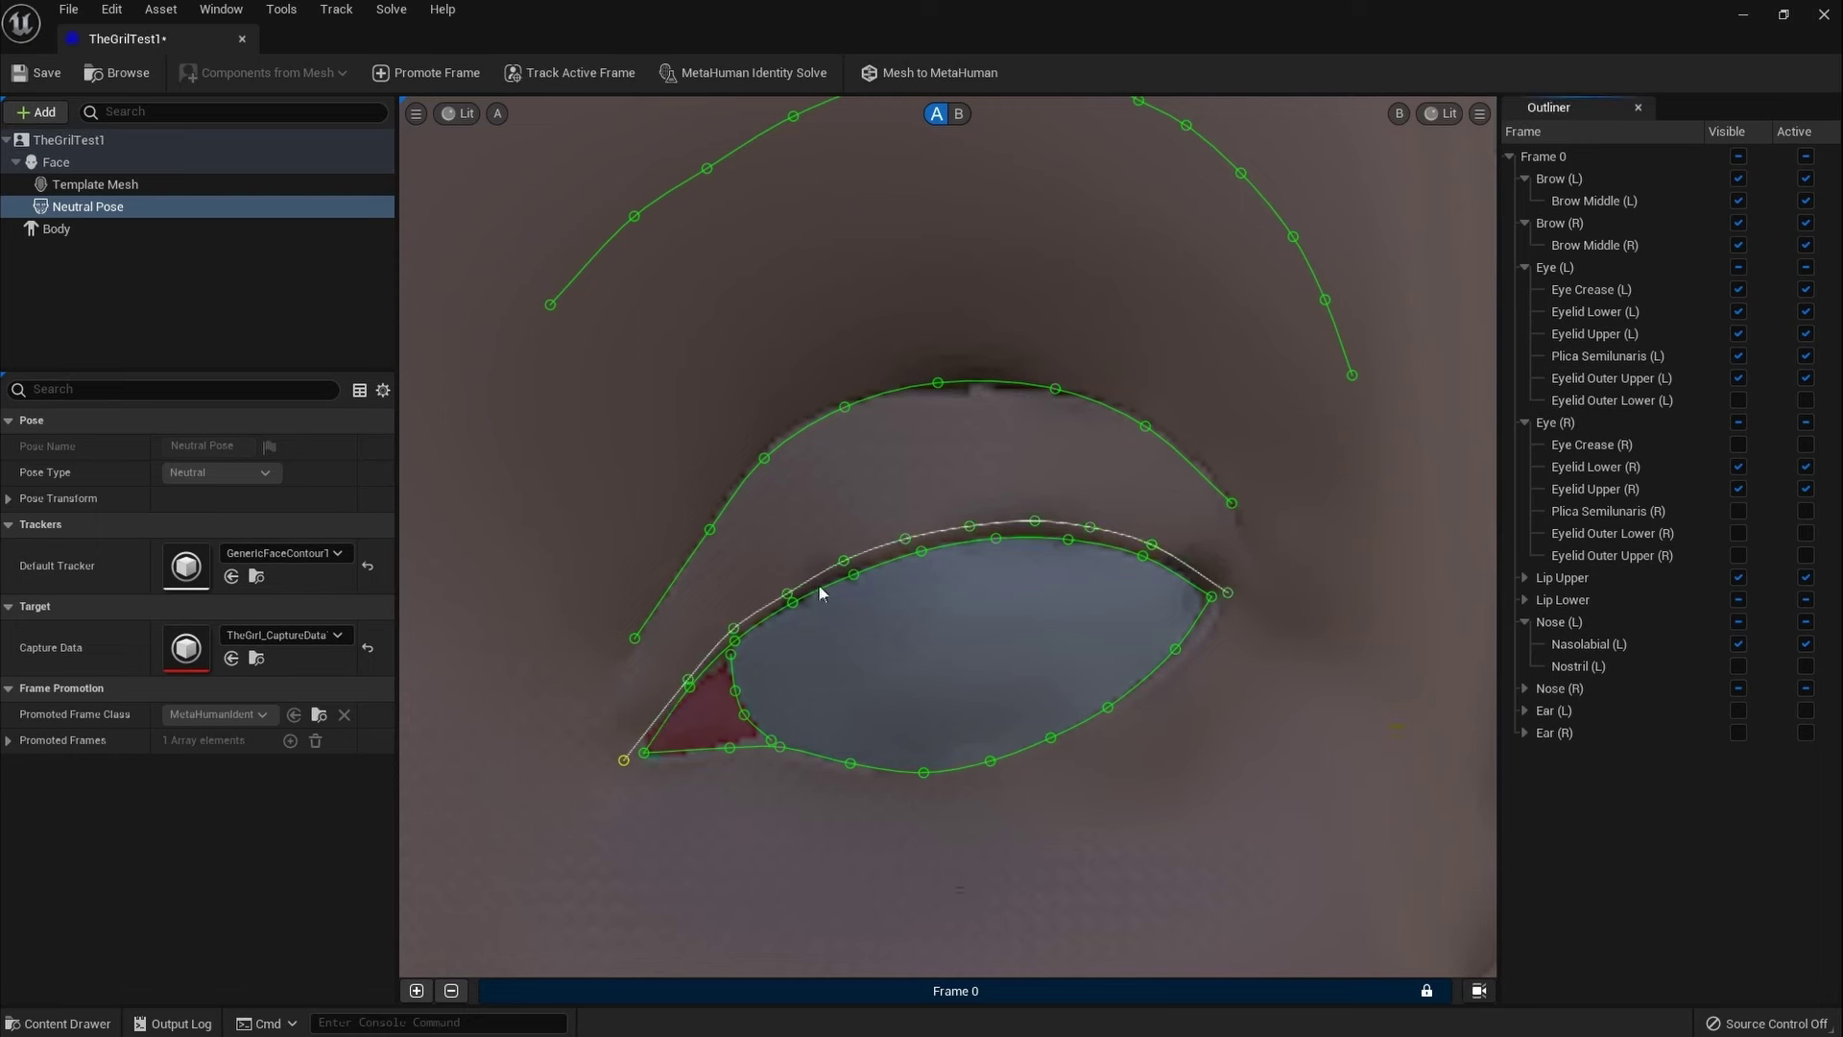
click(786, 592)
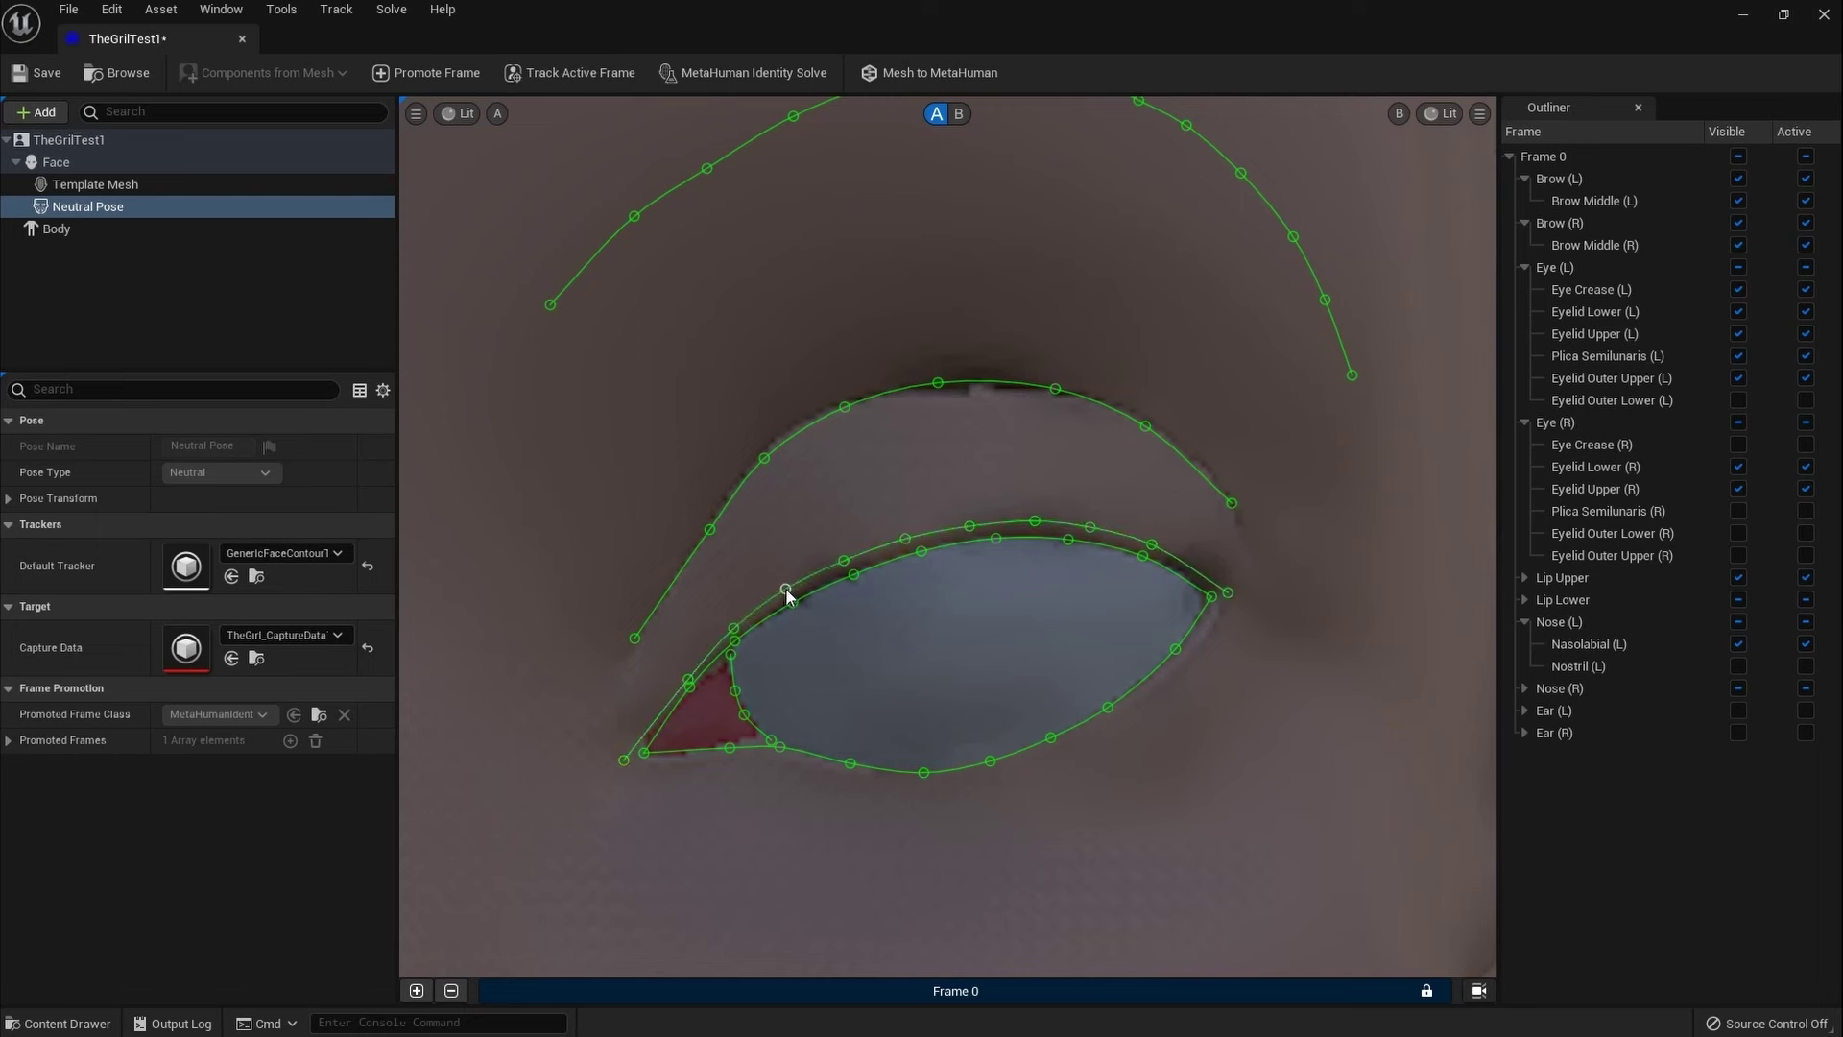
click(685, 678)
click(1233, 591)
Step: Show and activate the Eyelid Outer Lower (L) curve and lower its outer markers just outside the lower lid edge
click(1738, 399)
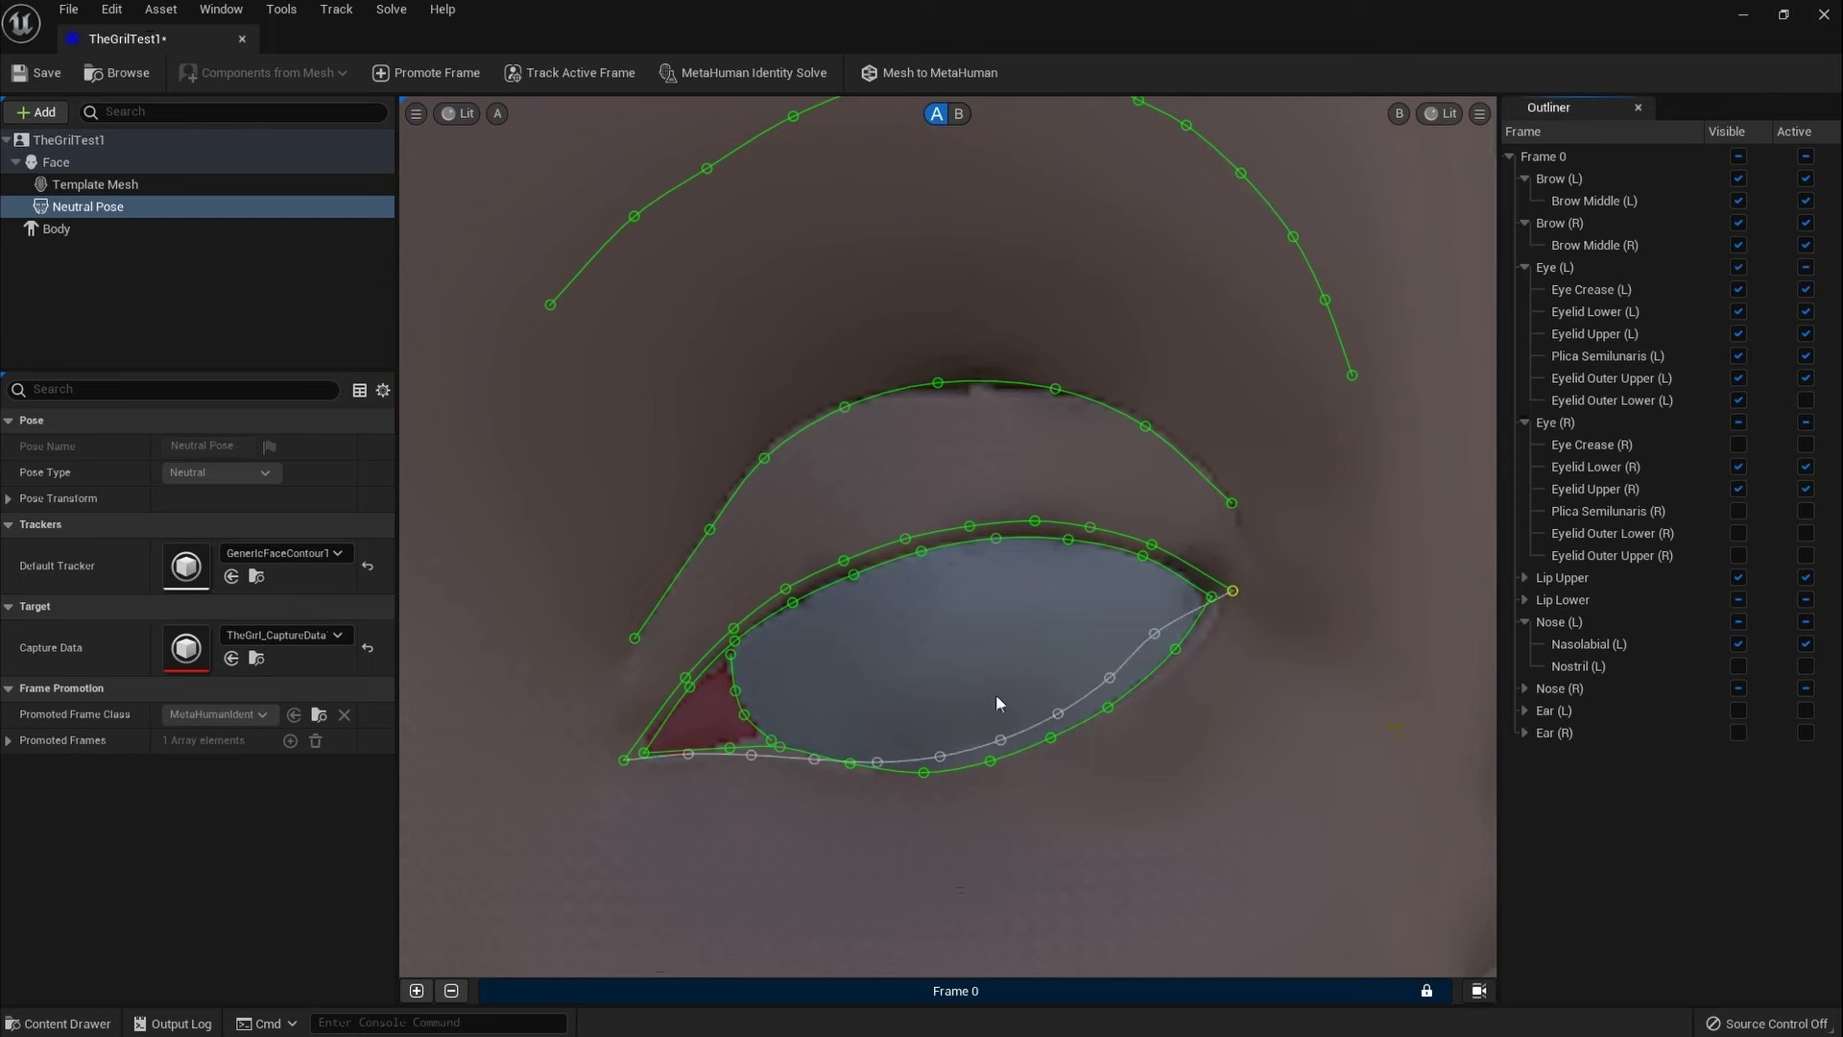
click(1806, 400)
drag(1054, 713, 1054, 749)
drag(1111, 678, 1116, 722)
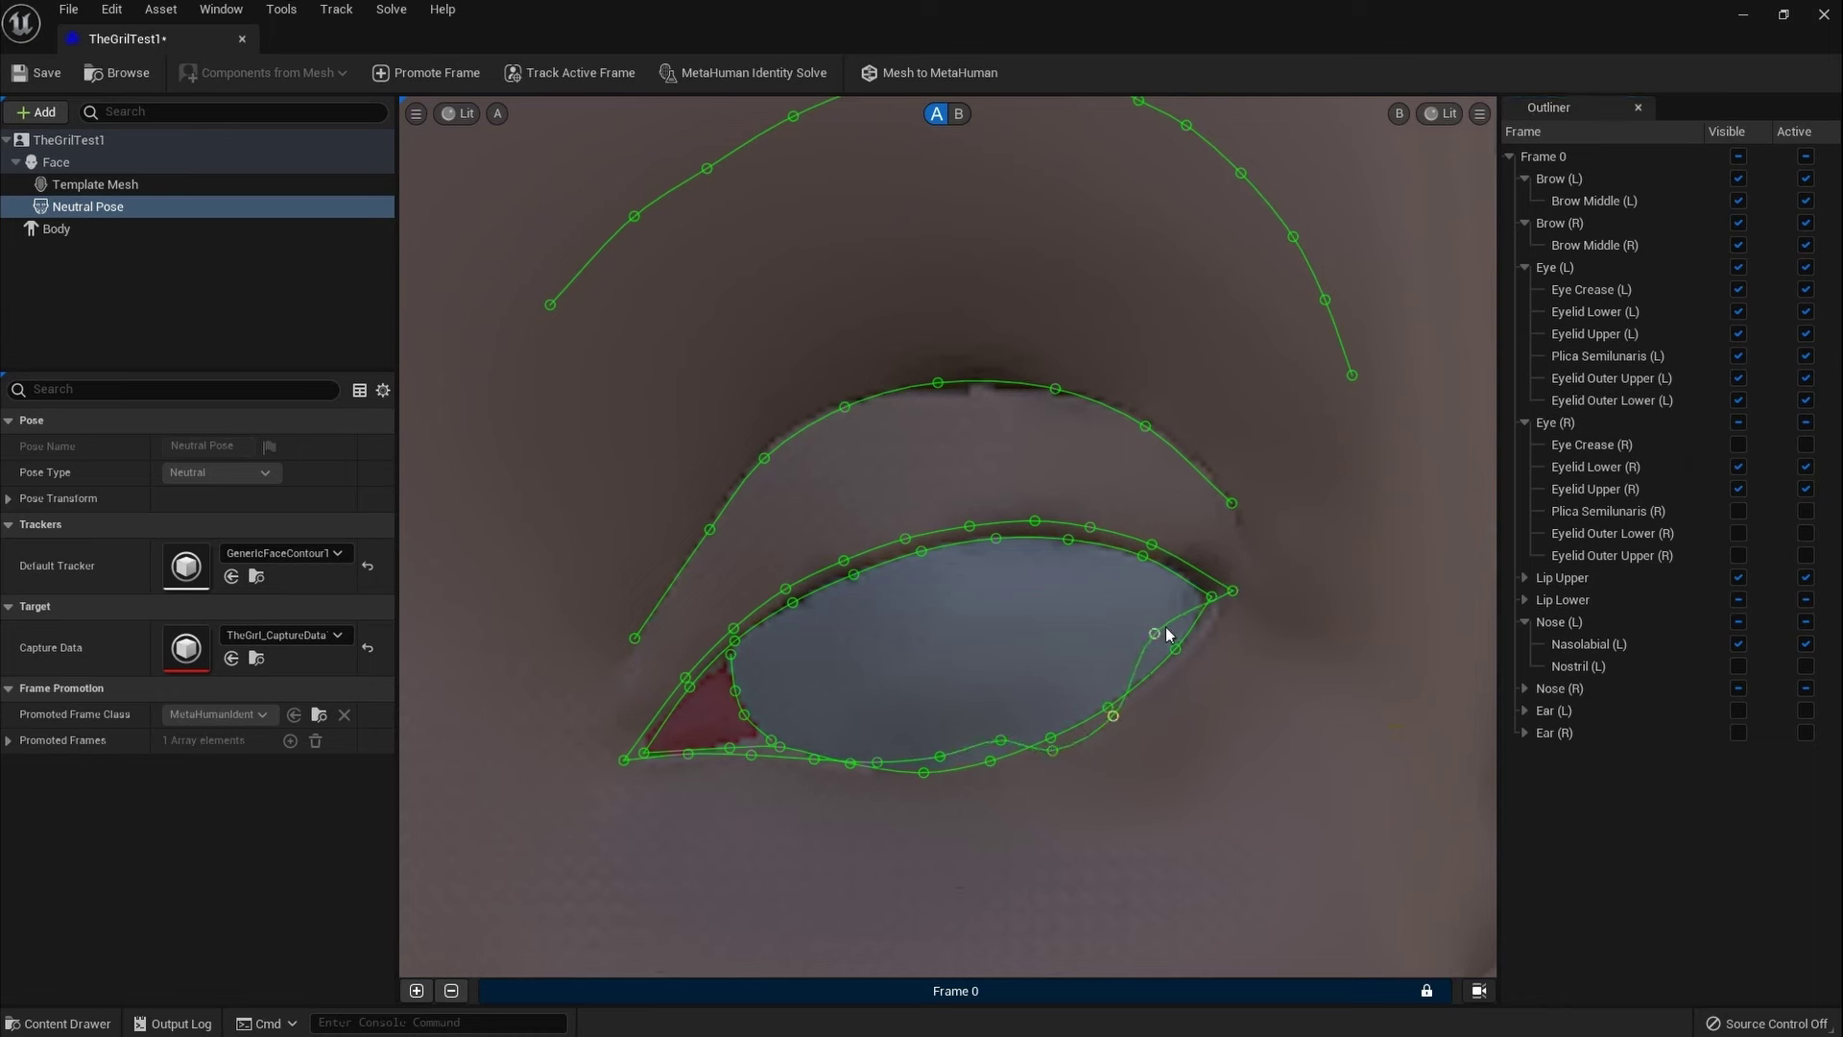
drag(1156, 634, 1189, 656)
Step: Fit the middle and inner markers of Eyelid Outer Lower (L) below the lower lid and nudge the inner upper lid marker
drag(1000, 741, 924, 784)
drag(858, 778, 850, 775)
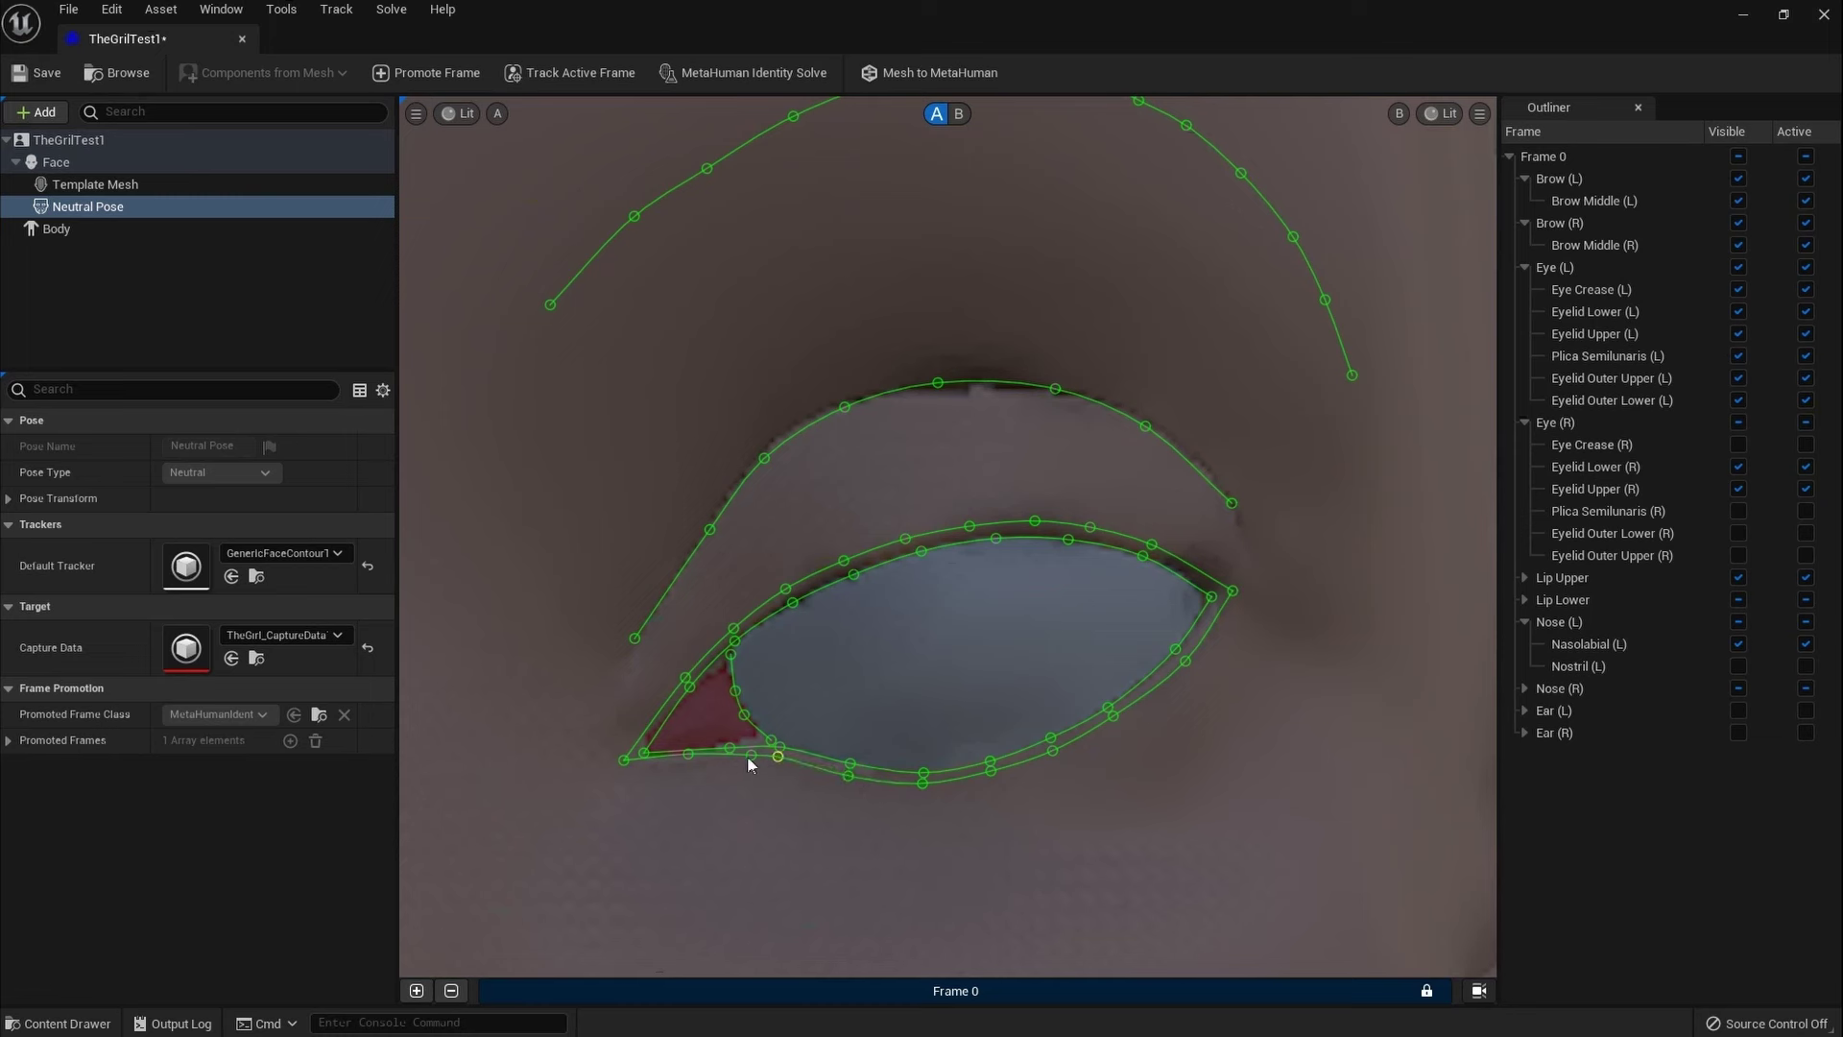
drag(750, 756, 730, 756)
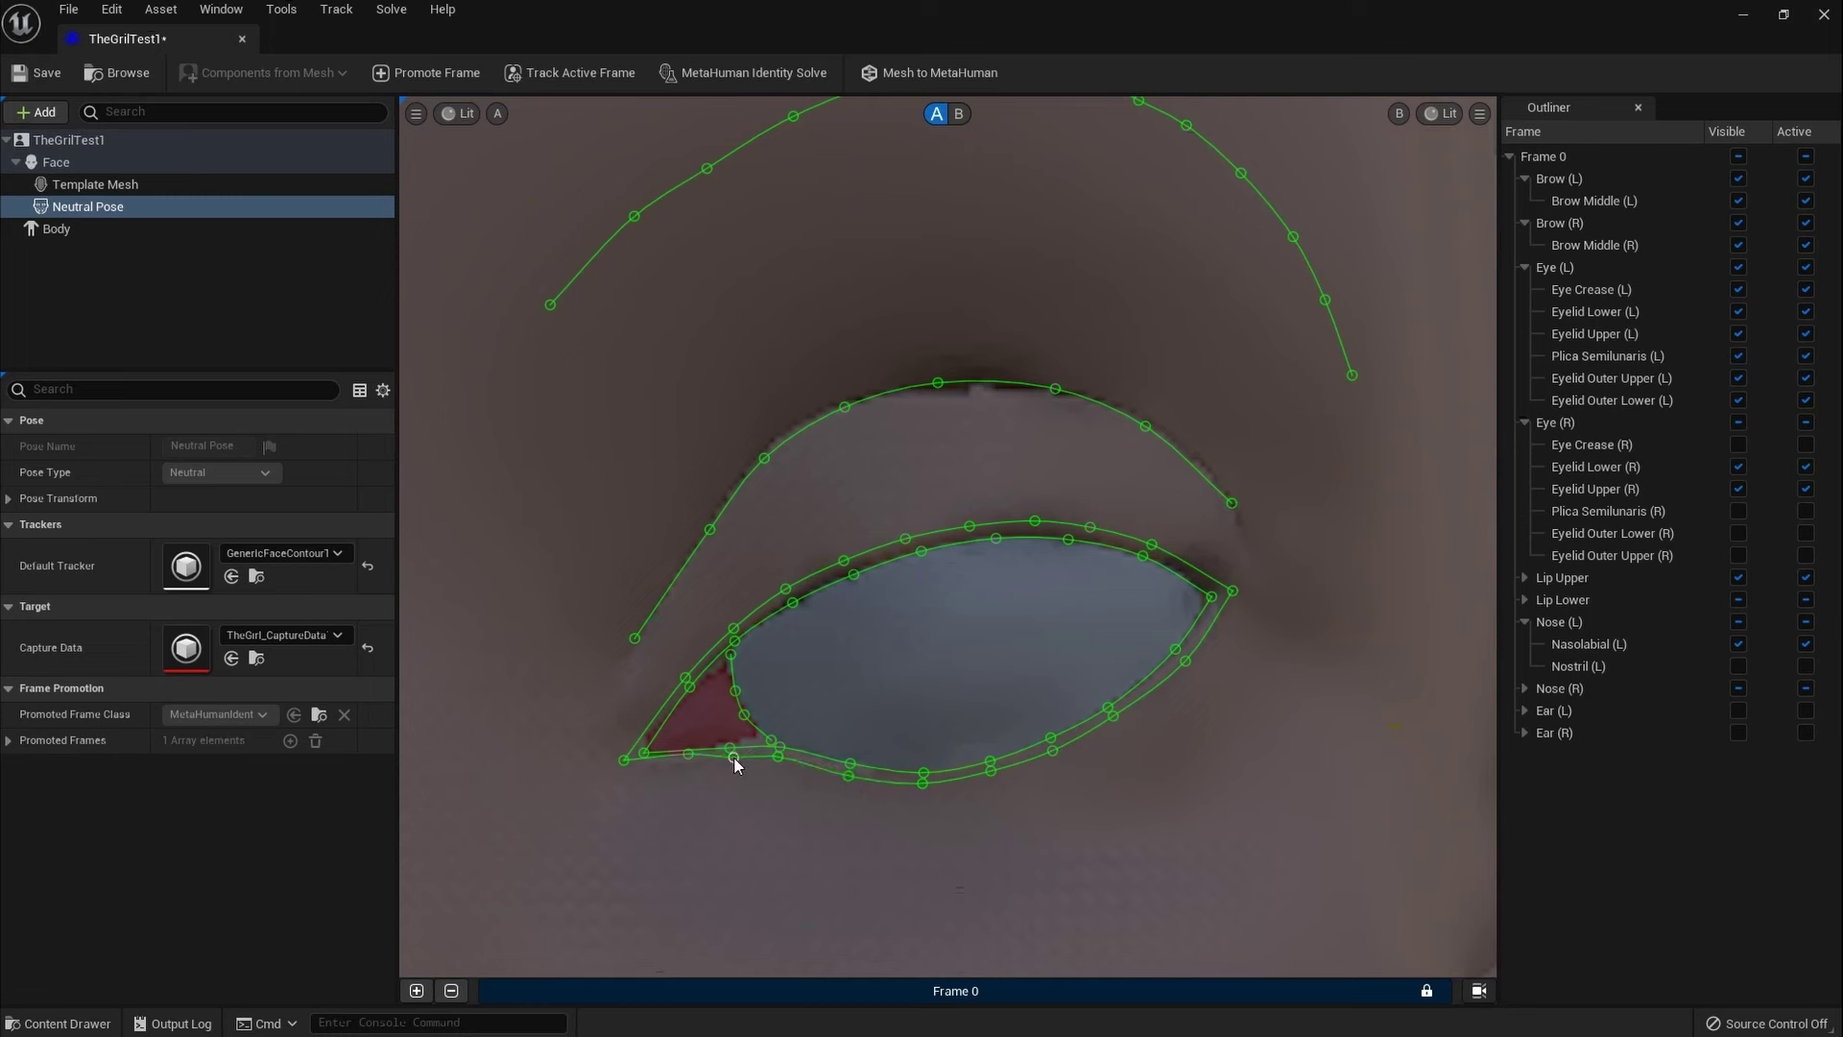
click(681, 760)
drag(689, 676, 682, 677)
Step: Run the MetaHuman Identity Solve and inspect the solved left eye against its marker curves in view B
scroll(1001, 587, down, 8)
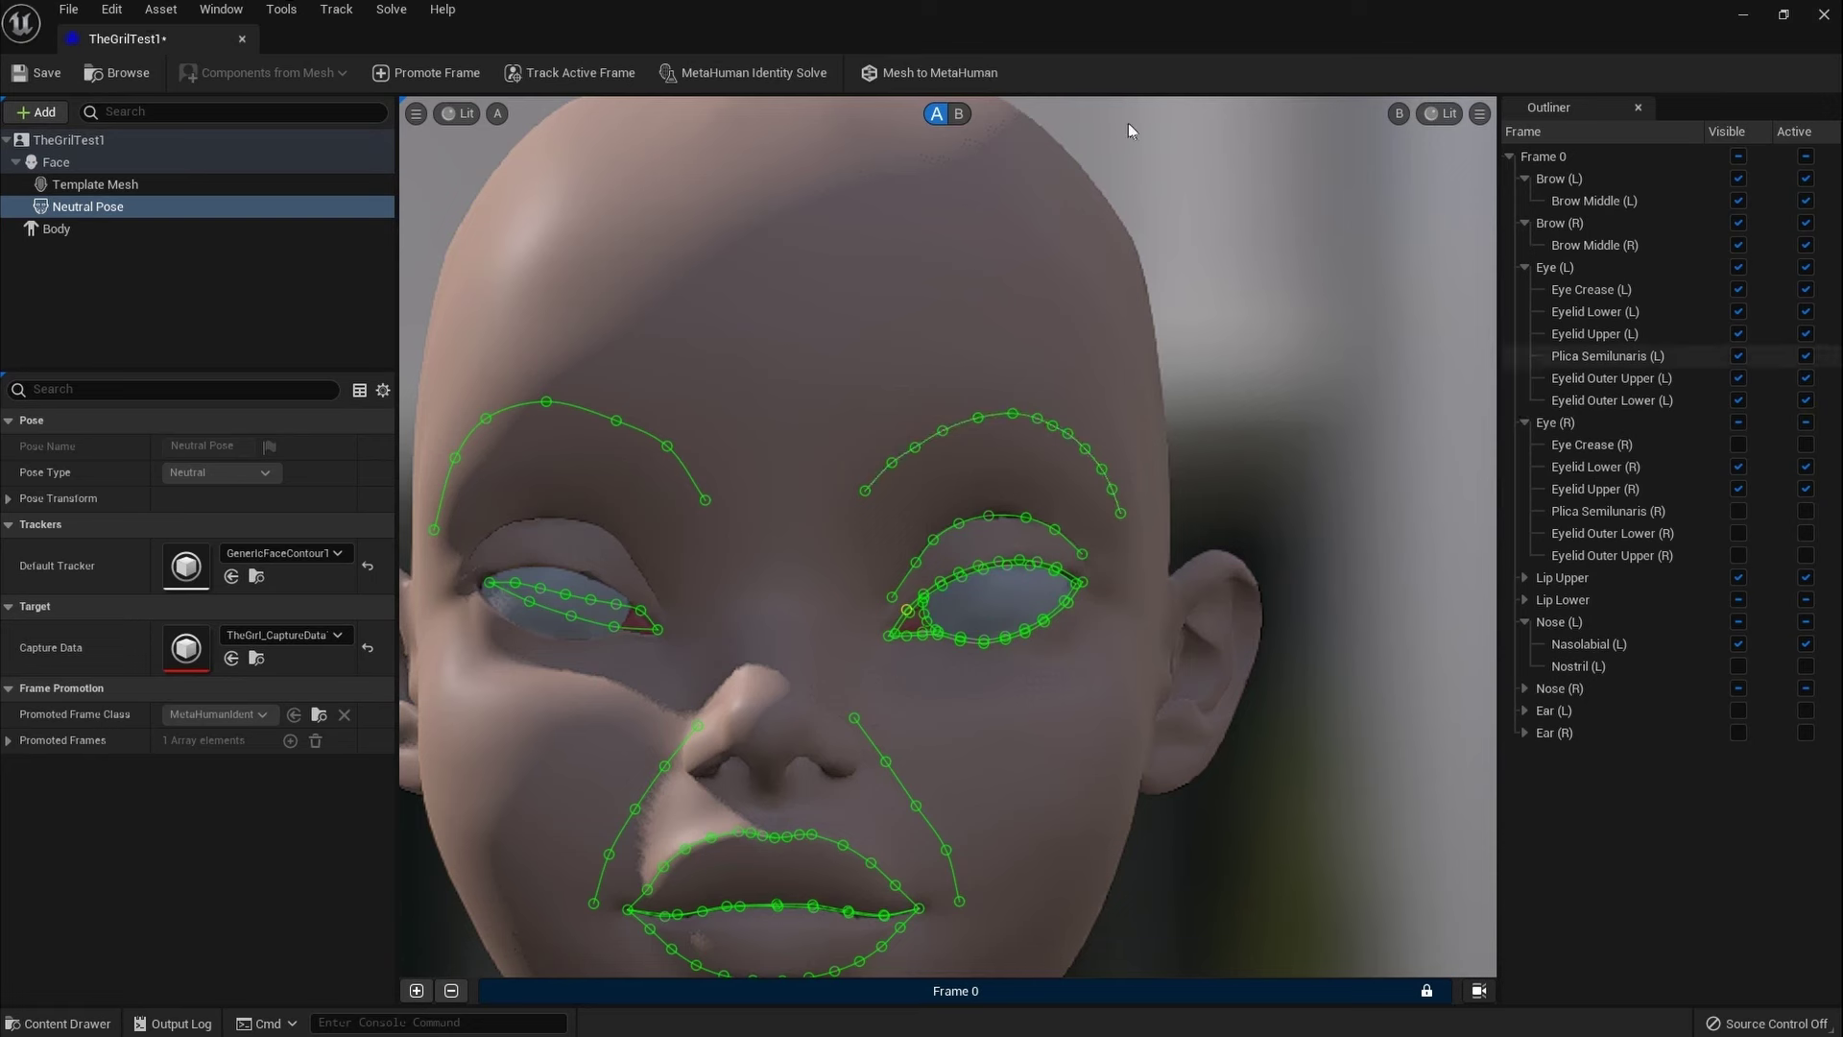
click(751, 72)
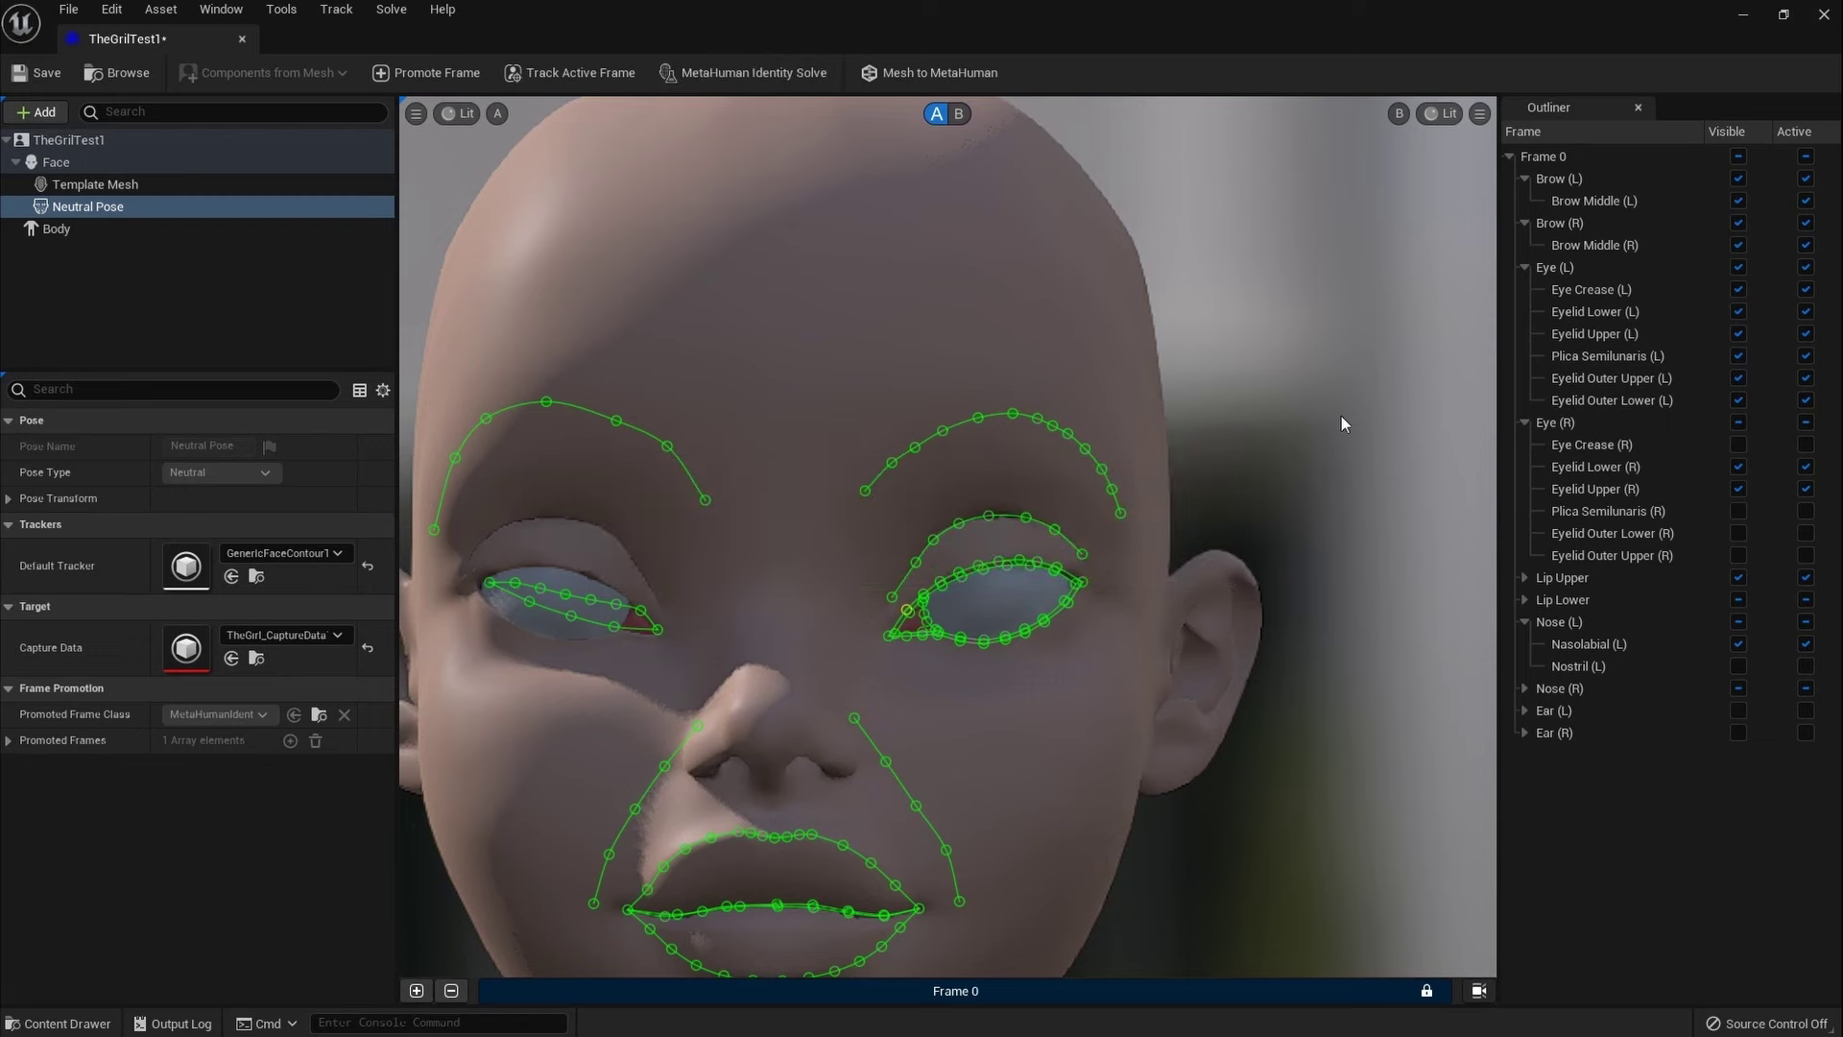
click(959, 114)
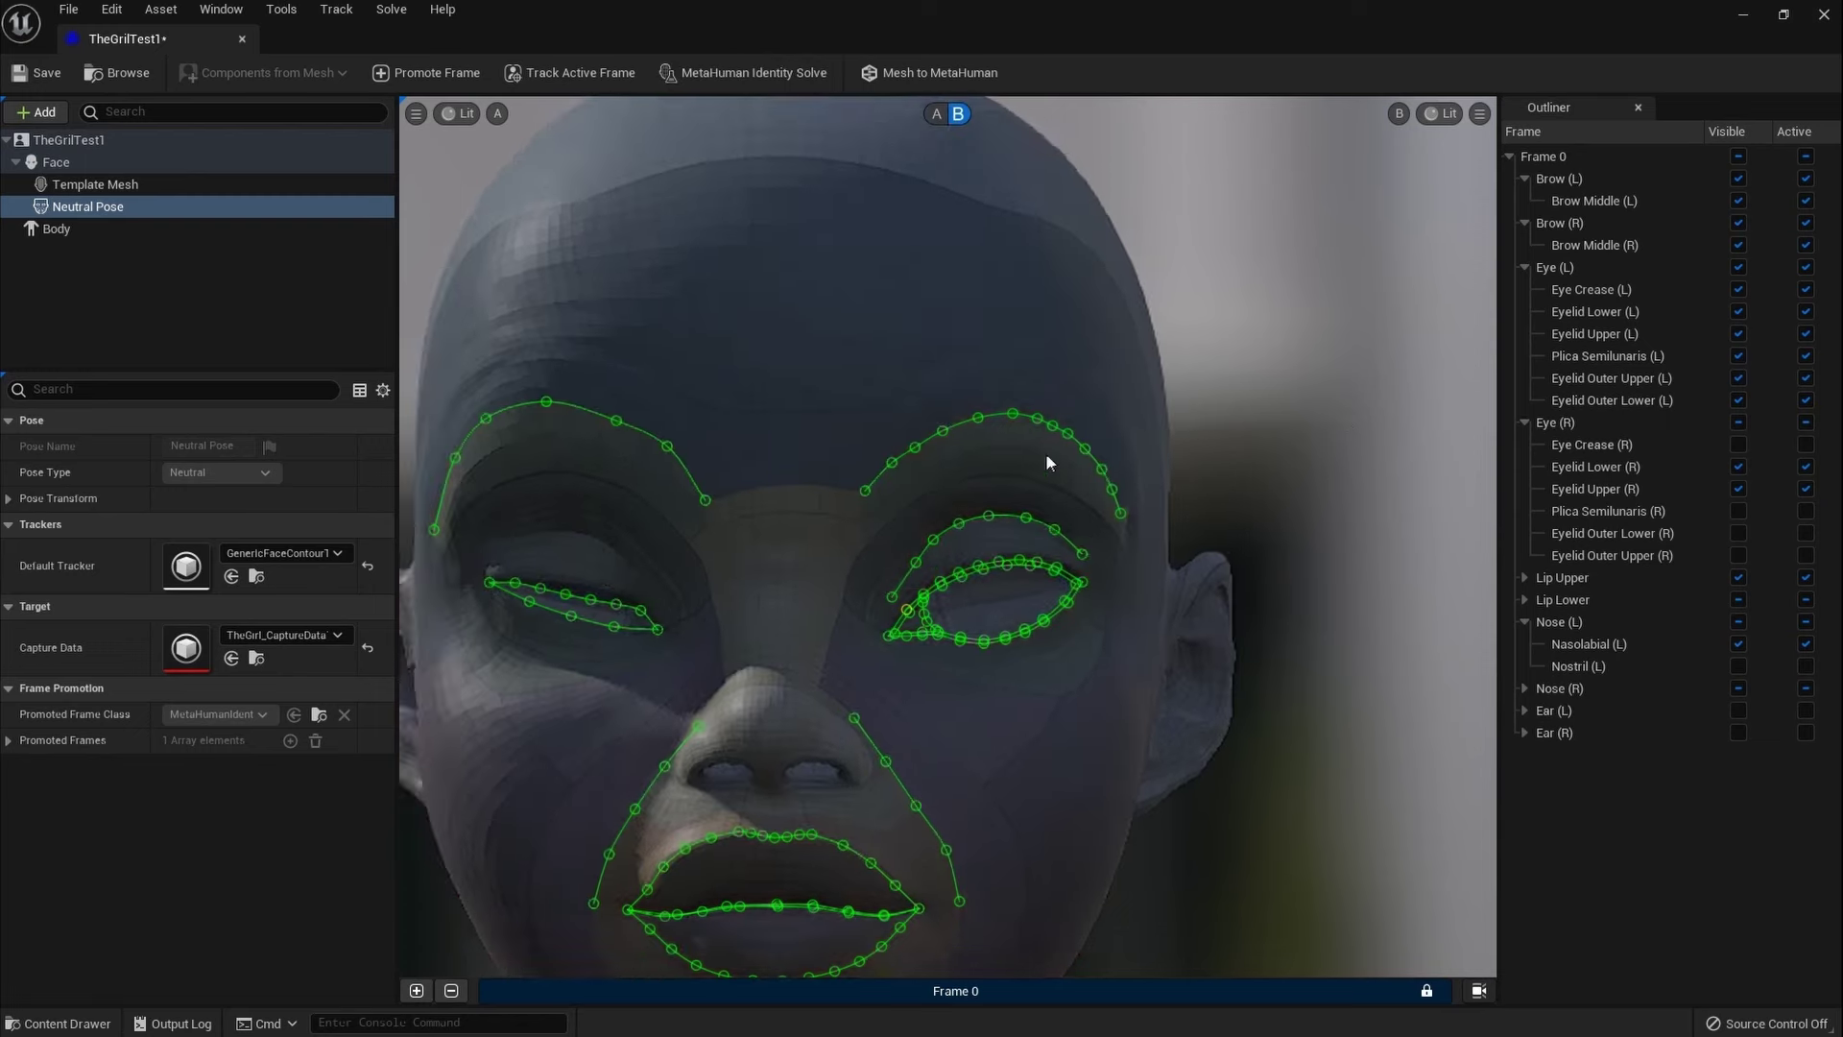
scroll(1087, 533, up, 5)
scroll(1162, 624, up, 4)
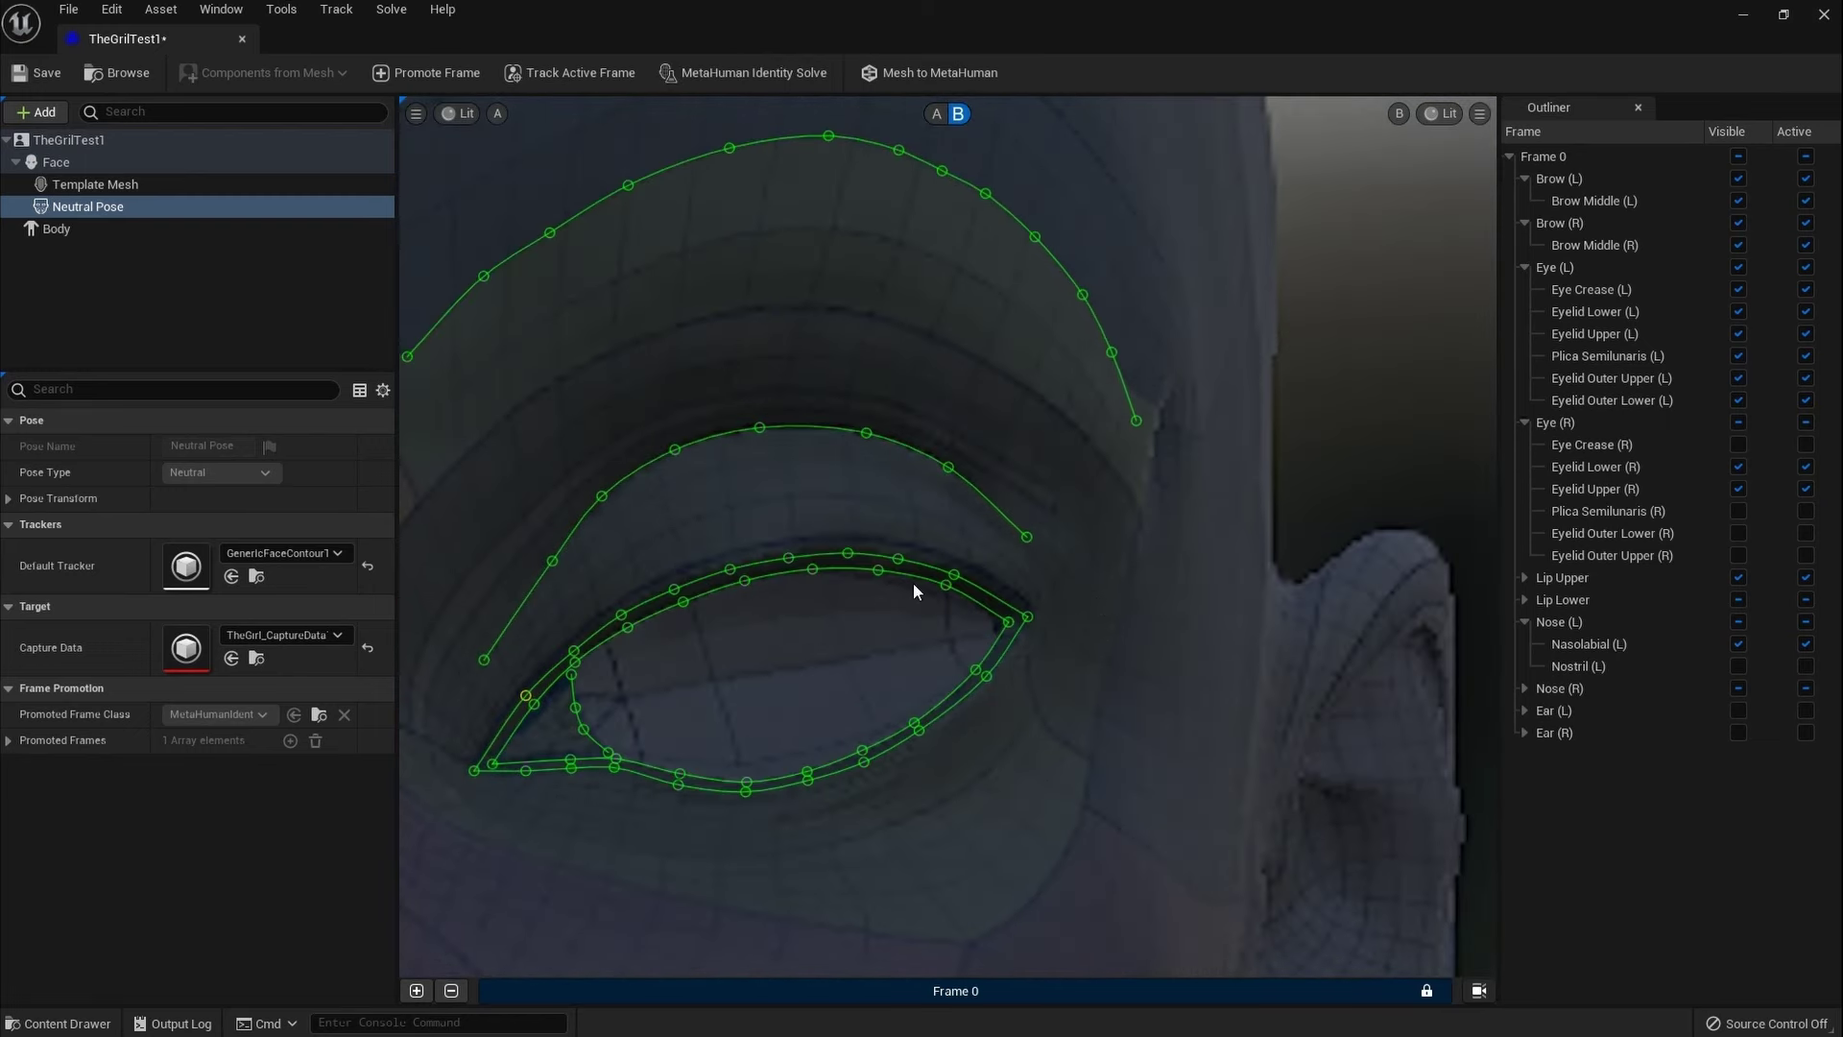
scroll(902, 586, down, 2)
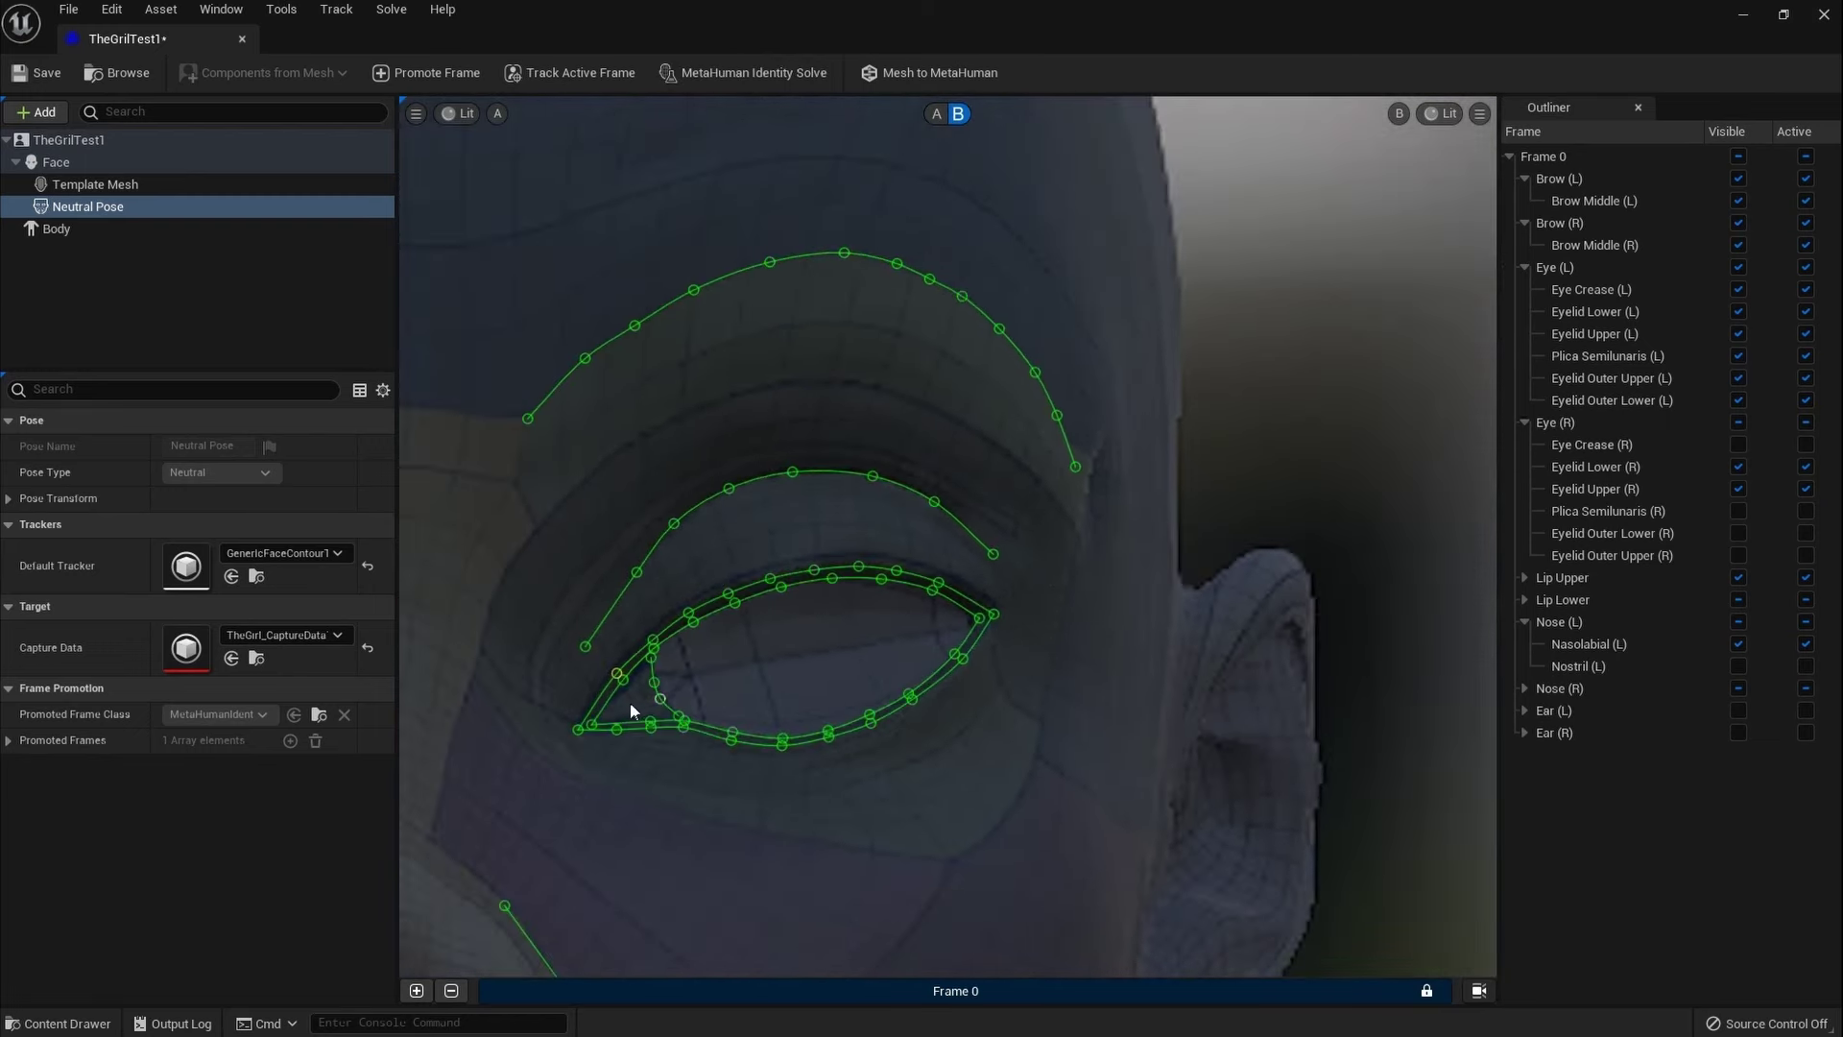
click(936, 113)
Step: Show and activate the Eye Crease (R) curve and raise it onto the right eyelid crease
click(1591, 445)
shift+click(1612, 555)
click(1759, 456)
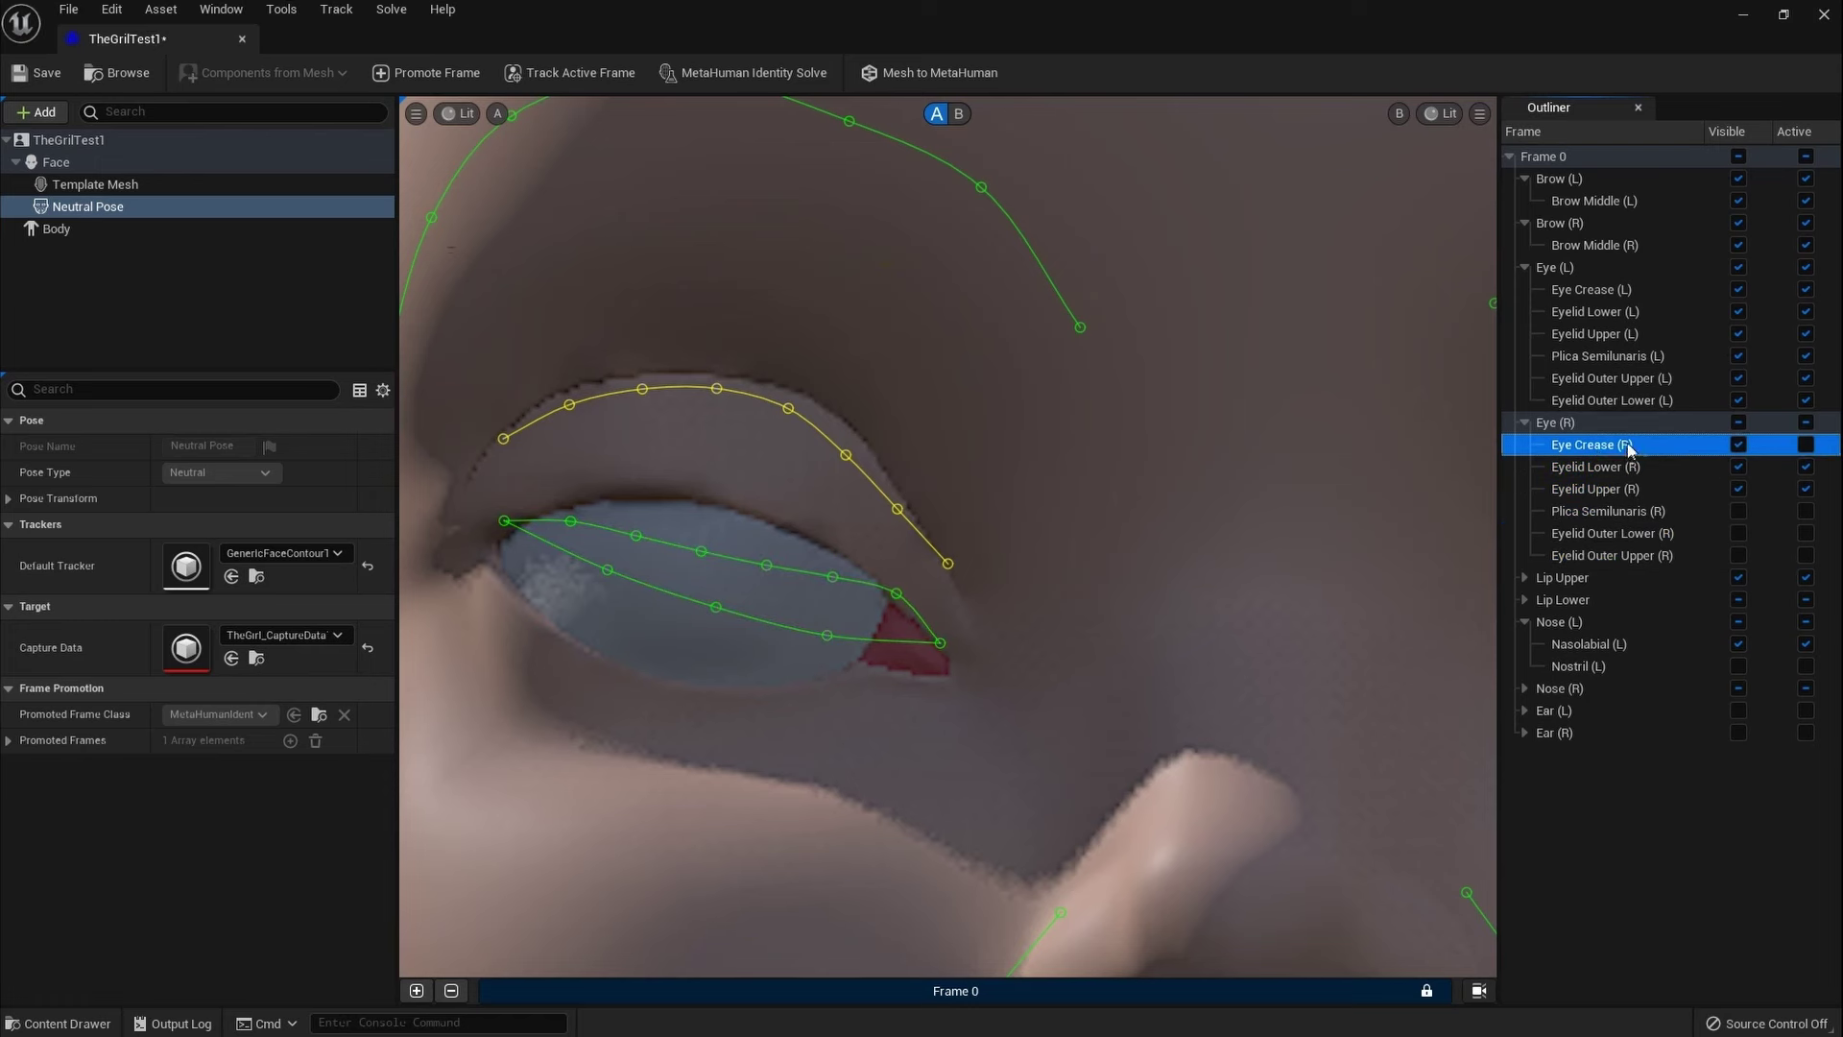
click(1806, 444)
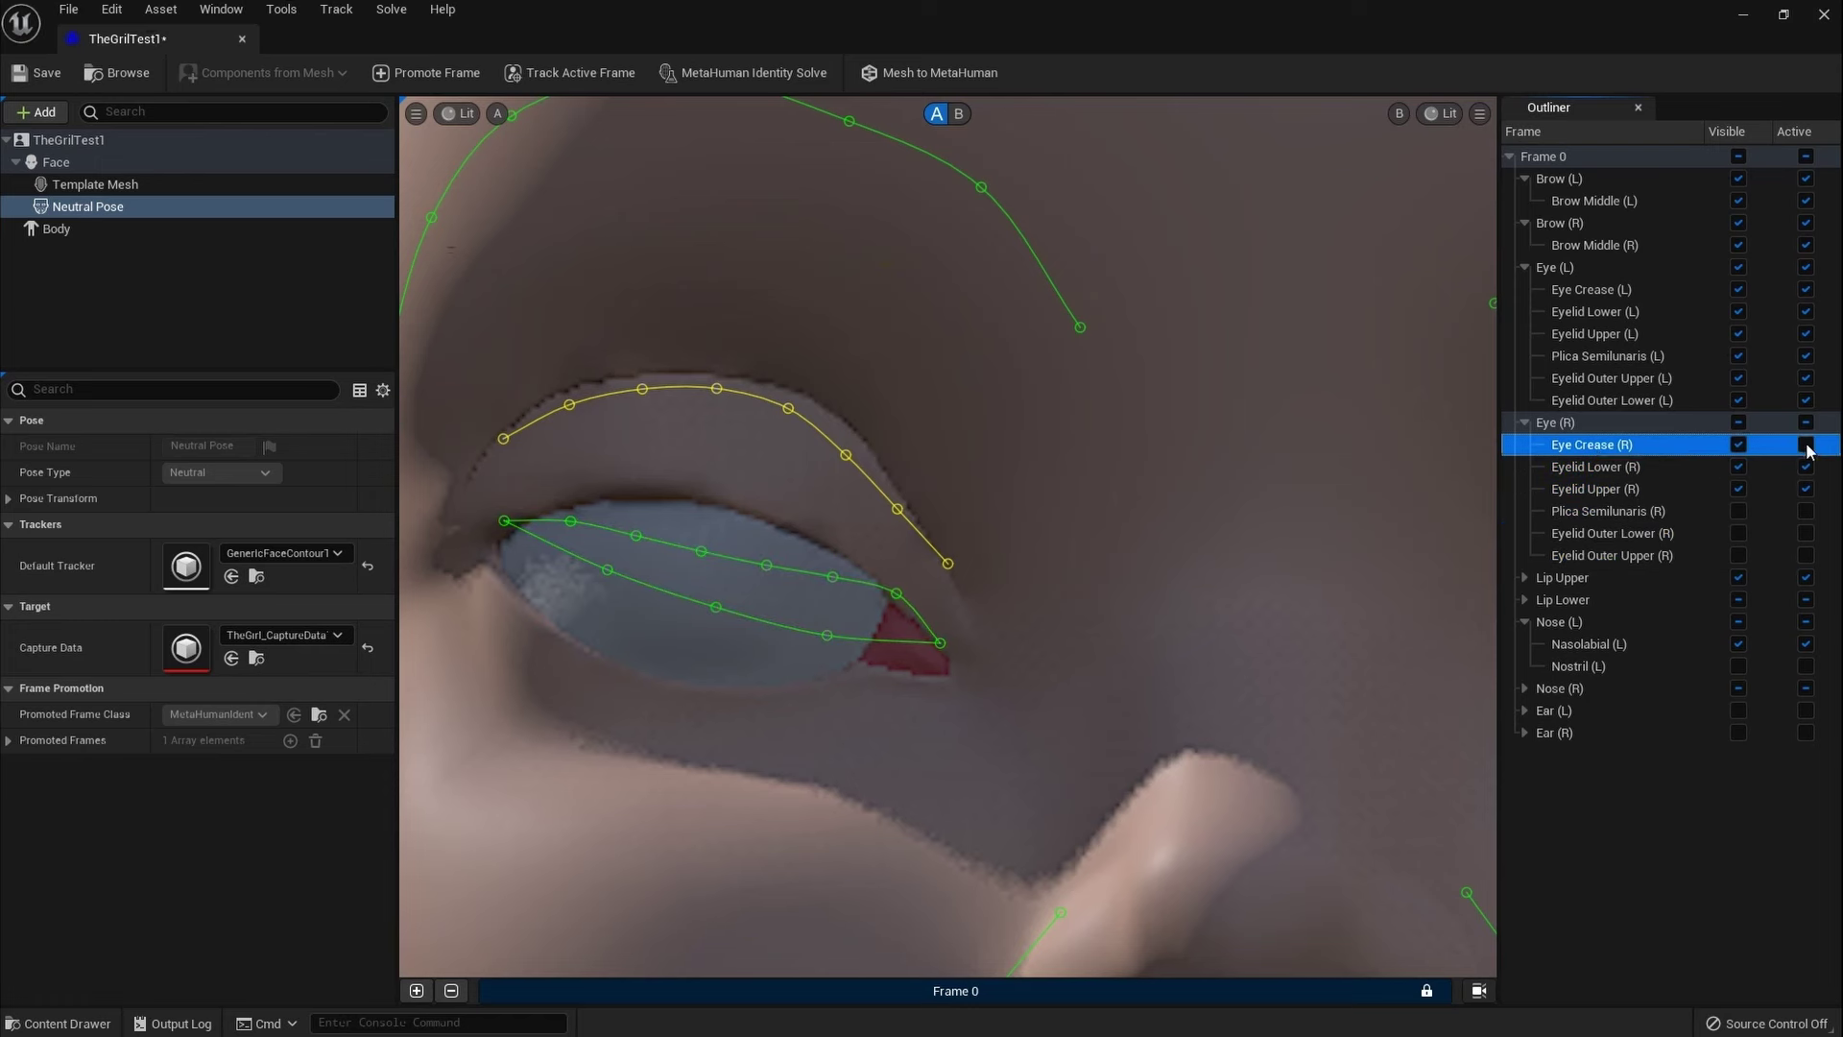
click(994, 490)
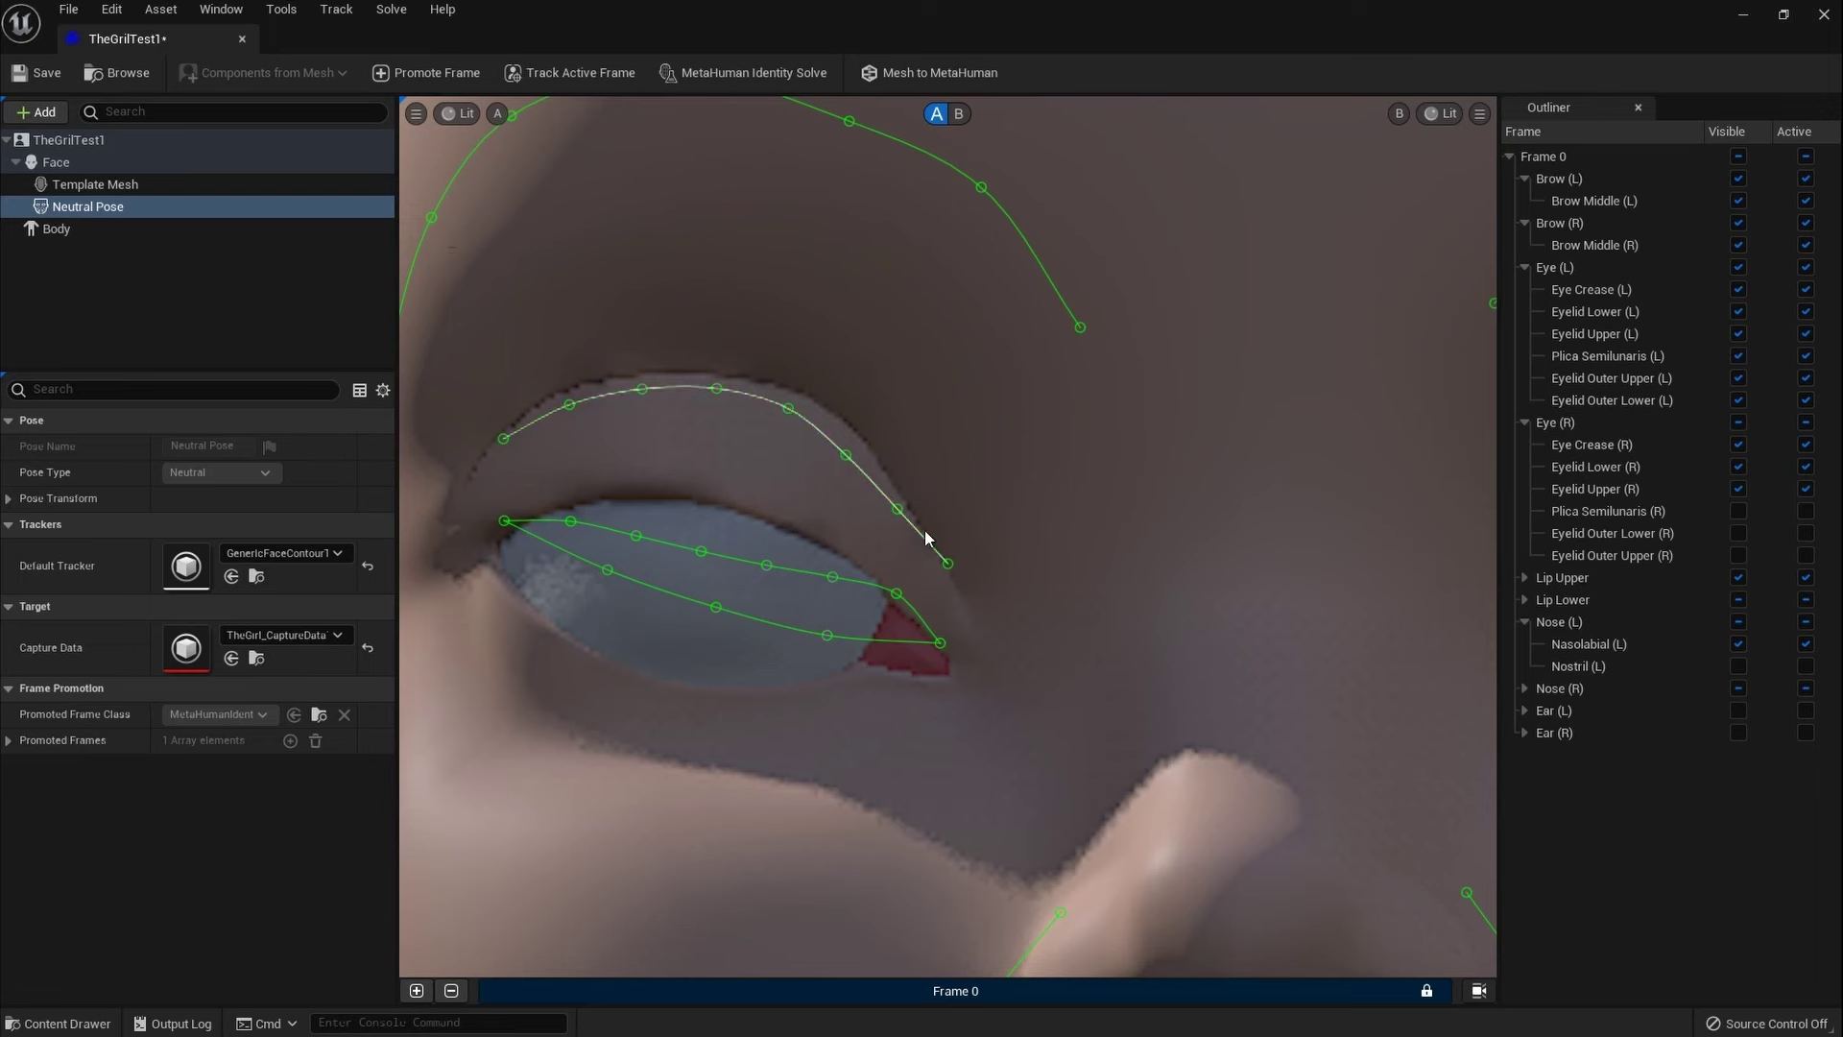
click(919, 506)
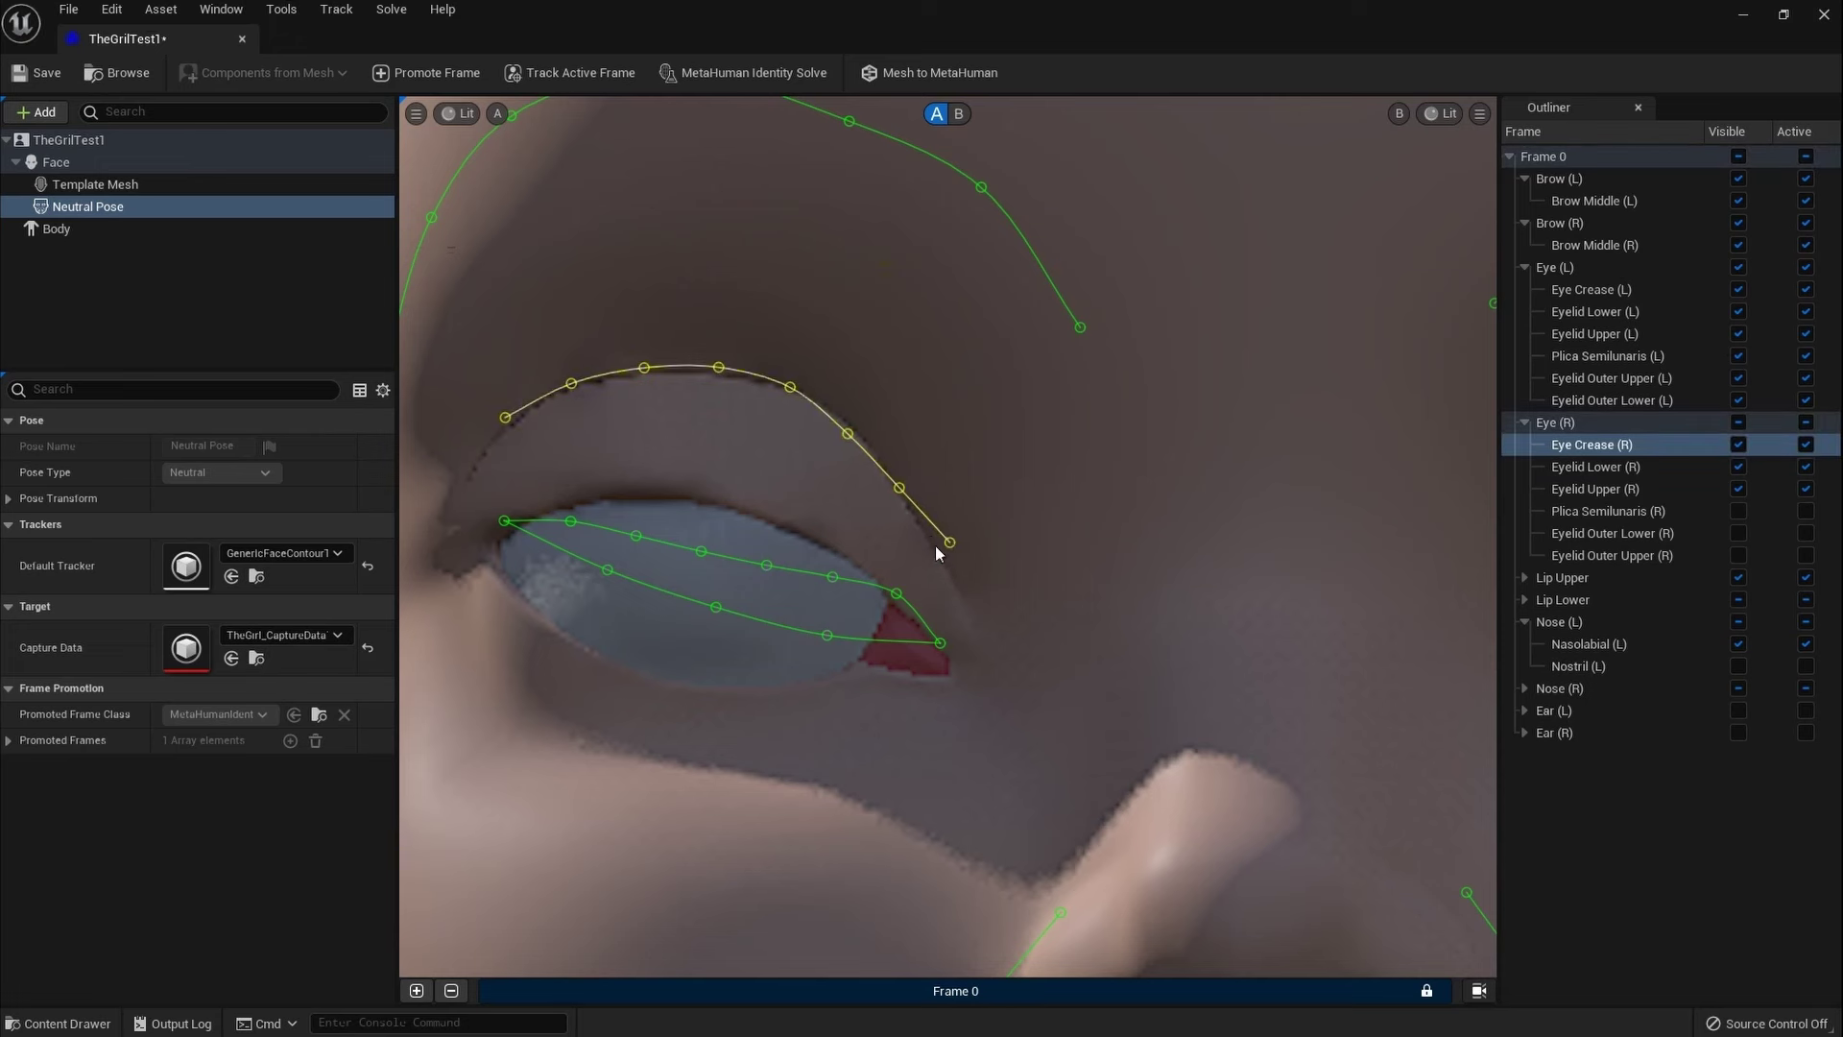
Step: Fit the inner, middle and outer markers of the Eye Crease (R) curve along the right eye's crease line
drag(945, 544, 970, 613)
click(954, 563)
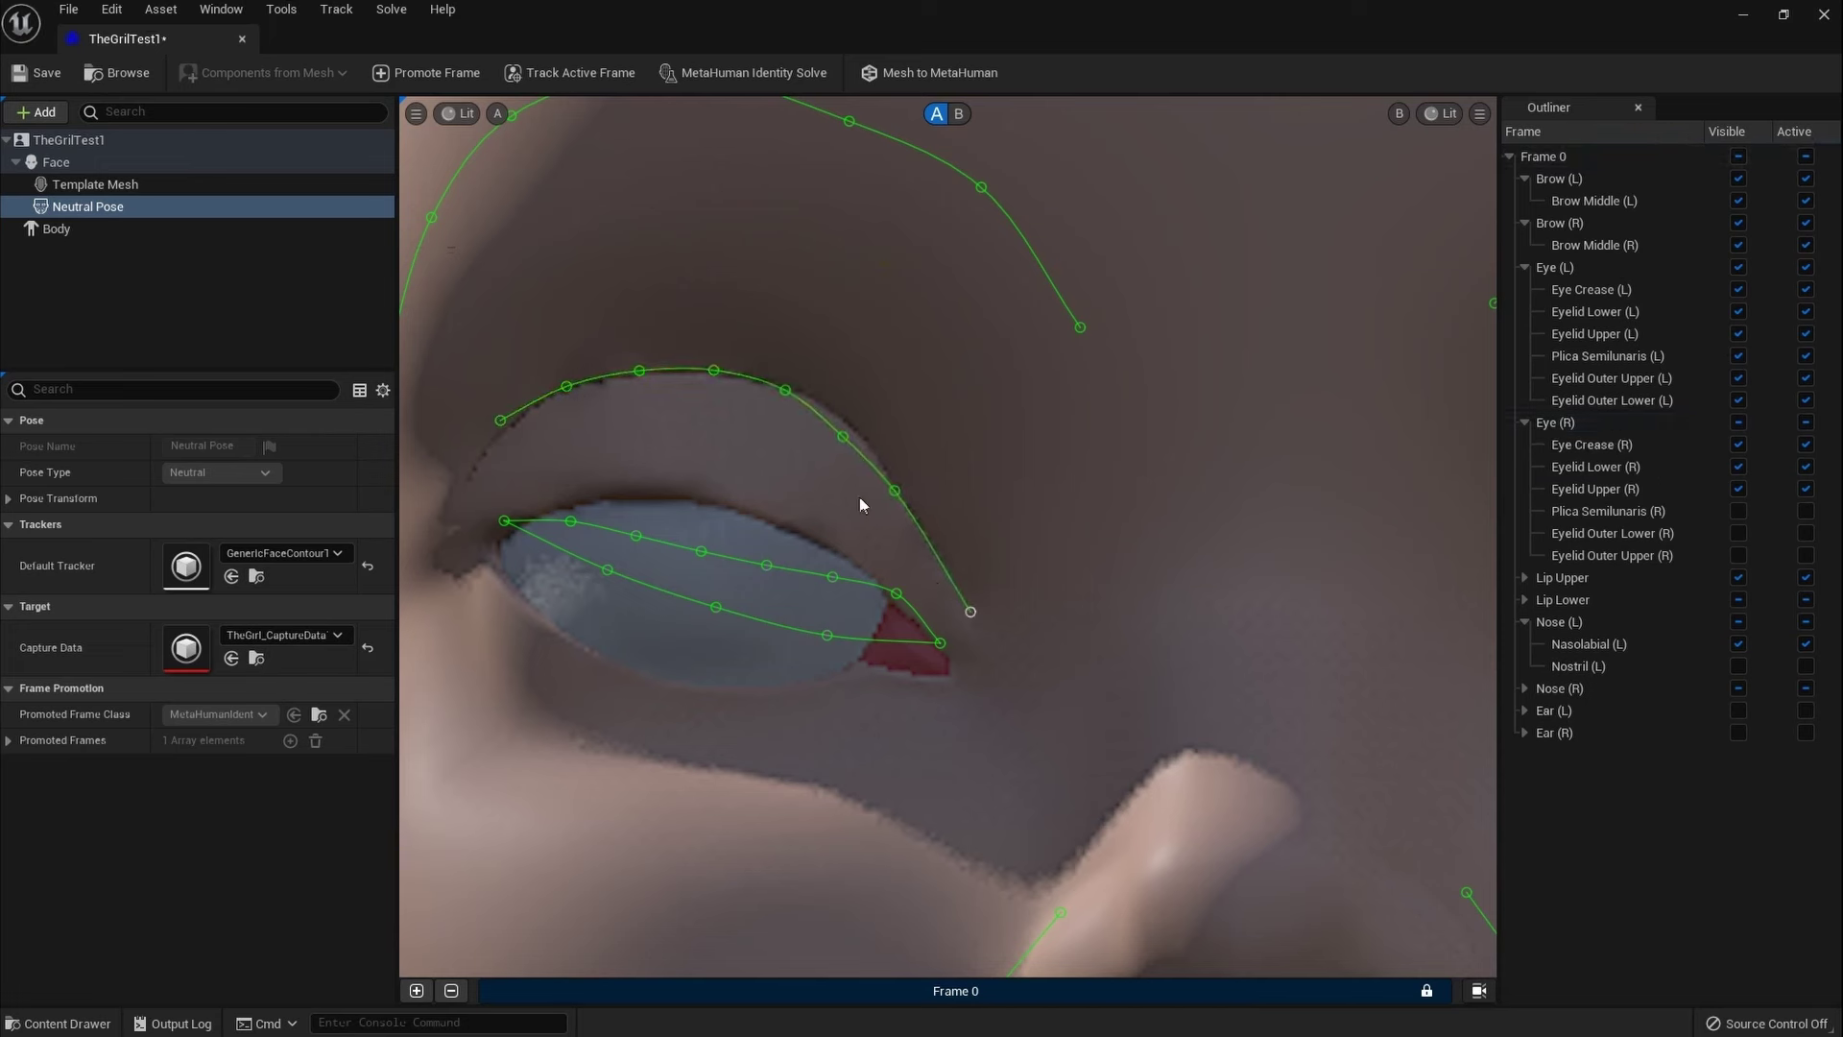
drag(894, 493, 924, 535)
drag(844, 438, 855, 429)
drag(567, 388, 518, 422)
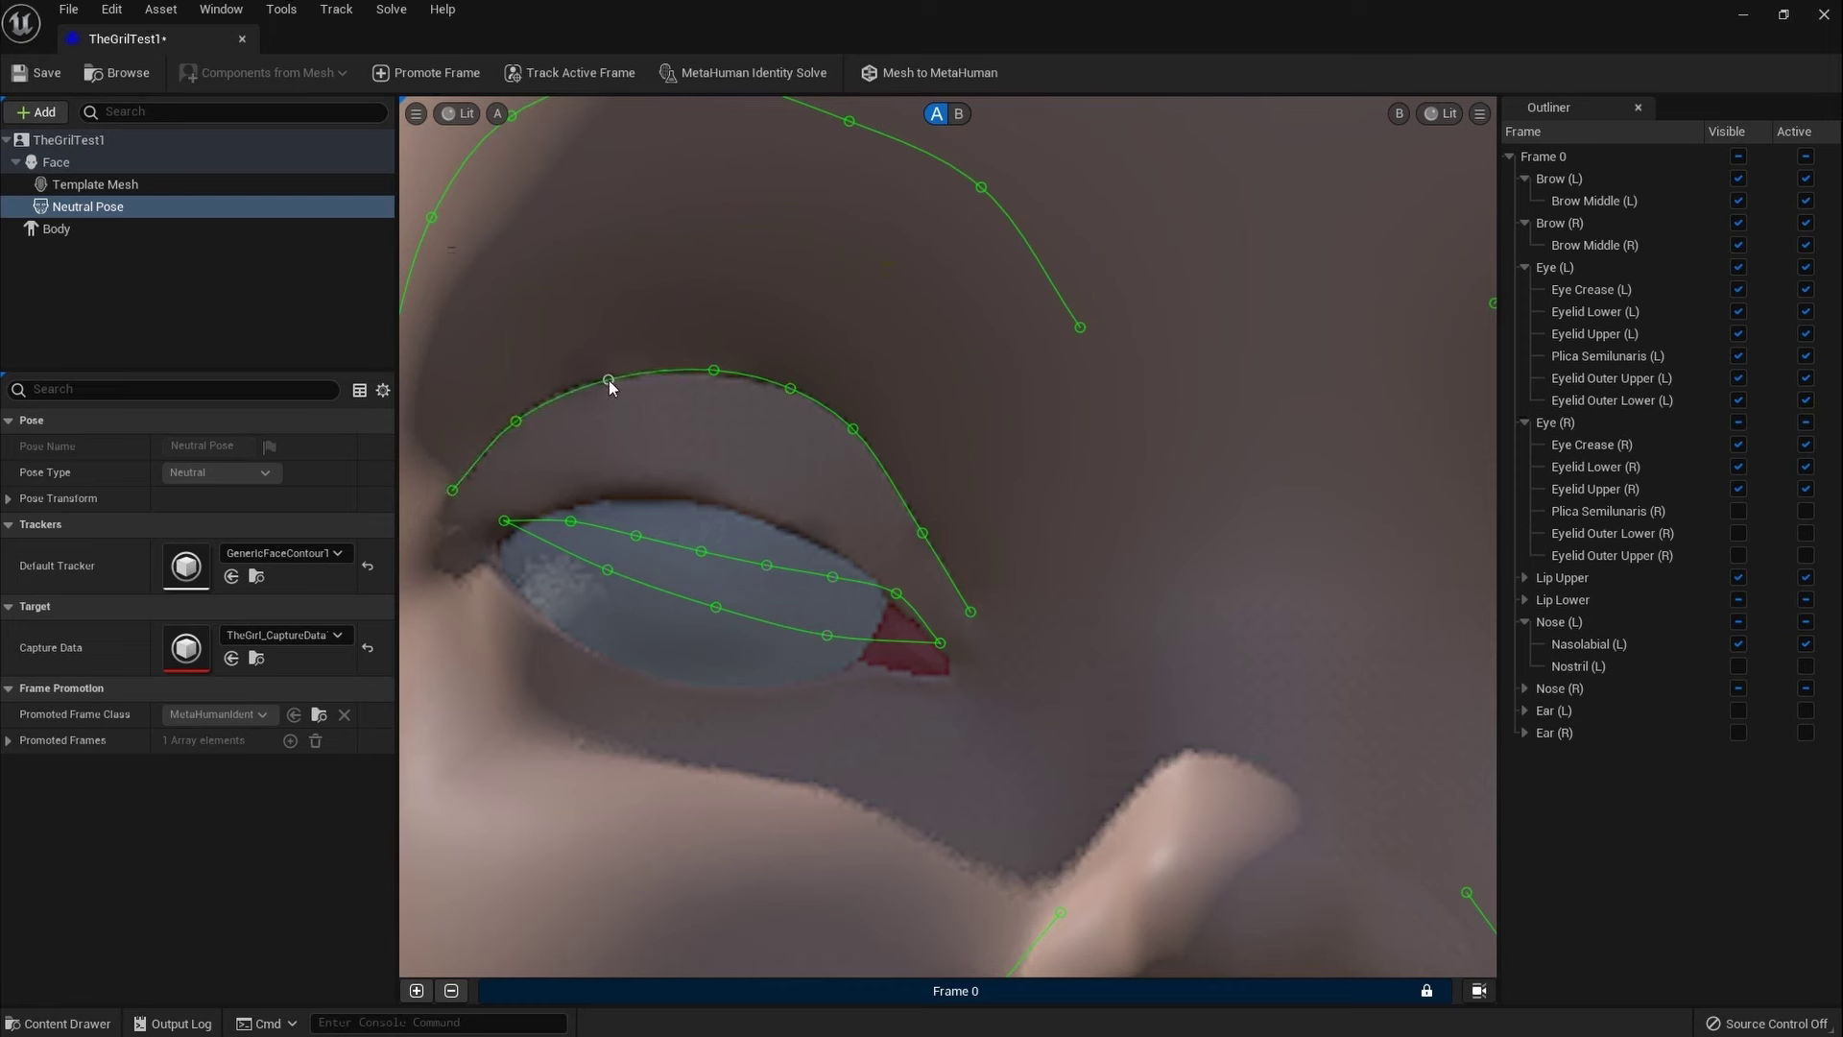
click(608, 379)
Step: Lower the Eyelid Lower (R) curve towards the lower lid and place its inner end marker on the right eye's inner corner
scroll(981, 481, down, 5)
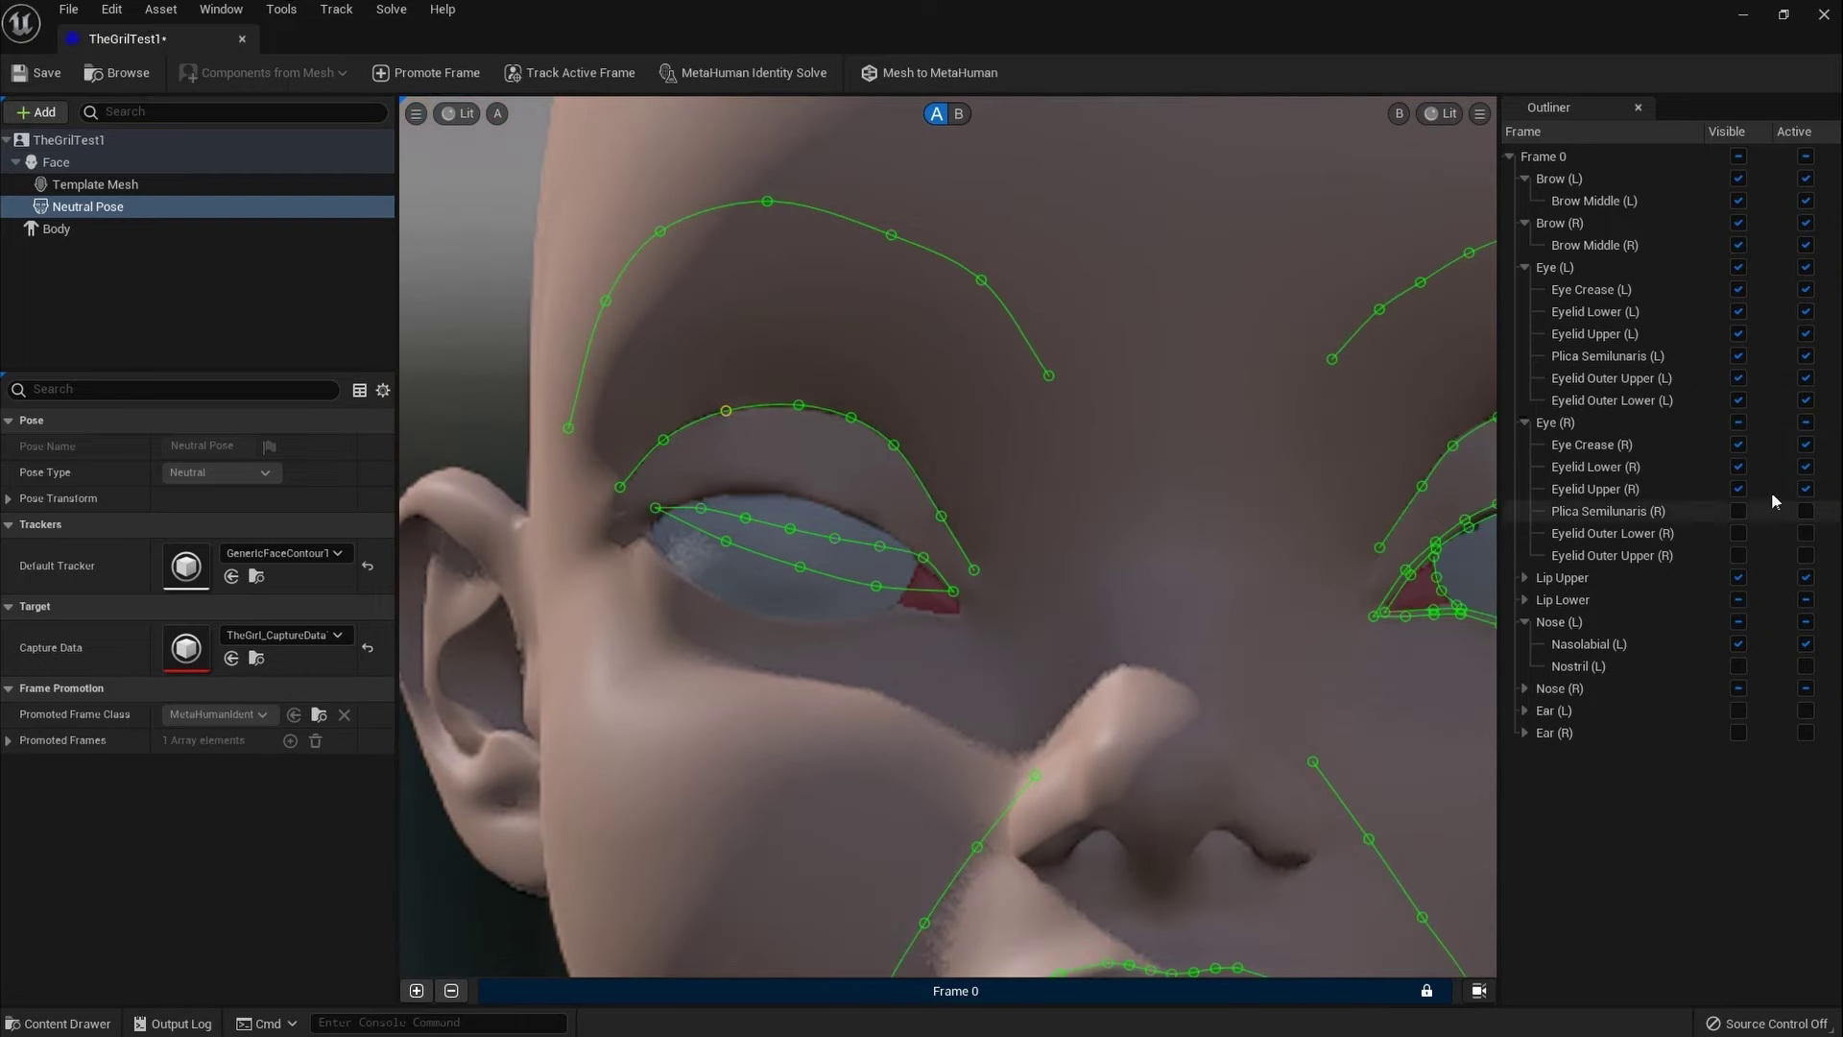
click(1640, 466)
drag(801, 567, 784, 629)
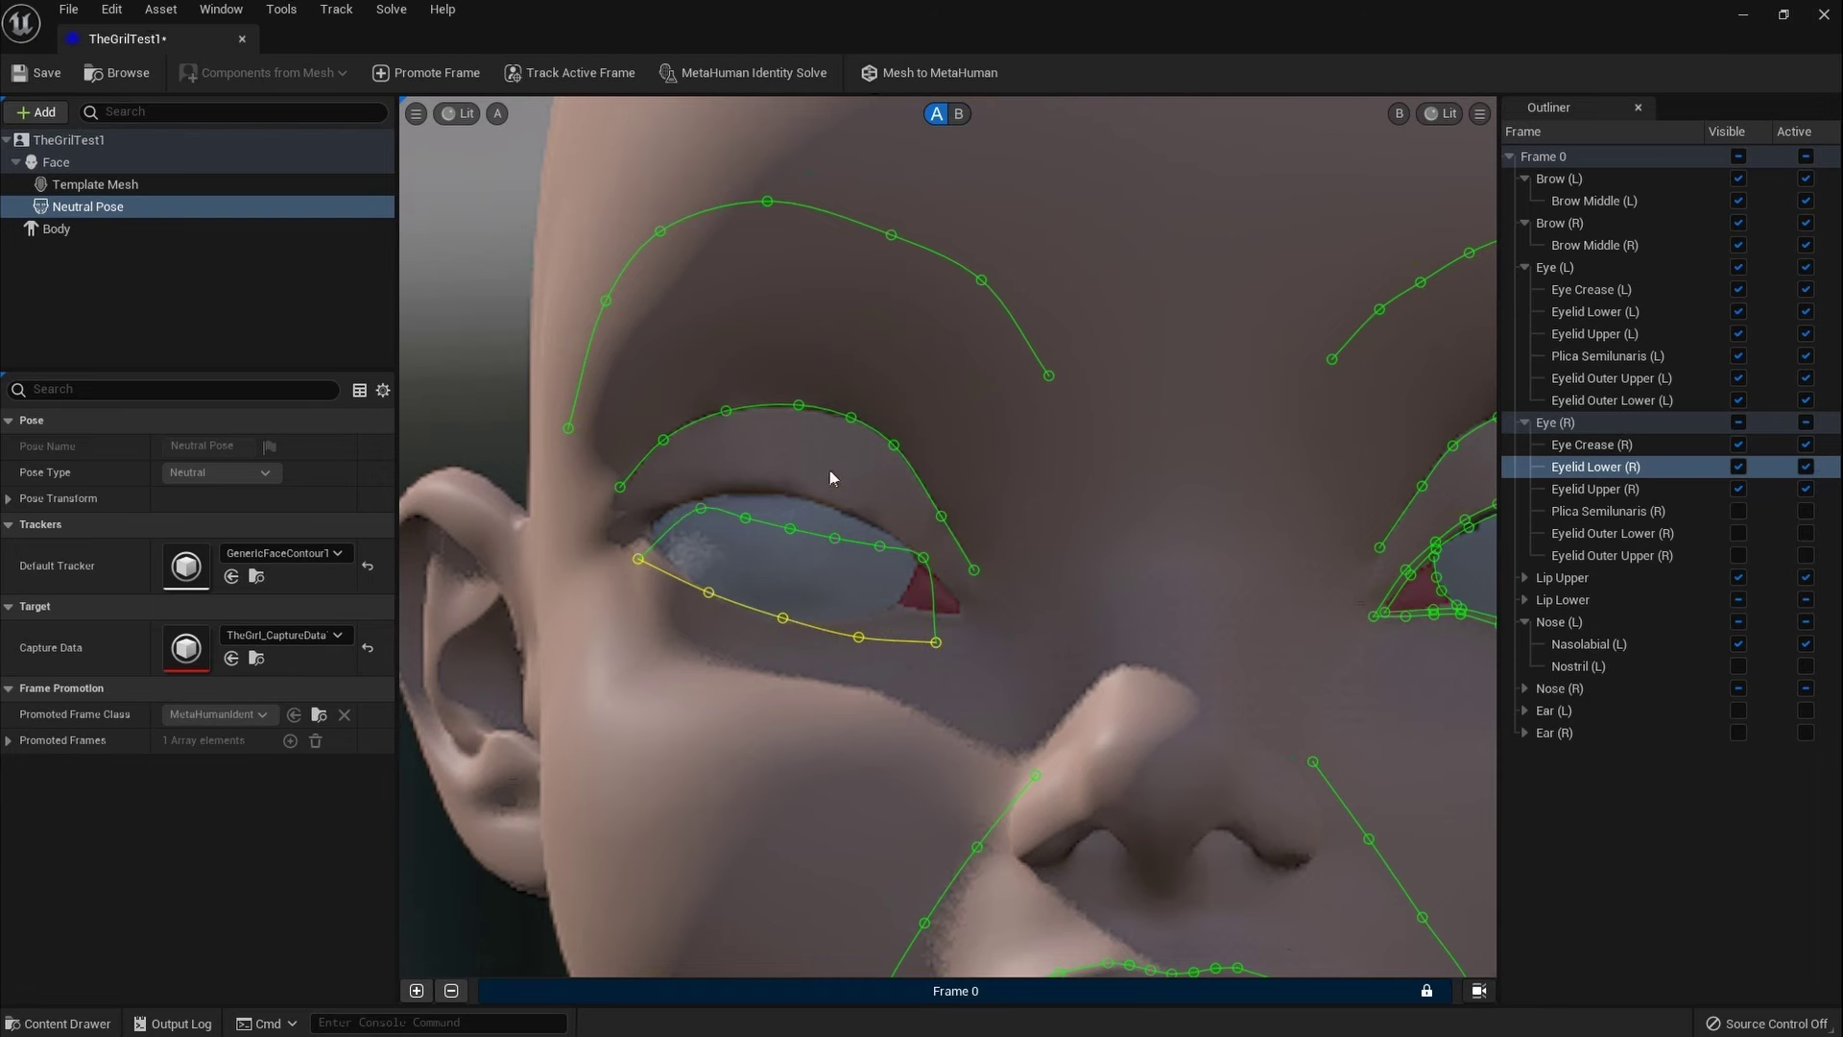
scroll(638, 550, up, 3)
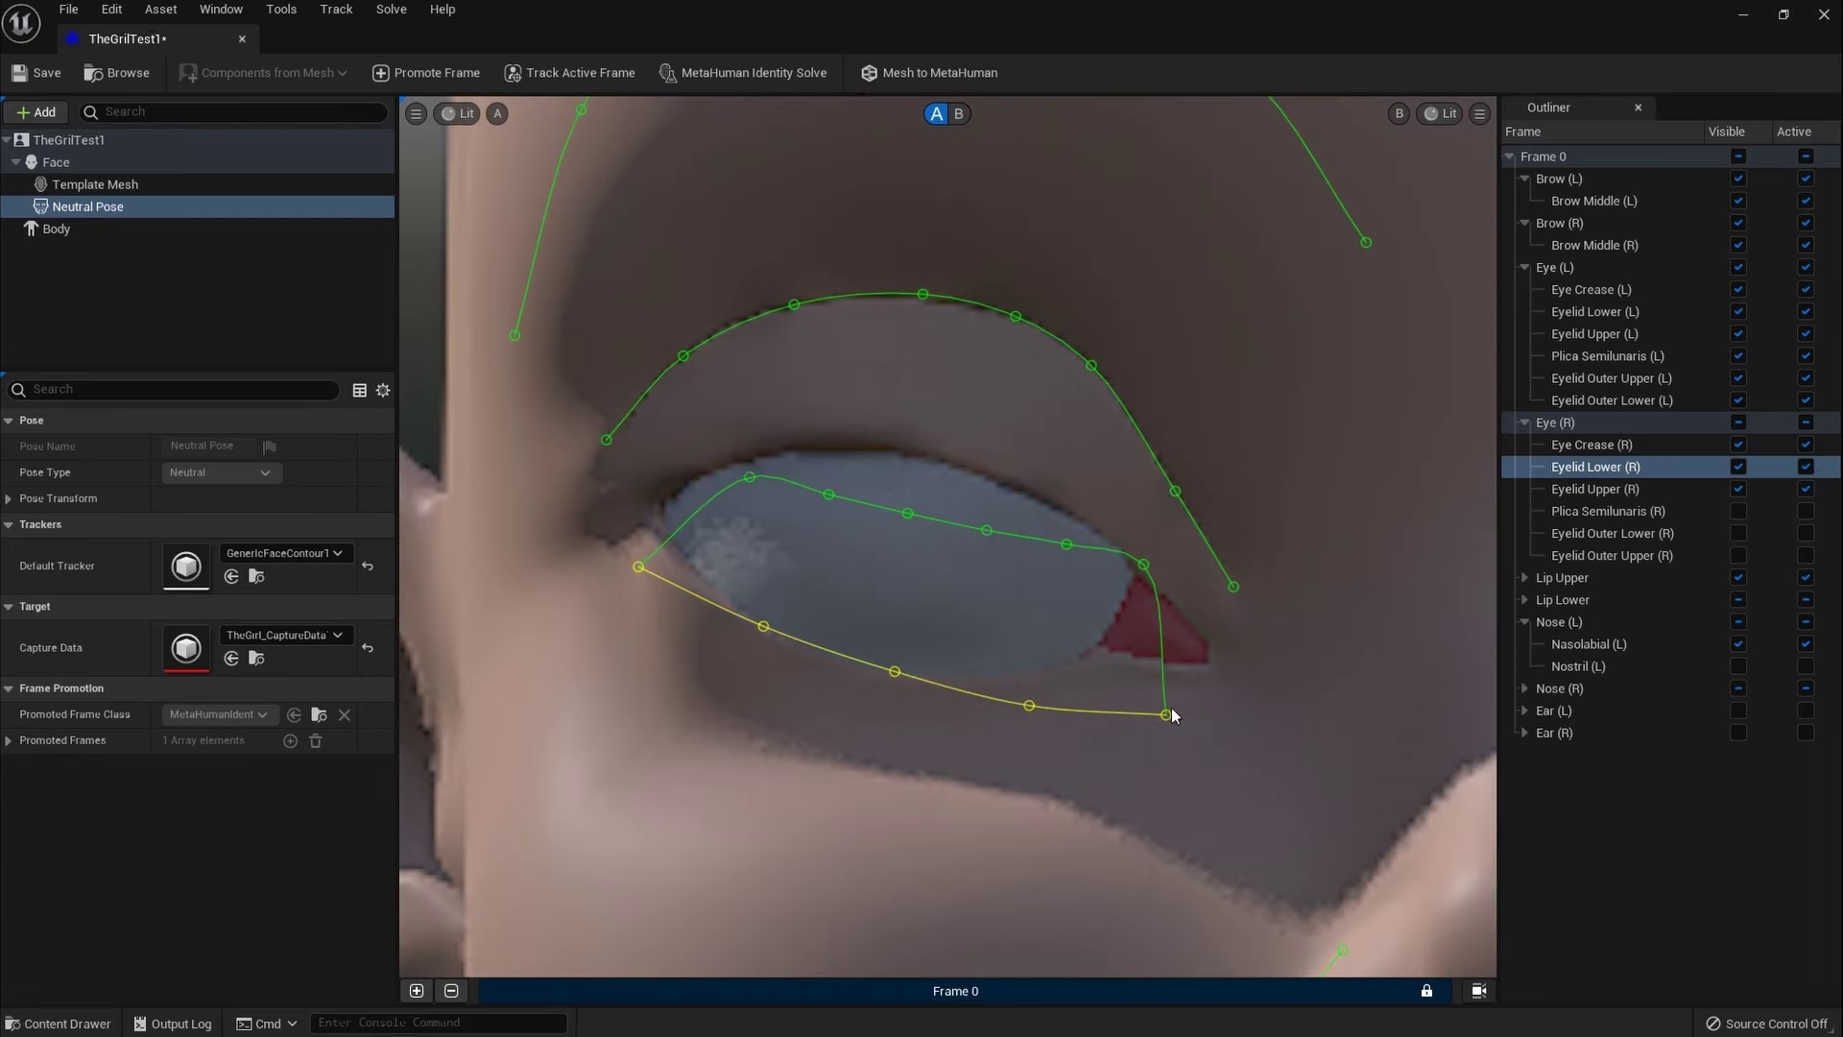
drag(1172, 717, 1213, 669)
click(1139, 729)
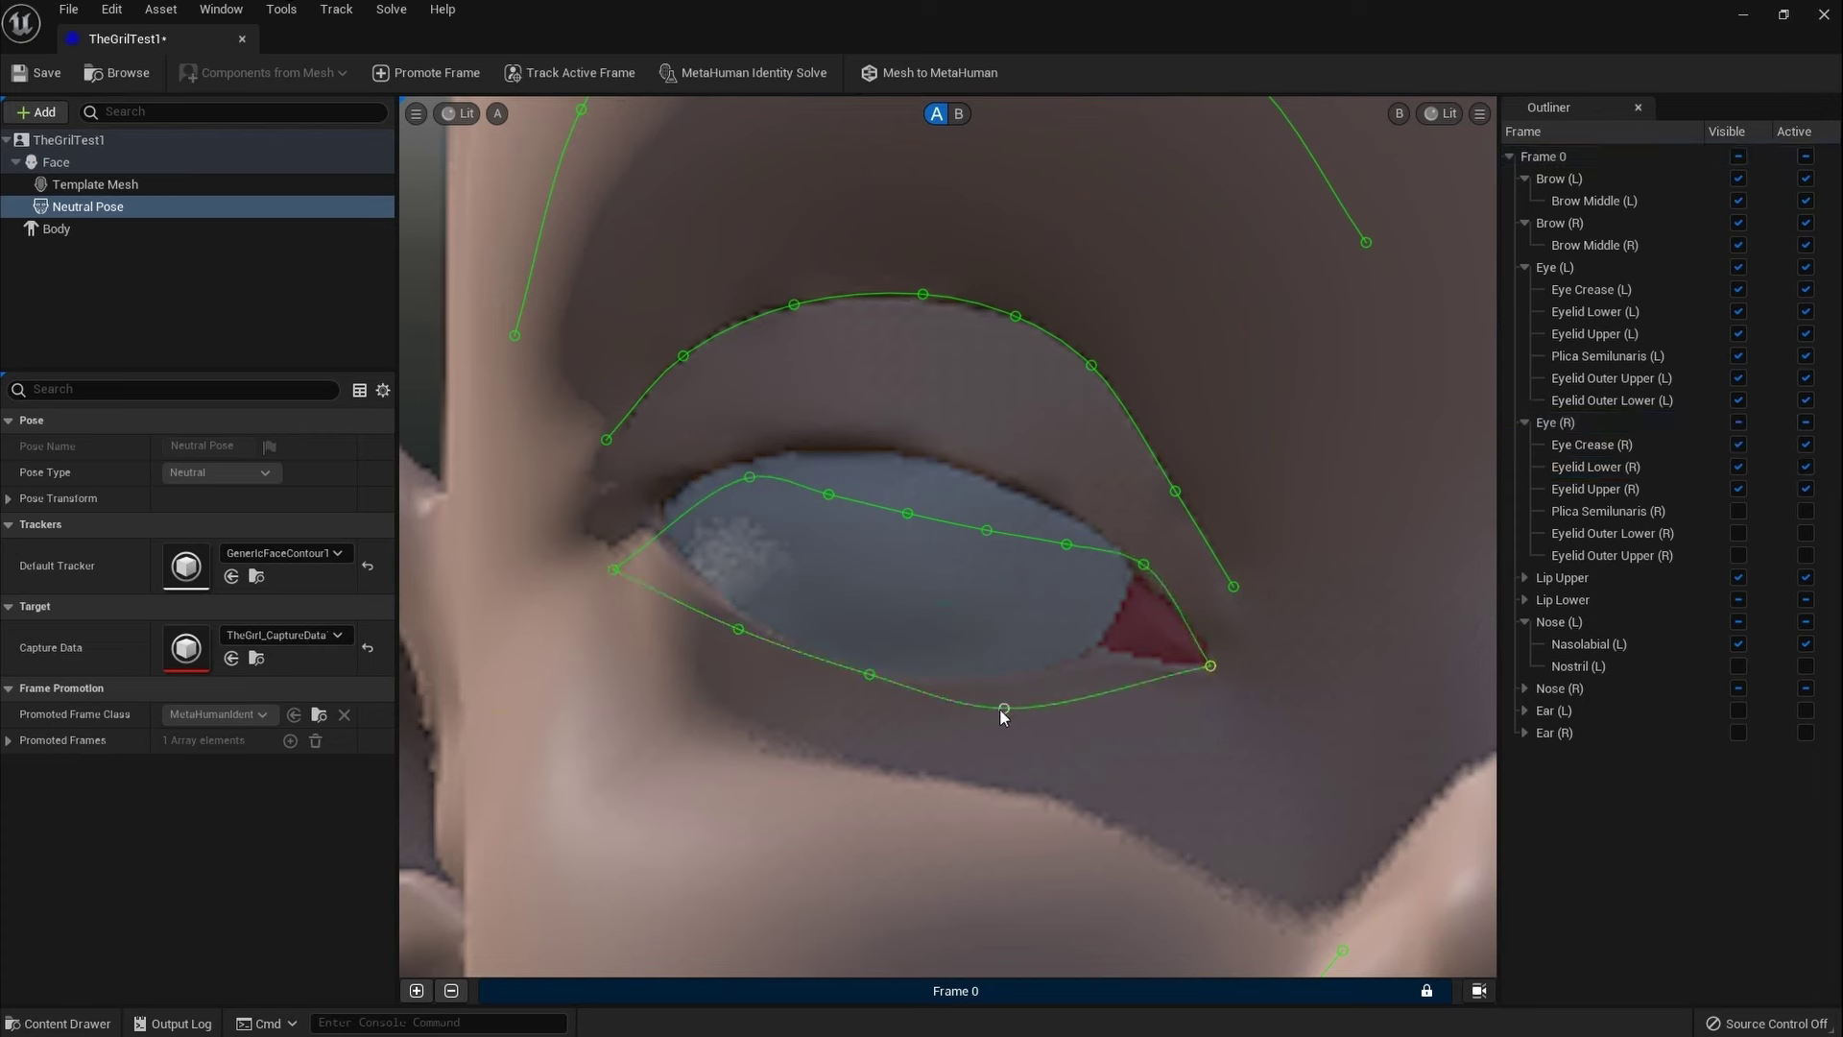
Step: Move the inner Eyelid Lower (R) marker to the pink corner's edge and add a marker beside it on the lower lid edge
drag(1002, 707, 1108, 654)
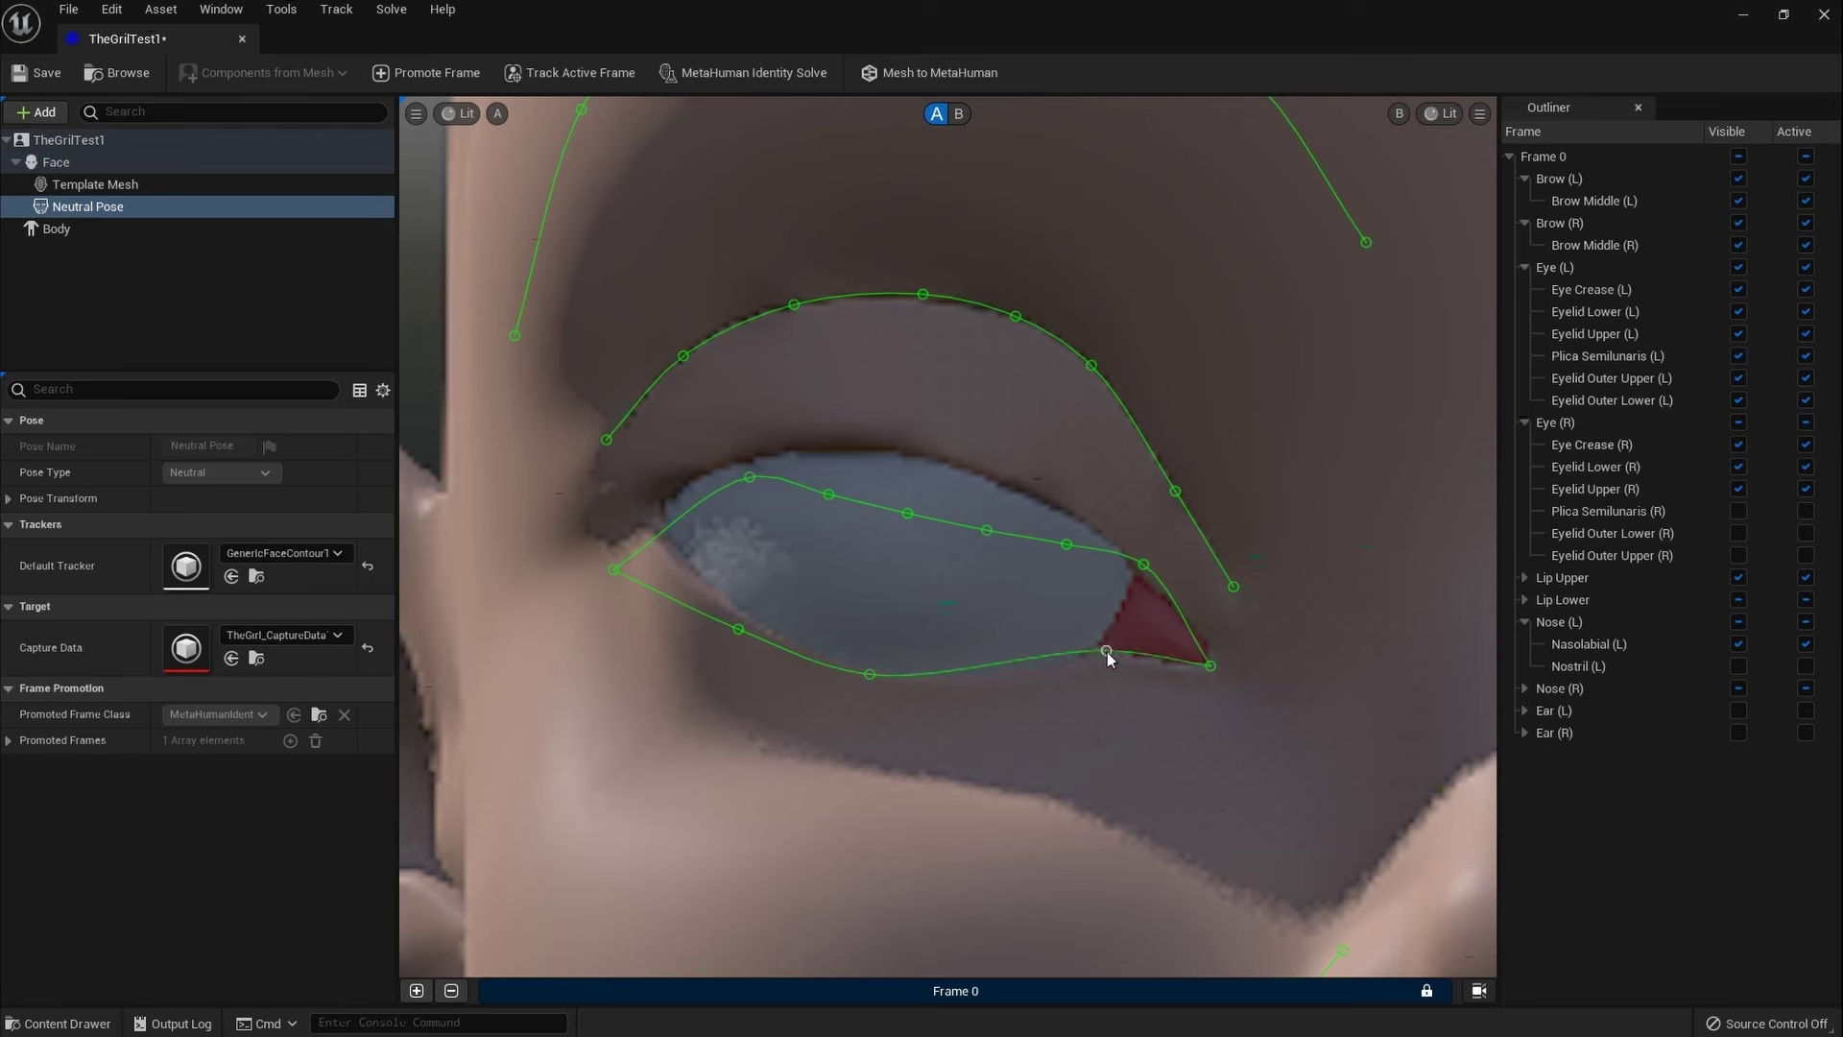
click(1018, 675)
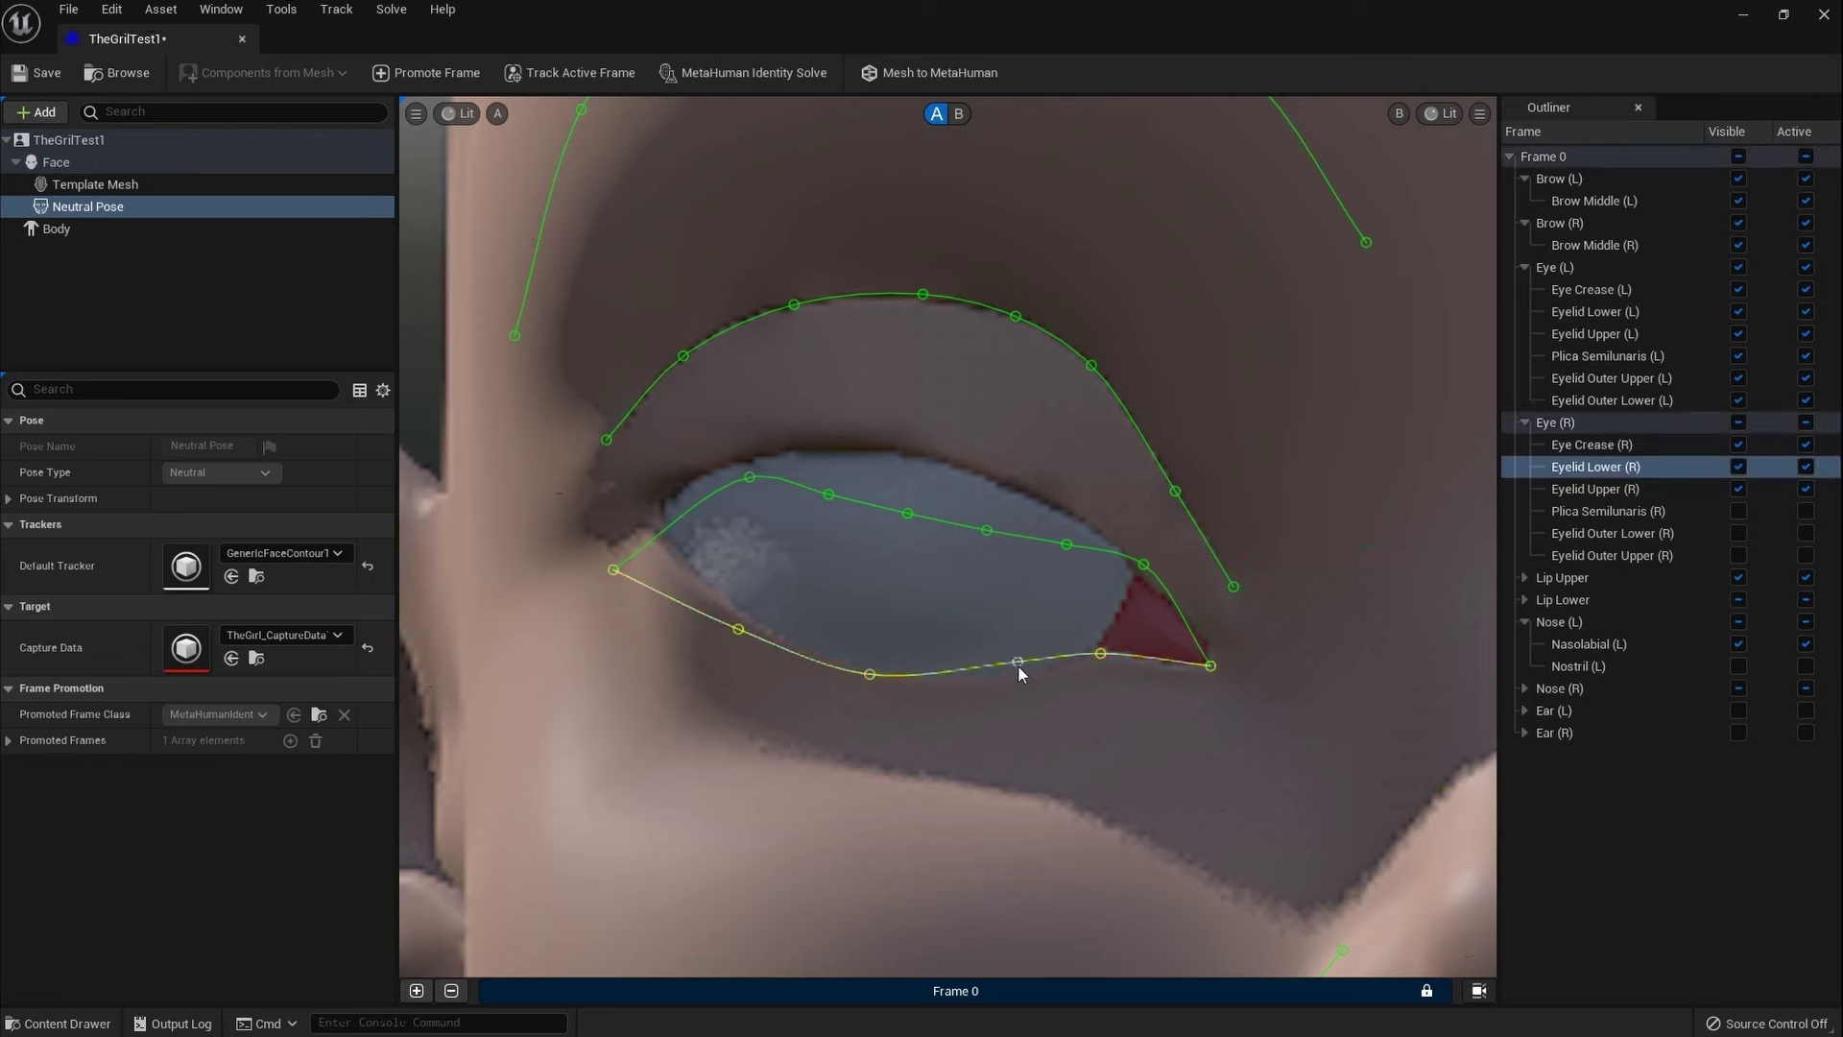
drag(1018, 675, 1019, 670)
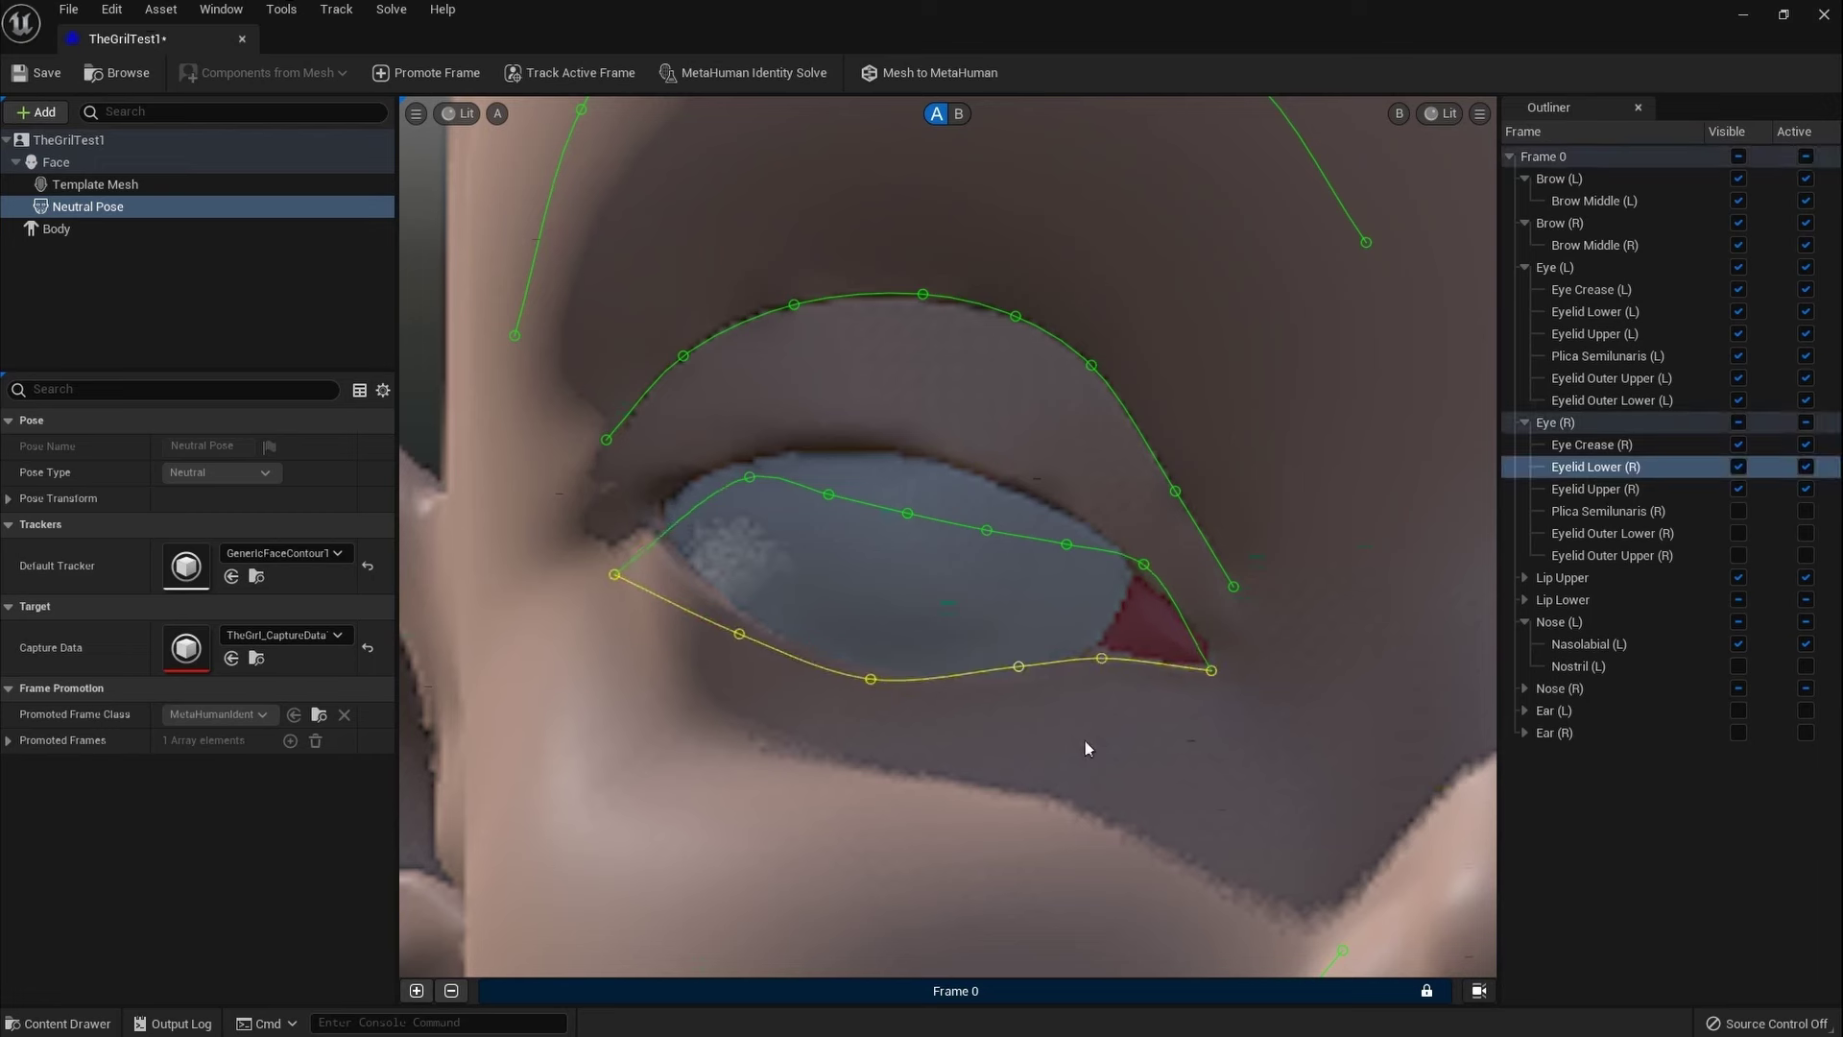
click(1085, 741)
ctrl+click(1020, 670)
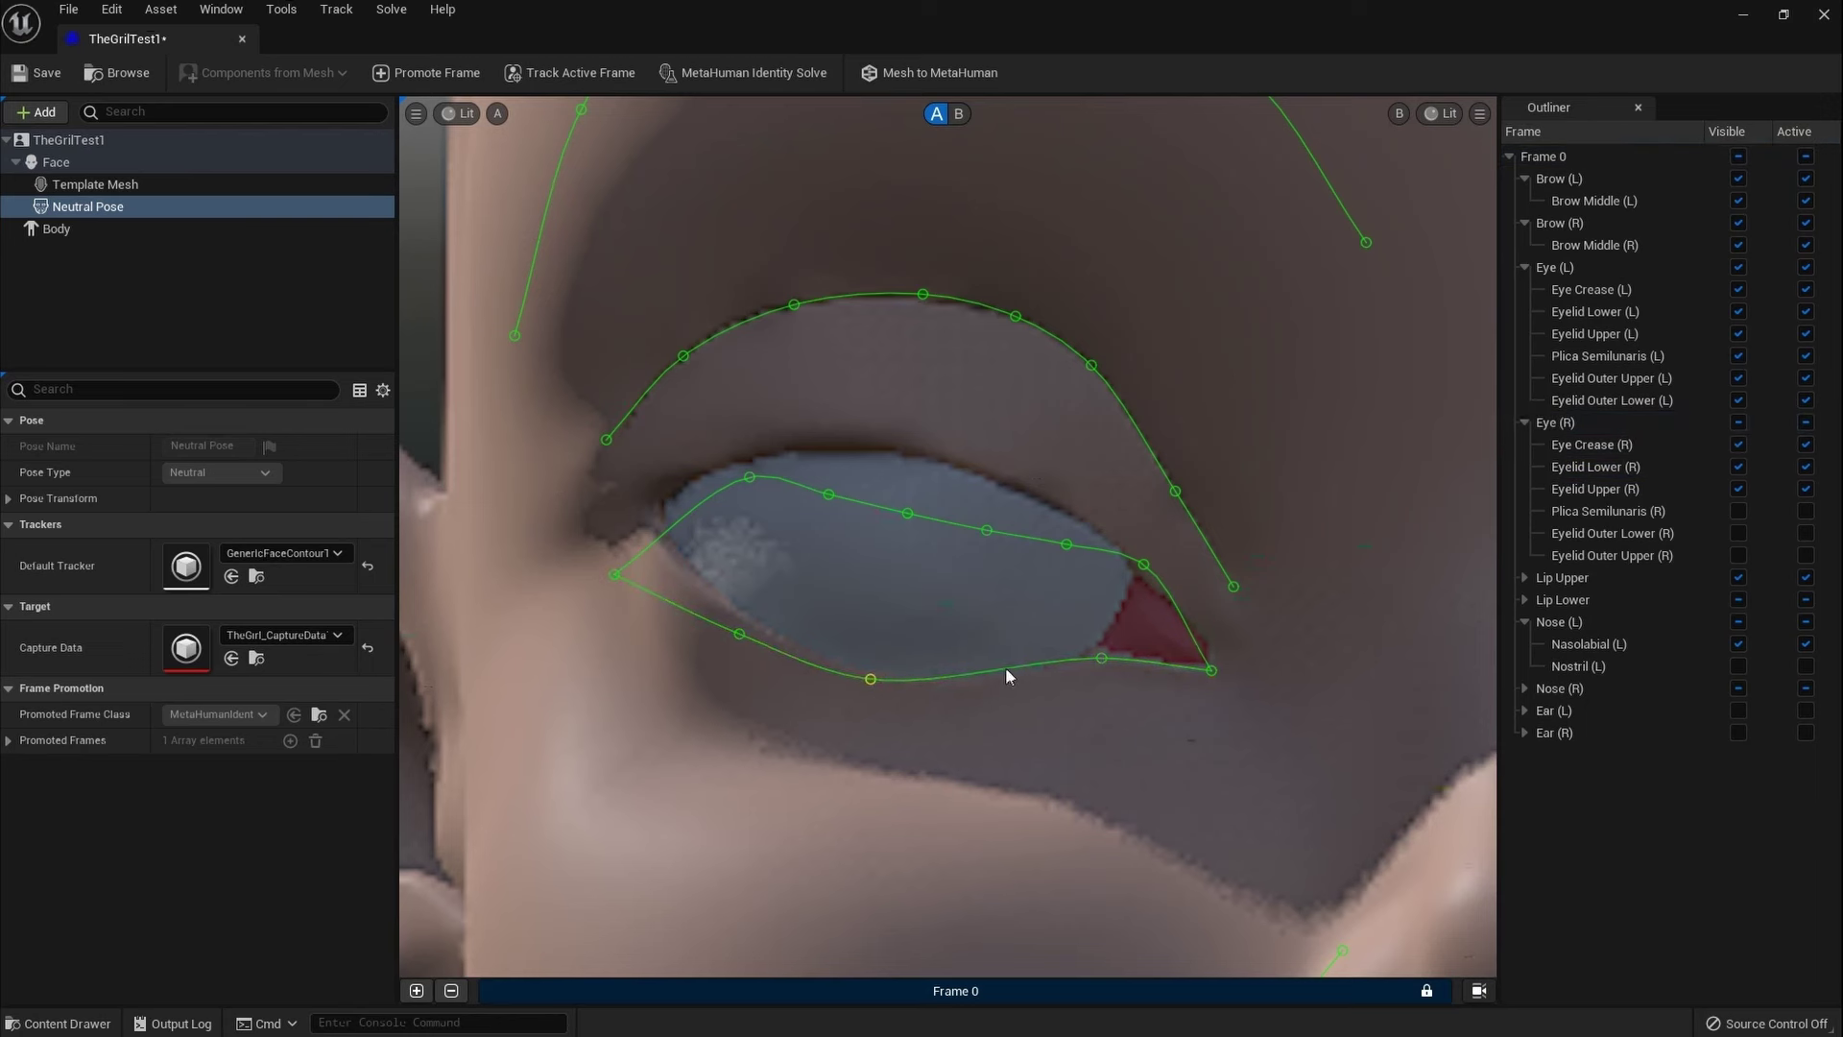
ctrl+click(1003, 669)
drag(1000, 670, 1006, 679)
Step: Place the right eye's outer corner marker, fit the outer Eyelid Lower (R) markers to the lid edge and add one near the corner
drag(615, 575, 637, 499)
drag(741, 630, 746, 613)
drag(871, 679, 872, 675)
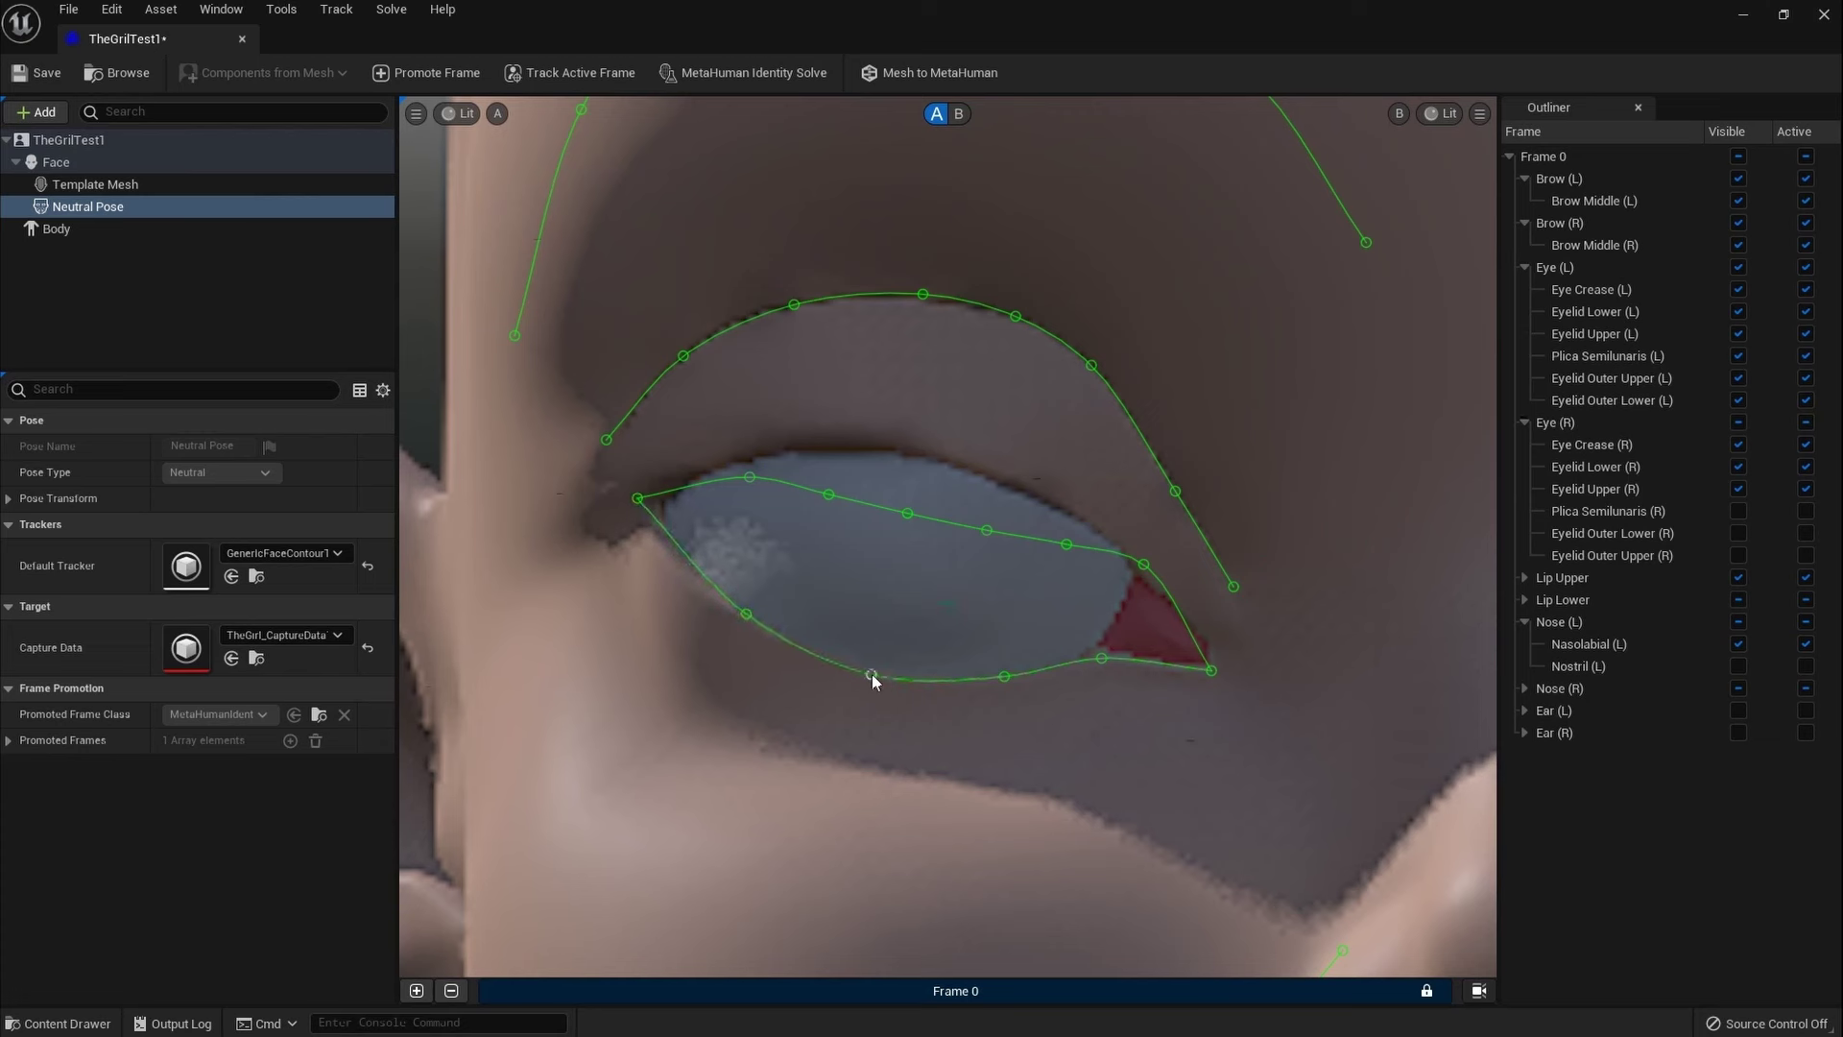
ctrl+click(687, 562)
Step: Fit the middle markers of the Eyelid Upper (R) curve to the edge of the right eye's upper lid
drag(750, 477, 745, 450)
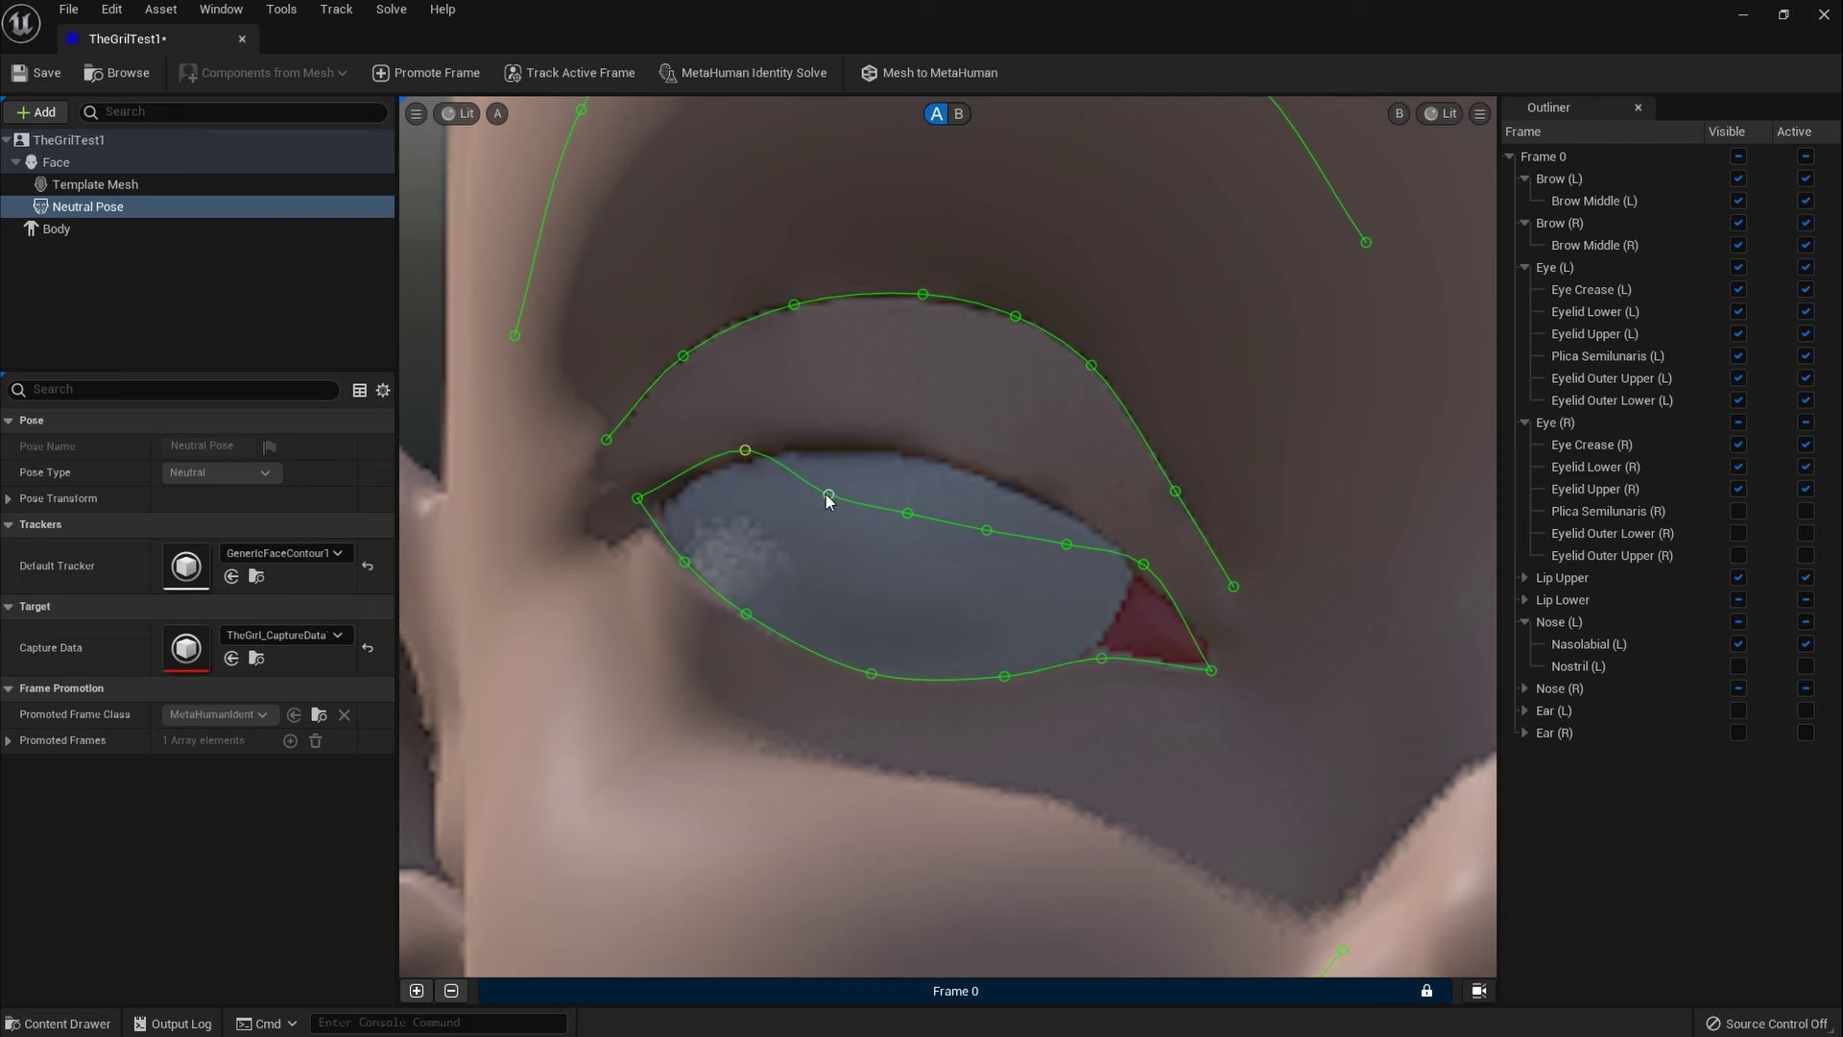
drag(828, 495, 845, 442)
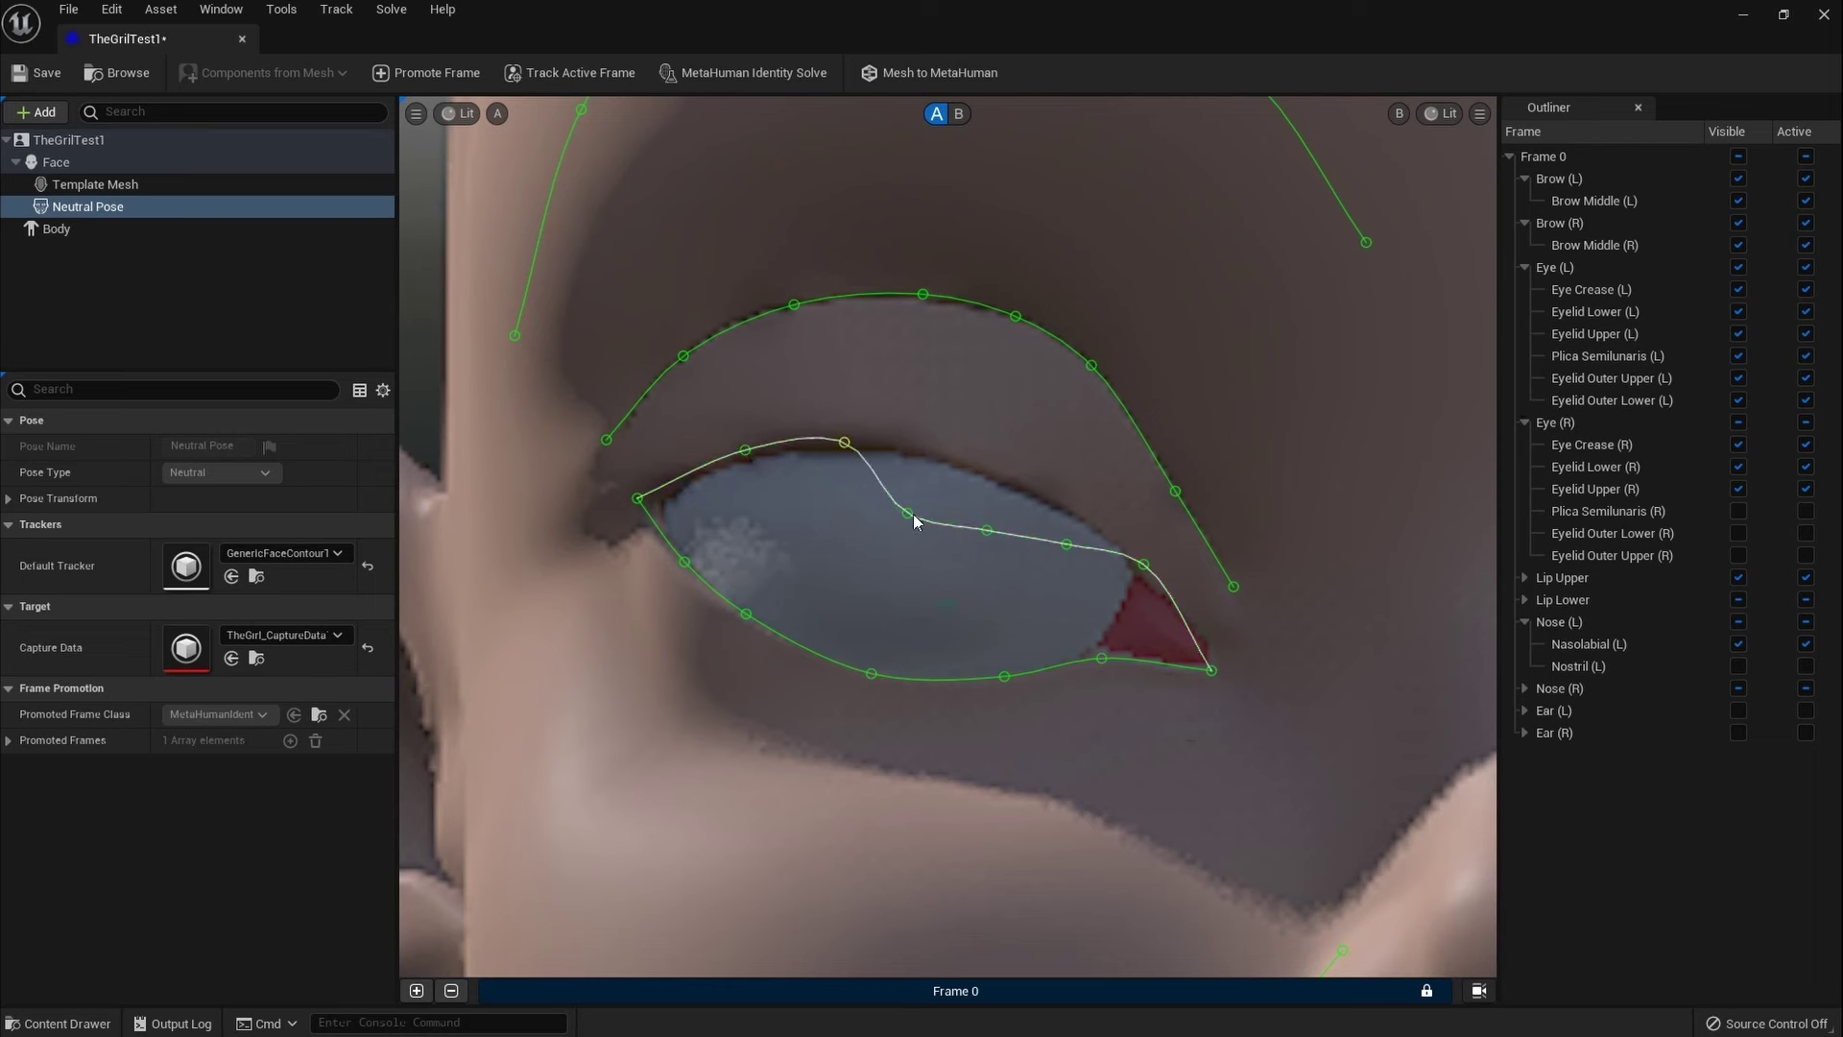
drag(914, 514, 963, 462)
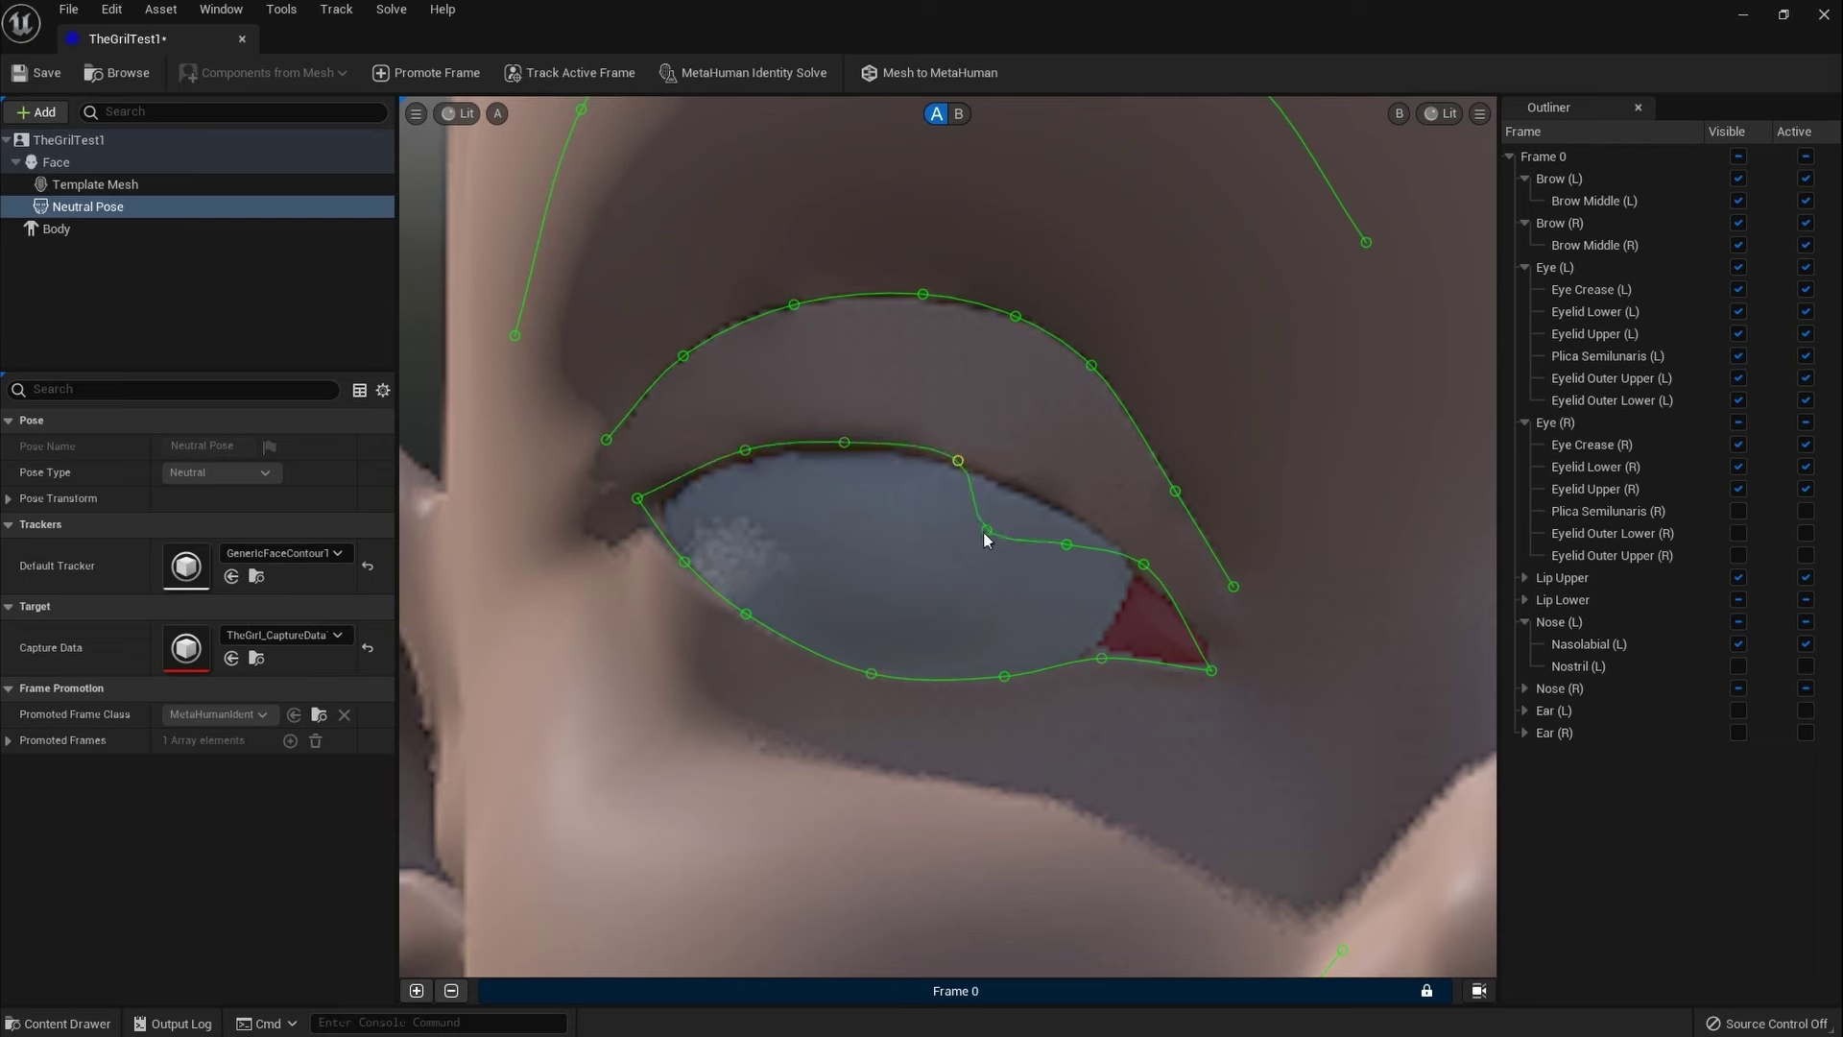
drag(987, 530, 1141, 566)
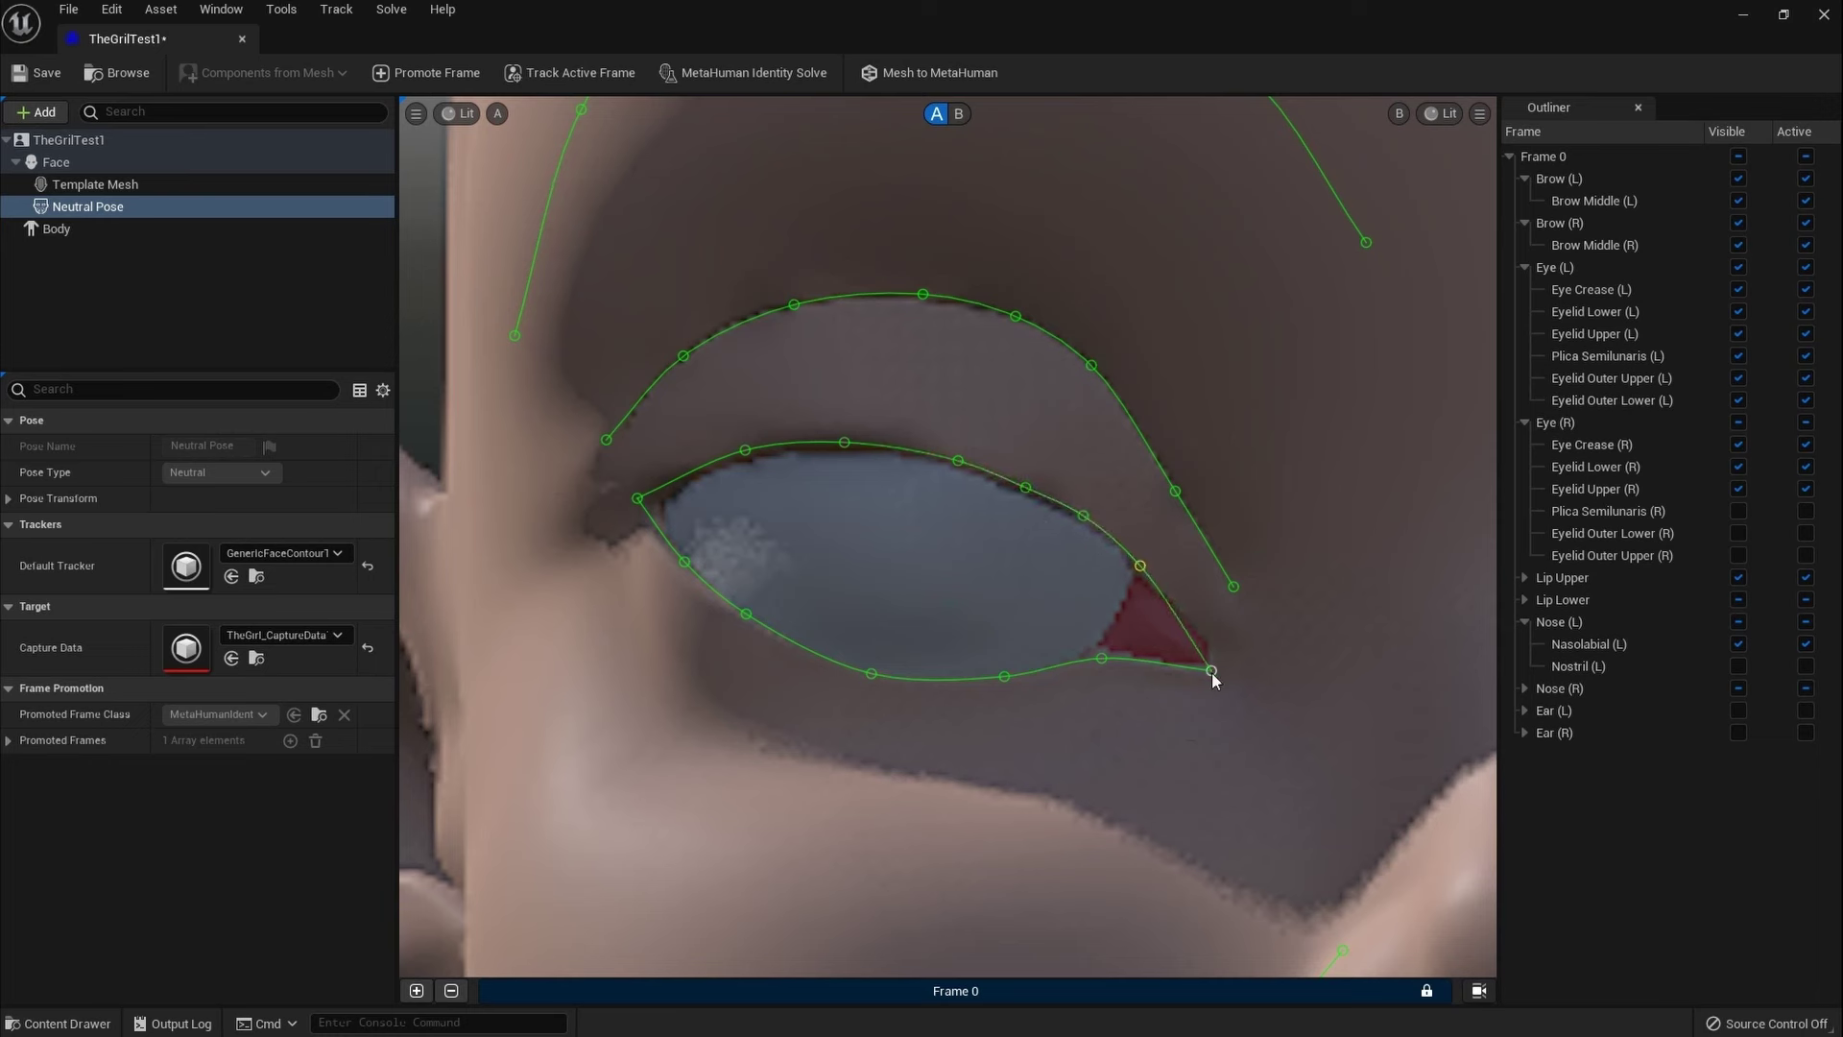
Step: Refine the right eye's inner and outer corner markers and the lower-lid marker beside the pink corner
drag(1211, 671, 1221, 663)
drag(1102, 658, 1097, 657)
drag(642, 498, 655, 500)
scroll(1151, 541, down, 5)
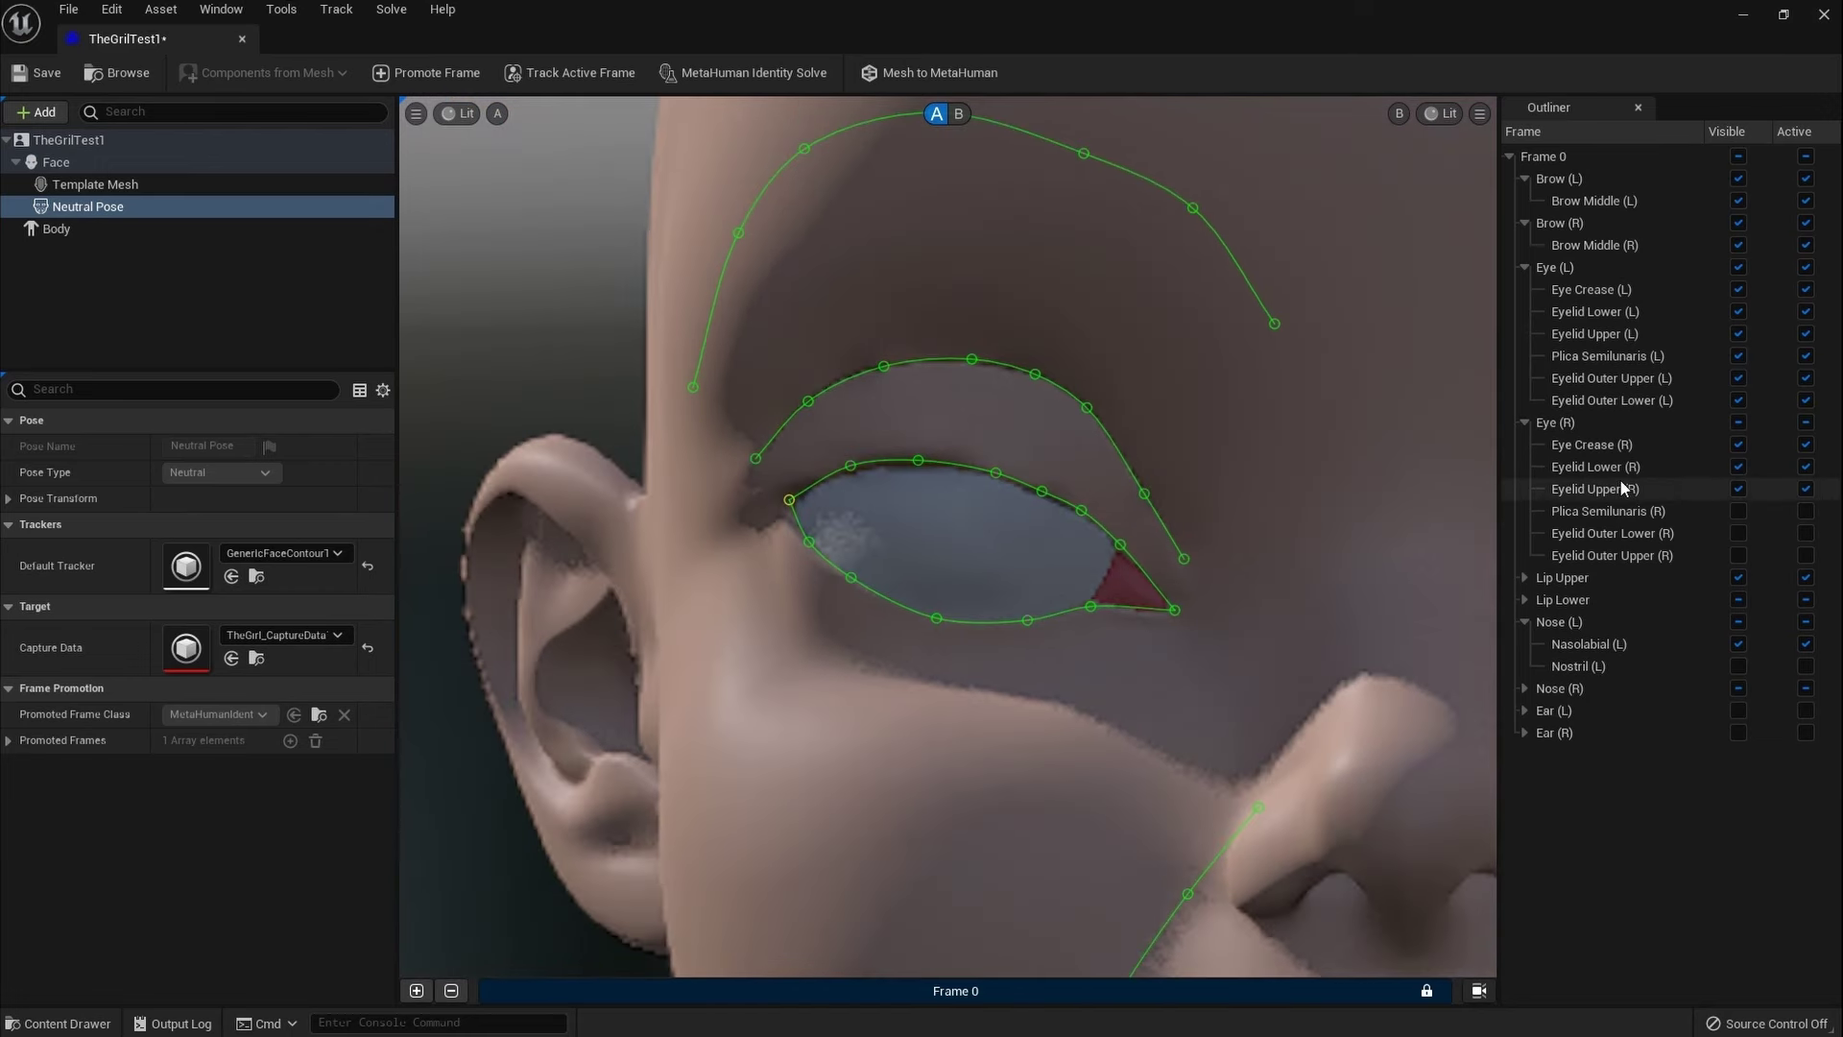
Step: Nudge the outer Eyelid Upper (R) markers onto the lid edge and add two markers on the outer part of the curve
click(1613, 489)
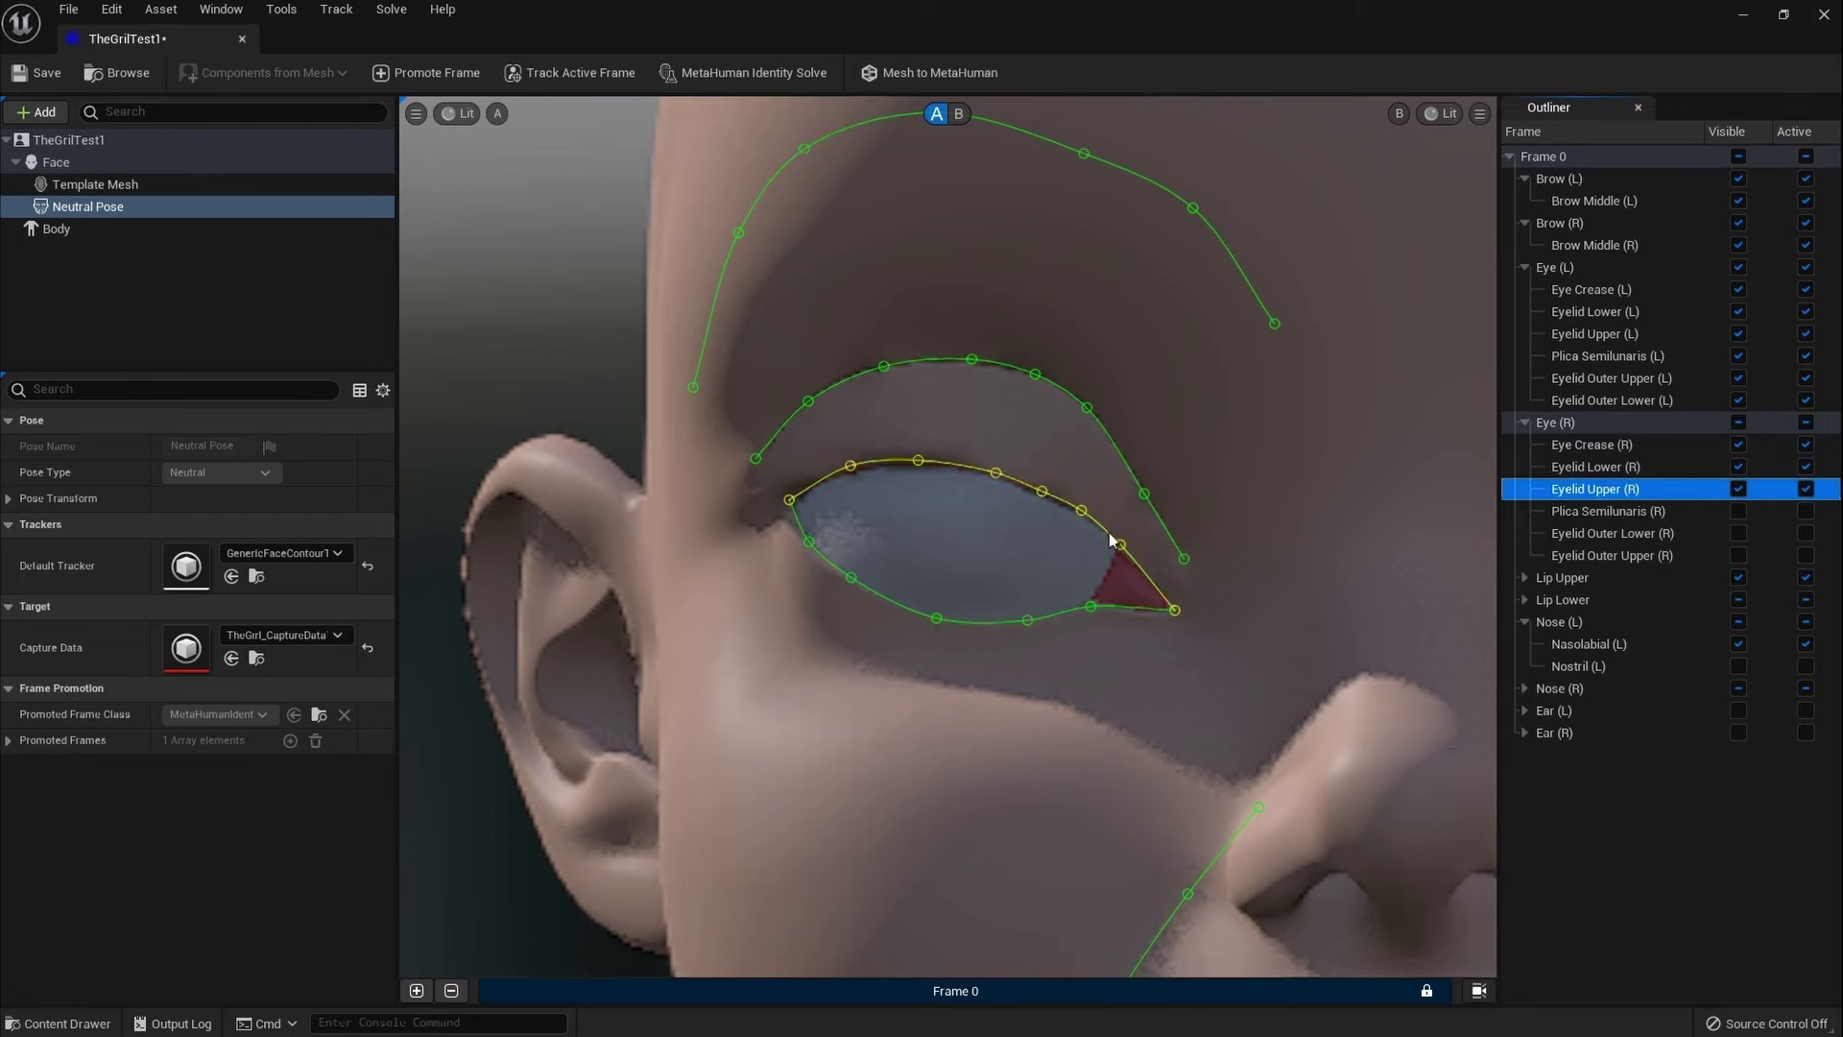
scroll(1110, 532, up, 5)
click(1056, 488)
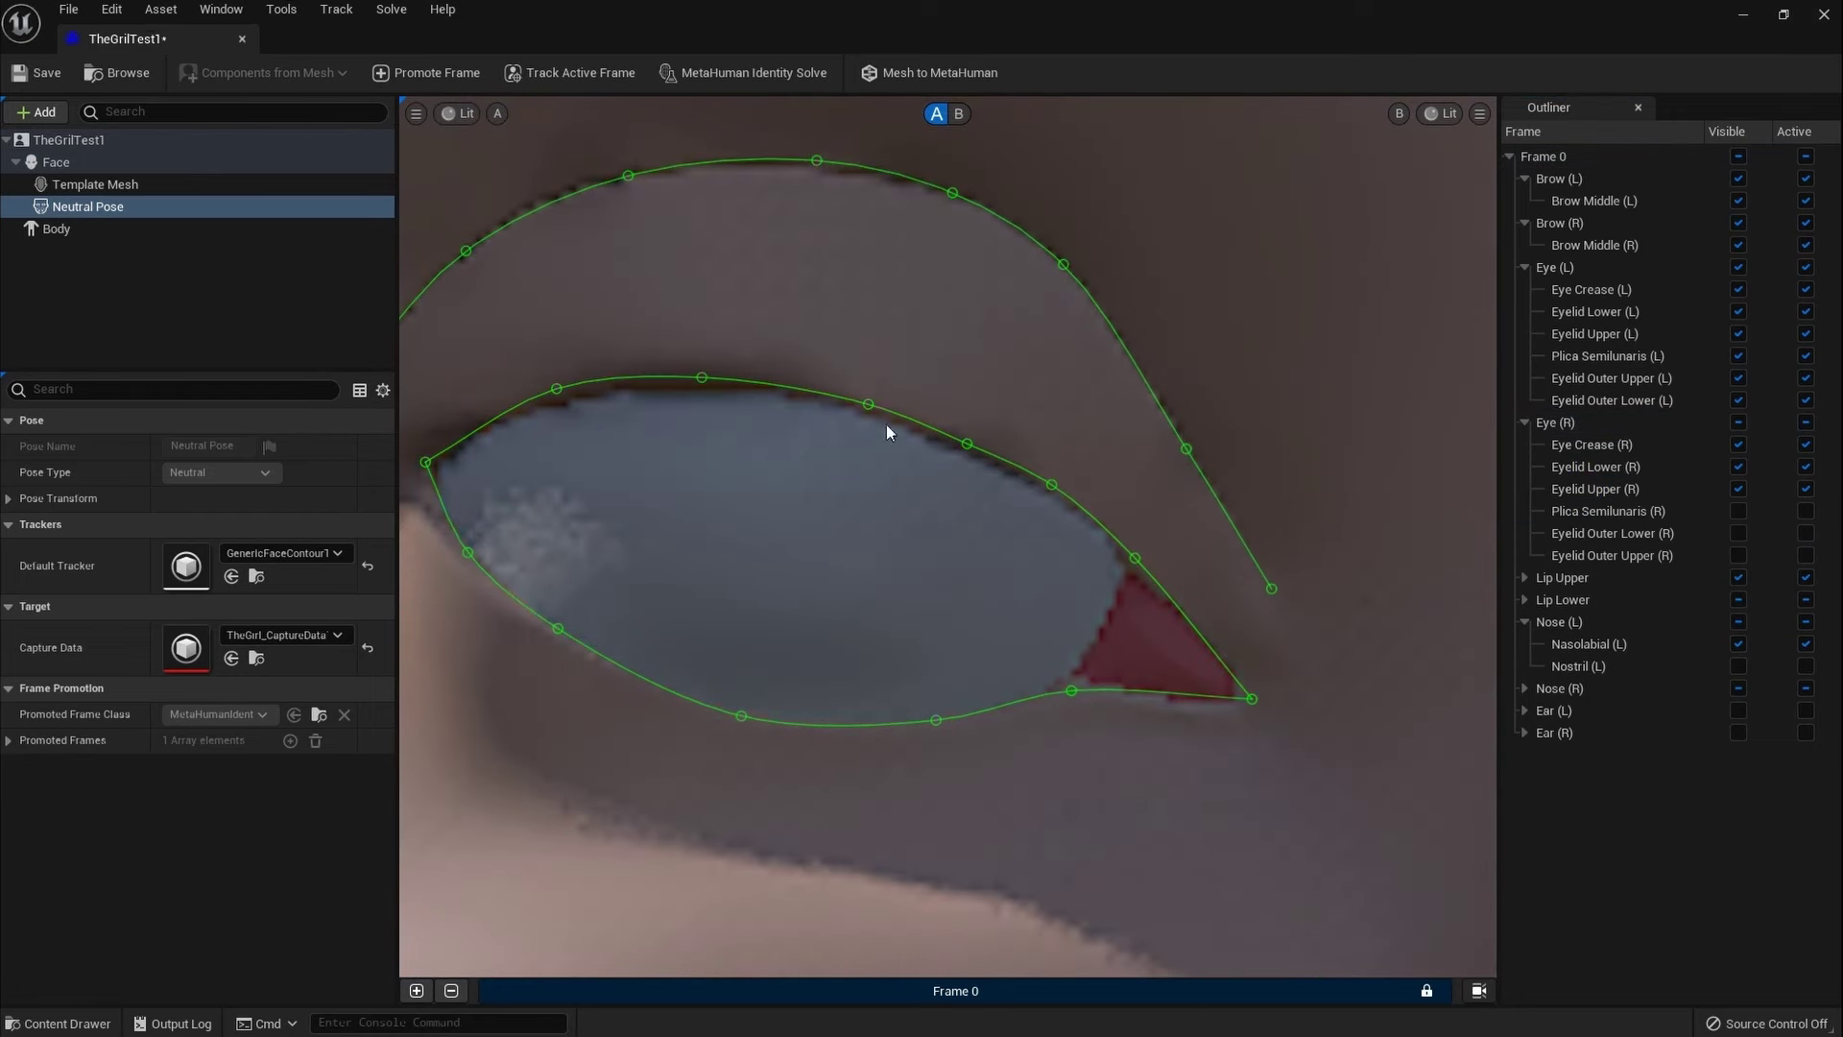
drag(696, 380, 698, 382)
drag(561, 385, 561, 396)
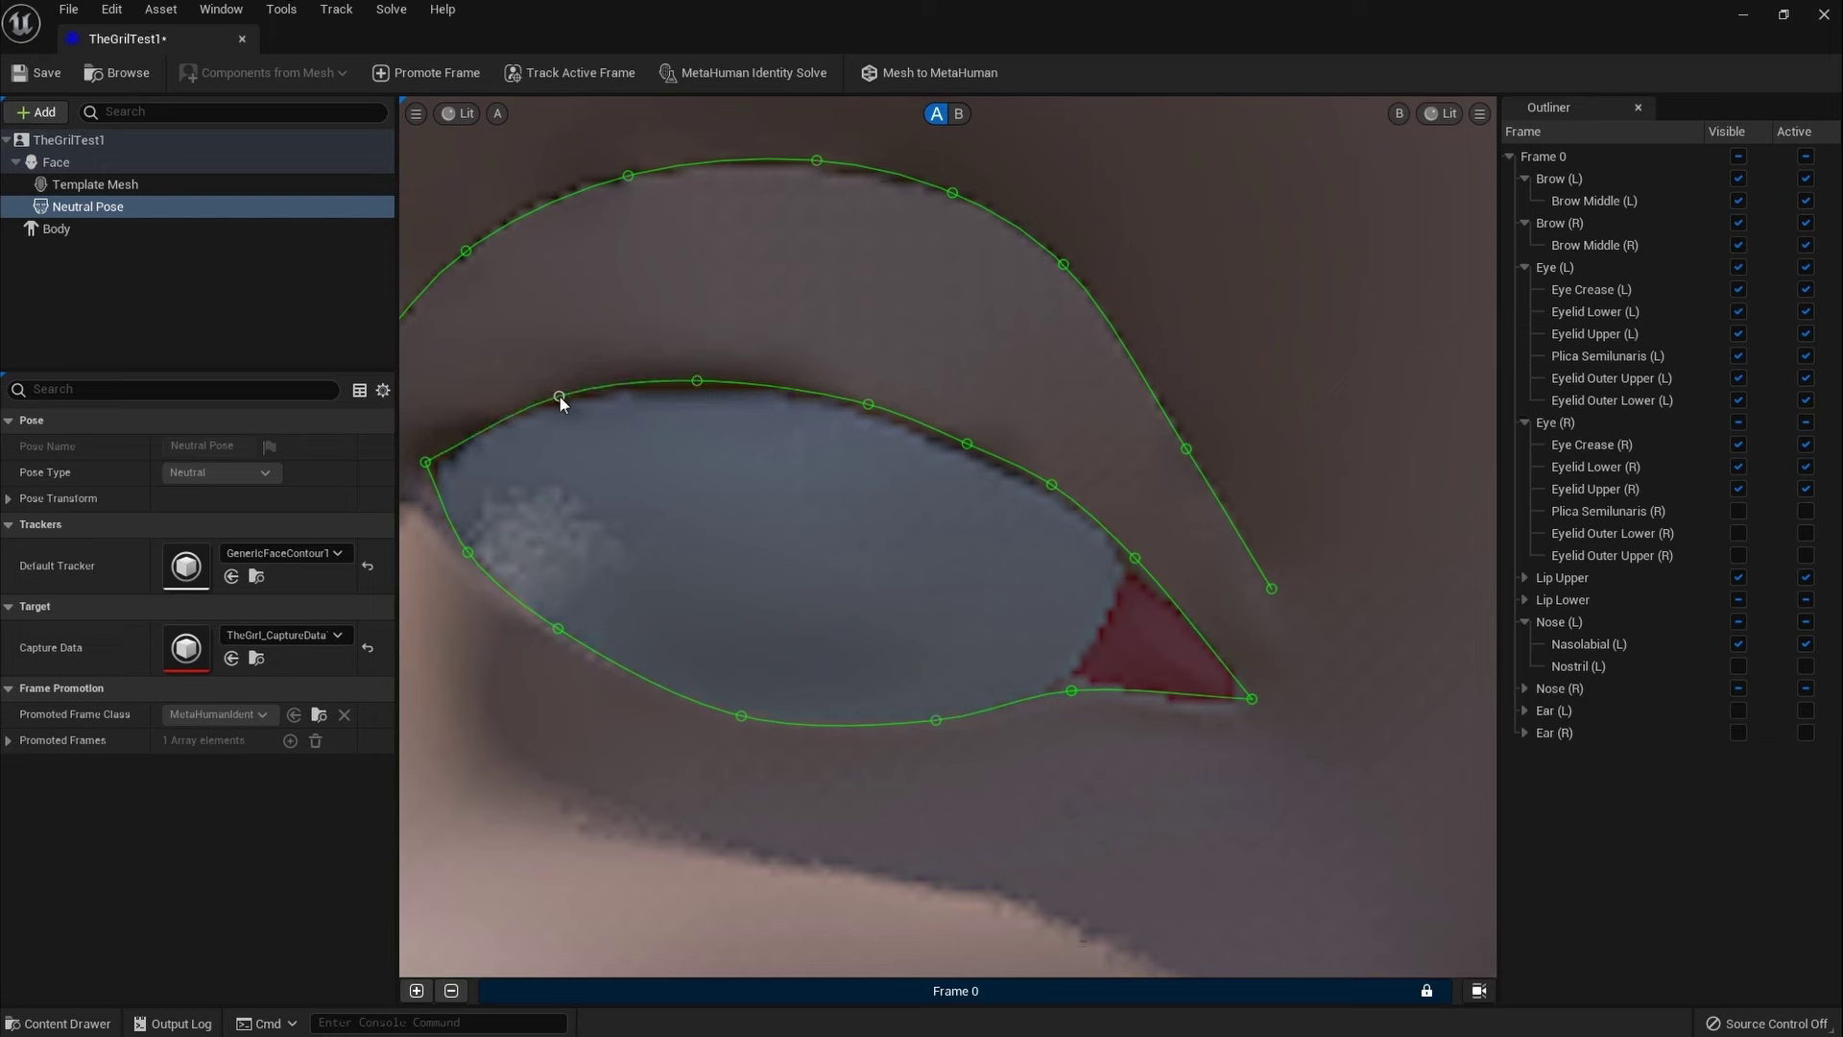
ctrl+click(628, 382)
click(486, 424)
Step: Show the Plica Semilunaris (R) curve, fit its markers along the pink corner's edge against the eyeball, and activate it
click(1739, 511)
drag(1134, 633, 1090, 654)
drag(1111, 589, 1114, 582)
click(1062, 574)
click(1074, 675)
drag(1058, 692, 1056, 696)
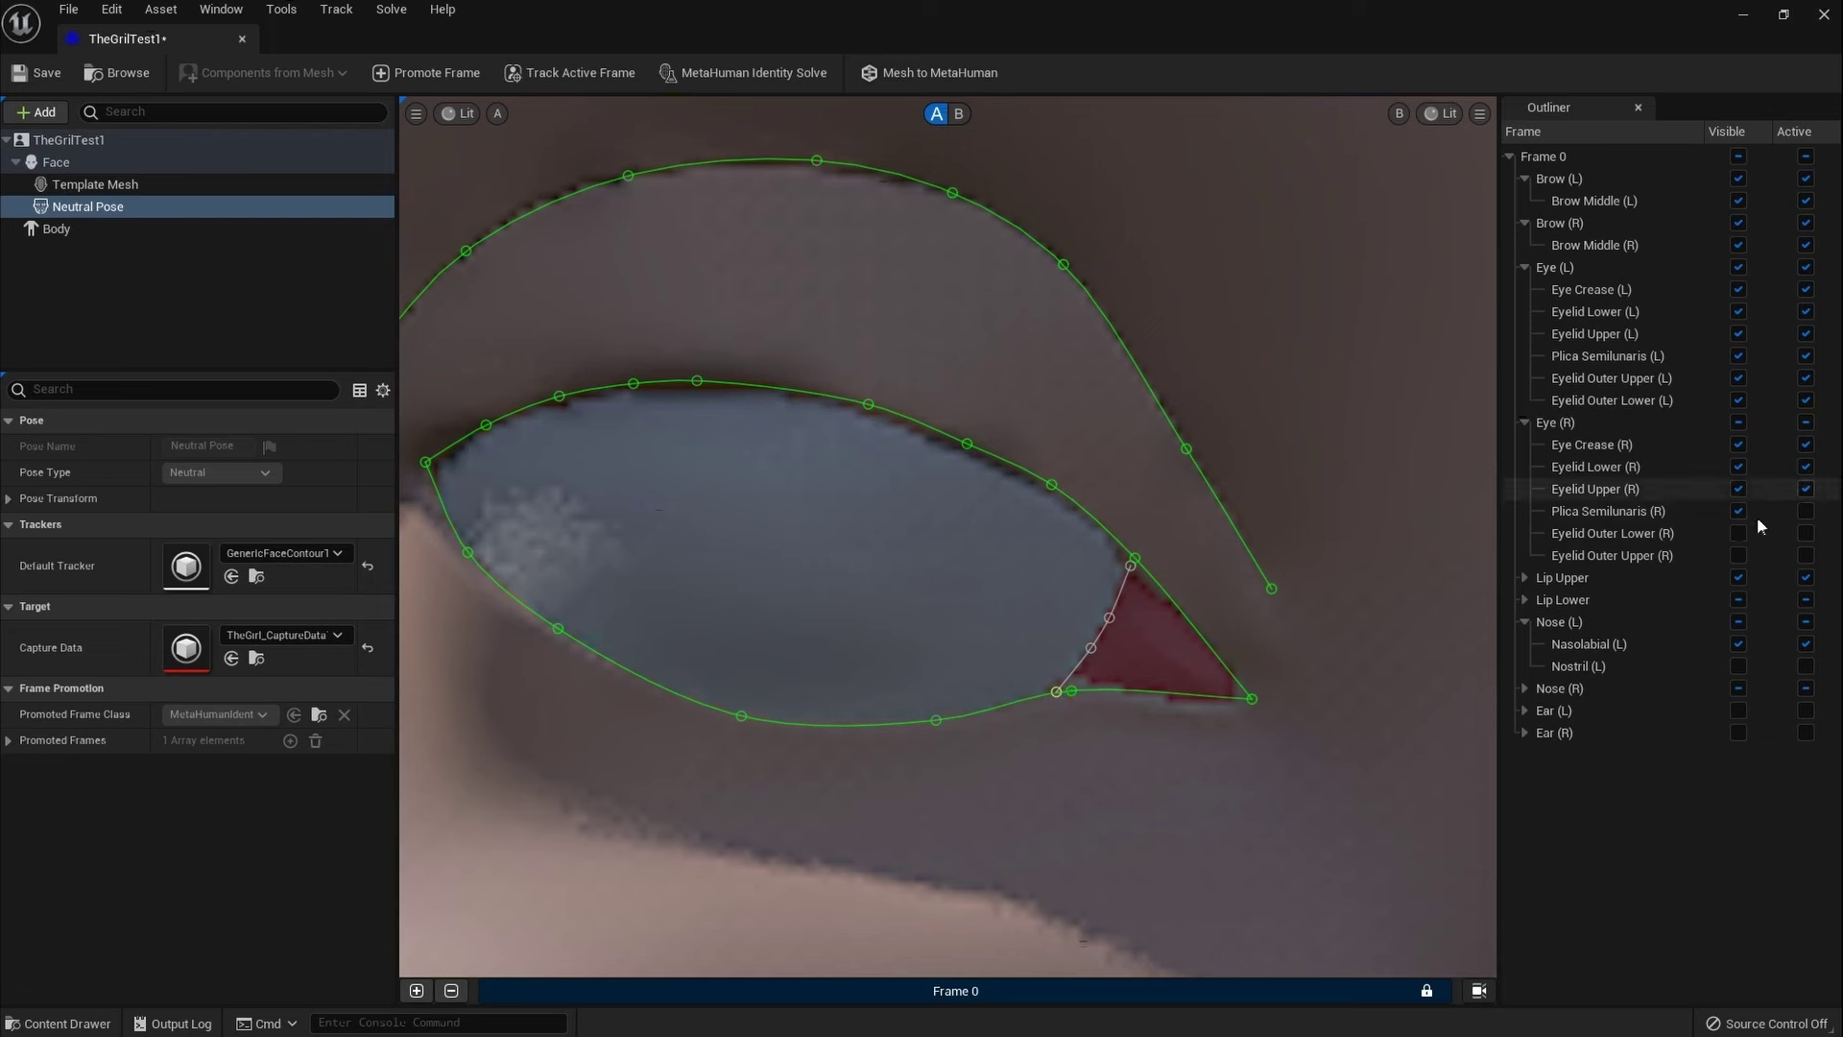
click(1806, 510)
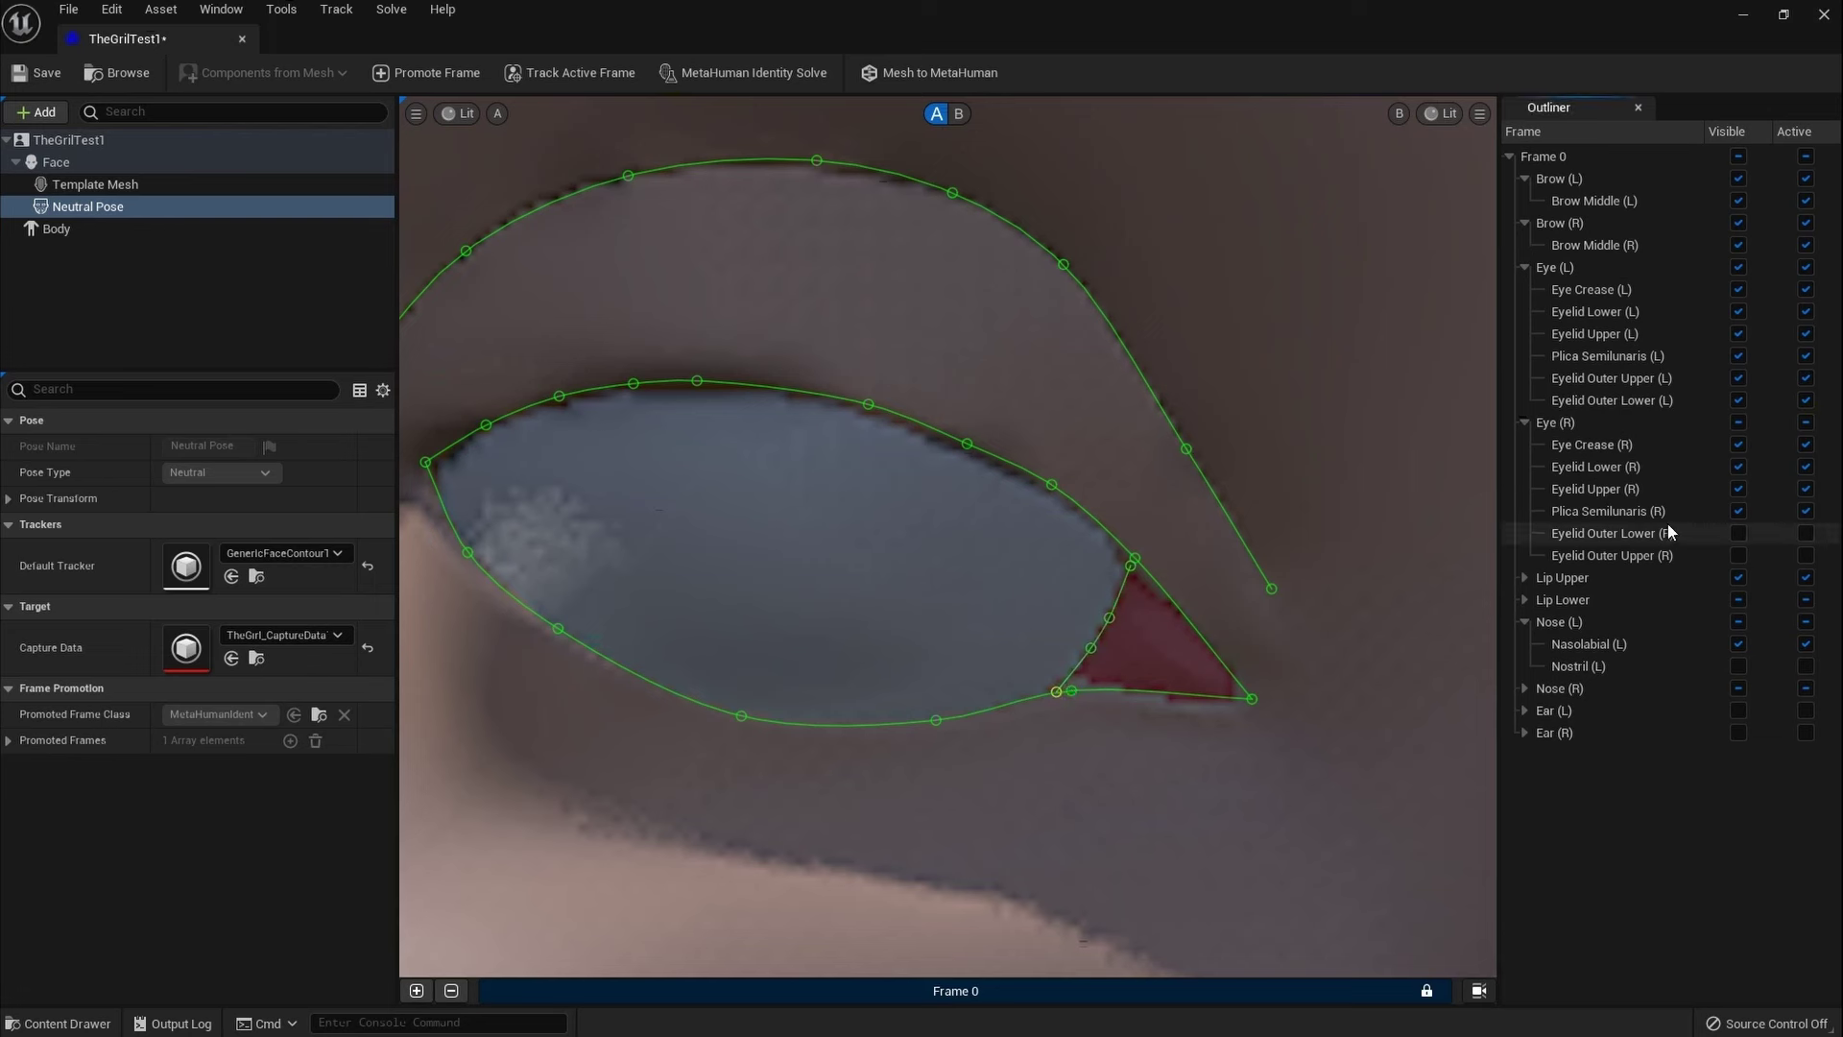
Step: Show the Eyelid Outer Lower (R) curve, lower it below the lid edge, and fit its inner and middle markers to the outer lid rim
click(1739, 533)
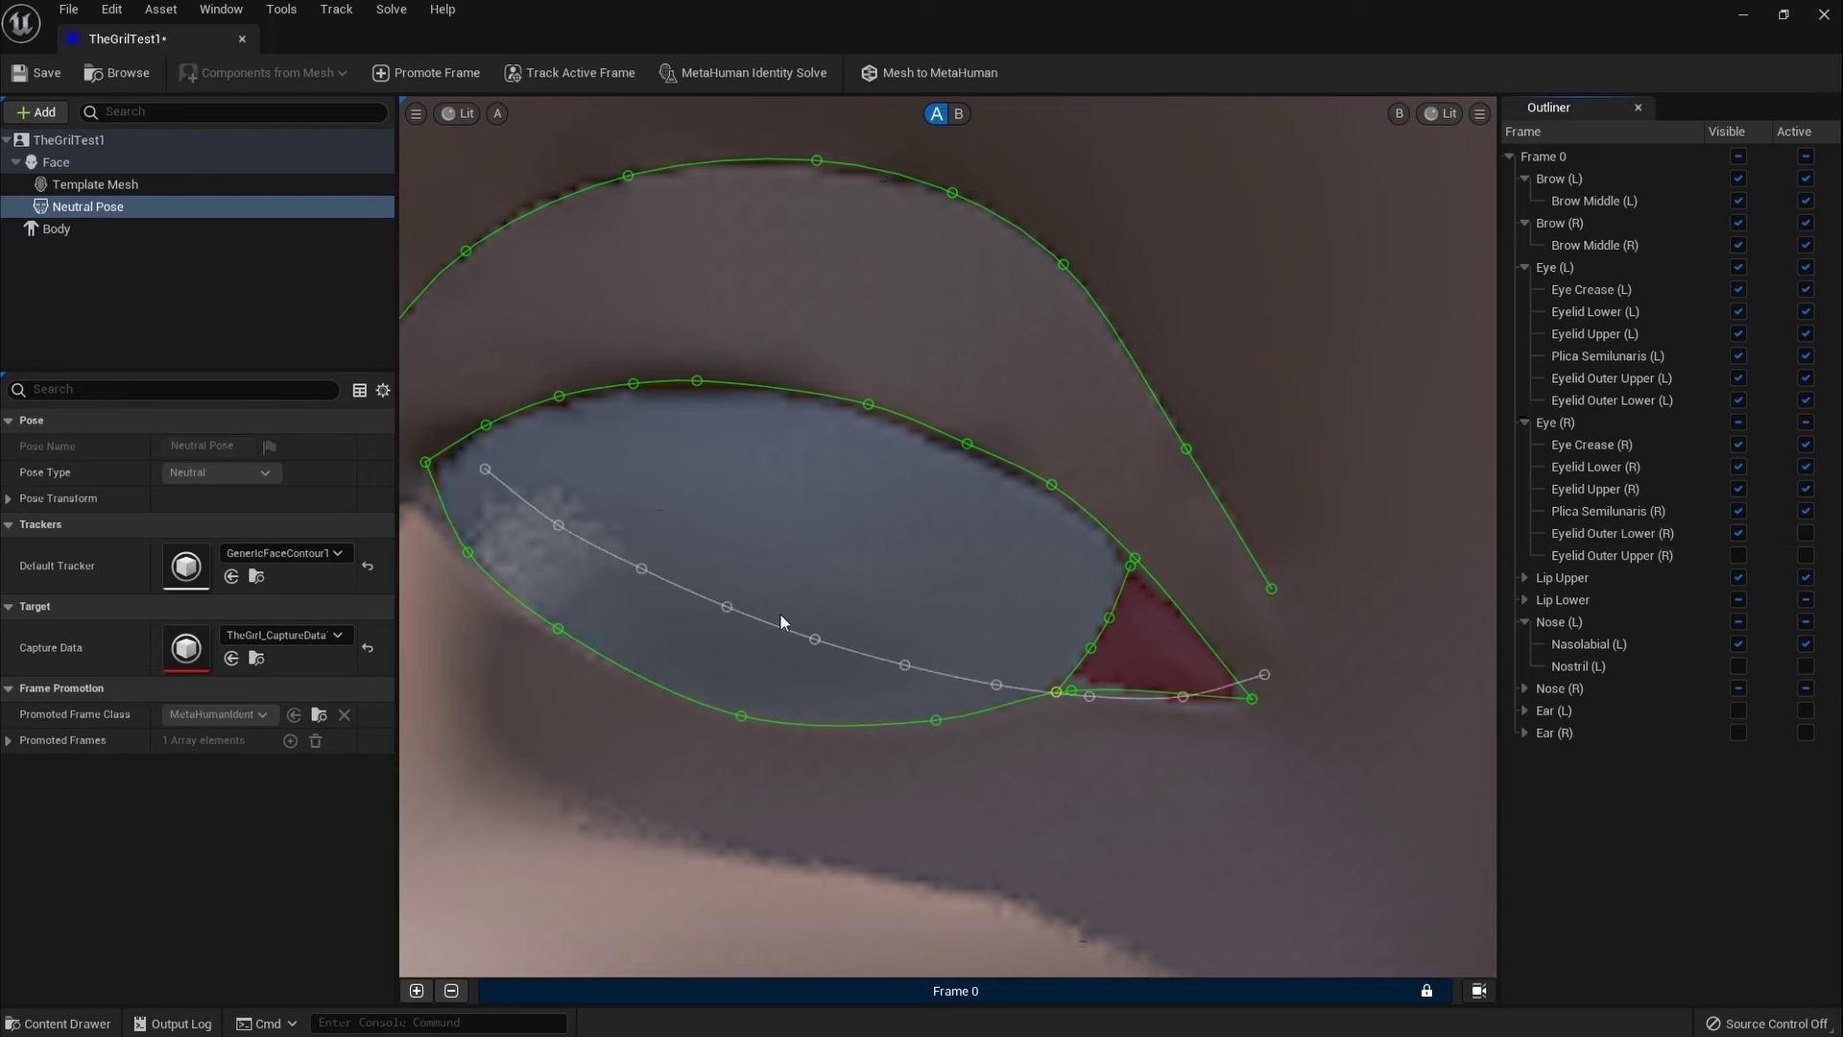
drag(776, 626, 709, 719)
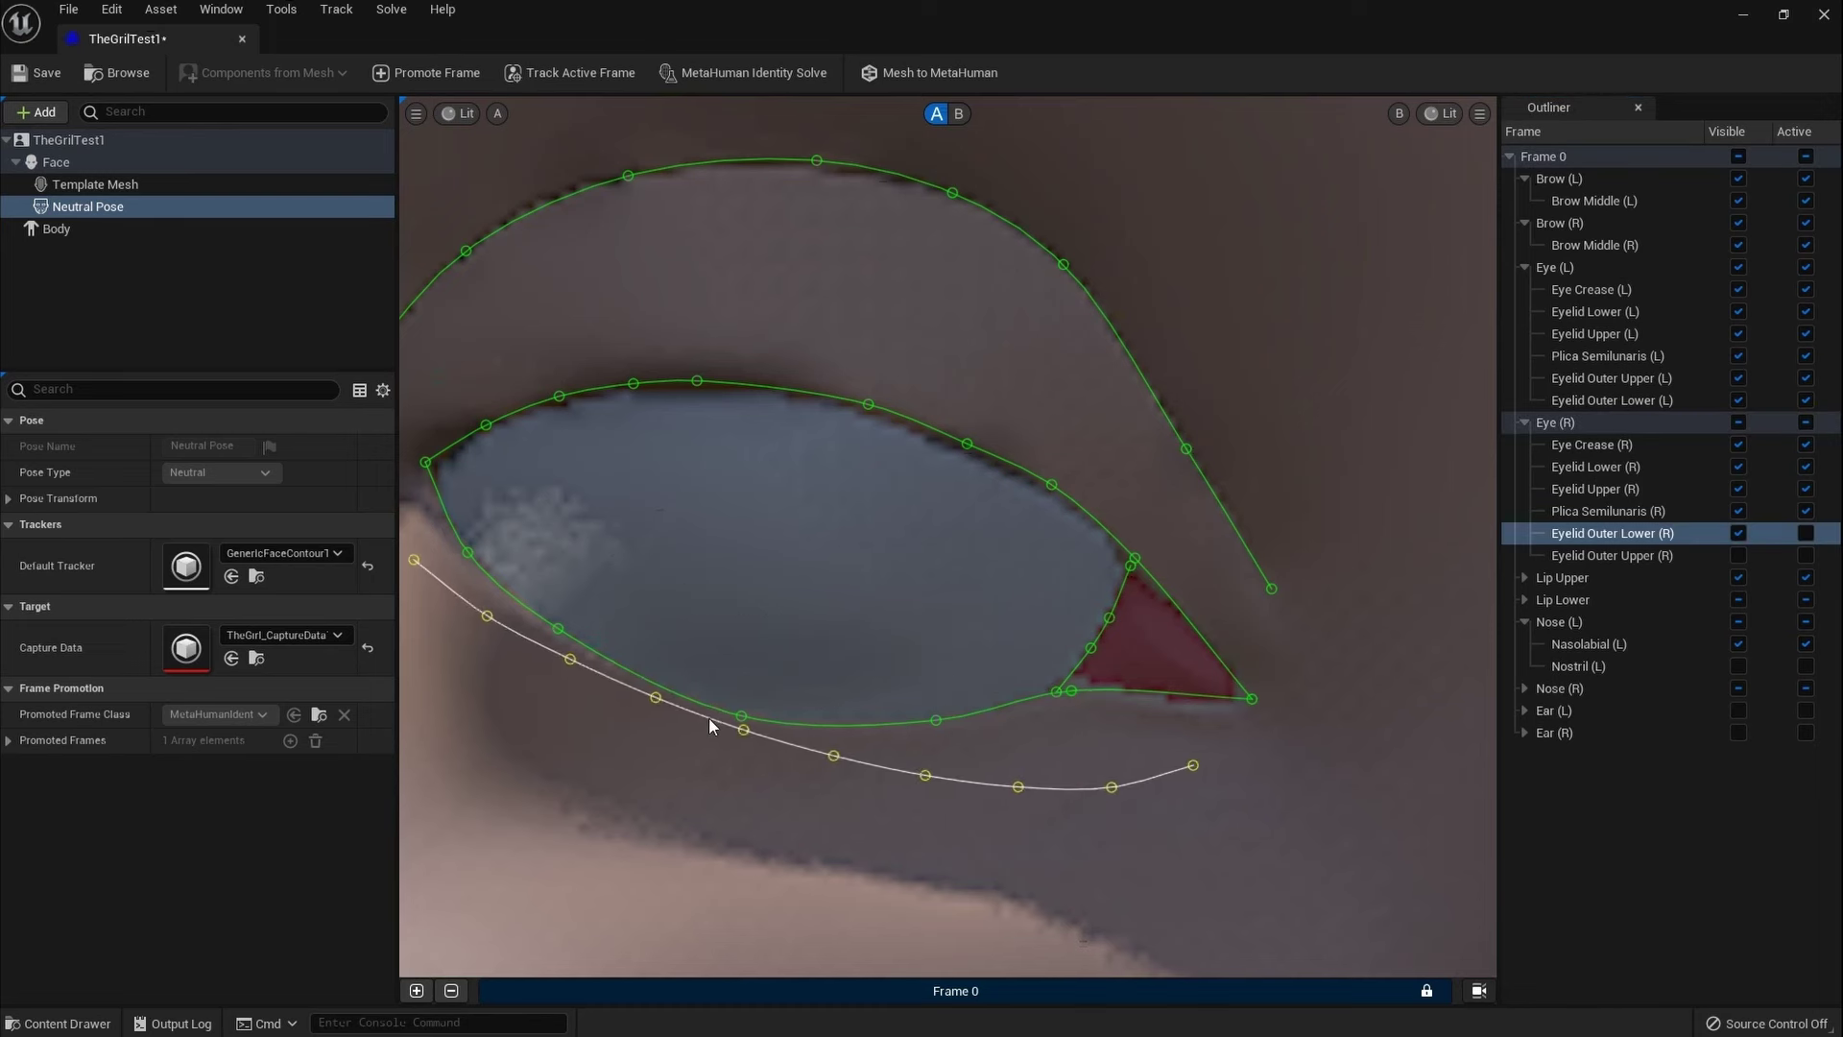
click(1334, 772)
drag(1194, 766, 1275, 708)
drag(1112, 787, 1157, 716)
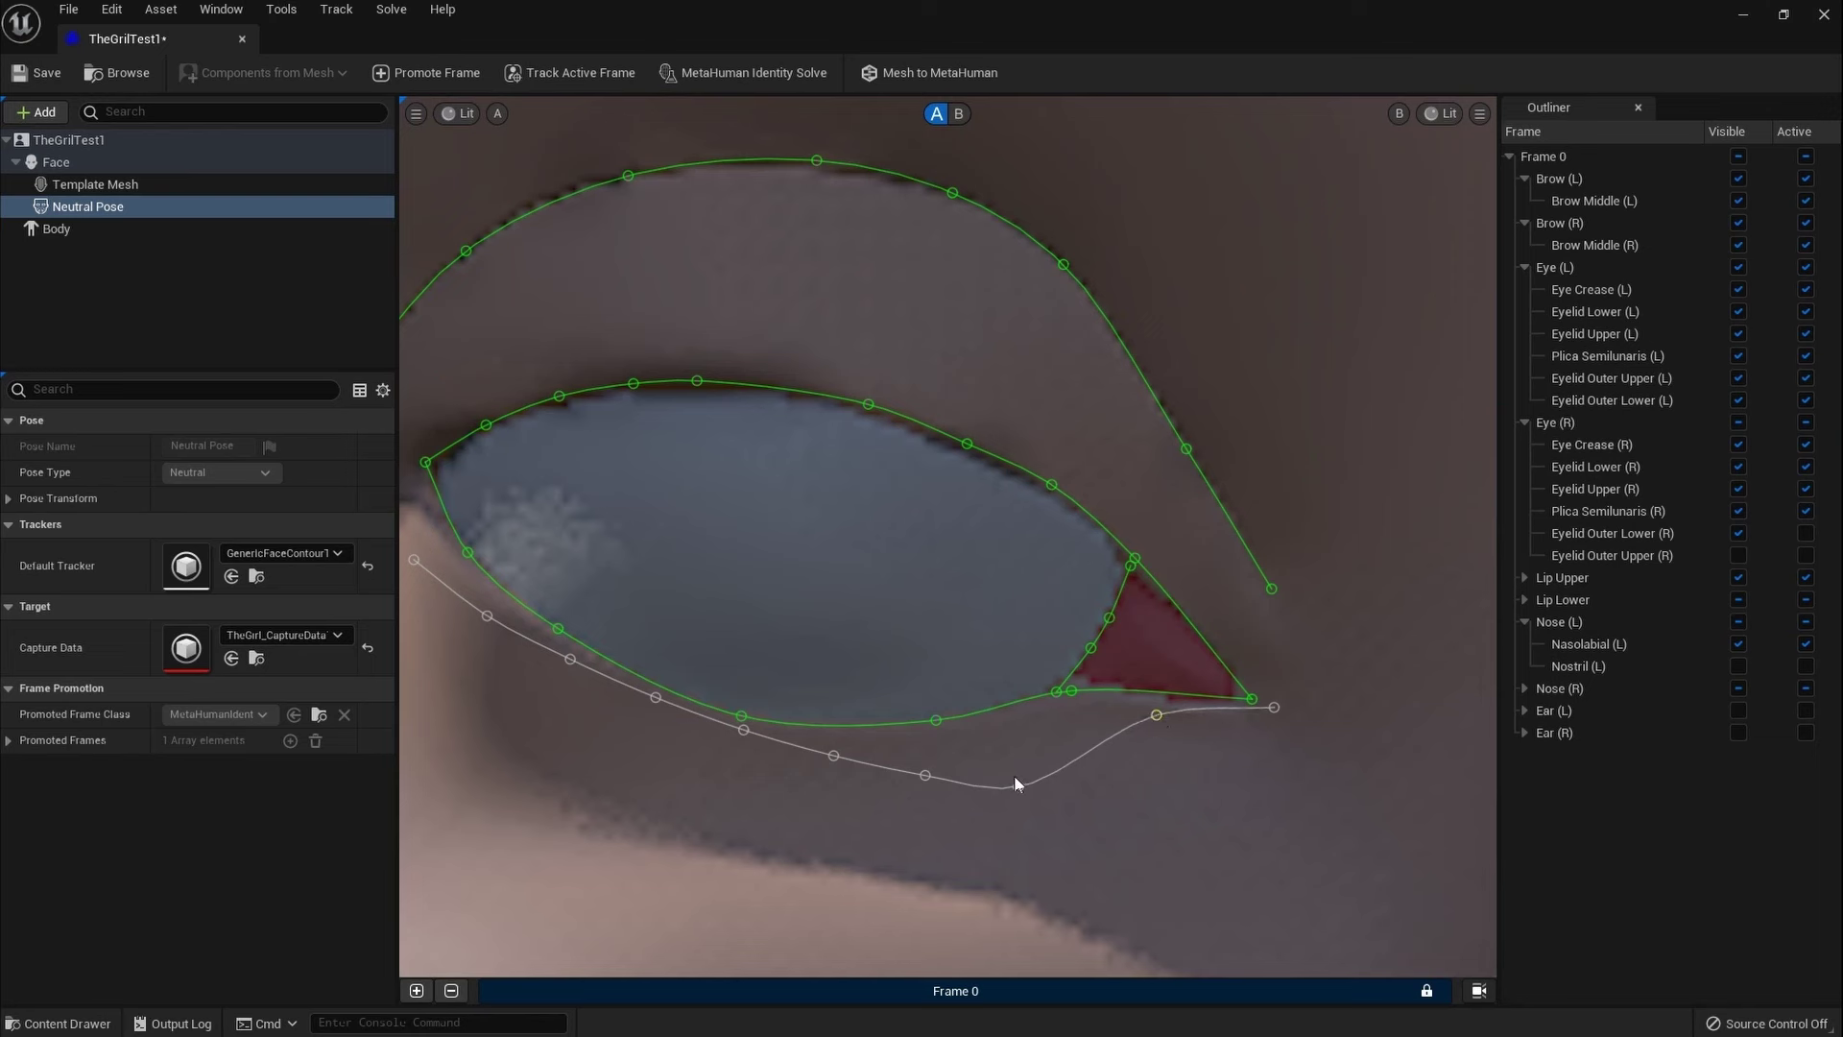
drag(1019, 787, 1157, 711)
drag(925, 770, 841, 744)
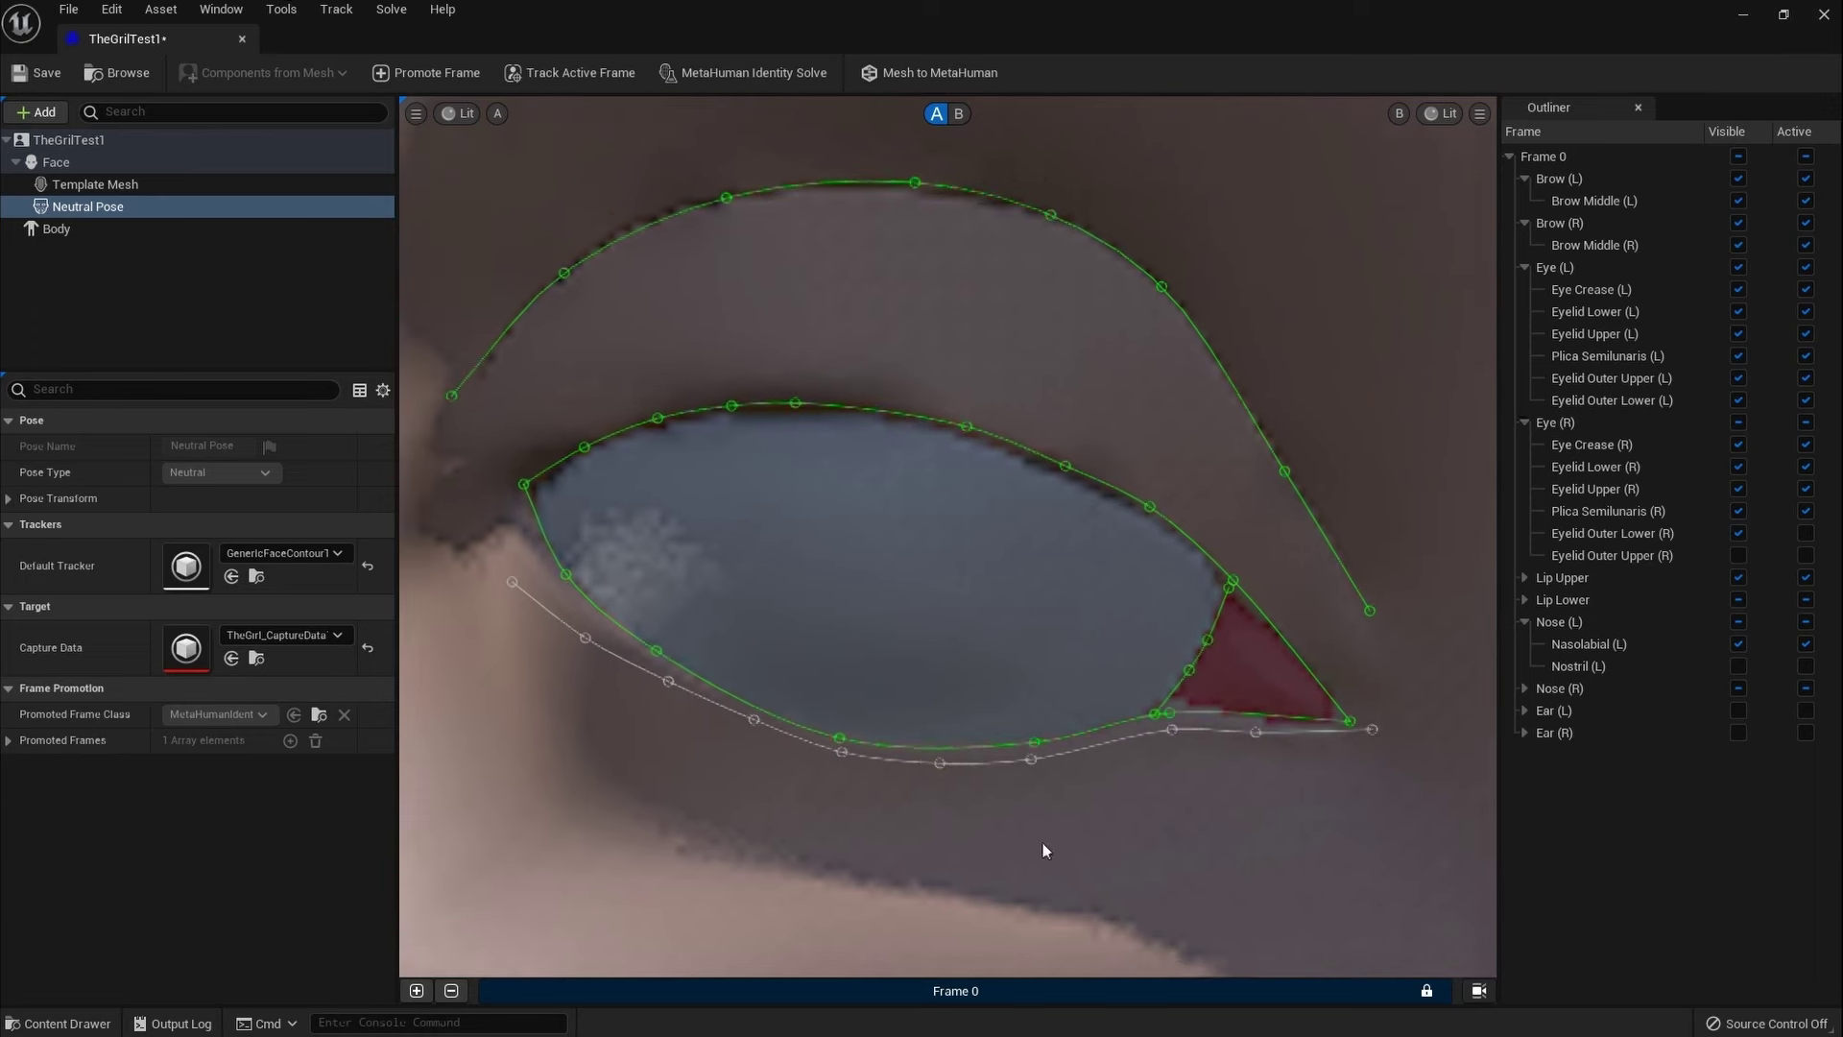
Step: Fit the outer-corner markers of Eyelid Outer Lower (R) just outside the lower lid curve and activate the curve
right_drag(409, 547, 741, 618)
drag(725, 562, 728, 532)
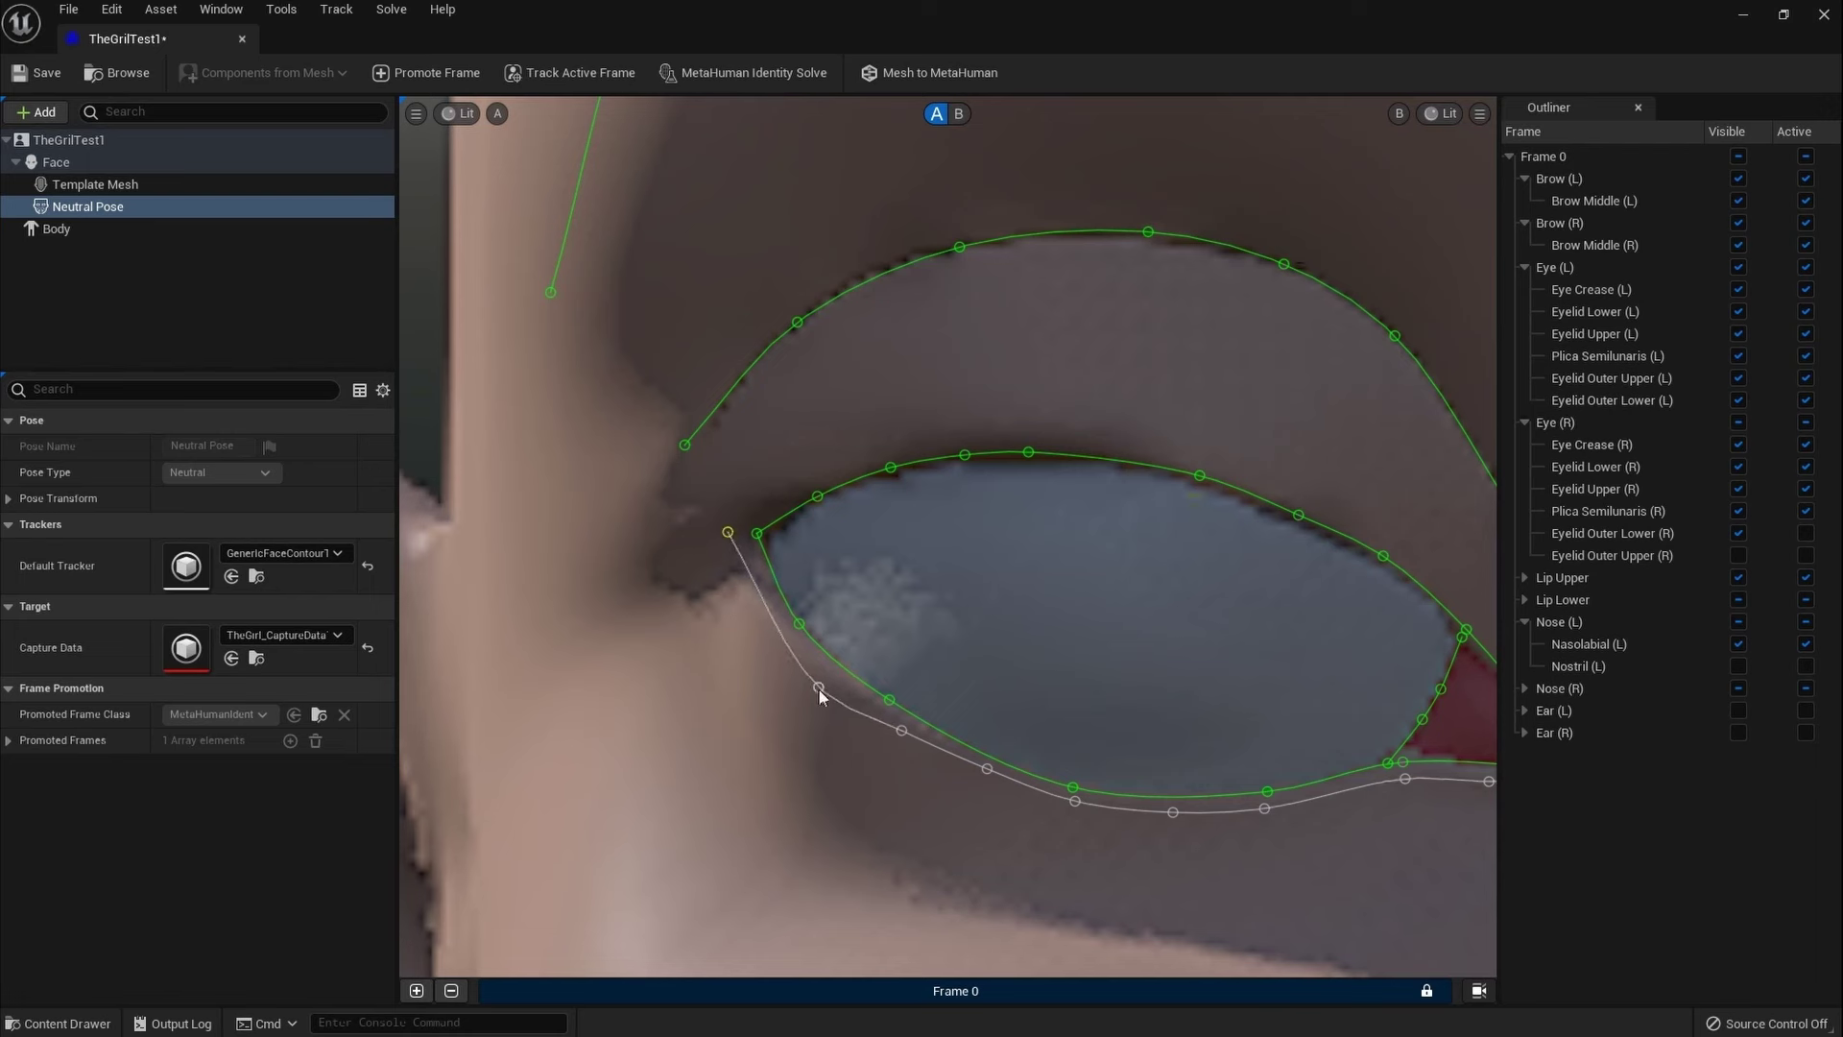
drag(818, 688, 788, 633)
drag(902, 729, 883, 711)
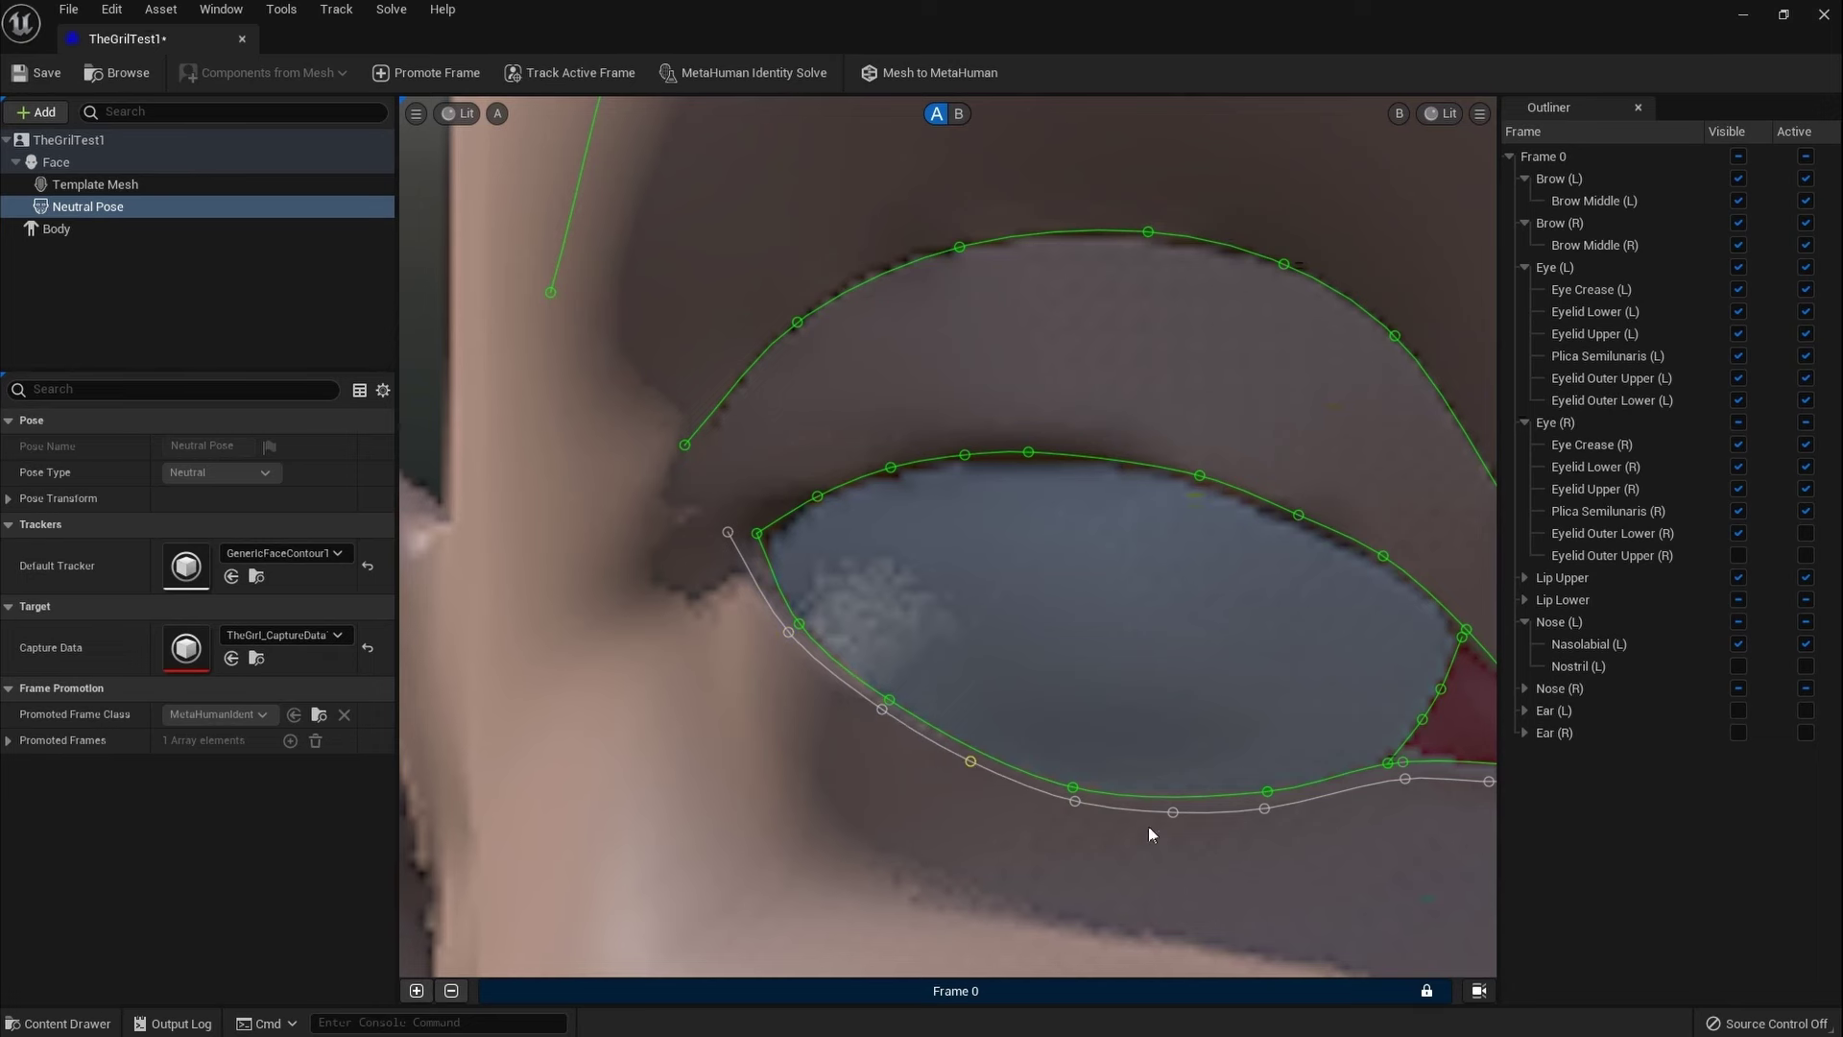
middle_drag(1173, 814, 1367, 814)
drag(1327, 785, 1329, 784)
click(1806, 533)
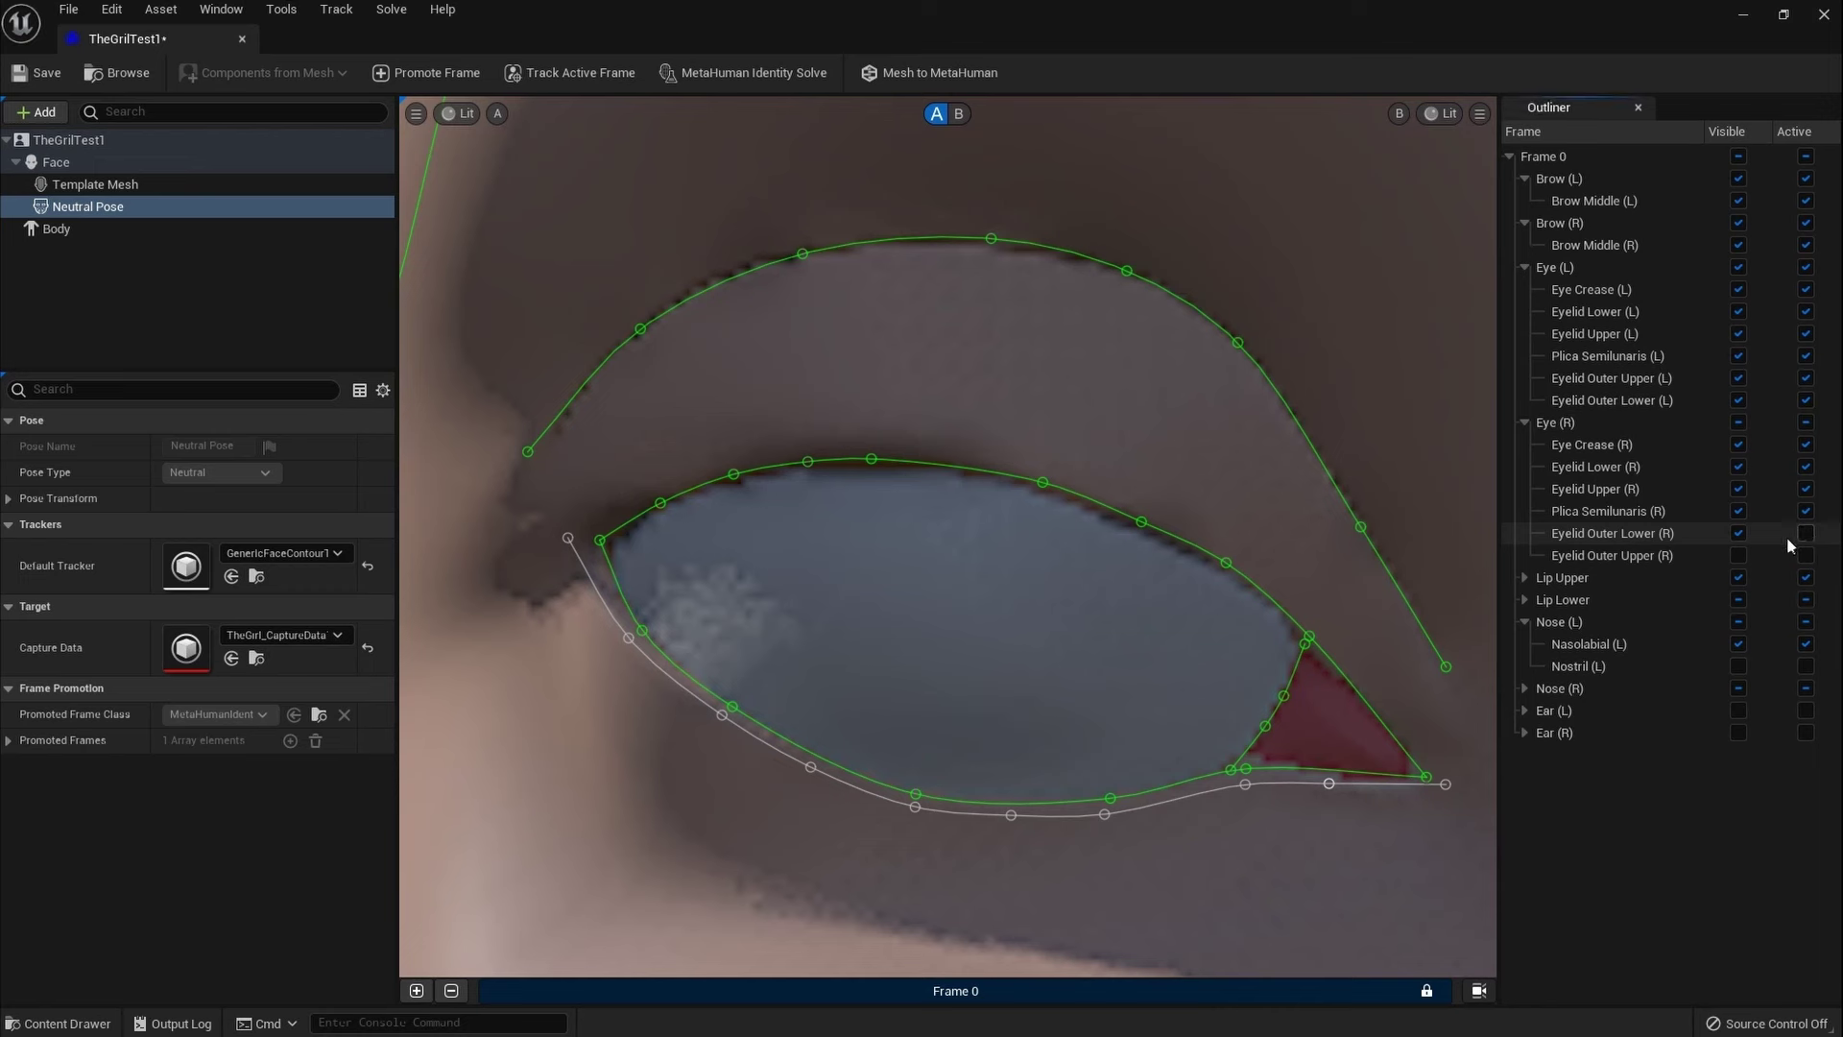
Step: Show the Eyelid Outer Upper (R) curve and fit its inner markers just above the upper lid curve, down to the inner corner
click(1738, 555)
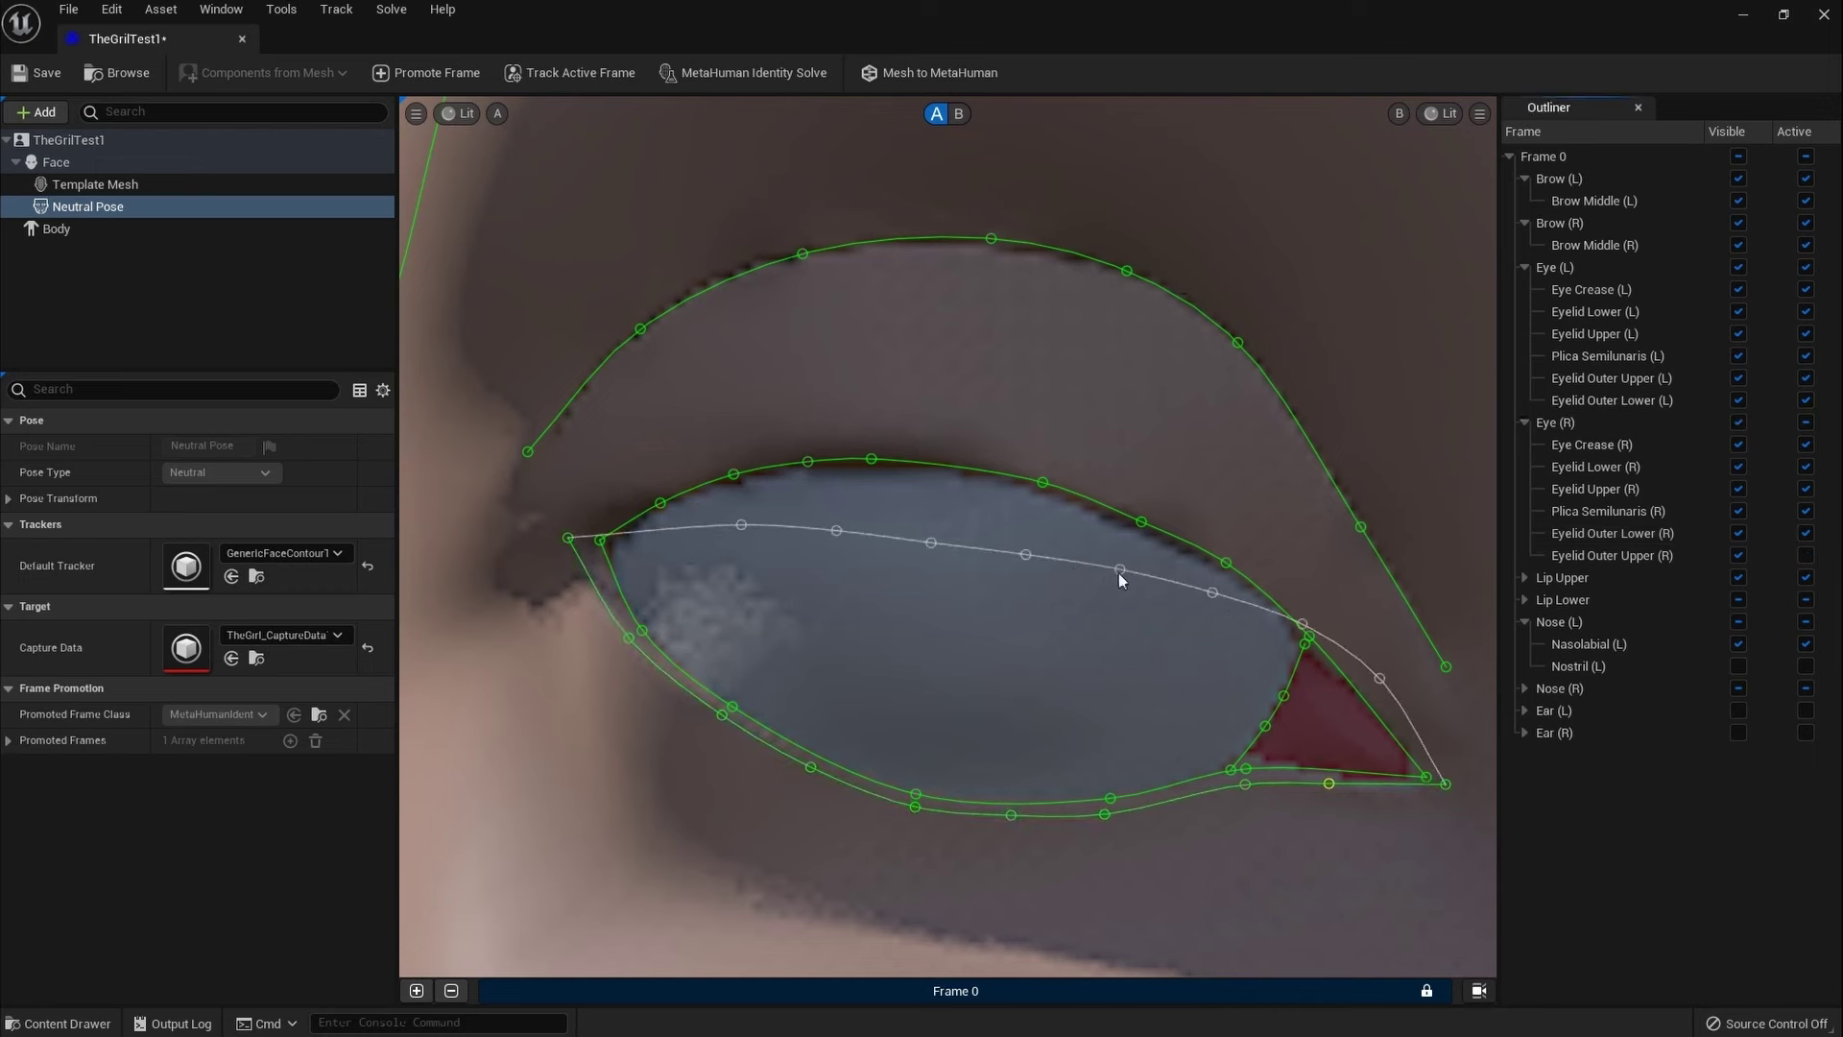
drag(1120, 573, 1112, 501)
drag(1212, 590, 1228, 553)
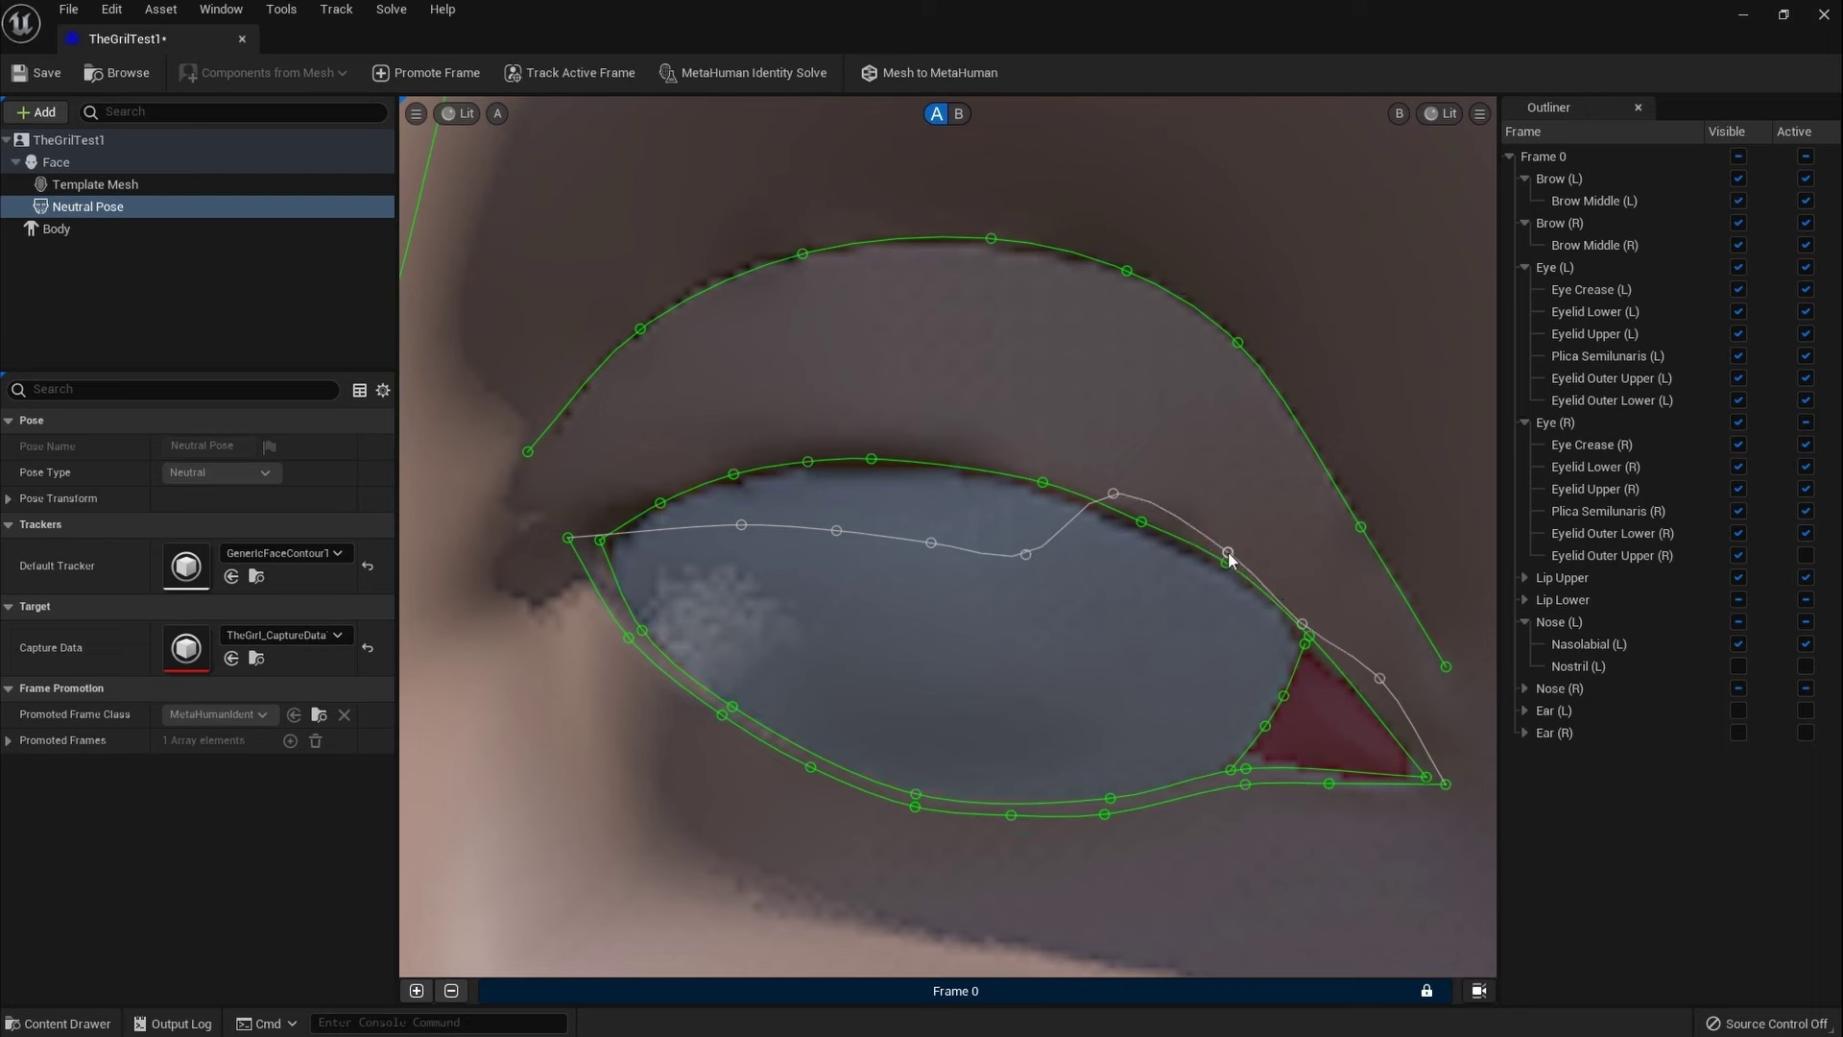
click(1302, 623)
drag(1304, 630, 1310, 624)
click(1406, 688)
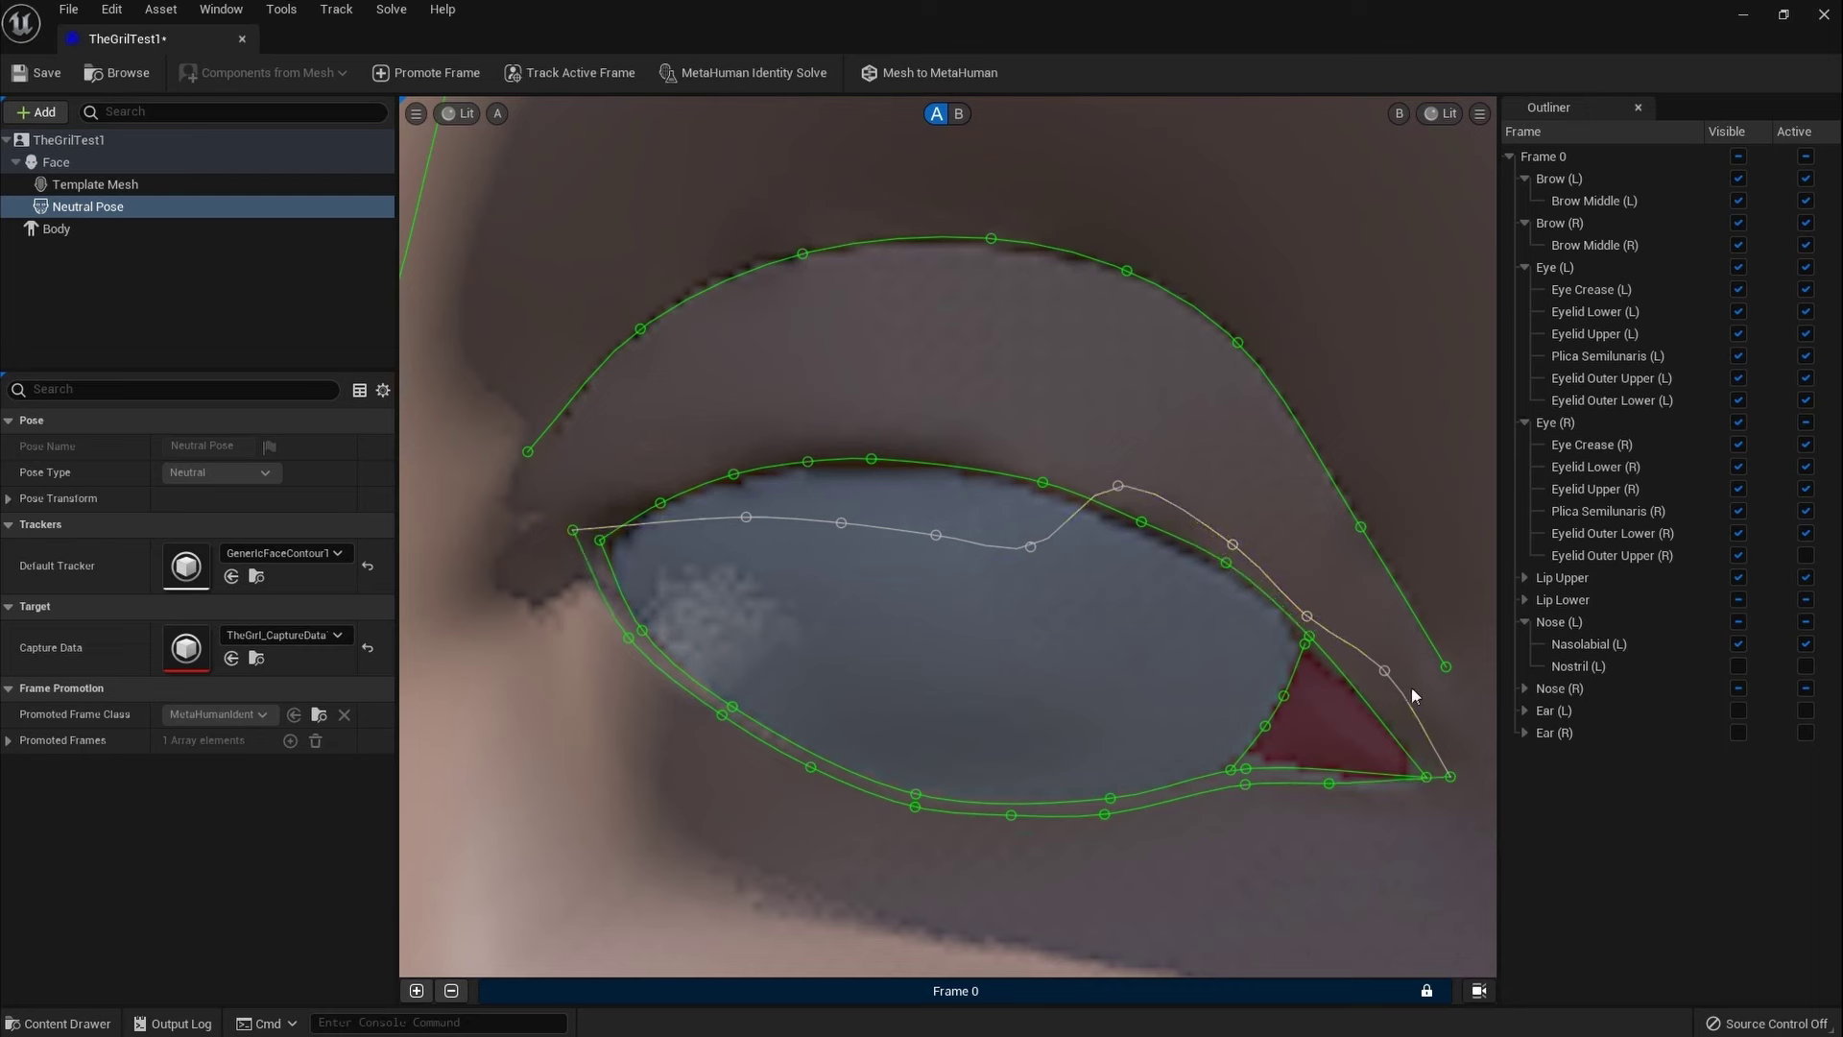
drag(1387, 664, 1373, 688)
drag(1455, 778, 1439, 784)
drag(1033, 546, 1133, 502)
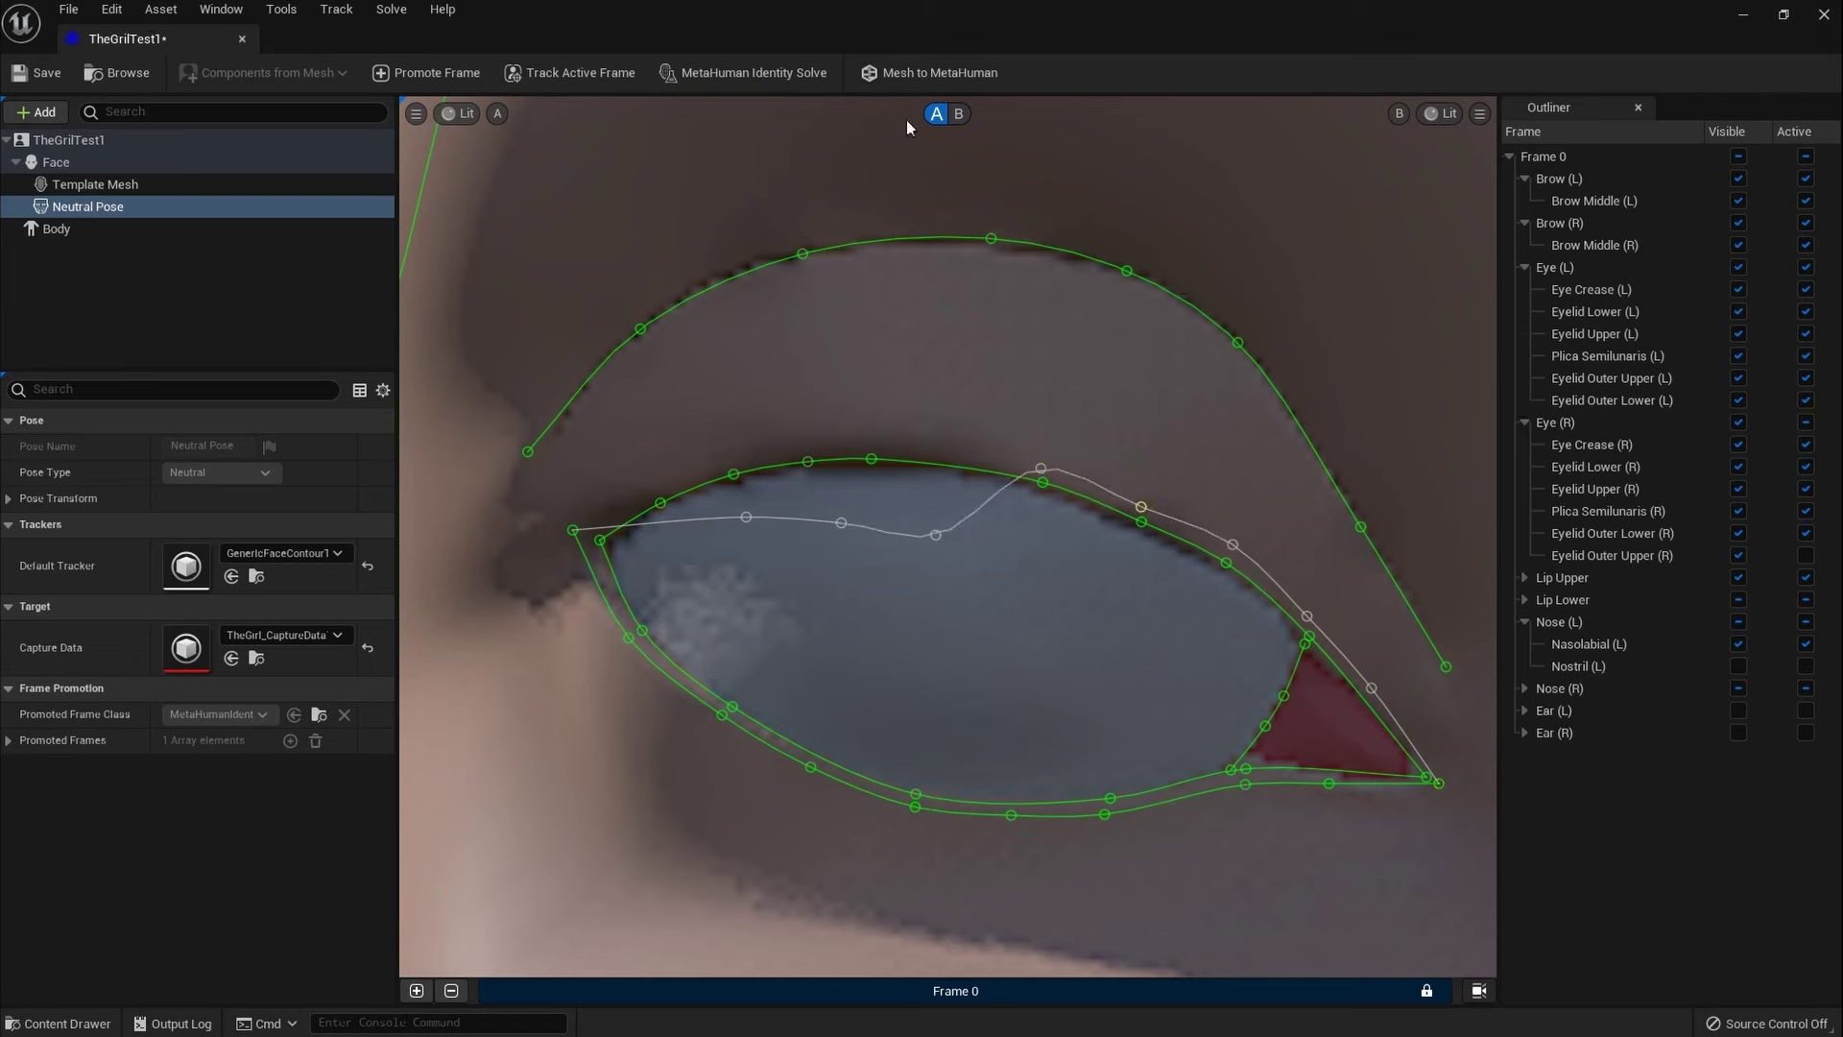
Step: Fit the remaining Eyelid Outer Upper (R) markers along the upper lid to the outer corner and activate the curve
drag(936, 535, 934, 452)
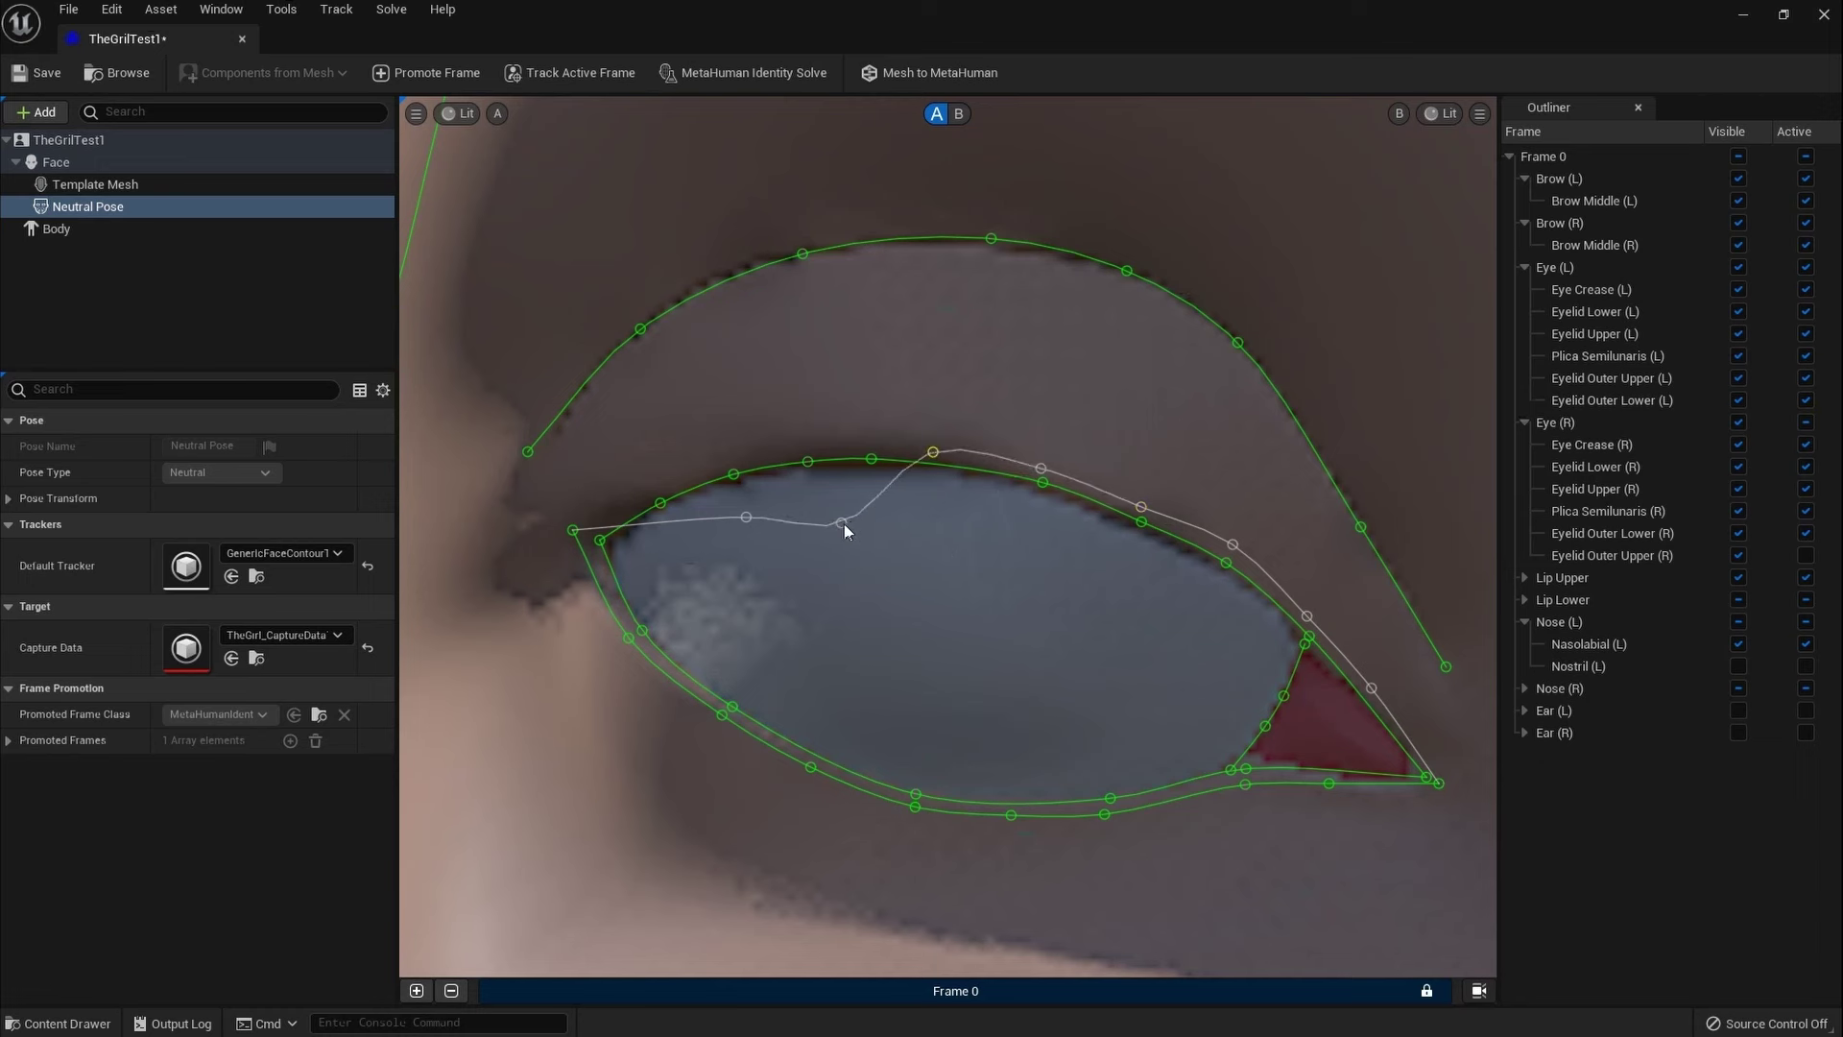
drag(843, 524, 859, 444)
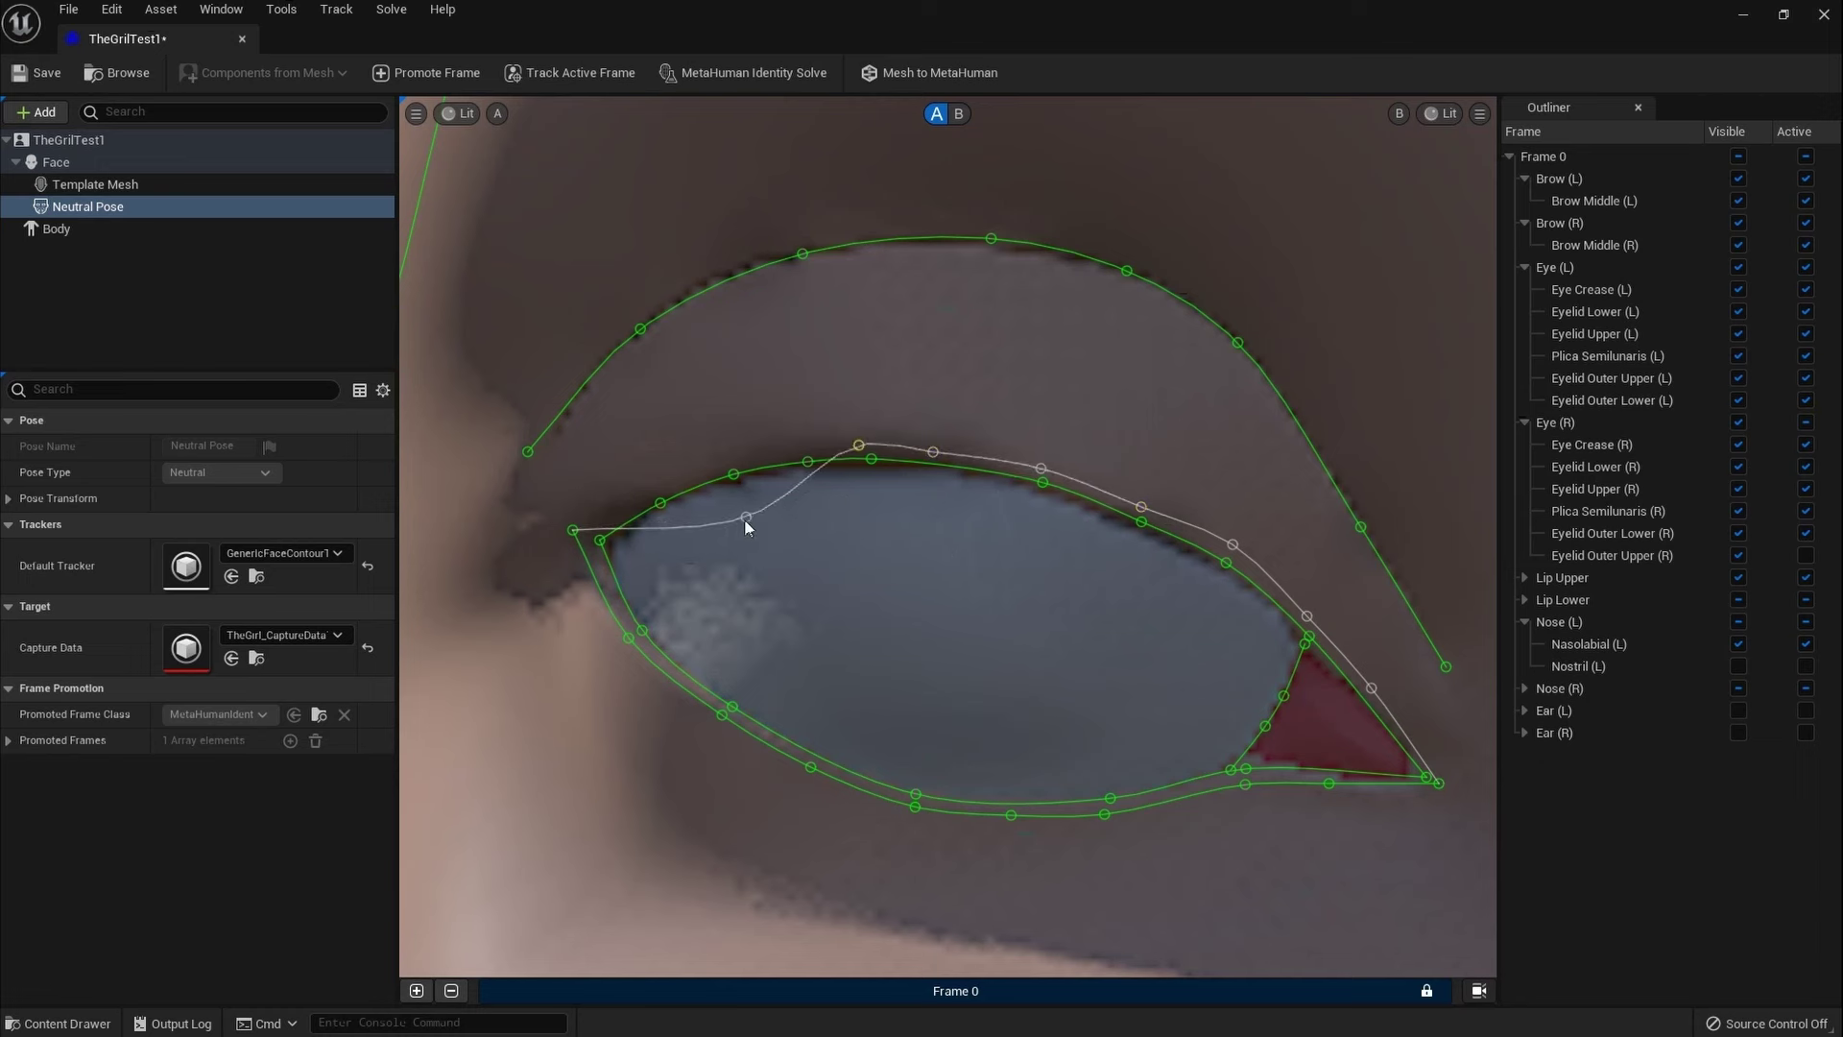
drag(747, 518, 733, 468)
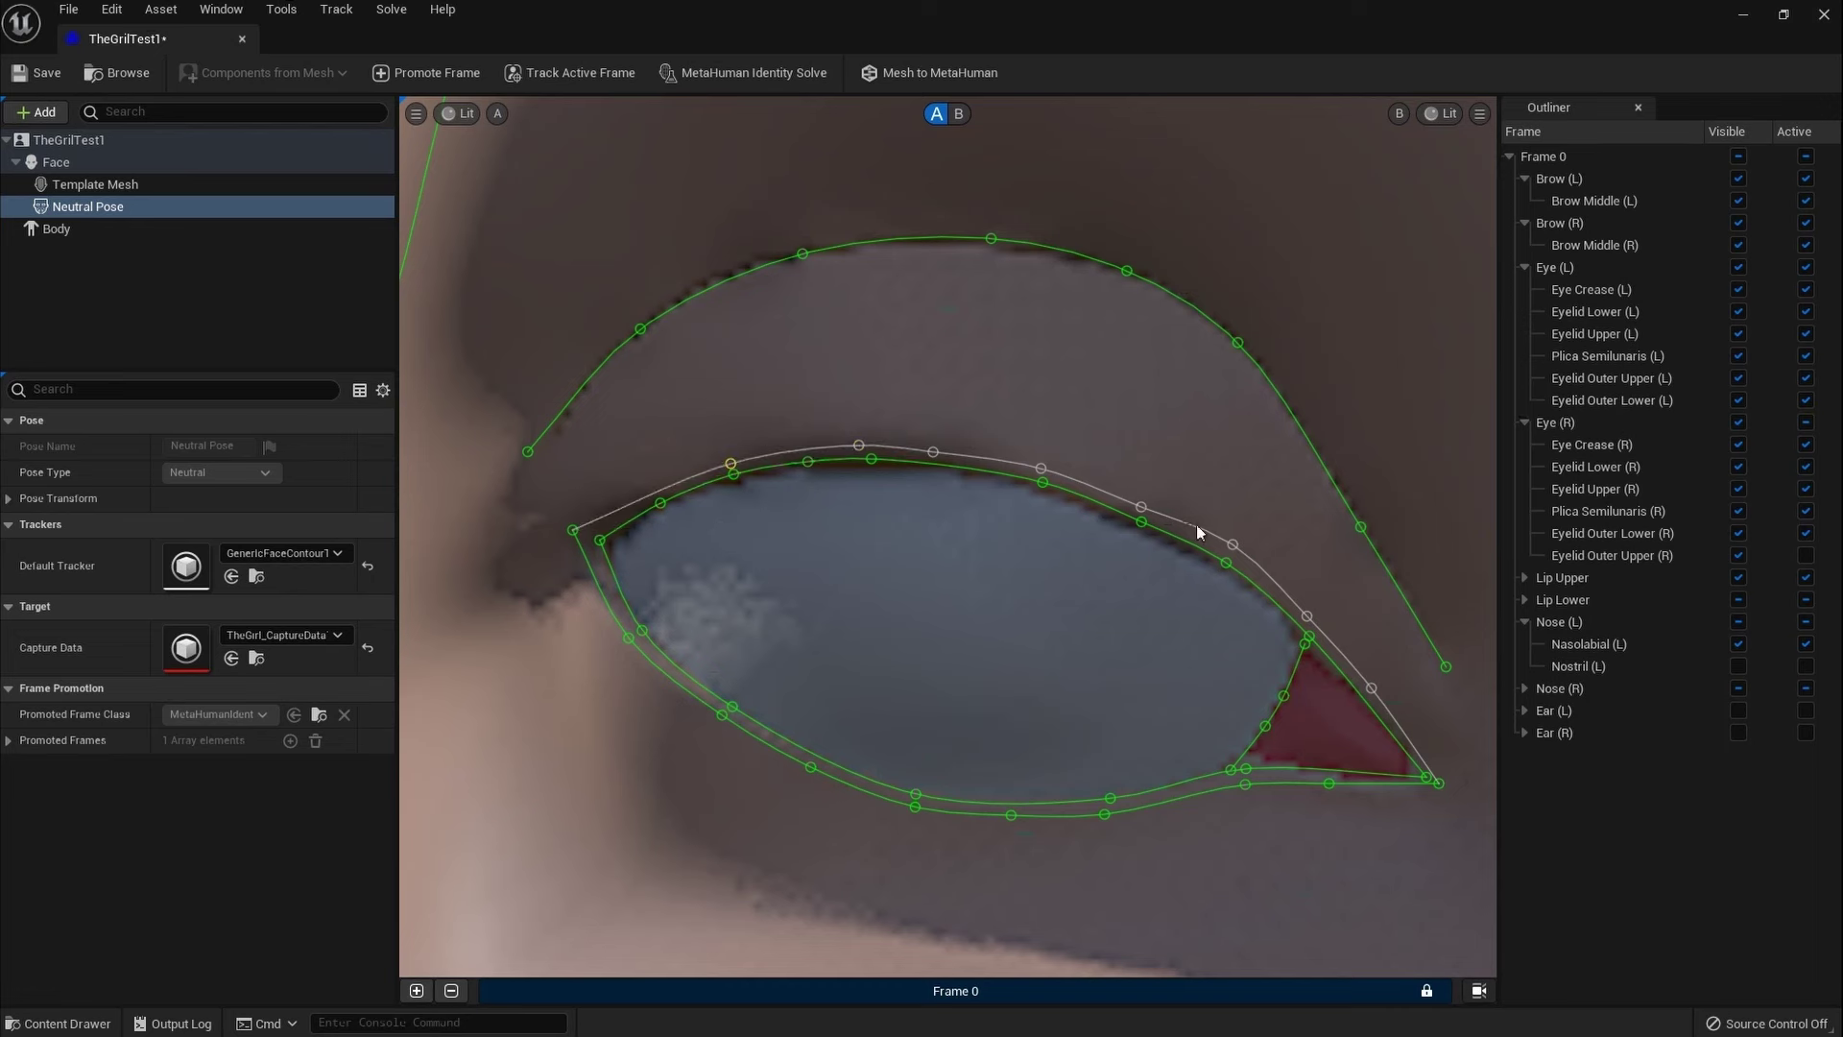
drag(1230, 544, 1235, 559)
drag(573, 529, 584, 532)
scroll(1054, 572, down, 4)
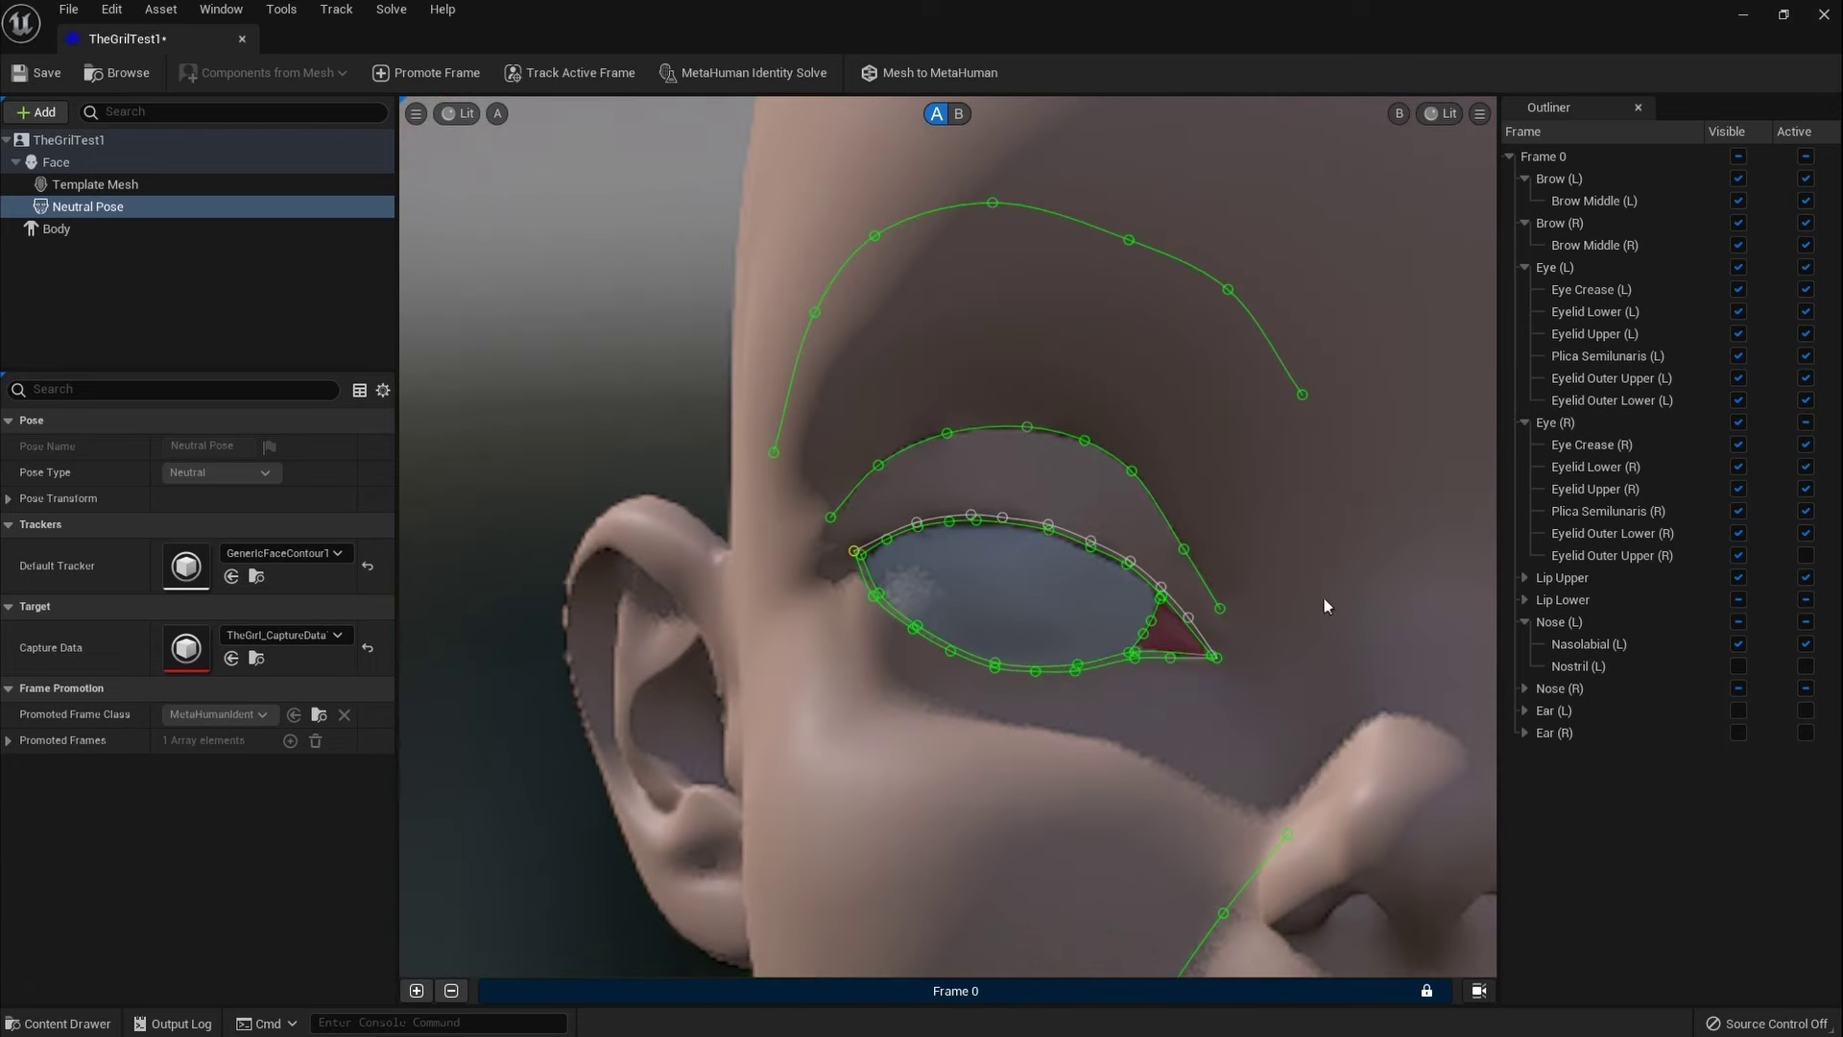
click(1806, 555)
Step: Re-solve the MetaHuman Identity and inspect the solved template mesh around both eyes in view B
click(745, 75)
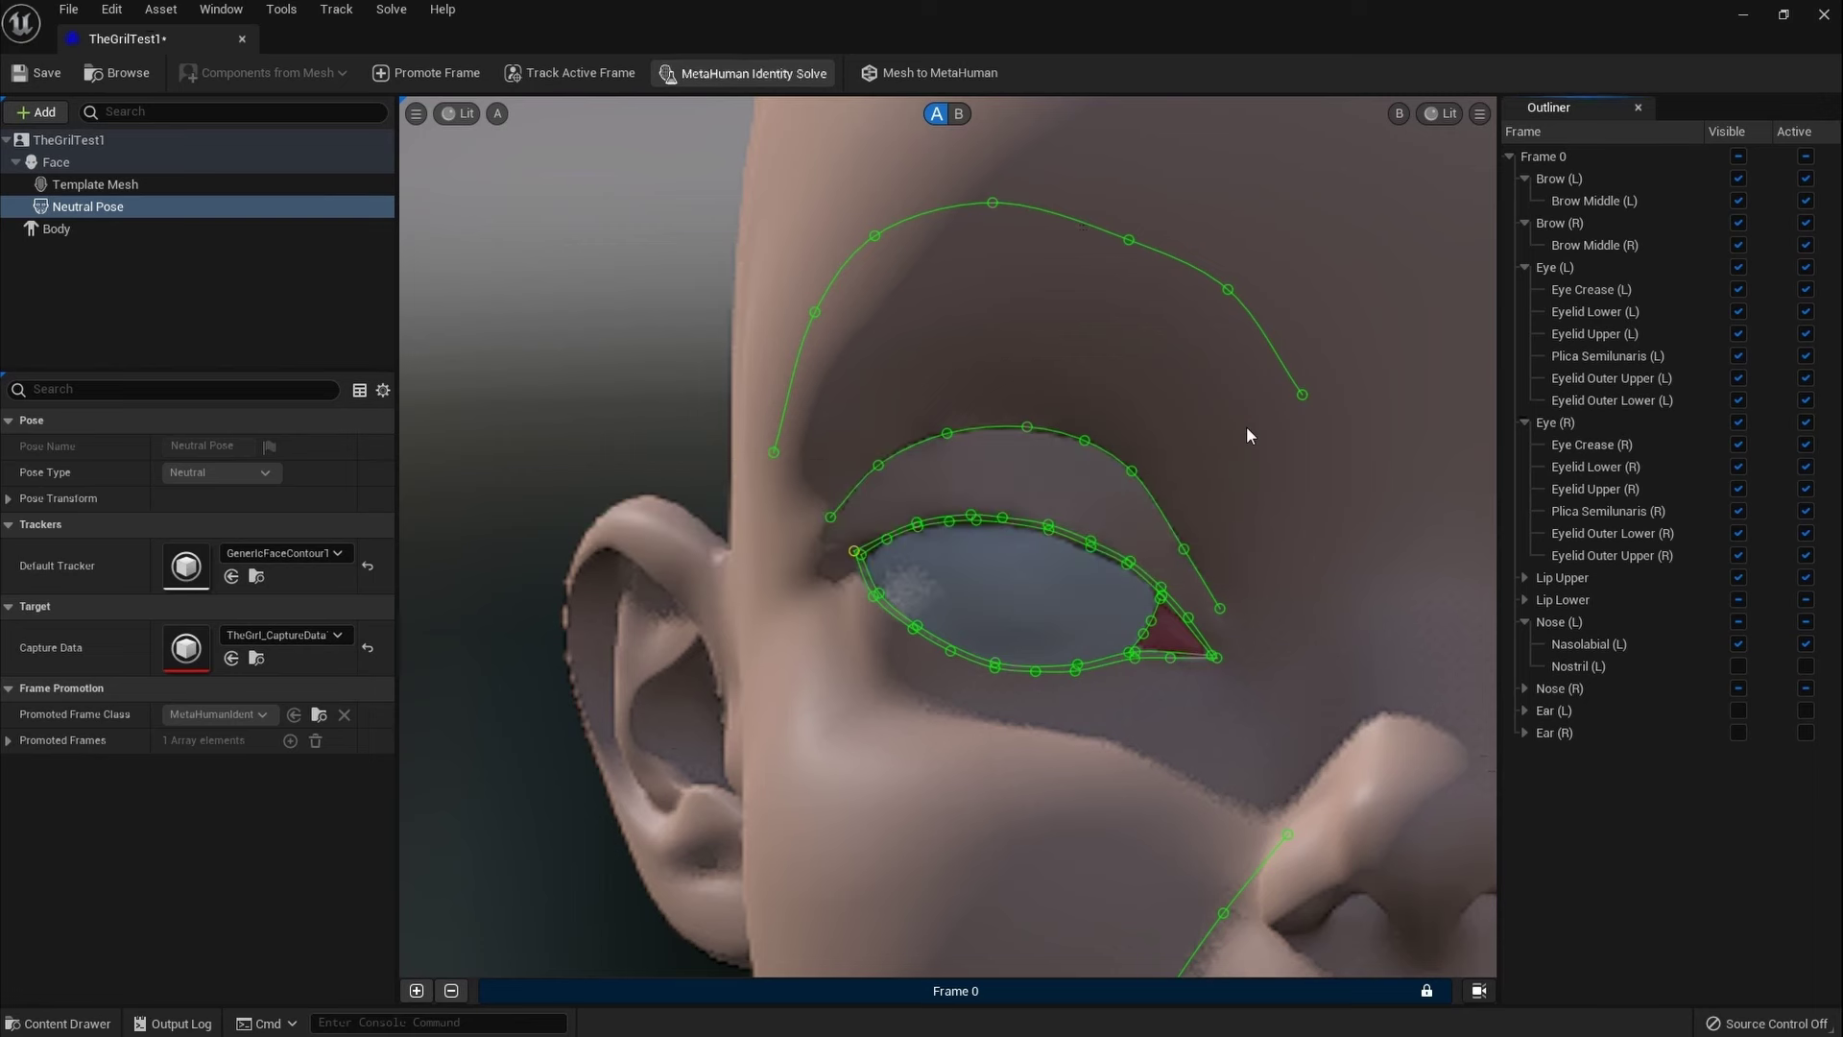
click(960, 114)
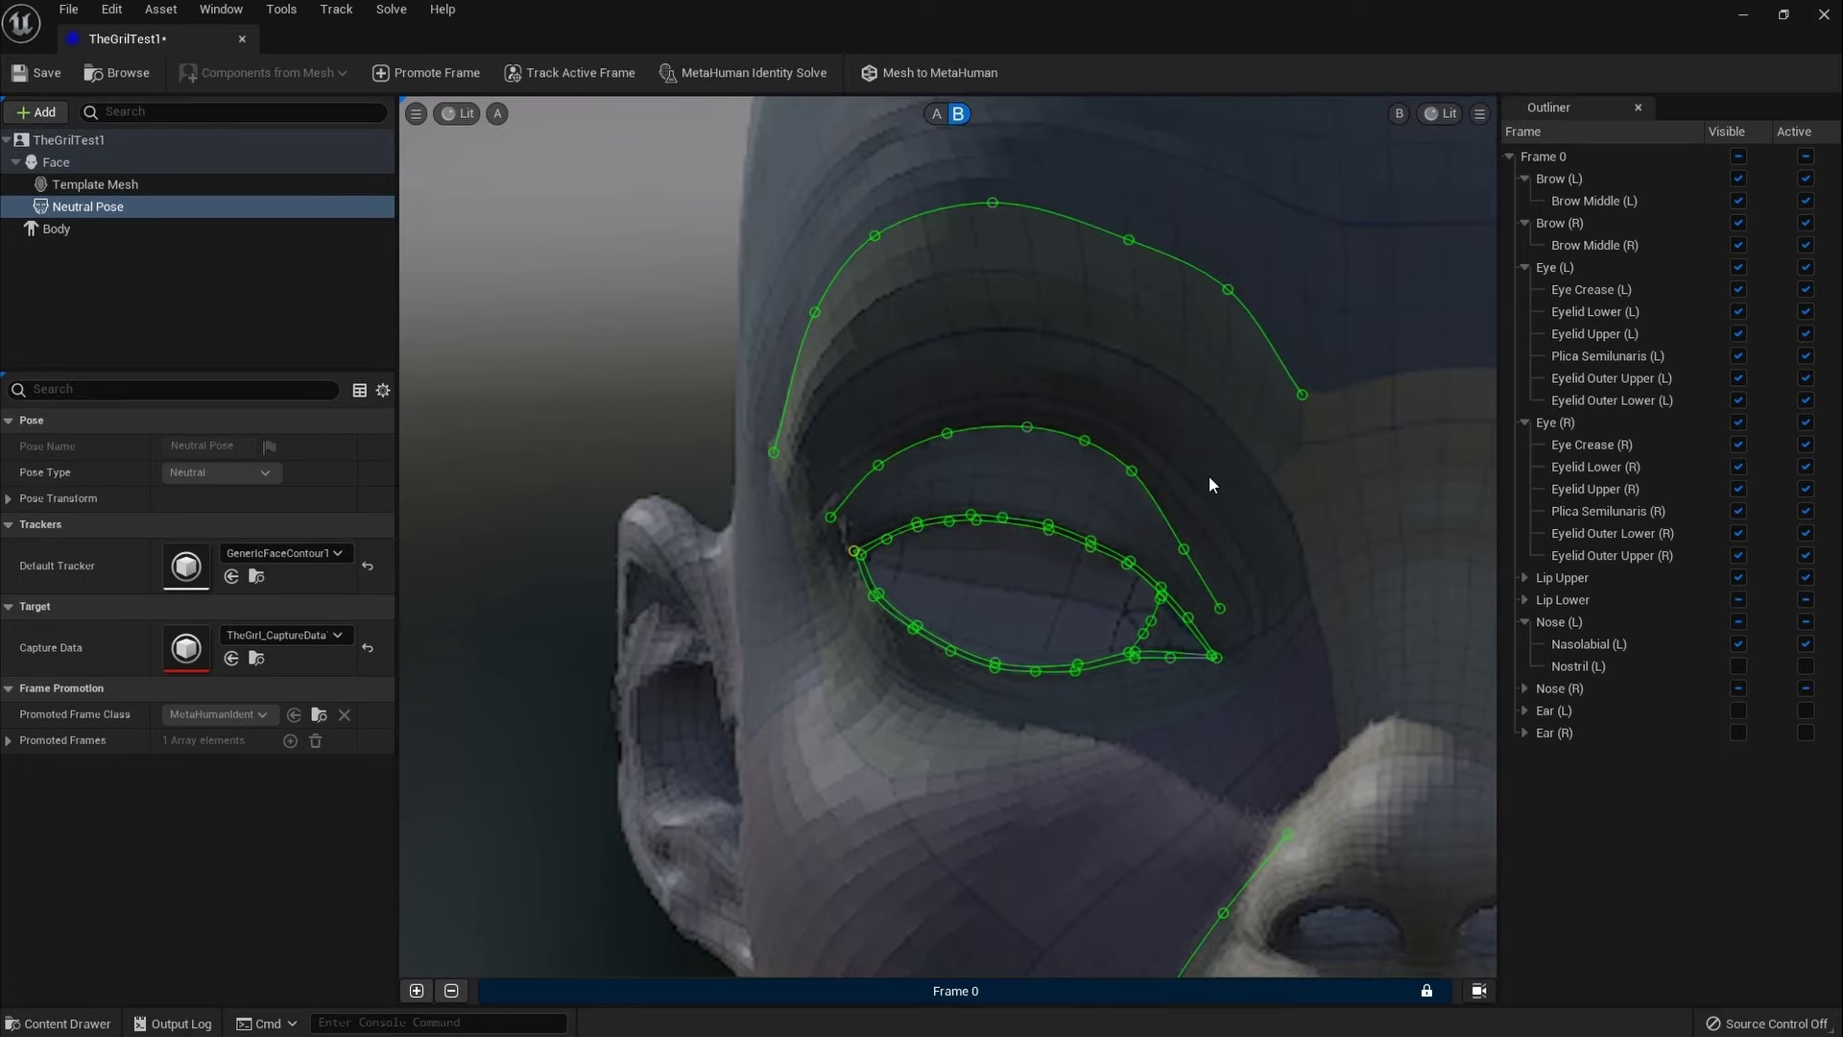
scroll(1208, 475, down, 5)
scroll(1072, 577, up, 3)
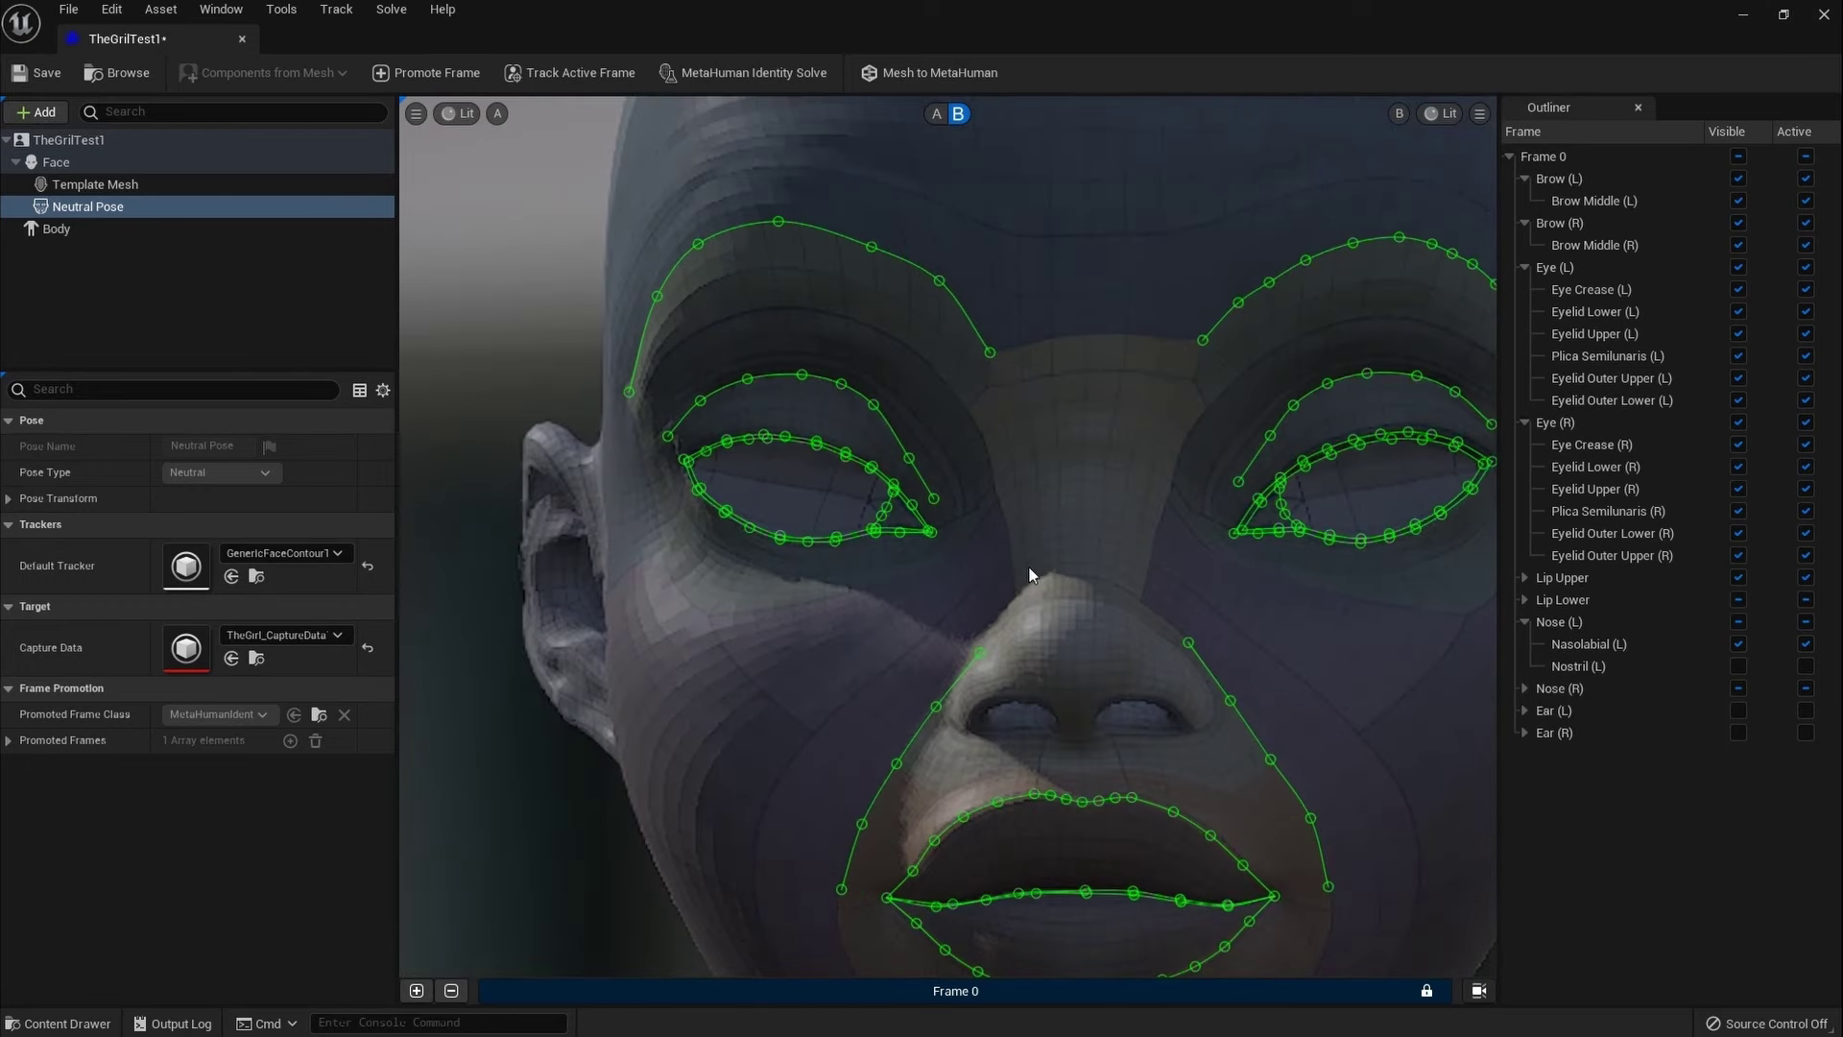
Step: Compare the original head in view A with the solved mesh in view B across the whole face
click(935, 114)
scroll(1104, 576, down, 3)
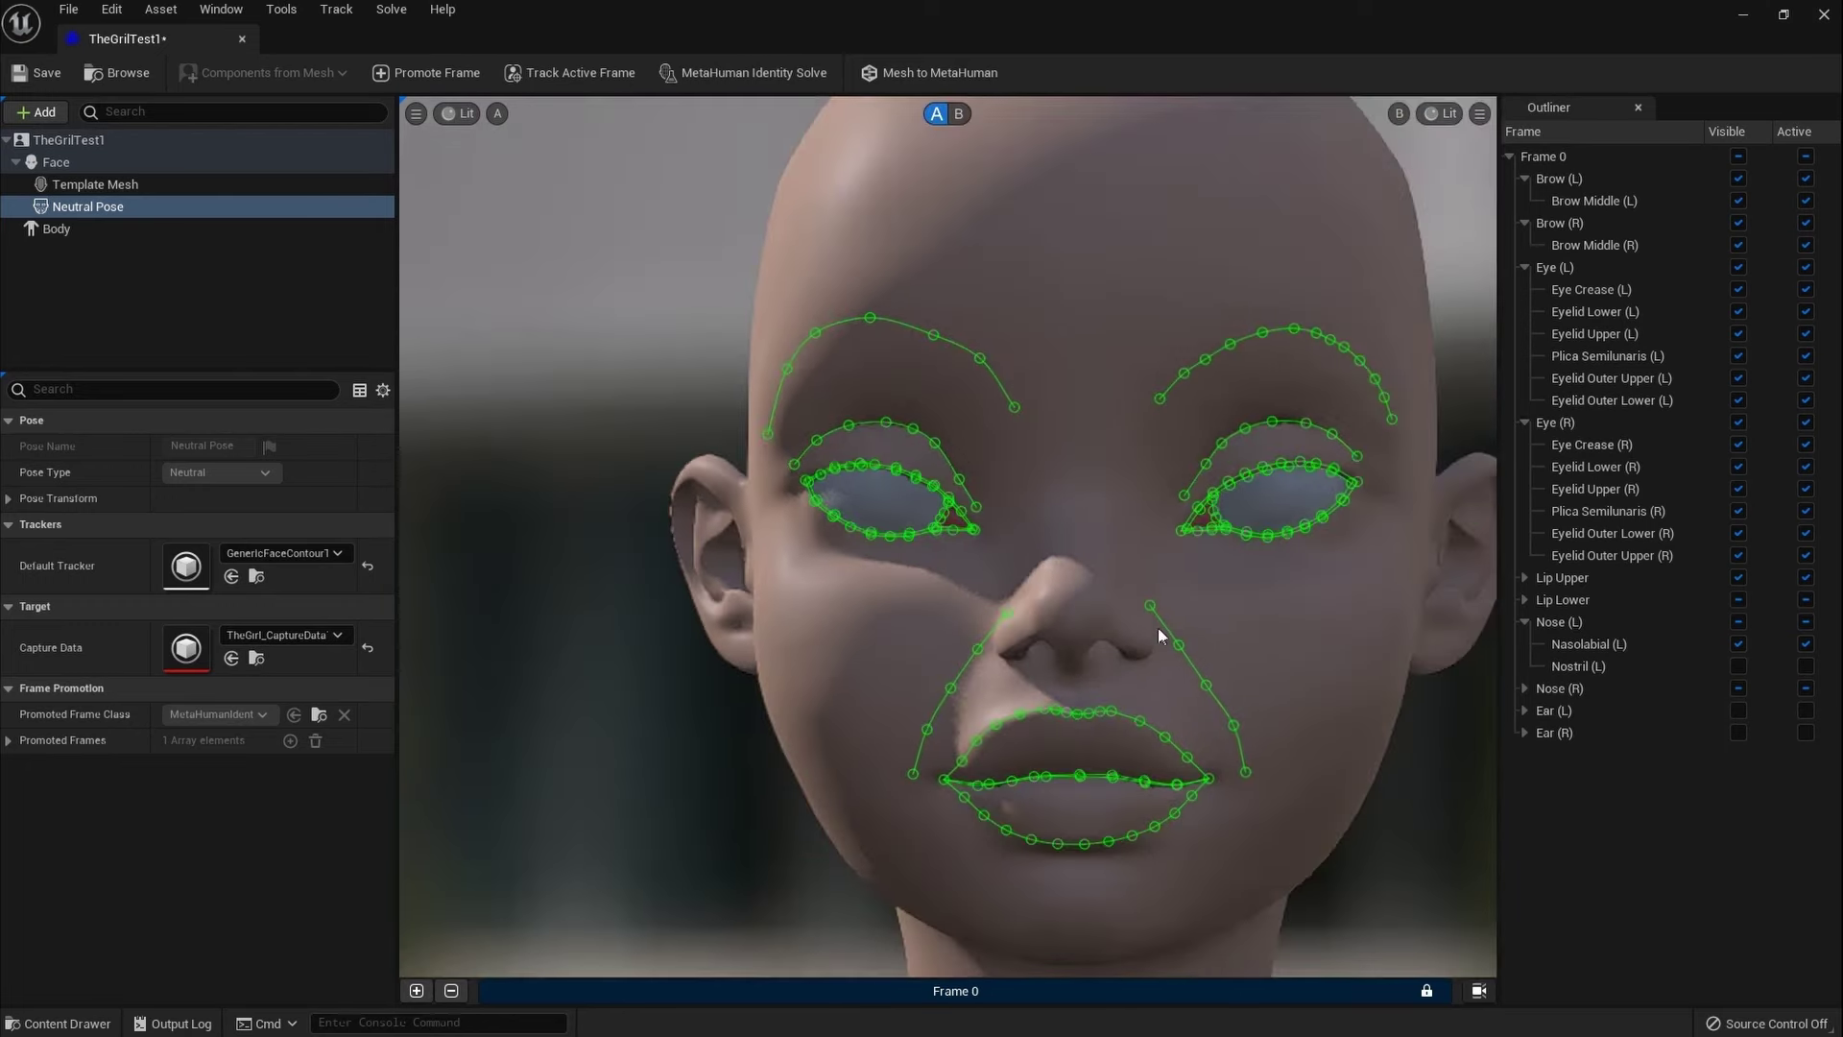
scroll(1056, 536, up, 4)
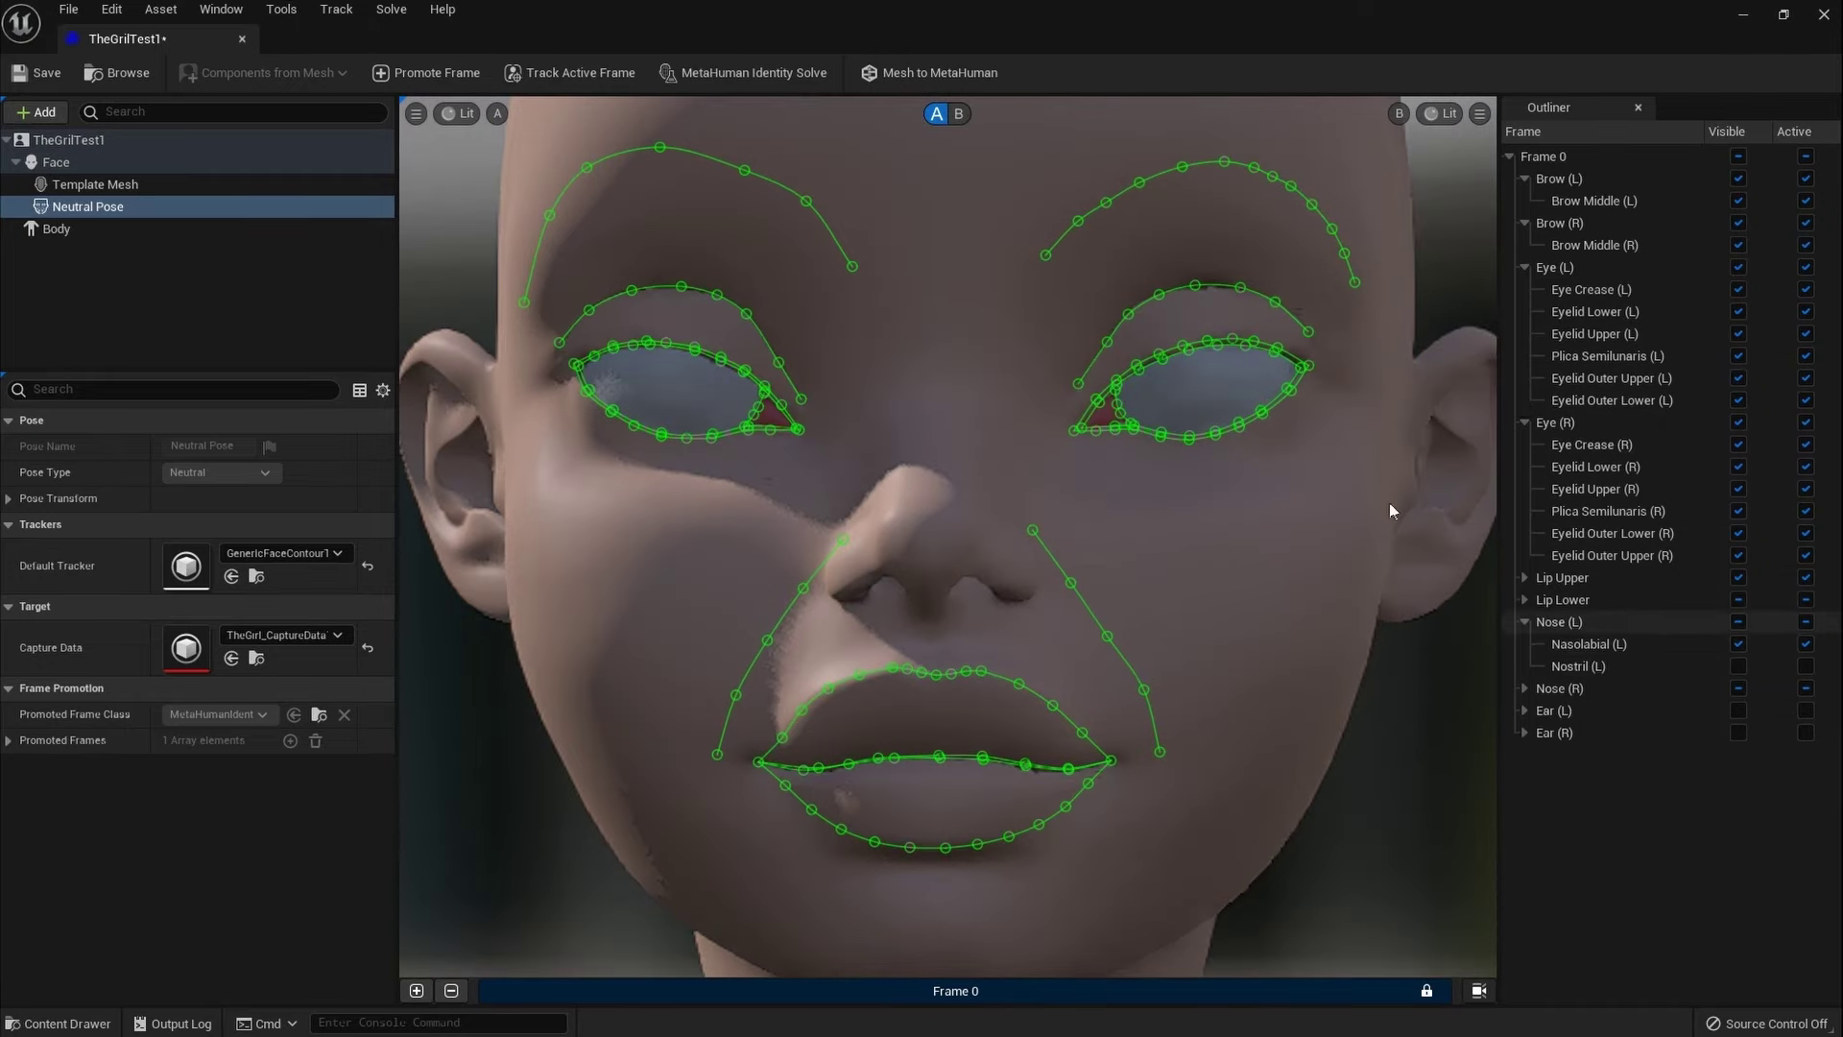
middle_drag(1285, 438, 1251, 459)
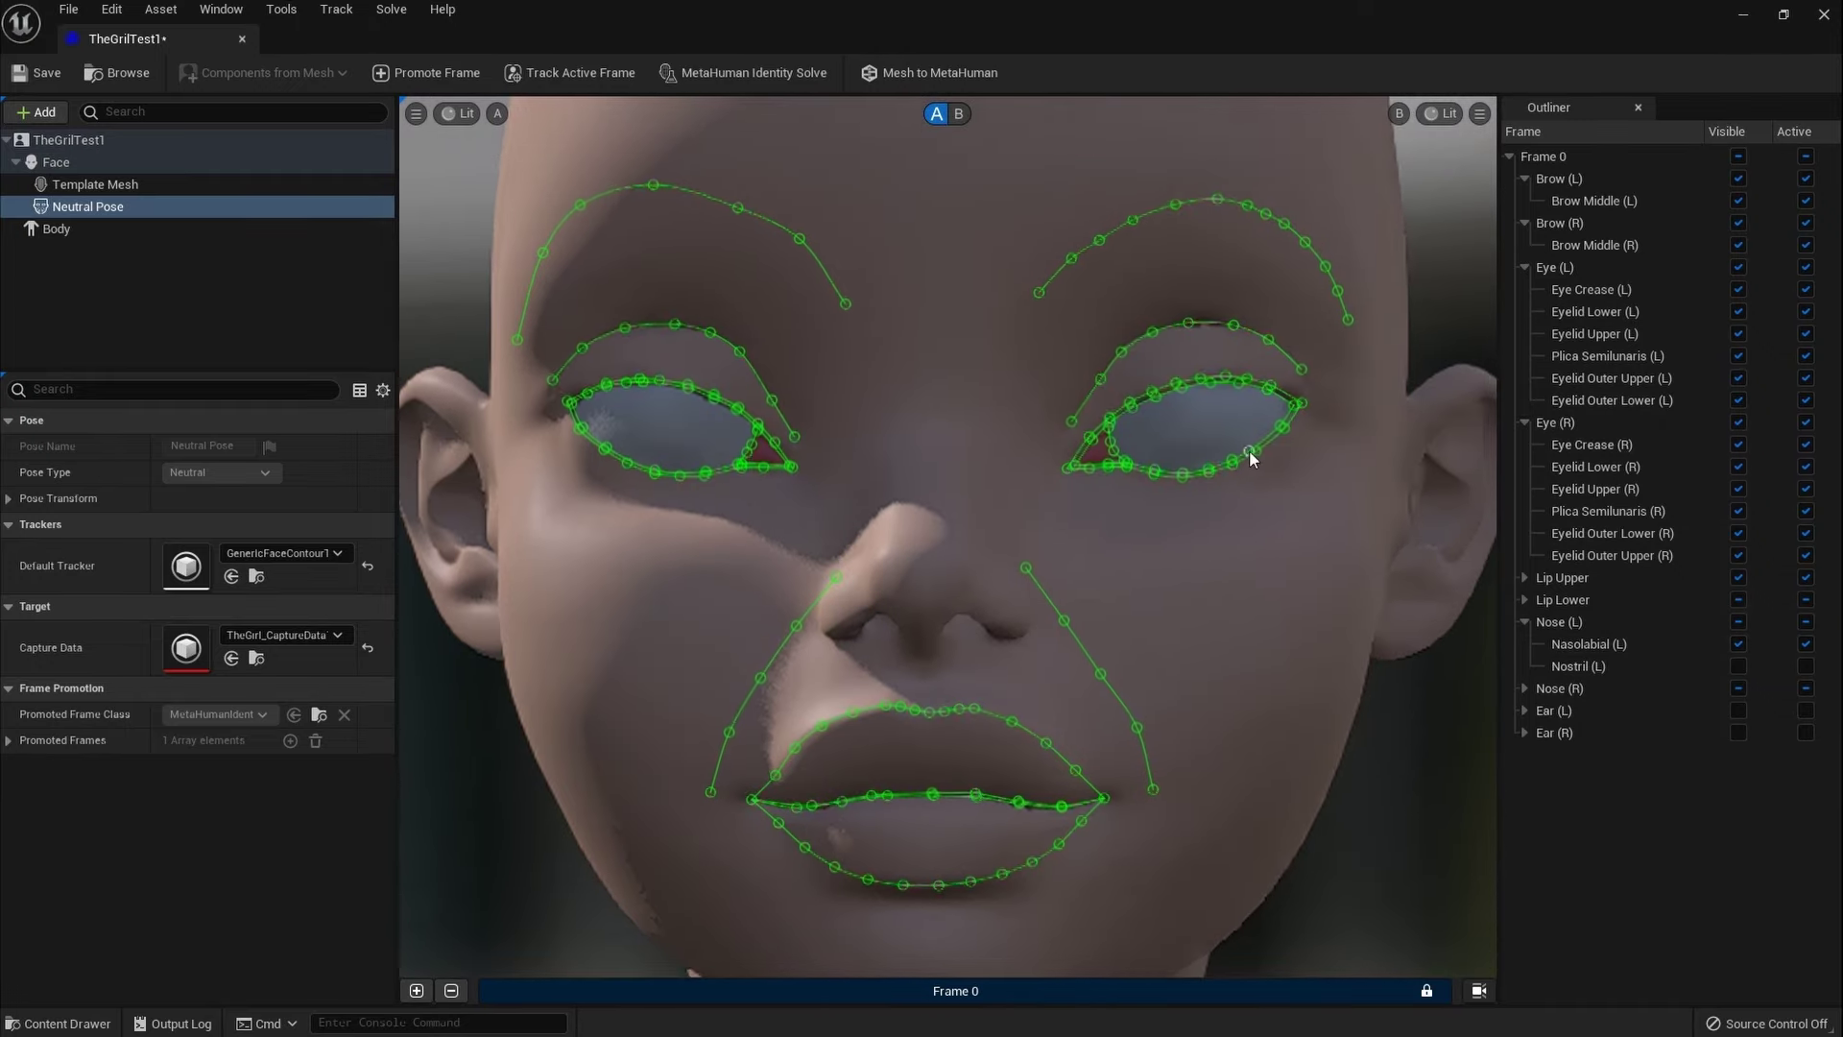
click(958, 114)
drag(1317, 515, 1186, 506)
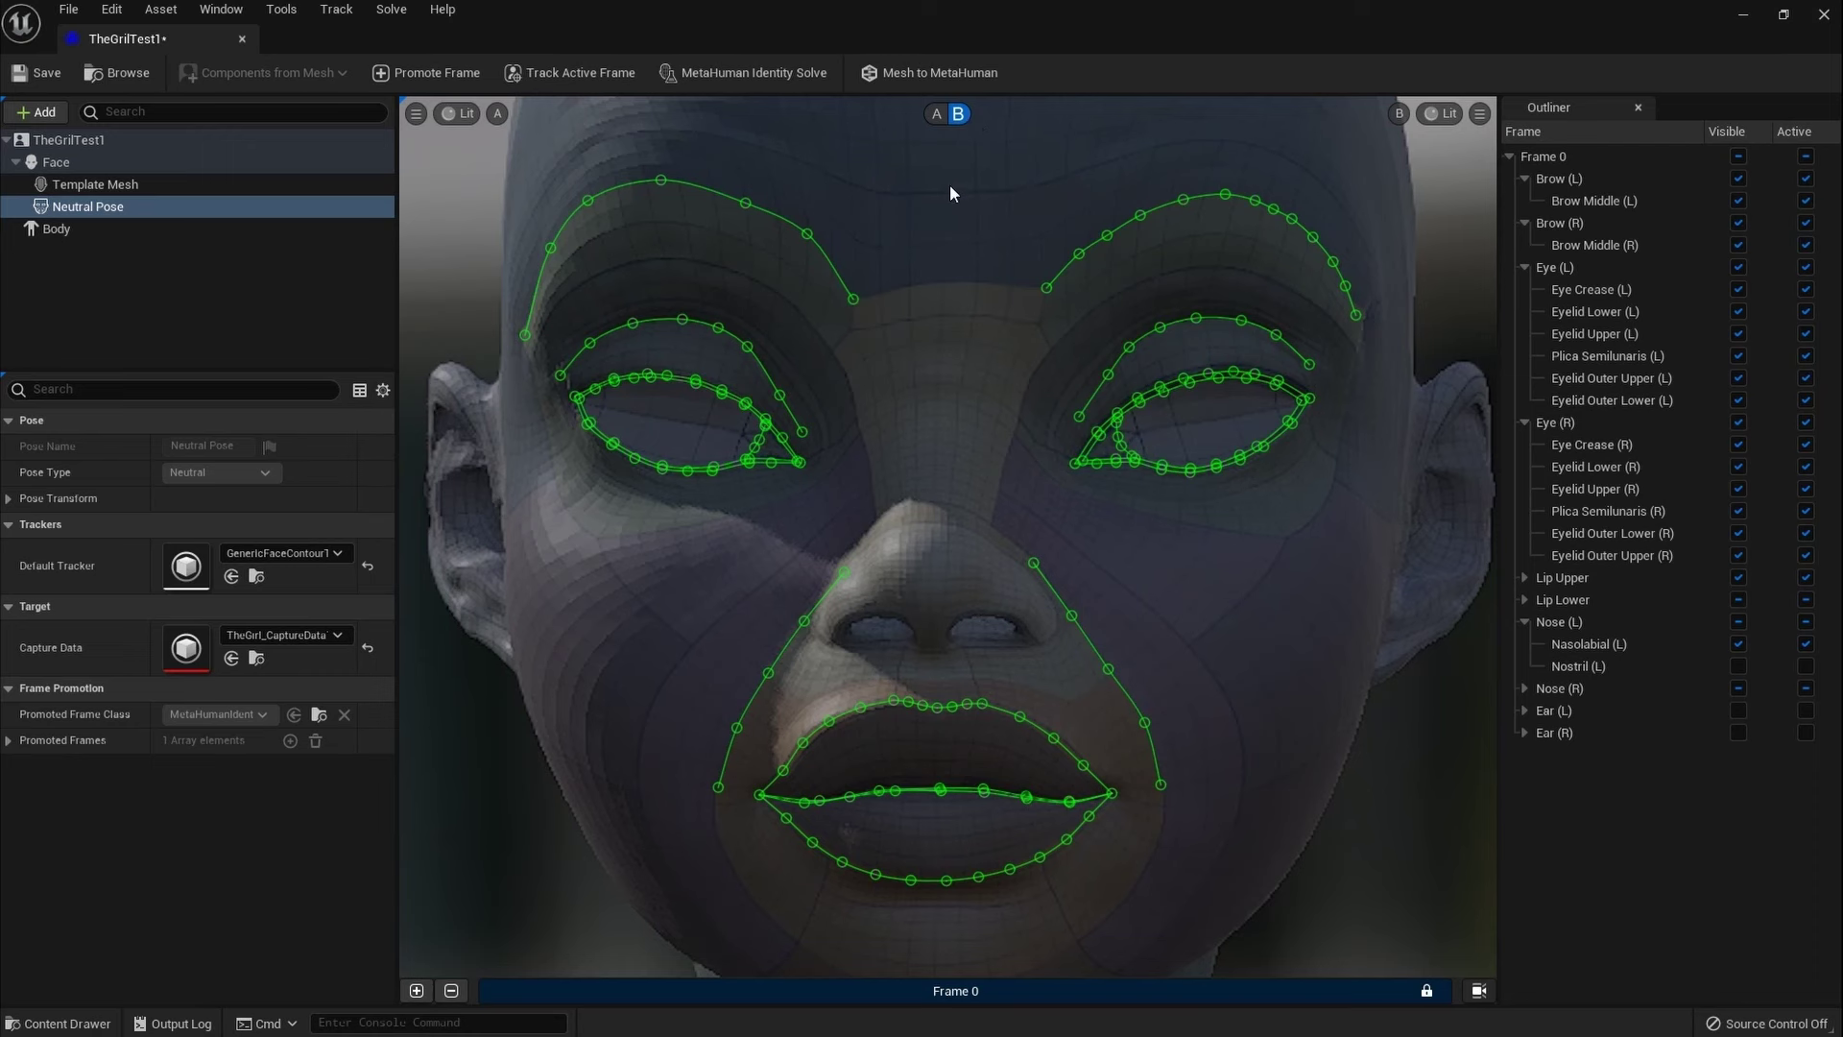
click(945, 115)
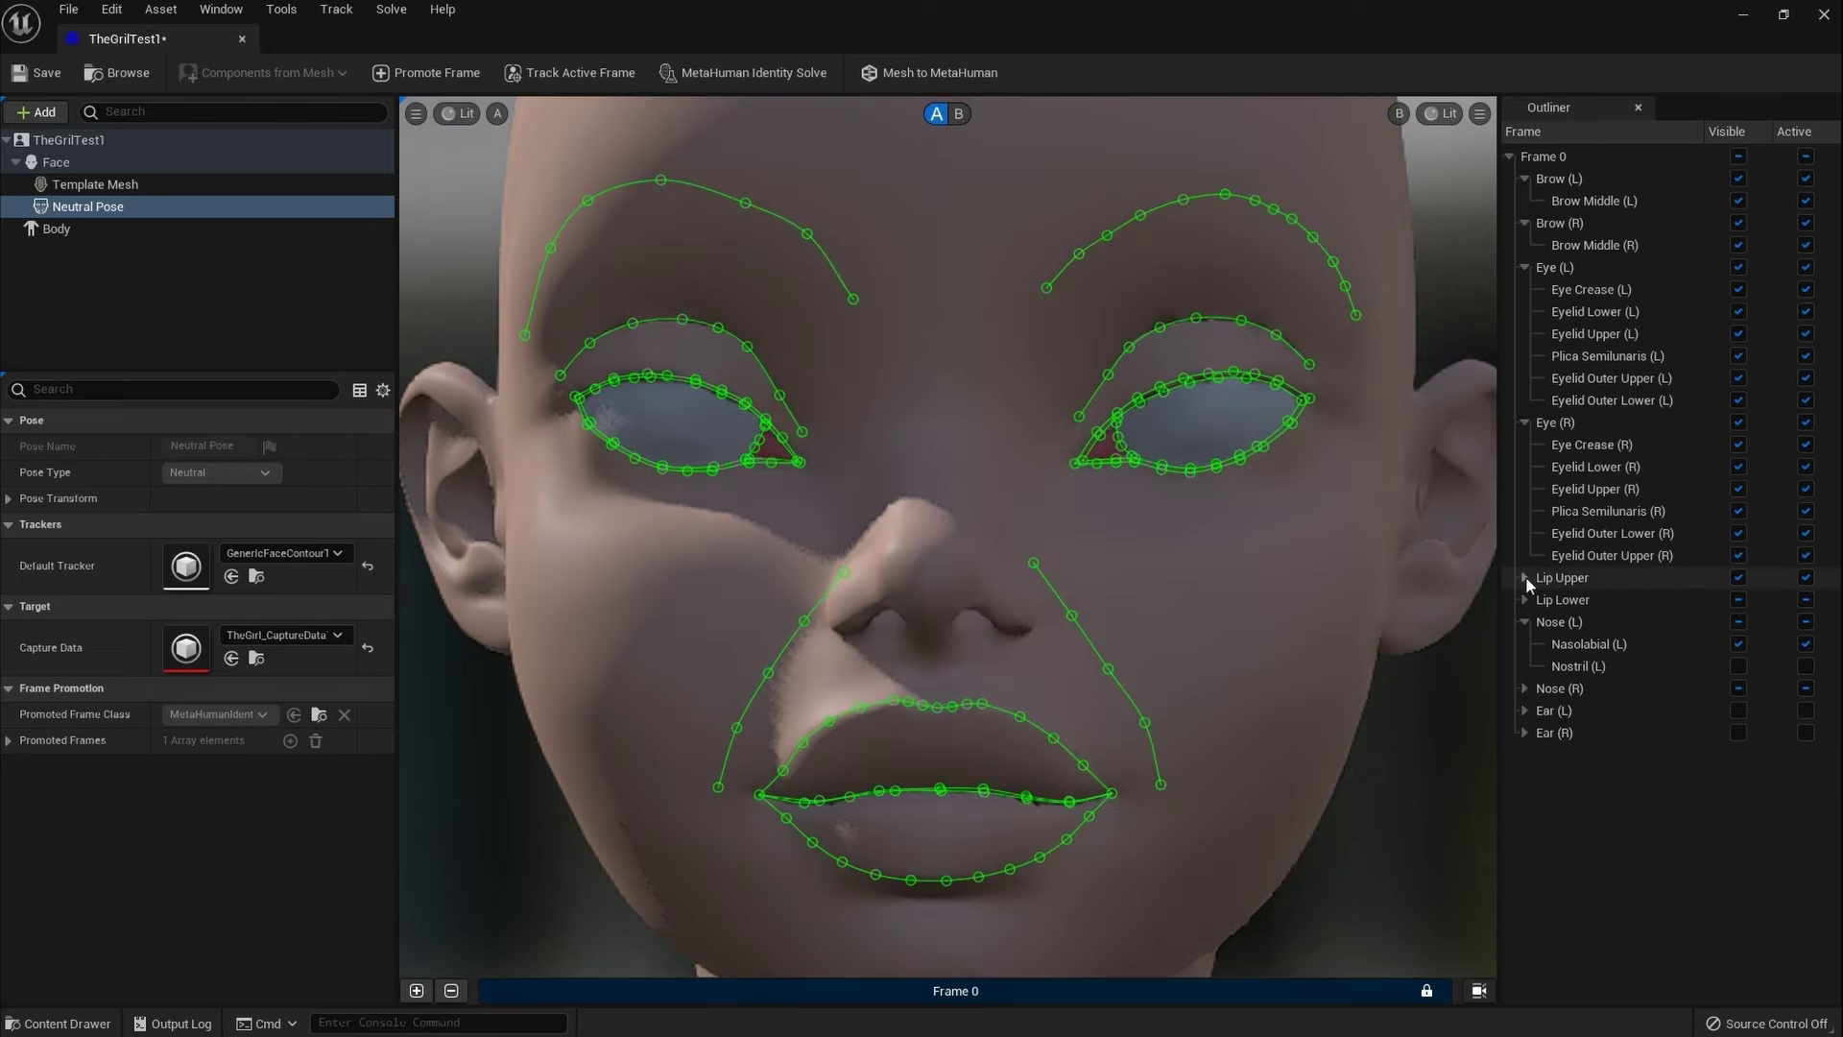
Step: Expand the Lip Upper and Lip Lower groups and preview the Mentolabial Fold (C) curve against the chin, hiding it again
click(1525, 578)
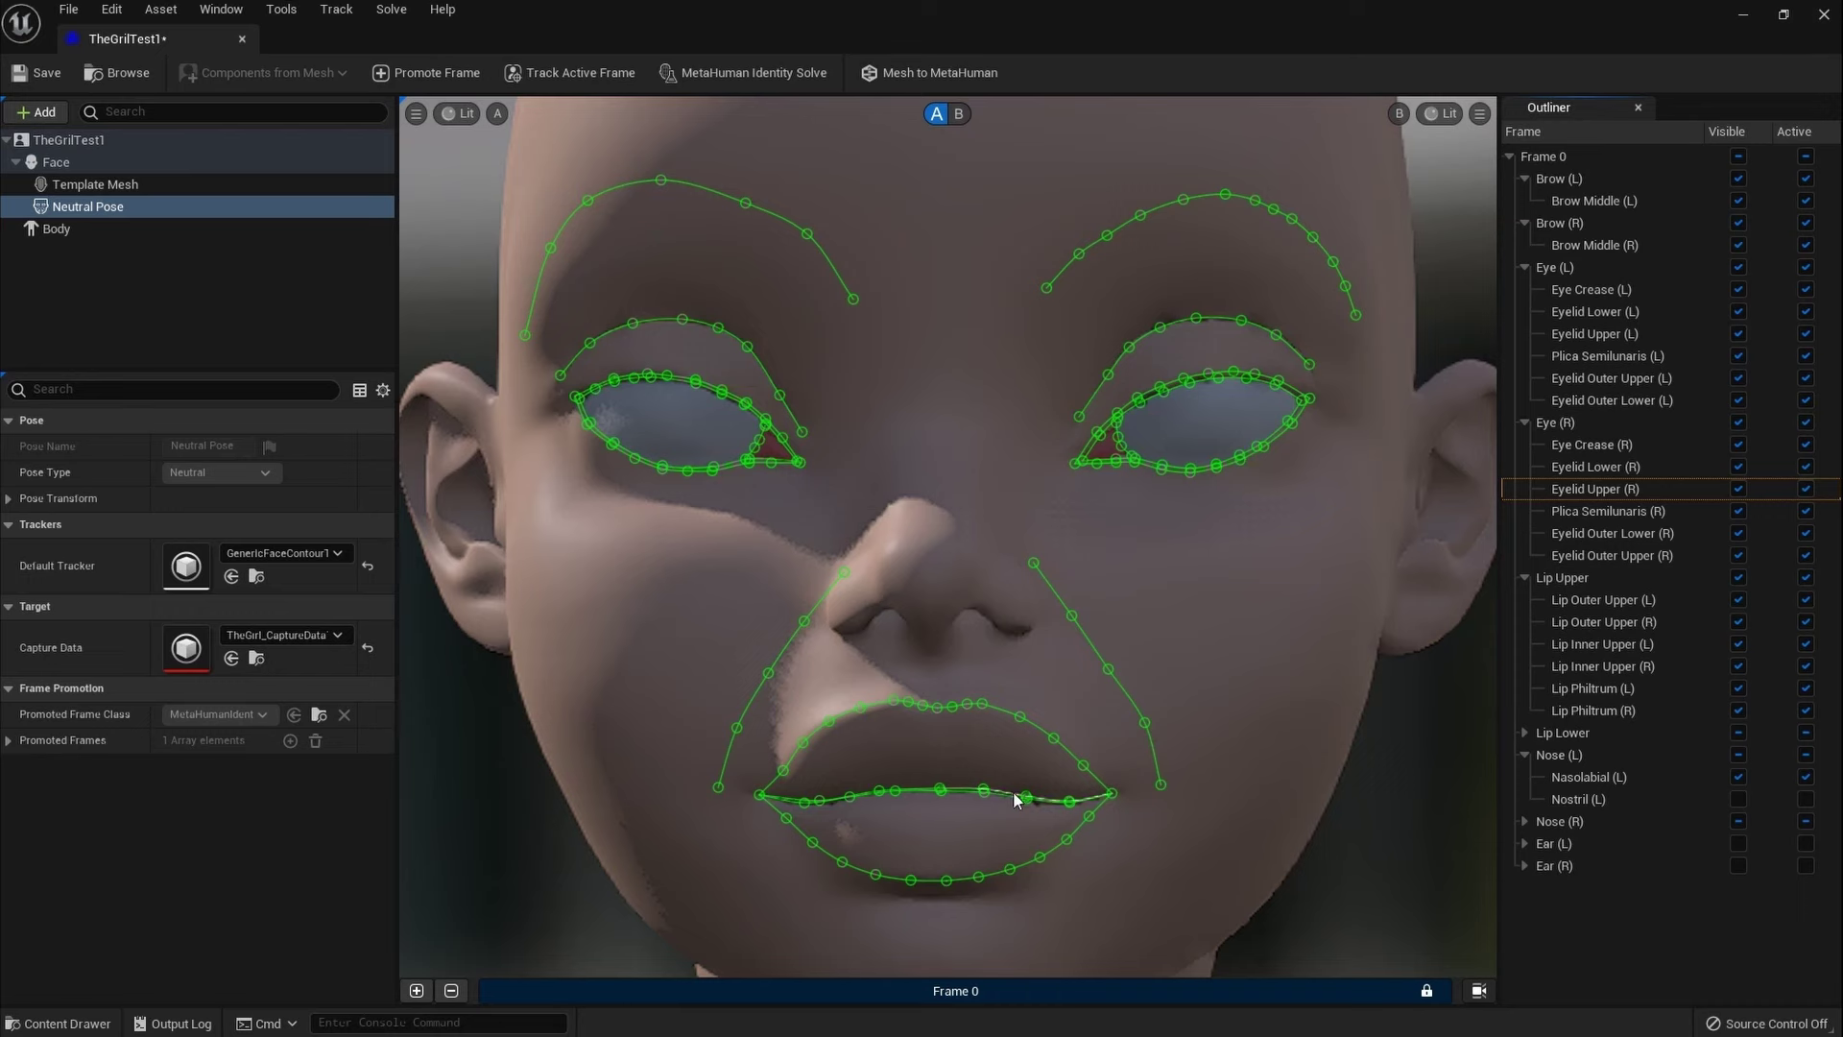
scroll(1018, 799, up, 6)
scroll(1271, 592, down, 5)
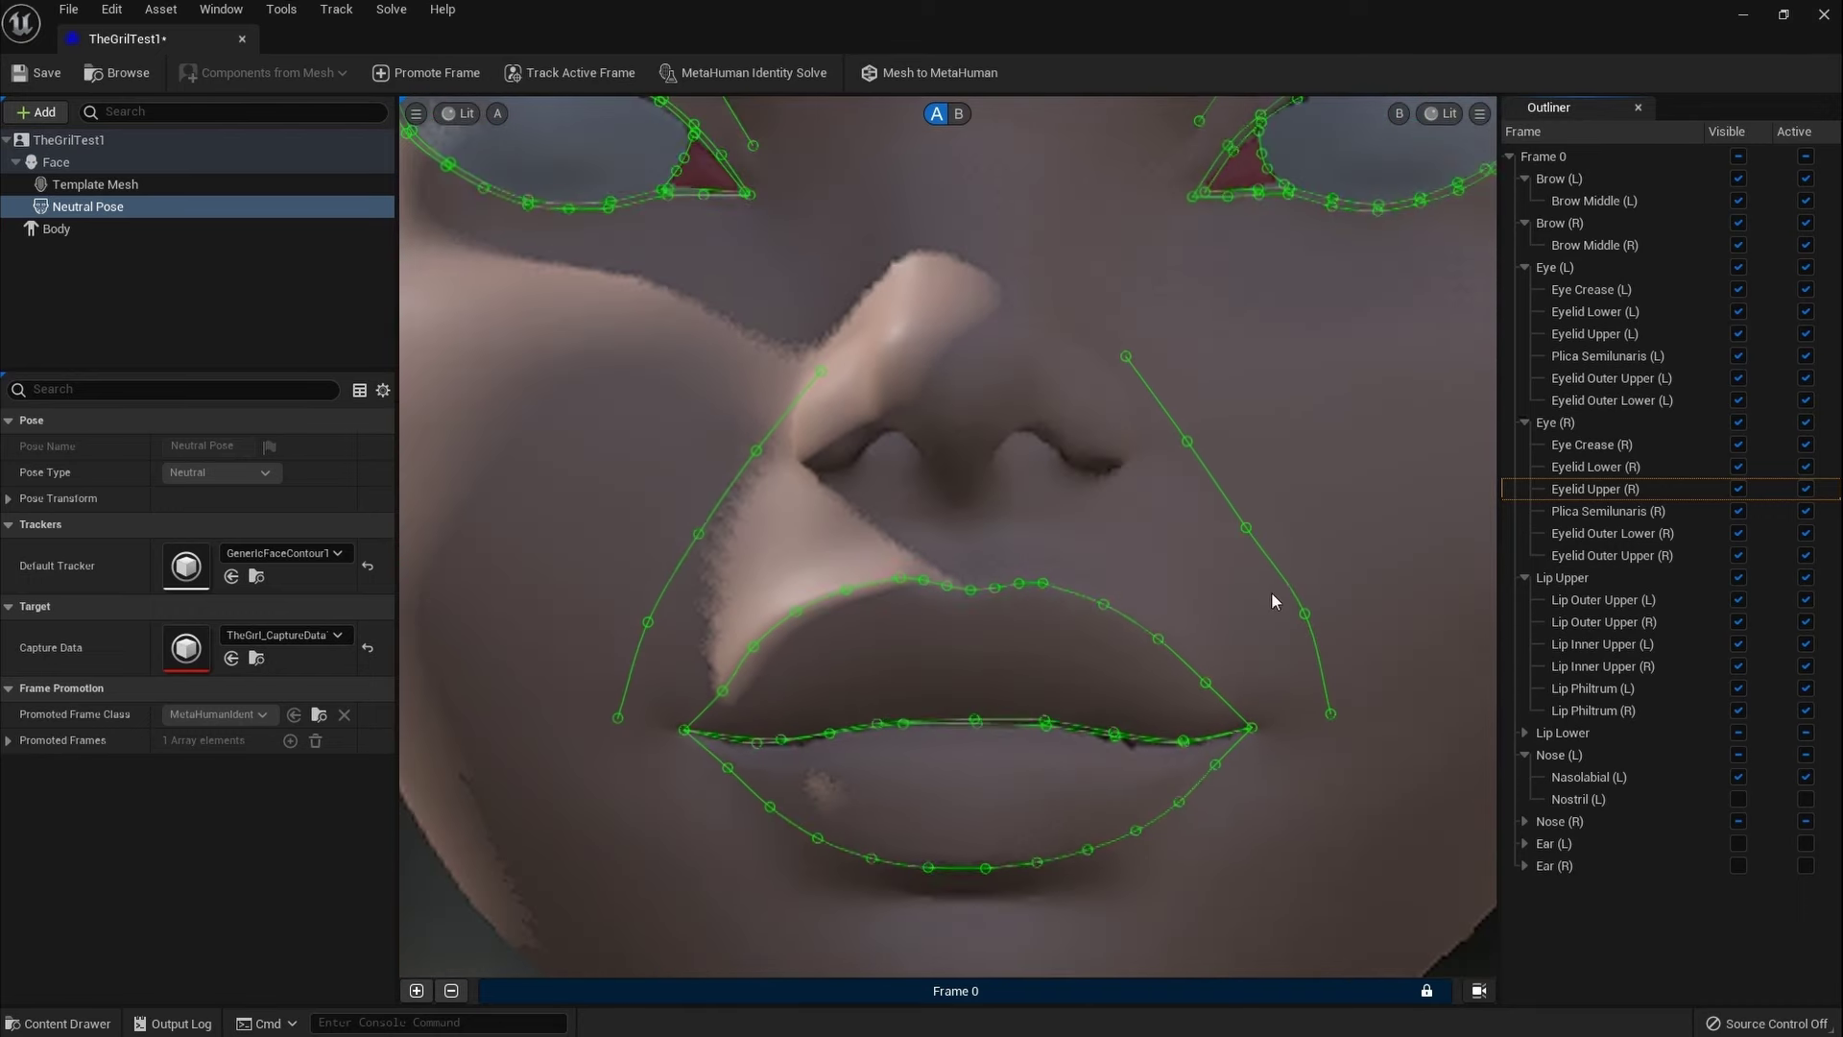
click(1526, 733)
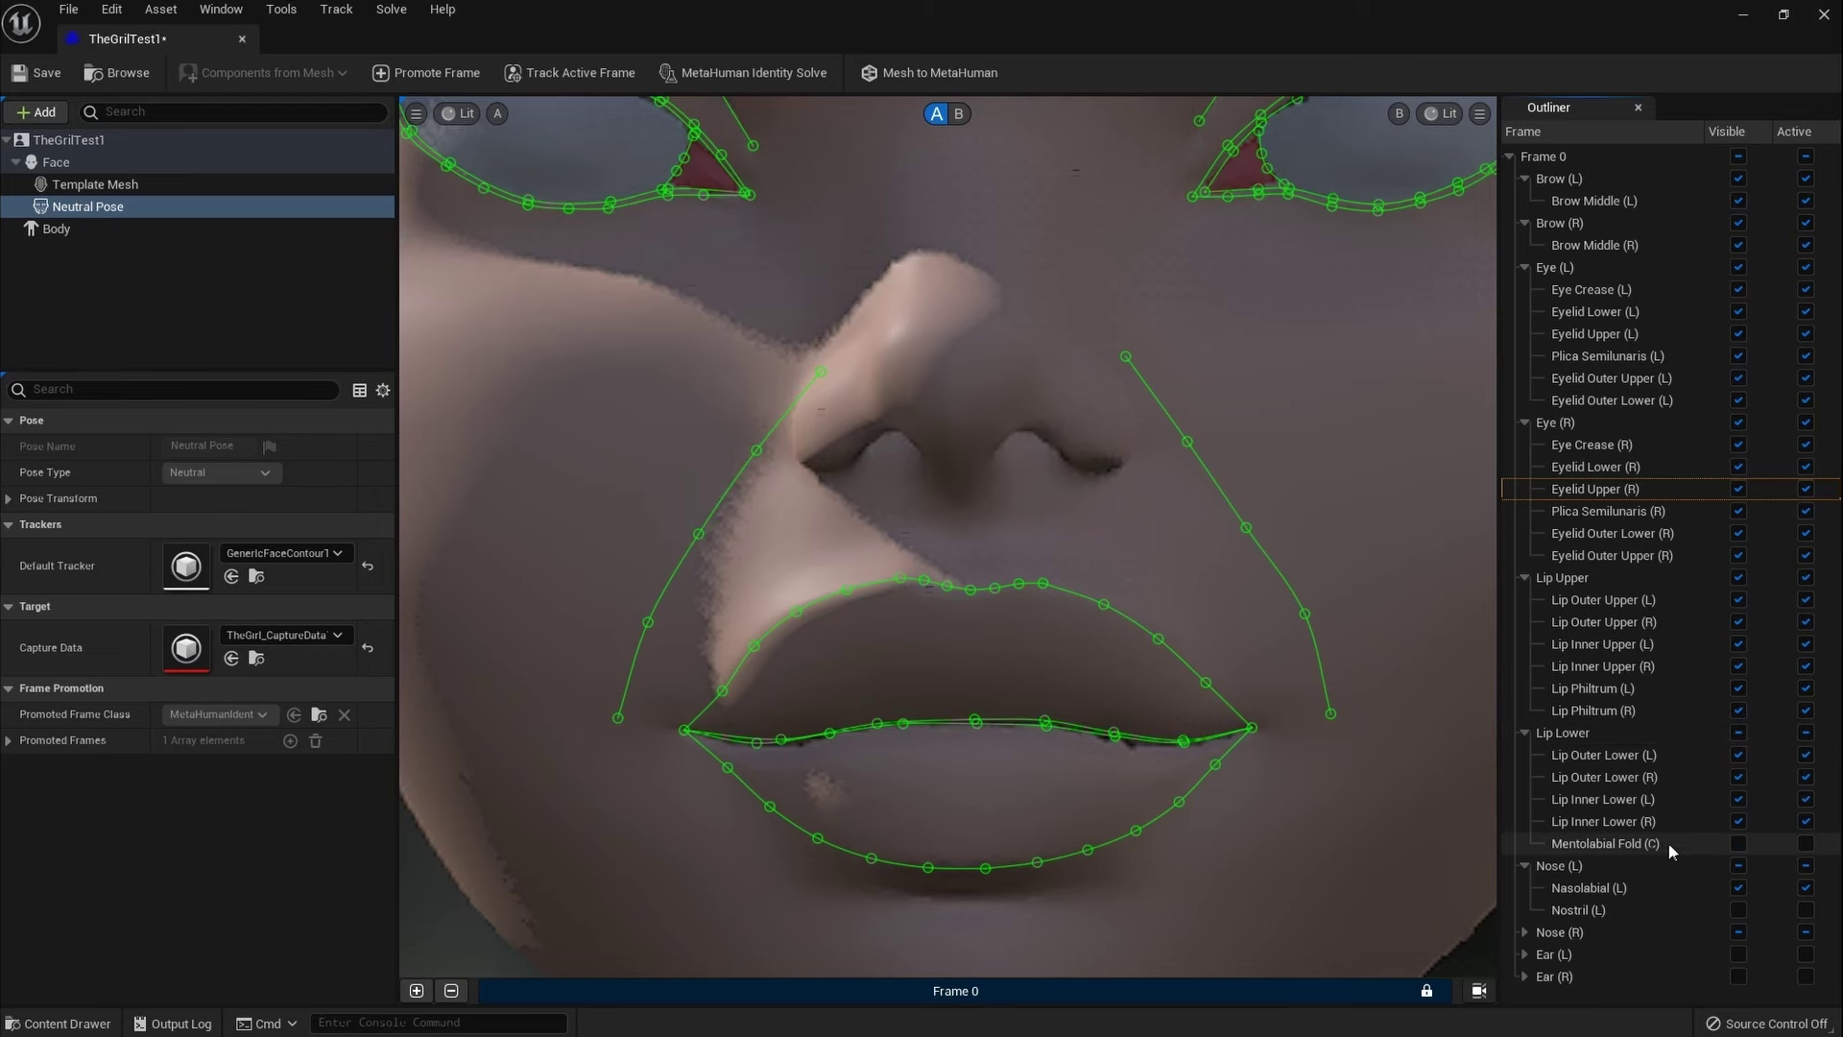
click(1738, 843)
scroll(1131, 763, down, 4)
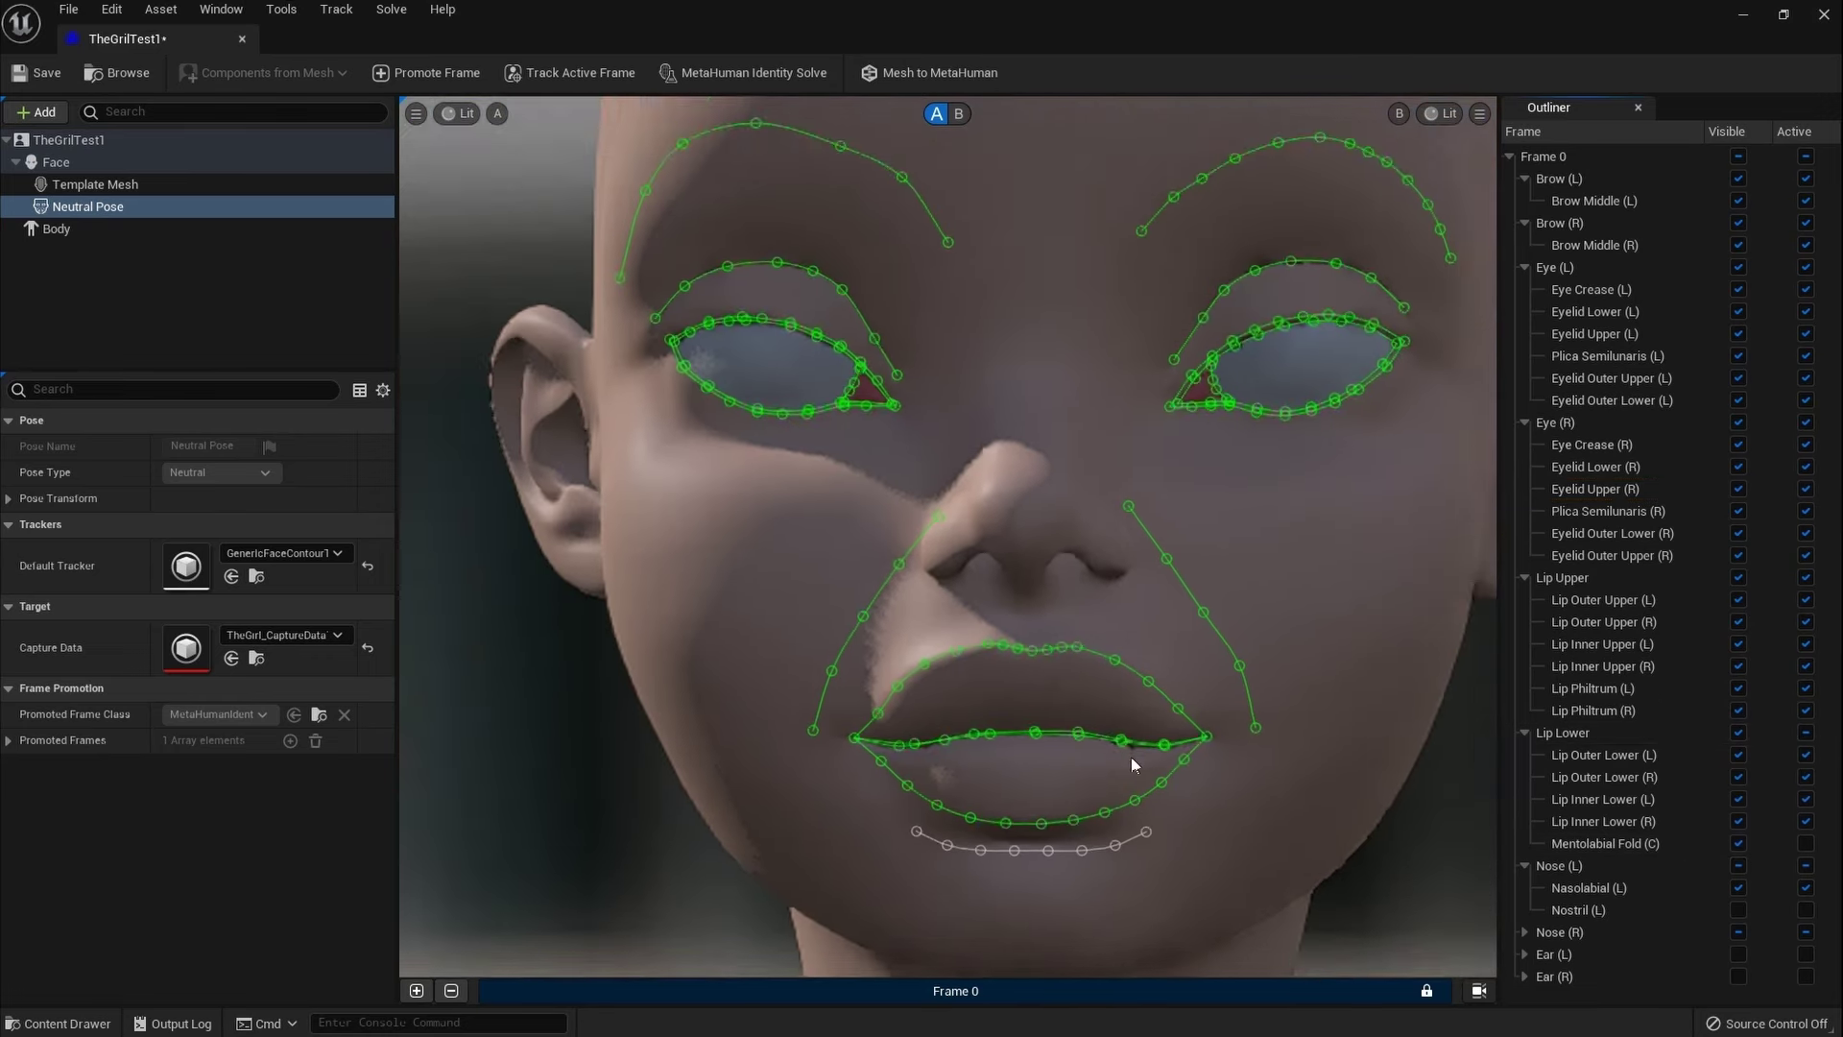
scroll(1204, 803, up, 2)
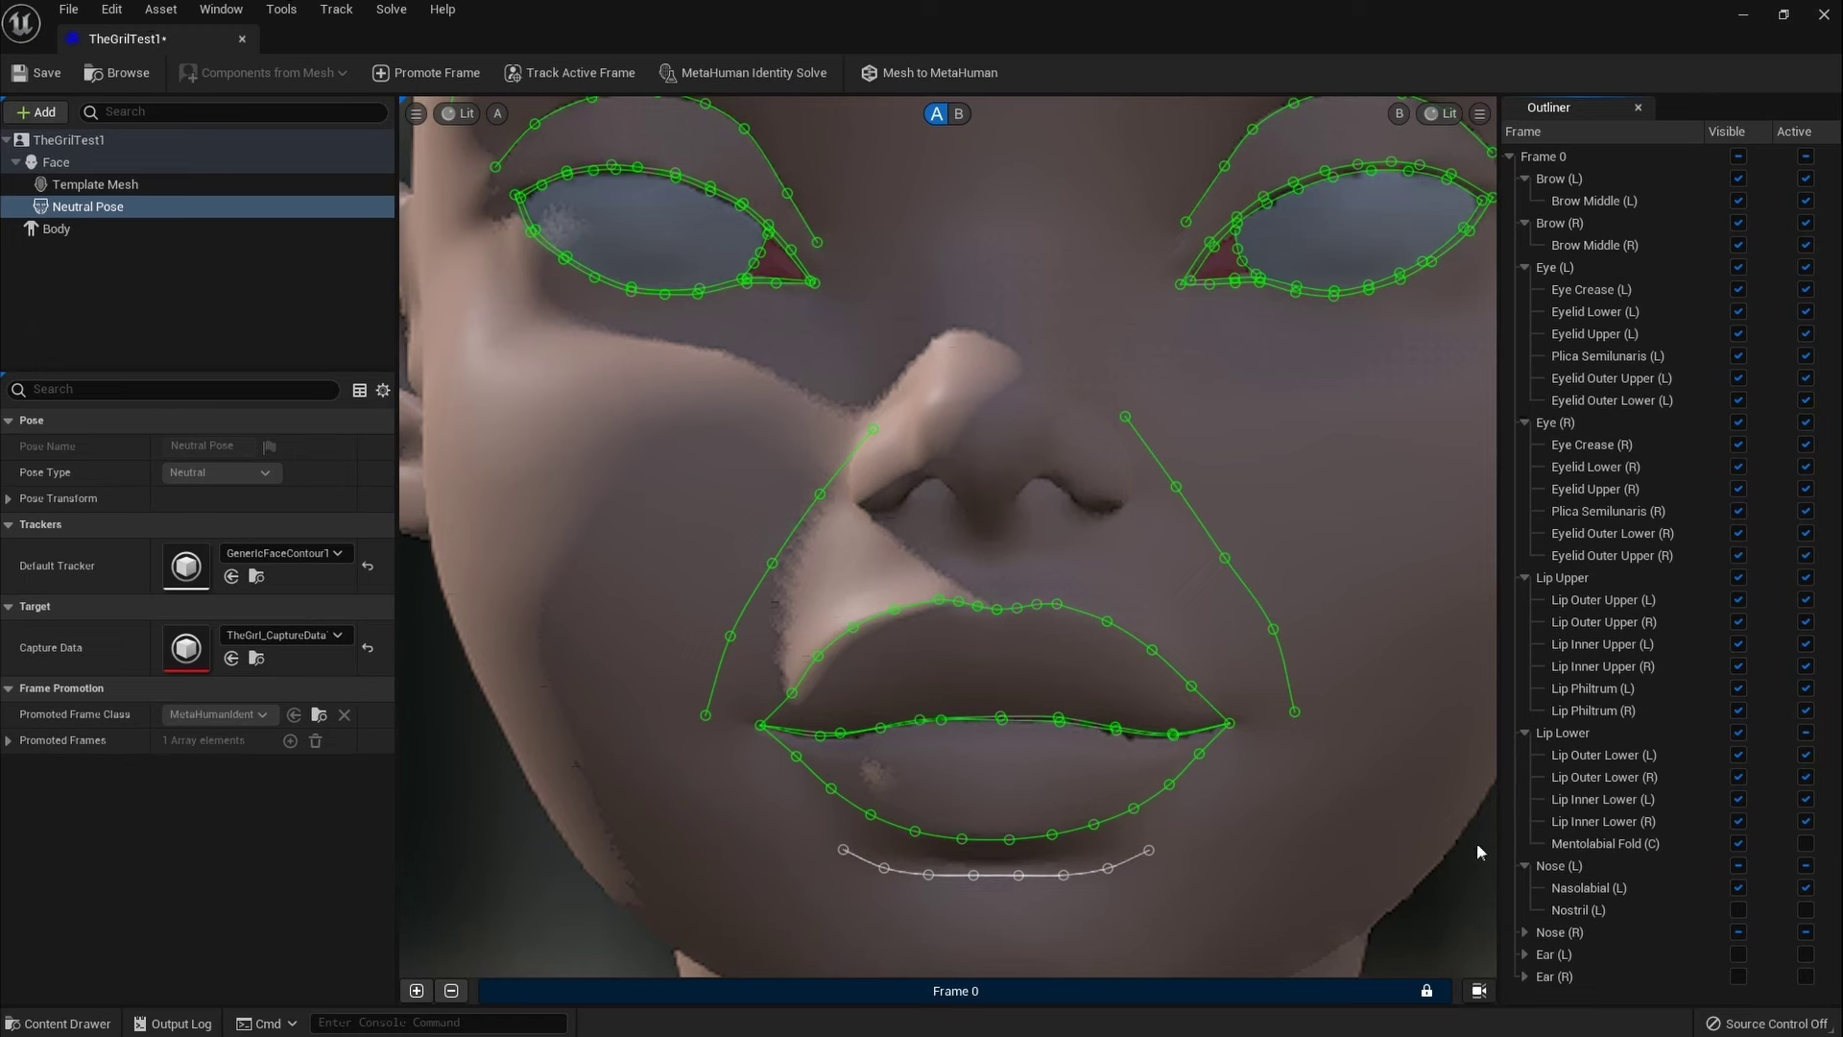
click(1738, 843)
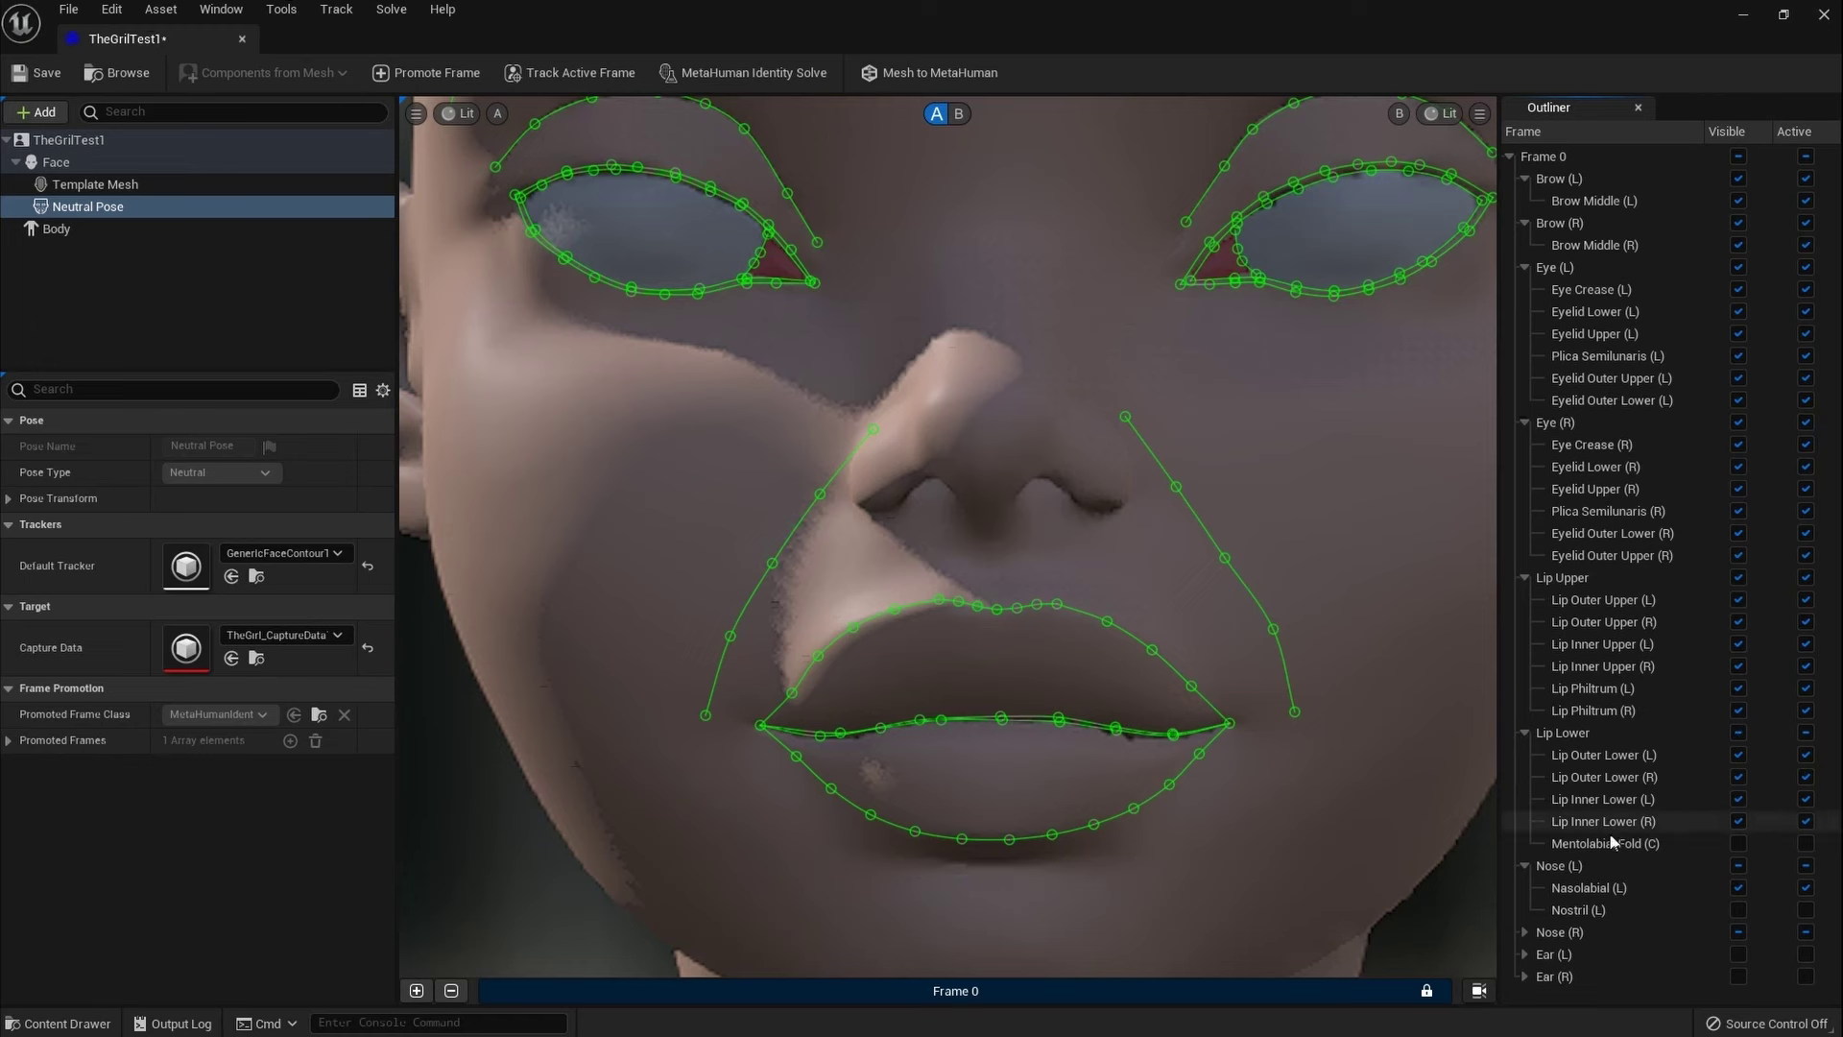
Step: Show the Nostril (R) curve, fit its upper markers to the rim of the nostril opening and activate the curve
click(1525, 931)
scroll(1632, 922, down, 1)
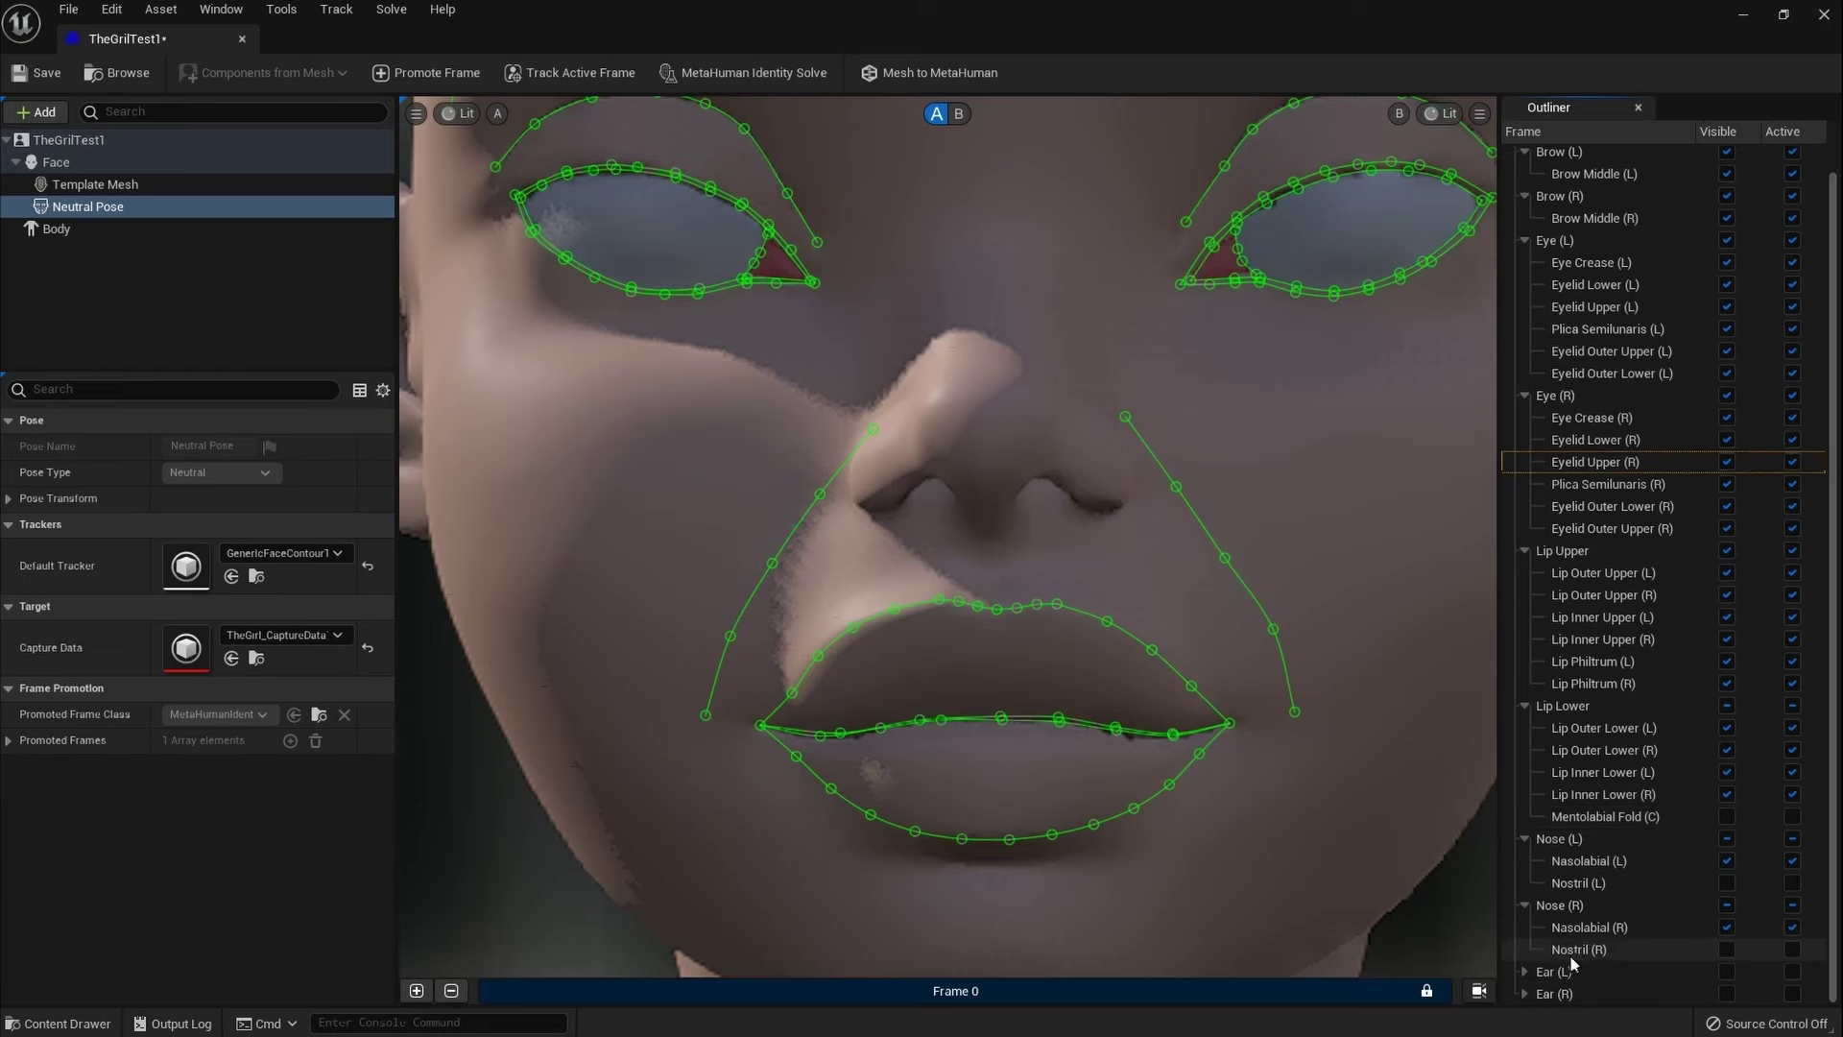
click(1726, 949)
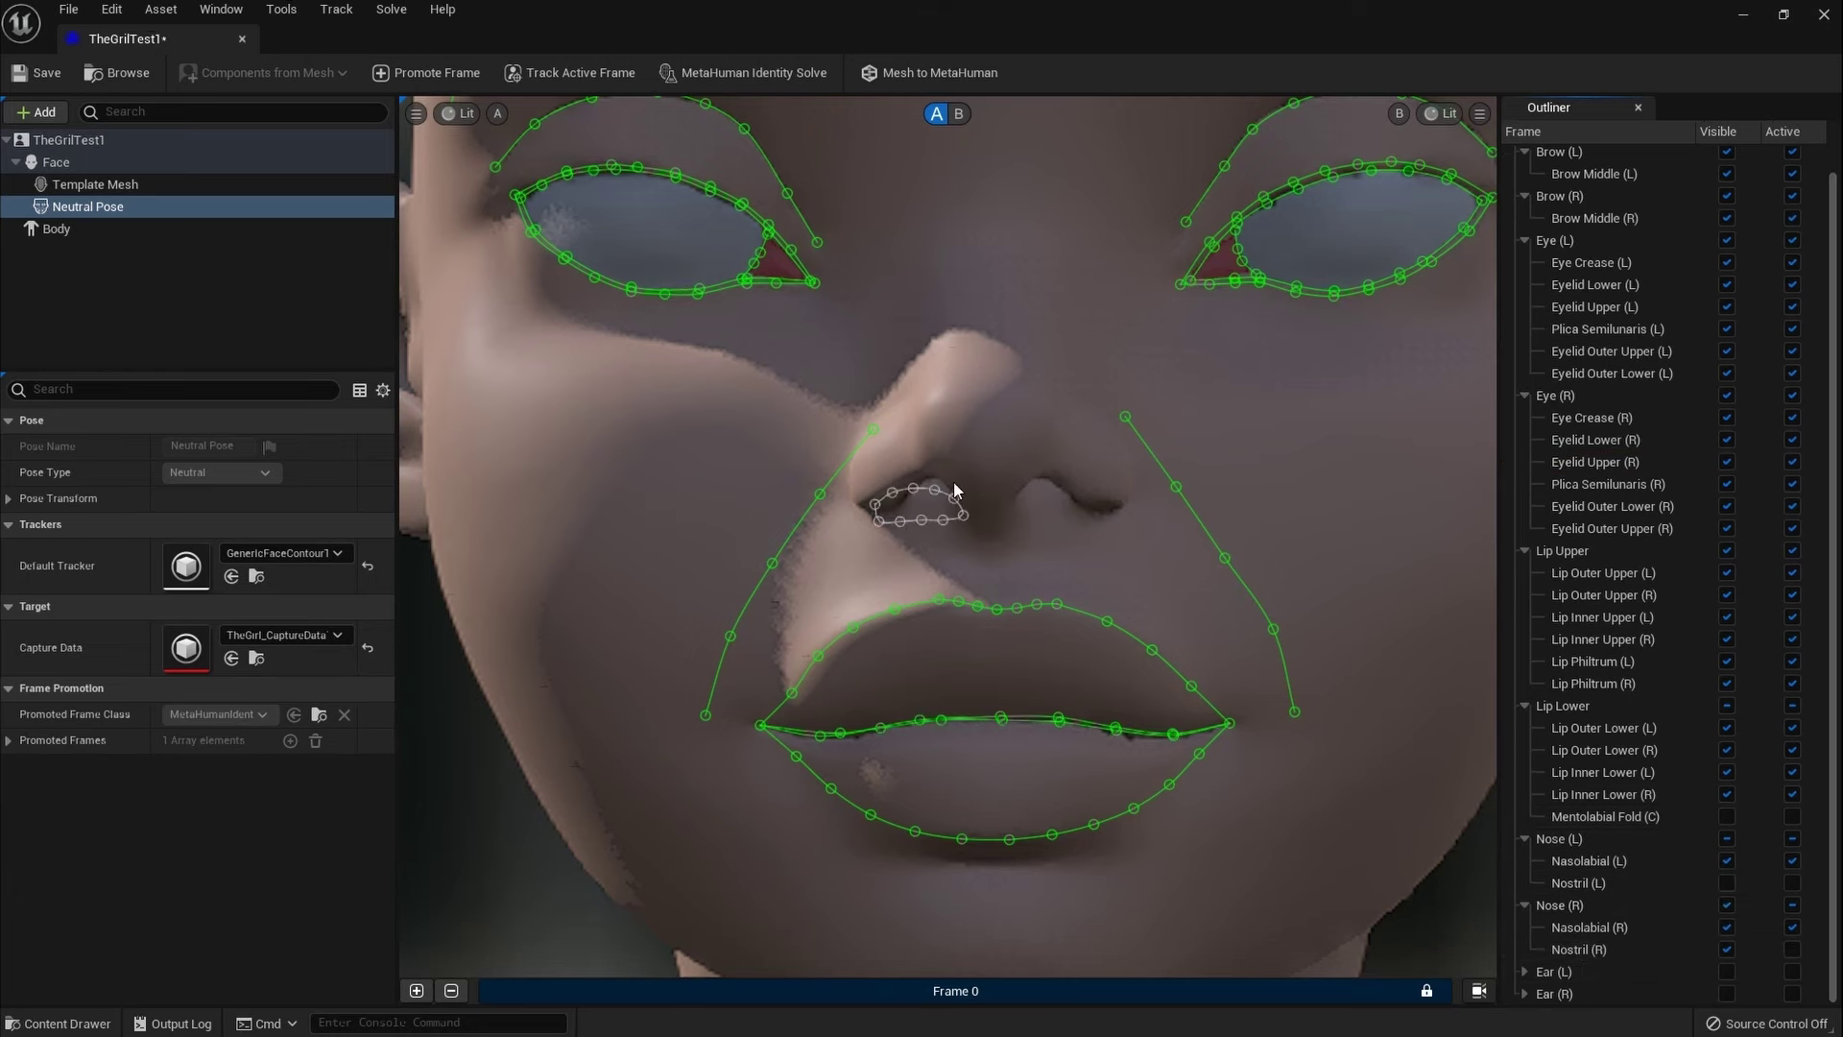
scroll(951, 485, up, 4)
mouse_move(920, 493)
mouse_down()
mouse_move(928, 470)
mouse_move(889, 477)
mouse_up()
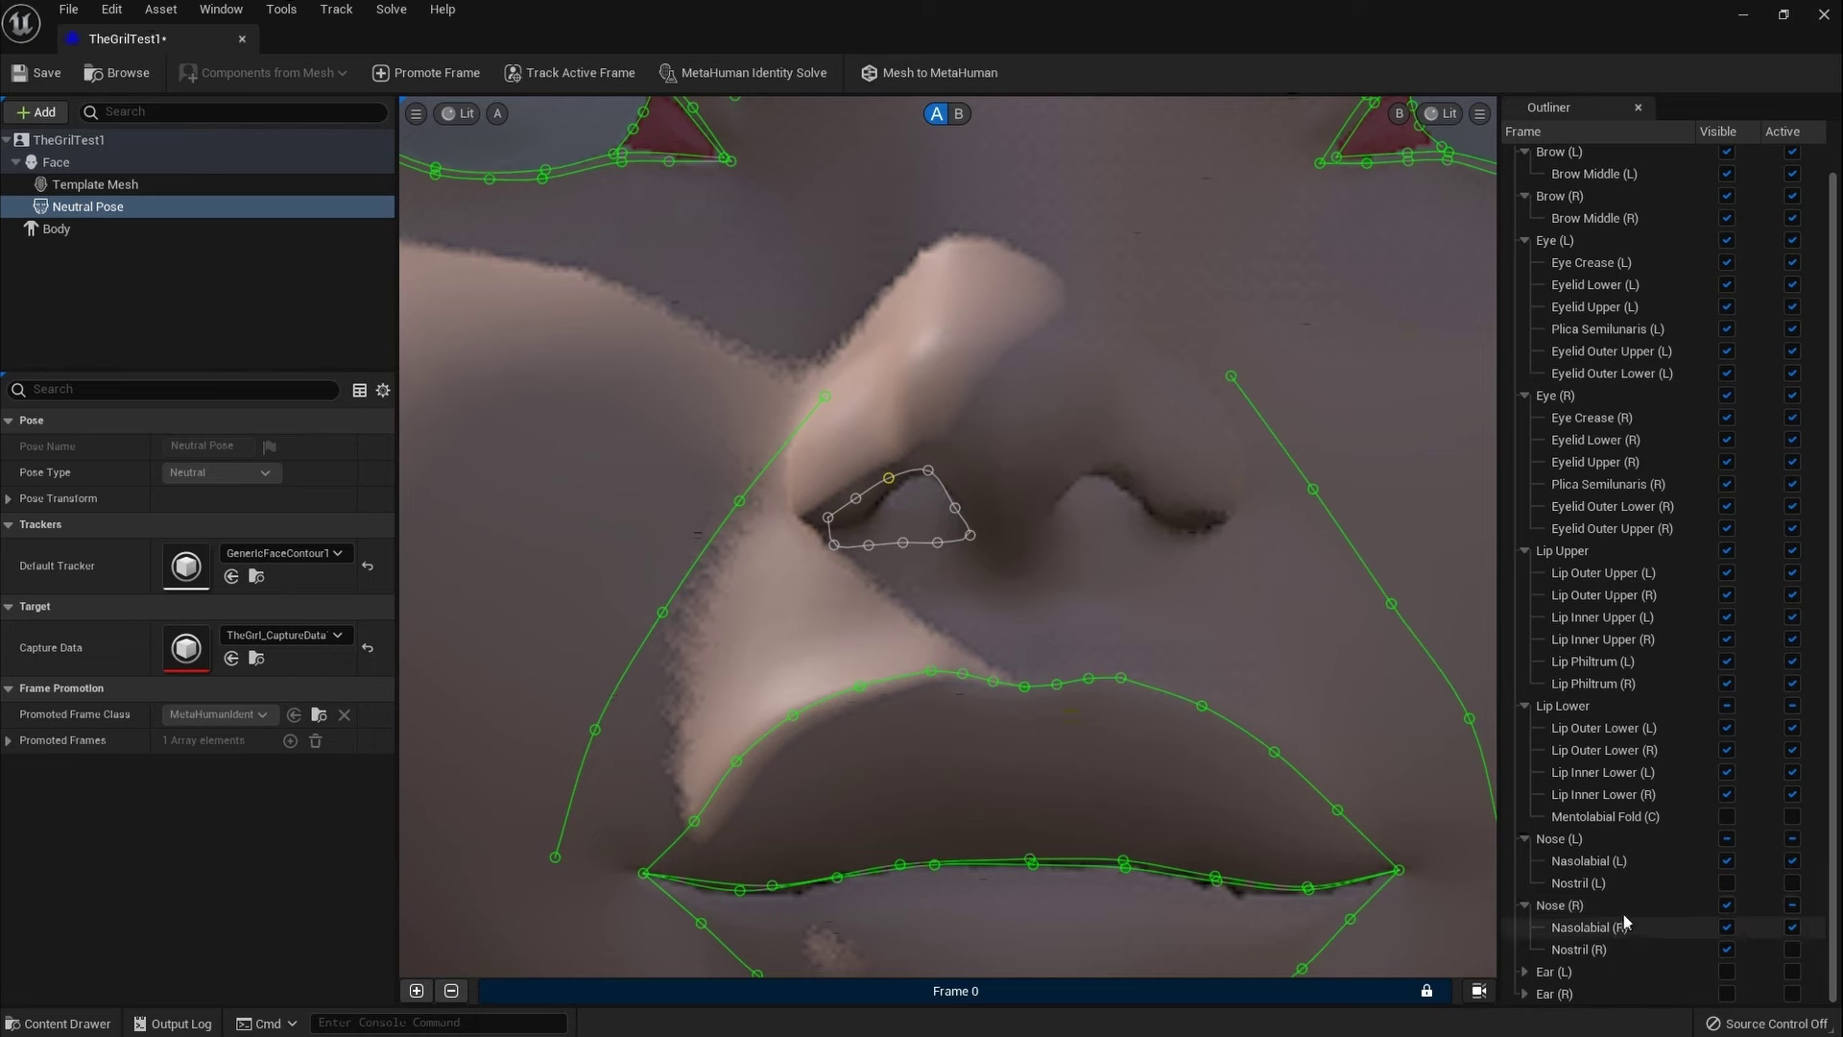
click(671, 162)
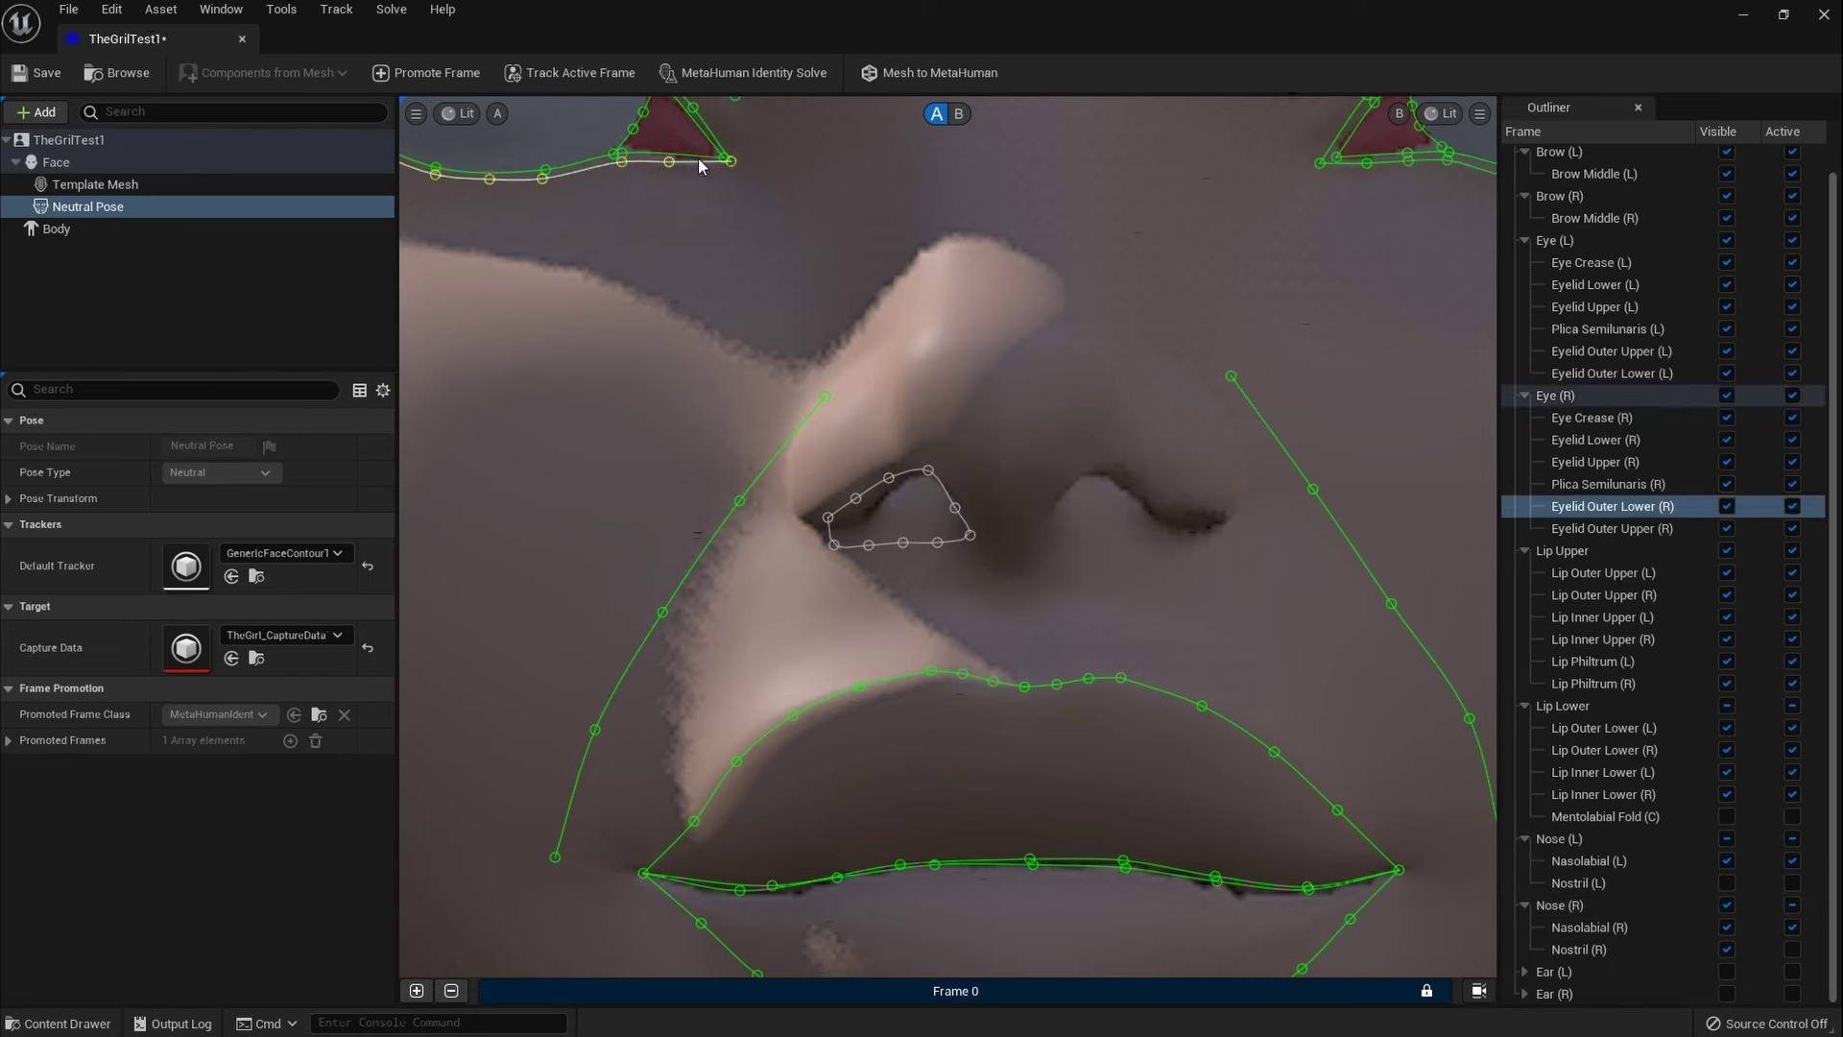
click(937, 545)
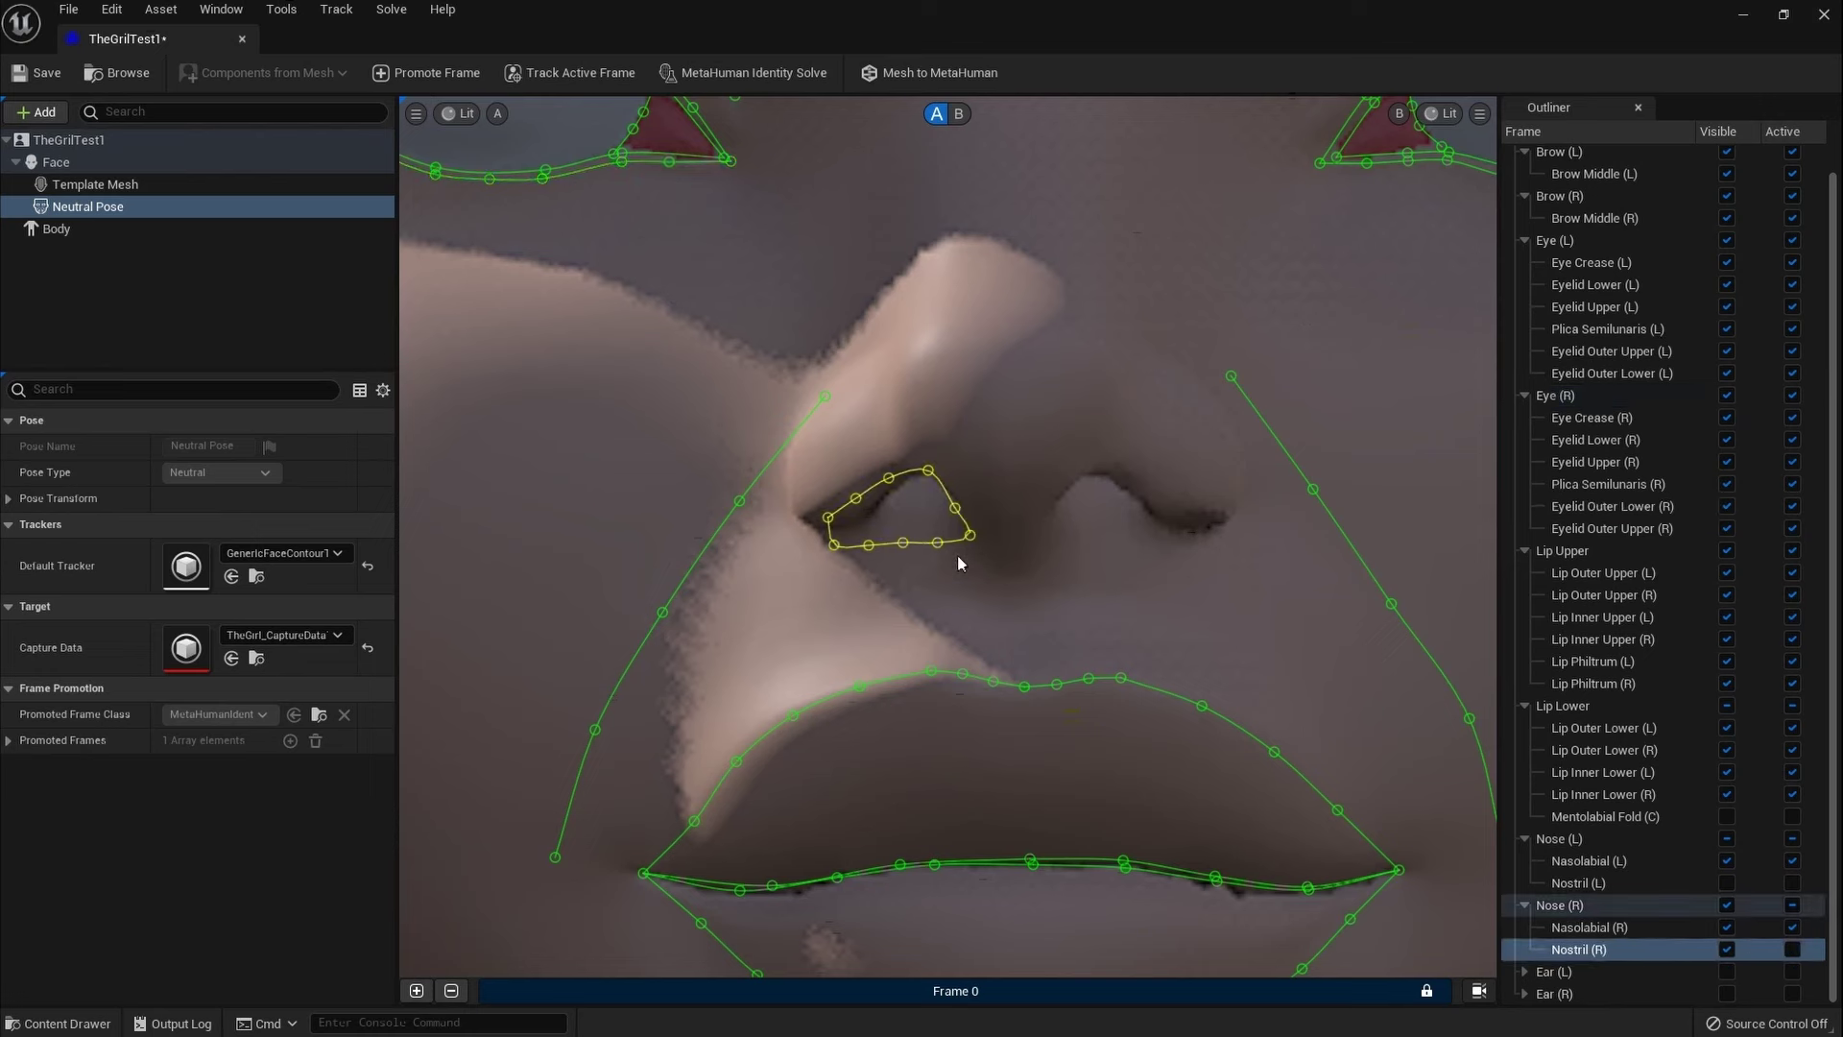
click(1793, 950)
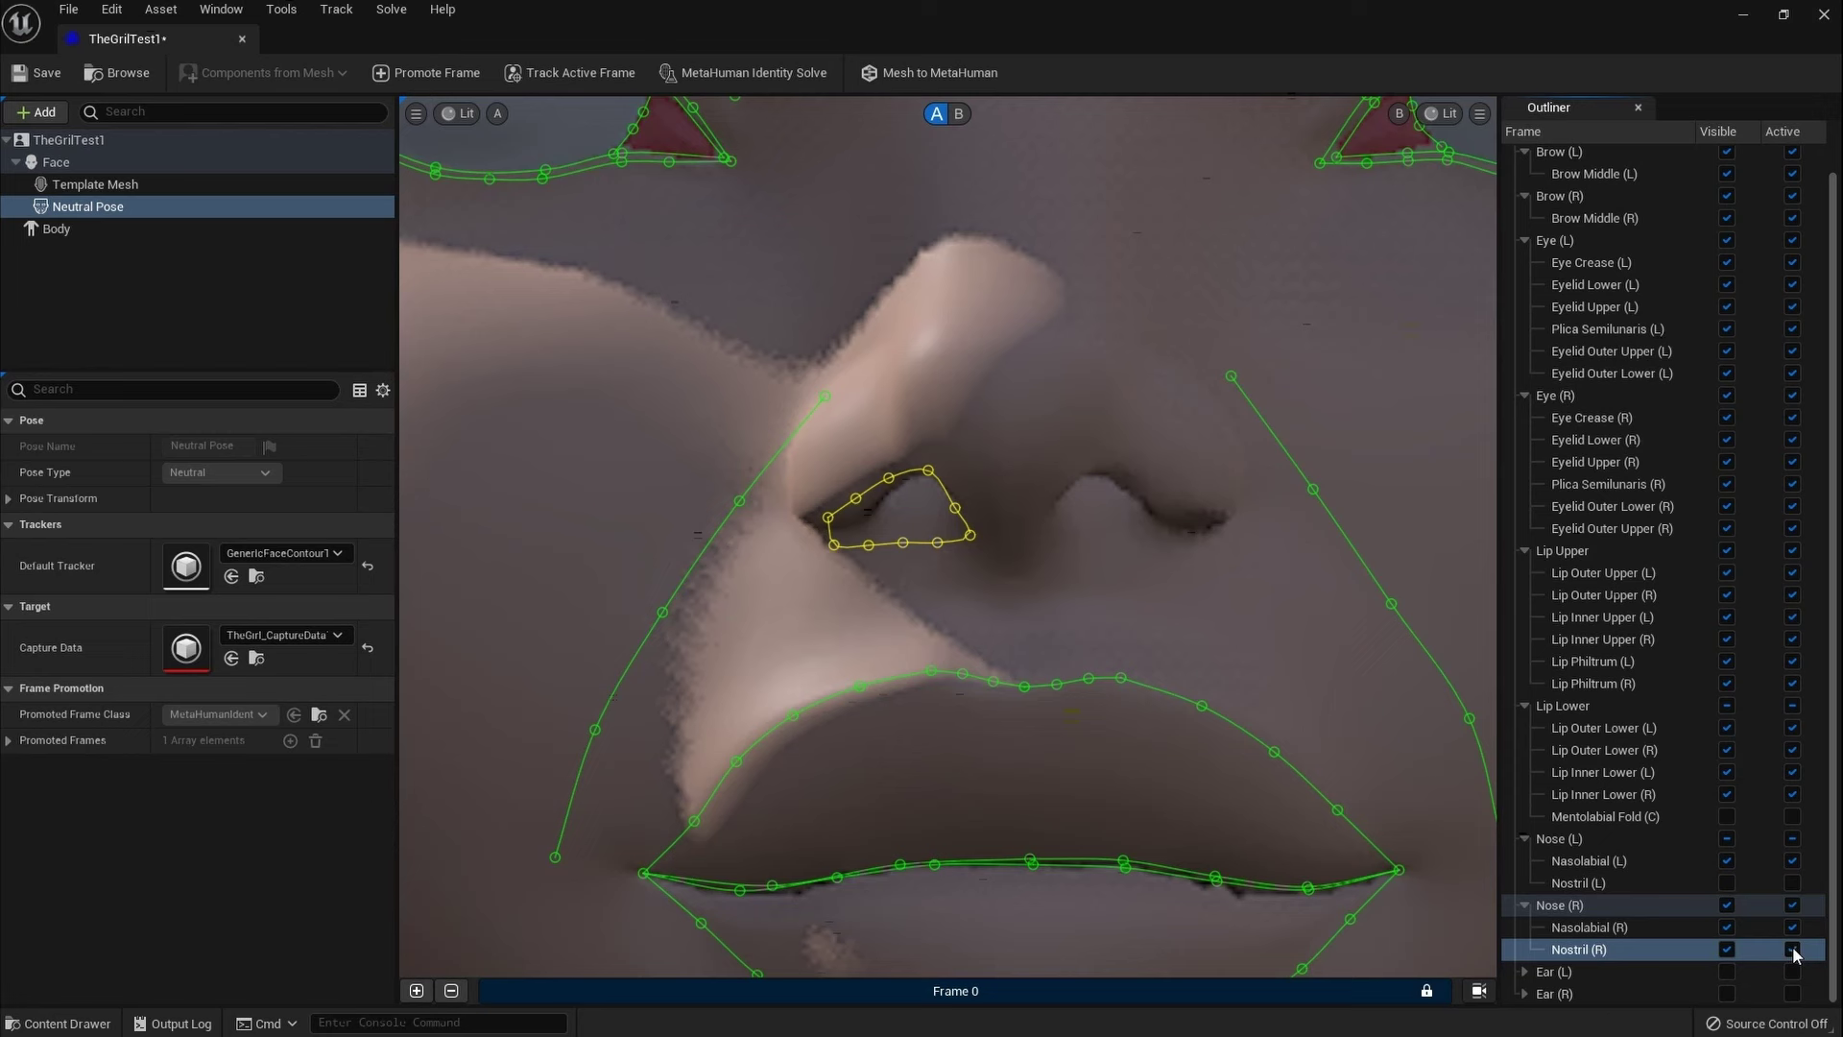
Step: Fit the remaining Nostril (R) markers to the outer corner and lower edge of the nostril opening
click(989, 592)
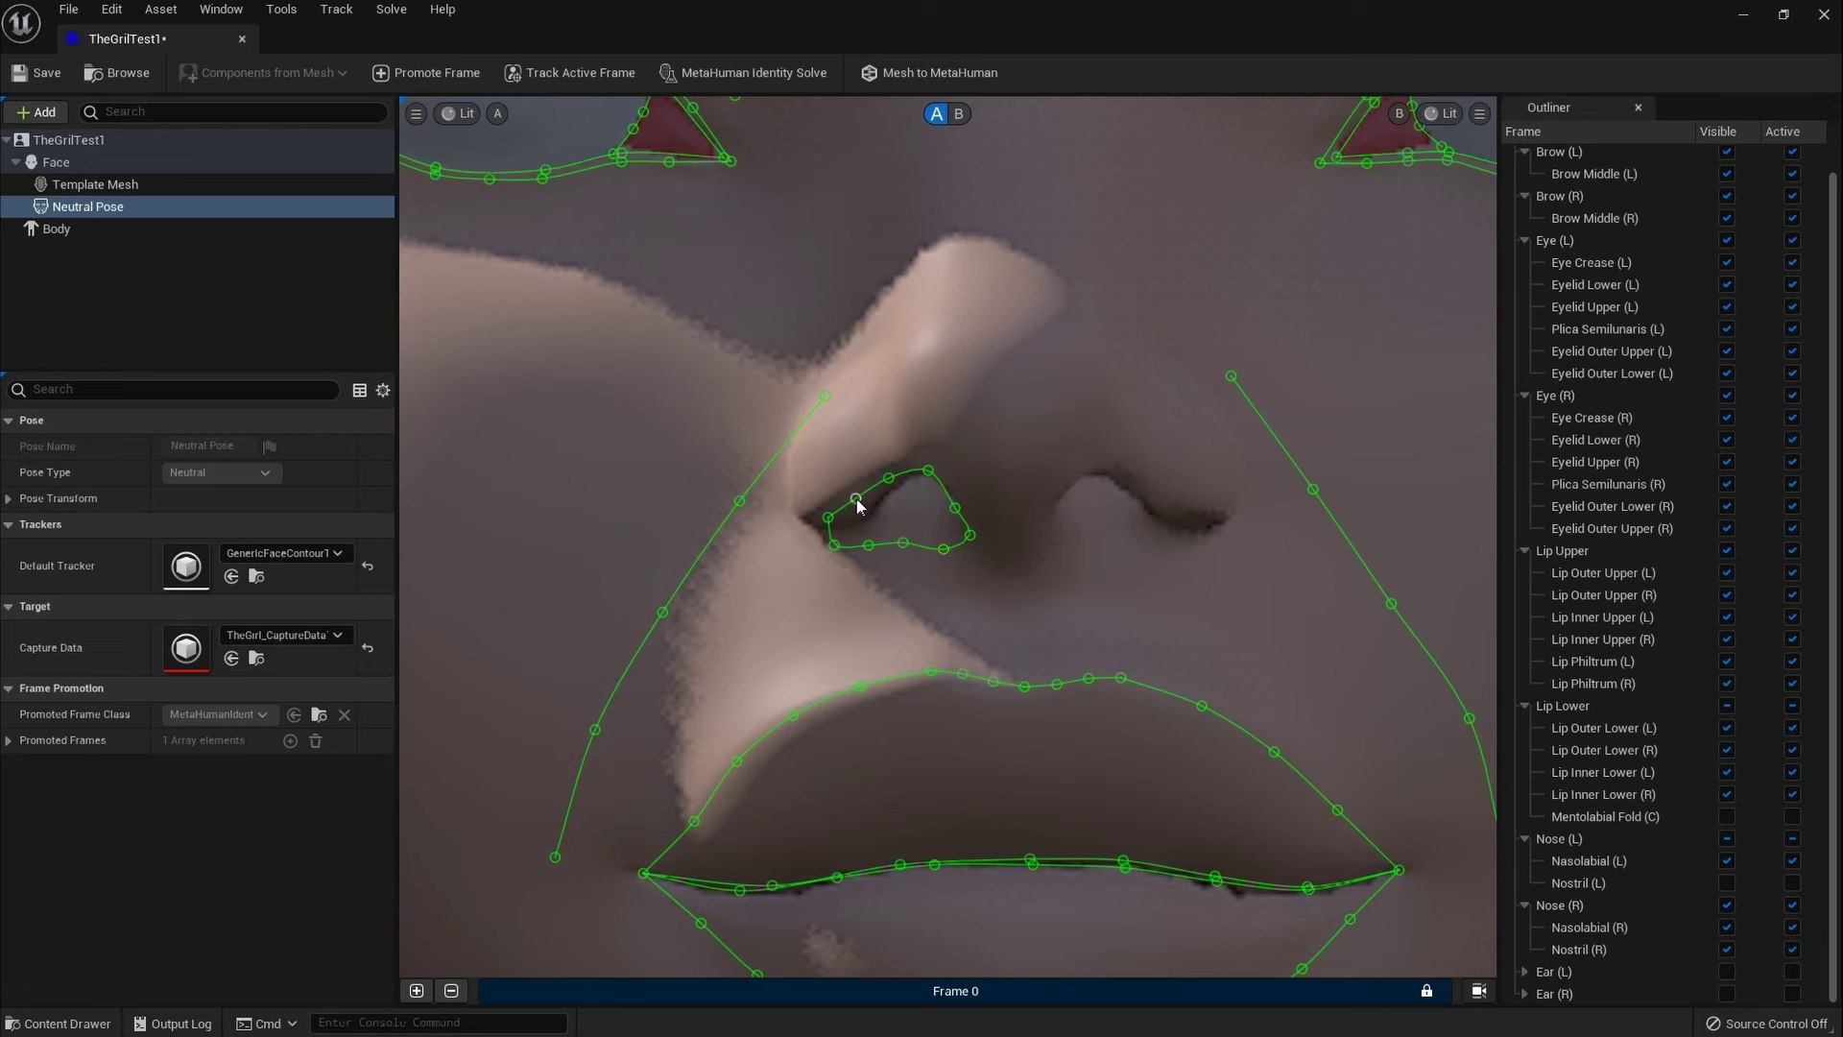
drag(856, 500, 963, 536)
click(970, 535)
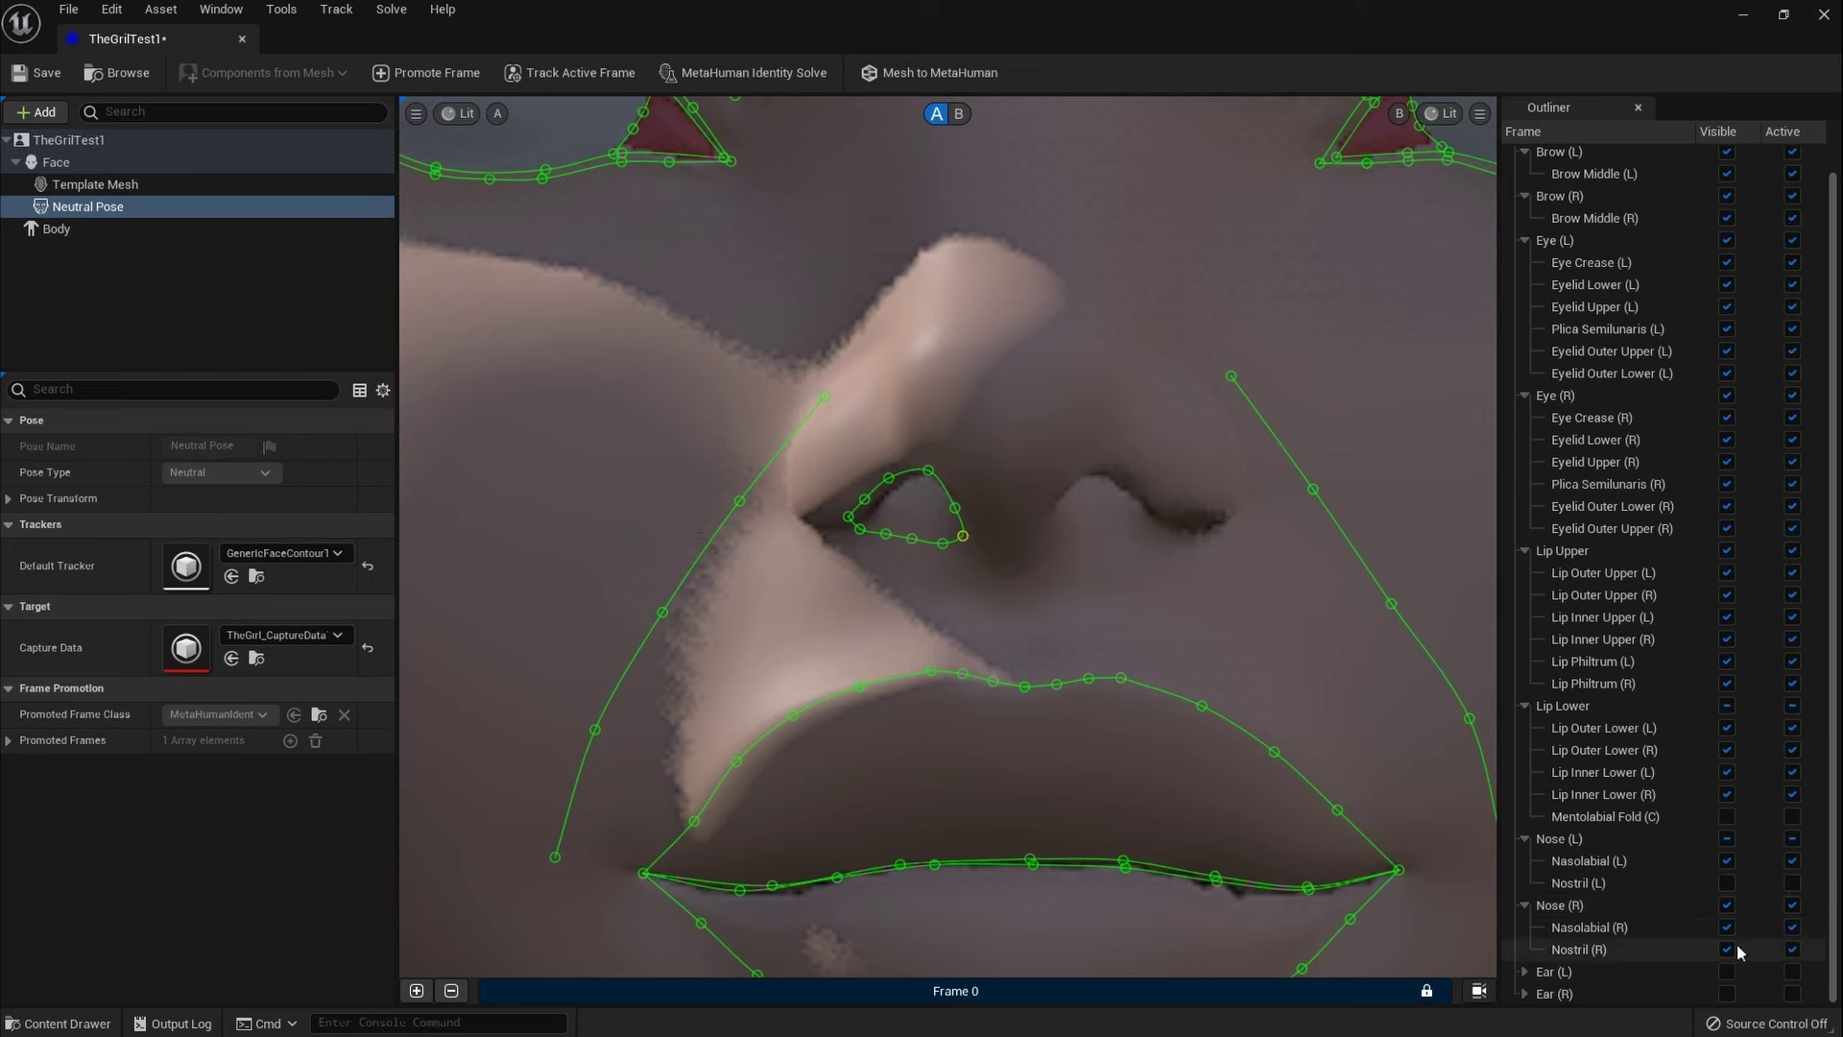
Step: Show the Nostril (L) curve, fit its markers around the nostril opening and activate the curve
click(1728, 880)
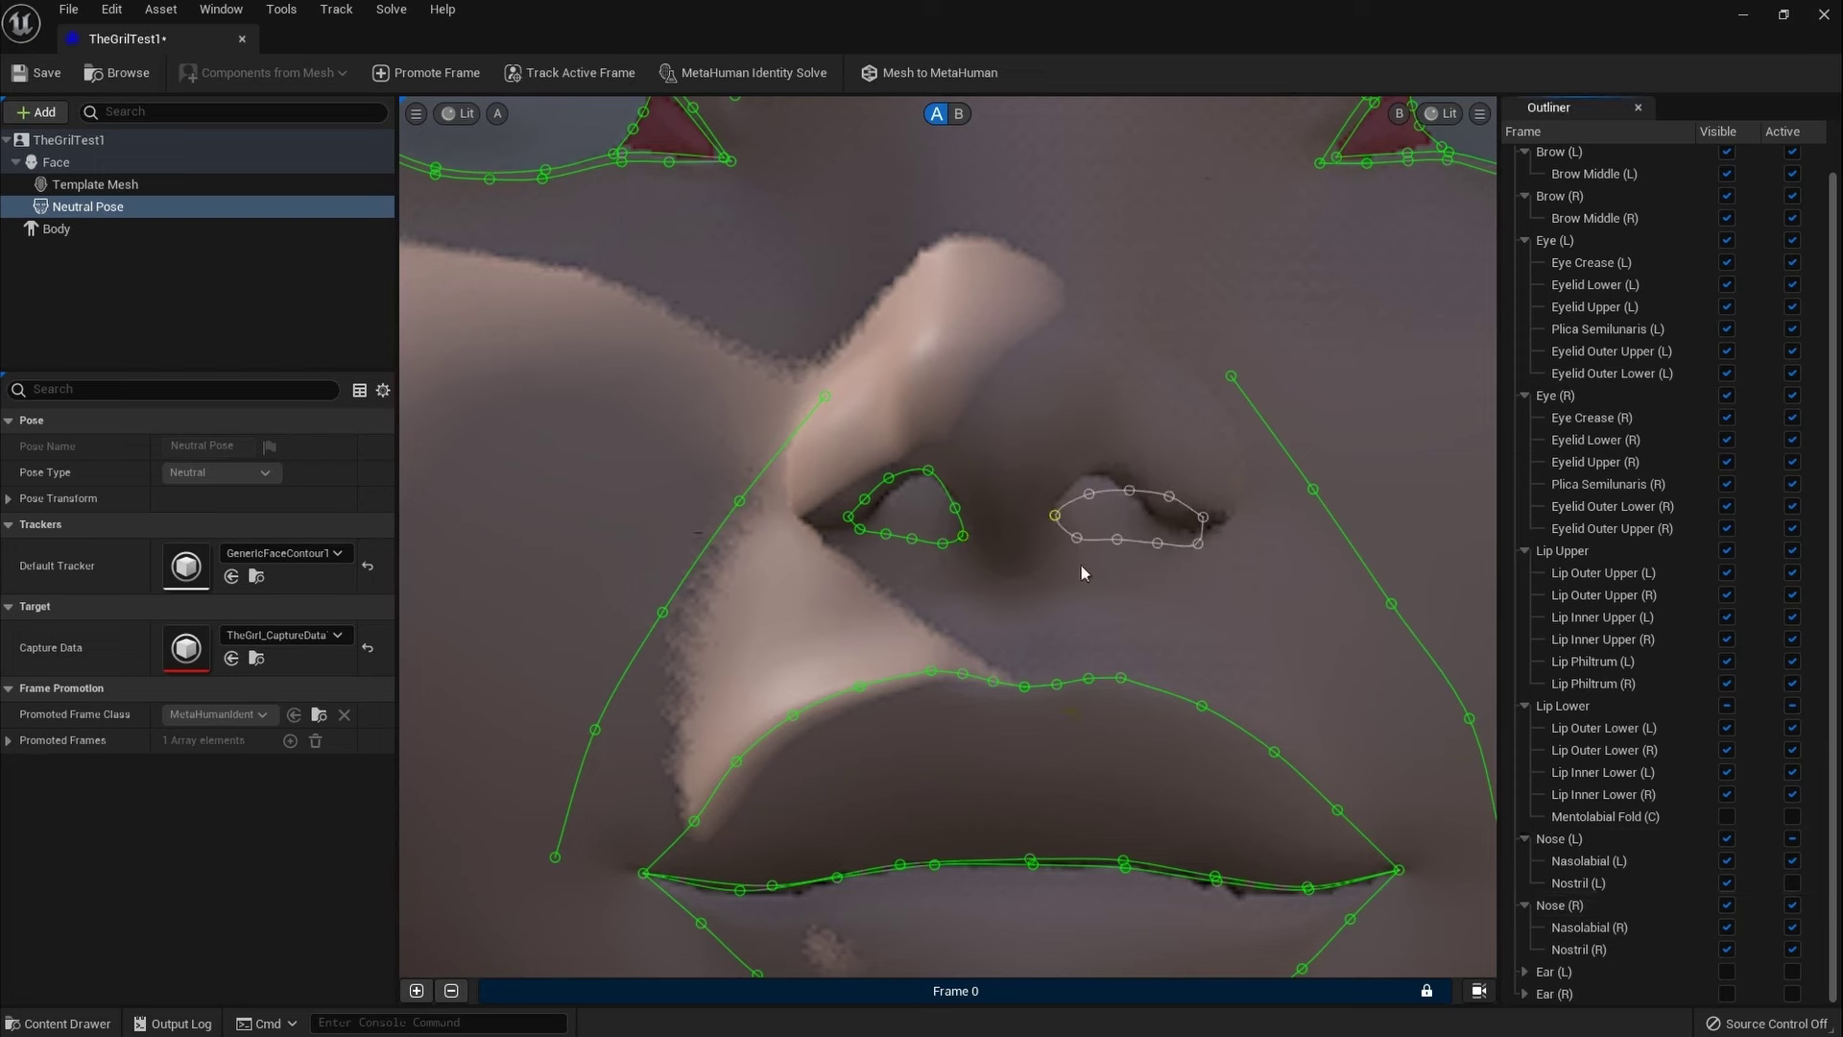
drag(1069, 525, 1192, 540)
click(1167, 528)
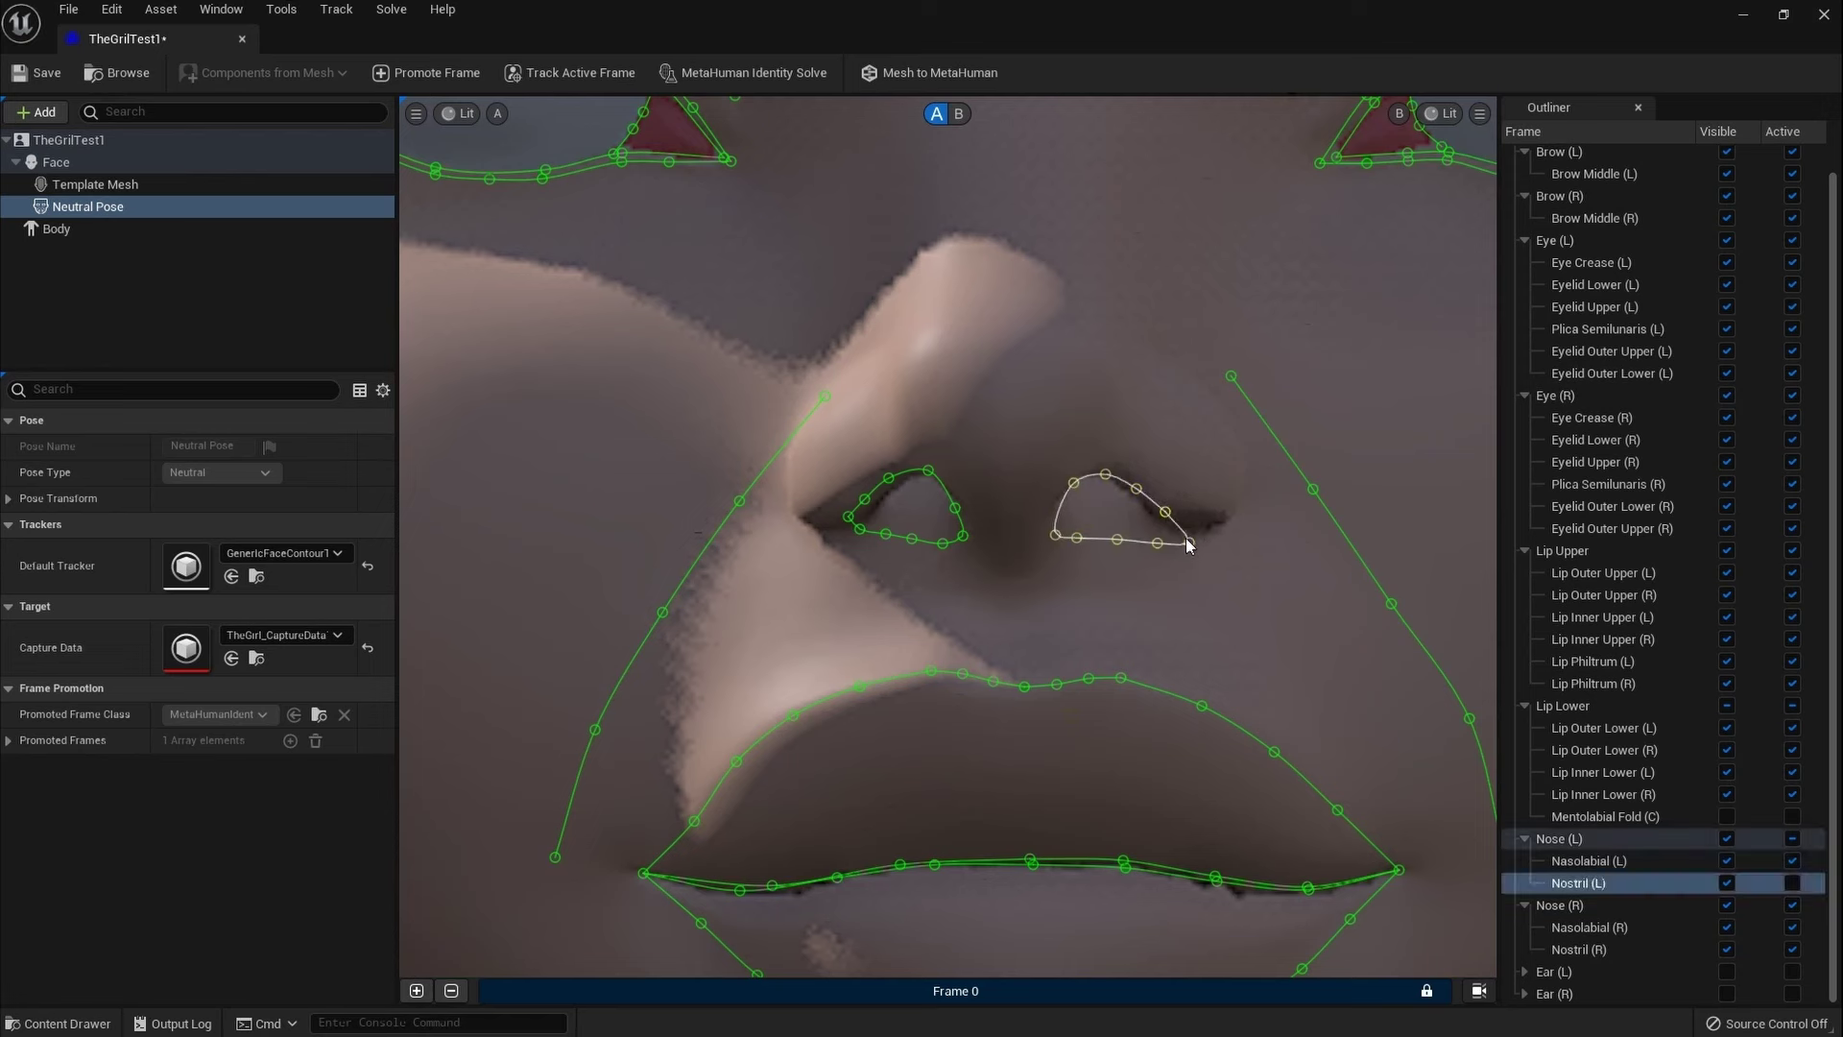
mouse_move(1181, 542)
mouse_down()
mouse_move(1053, 536)
mouse_move(1113, 547)
mouse_move(1162, 526)
mouse_up()
click(1194, 570)
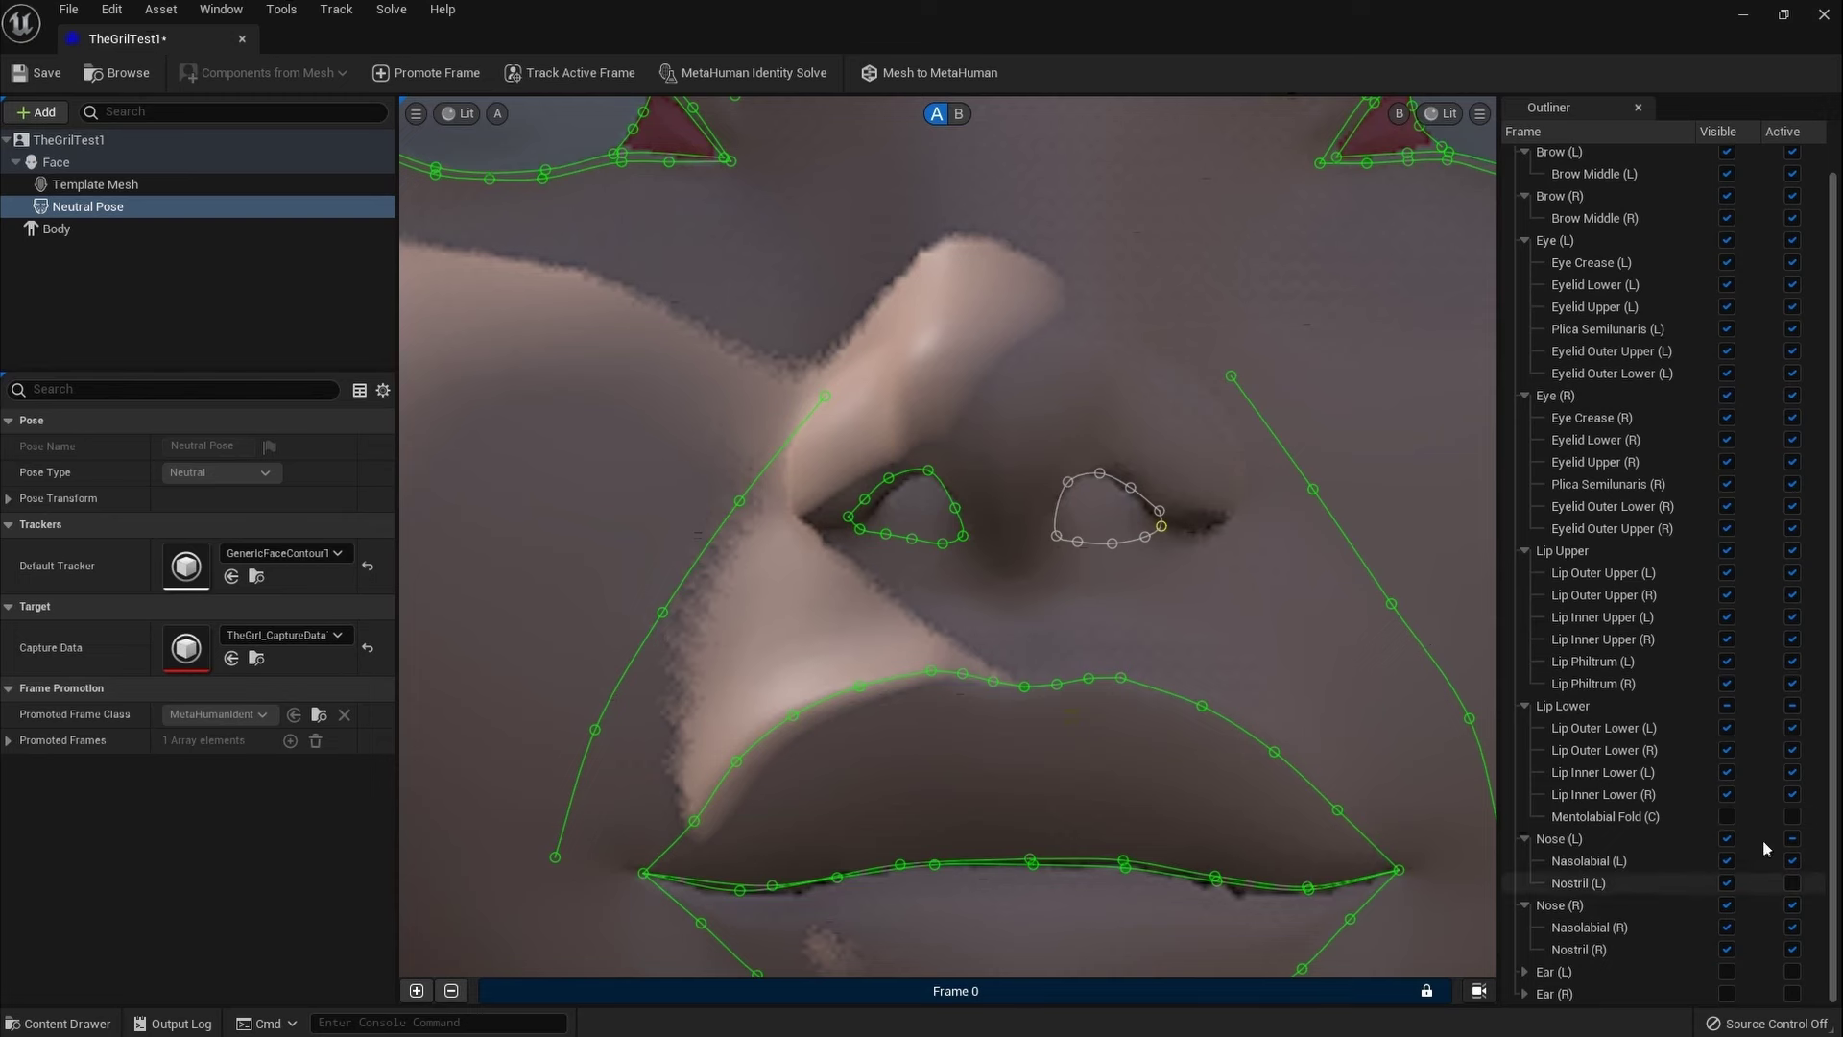
click(1792, 884)
Step: Re-solve the MetaHuman Identity and inspect the solved nose and mouth in view B
scroll(1066, 638, down, 5)
scroll(1111, 654, up, 2)
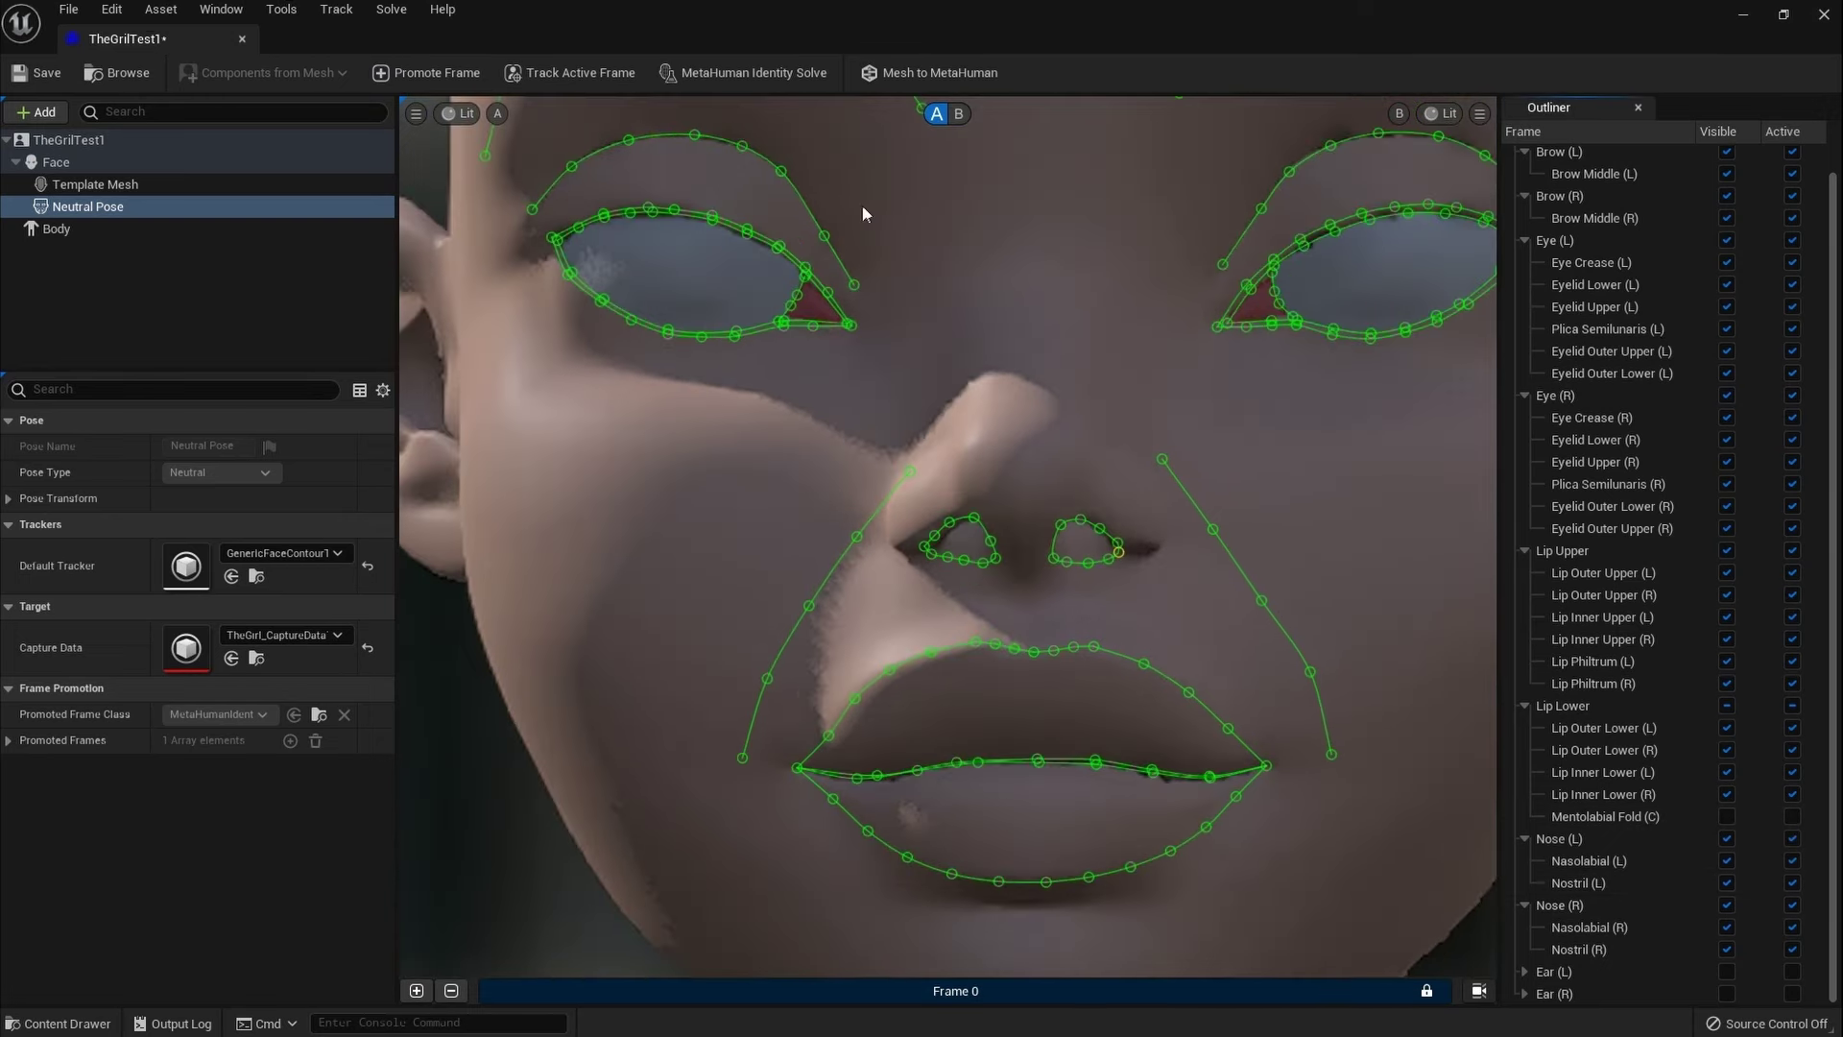
click(774, 73)
click(957, 115)
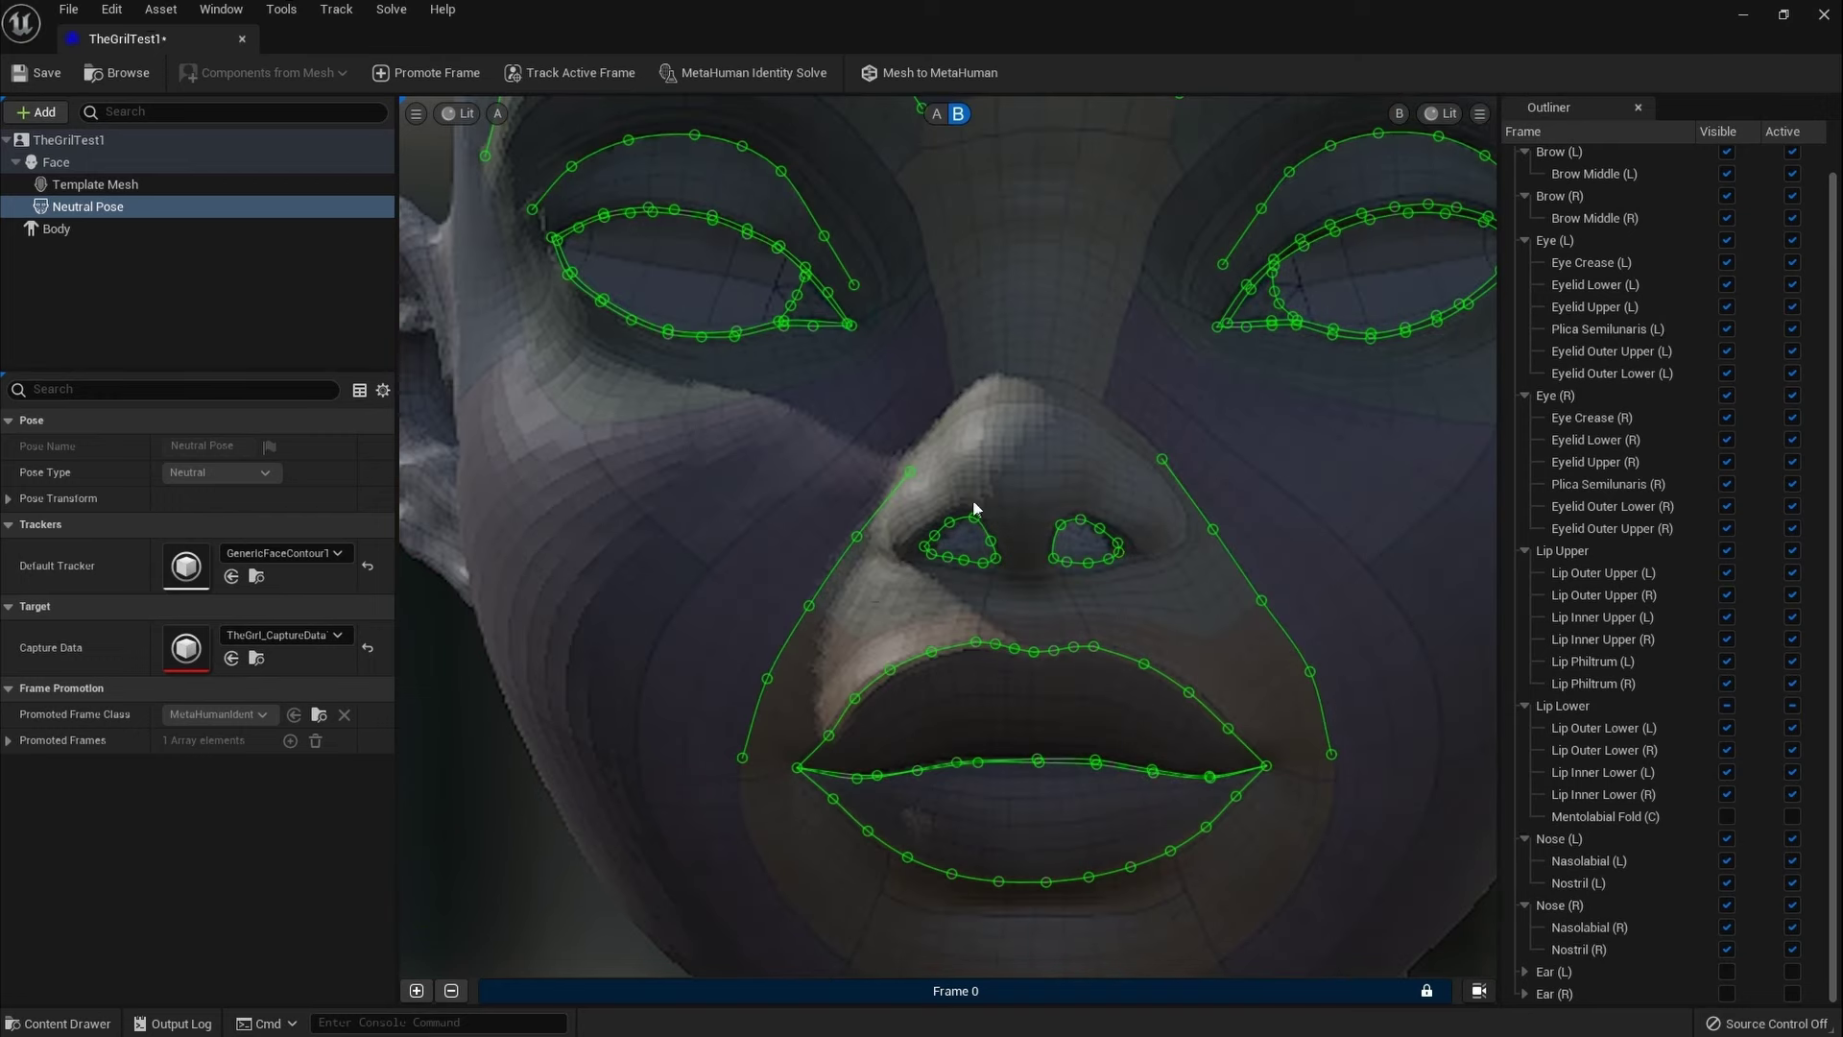
scroll(980, 522, down, 5)
scroll(1009, 539, up, 7)
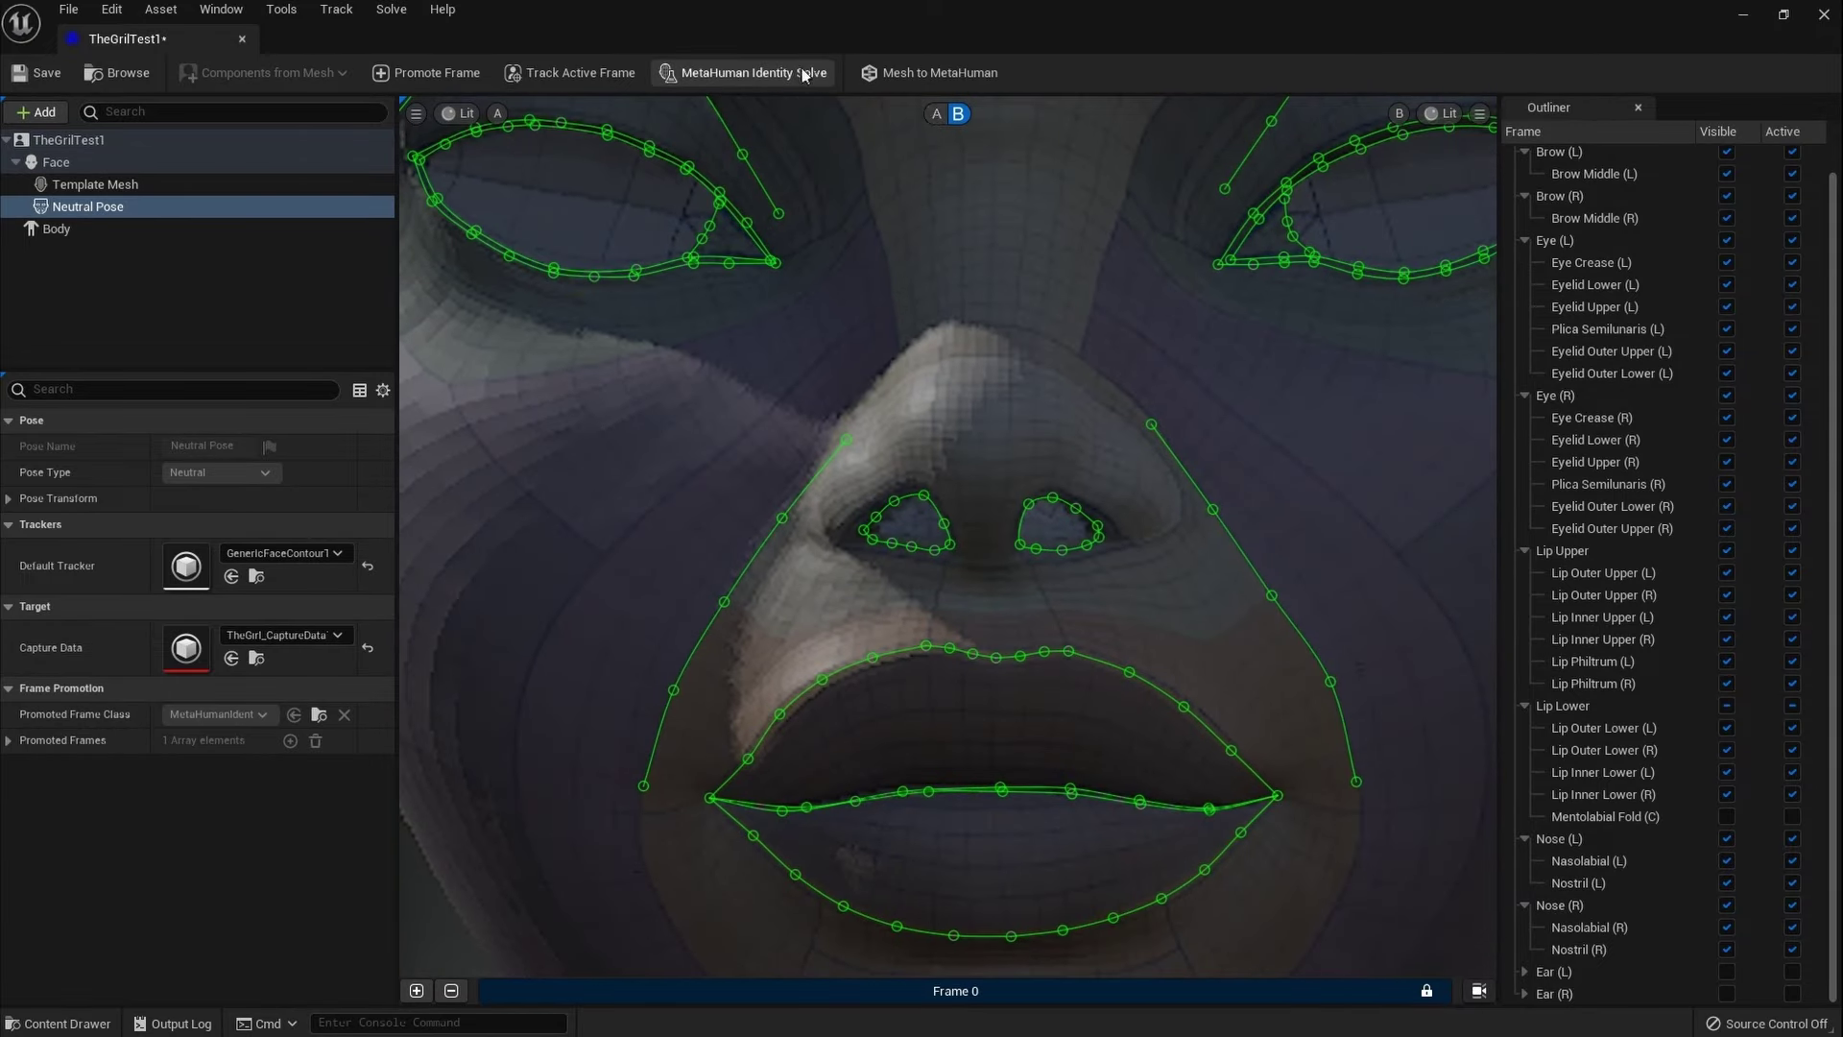
Step: Return to view A and move the outer markers of the Nostril (L) curve slightly outward
click(936, 114)
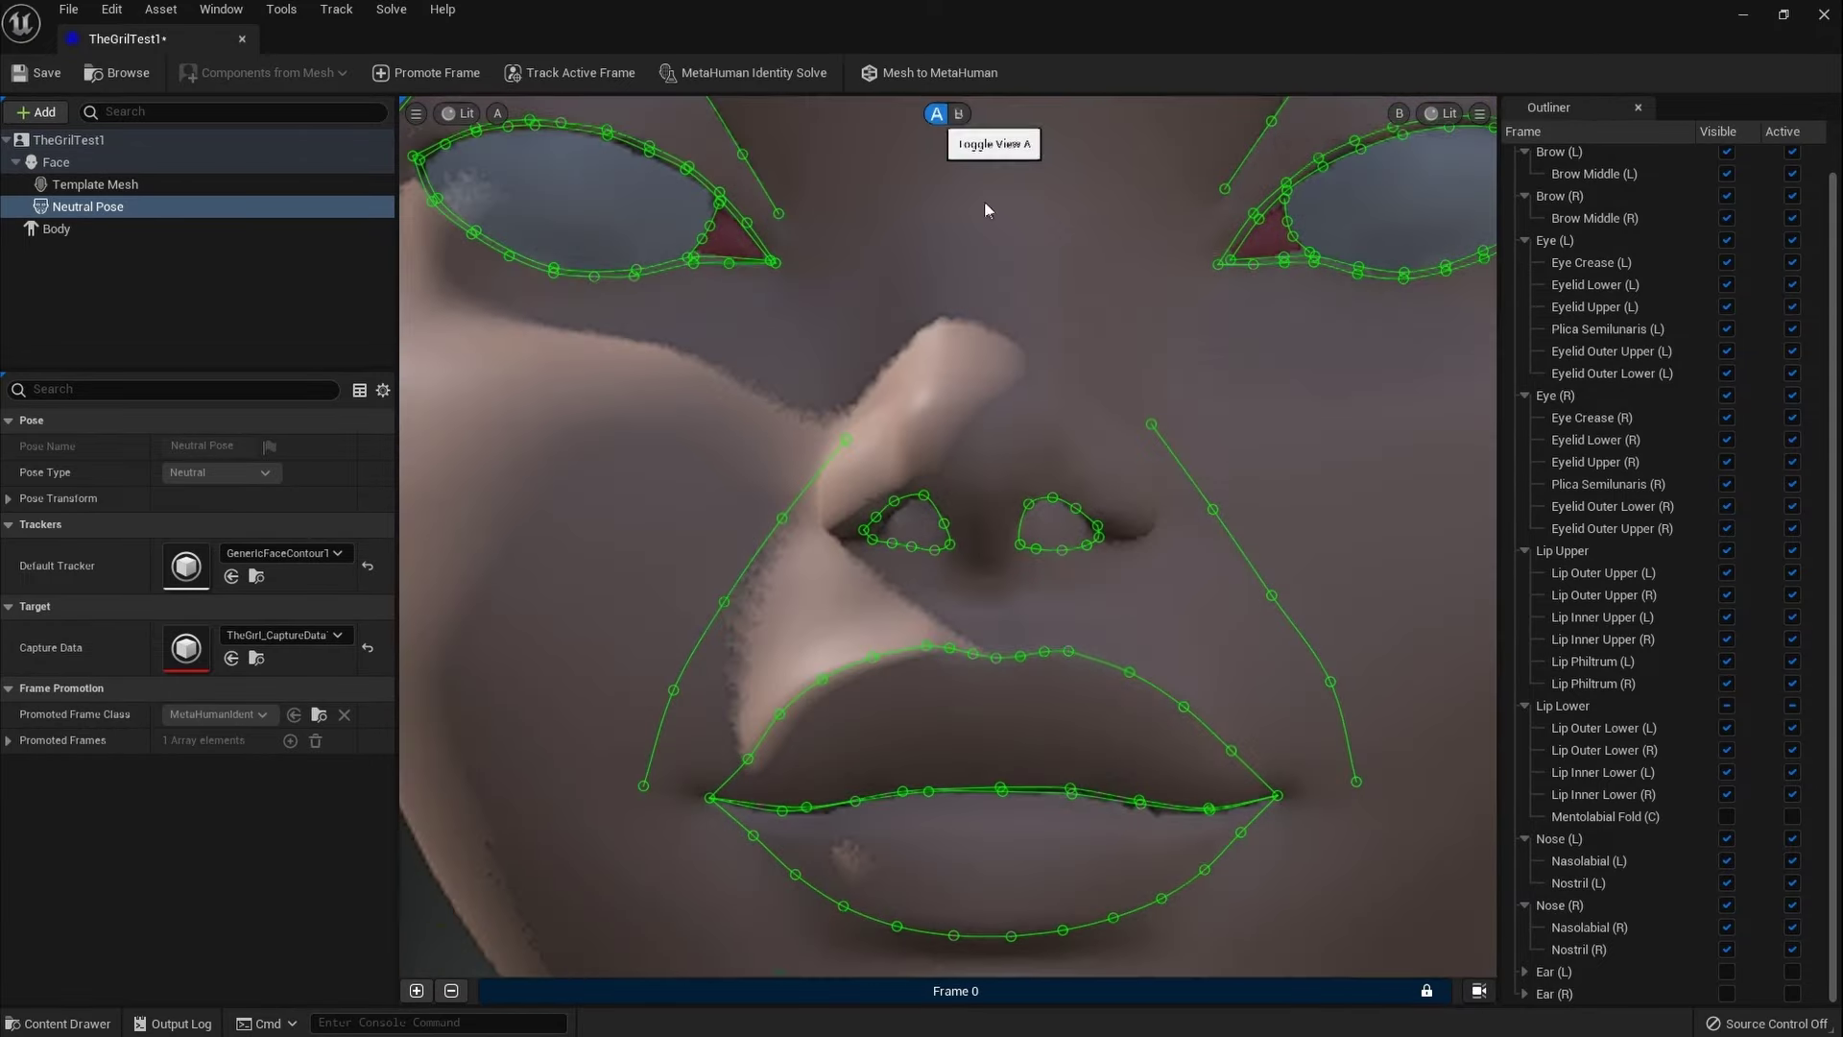
click(1104, 526)
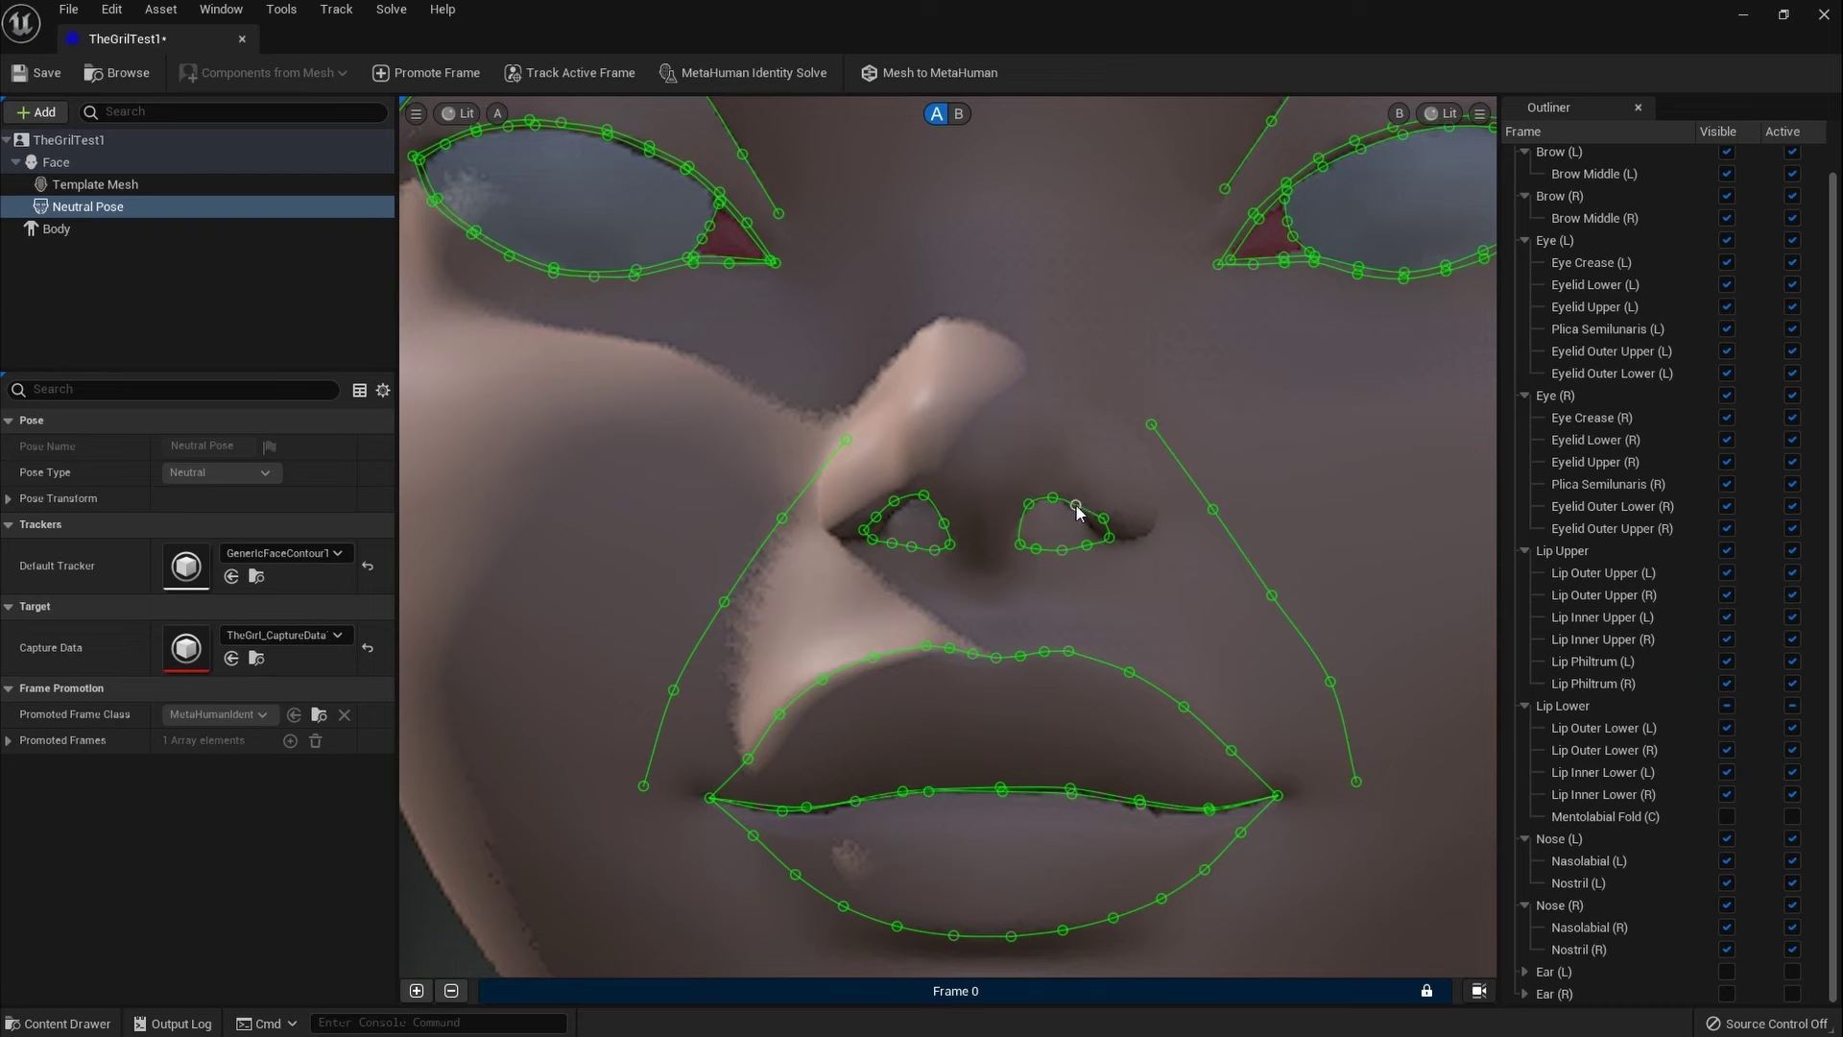
Step: Expand the Ear (L) group and show only its Ear Helix Outer (L) curve over the ear
click(1526, 971)
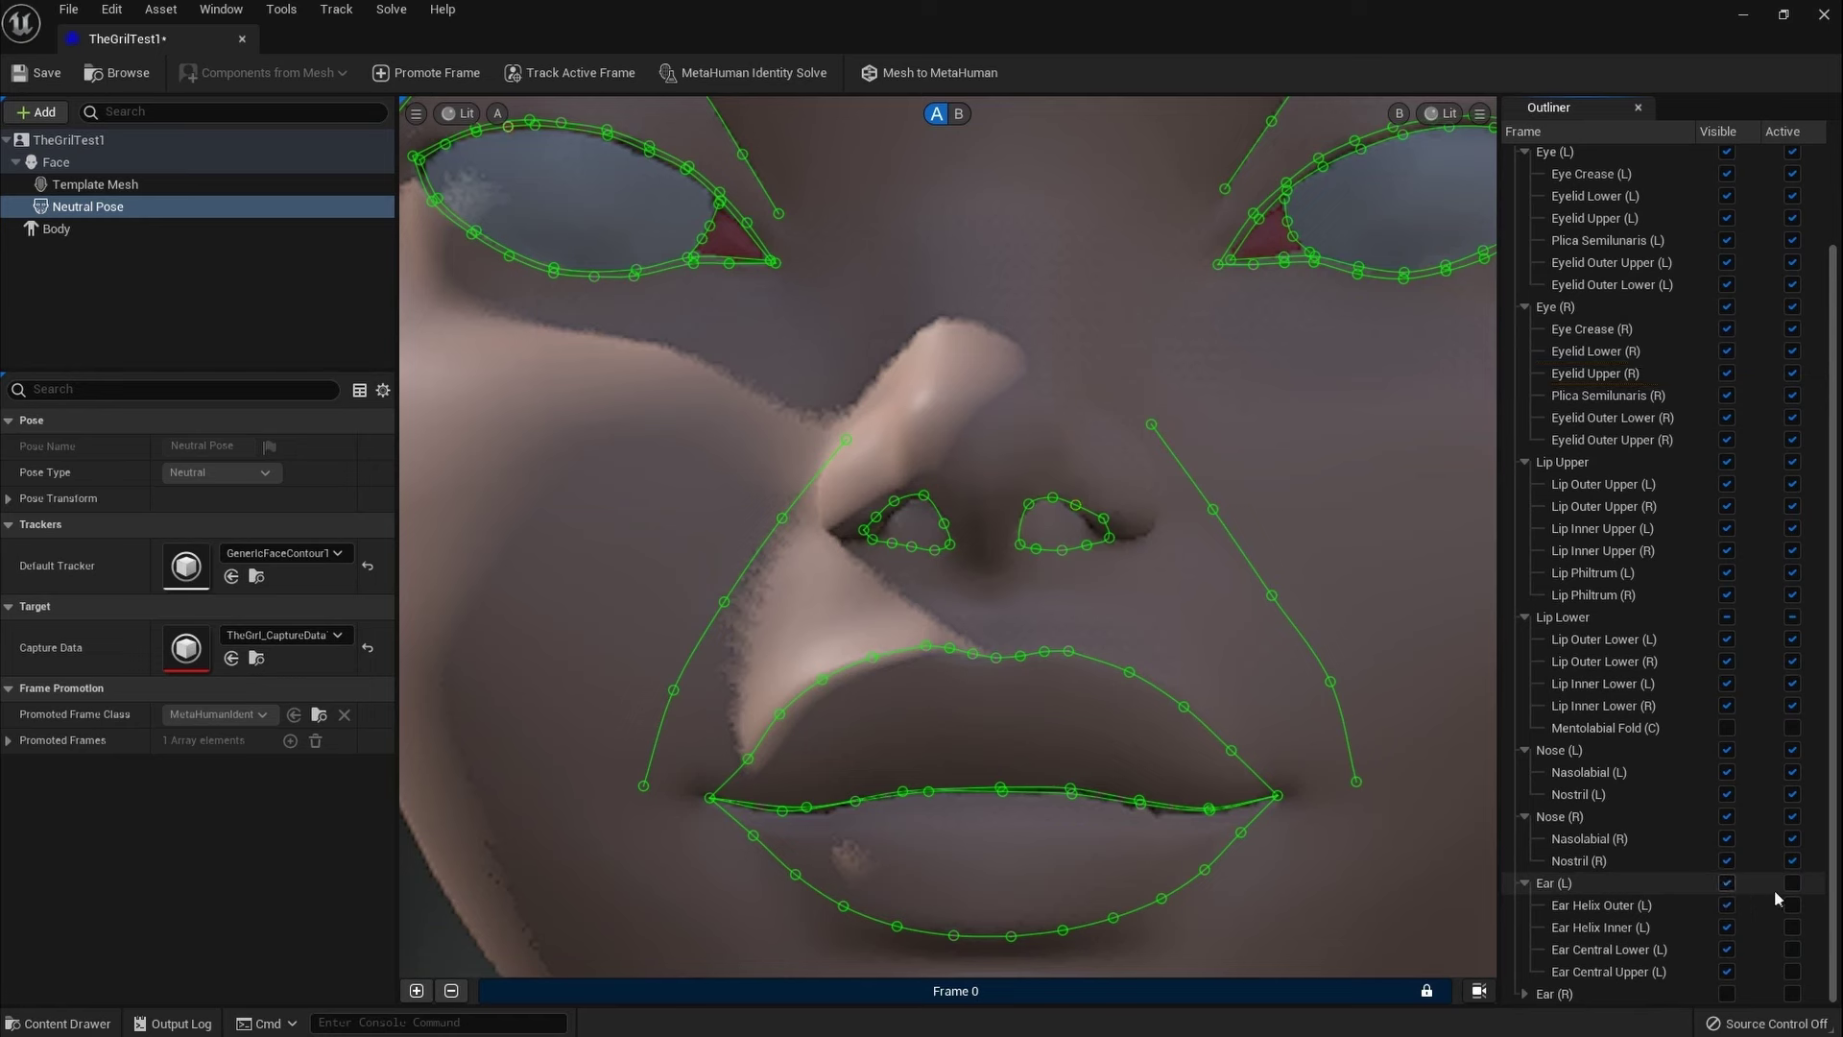
click(1728, 883)
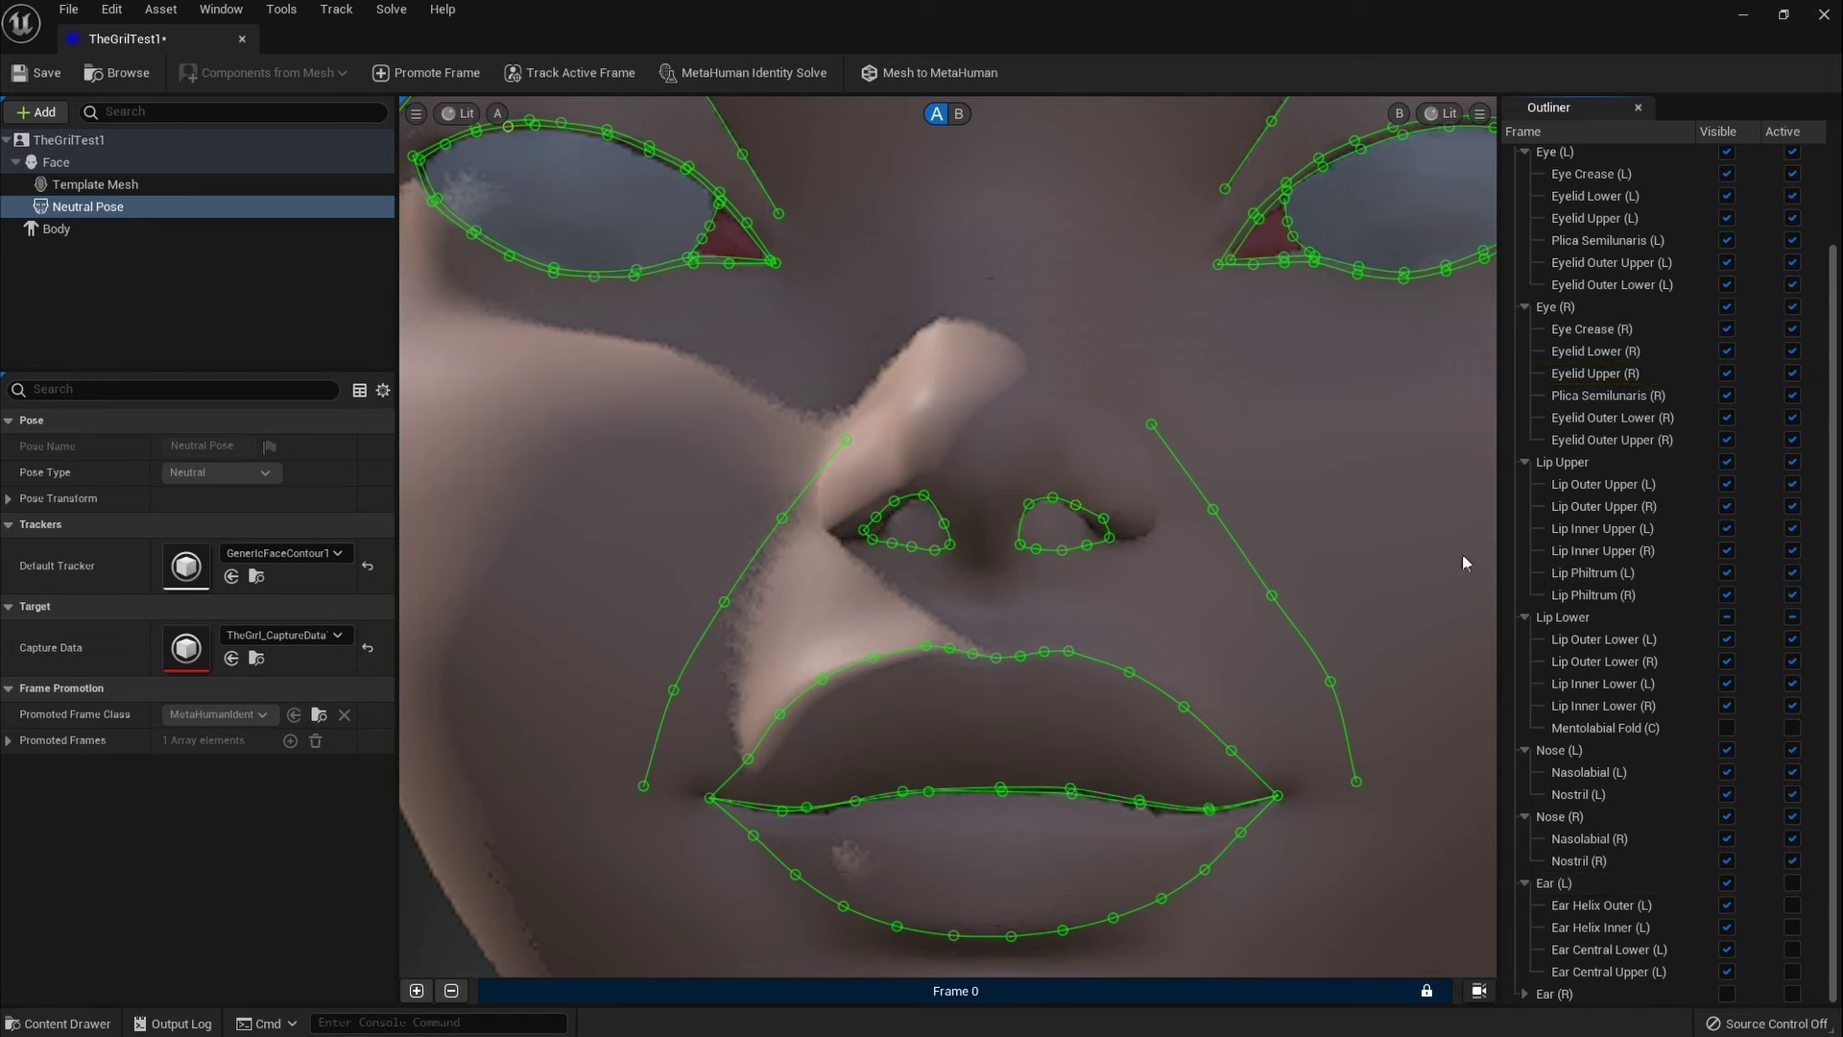
click(1729, 883)
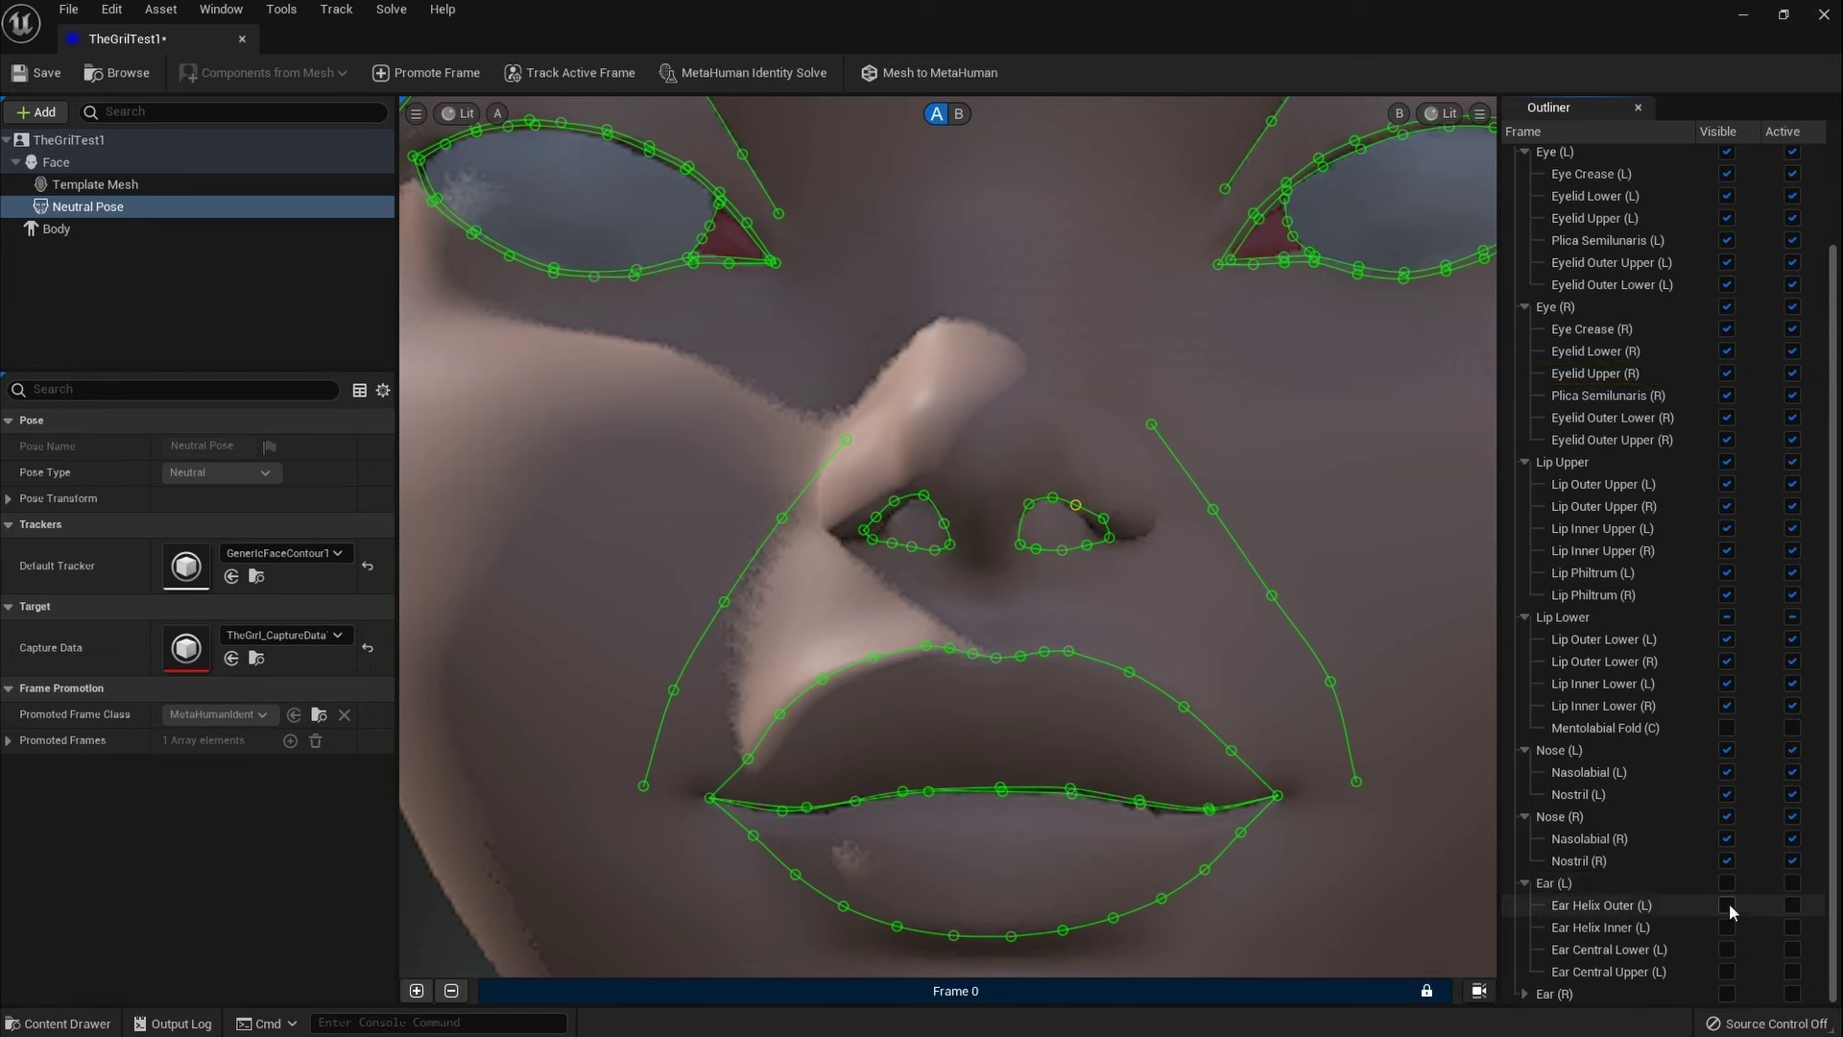
click(1728, 905)
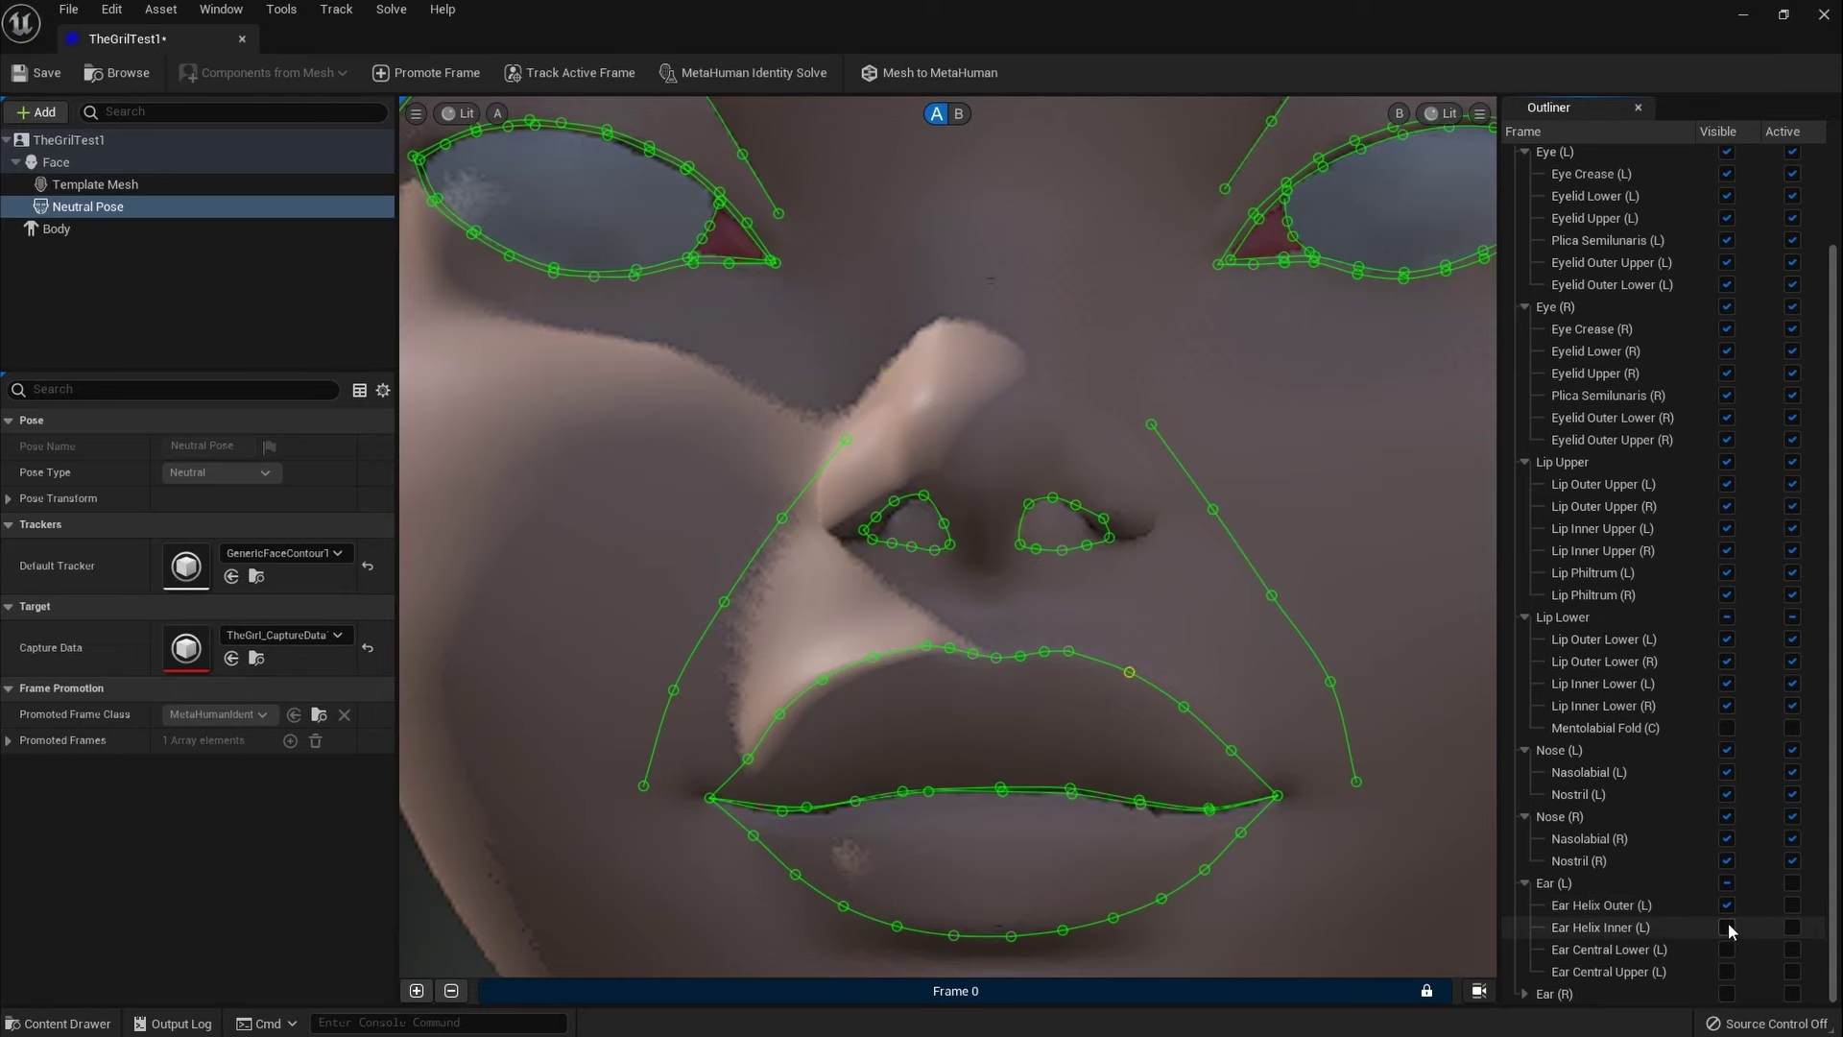
click(1728, 927)
scroll(1229, 555, down, 5)
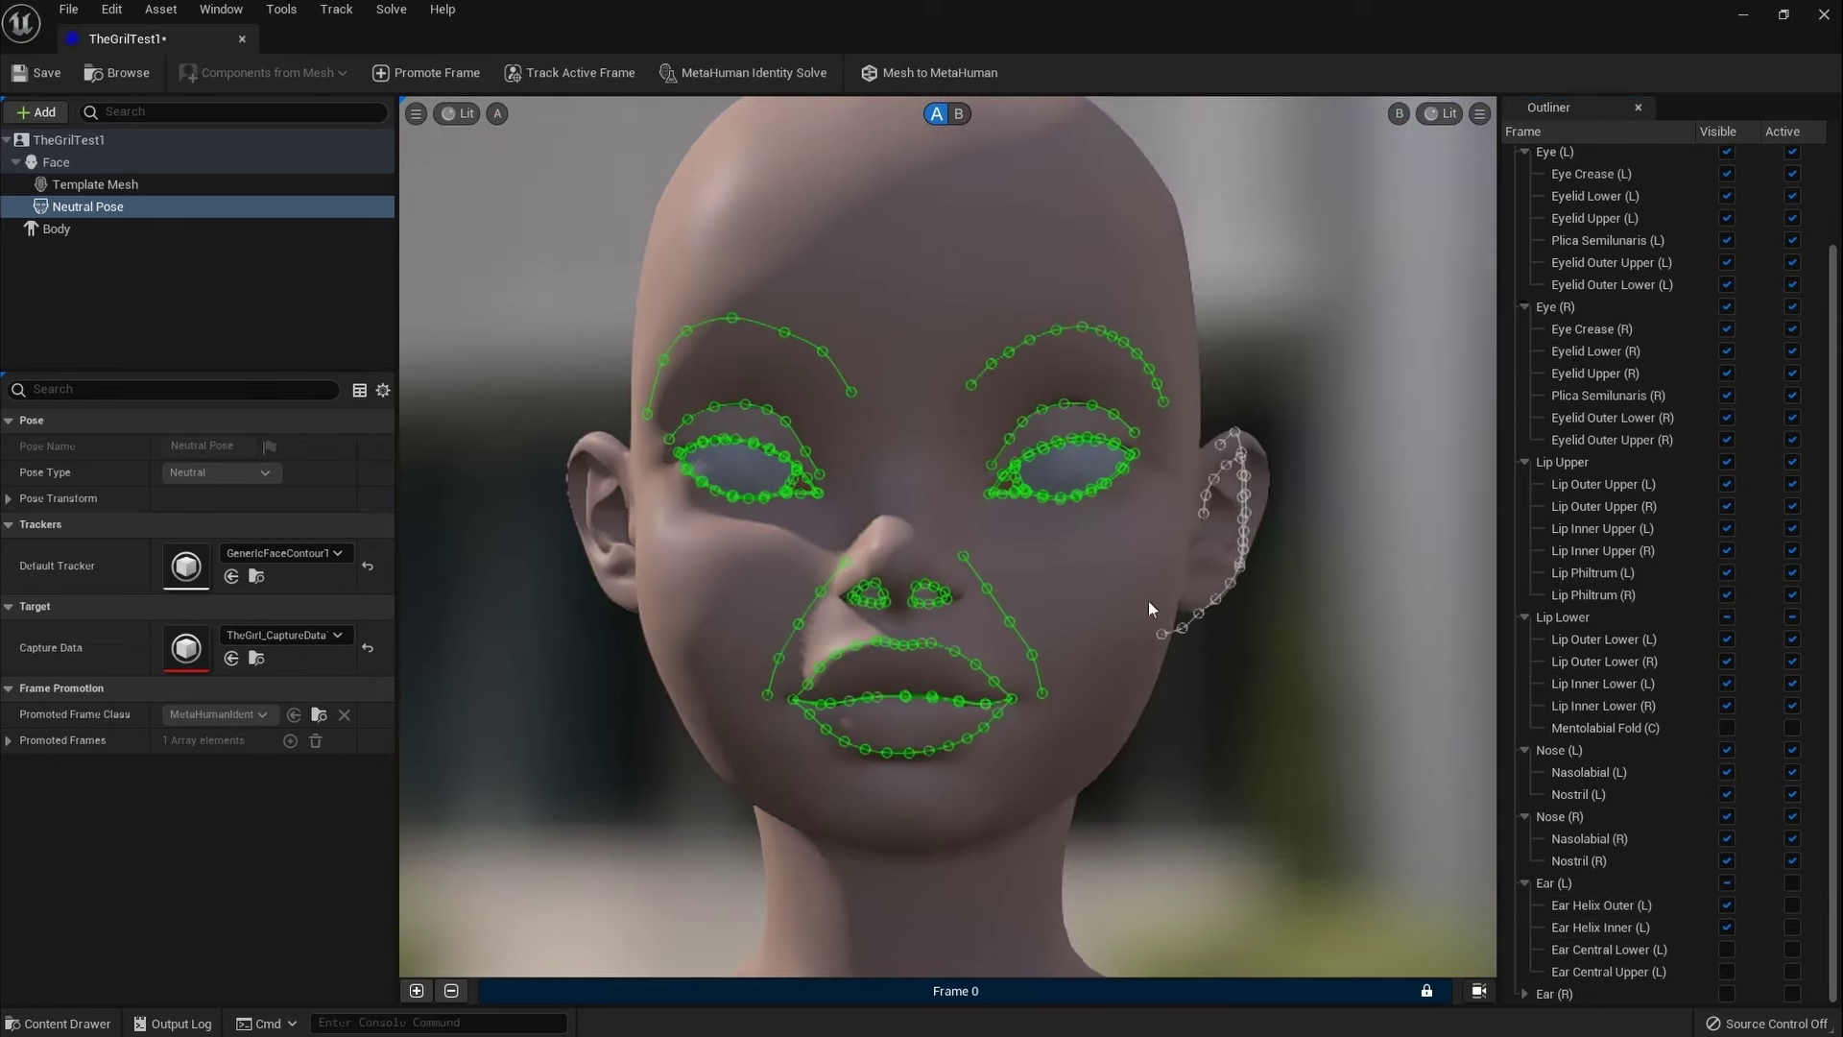
scroll(1167, 609, up, 5)
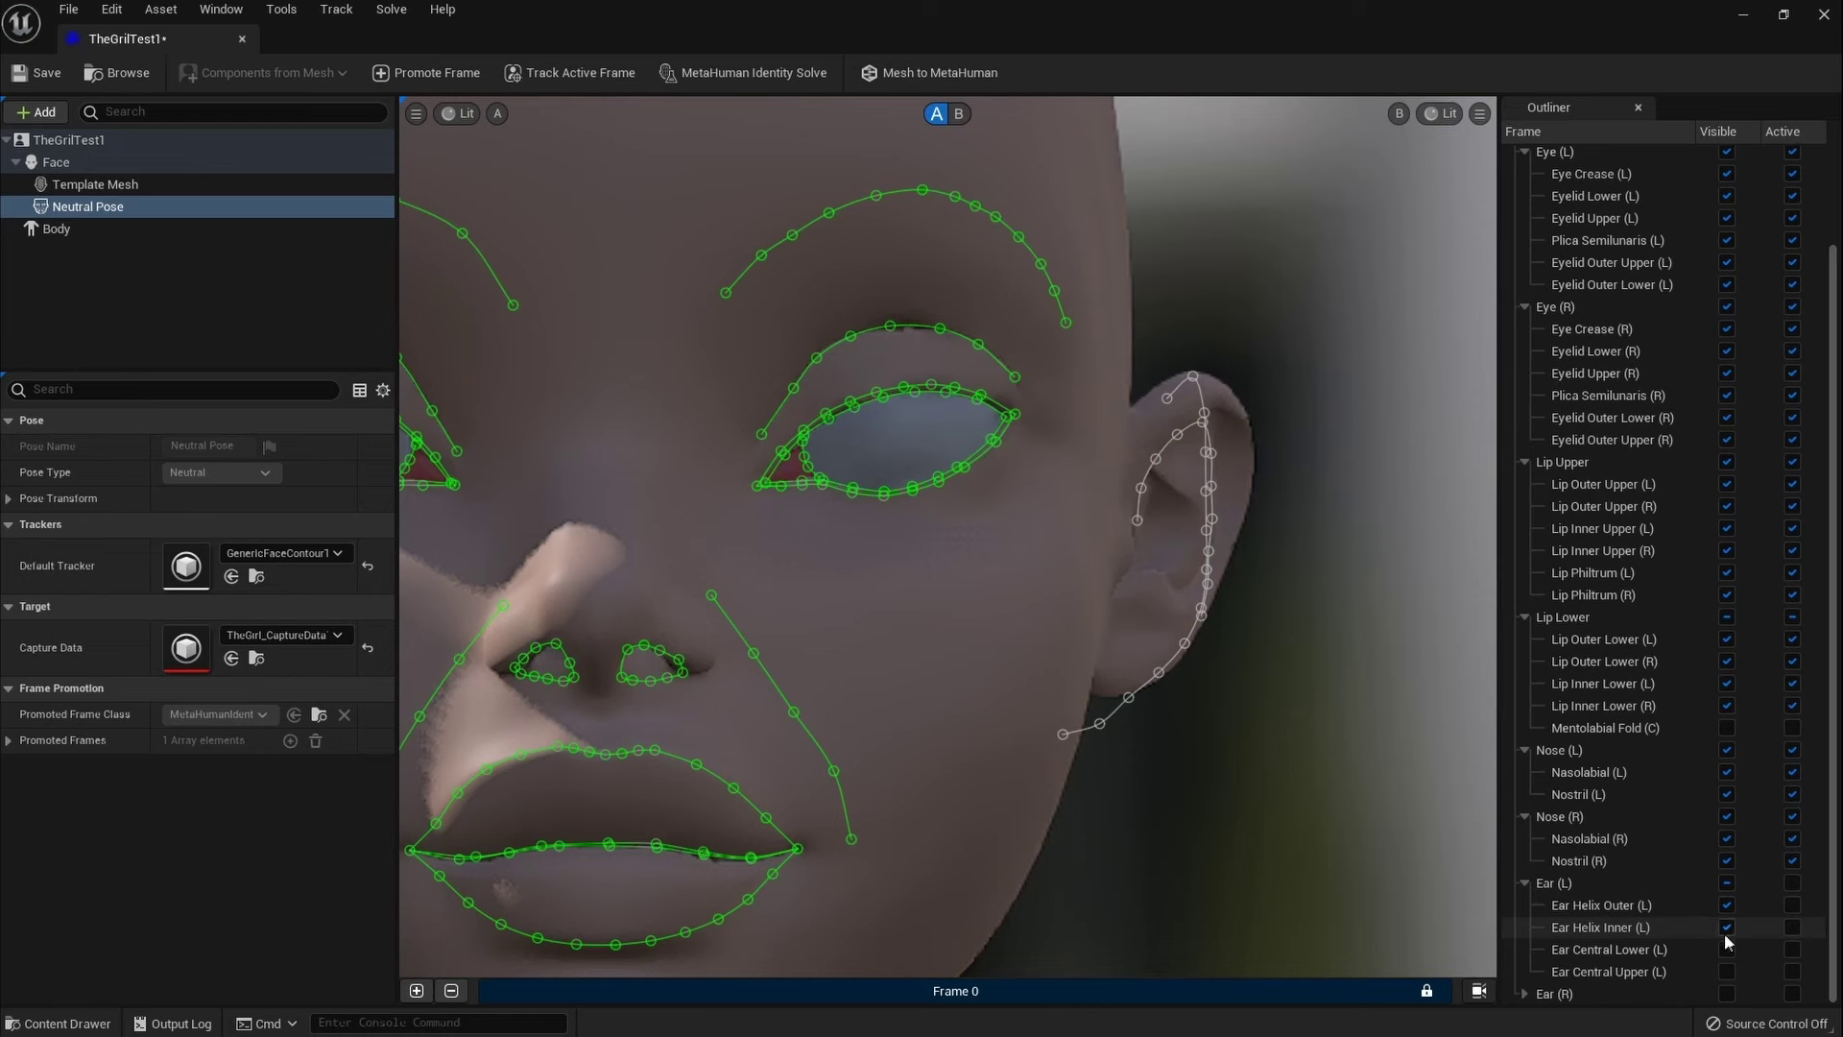
click(1728, 927)
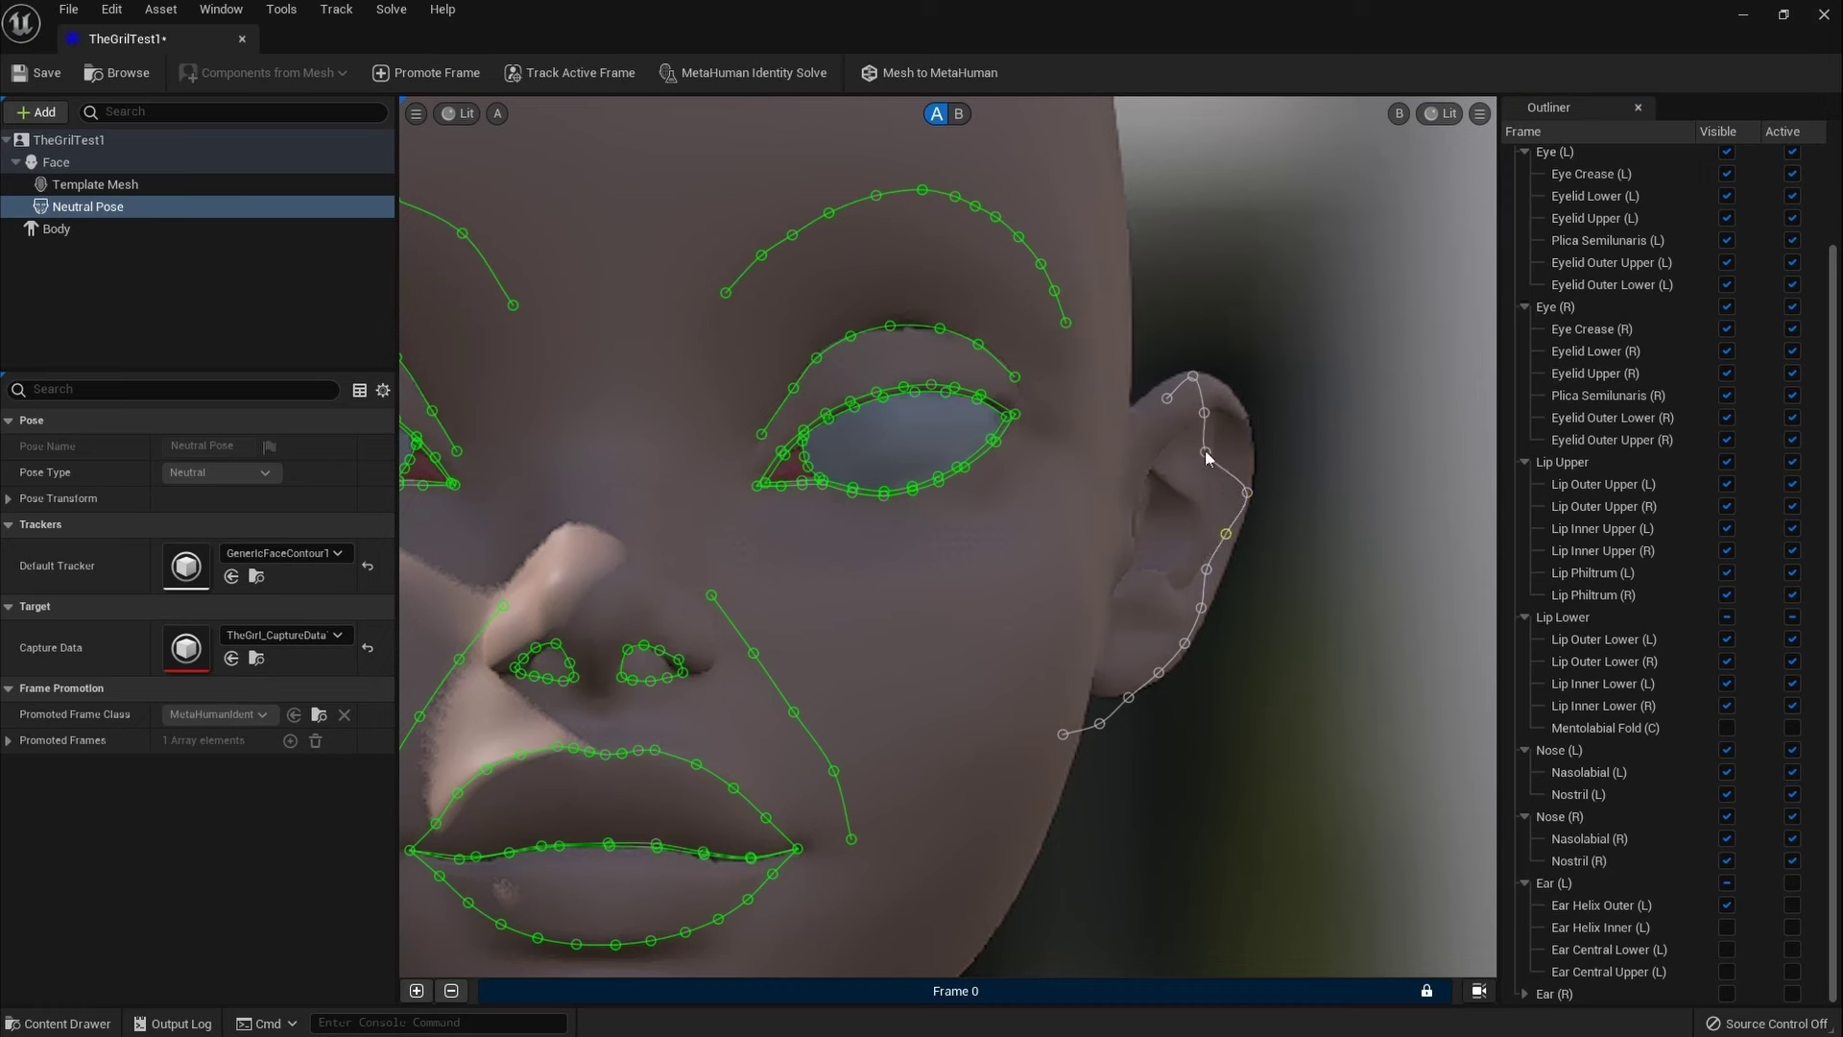
Step: Fit the Ear Helix Outer (L) markers along the ear's outer rim from the top attachment to the lobe and activate the curve
drag(1206, 450, 1239, 445)
click(1241, 486)
drag(1100, 725, 1108, 691)
drag(1205, 413, 1226, 393)
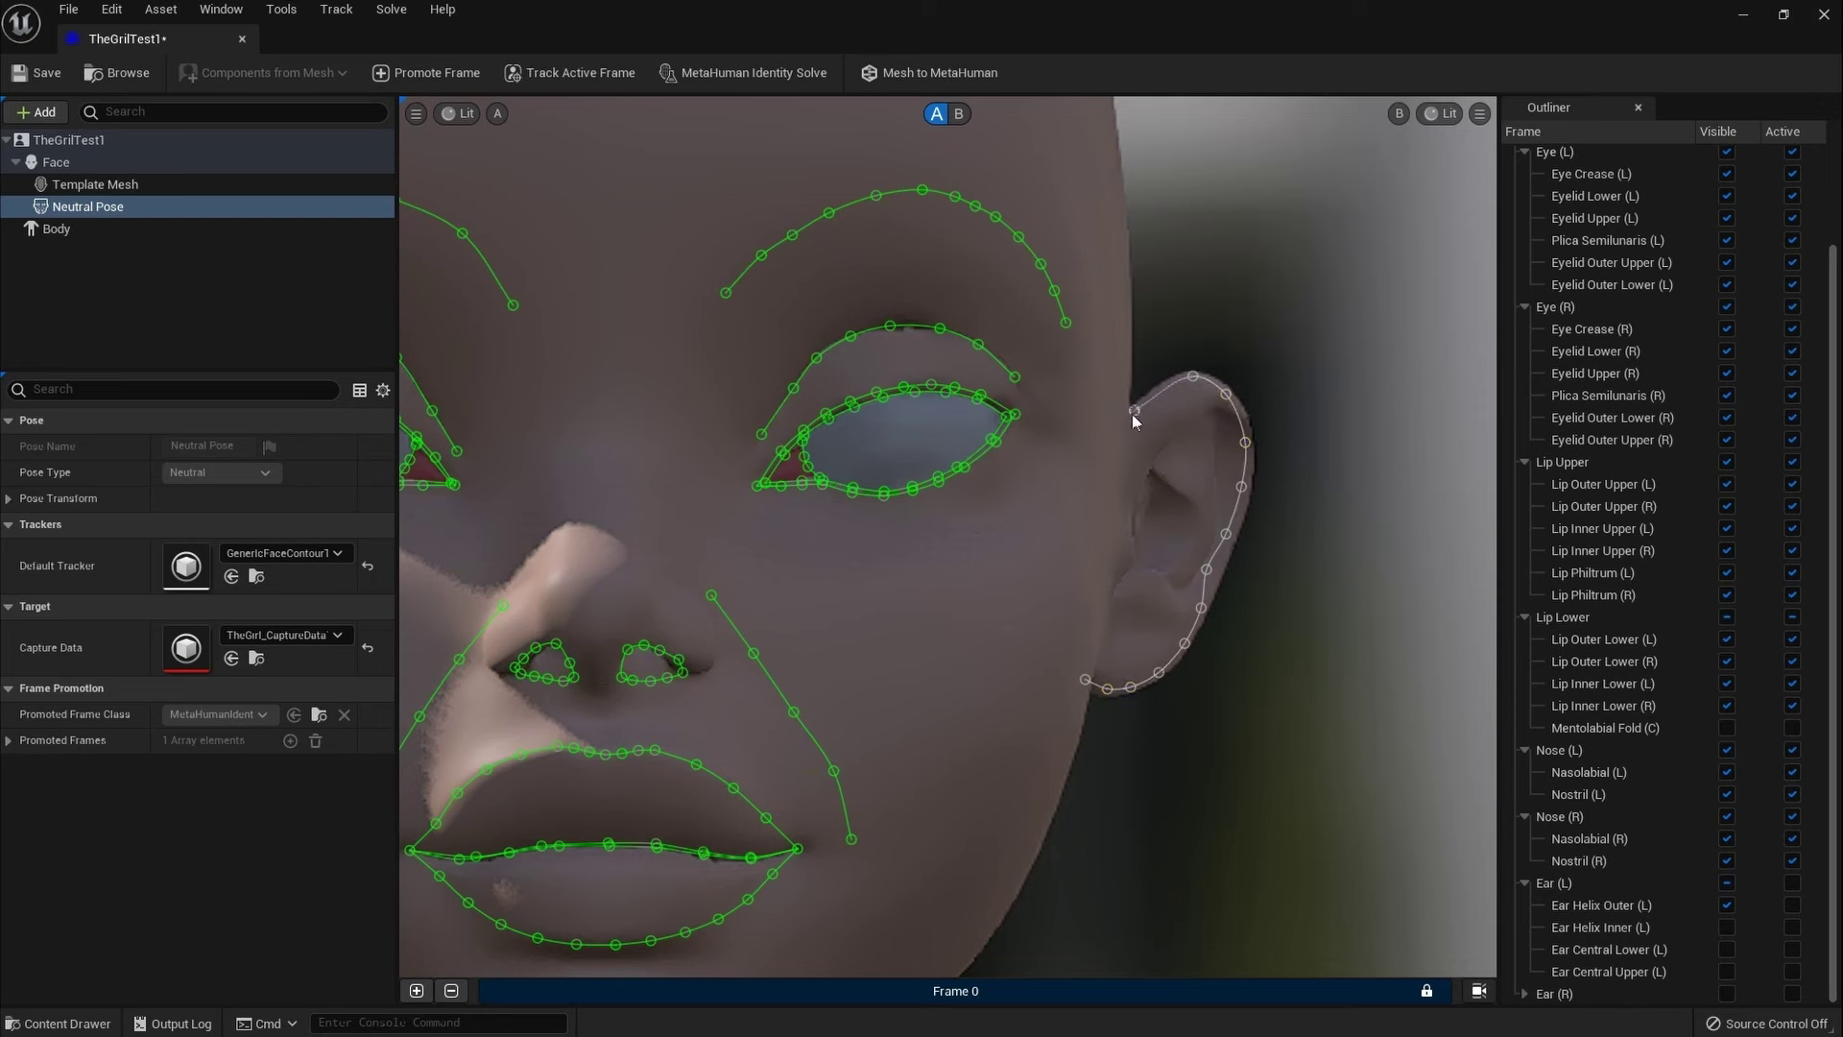
drag(1128, 420, 1140, 424)
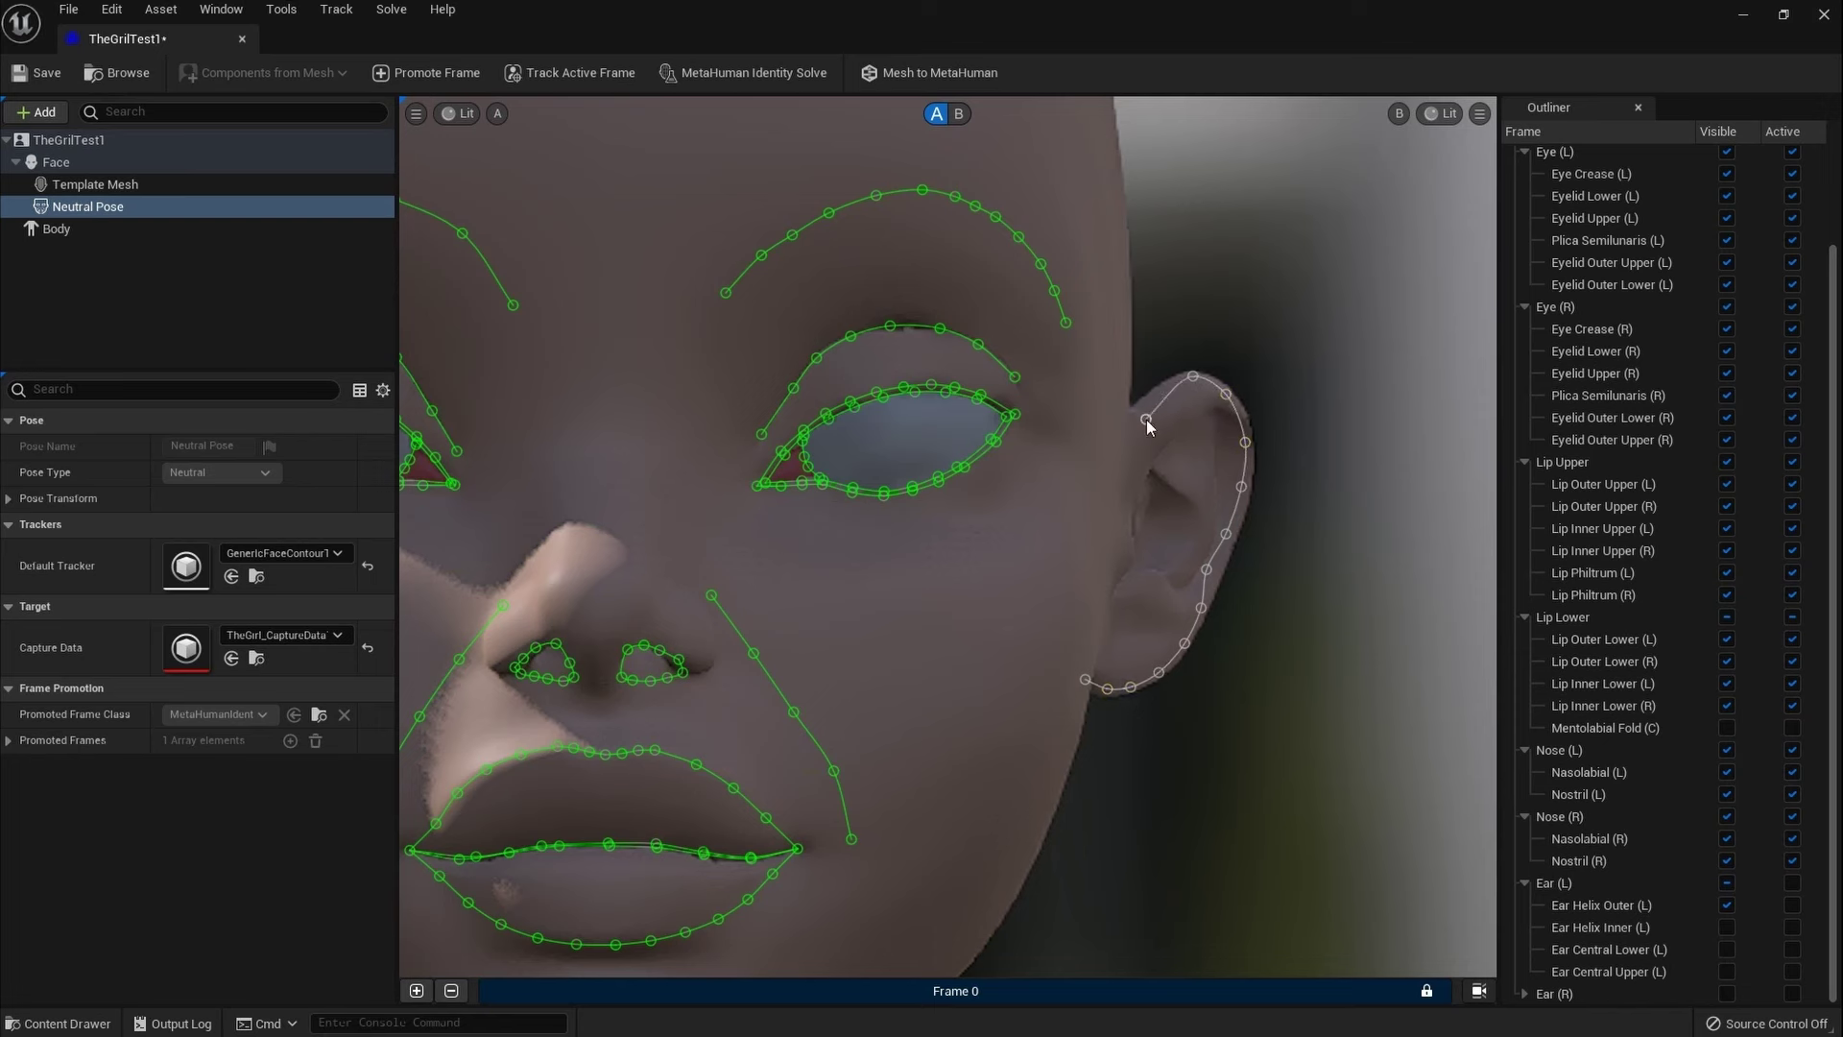
click(1194, 378)
drag(1207, 571, 1213, 567)
click(1228, 535)
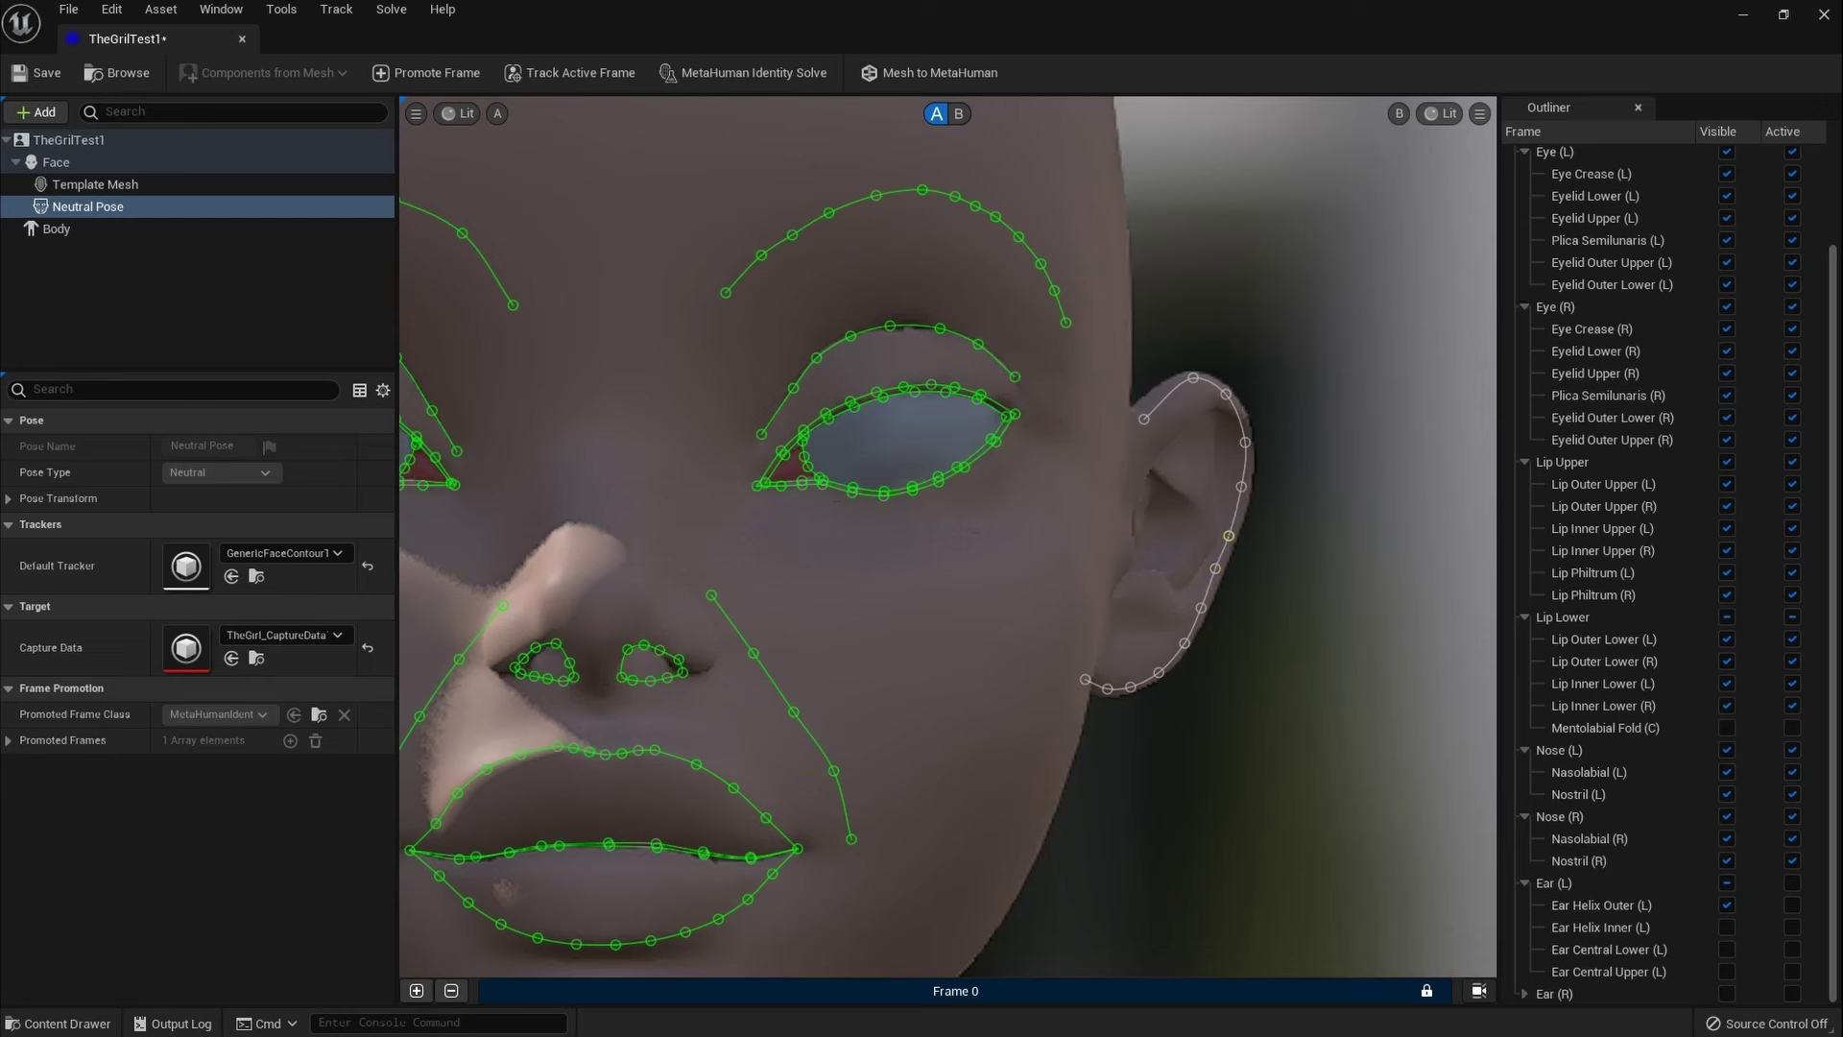
click(1792, 905)
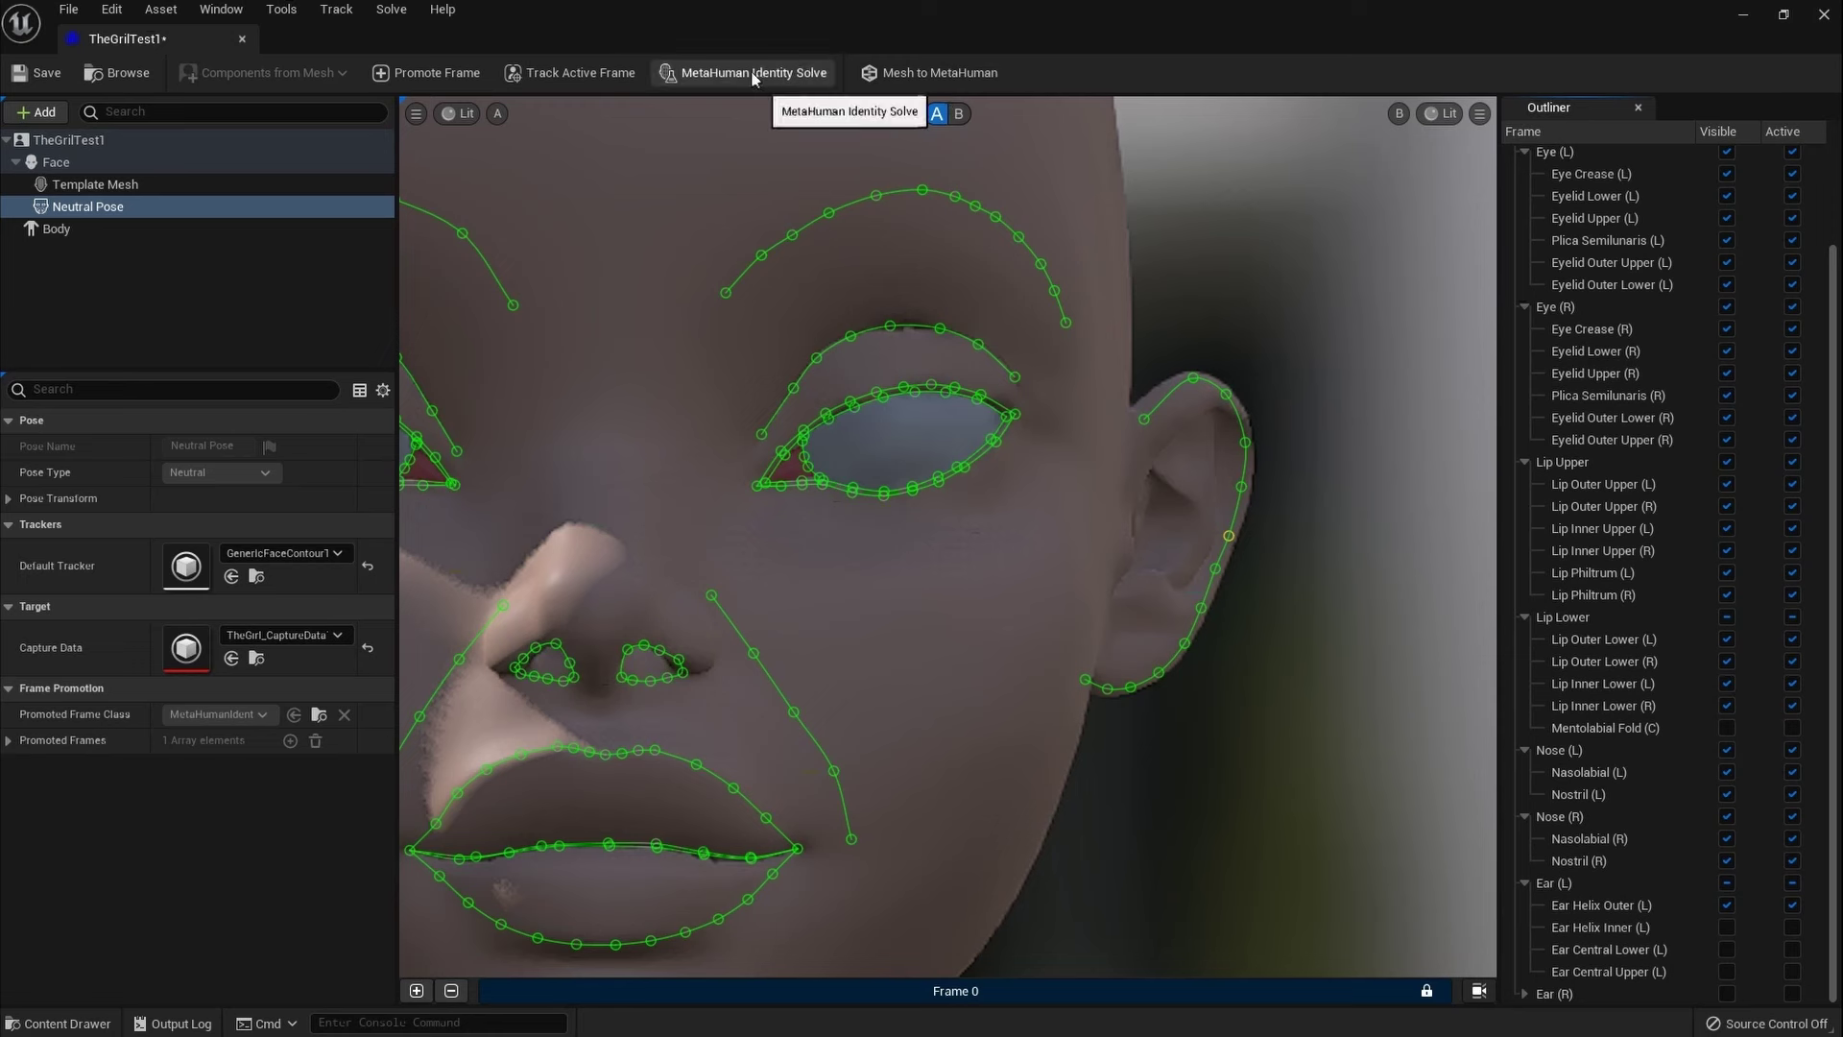
Step: Re-solve the MetaHuman Identity with the left ear curve and show the solved mesh in view B
click(802, 76)
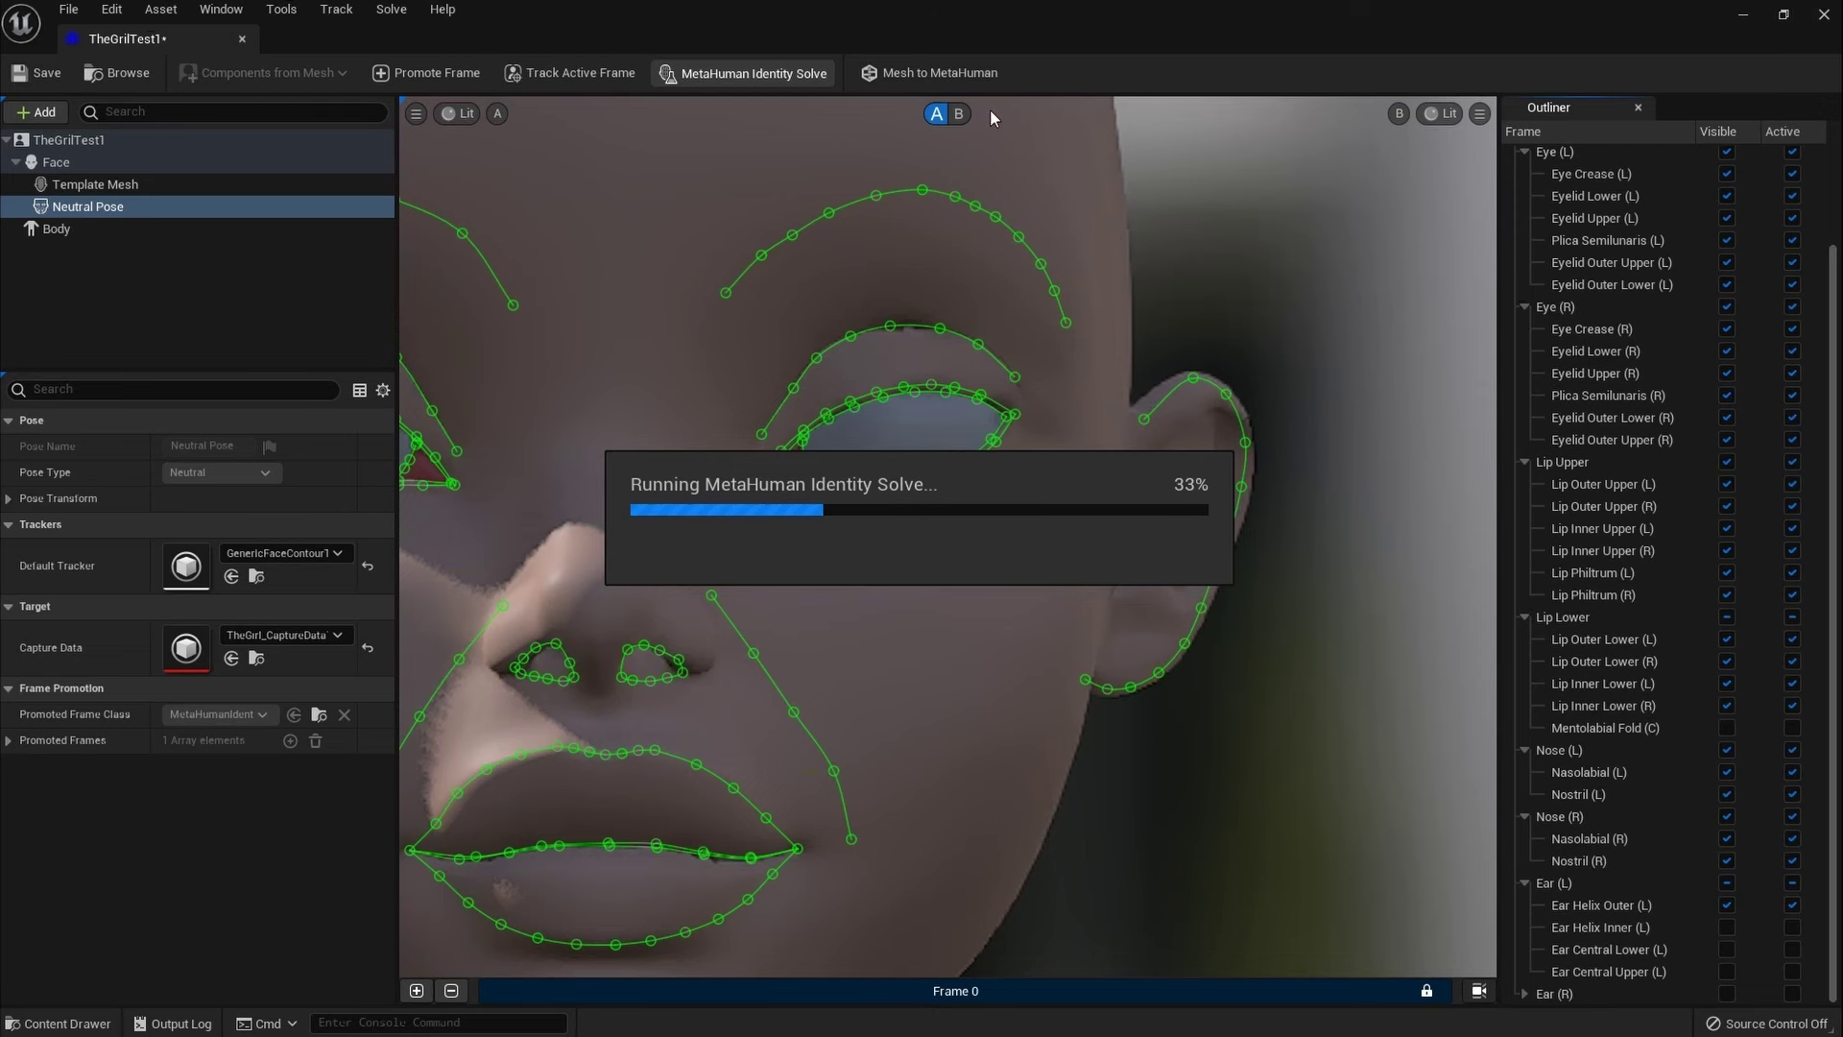
click(959, 115)
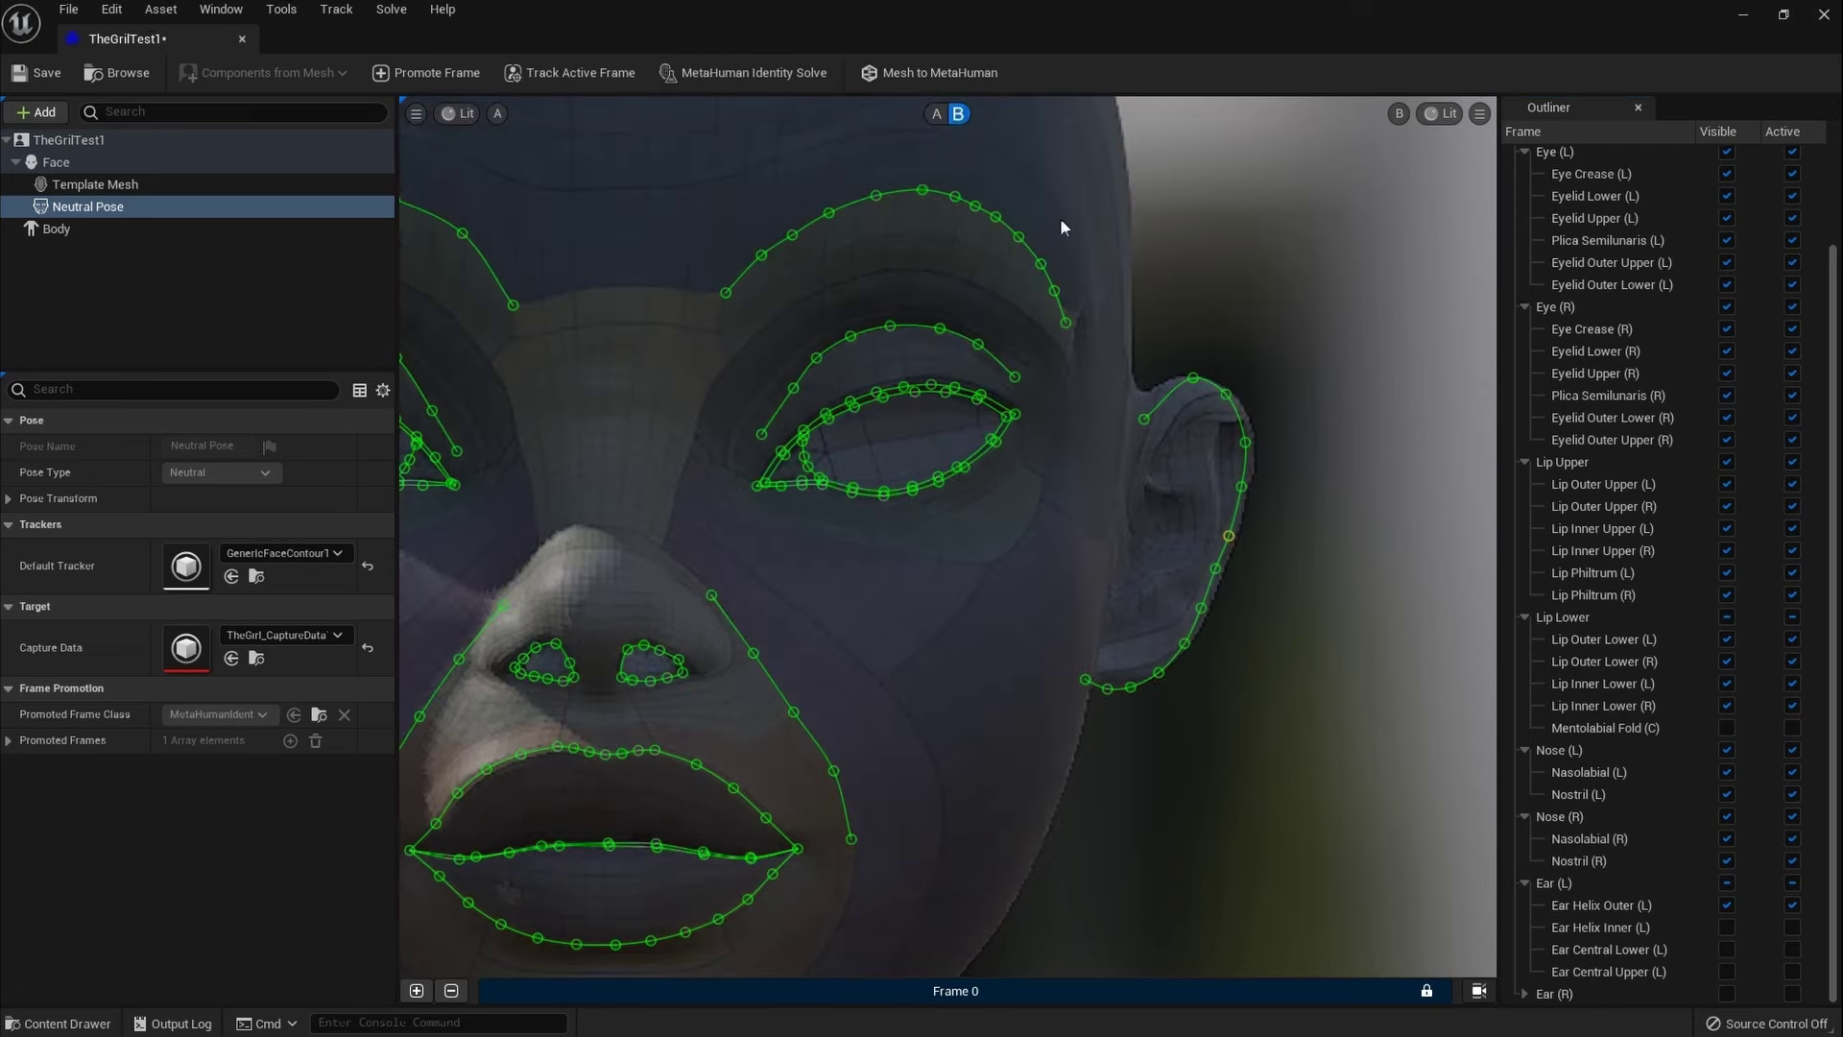
Step: Return to view A and show the Ear Helix Inner (L) curve over the left ear
key(f)
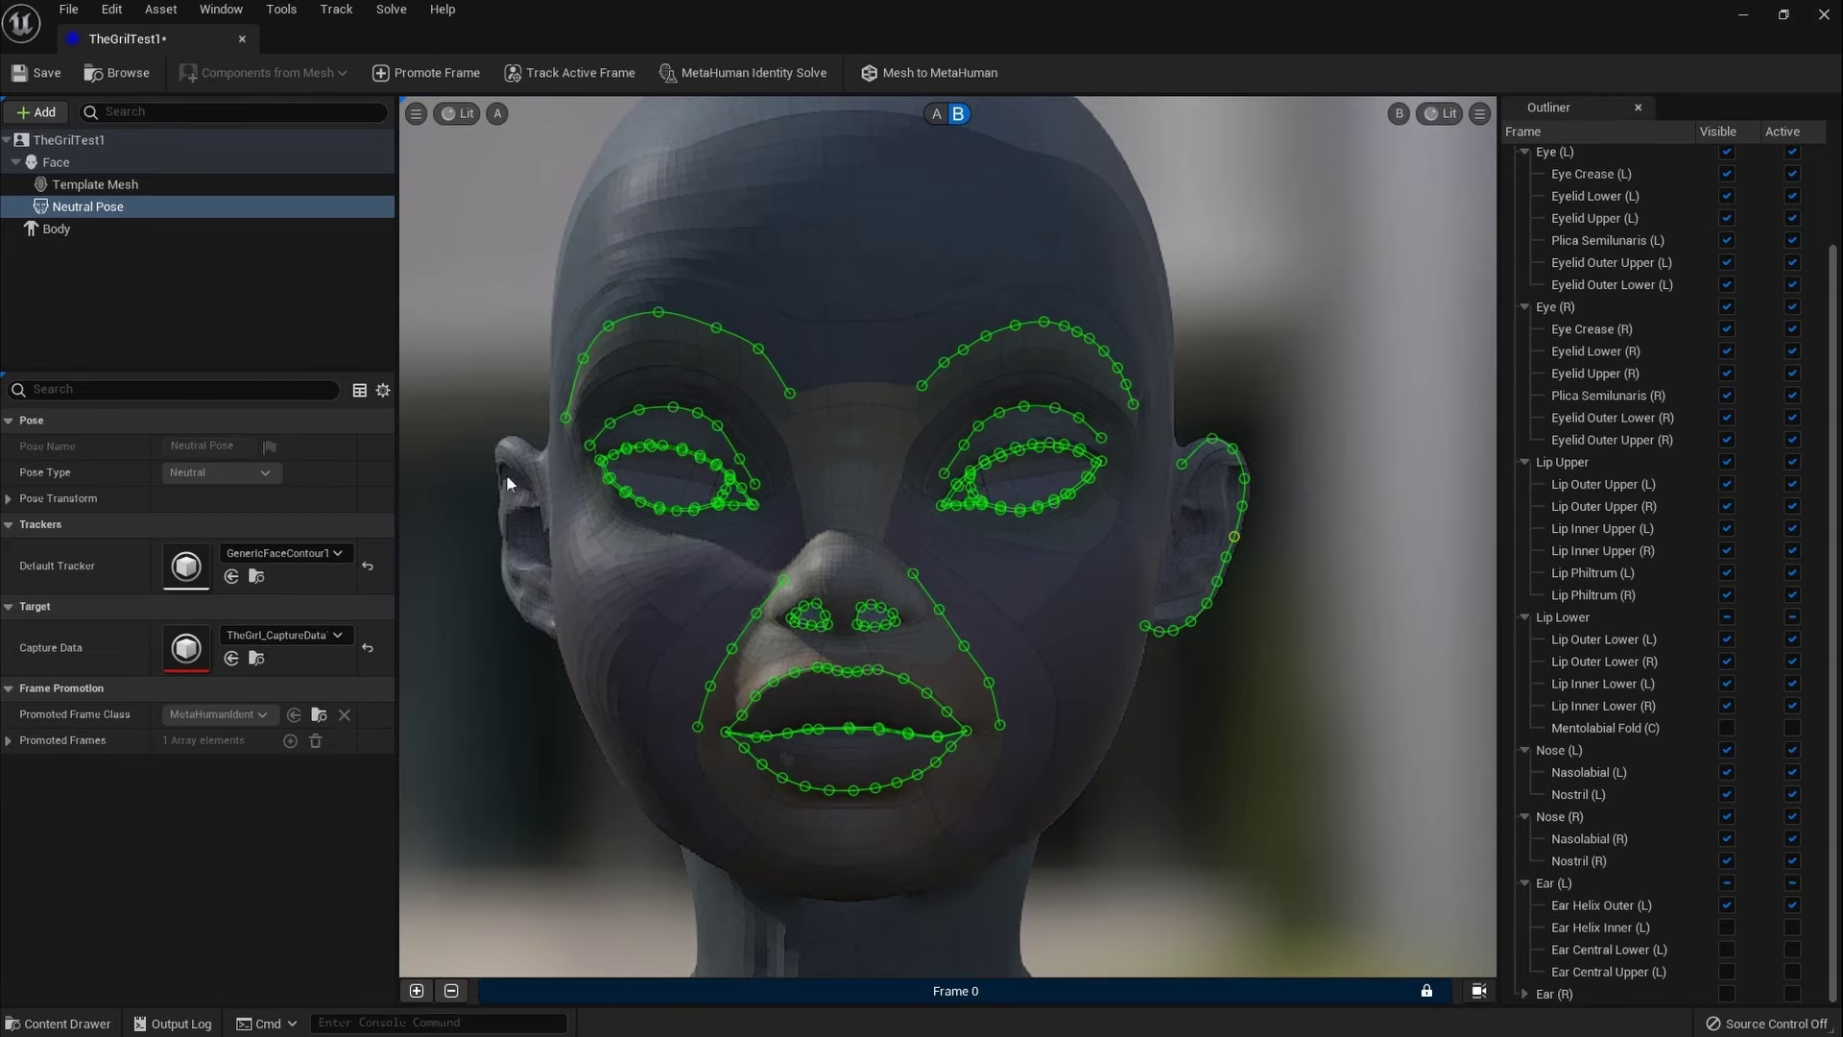
scroll(1215, 491, up, 3)
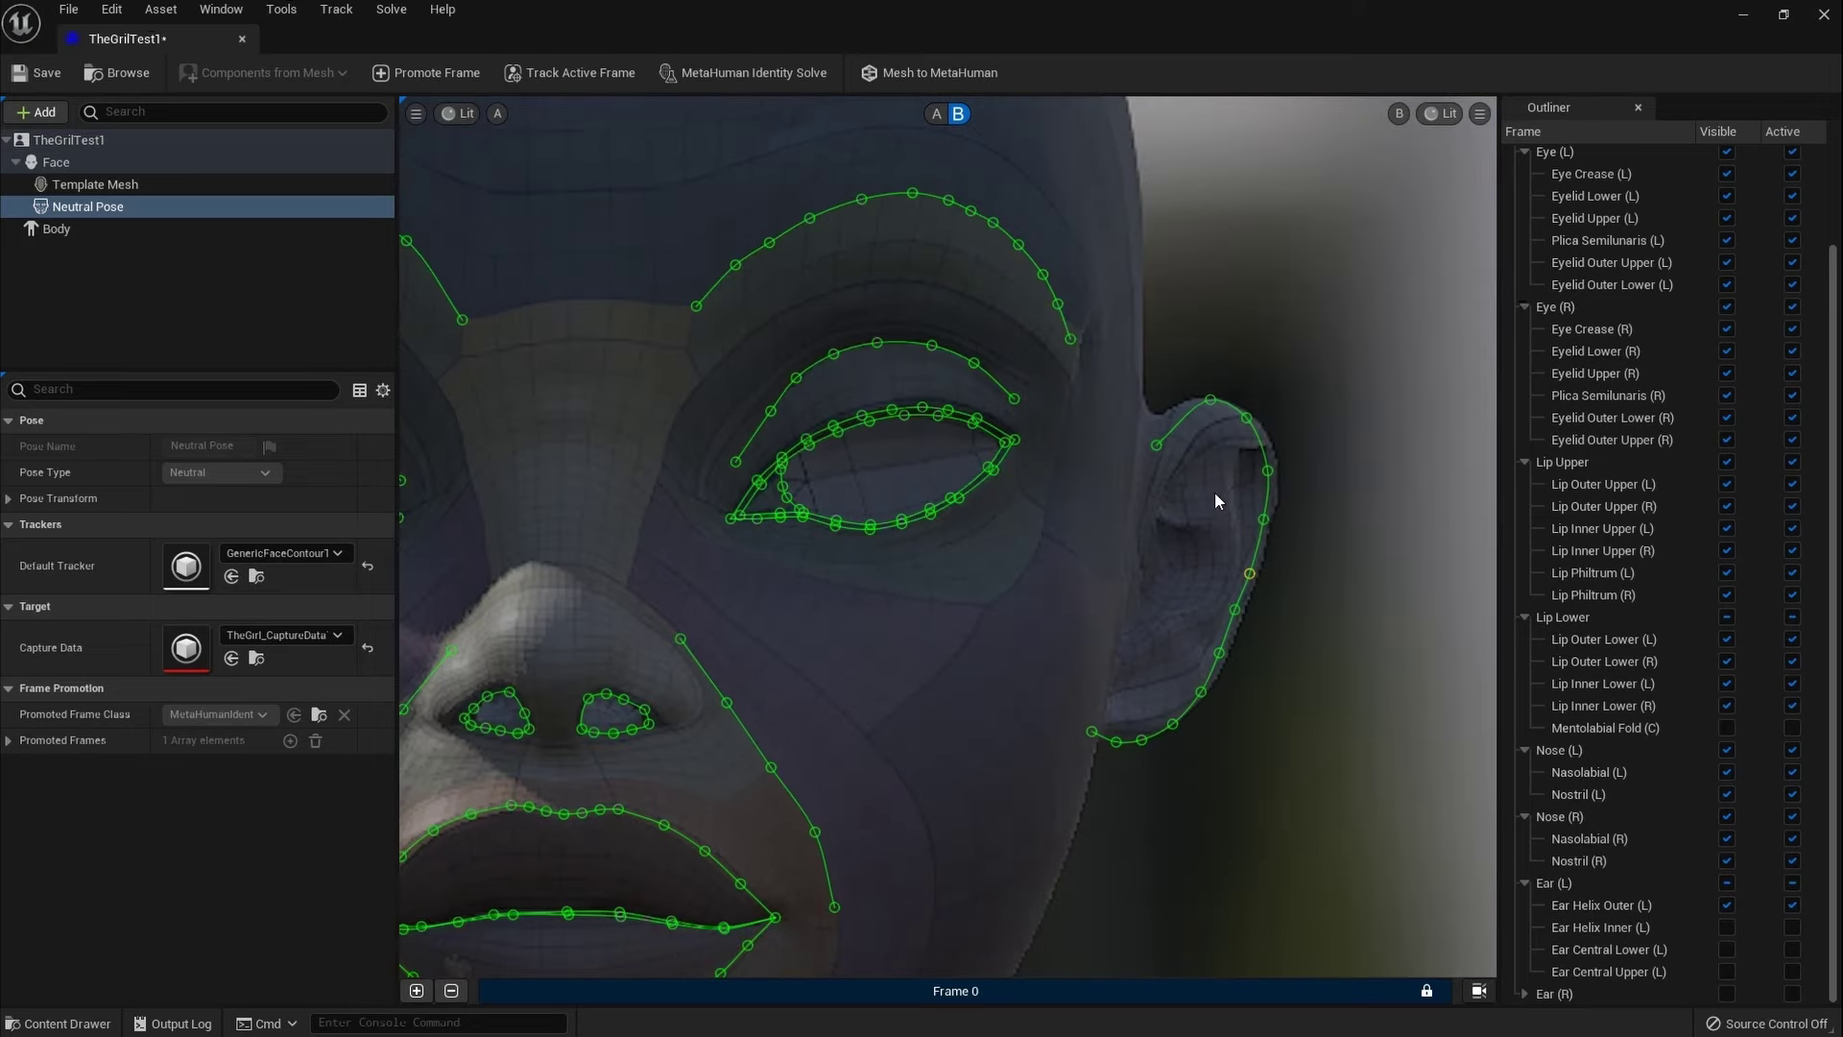
scroll(1250, 479, down, 3)
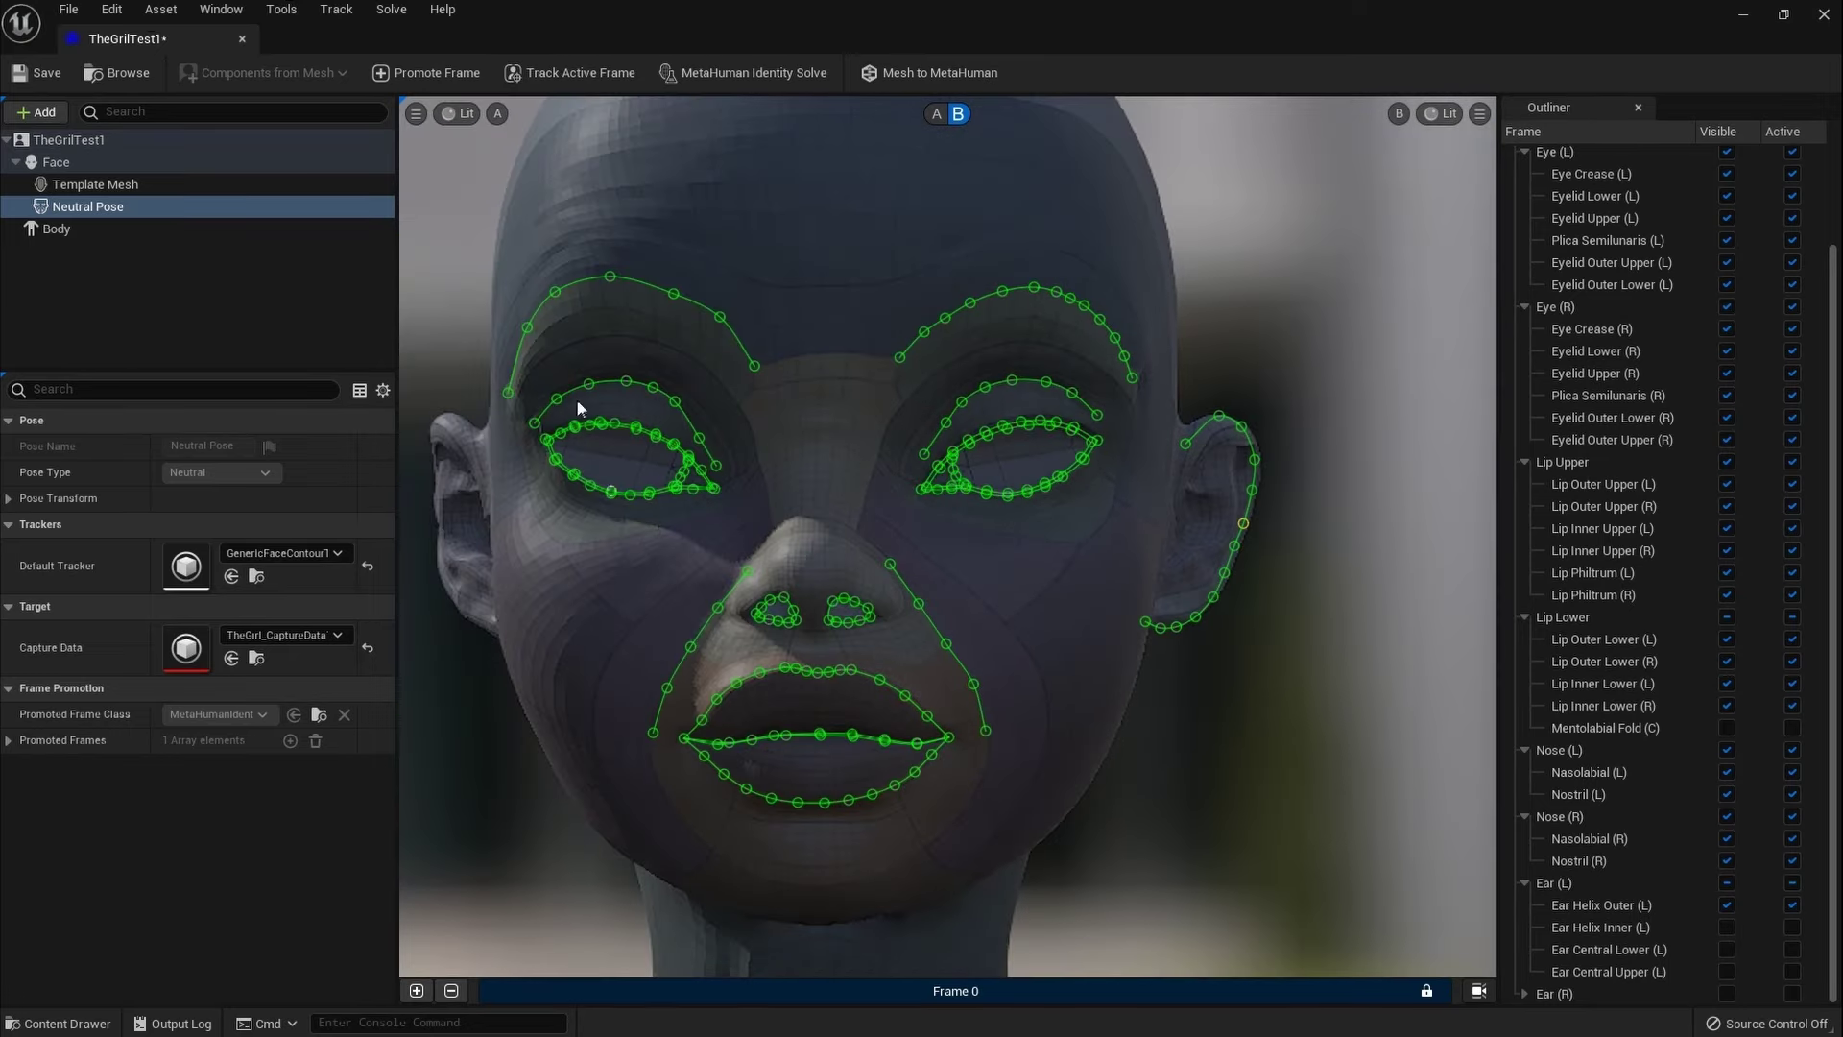
click(943, 112)
scroll(1320, 453, up, 3)
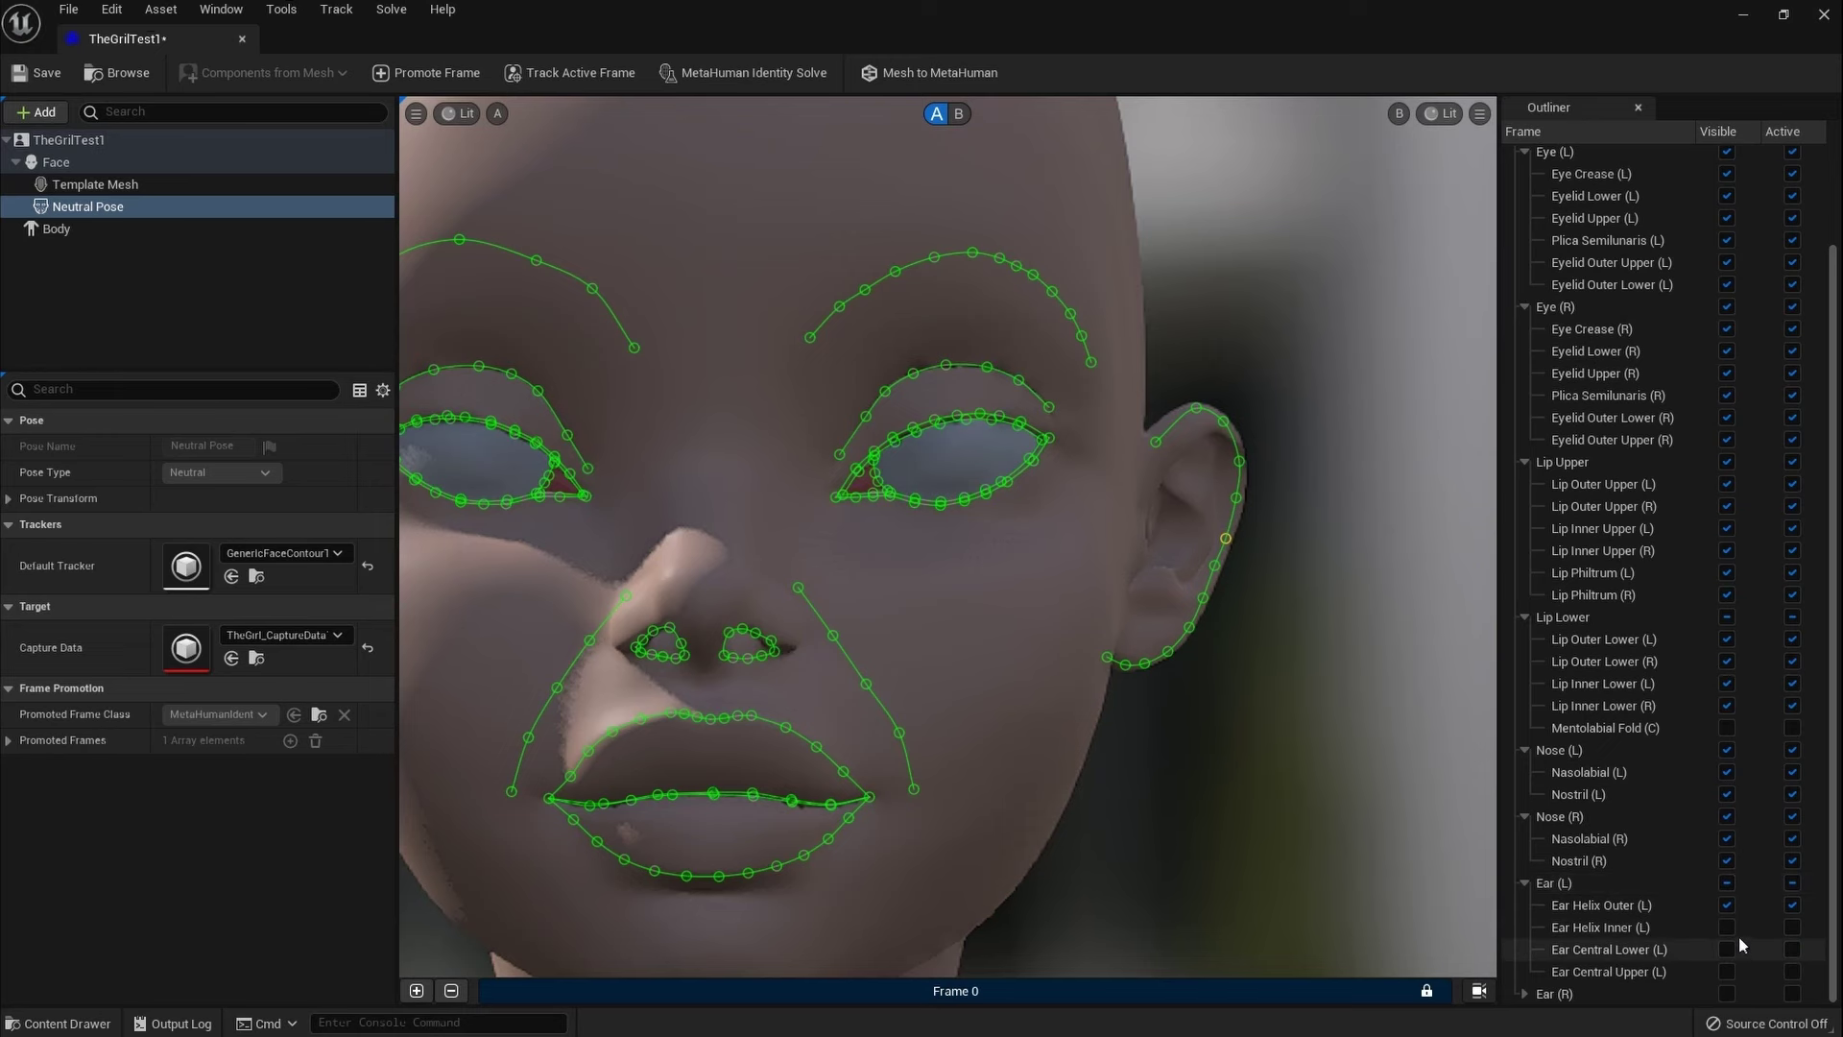
click(1728, 928)
scroll(1195, 522, up, 3)
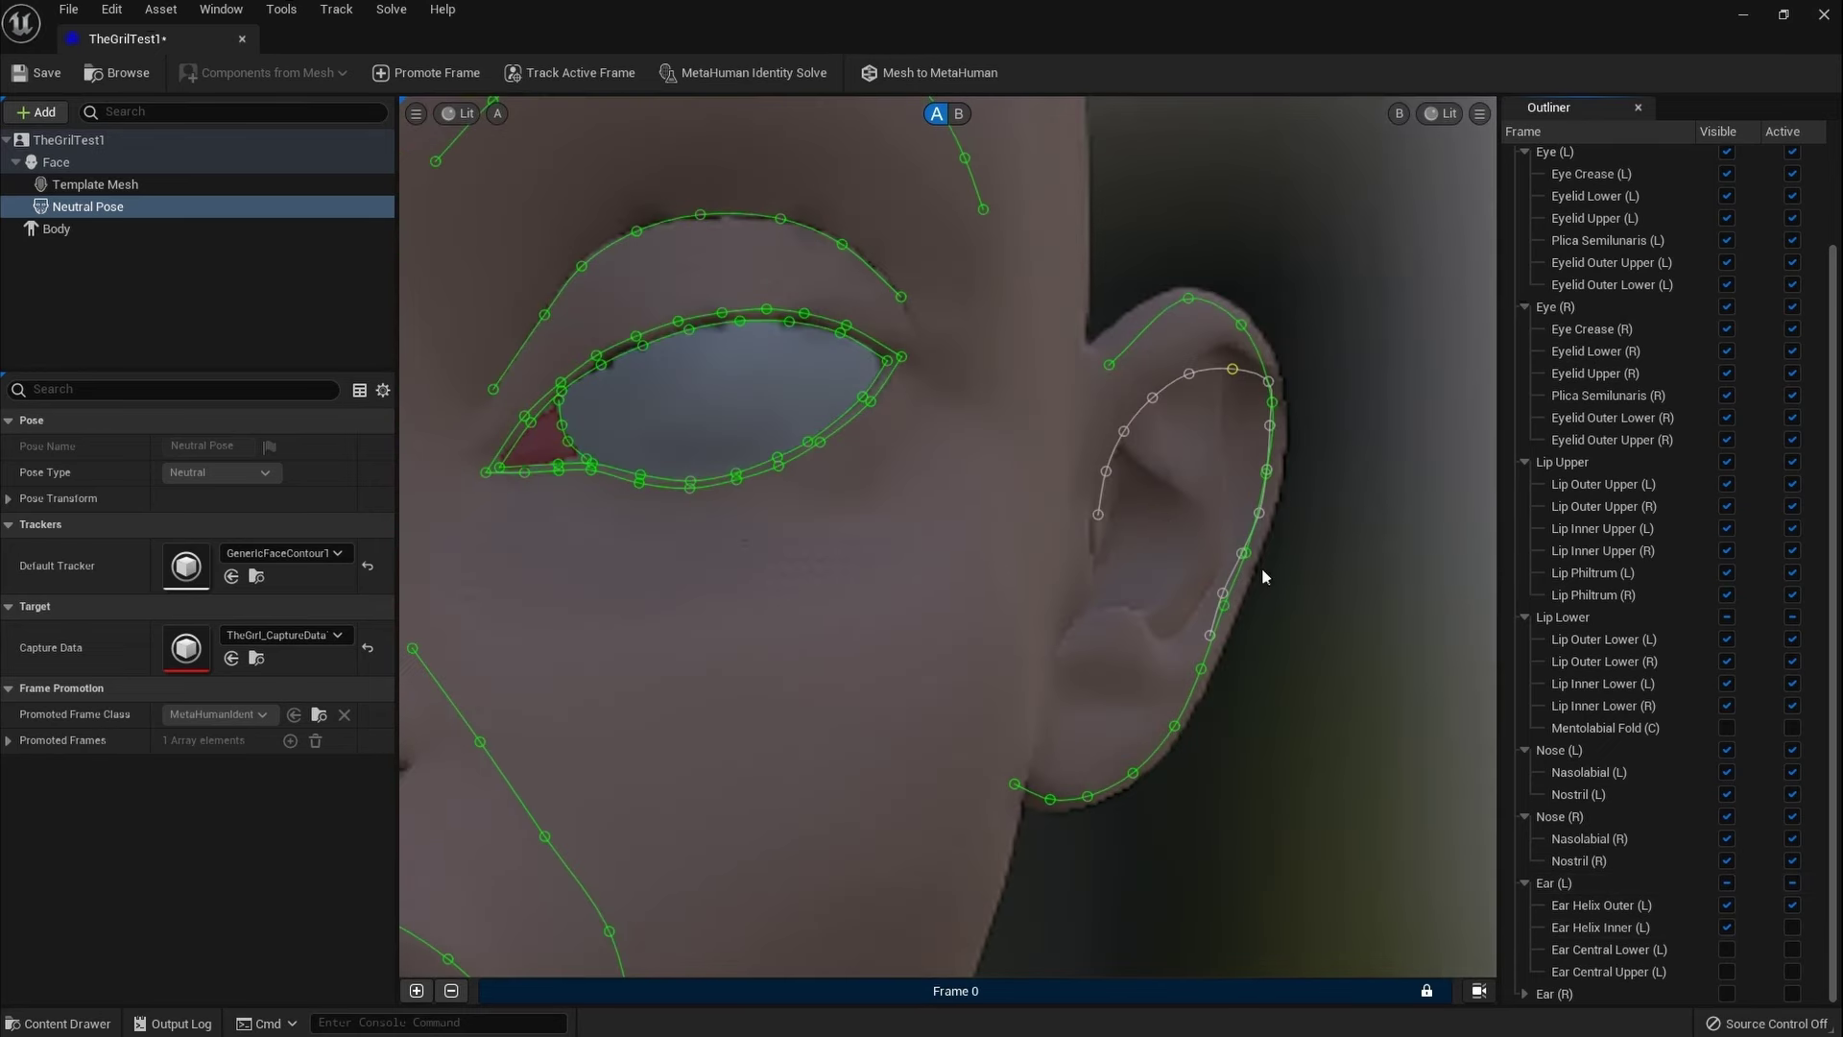
Step: Fit the Ear Helix Inner (L) markers along the inner edge of the left ear's rim and activate the curve
drag(1209, 636, 1129, 722)
drag(1221, 594, 1220, 489)
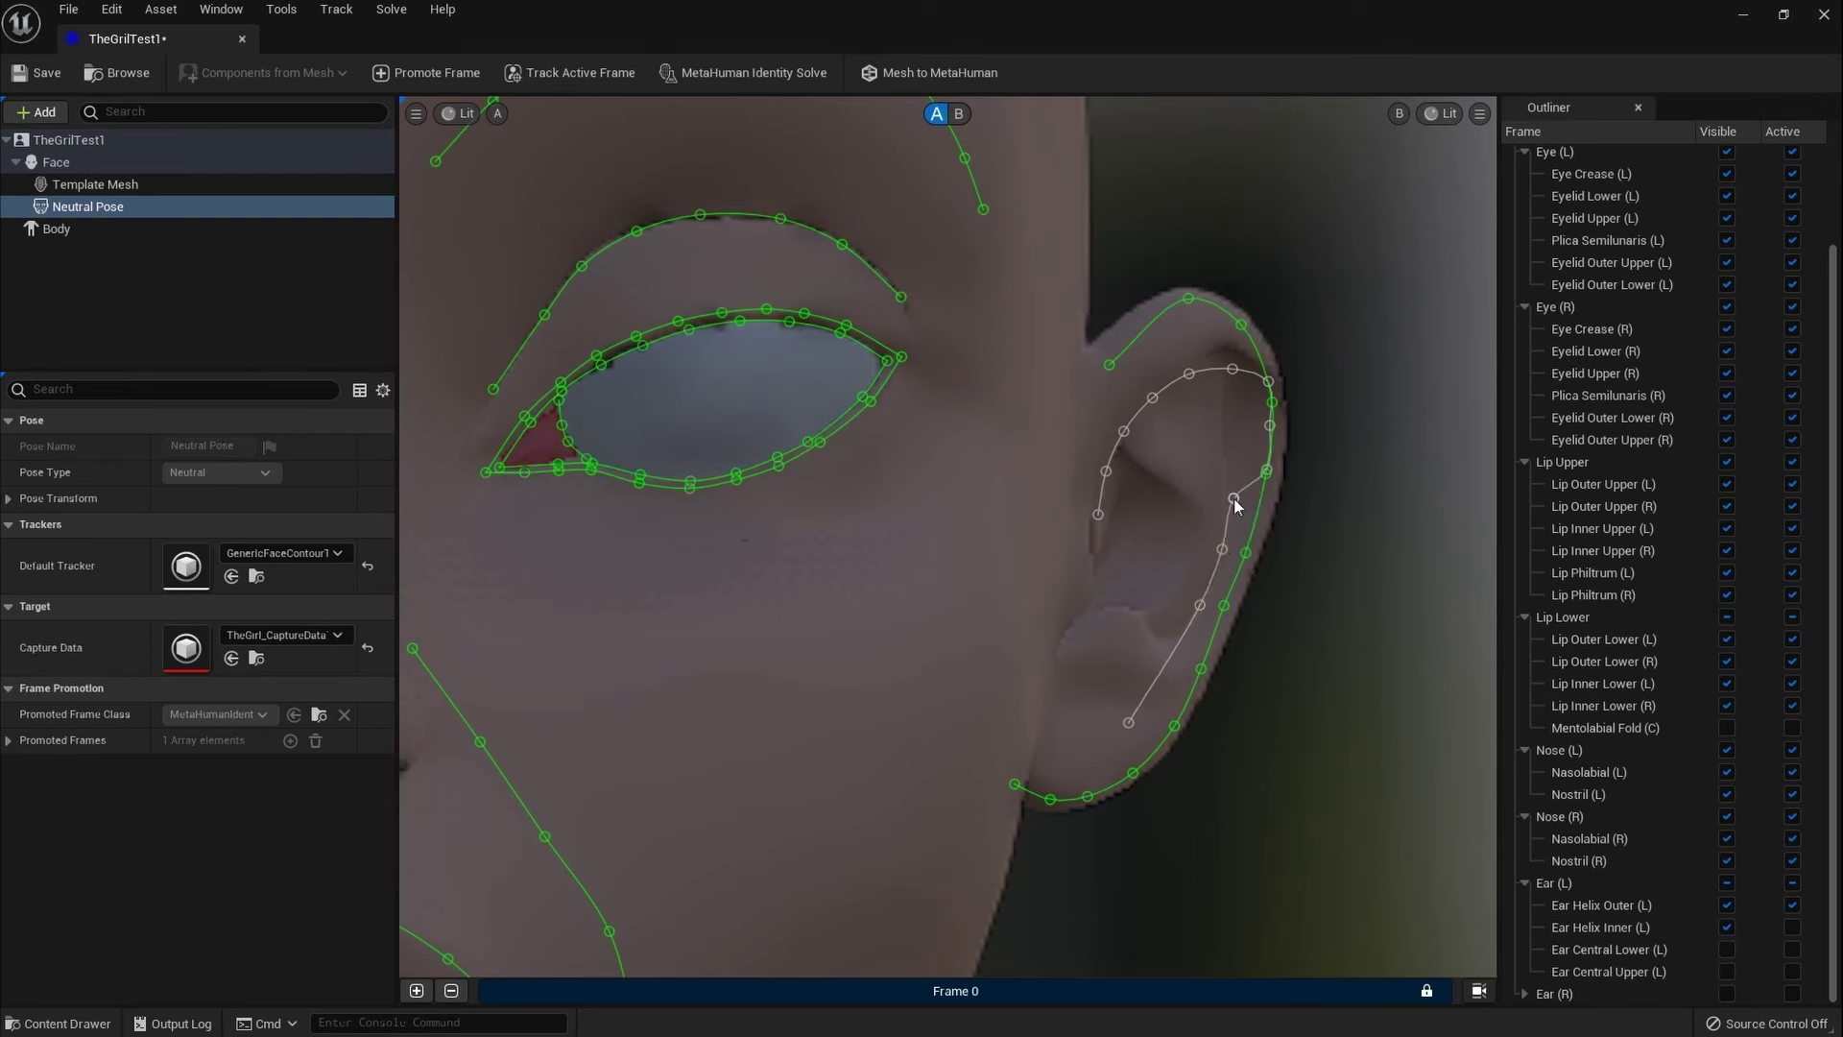
click(1235, 500)
drag(1270, 426, 1141, 385)
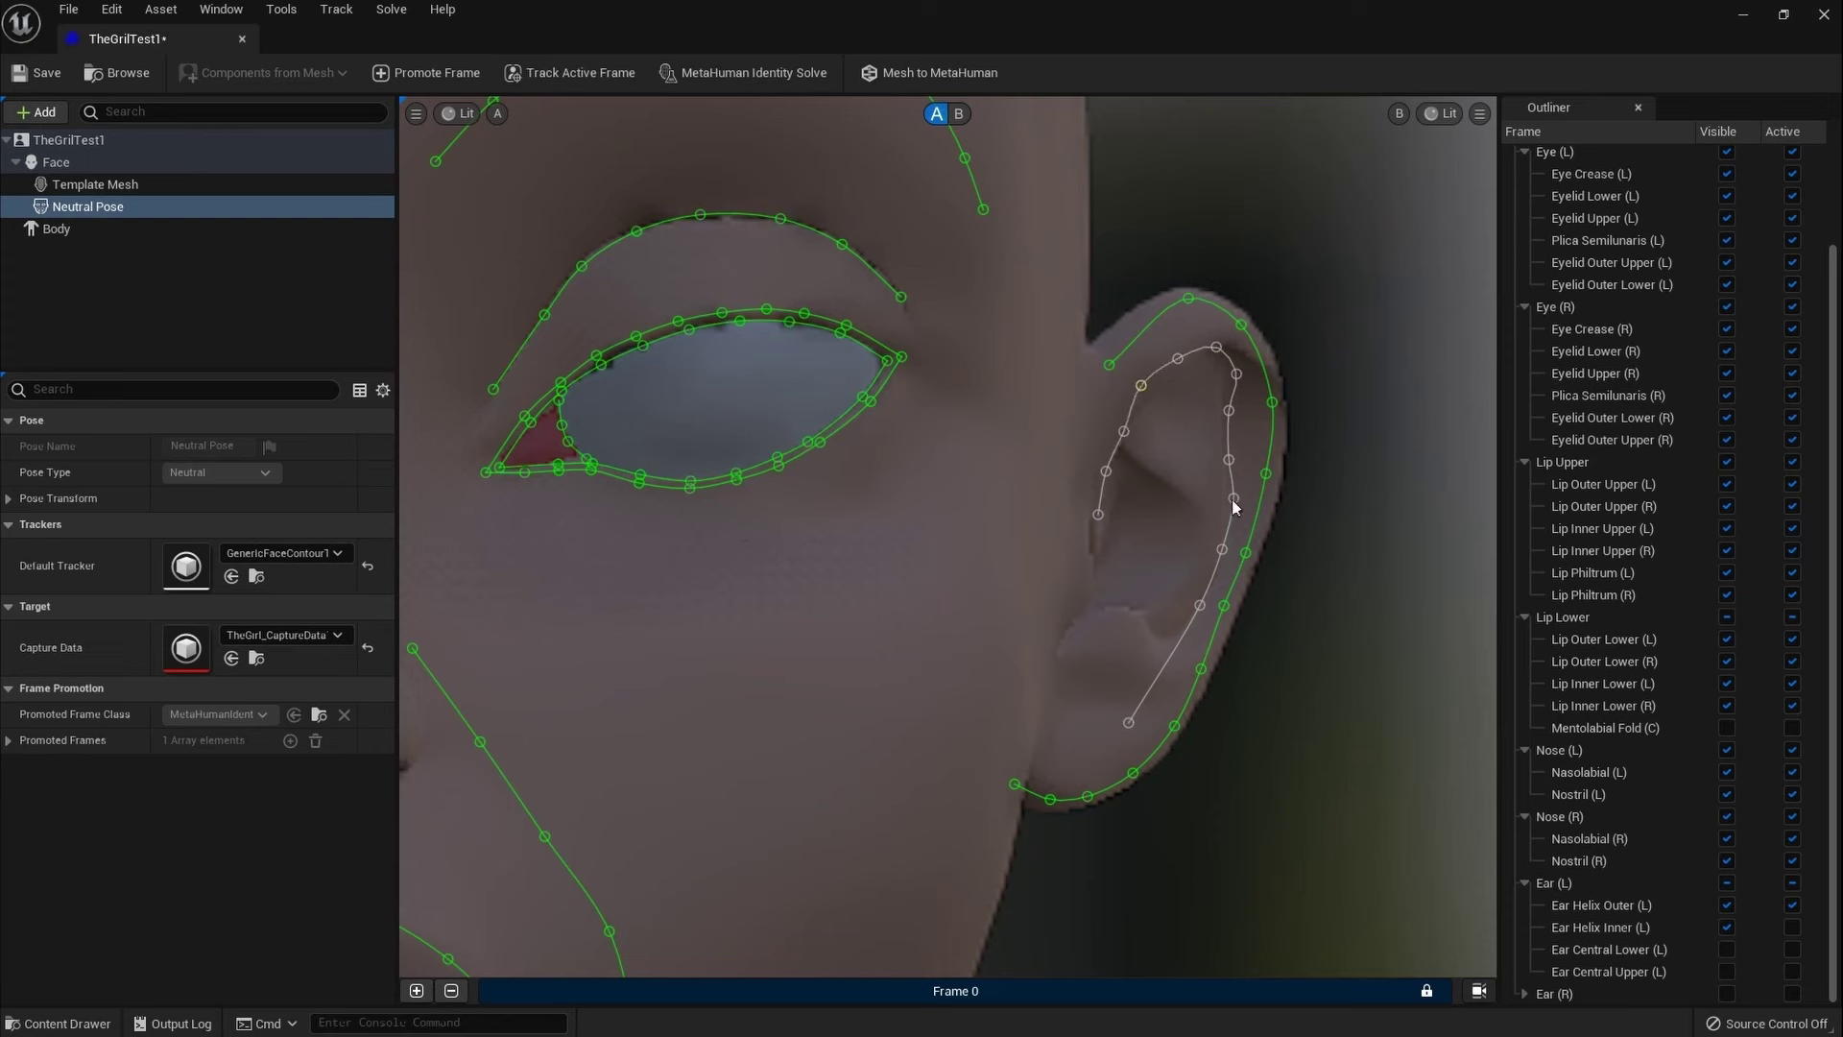
drag(1235, 501, 1225, 502)
drag(1128, 722, 1135, 662)
click(1165, 645)
drag(1126, 434, 1121, 428)
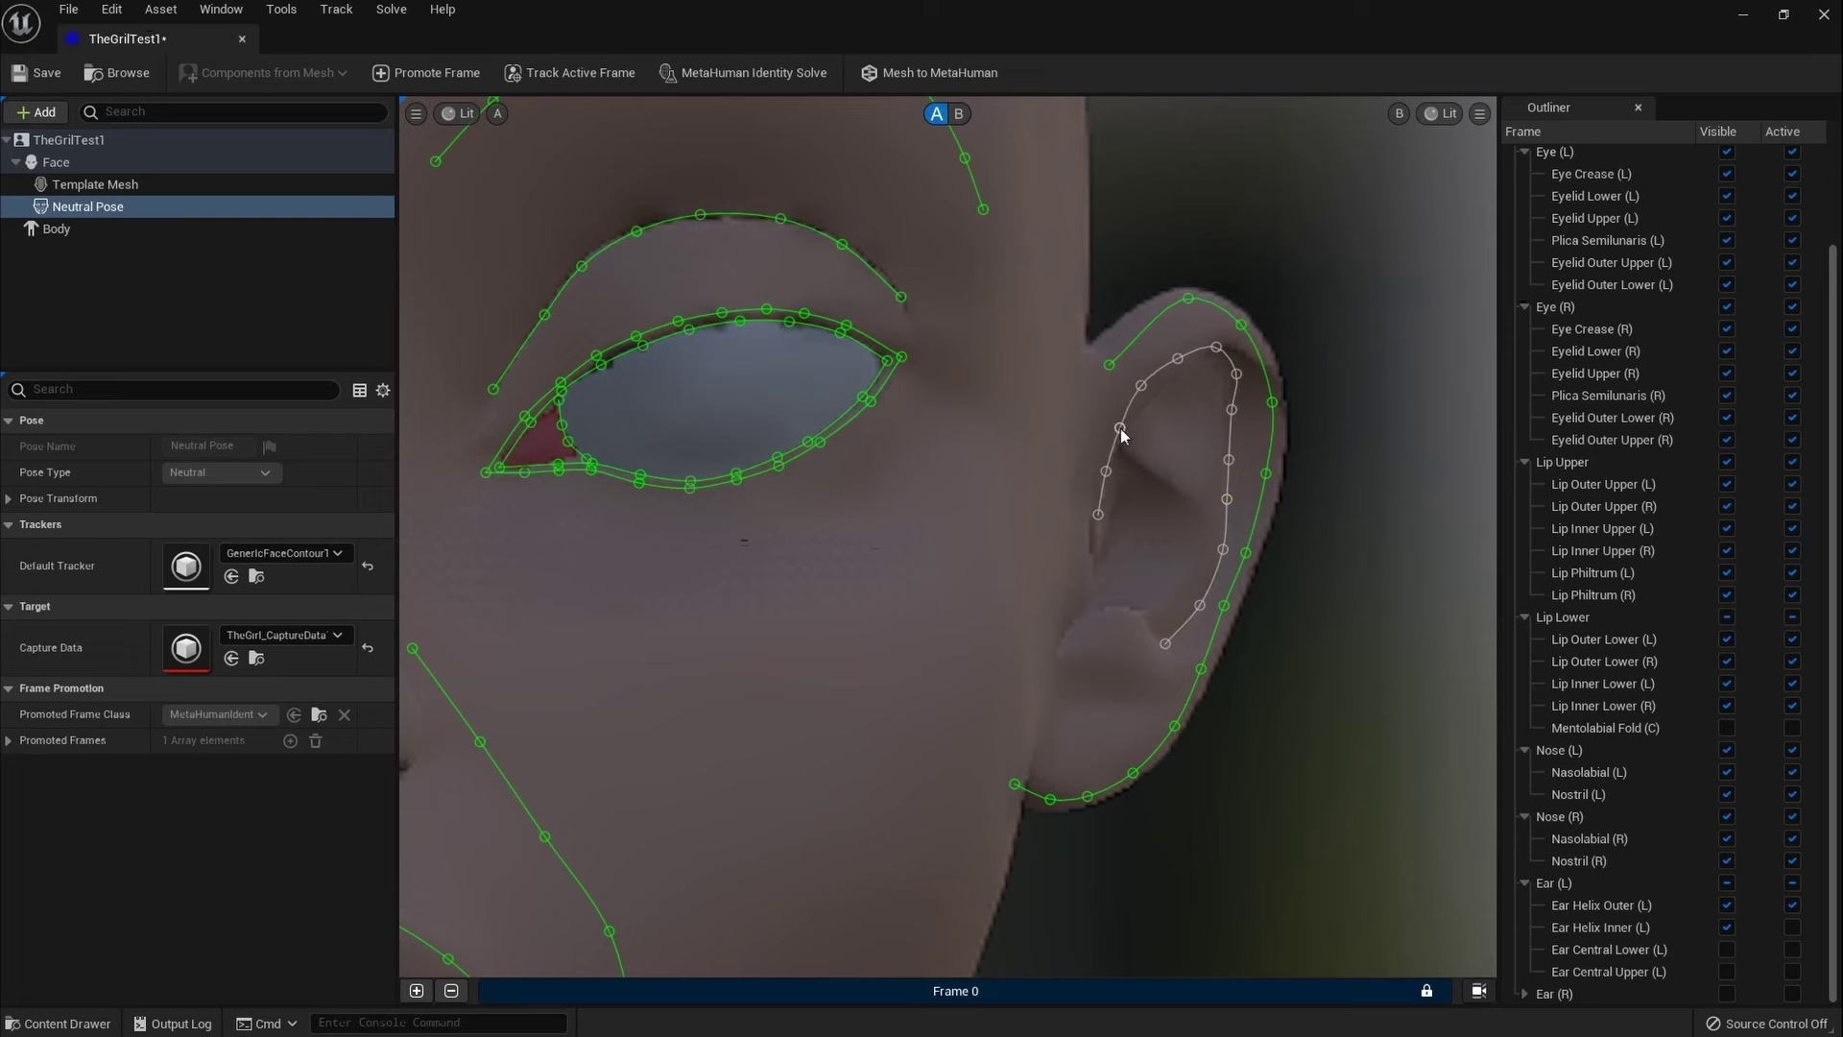
click(1792, 928)
Step: Re-solve the MetaHuman Identity with the inner left ear curve, inspect the solved mesh in view B and return to view A
click(705, 79)
click(958, 113)
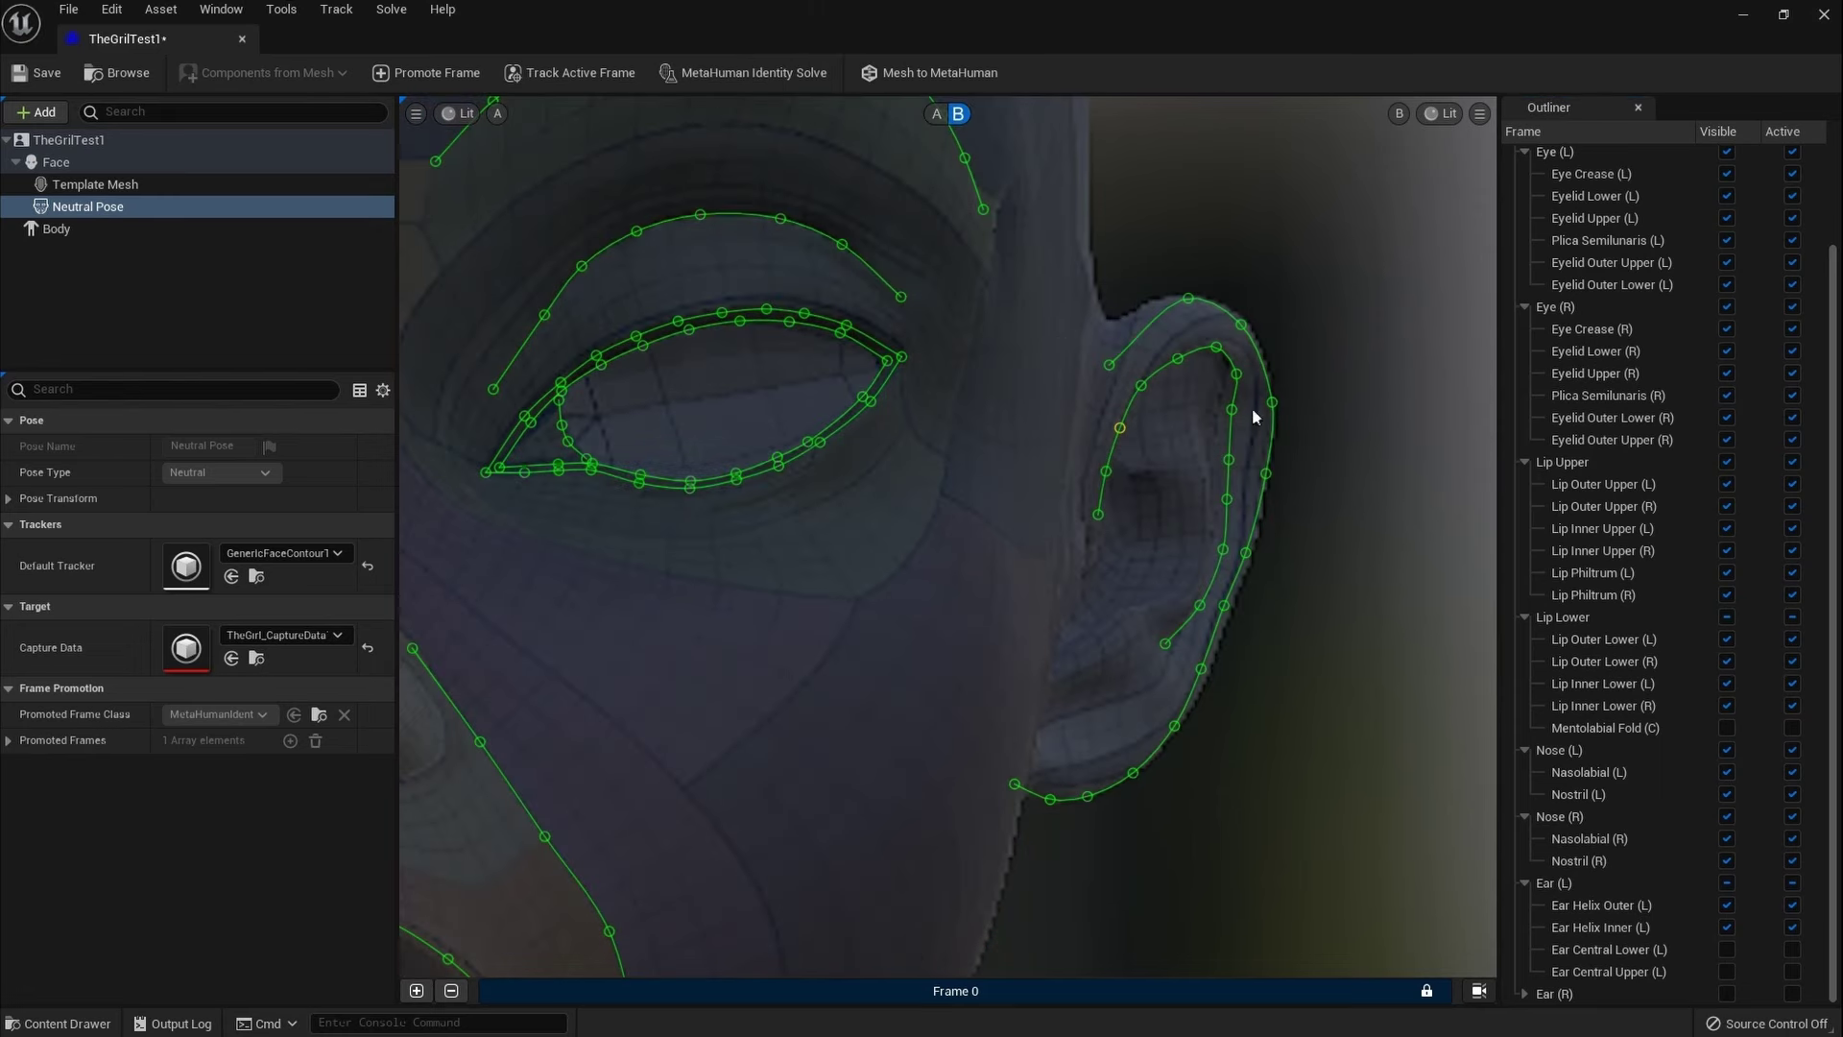
scroll(1248, 390, down, 5)
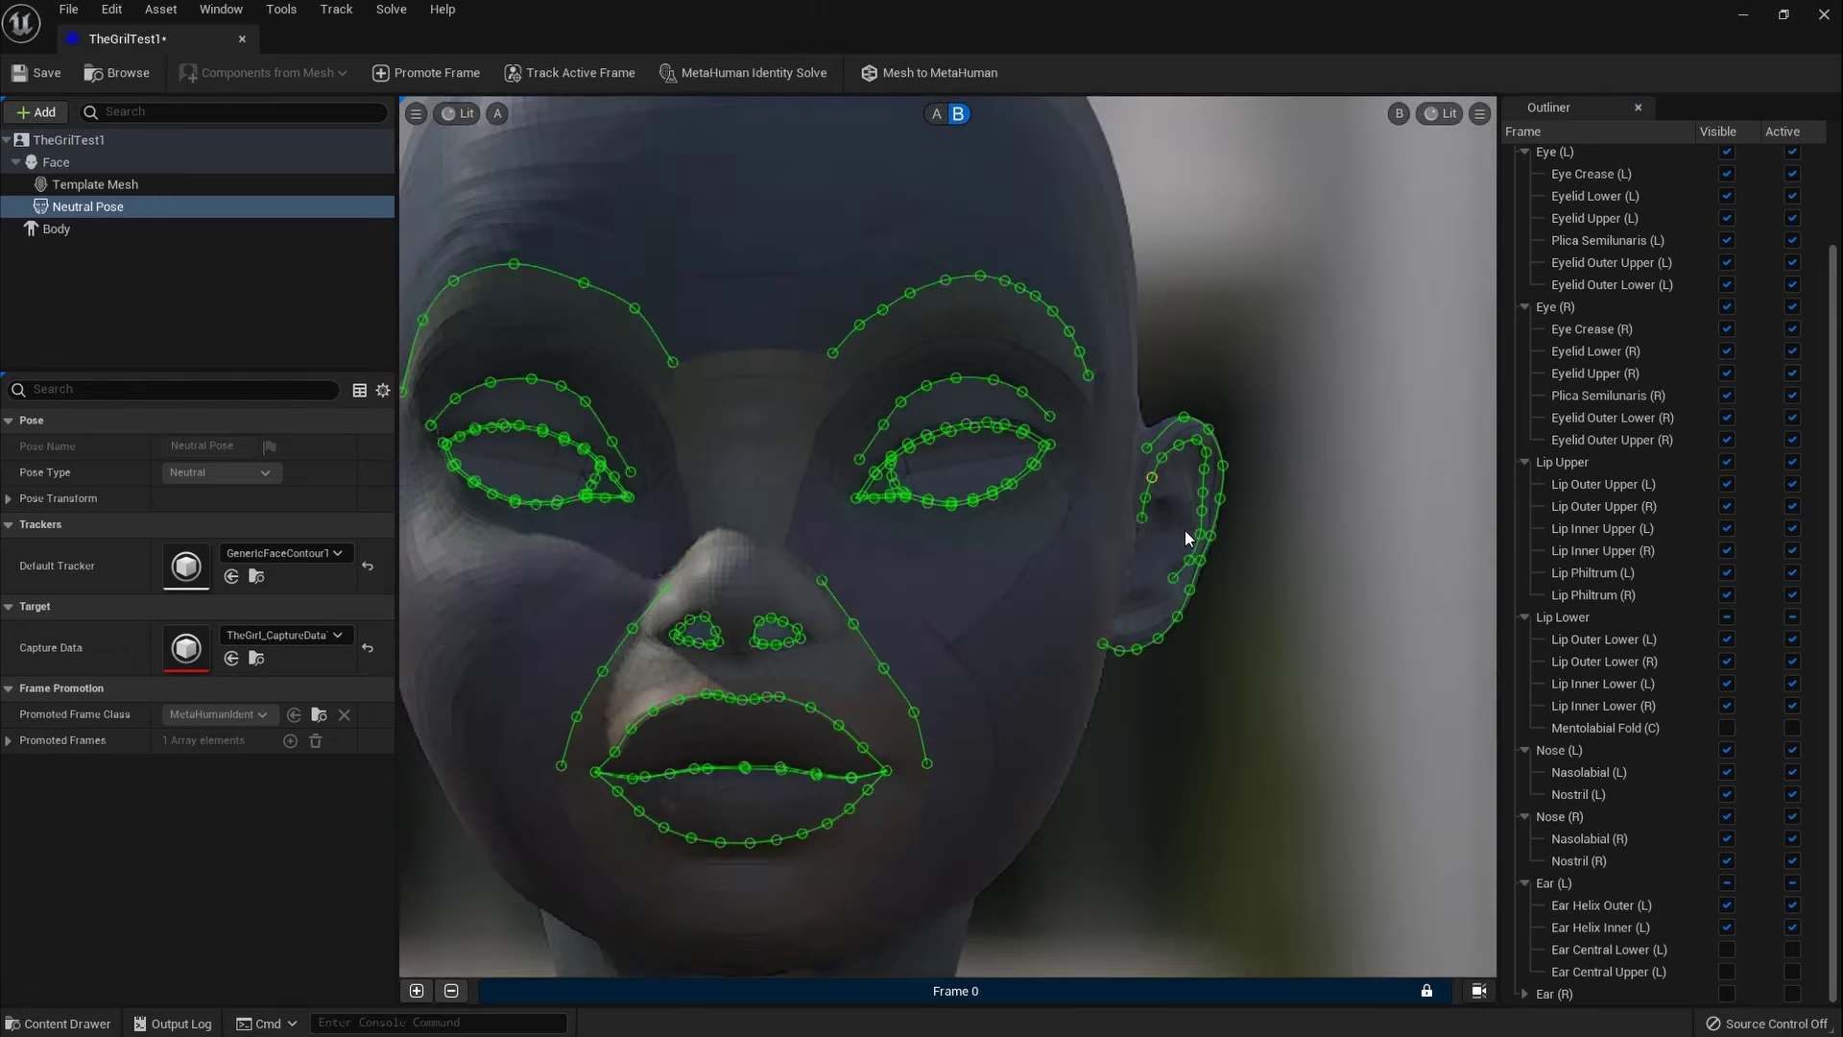
scroll(1189, 546, up, 5)
click(937, 113)
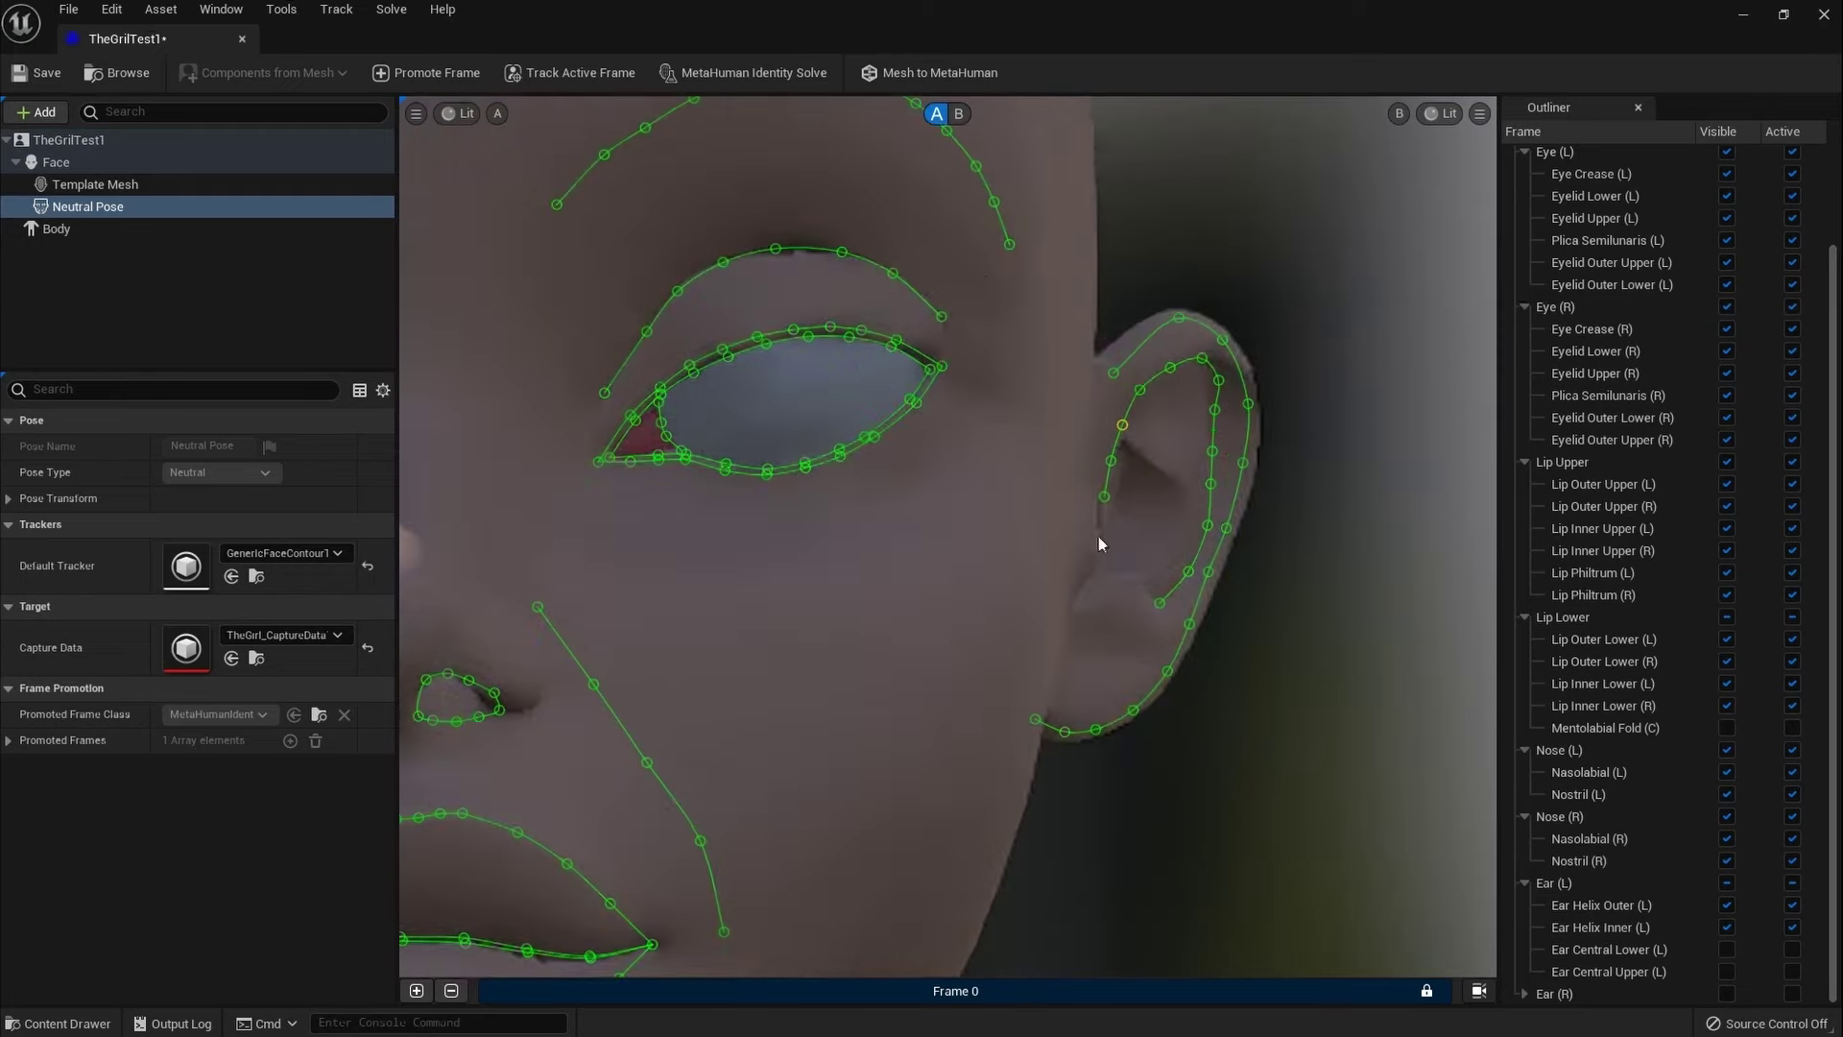
scroll(1100, 543, down, 5)
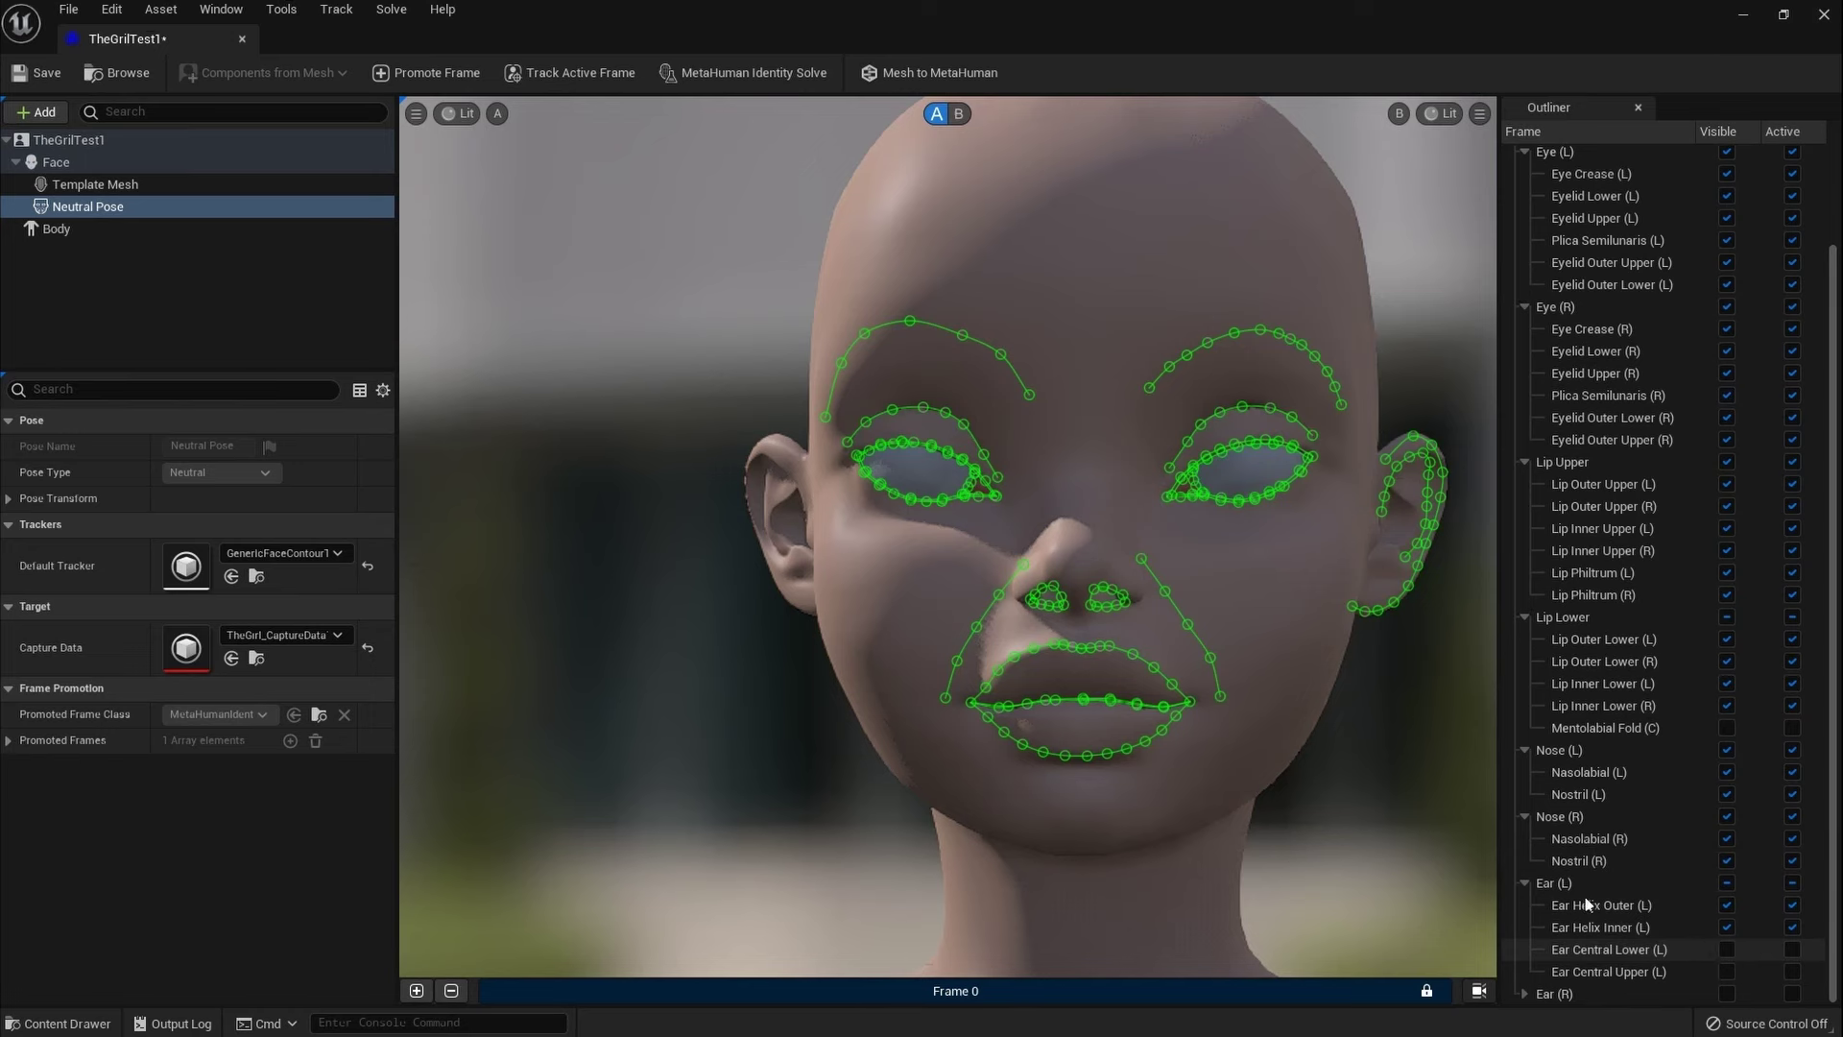
Step: Try displaying the Ear Central Lower (L) curve over the left ear and hide it again
scroll(1208, 521, up, 4)
drag(1204, 515, 1173, 717)
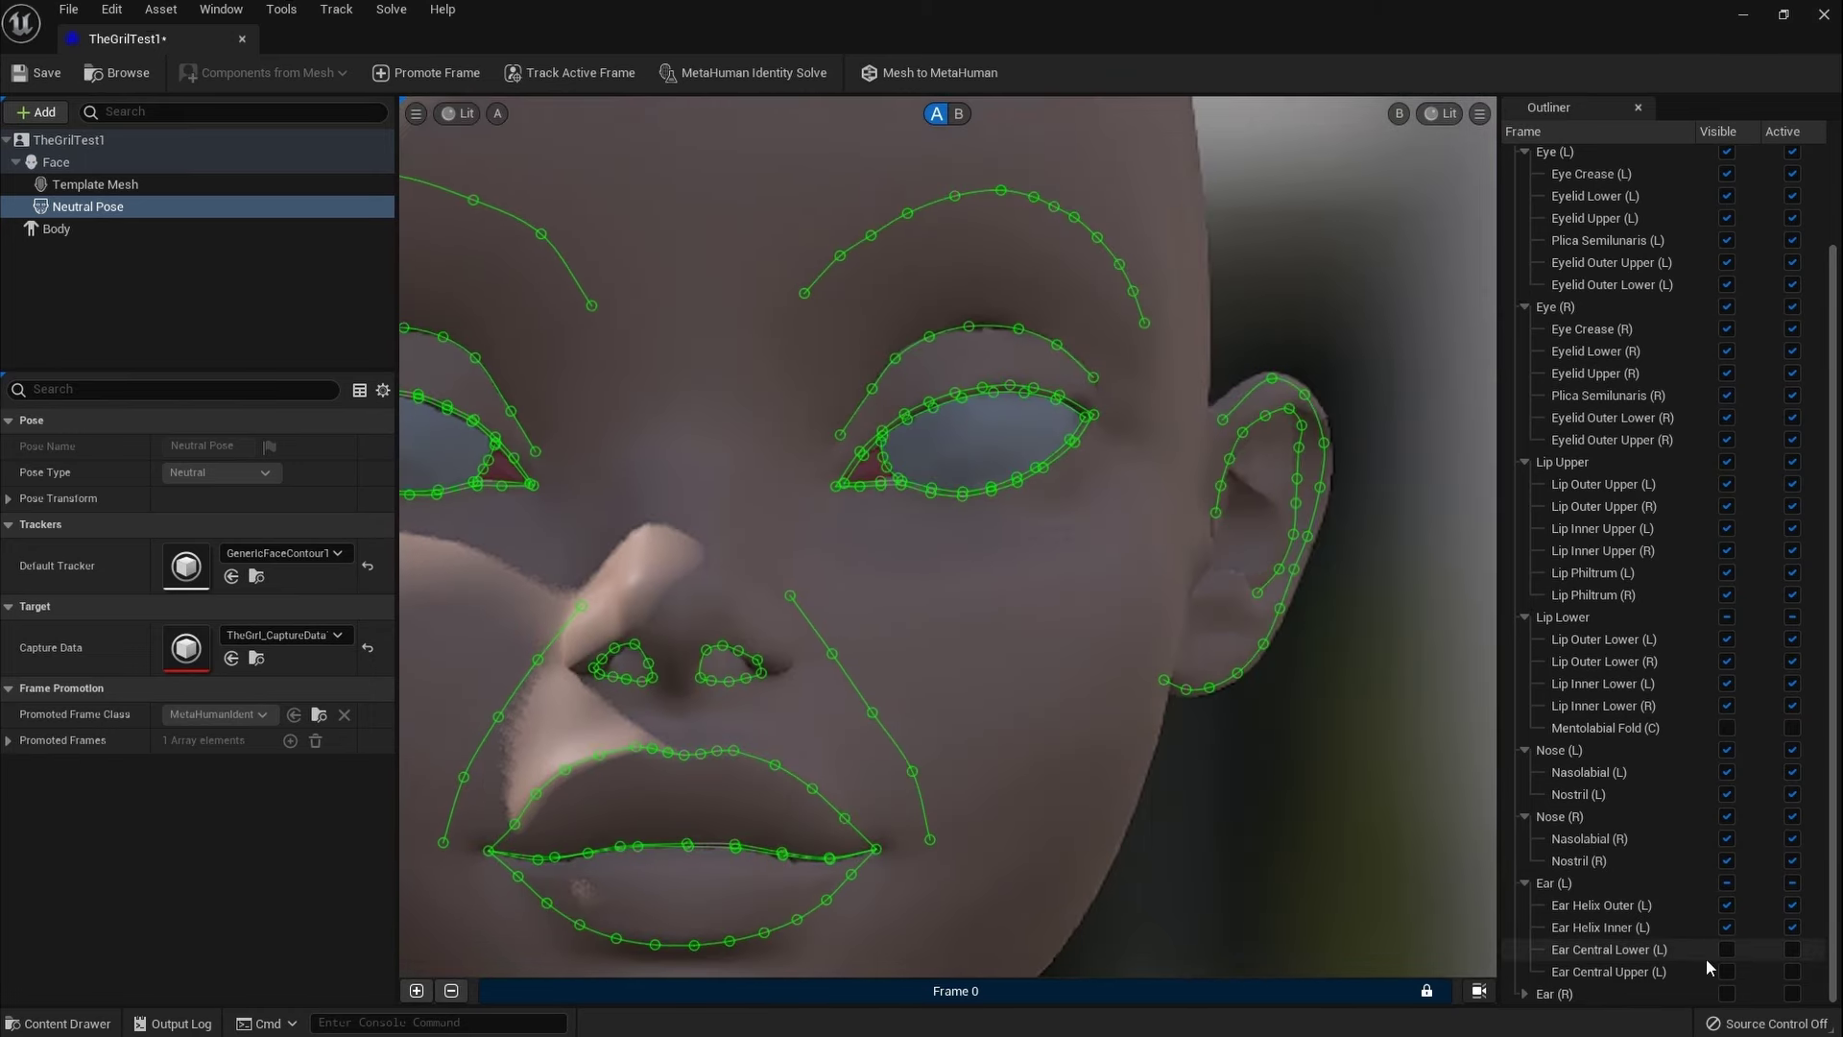
click(1727, 948)
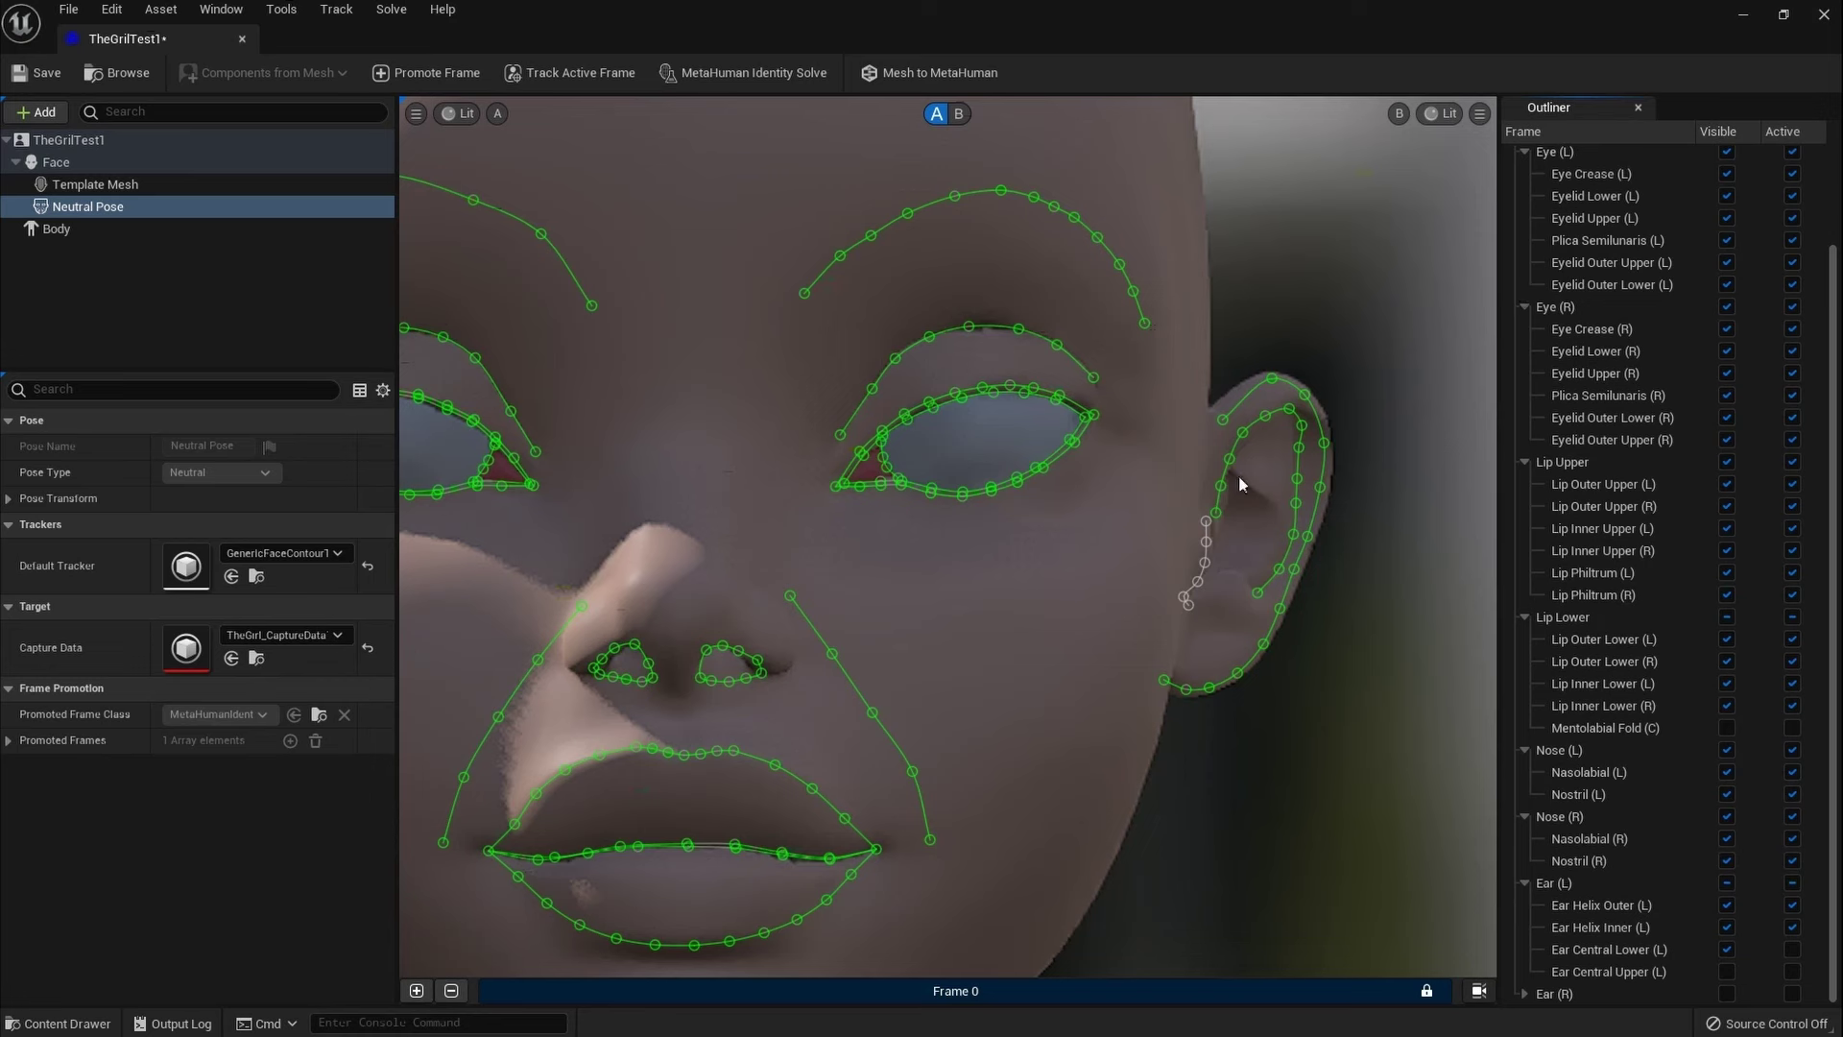
click(1728, 948)
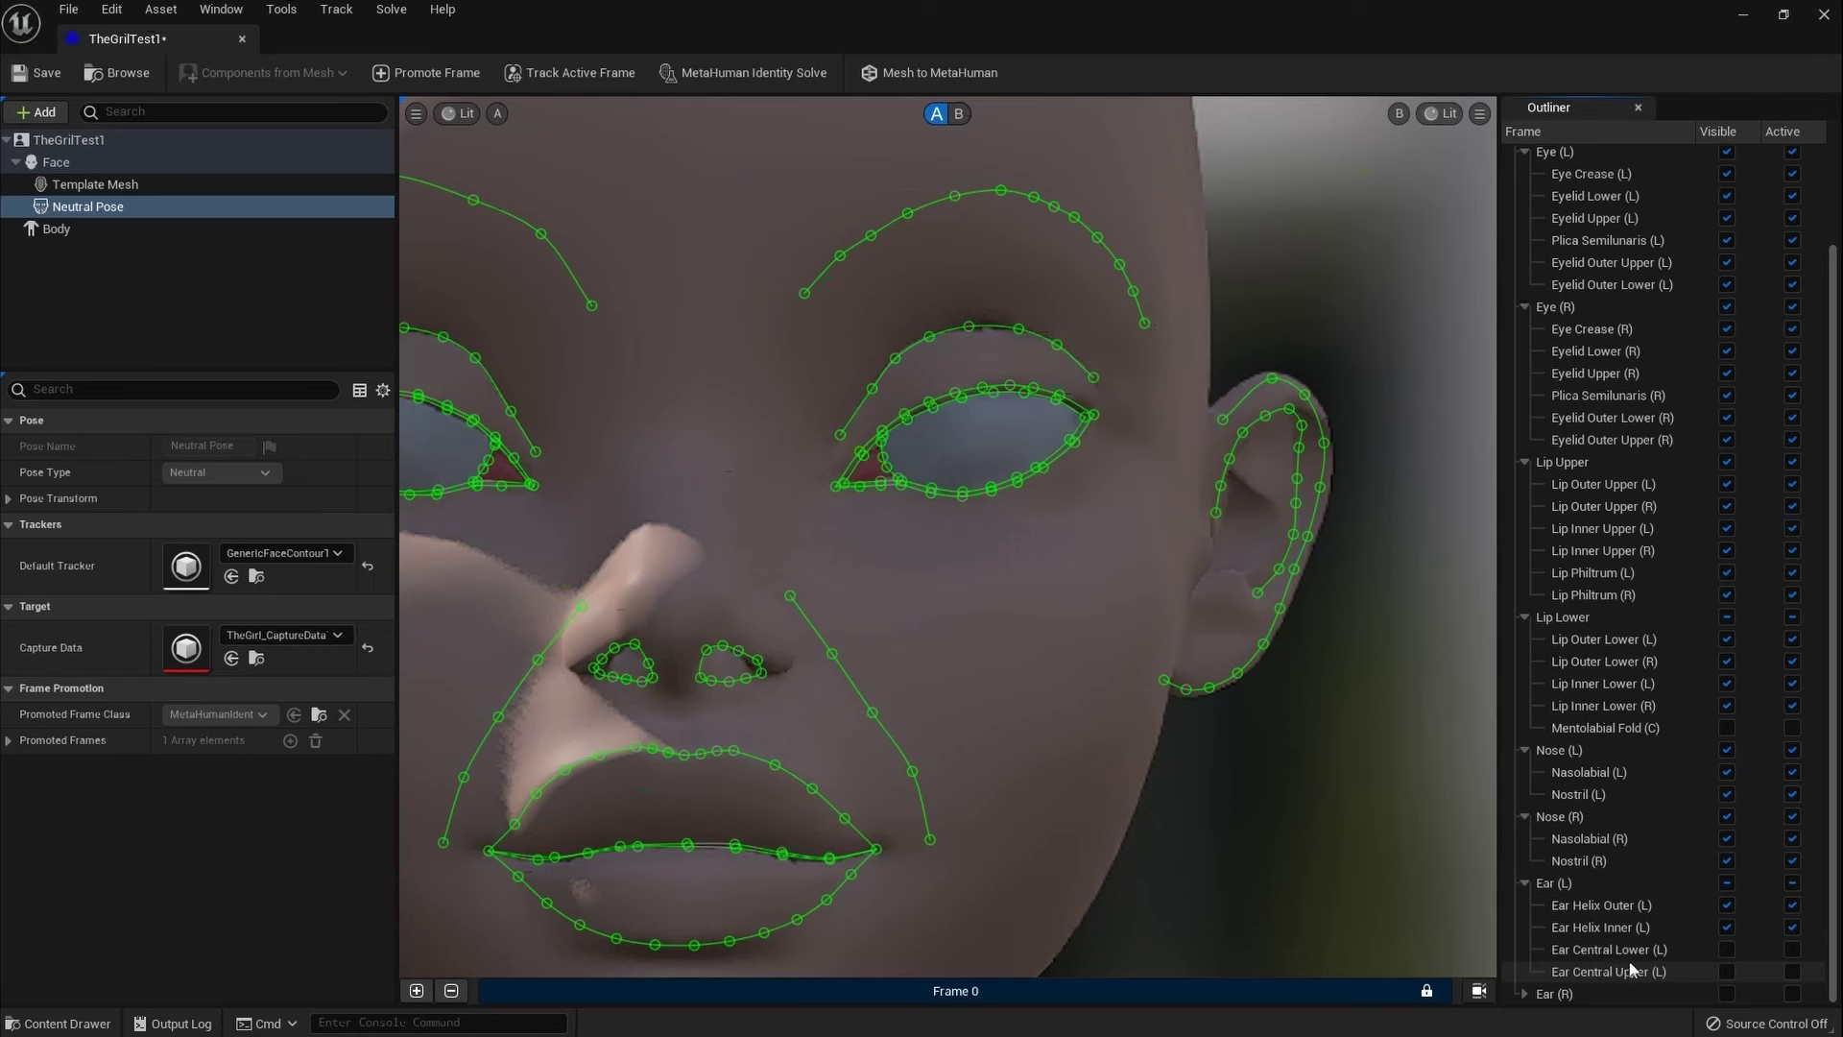
Step: Expand the Ear (R) group and show only its Ear Helix Outer (R) curve over the right ear
click(1525, 994)
scroll(1697, 867, down, 2)
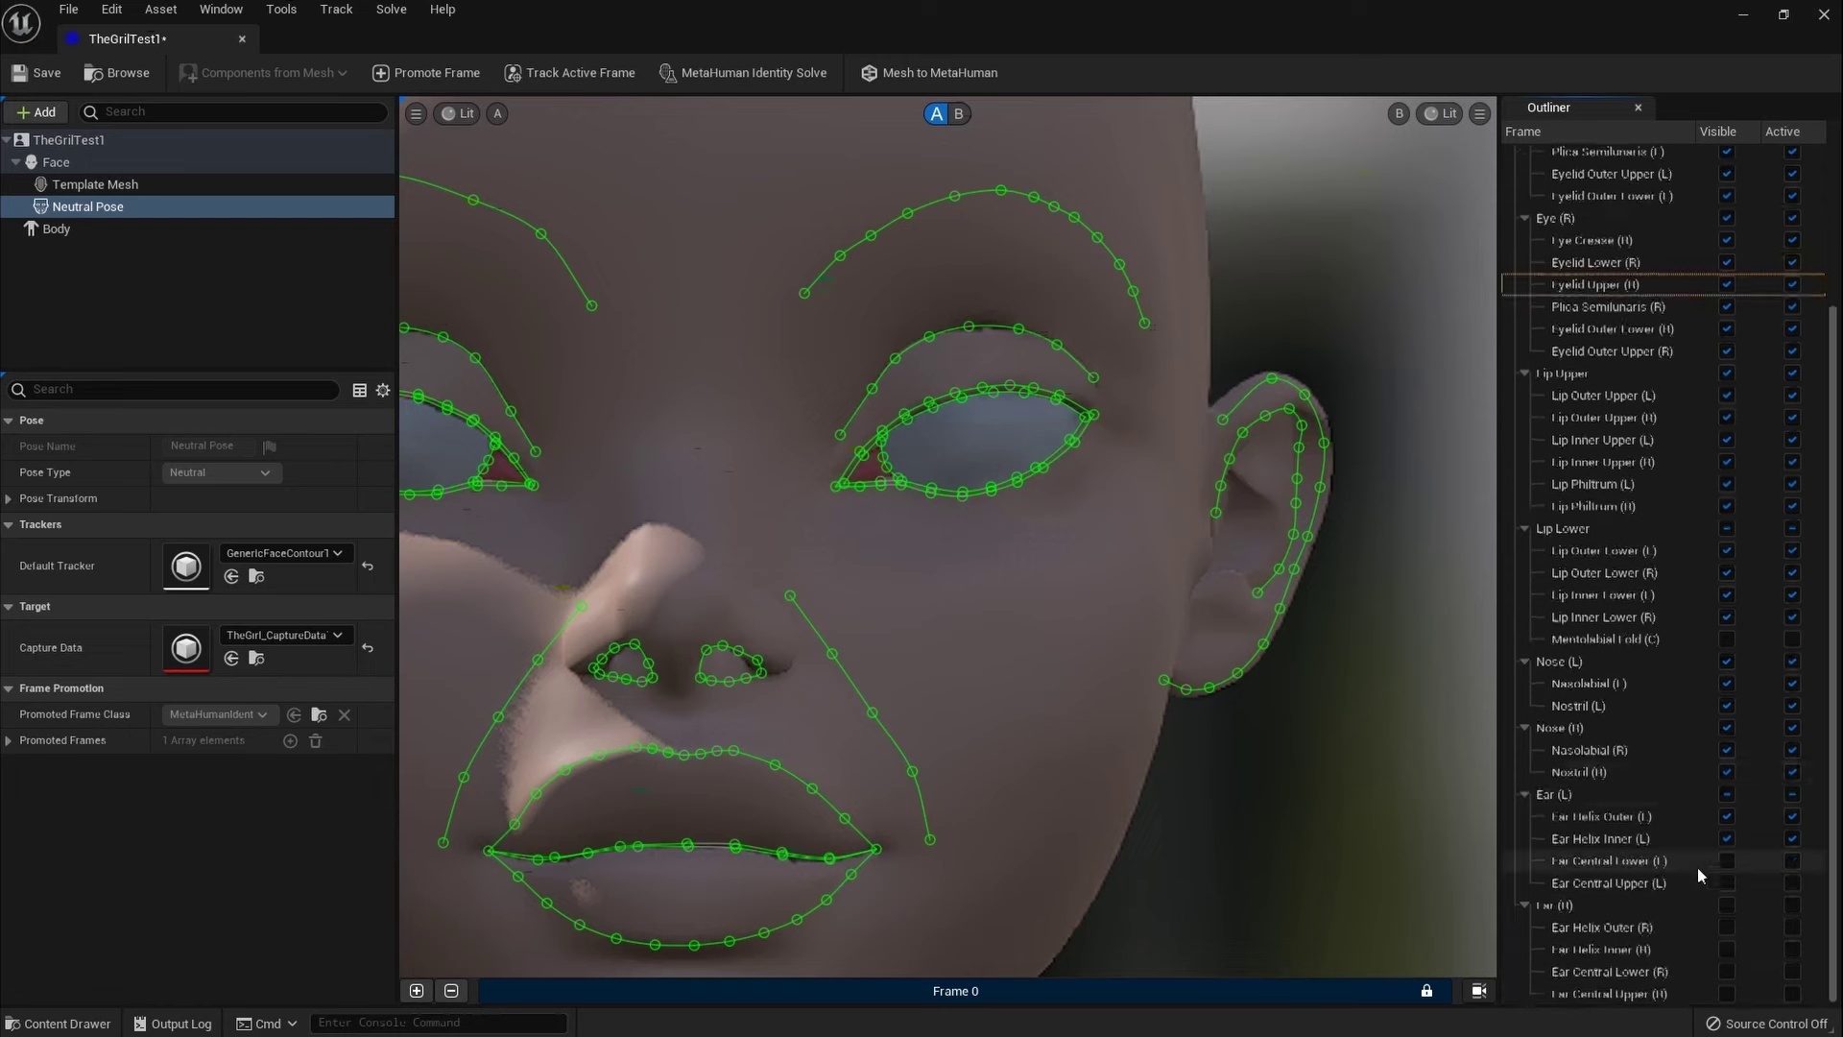
click(1726, 927)
drag(1022, 595, 1548, 636)
click(1548, 636)
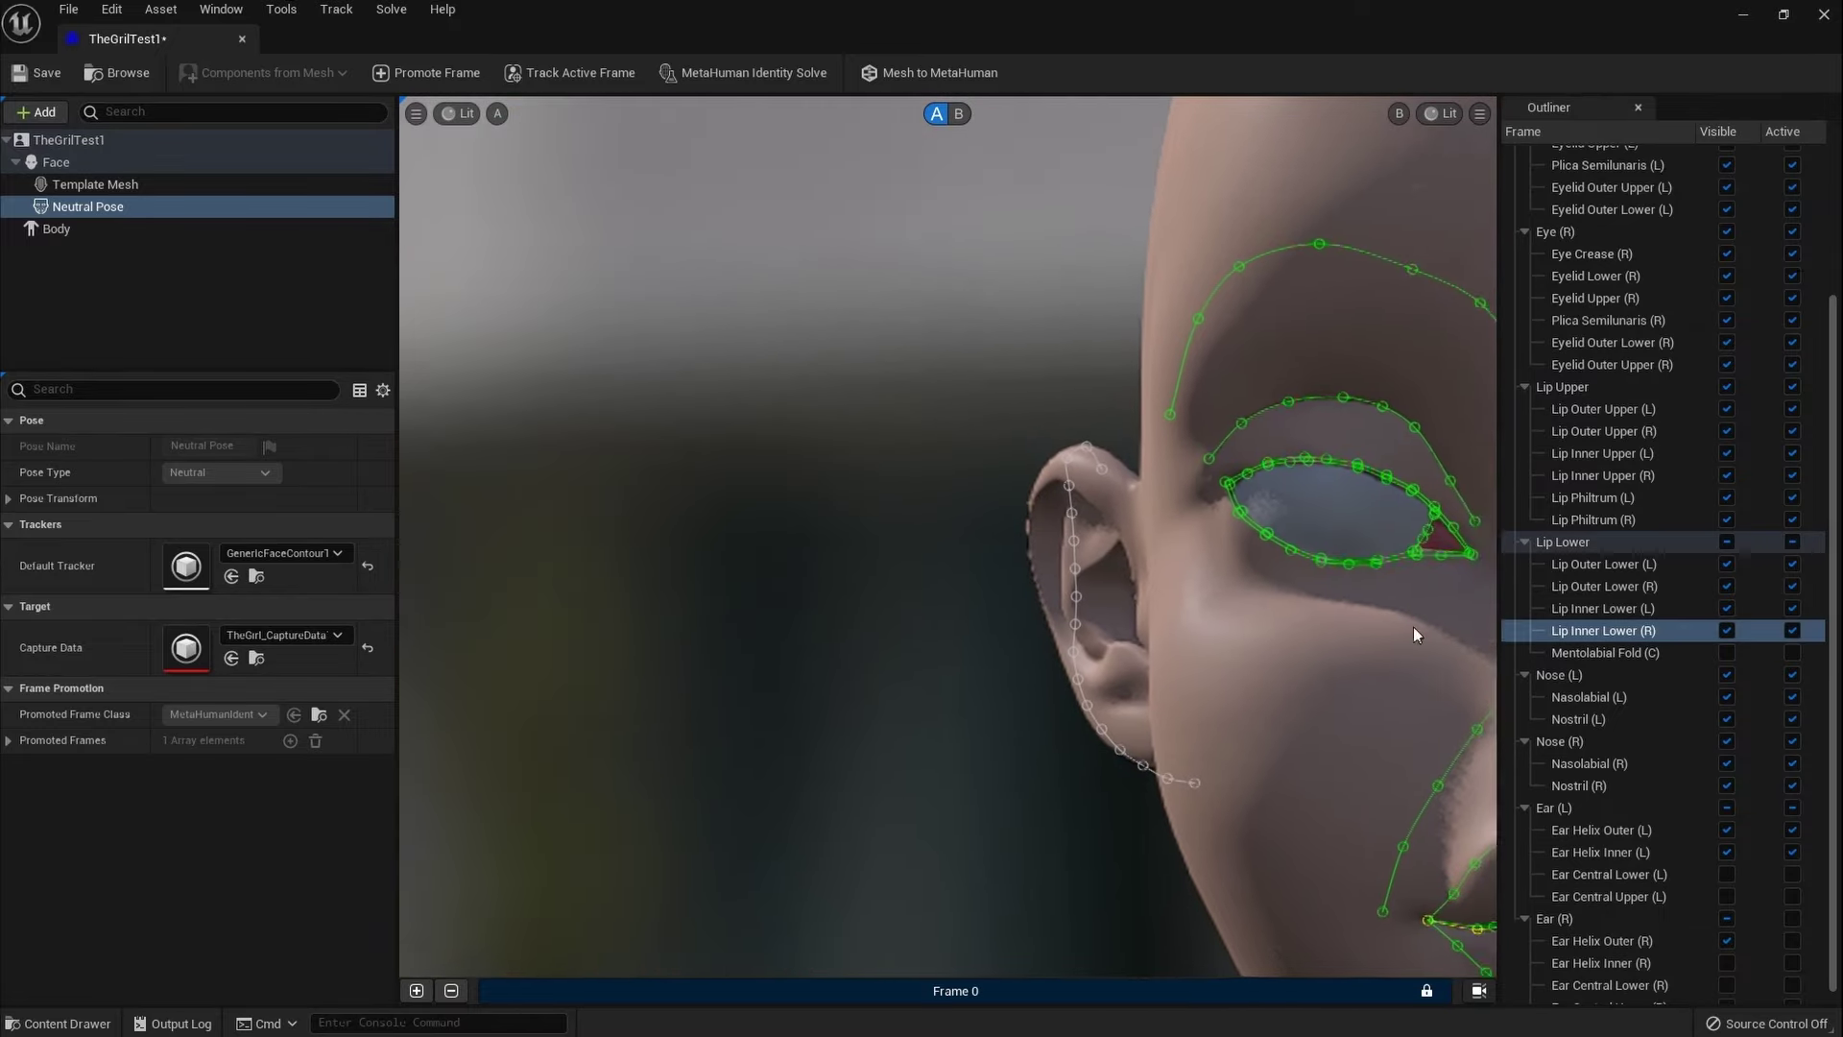
drag(1385, 624, 861, 553)
scroll(862, 553, up, 3)
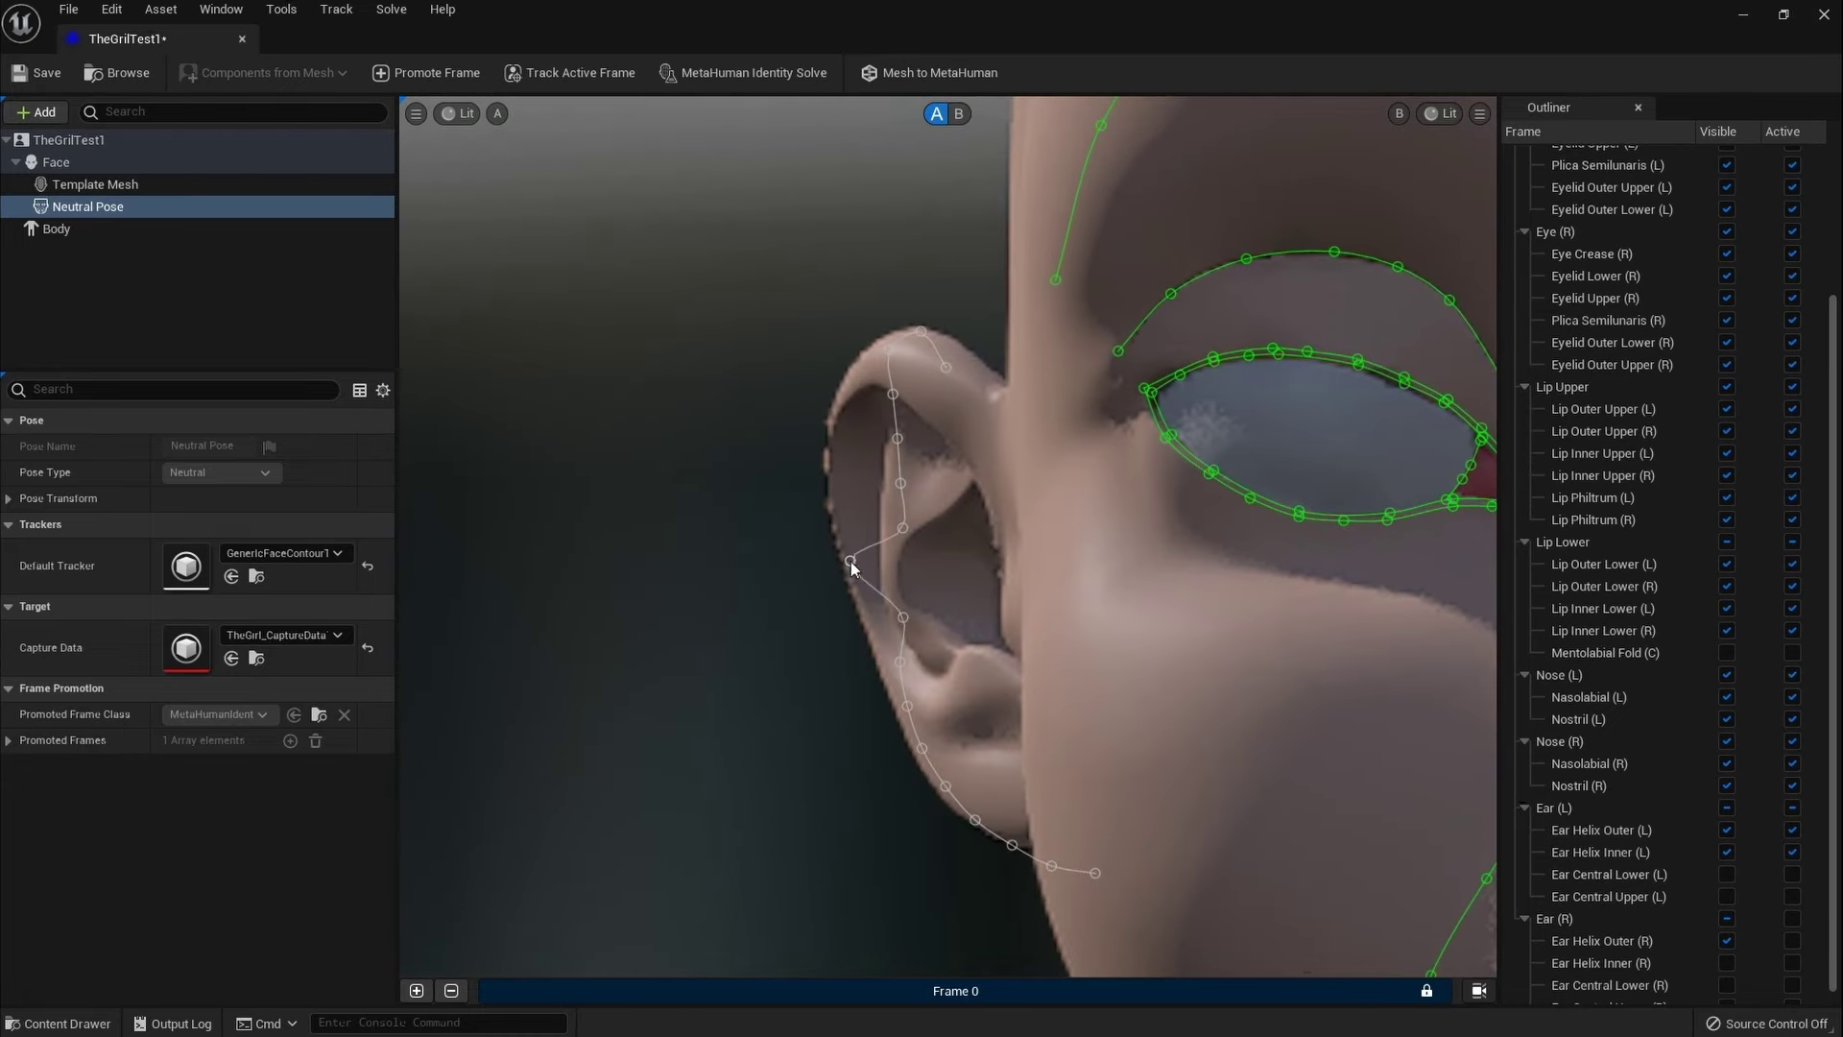
Step: Fit the Ear Helix Outer (R) markers along the right ear's outer rim from the top attachment to the lobe and activate the curve
drag(903, 528, 840, 453)
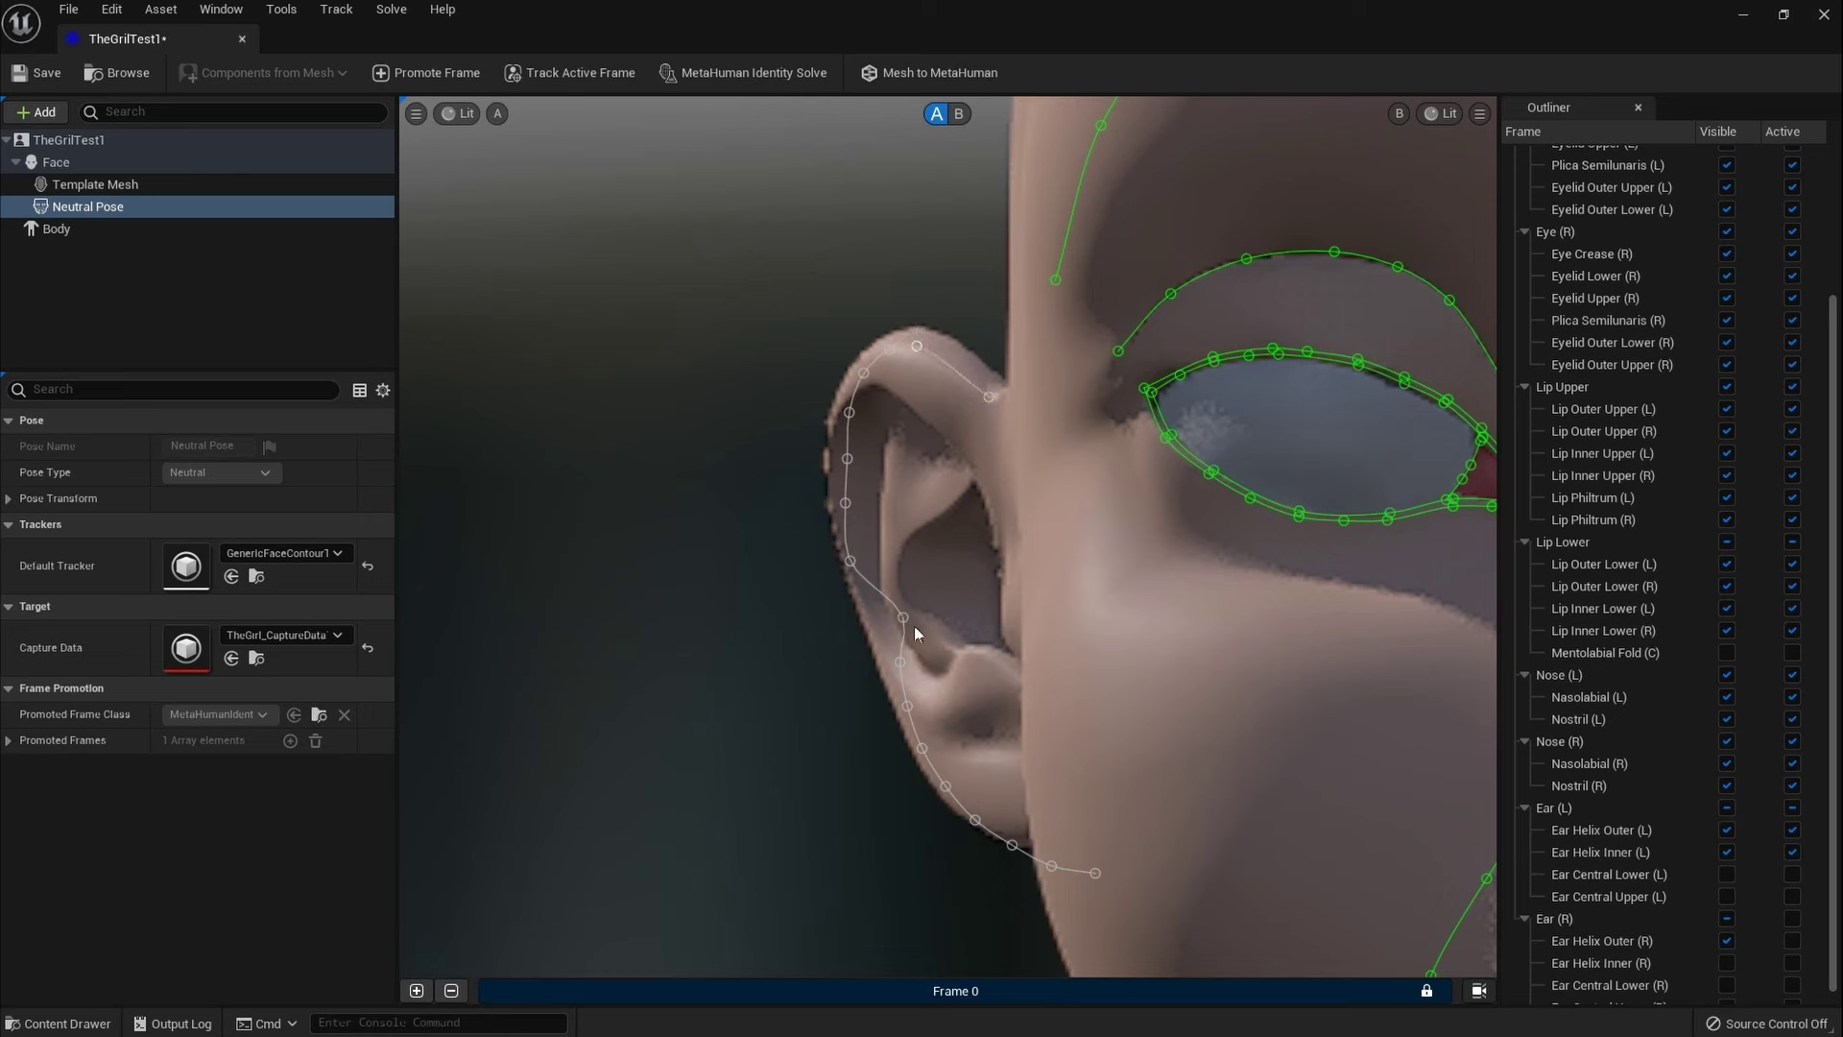
drag(902, 614, 879, 629)
drag(1104, 890, 1093, 871)
click(864, 613)
drag(1013, 846, 1098, 872)
click(1026, 843)
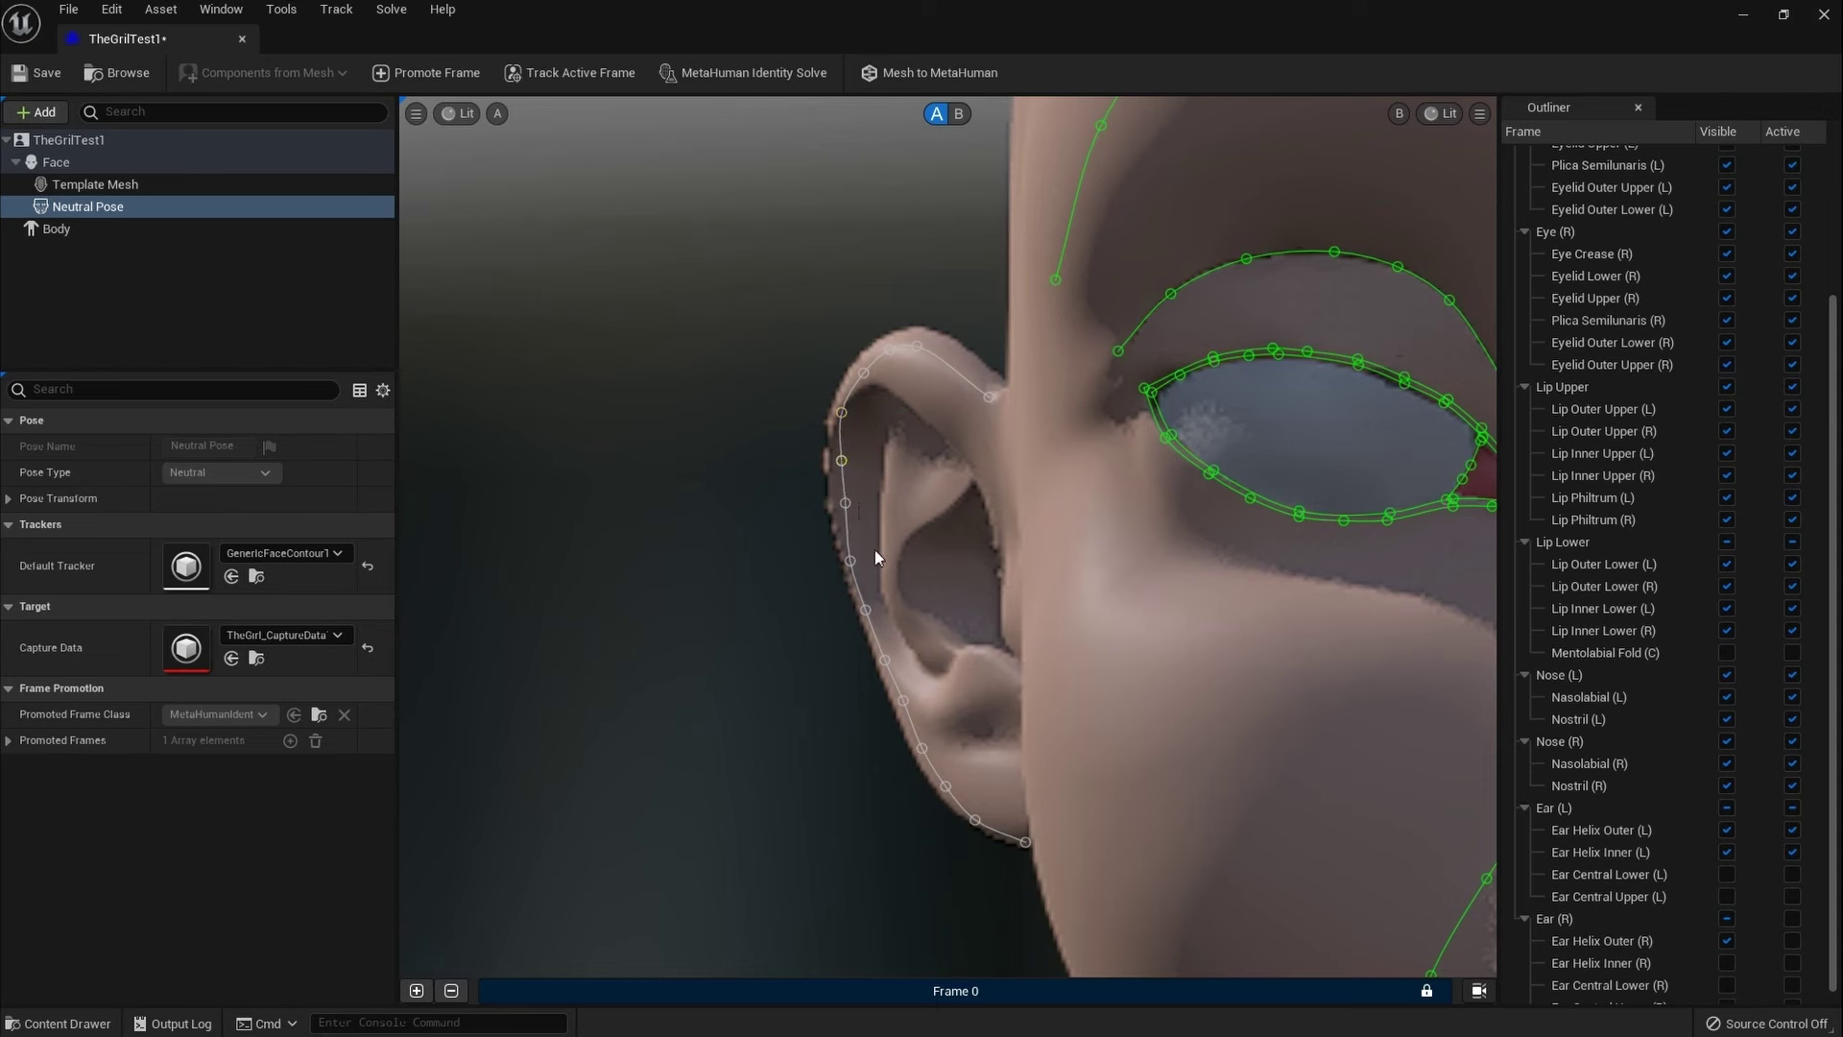
drag(851, 562, 872, 606)
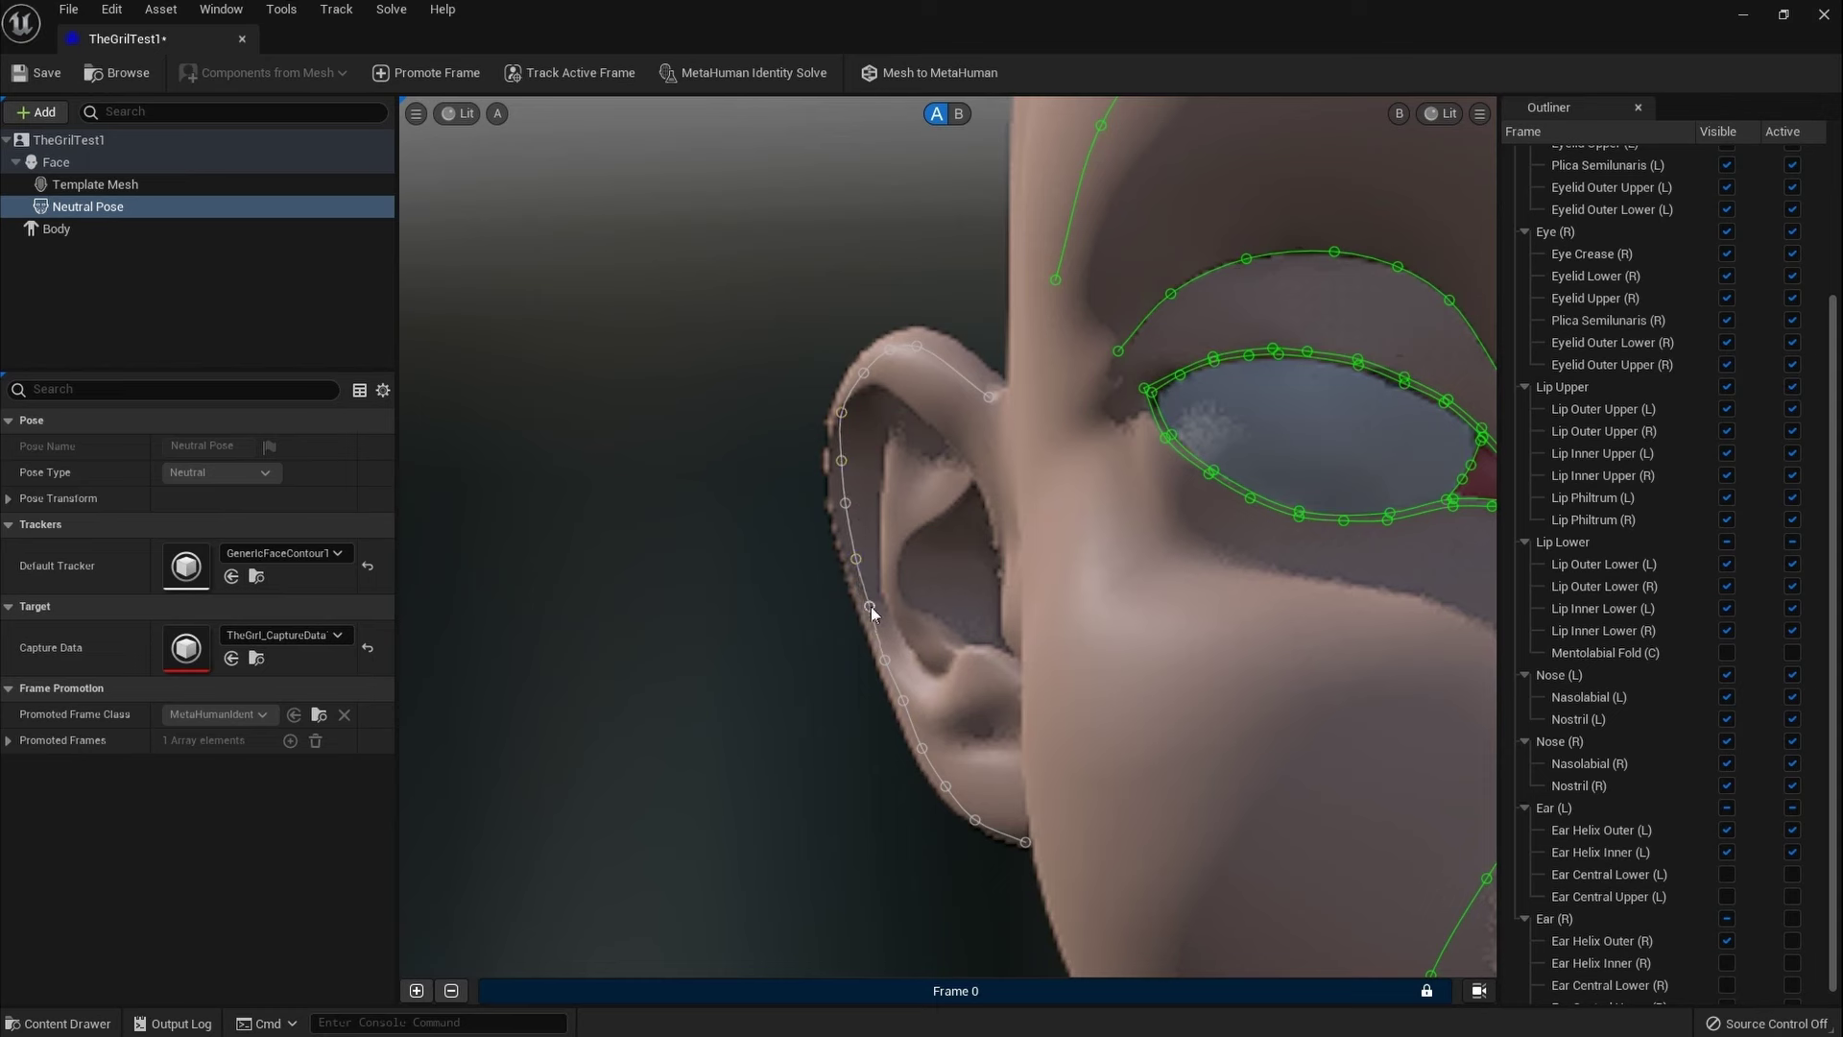
click(890, 663)
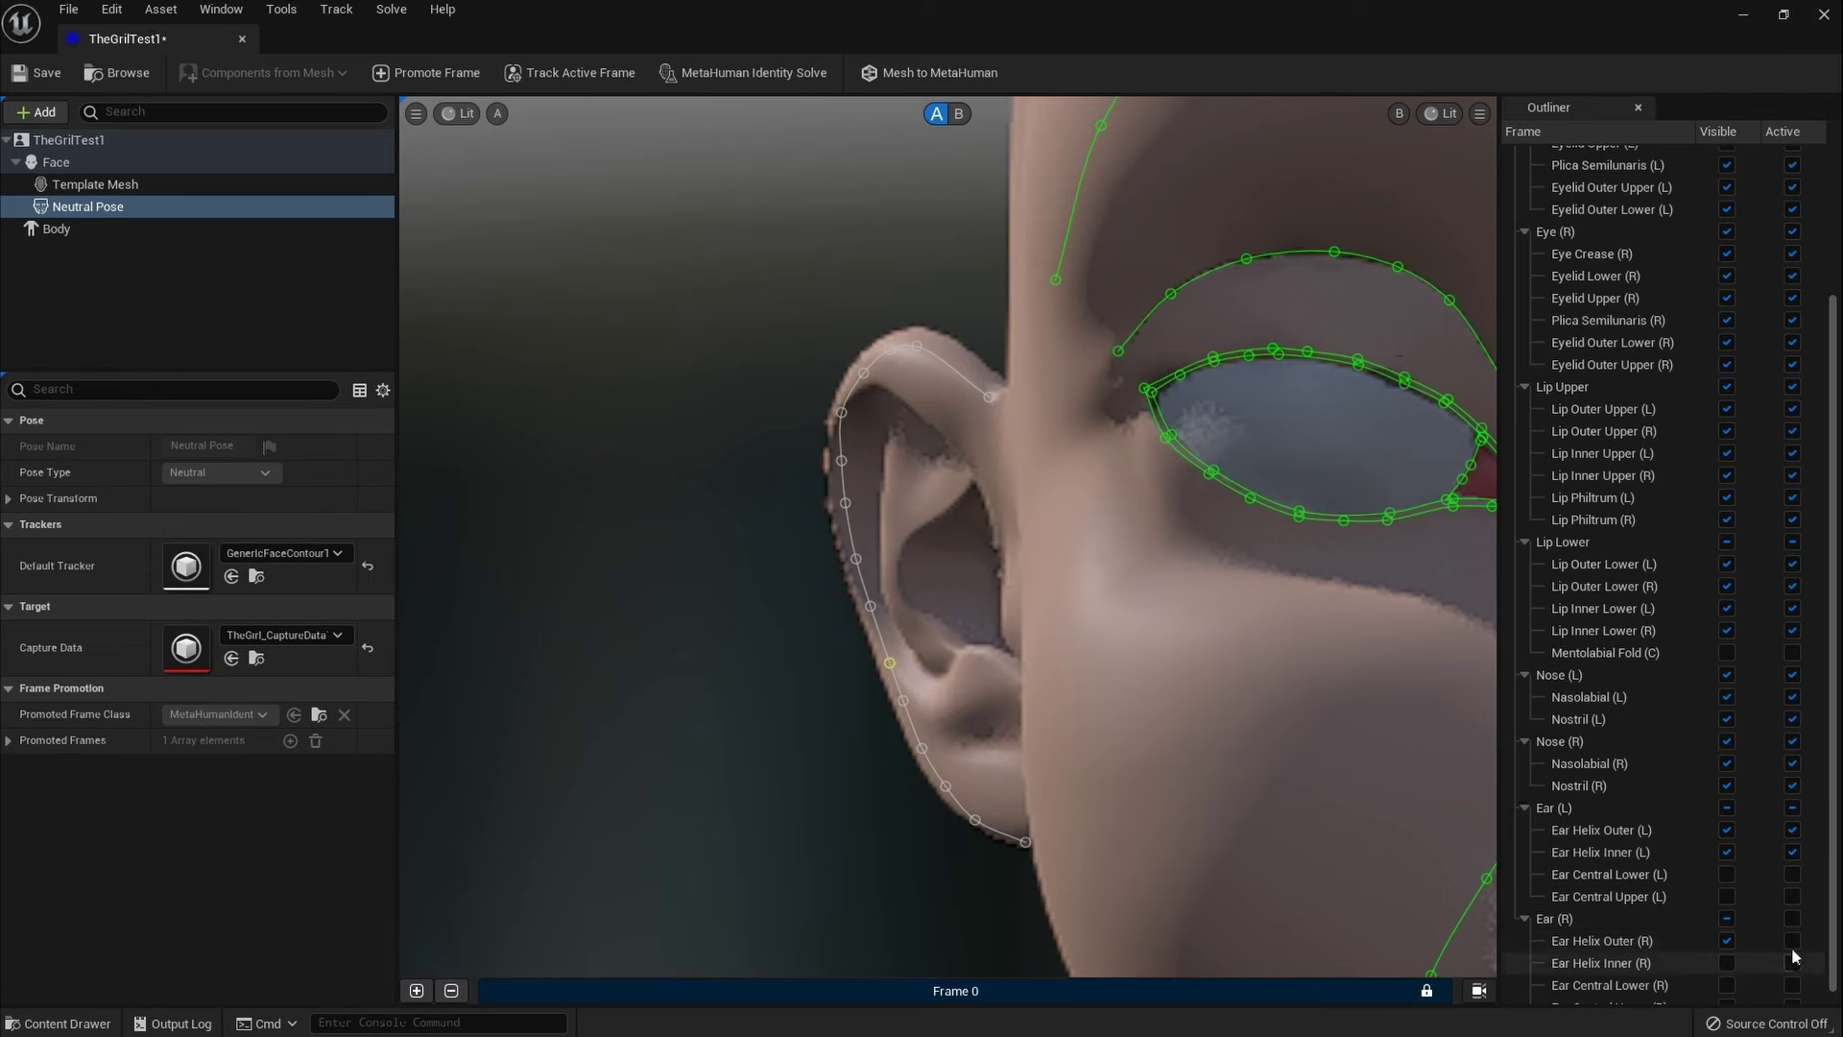
click(1792, 941)
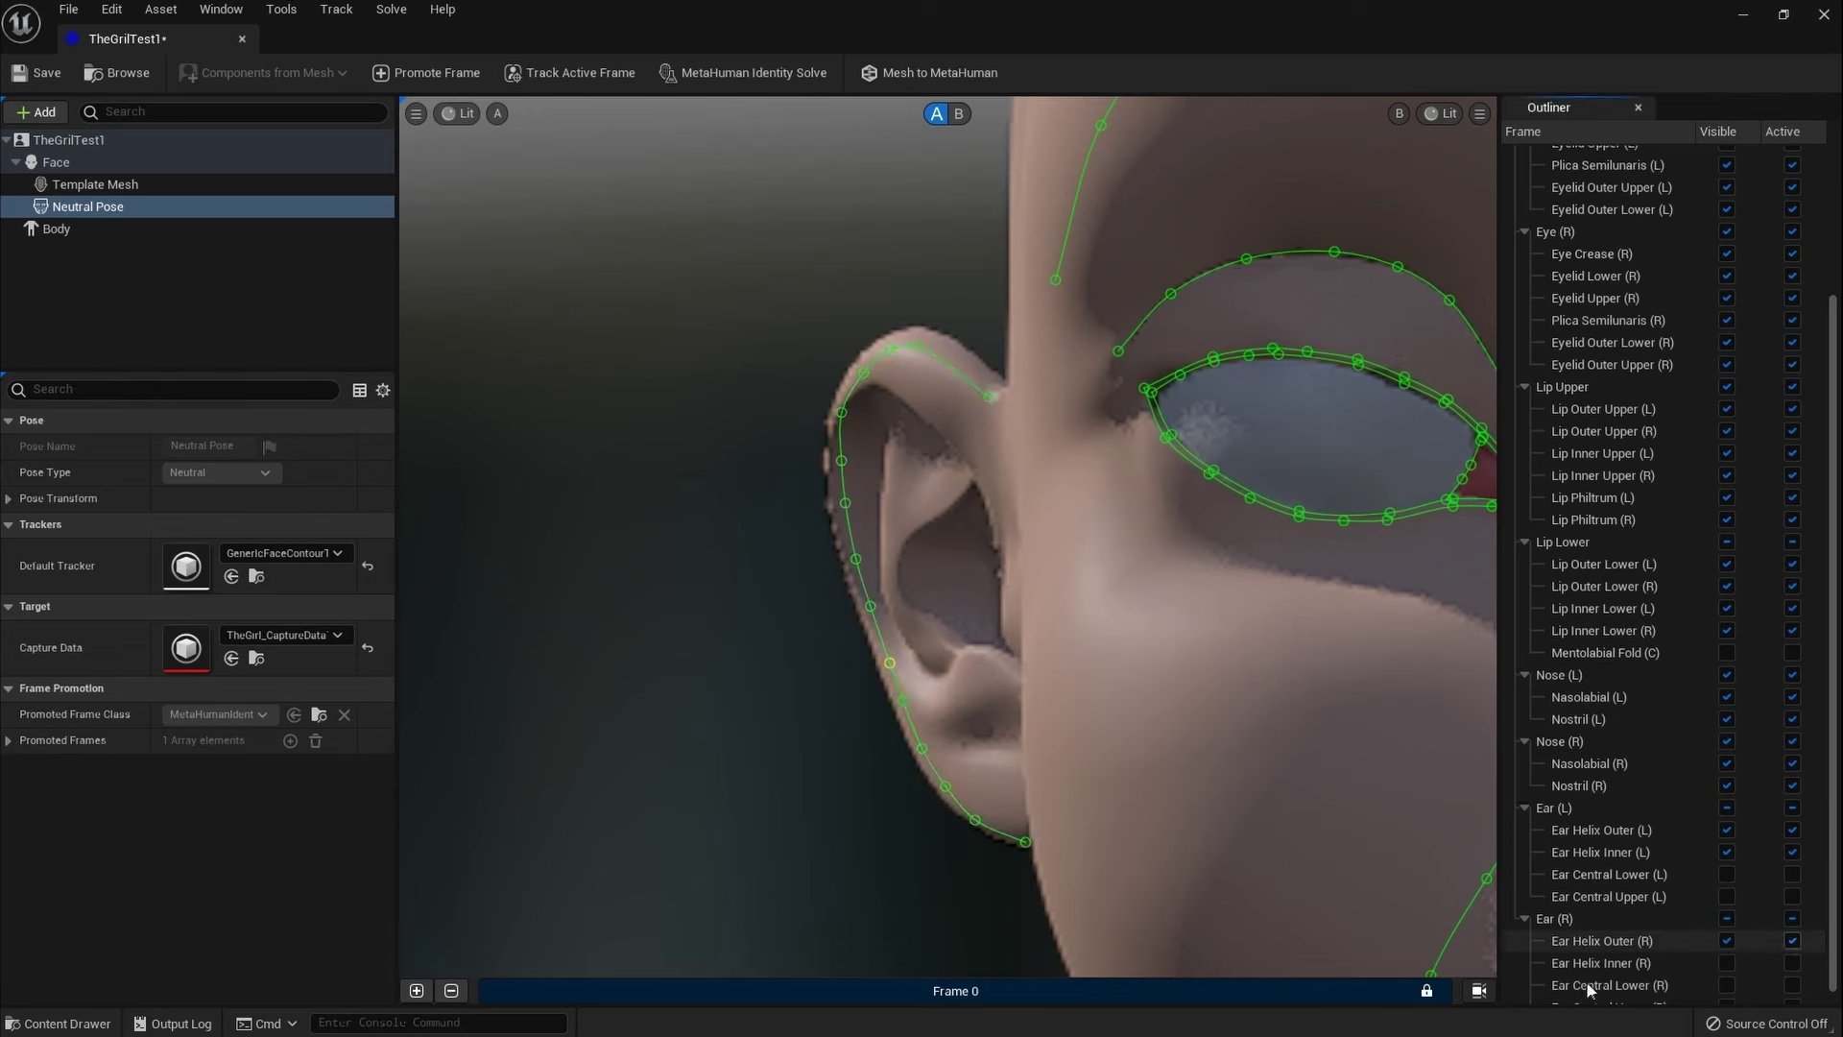
Step: Show the Ear Helix Inner (R) curve, fit its markers along the inner edge of the right ear's rim and activate it
click(1727, 963)
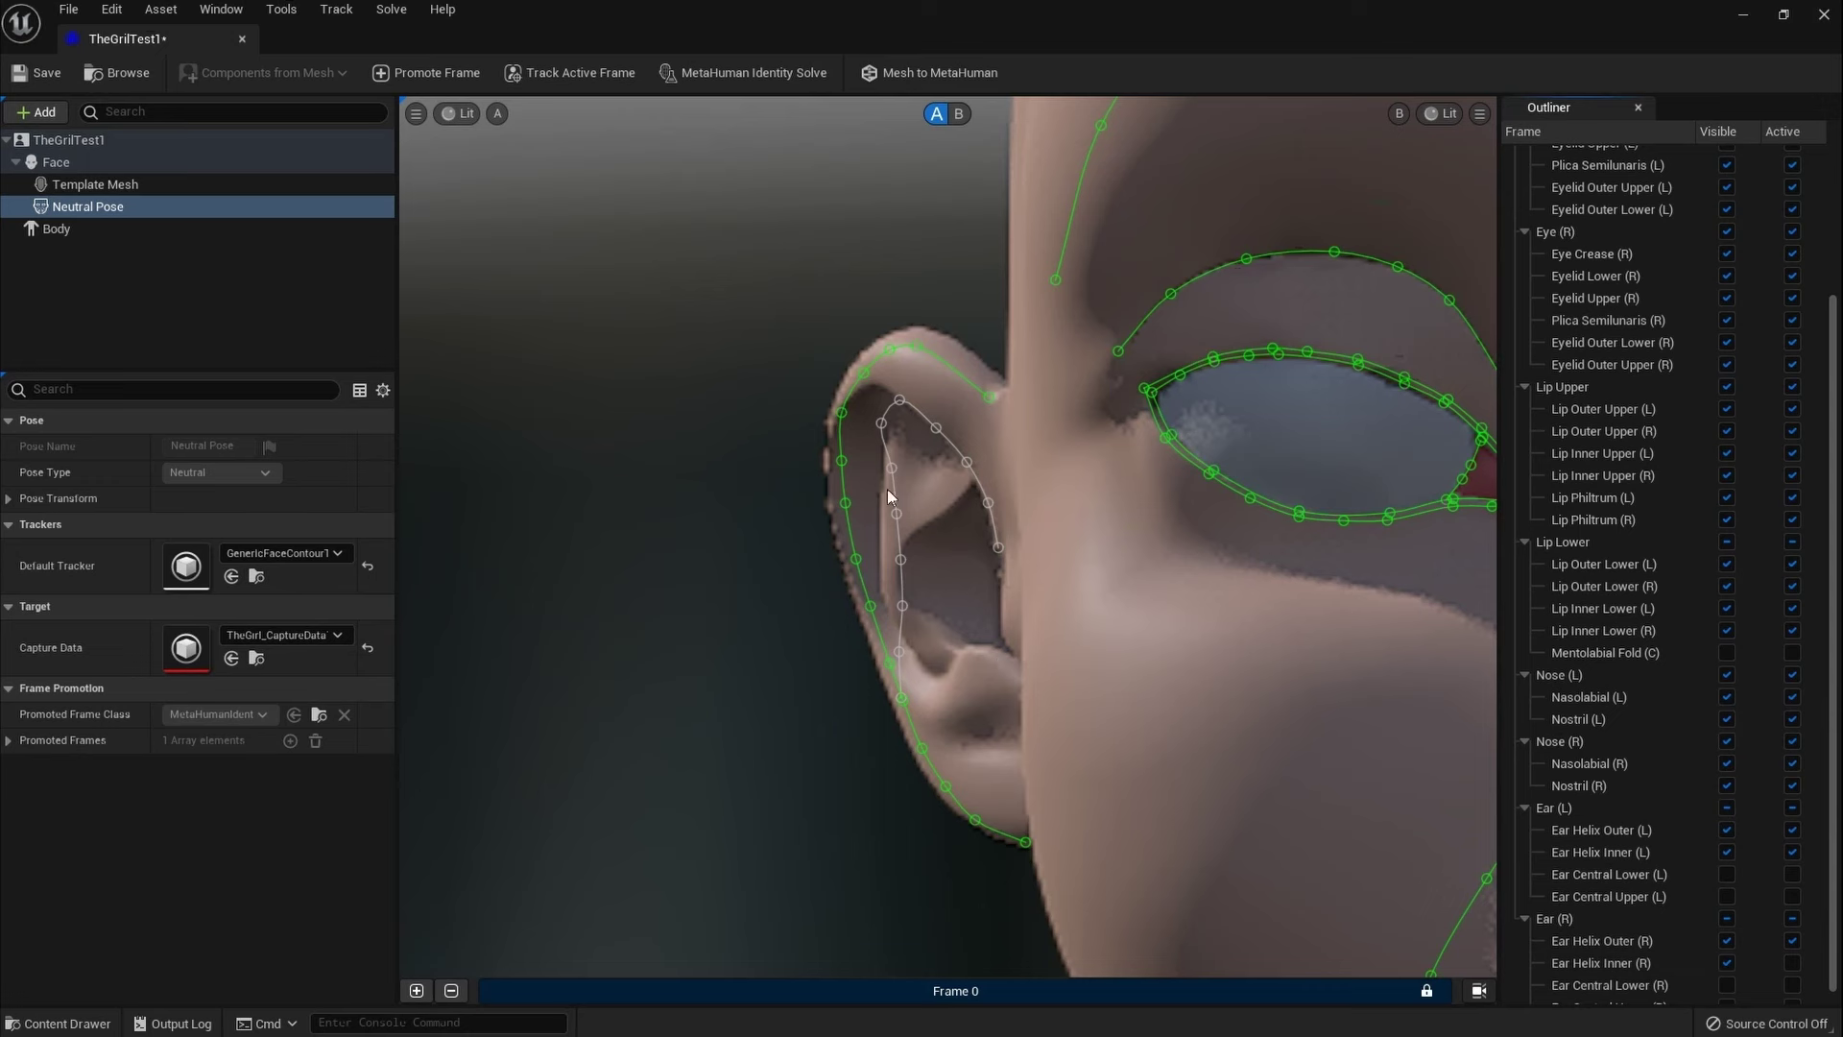
drag(891, 468, 878, 470)
drag(901, 561, 900, 607)
click(939, 656)
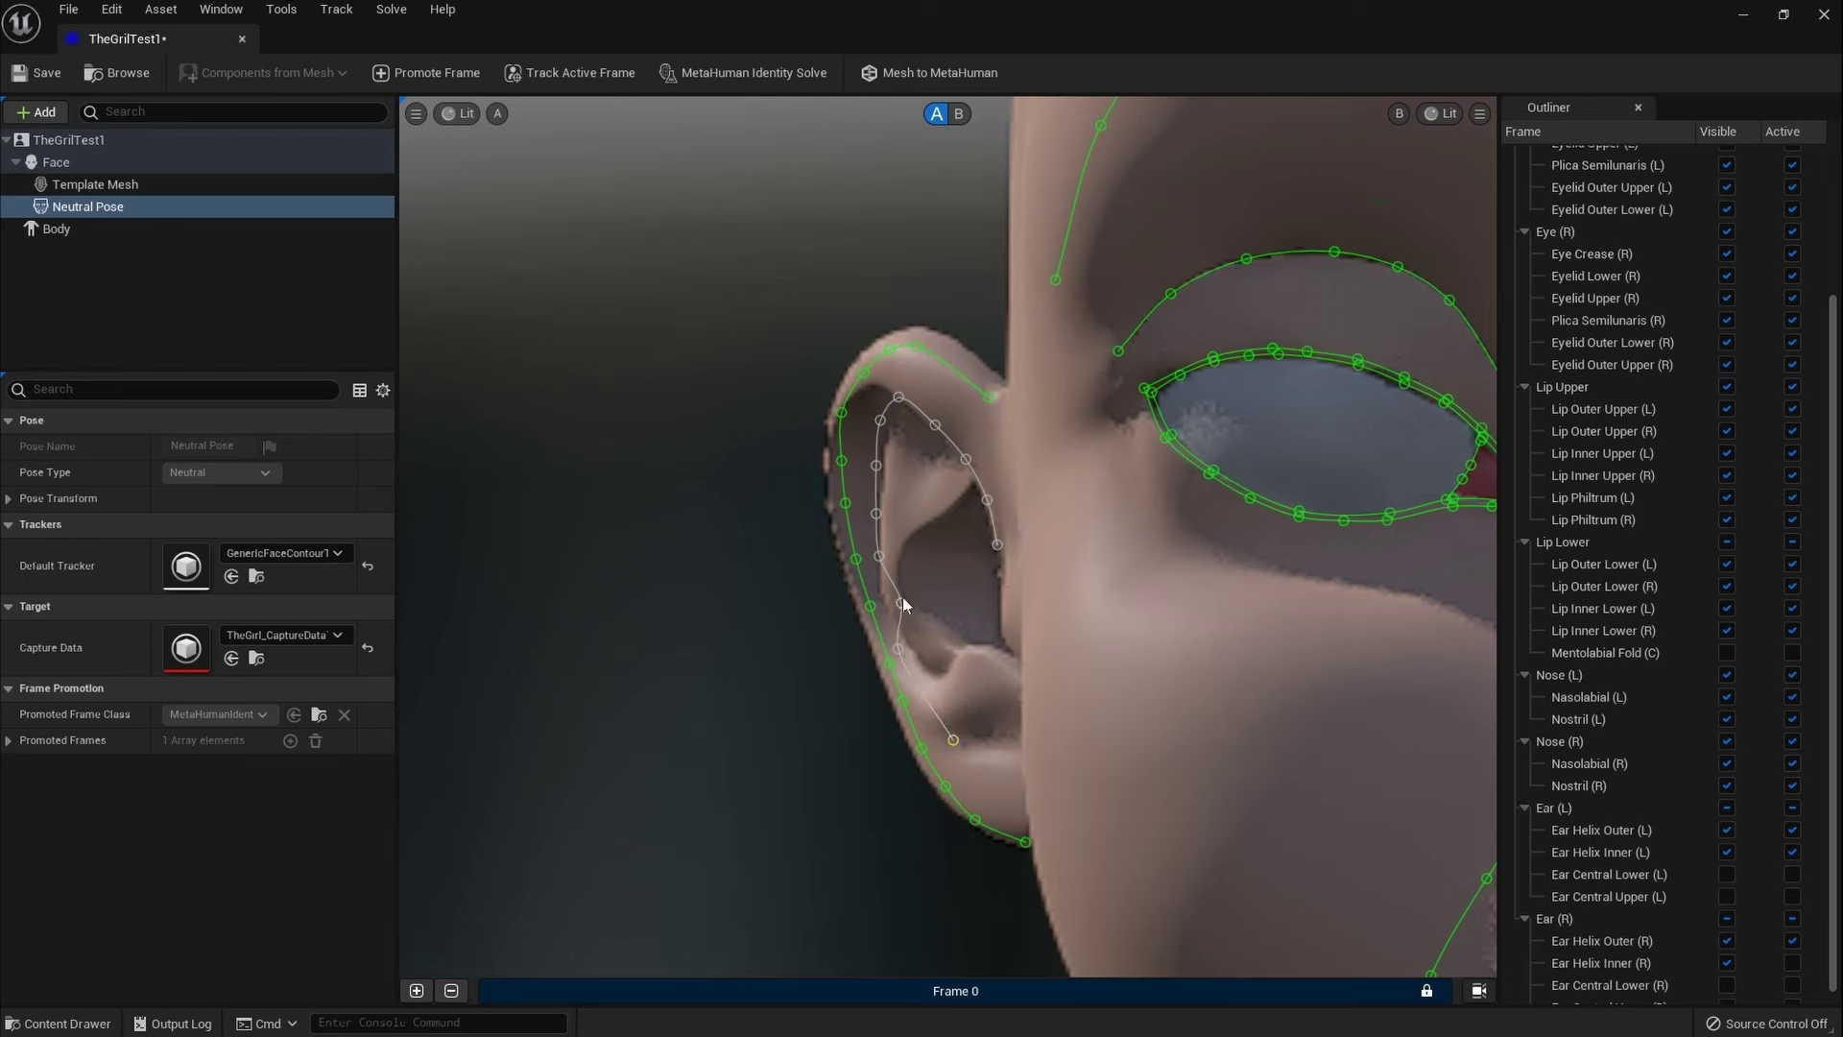
drag(902, 602, 883, 597)
click(1792, 964)
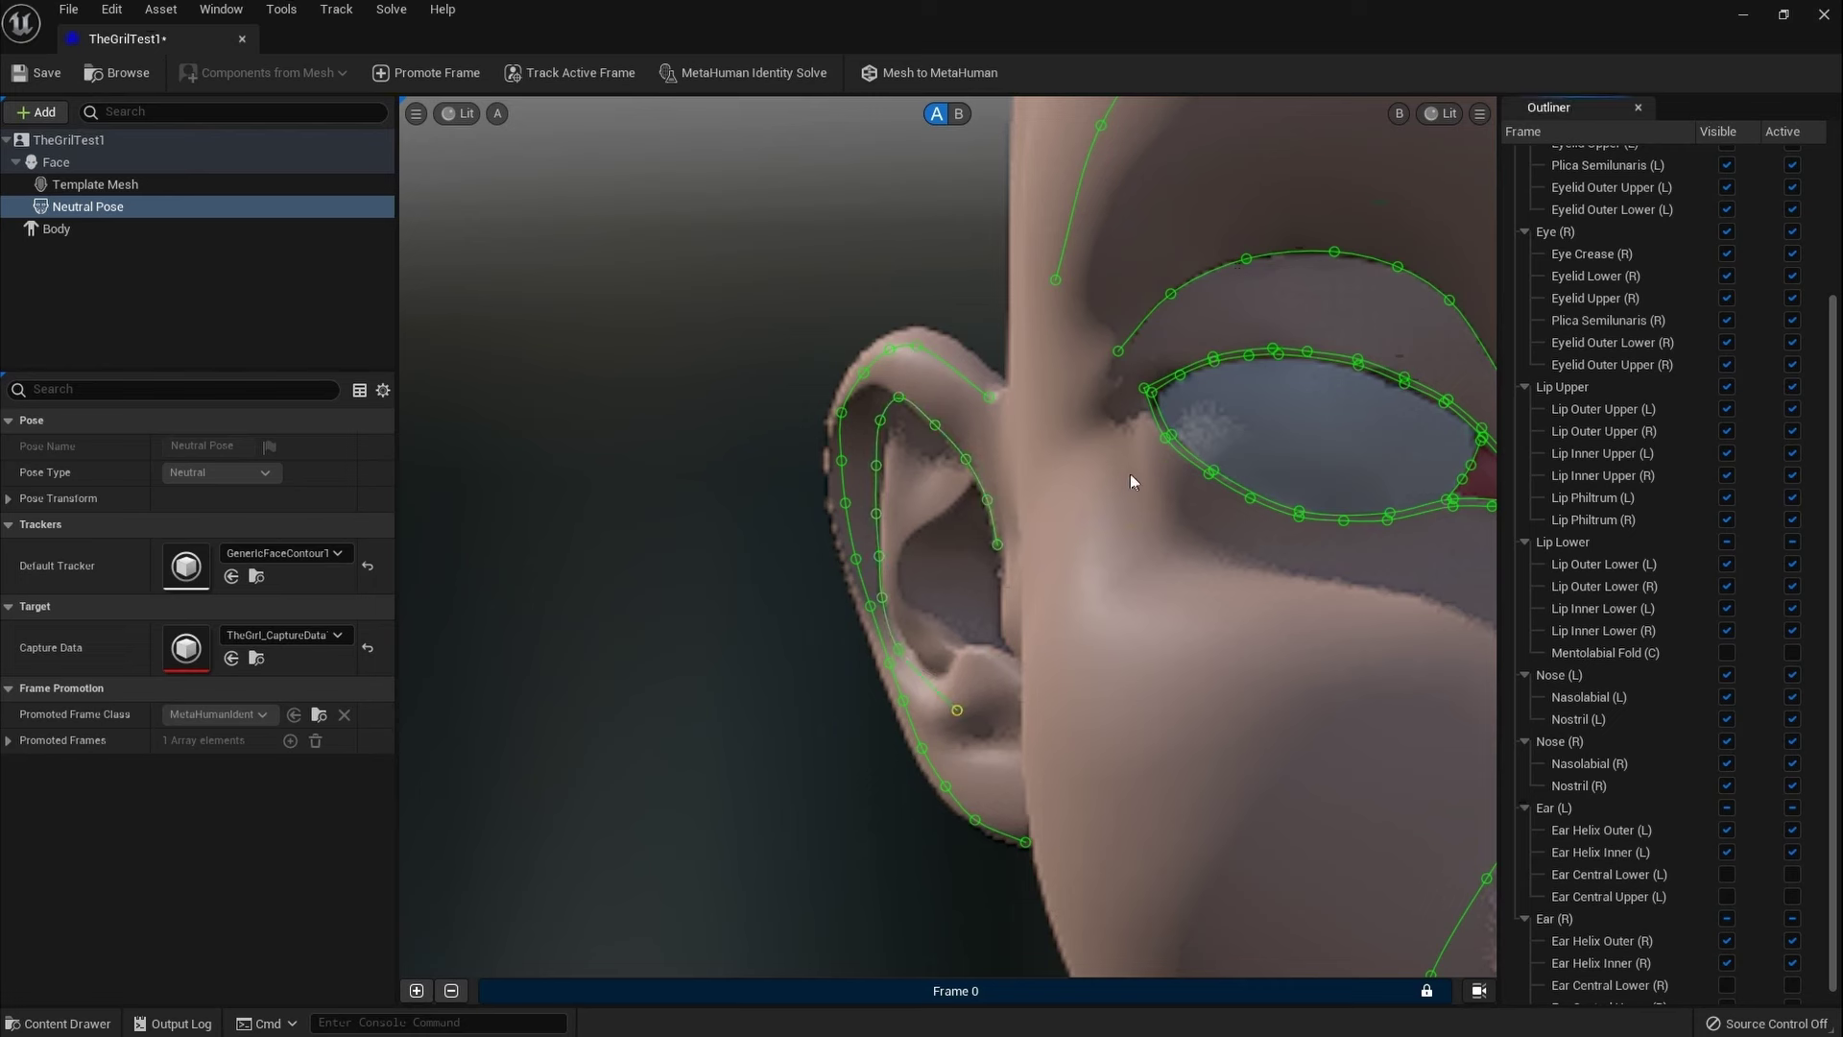
Step: Re-solve the MetaHuman Identity with both right ear curves and show the whole solved face in view B
click(740, 77)
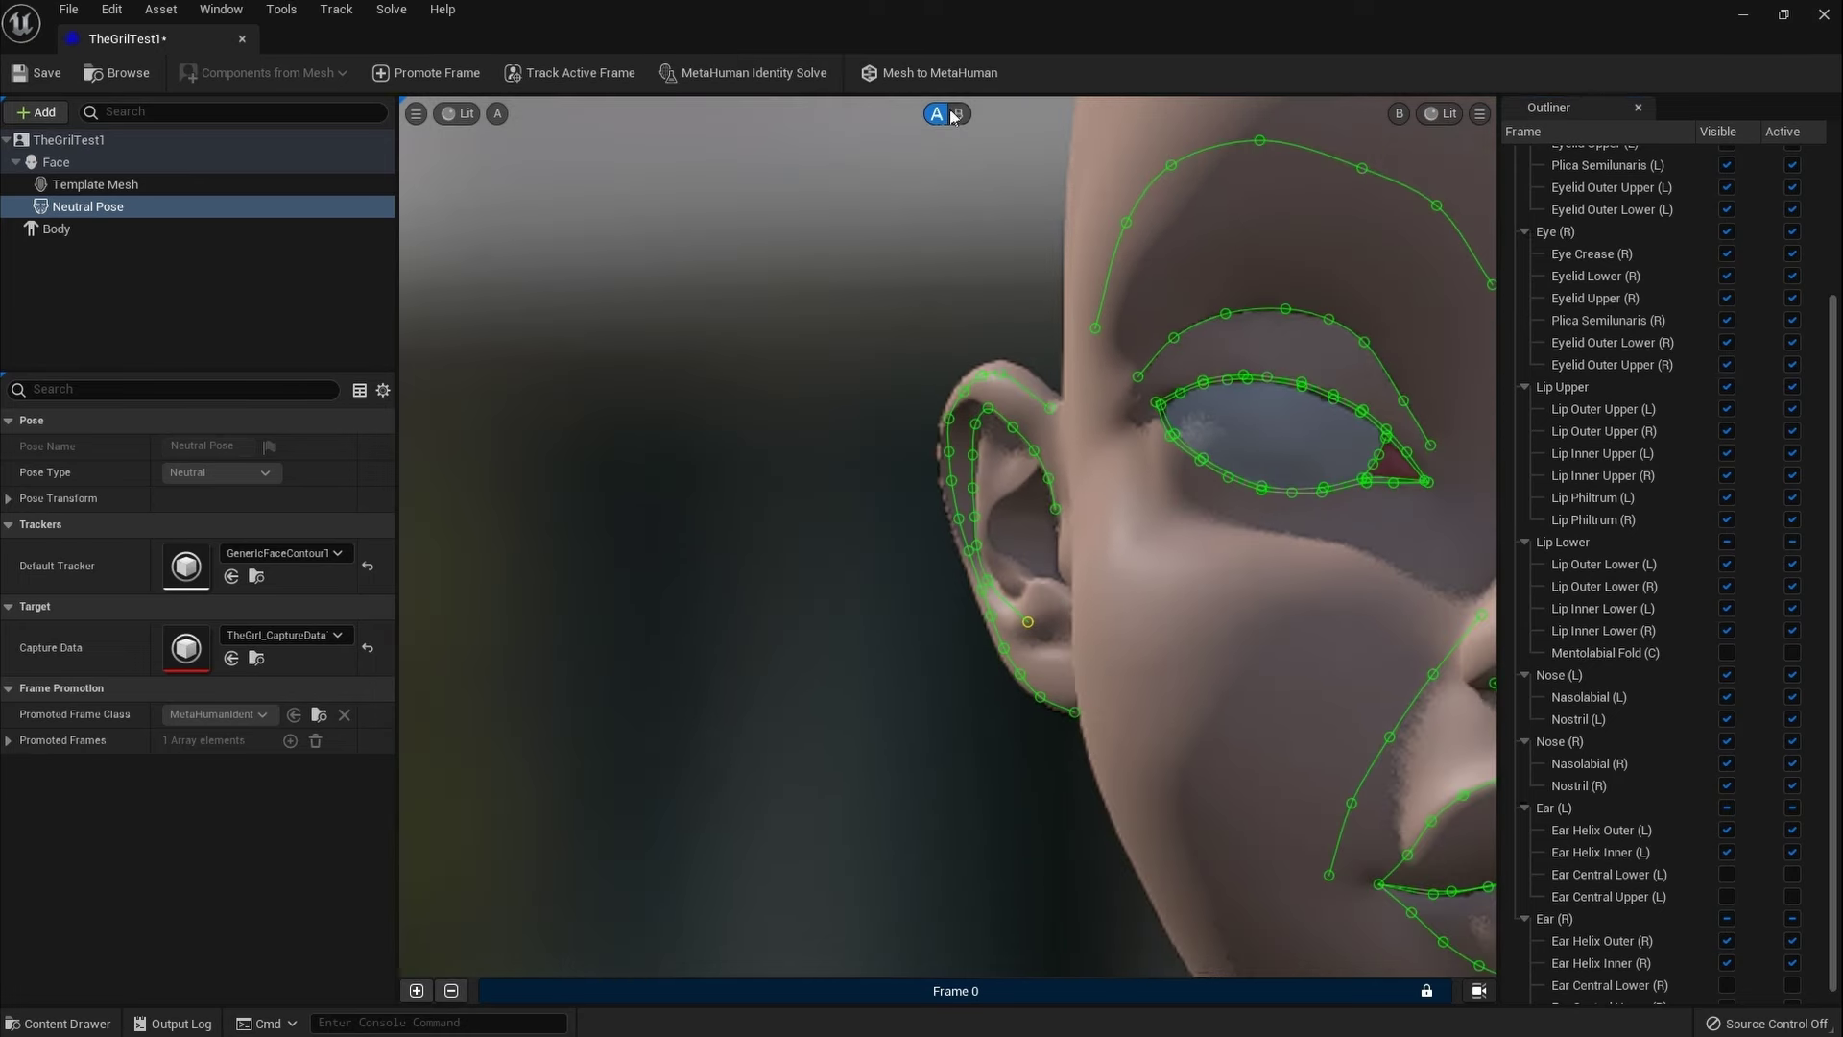
click(957, 114)
drag(1305, 612, 810, 556)
scroll(810, 556, down, 2)
drag(1084, 571, 1162, 591)
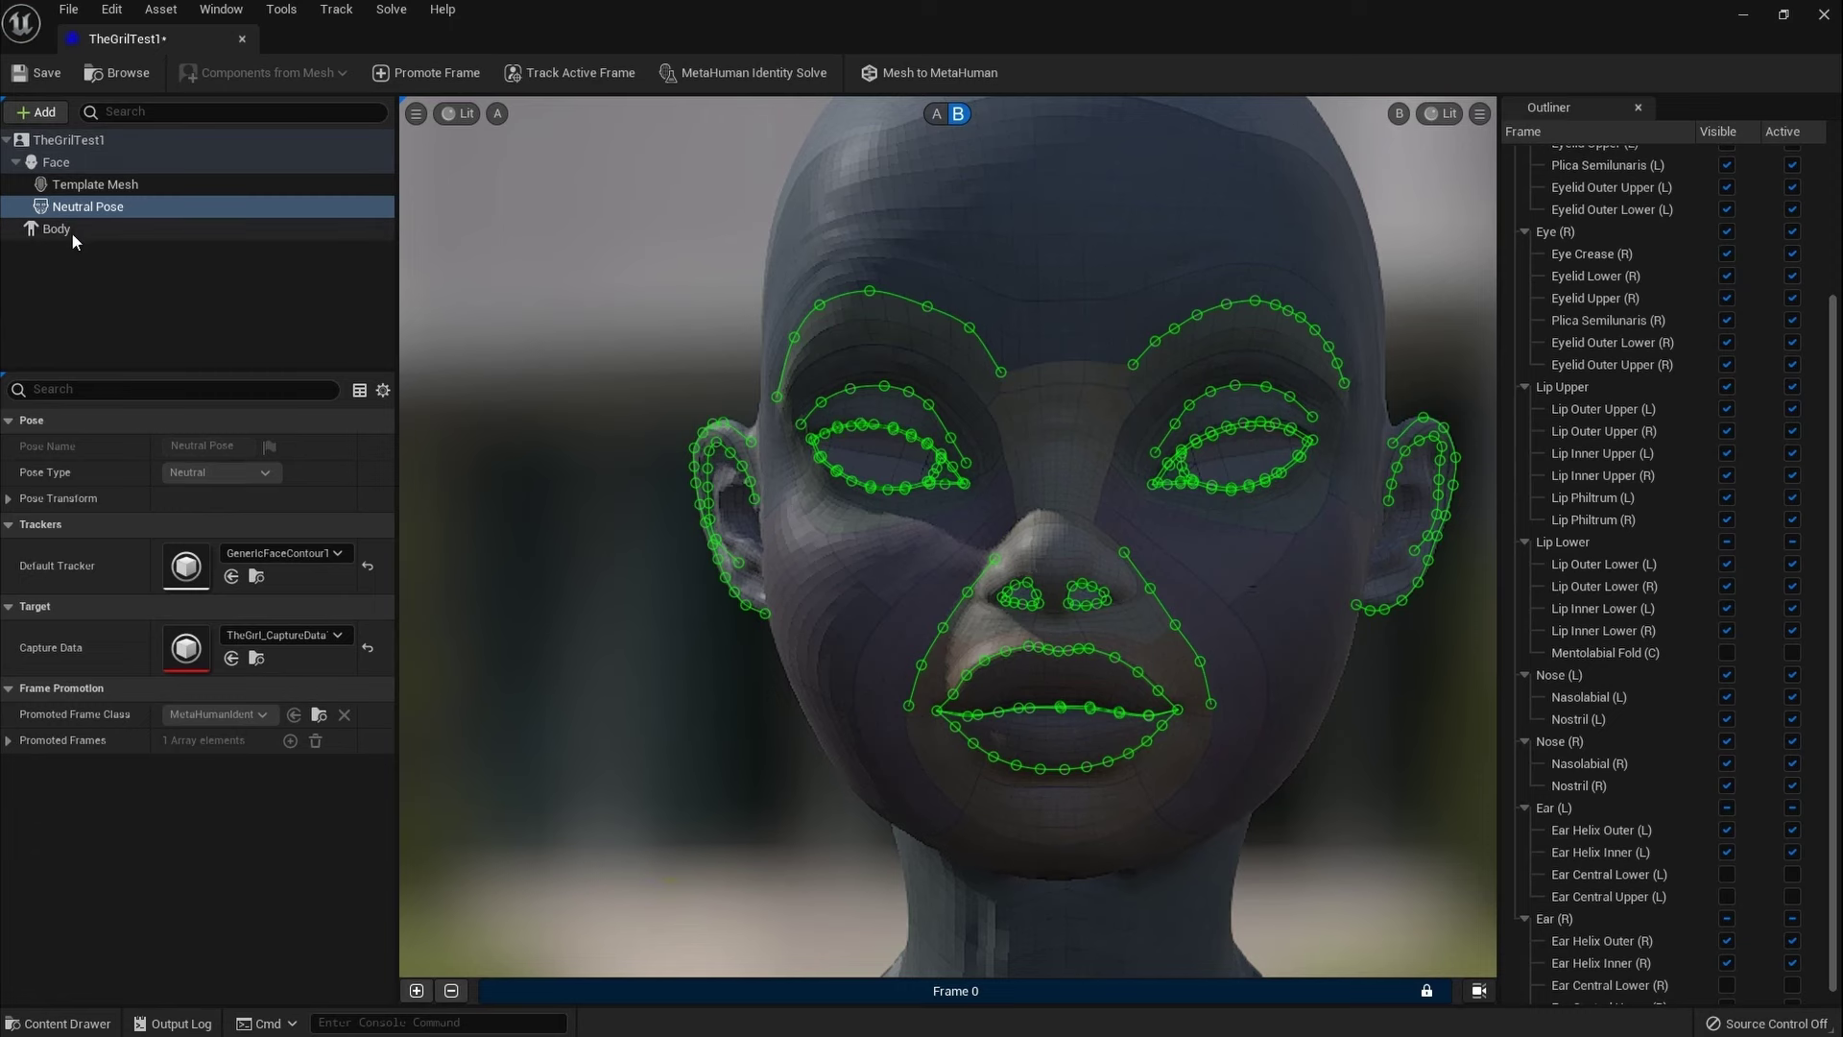
Step: Assign the second body preset in the first row to the Body and convert the Identity with Mesh to MetaHuman
click(57, 228)
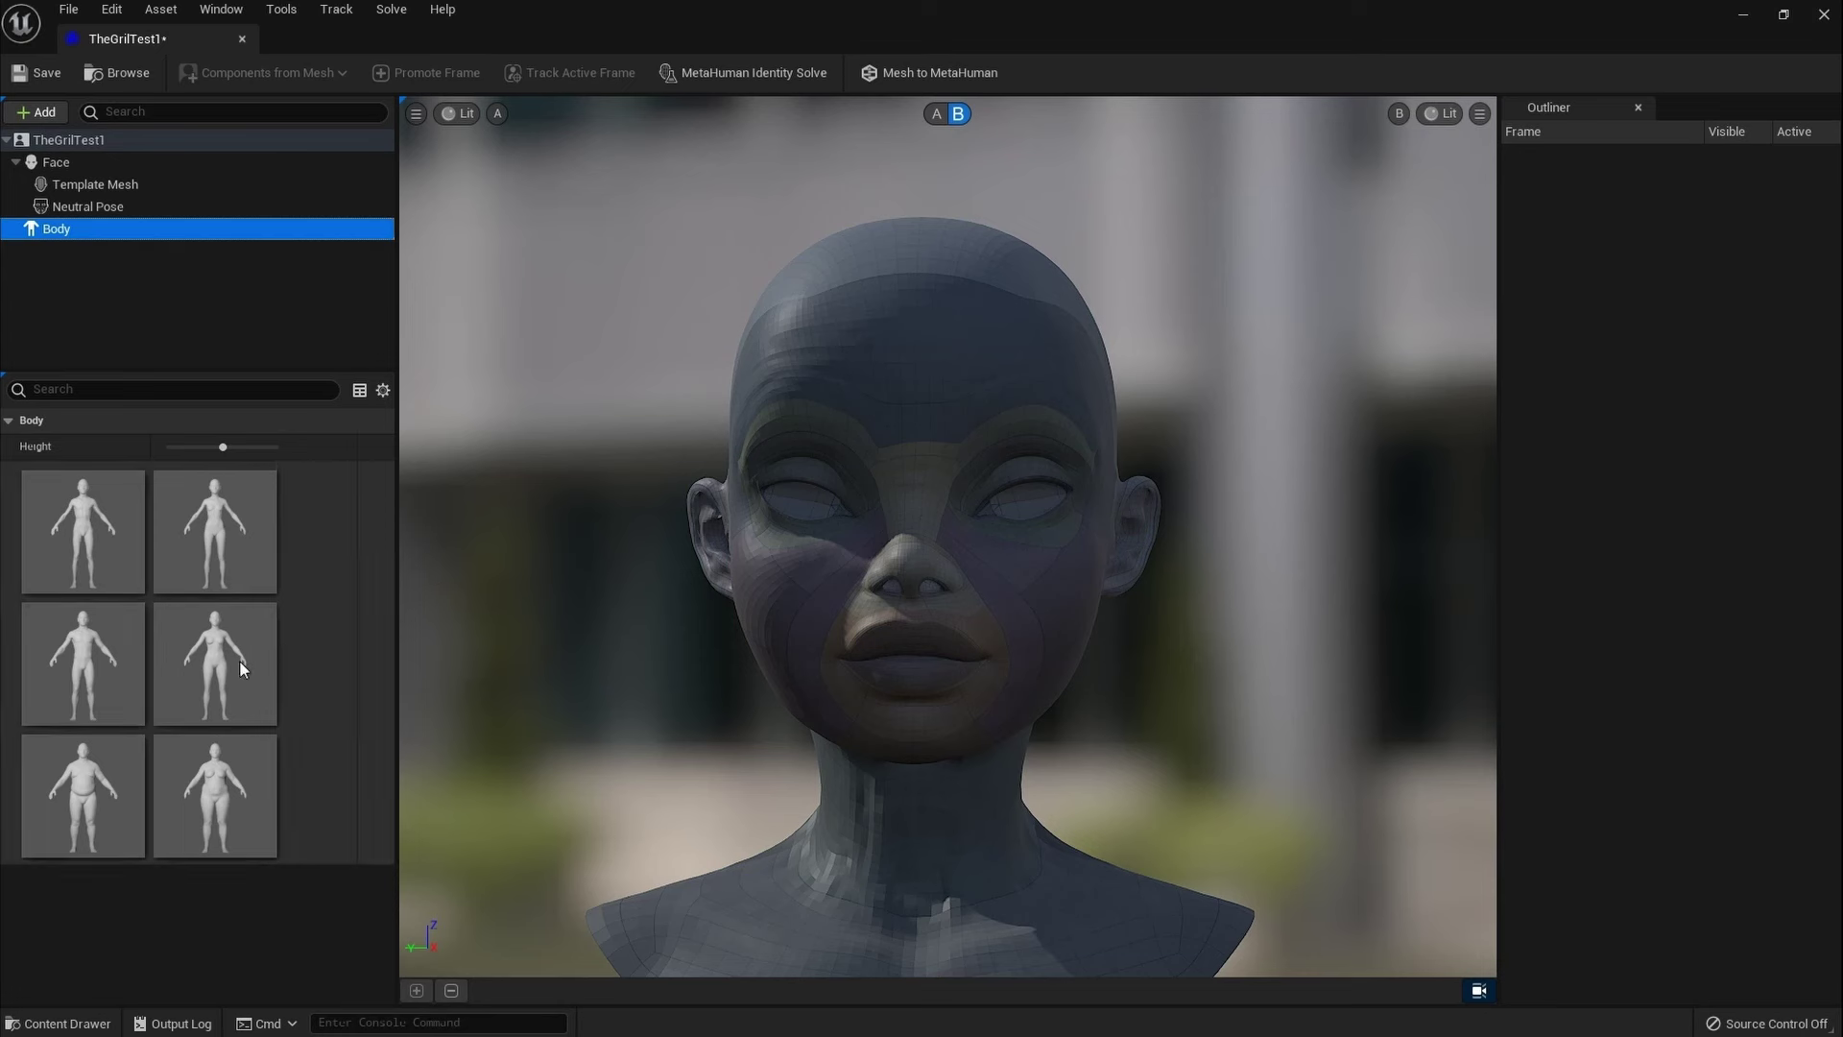
click(234, 542)
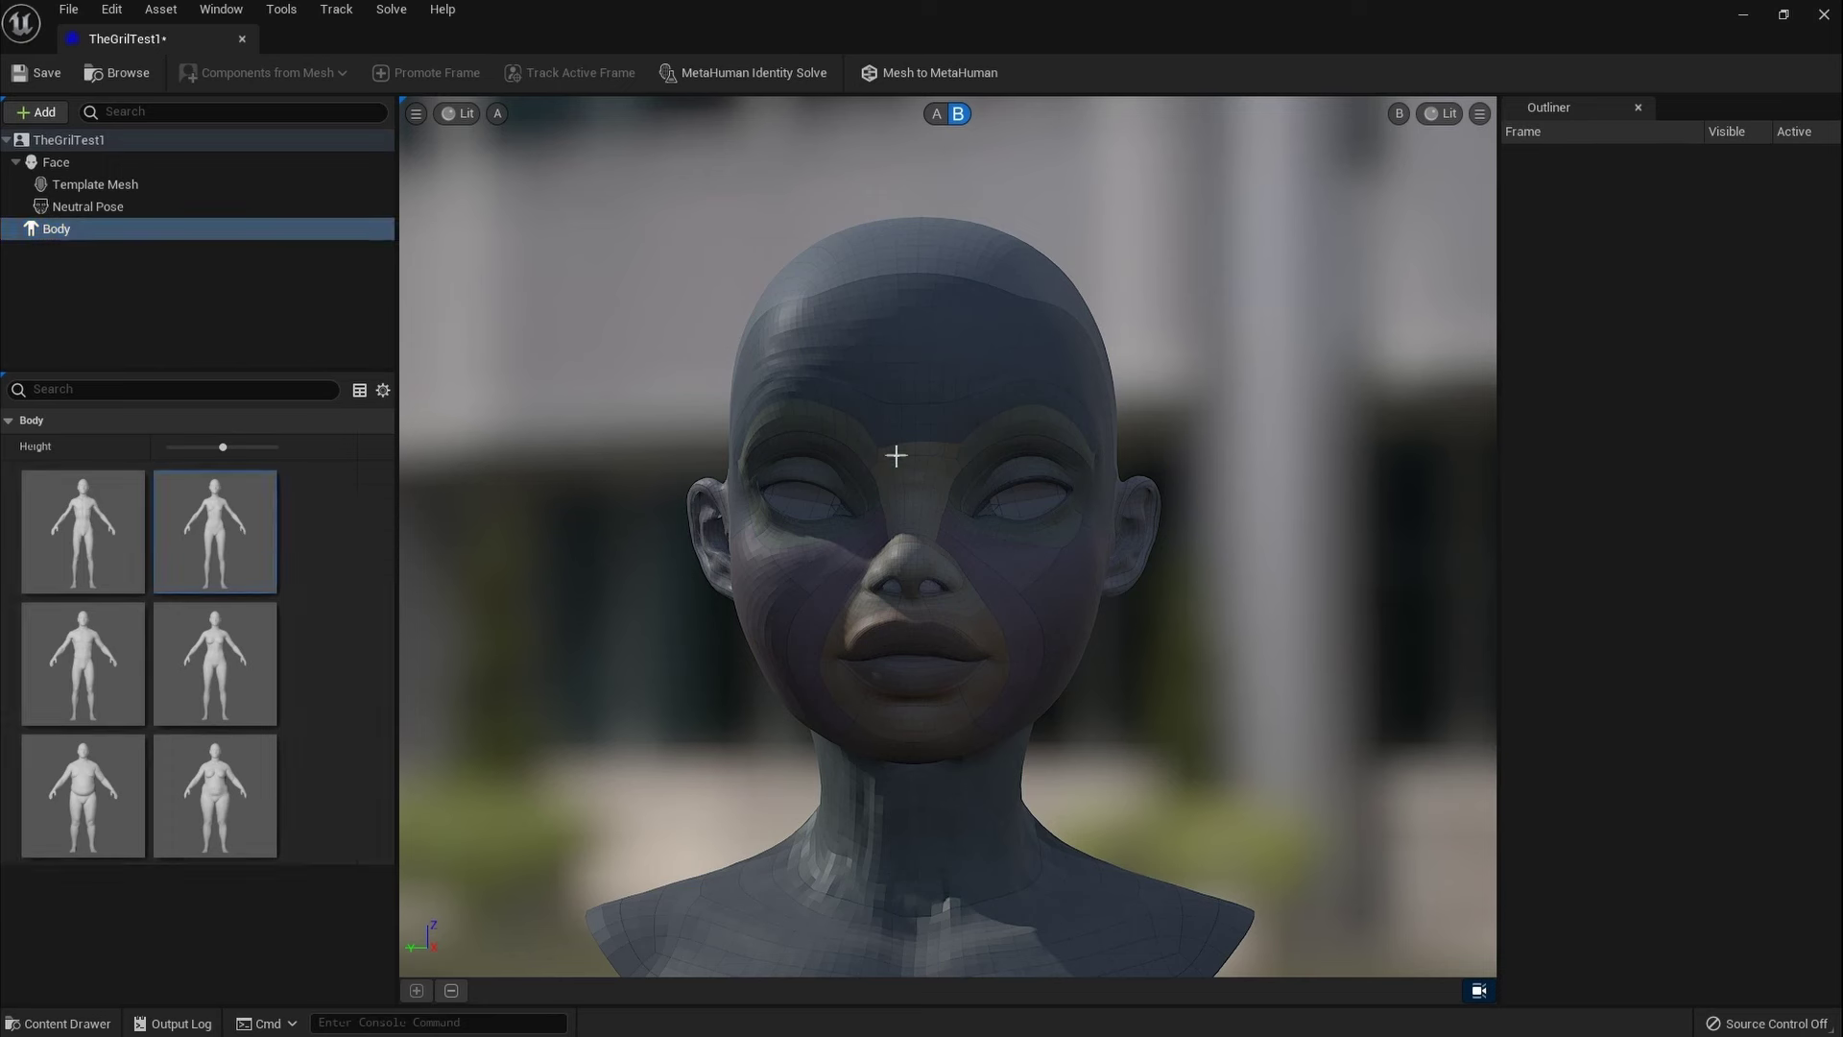
click(949, 76)
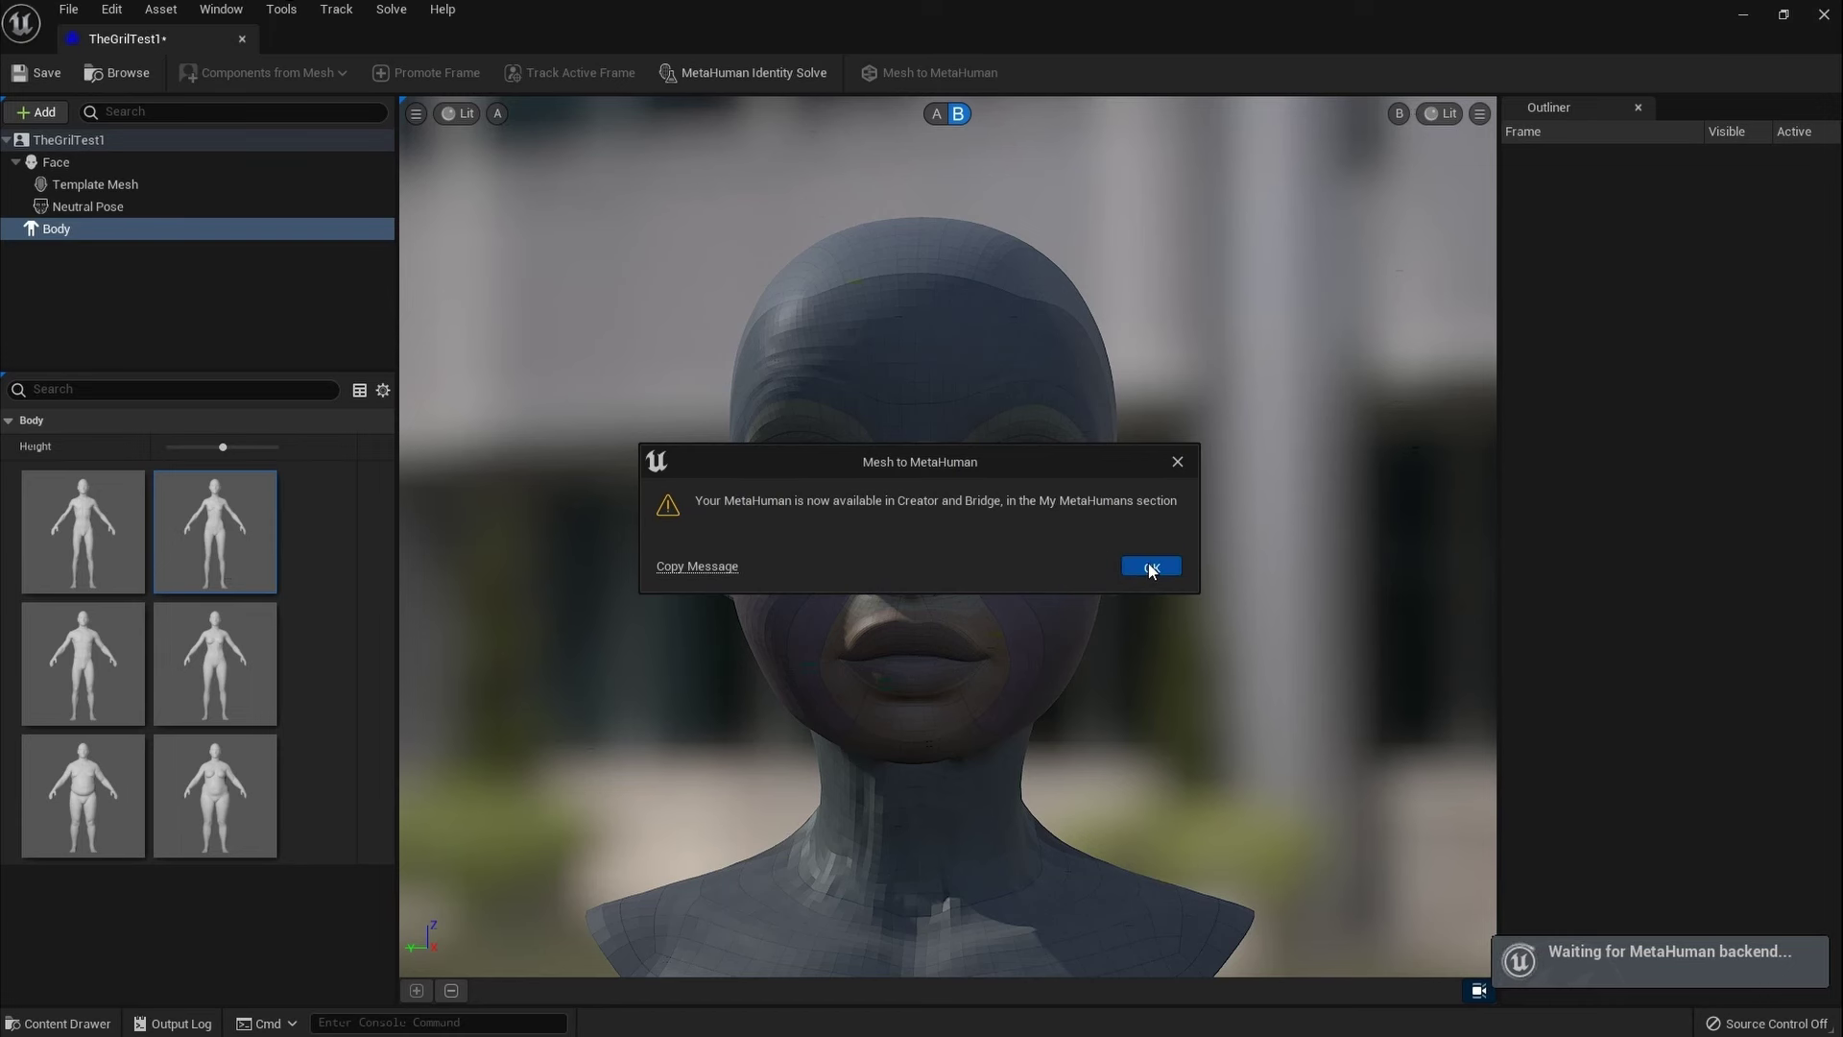
click(1152, 568)
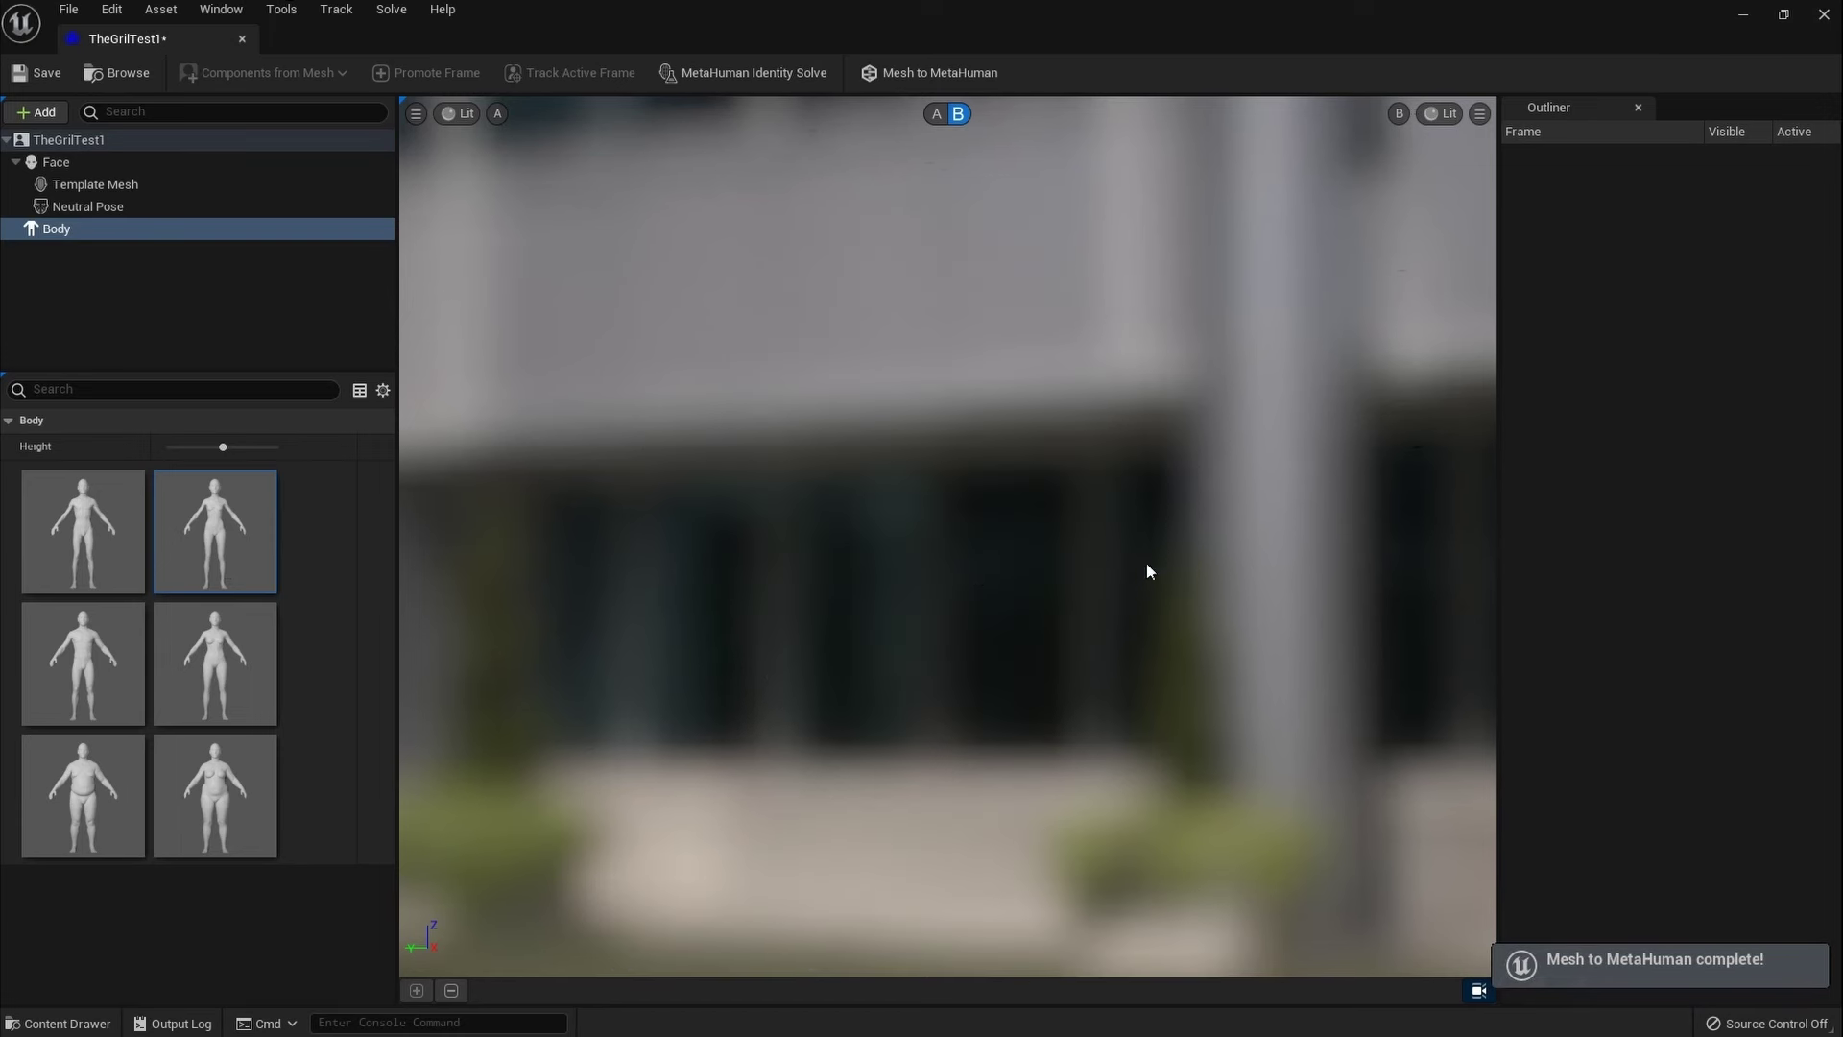
Step: Select the Neutral Pose to examine the head after the conversion
click(946, 117)
click(948, 119)
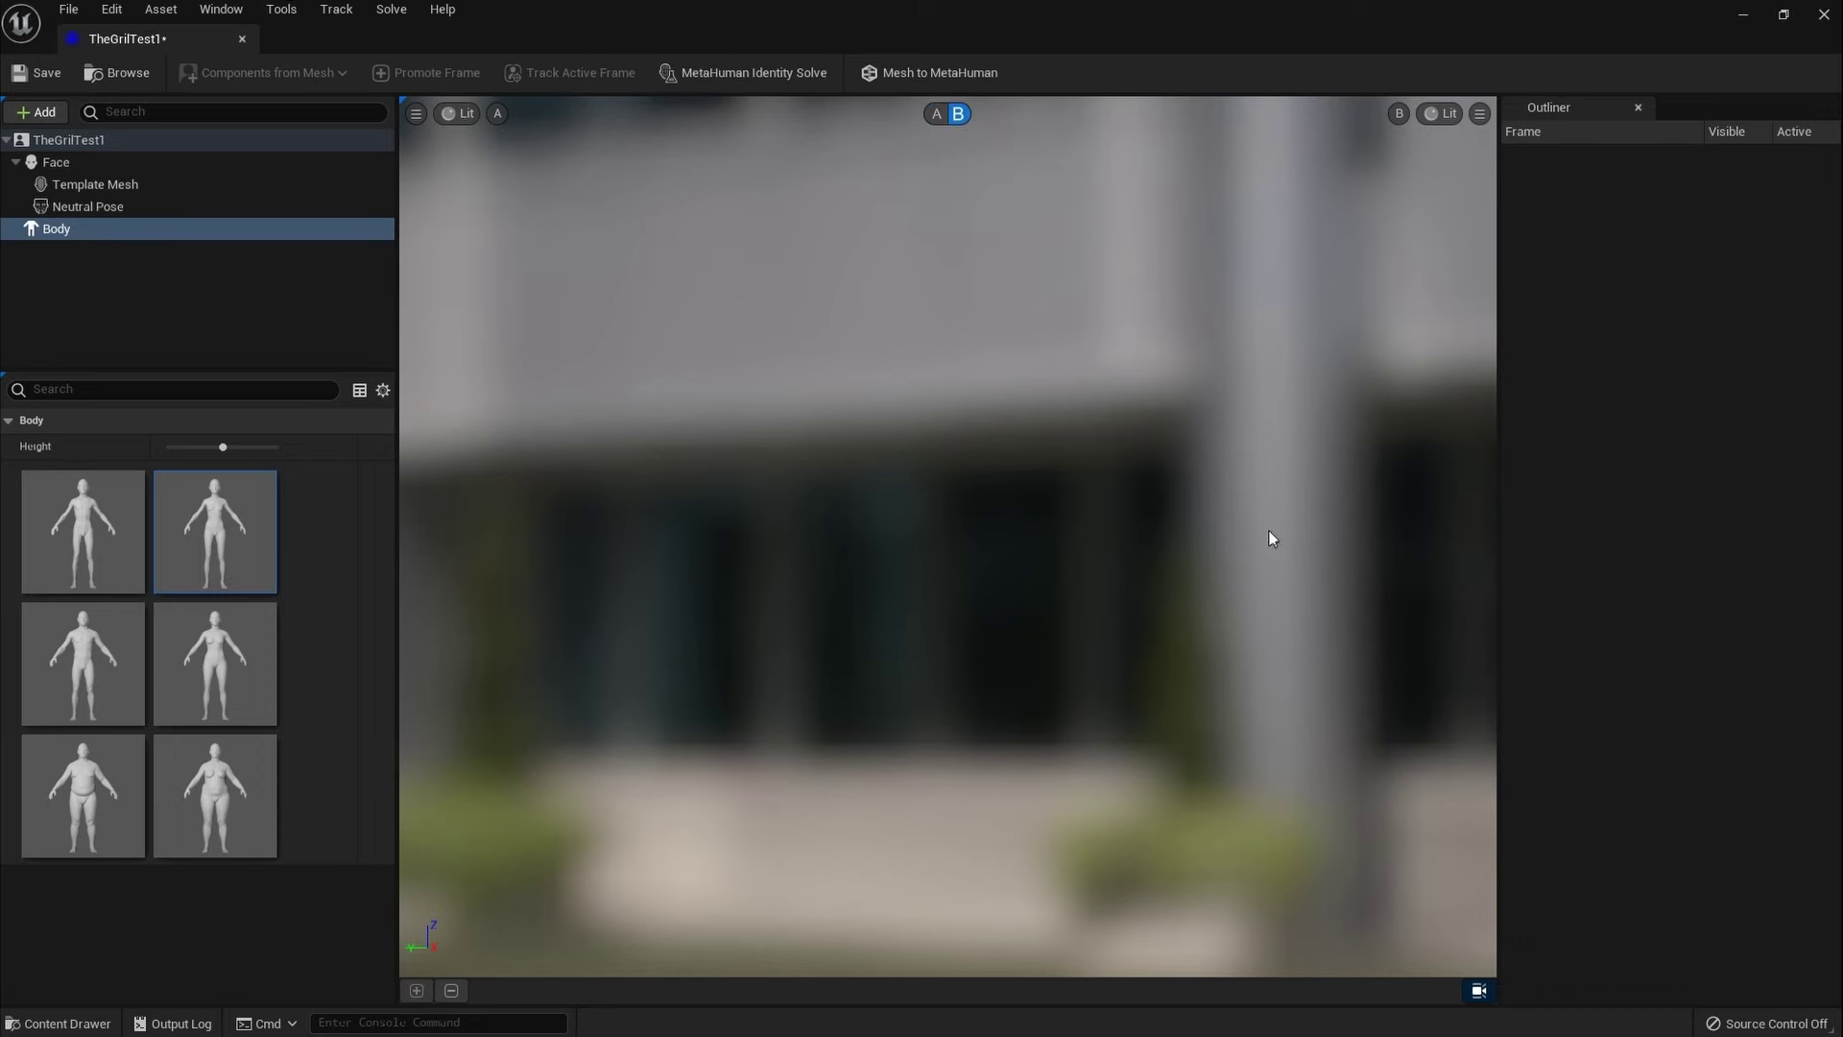
drag(1345, 646, 1345, 576)
drag(707, 263, 708, 263)
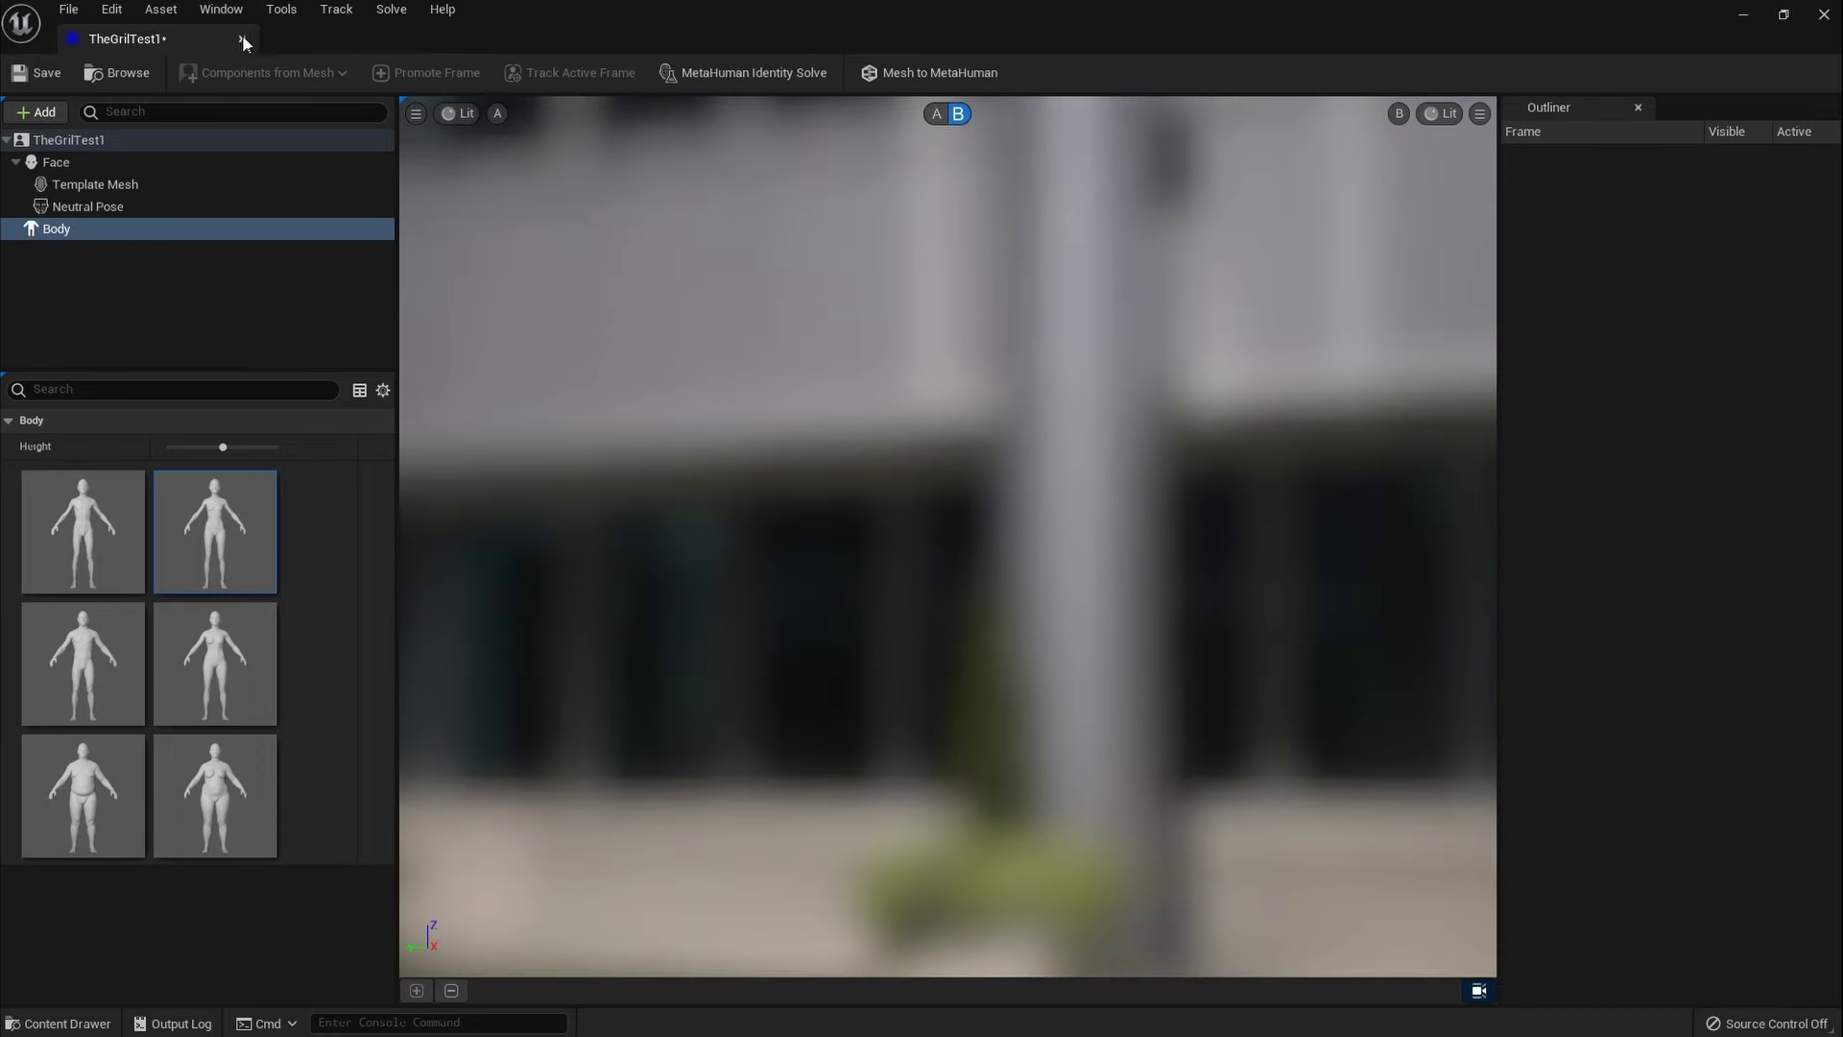
click(123, 207)
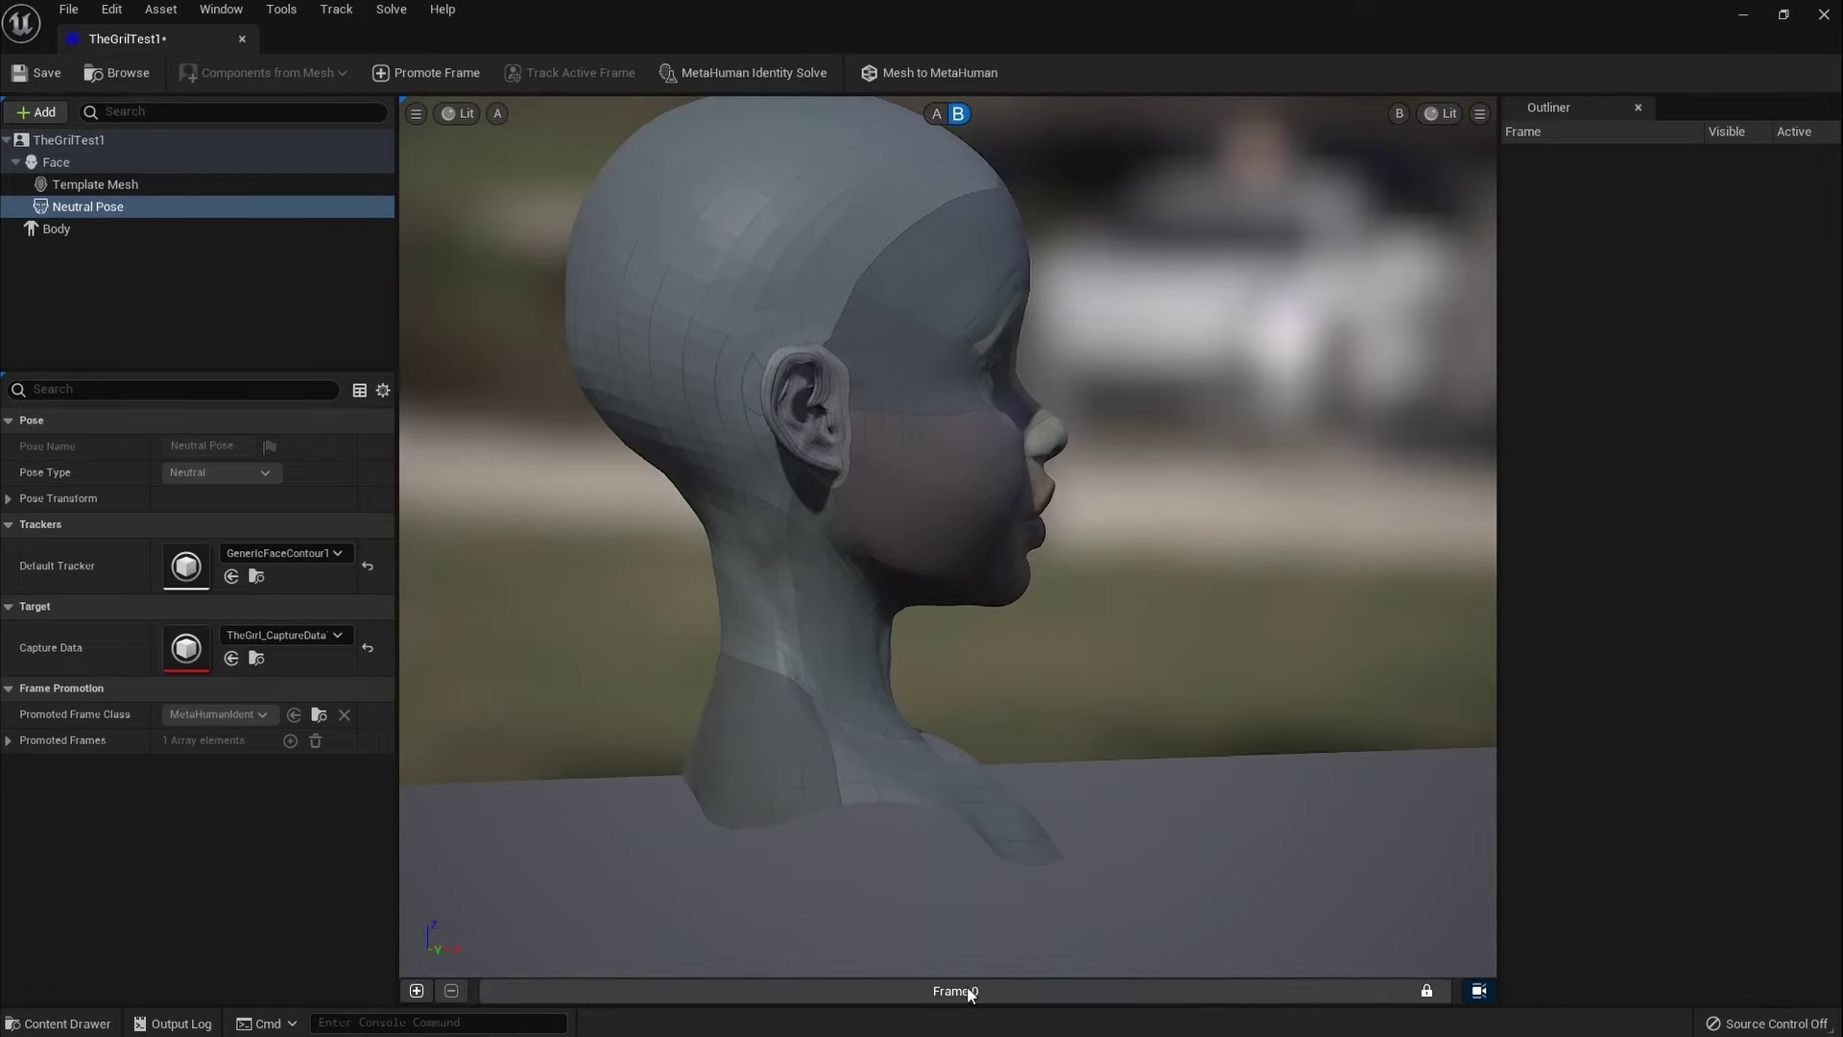
Step: Show Frame 0 and examine the fitted marker curves around the eyes and nose up close
click(970, 993)
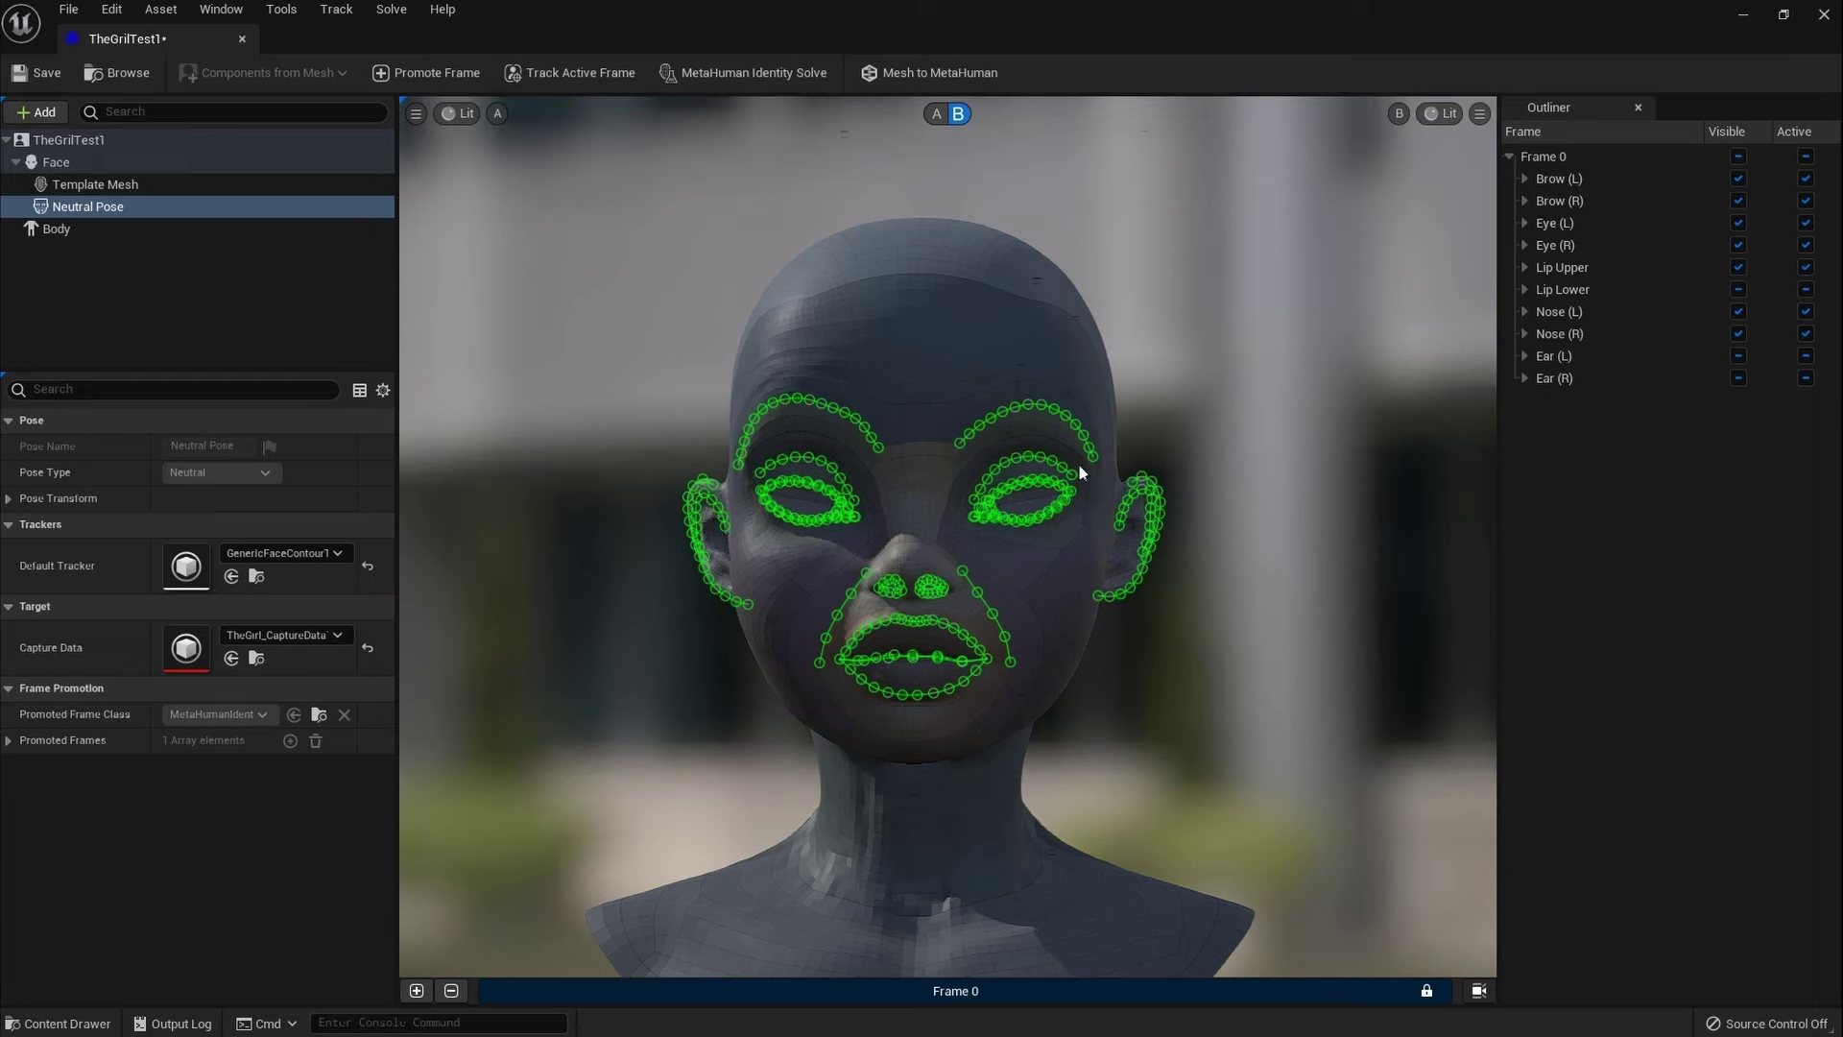
scroll(845, 509, up, 6)
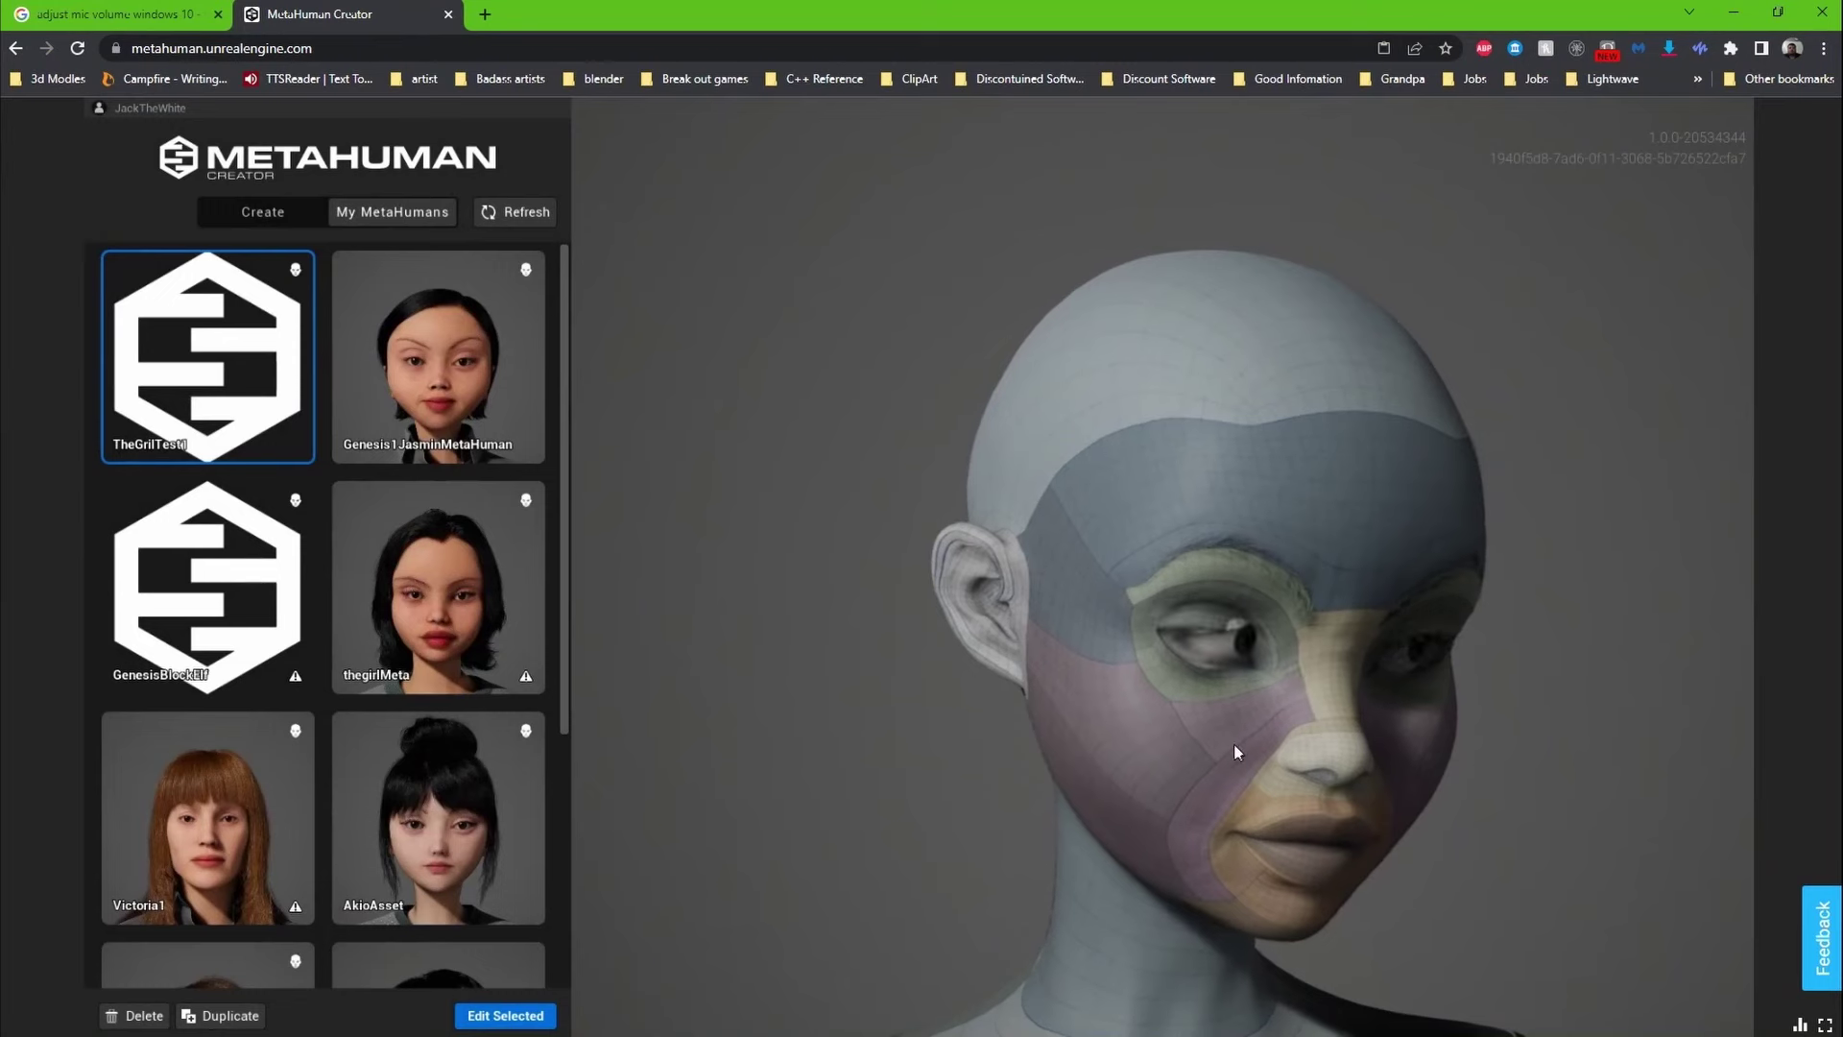
Step: Switch to MetaHuman Creator in the browser, view the TheGrilTest1 head from the front and open it for editing
drag(1234, 743, 1337, 679)
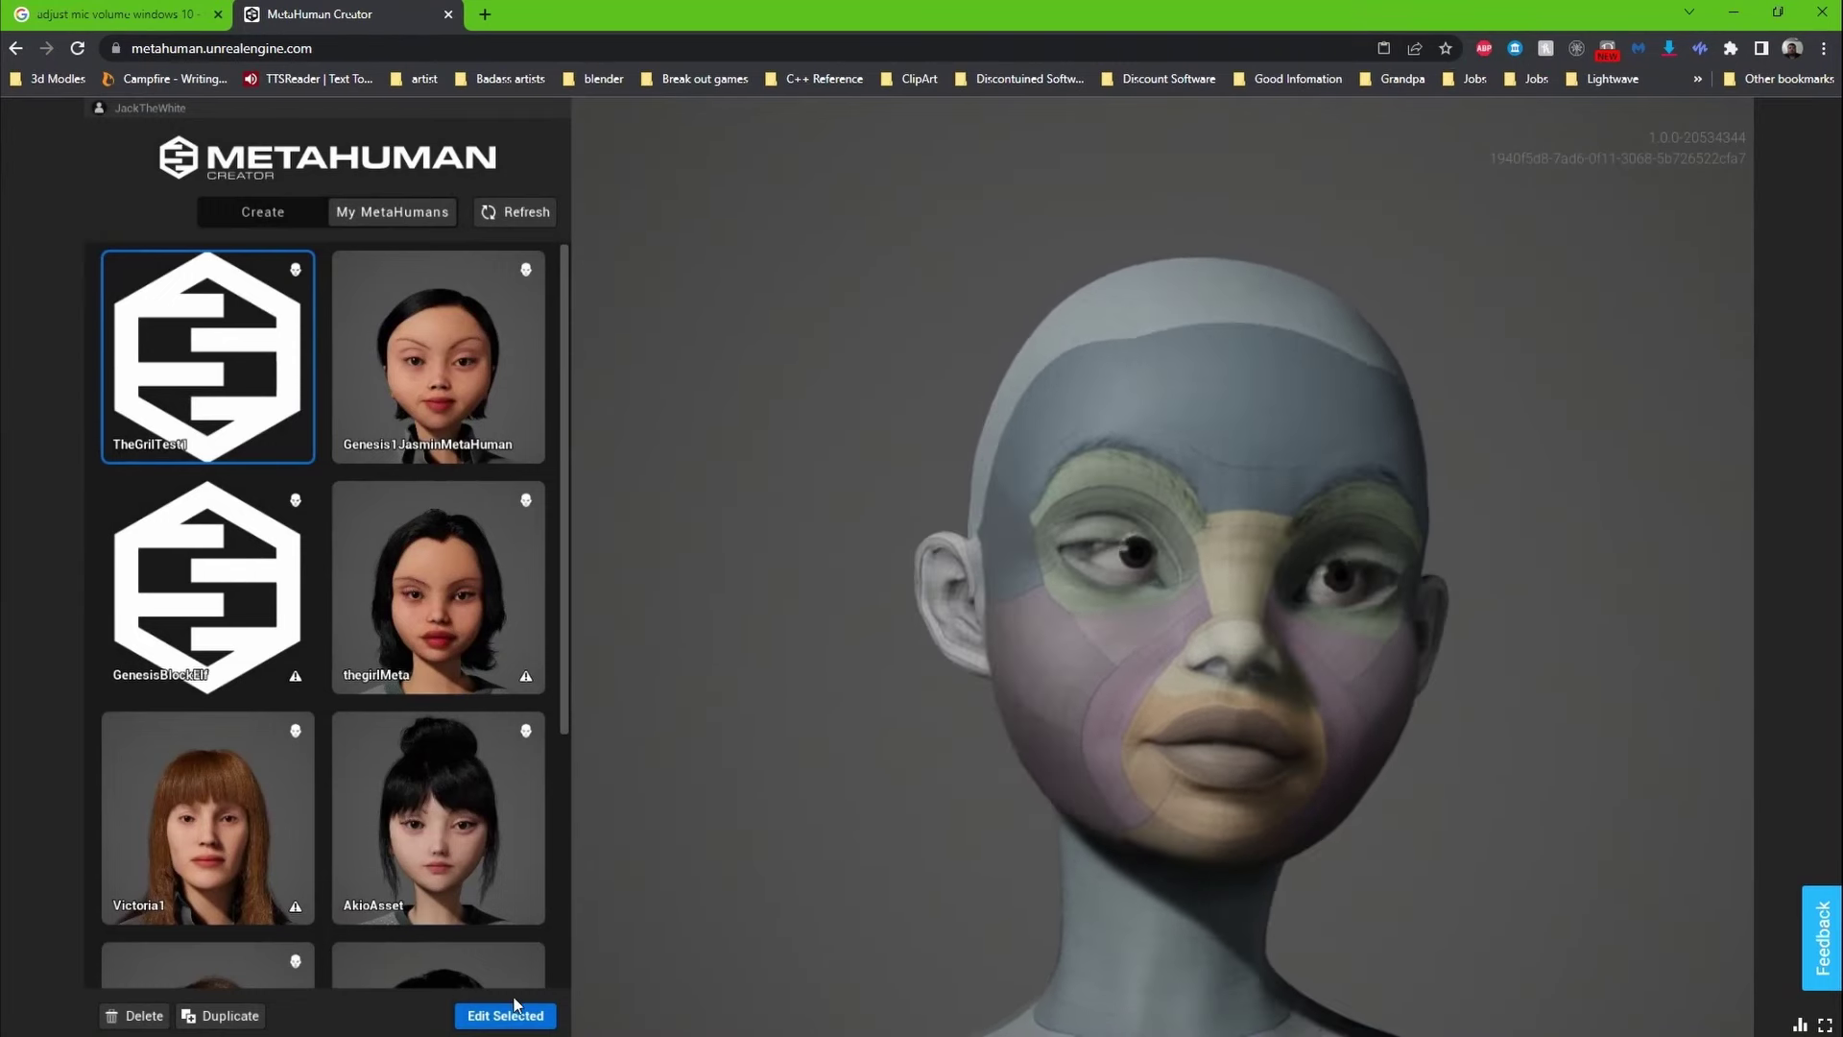
click(506, 1015)
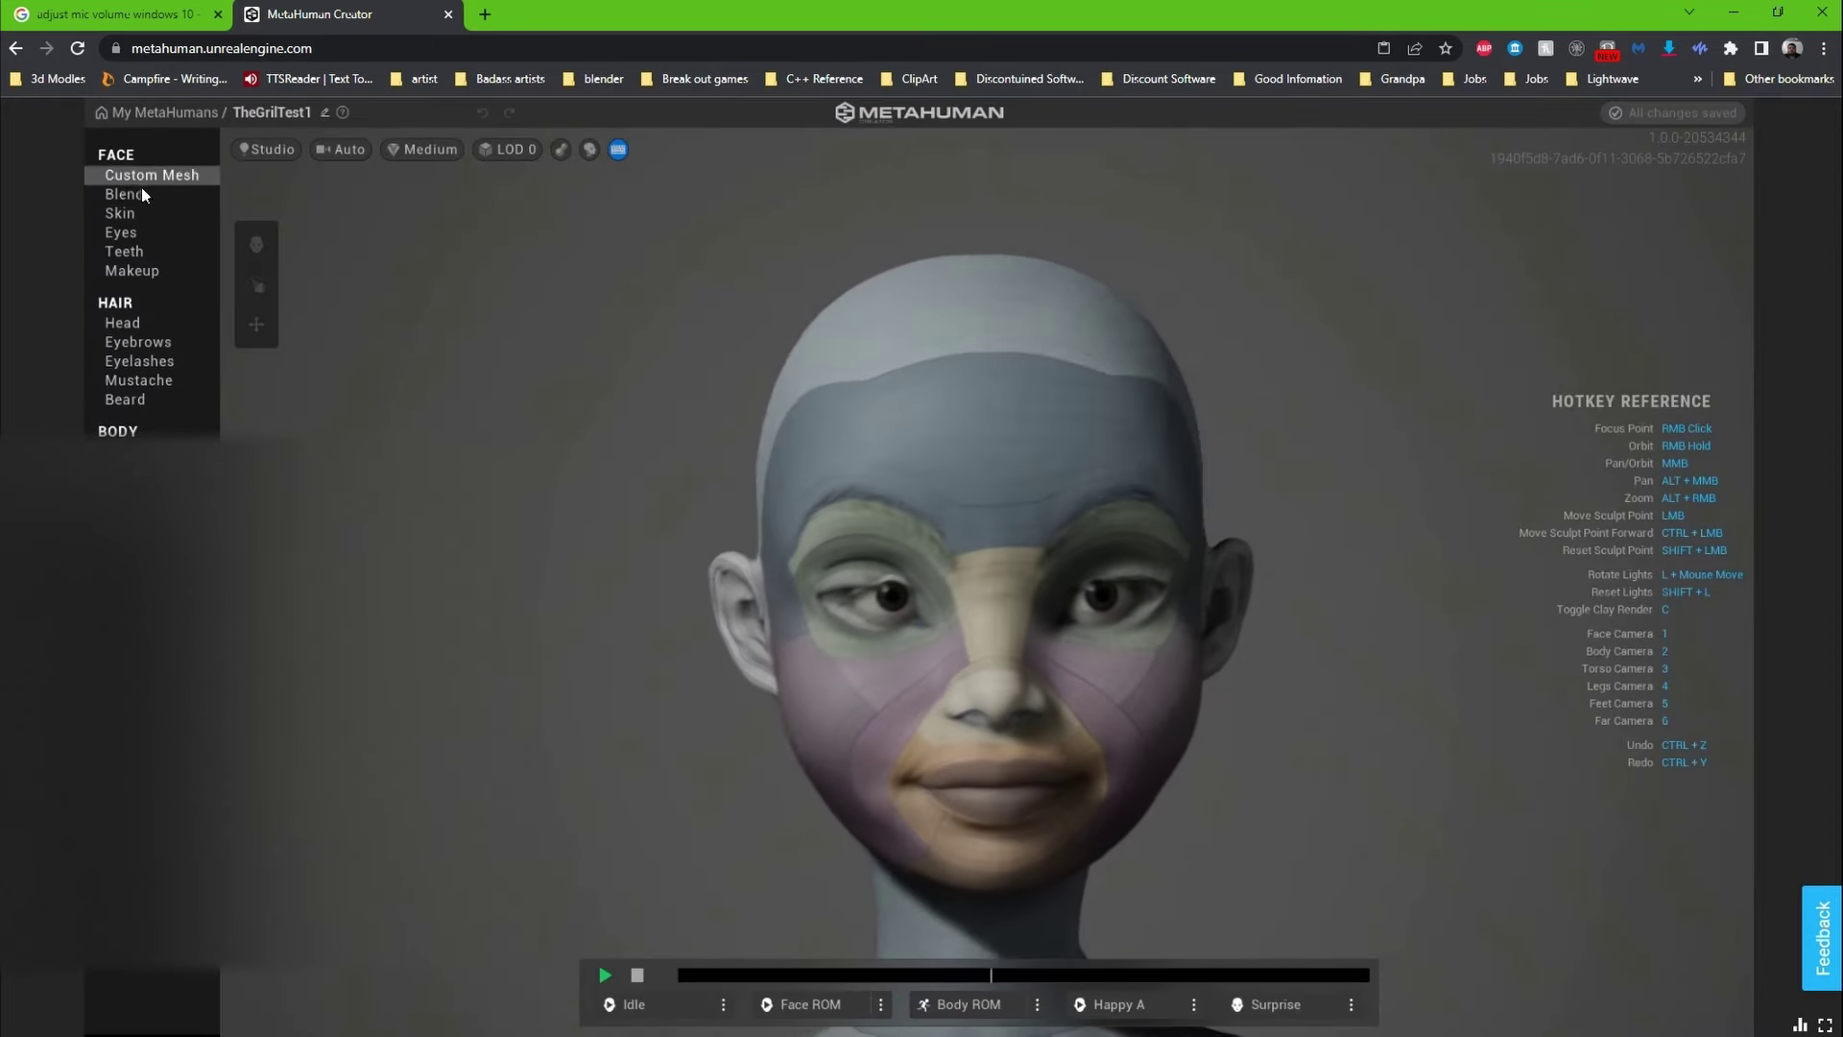
Step: Assign a light skin color to the face with U 0.24 and V 0.39
click(135, 211)
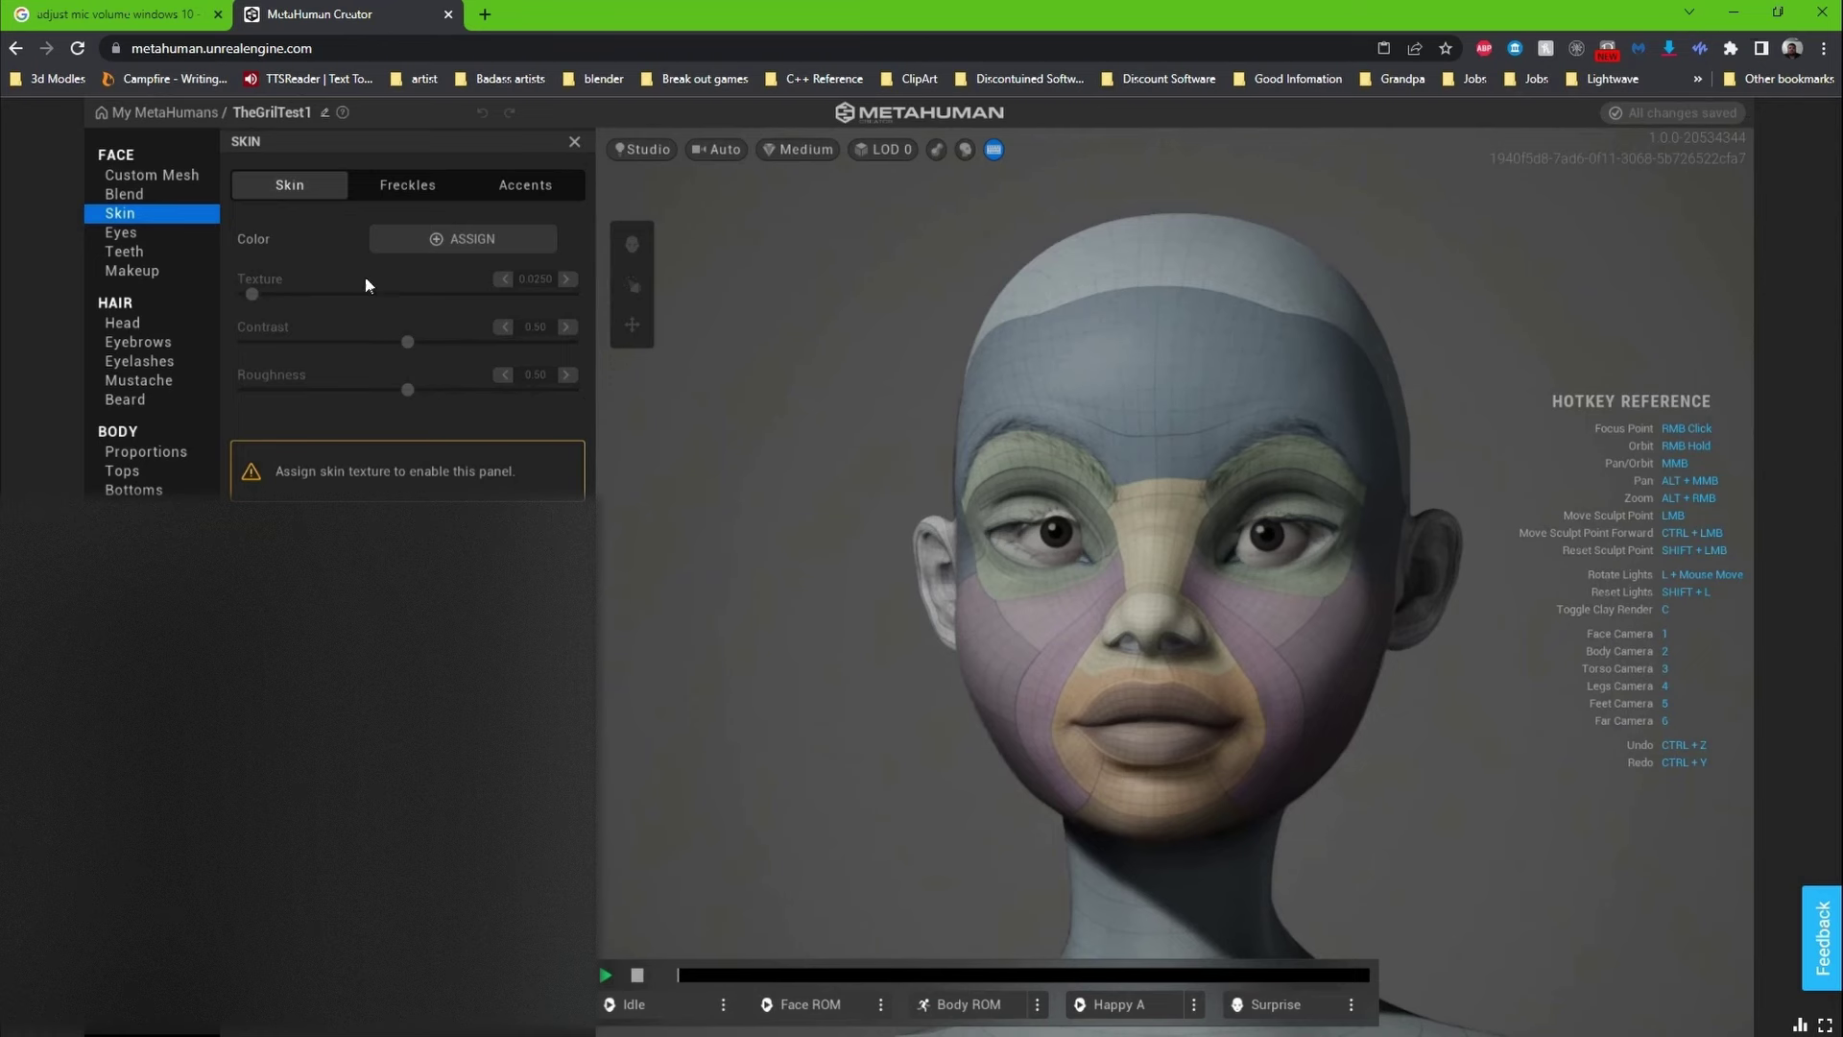
click(434, 240)
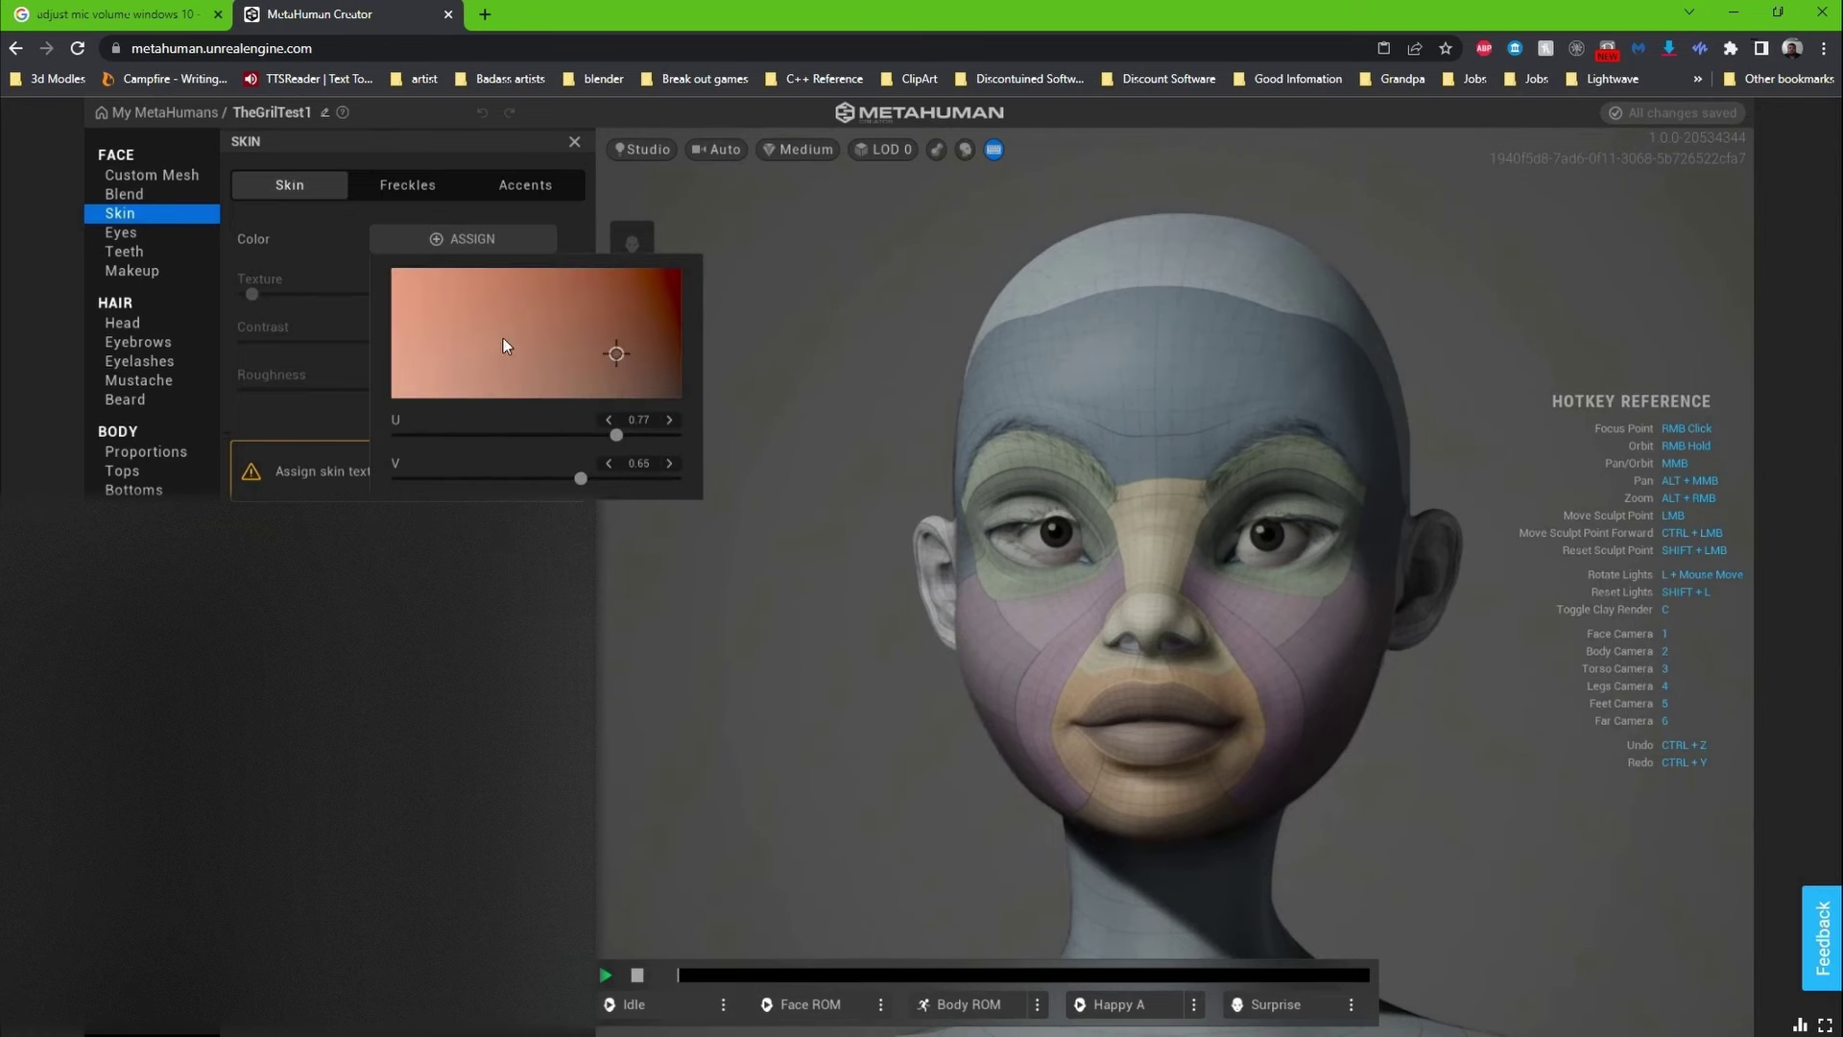
drag(503, 338, 461, 320)
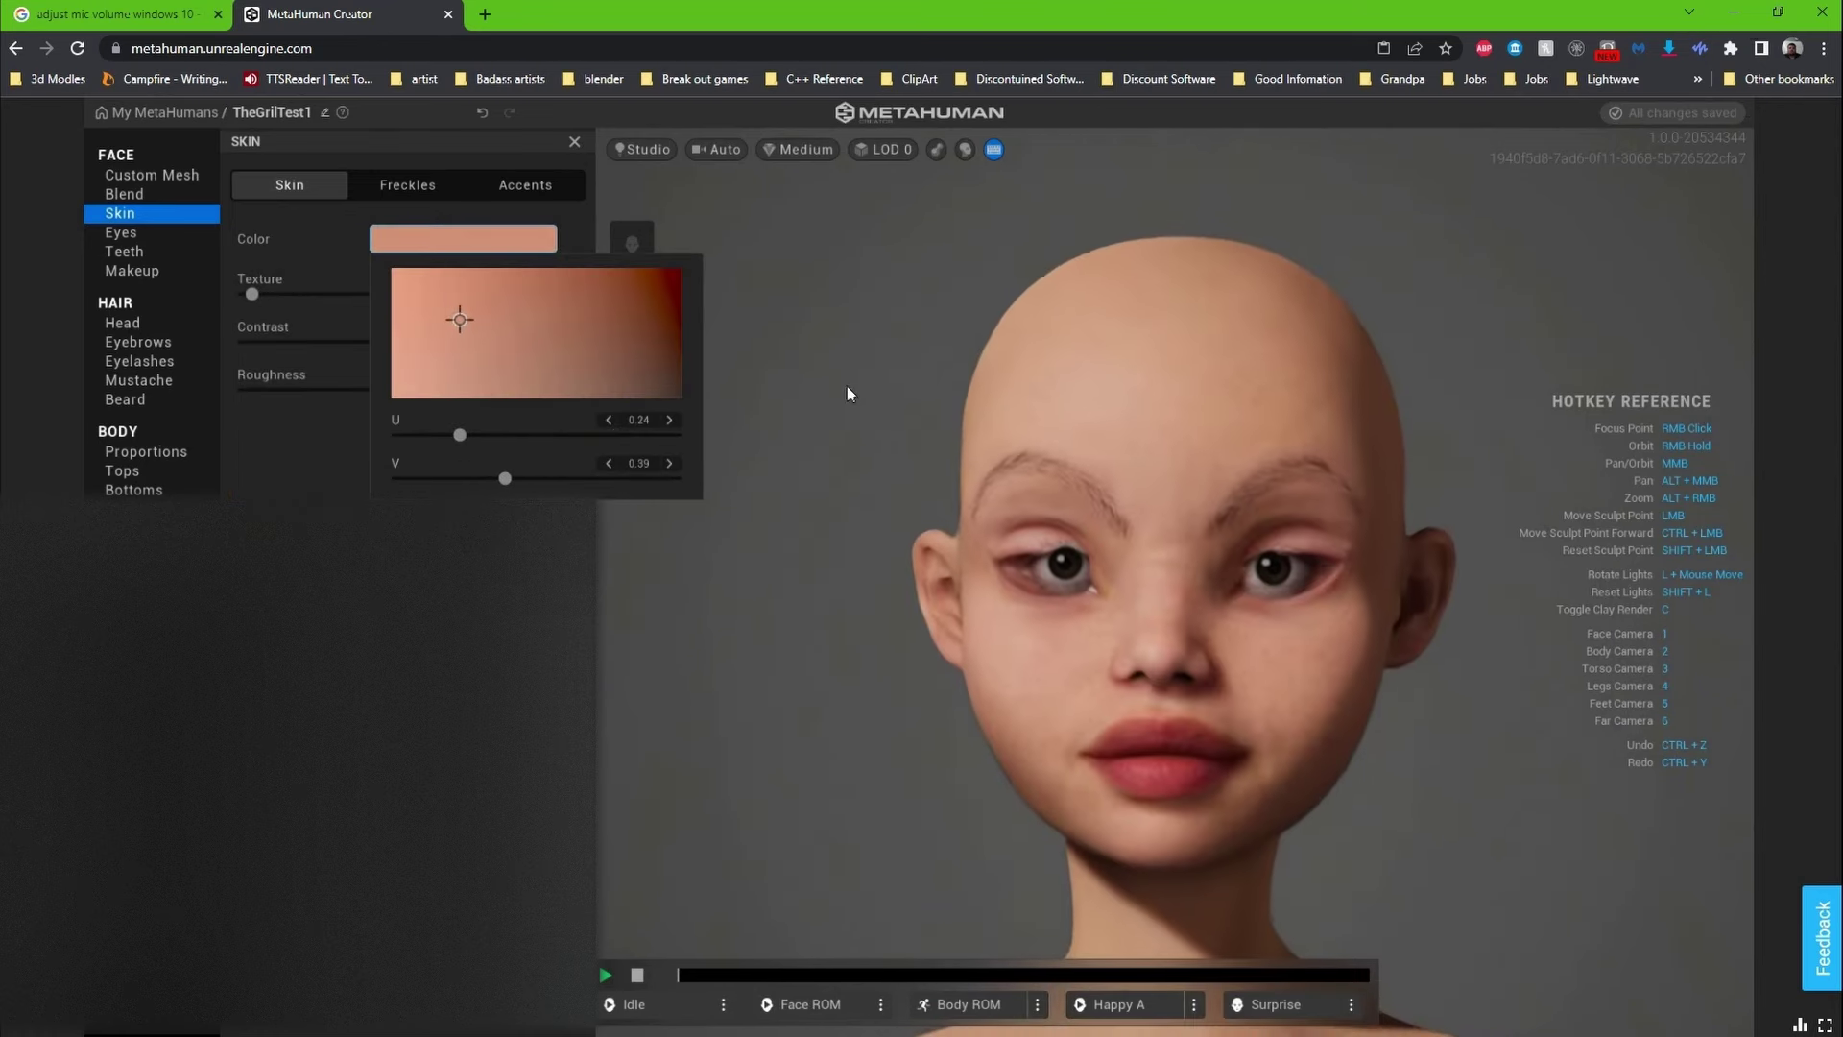
click(911, 725)
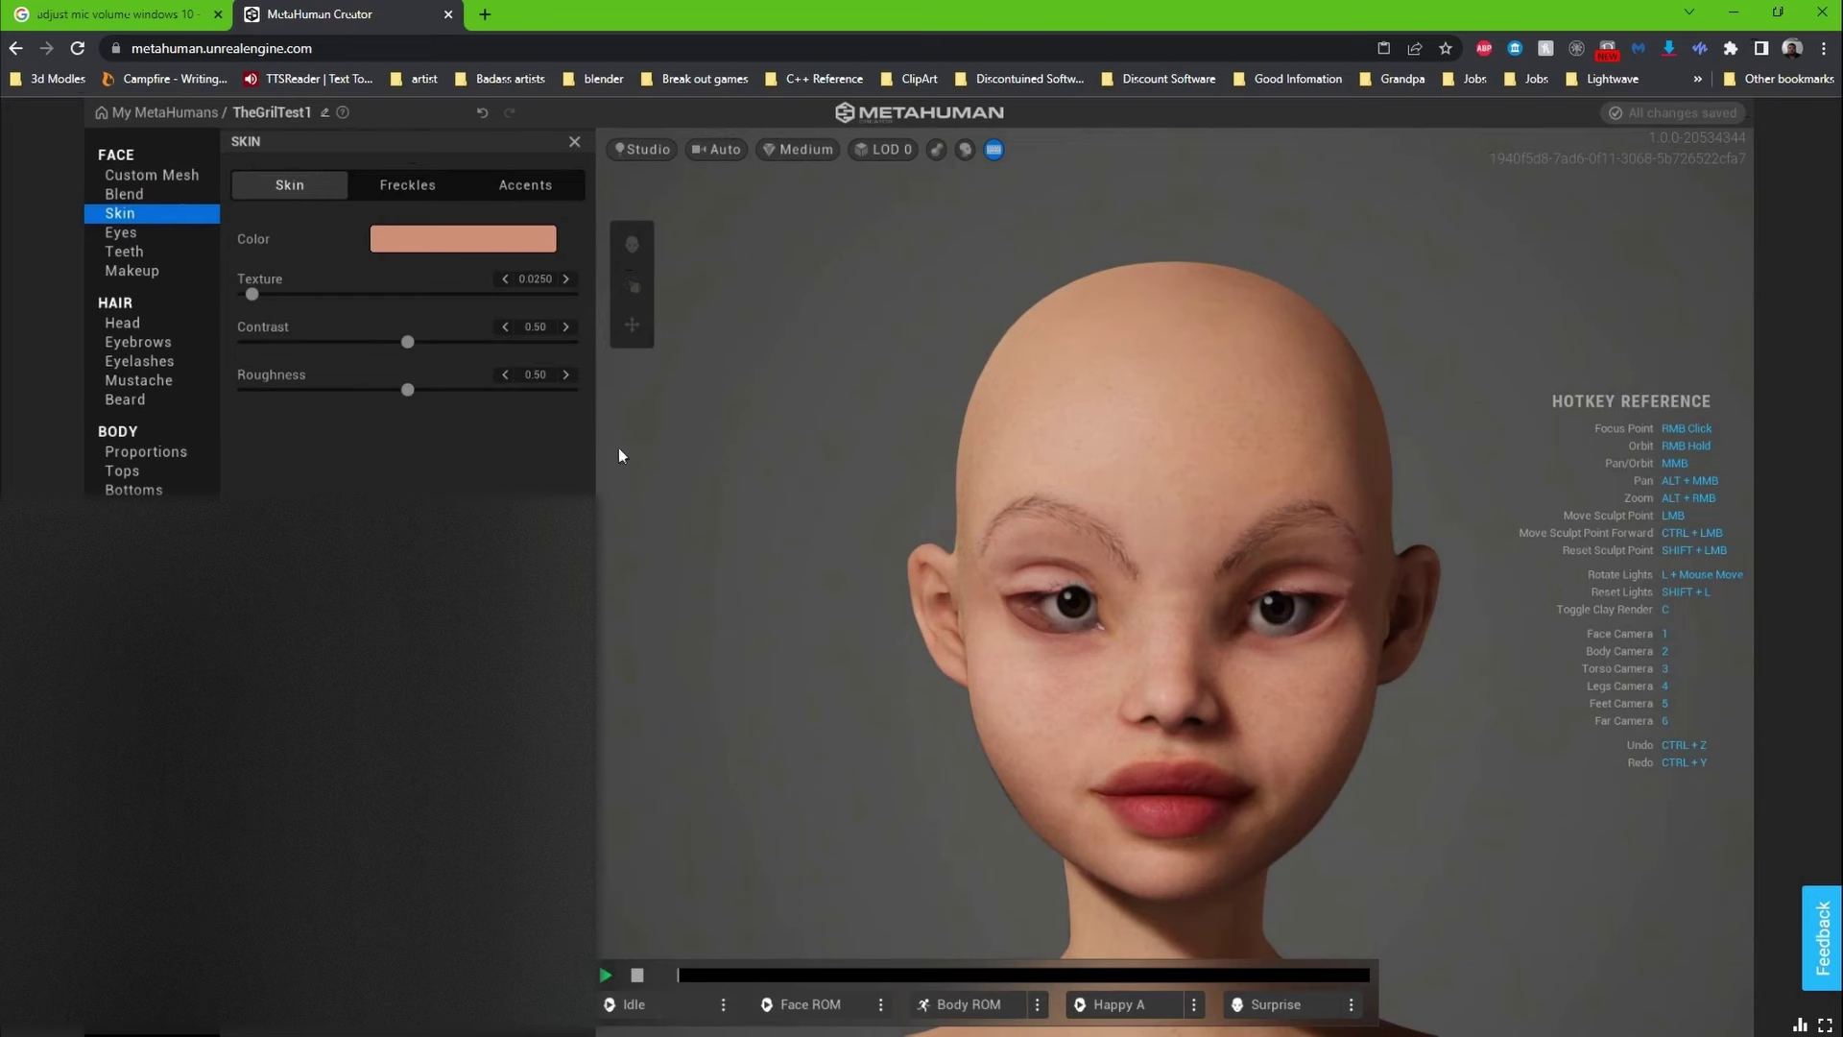
Step: Show the Custom Mesh settings, examine the head in side profile and return to the face camera
click(169, 174)
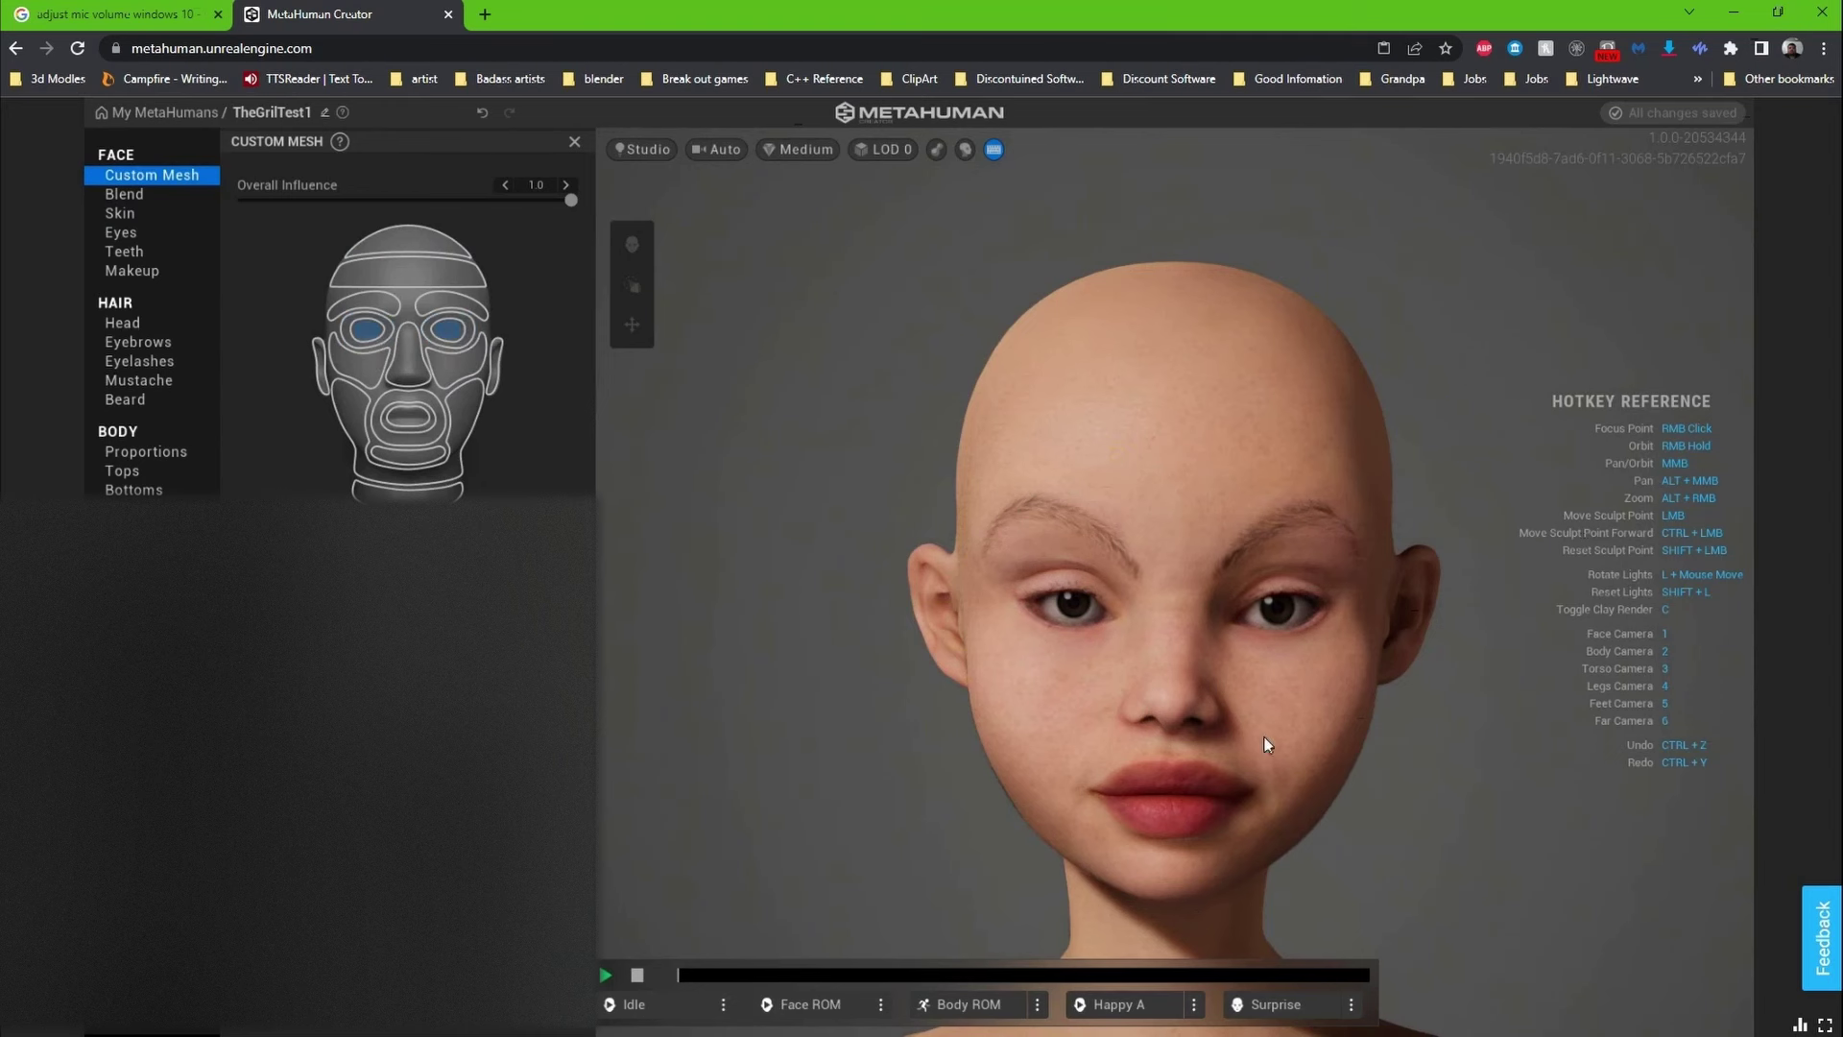
right_drag(1202, 724, 1151, 537)
right_drag(1043, 709, 799, 713)
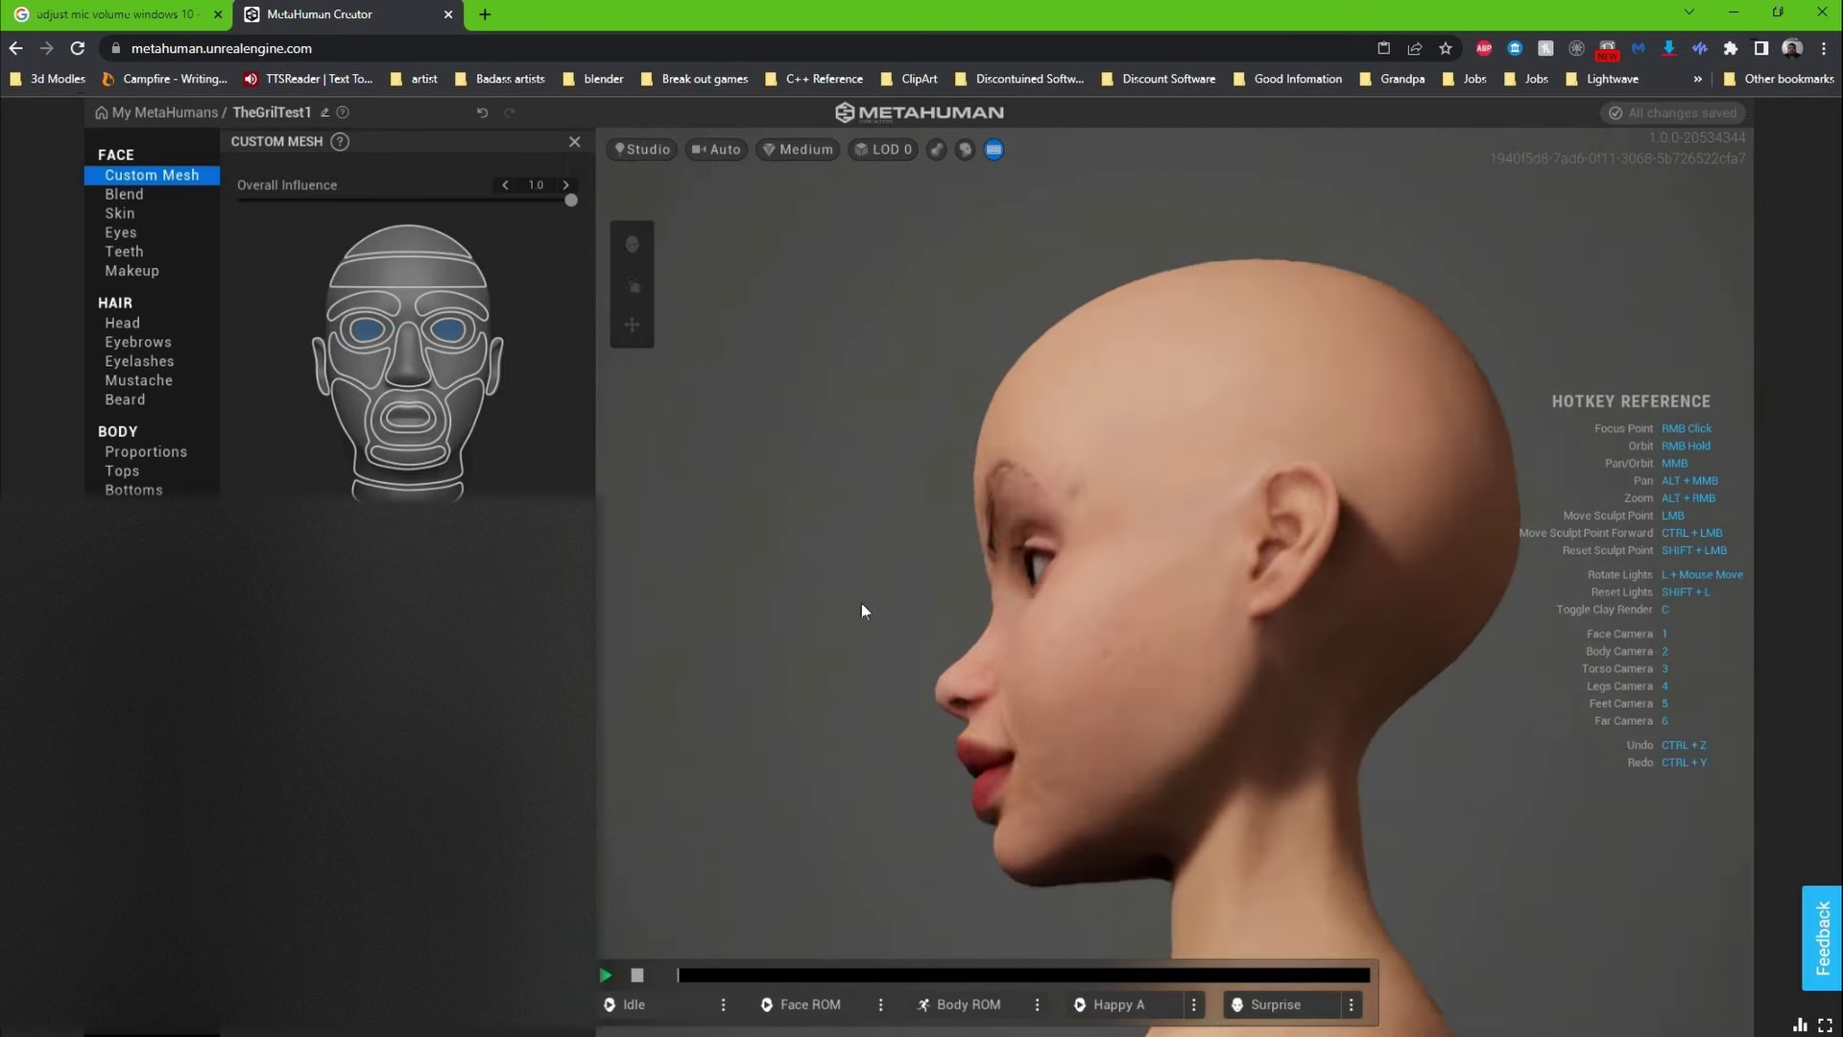
key(1)
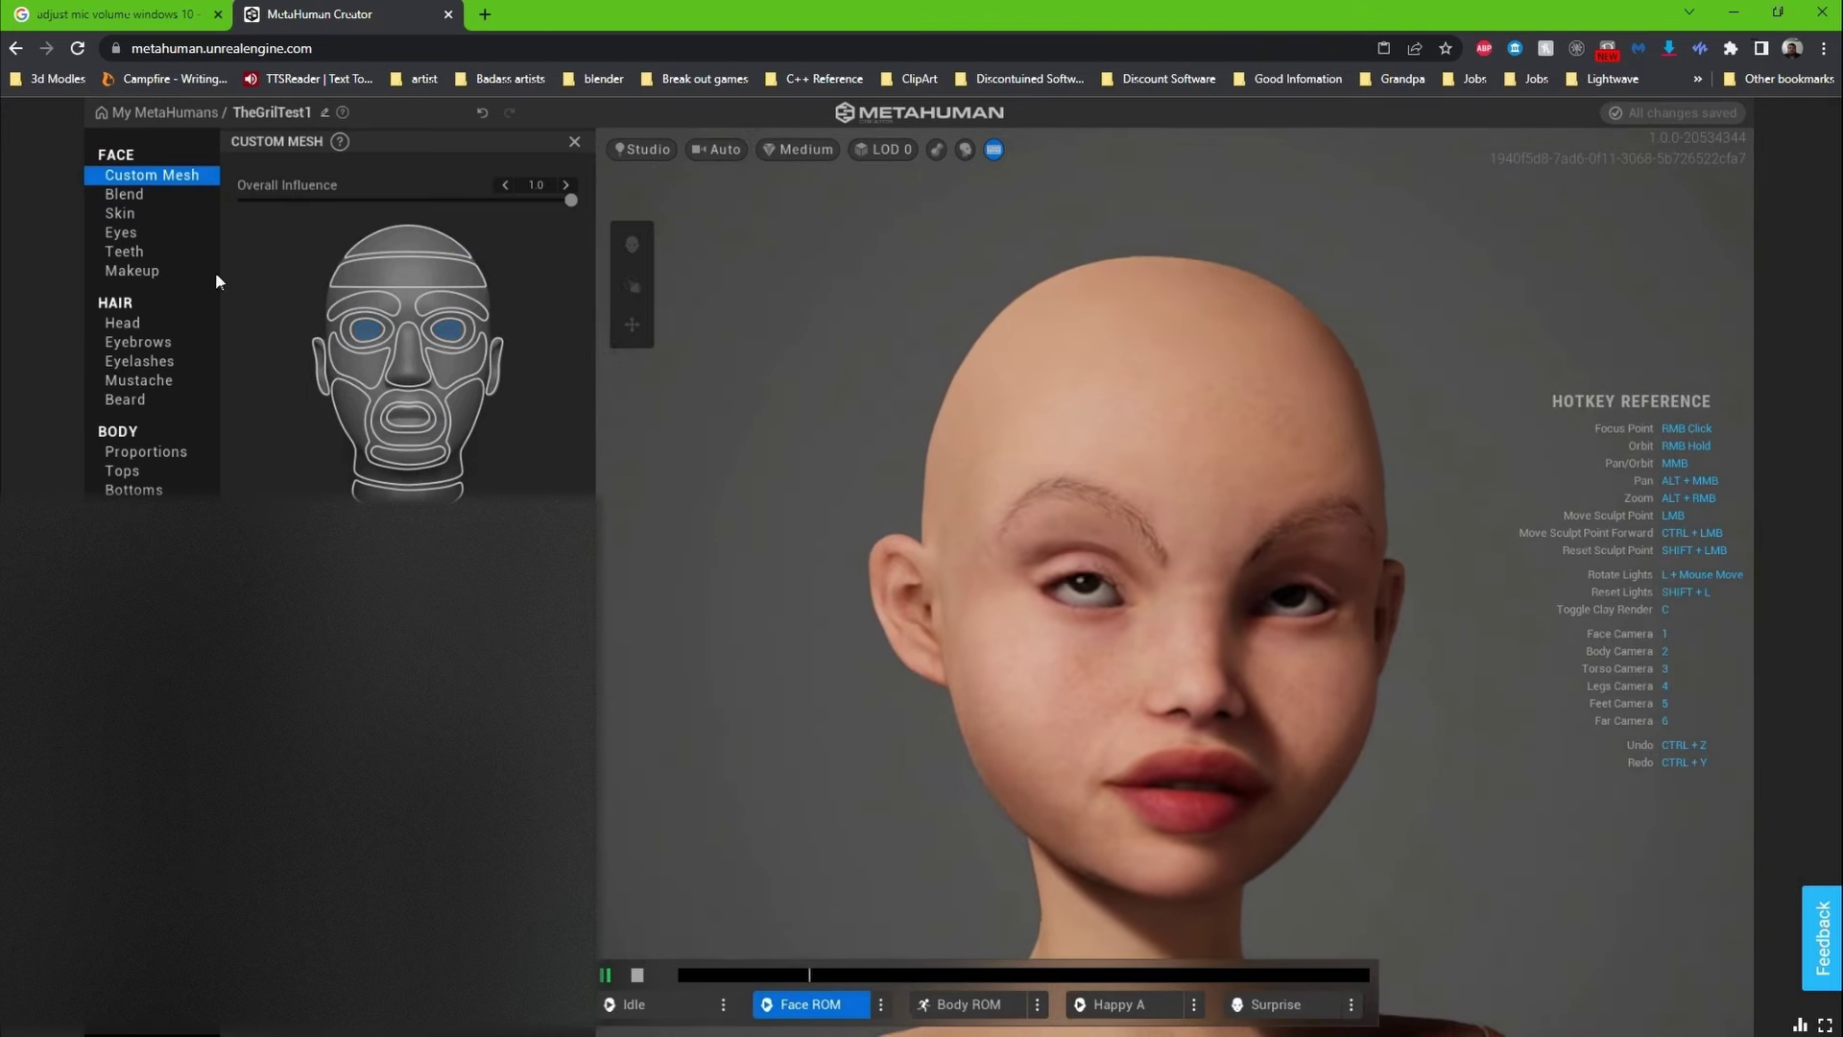
Step: Give the head a short hairstyle with a fringe over the forehead
click(141, 325)
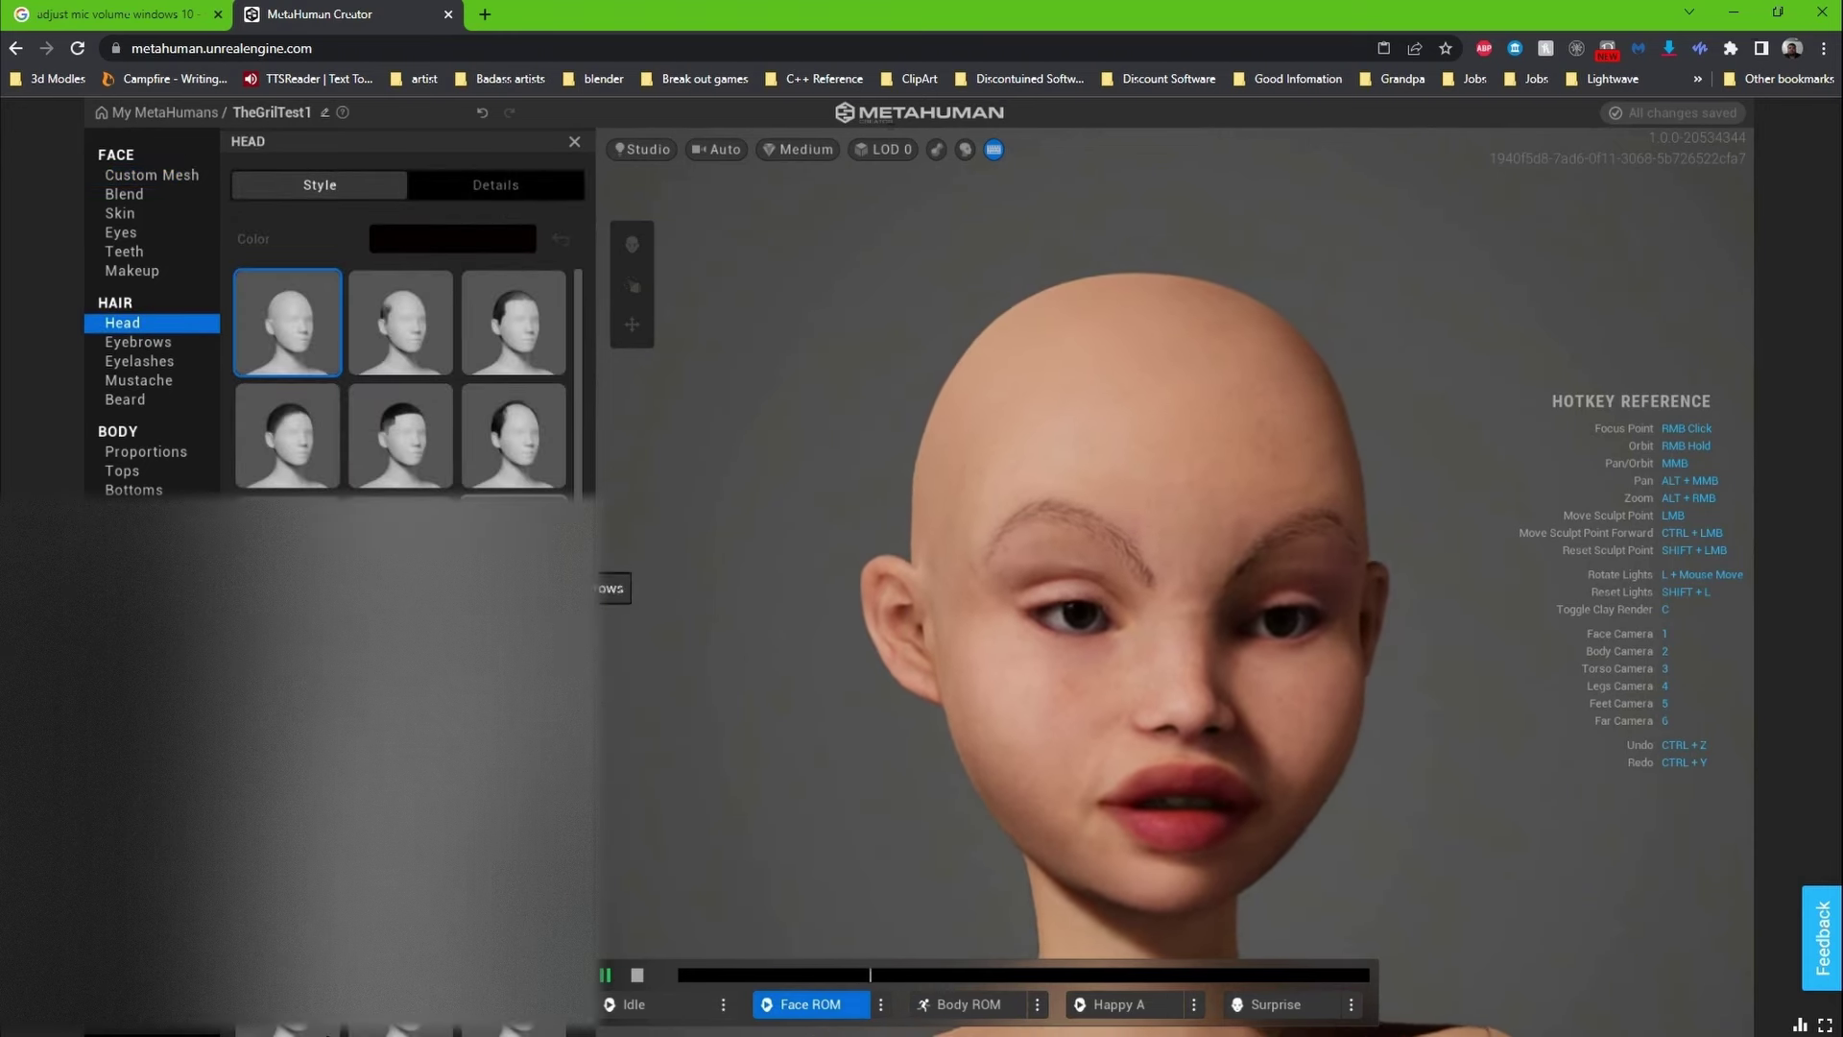
click(525, 432)
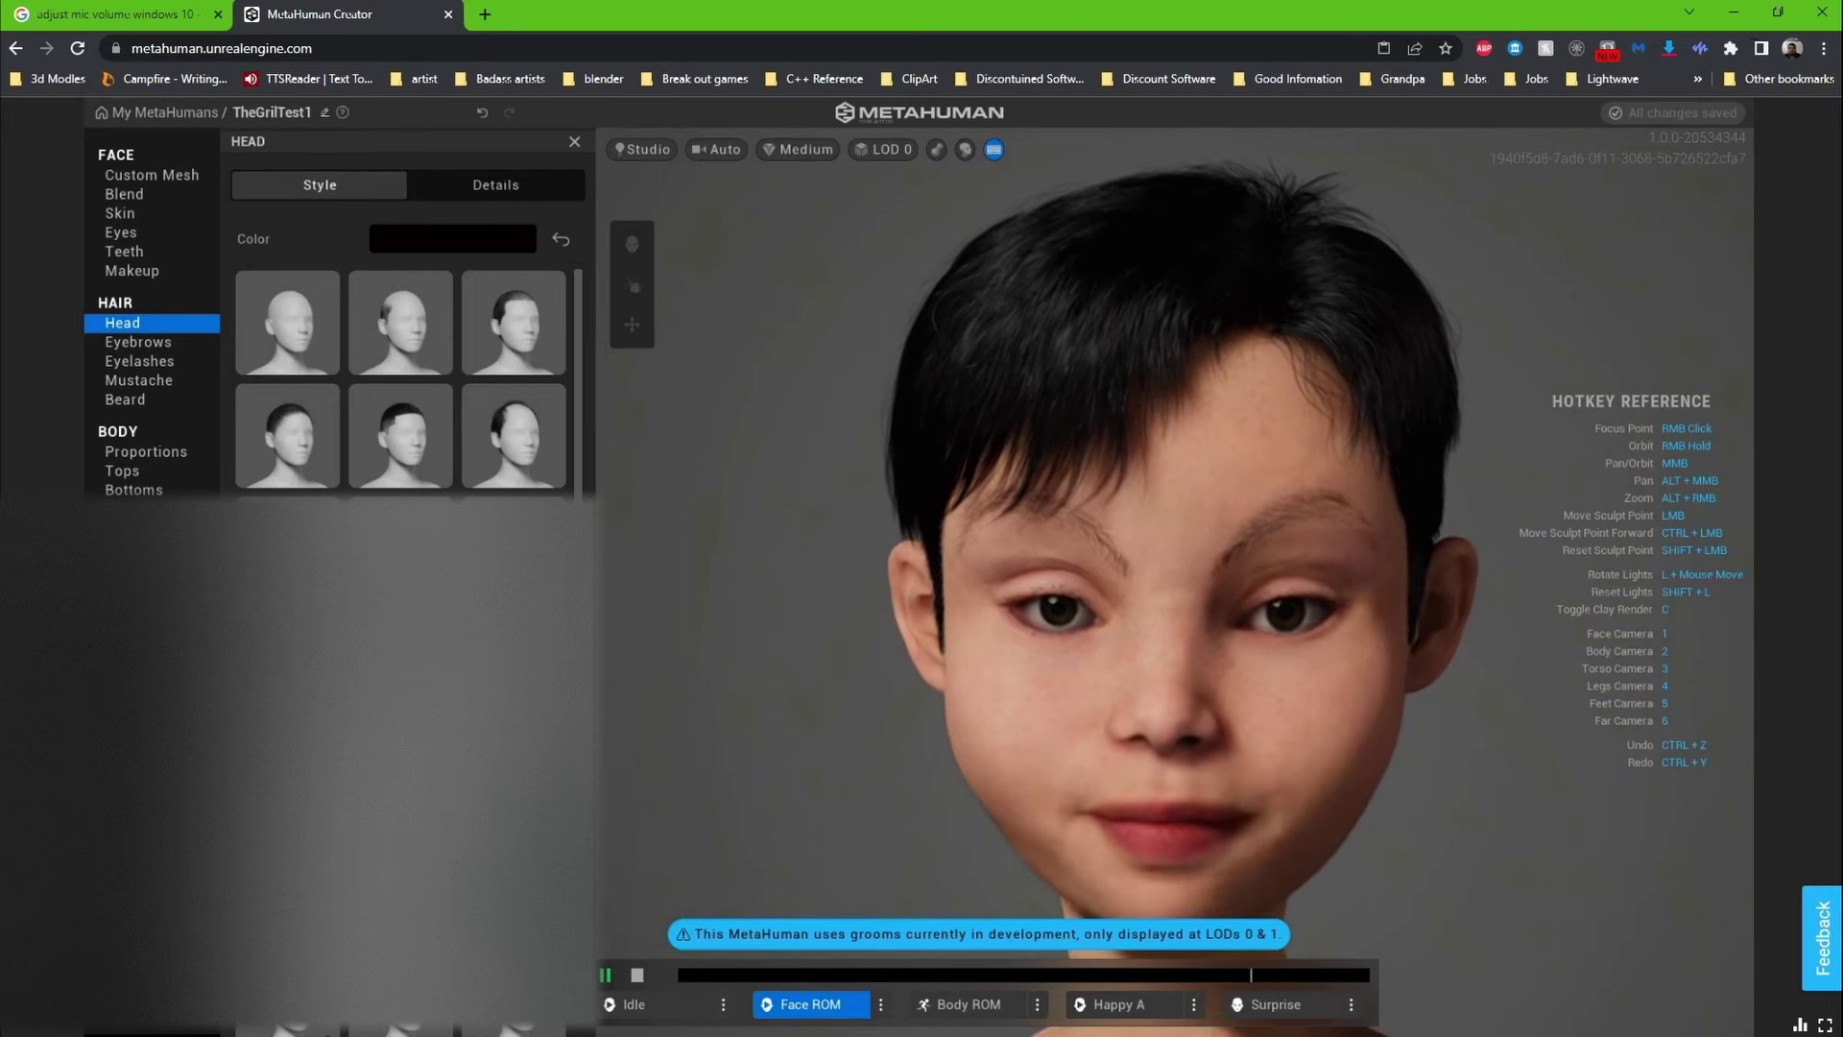
Step: Switch back to Unreal Editor and examine the converted head from the front with the Body selected
key(super)
mouse_move(1466, 1023)
click(1503, 951)
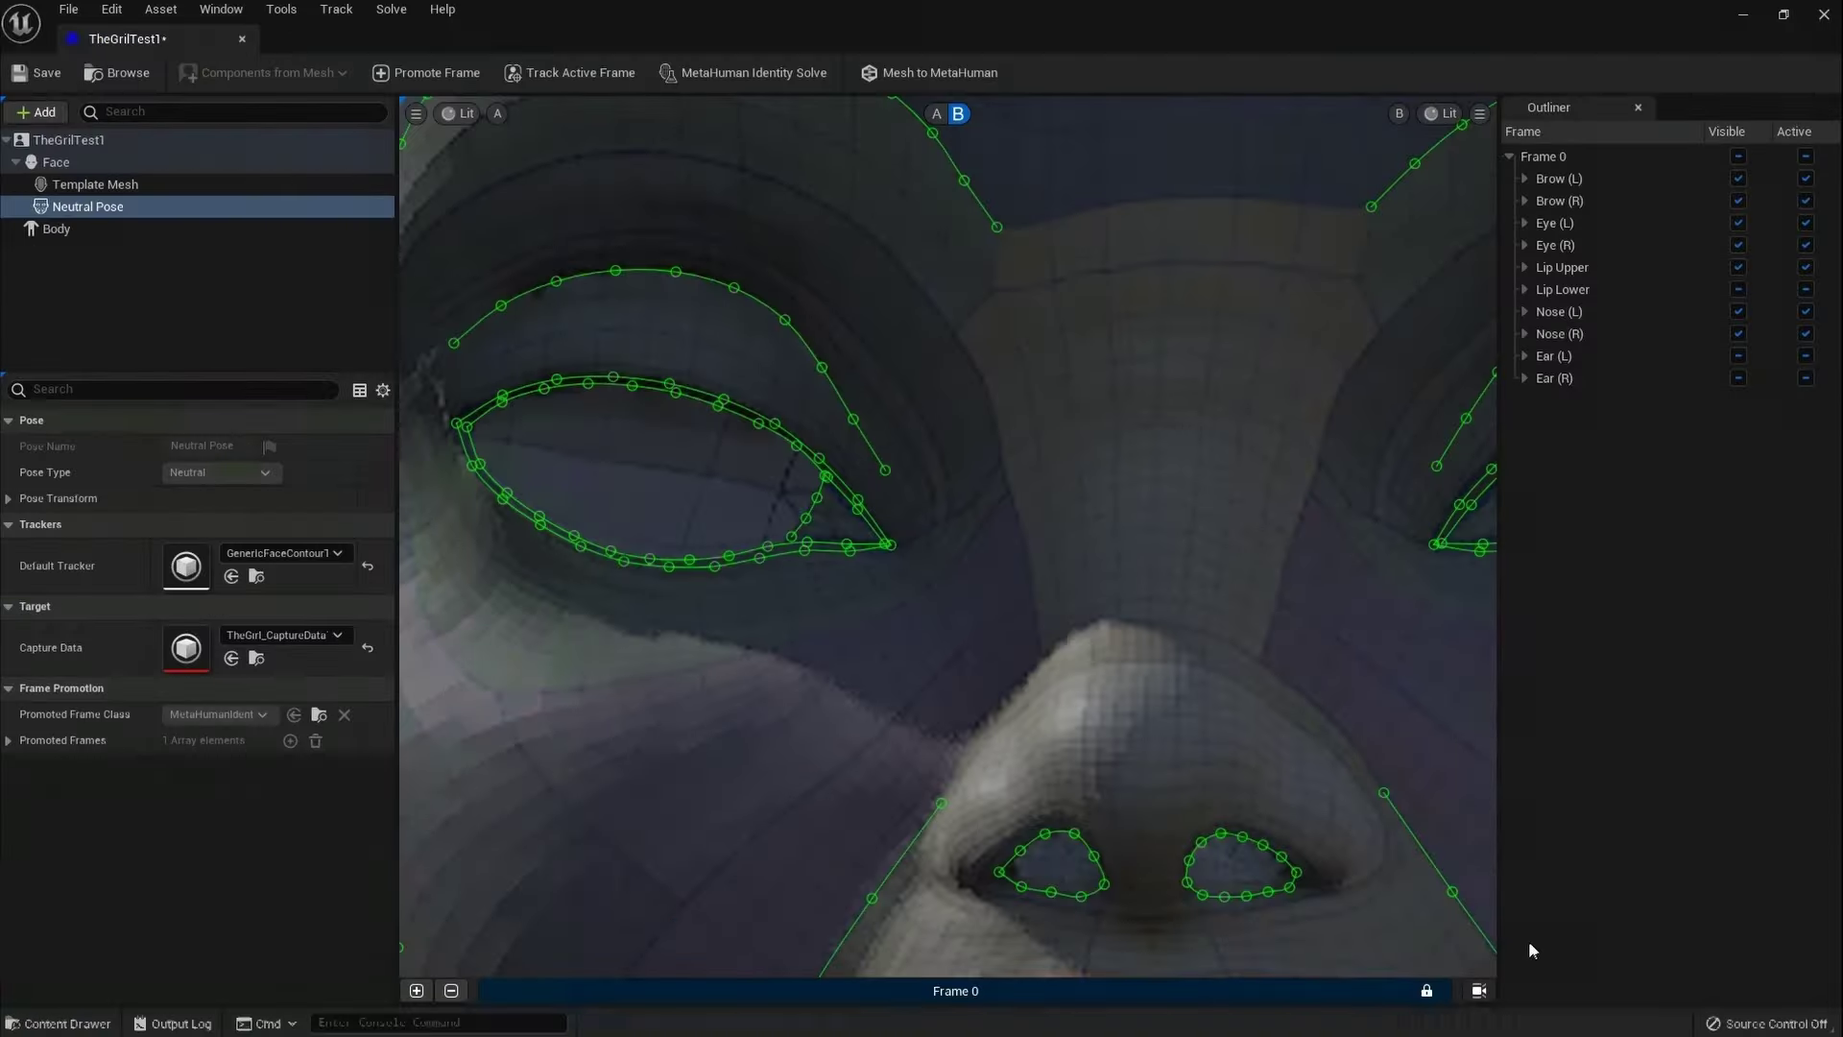
scroll(1018, 711, down, 10)
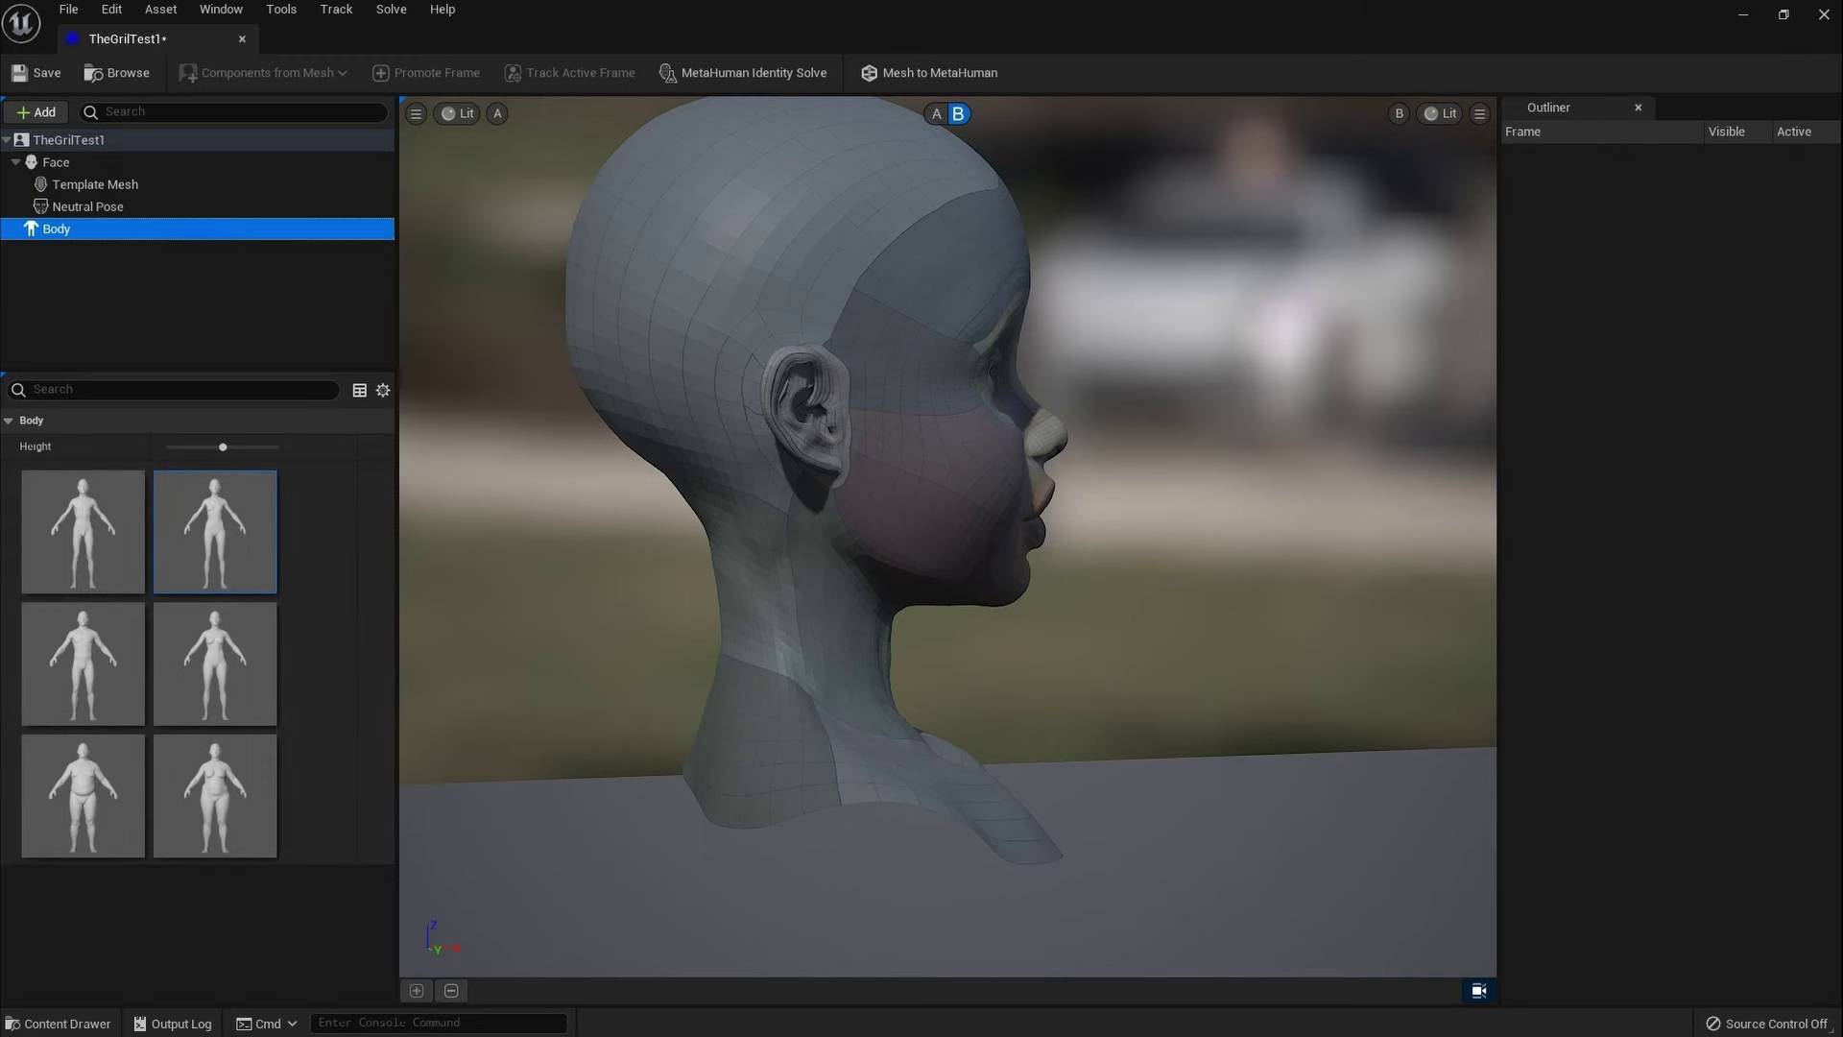
drag(950, 538, 1166, 533)
drag(1250, 765, 1229, 662)
middle_drag(1229, 662, 1284, 533)
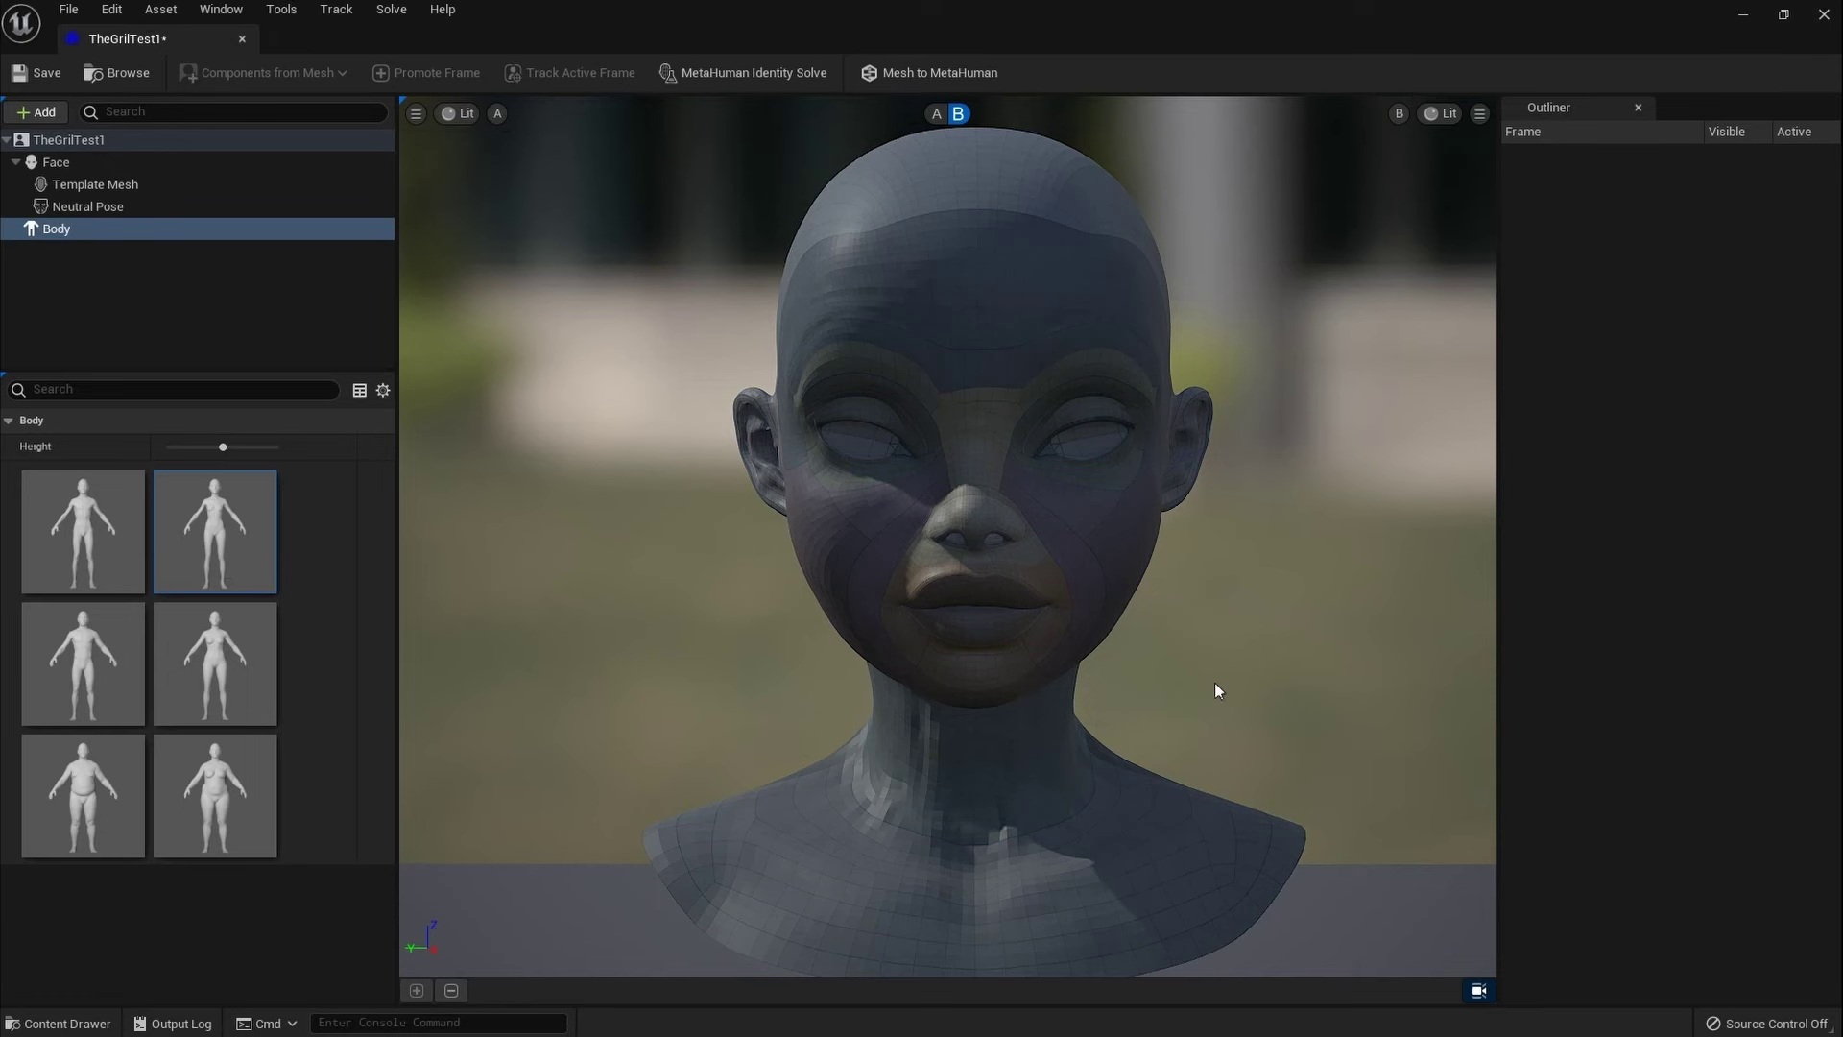
mouse_move(1044, 576)
mouse_down()
mouse_move(1027, 614)
mouse_move(1065, 598)
mouse_move(1040, 575)
mouse_up()
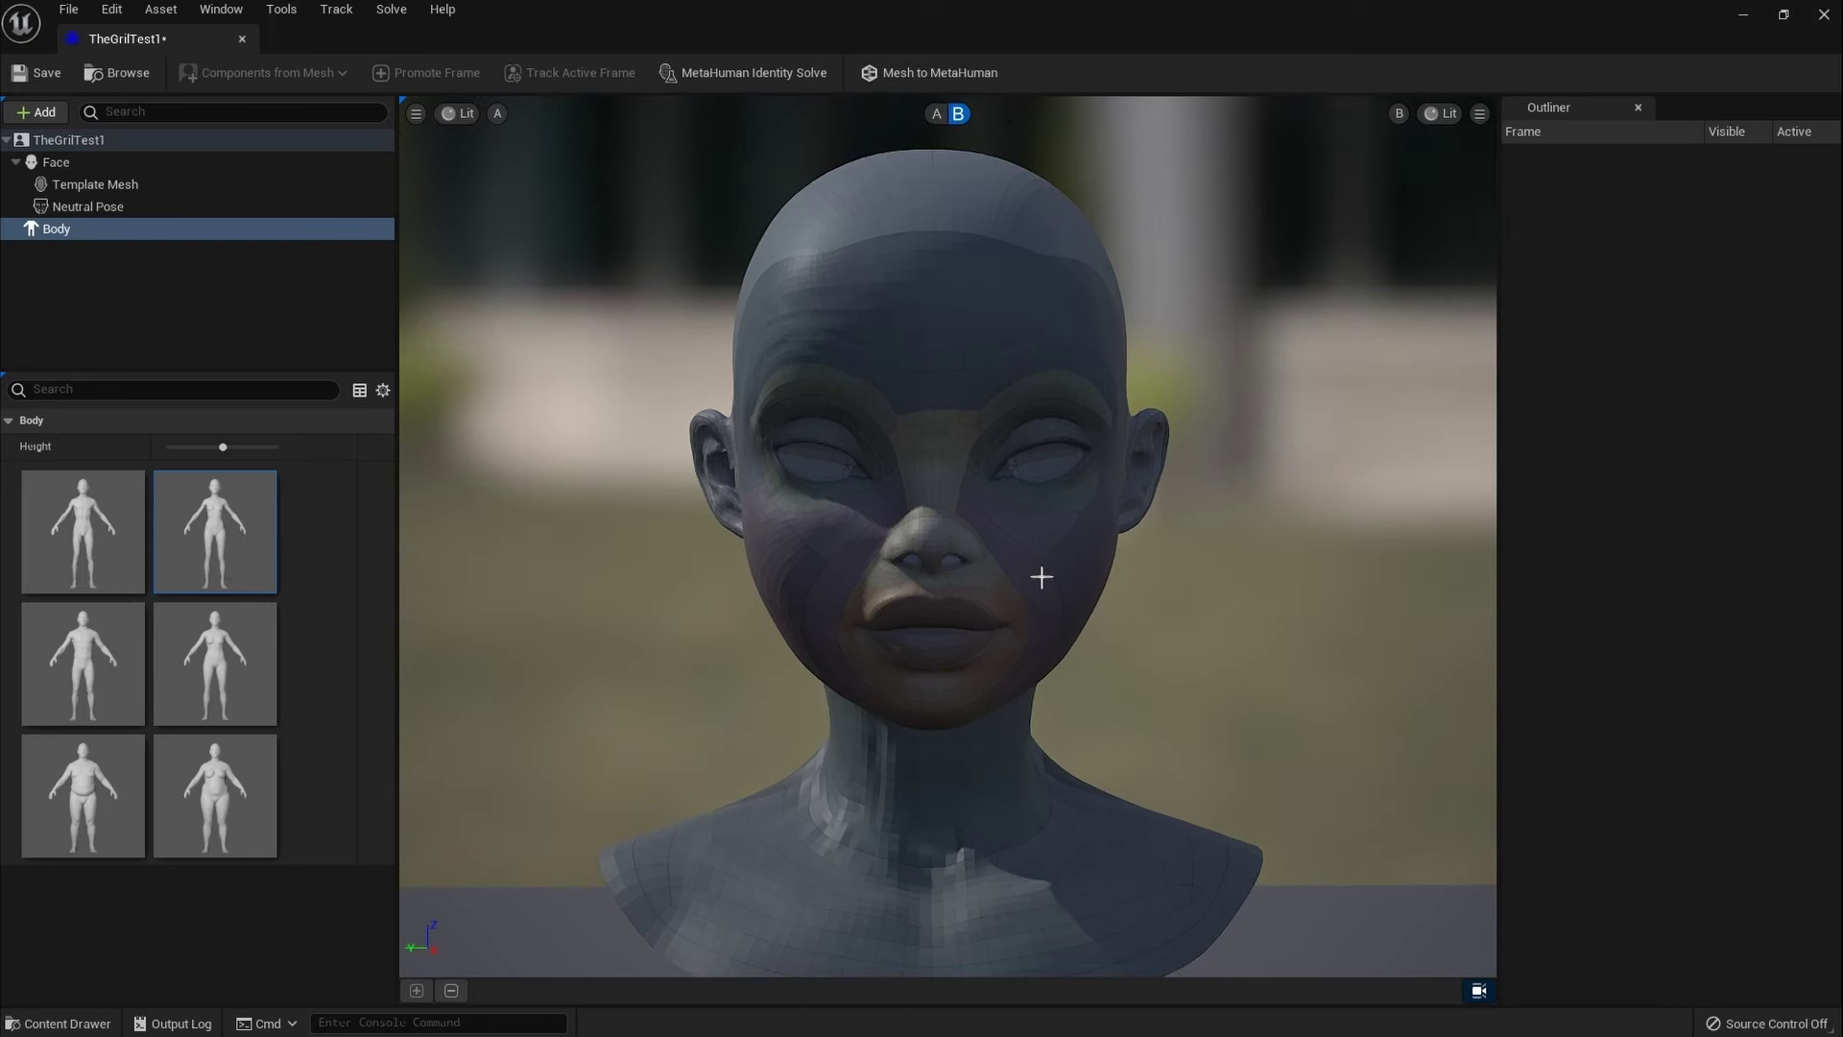